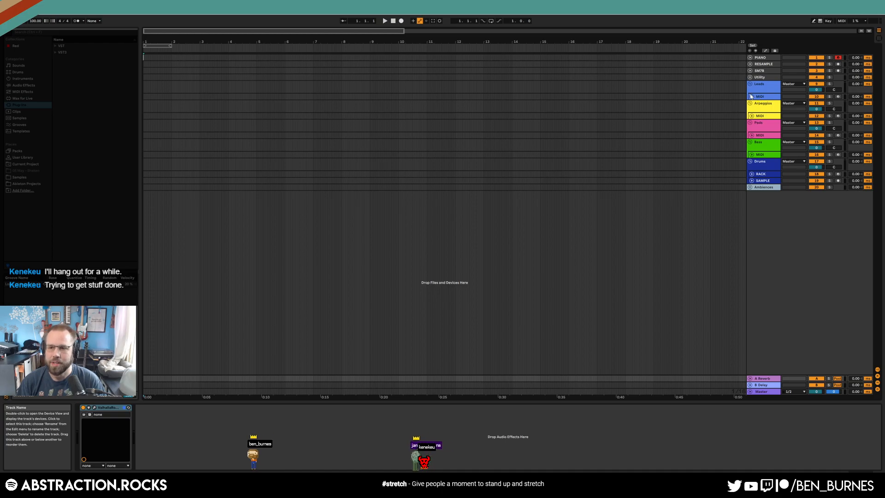
# - Unfold the MIDI track inside the Leads group so its routing controls and lane are shown
pyautogui.click(758, 96)
pyautogui.click(751, 97)
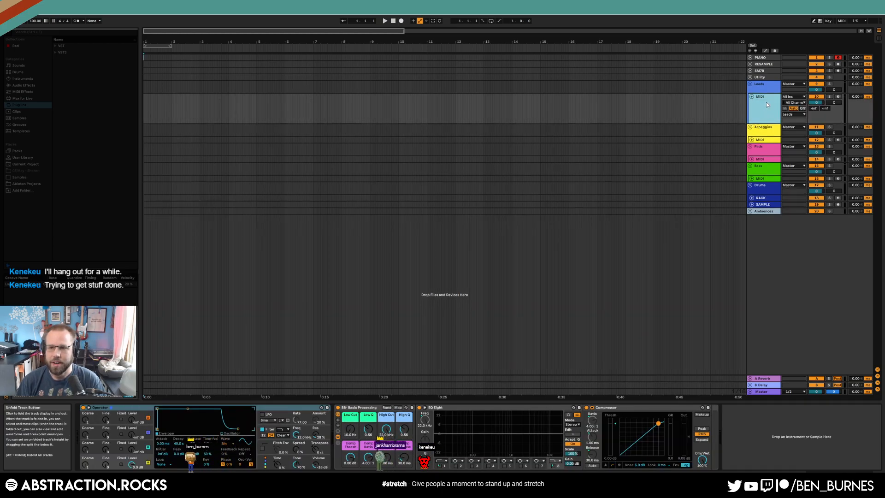
pyautogui.click(234, 120)
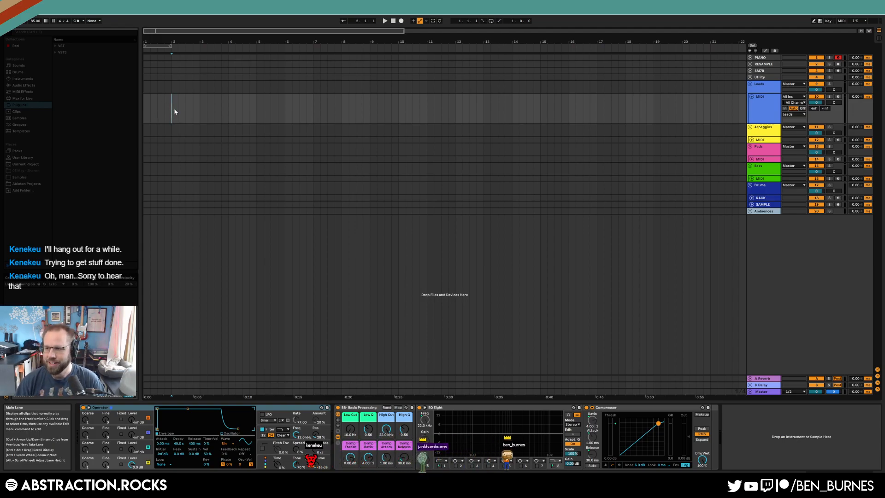
pyautogui.moveTo(204, 31); pyautogui.dragTo(236, 40)
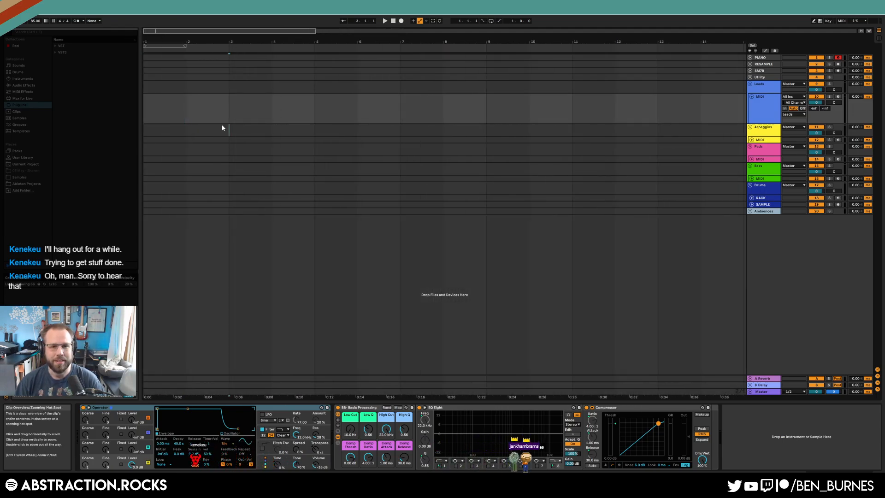
pyautogui.click(229, 129)
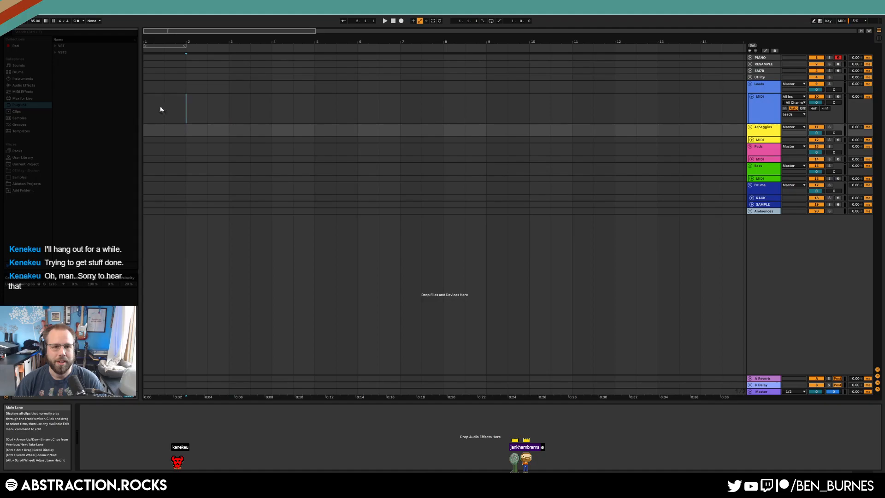
pyautogui.click(168, 110)
pyautogui.click(147, 109)
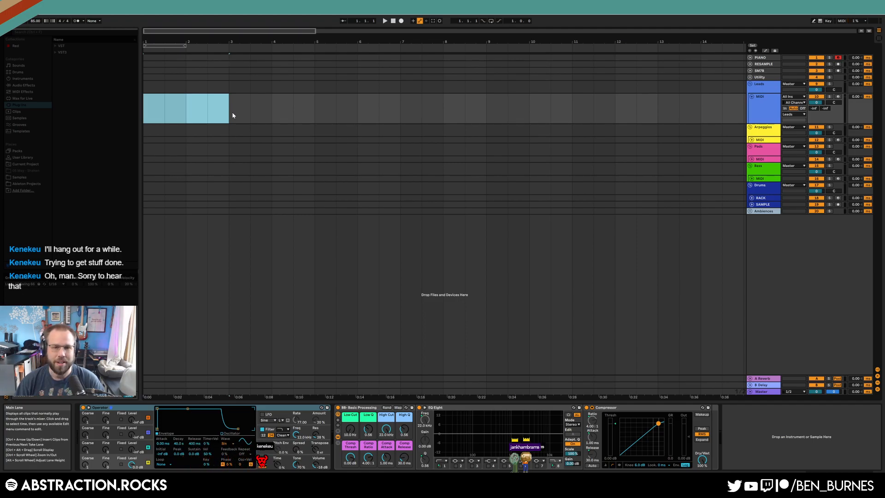
pyautogui.click(185, 111)
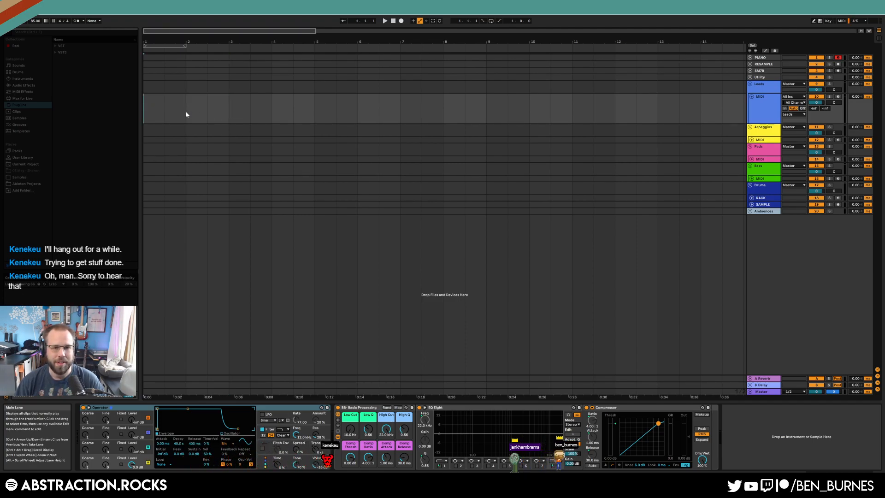
pyautogui.click(229, 113)
pyautogui.moveTo(232, 30); pyautogui.dragTo(233, 25)
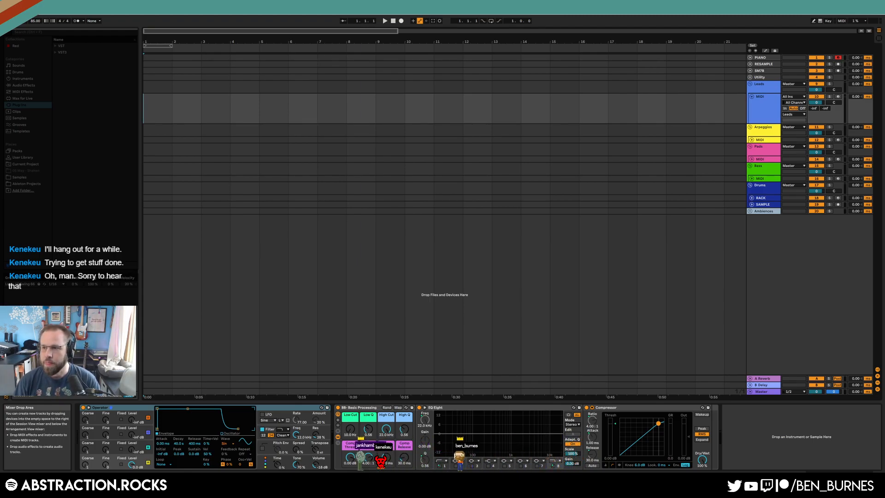
# - Load the Felt Instruments Jasno x64 VST plug-in on the Leads MIDI track
pyautogui.click(754, 117)
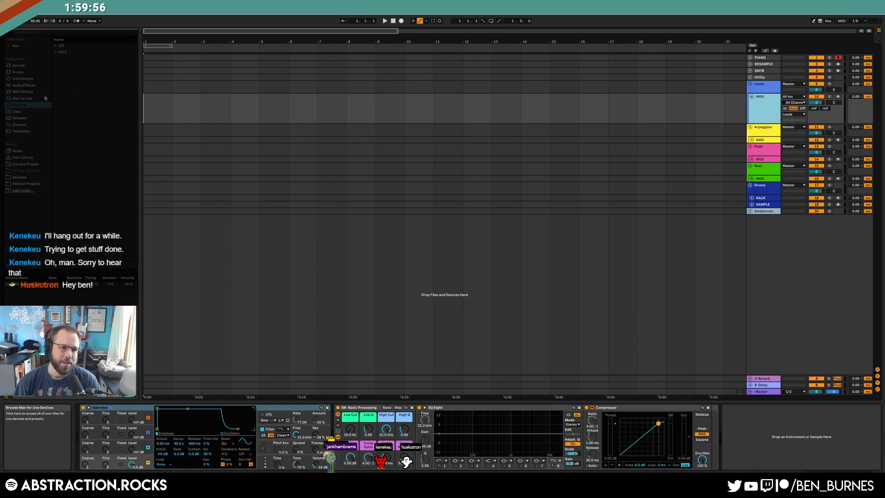
pyautogui.click(19, 178)
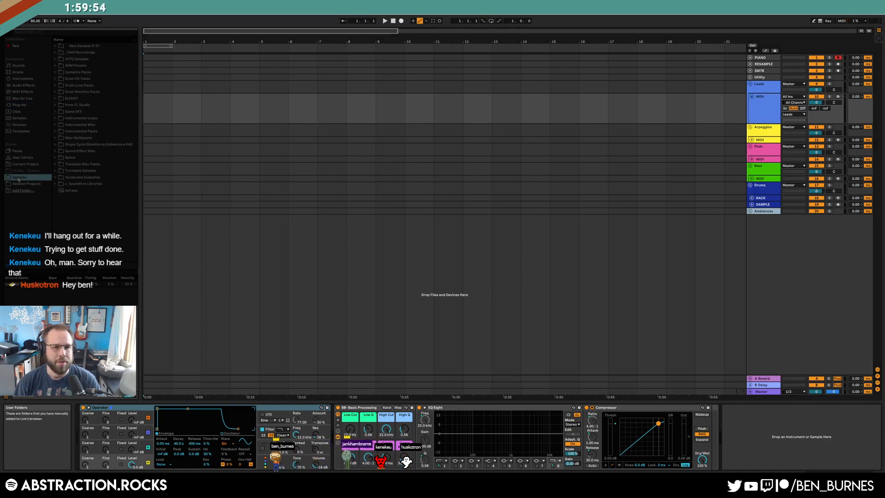
pyautogui.click(18, 104)
pyautogui.click(60, 52)
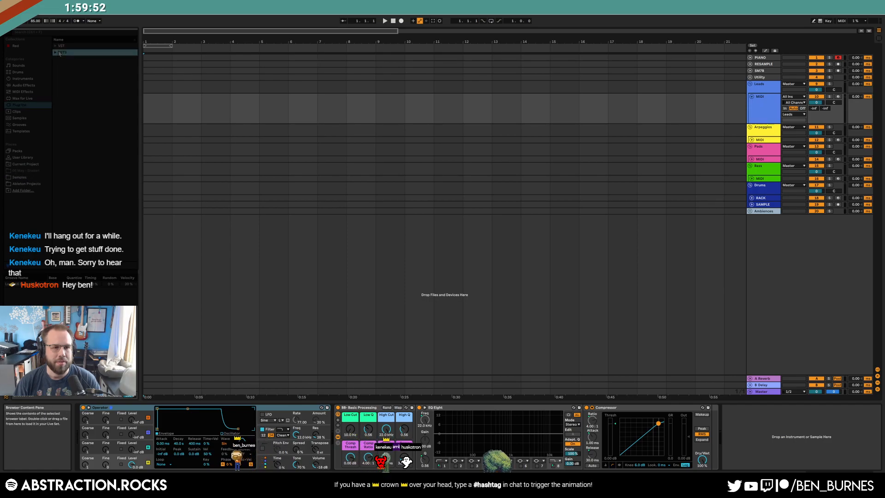
pyautogui.click(56, 46)
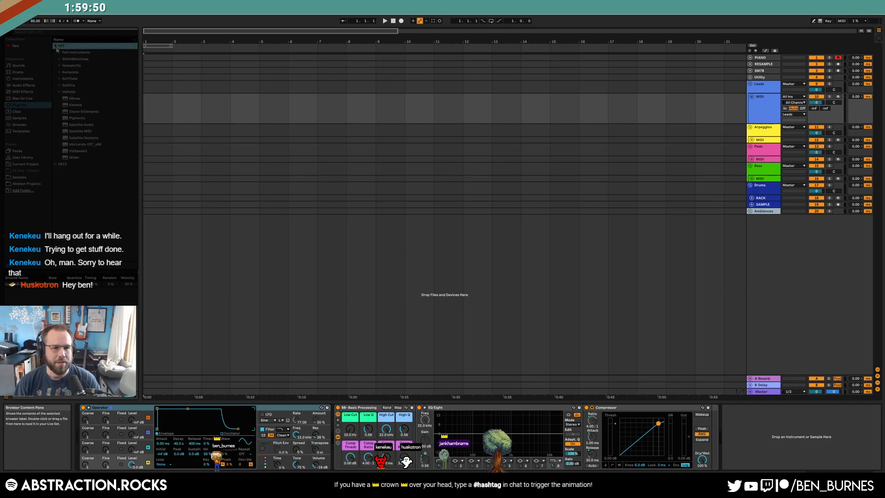
pyautogui.click(59, 53)
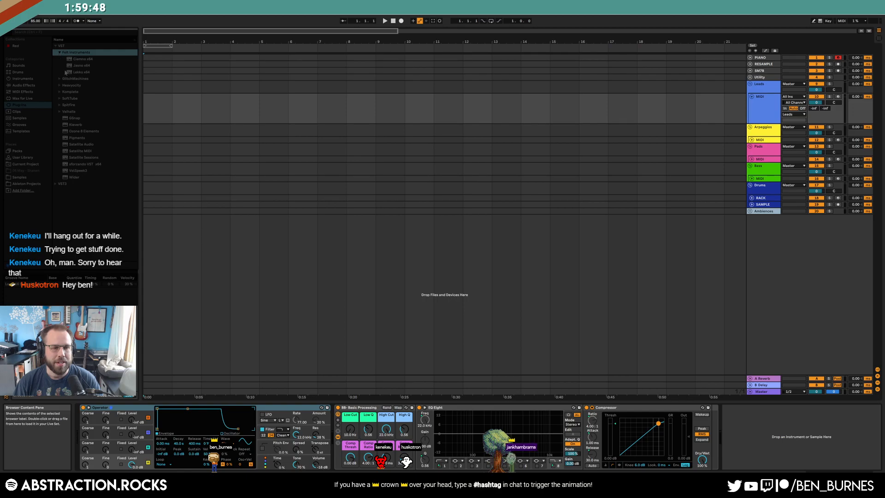
pyautogui.click(74, 65)
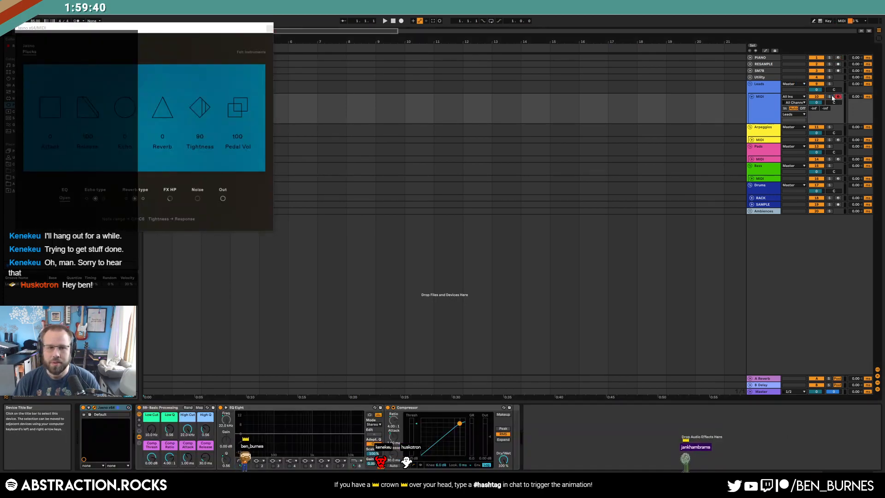
# - Try the Mallets patch in the Jasno instrument and close its plug-in window
pyautogui.moveTo(146, 29); pyautogui.dragTo(511, 146)
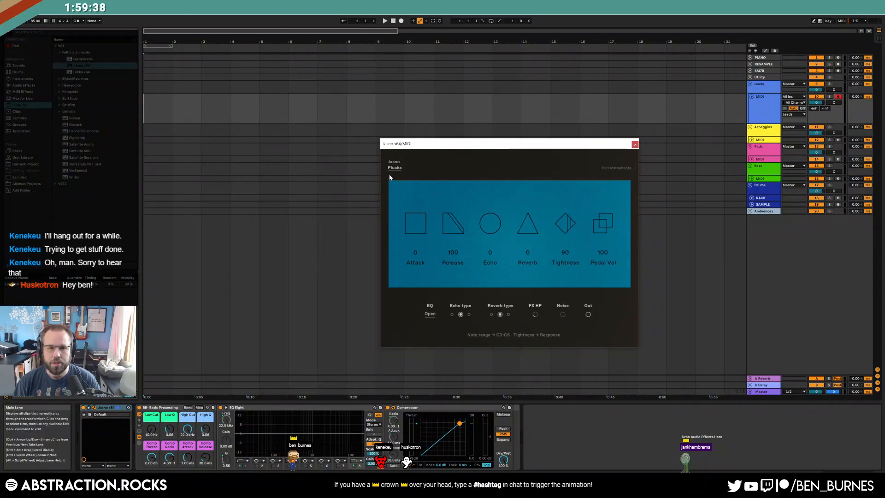
pyautogui.click(393, 171)
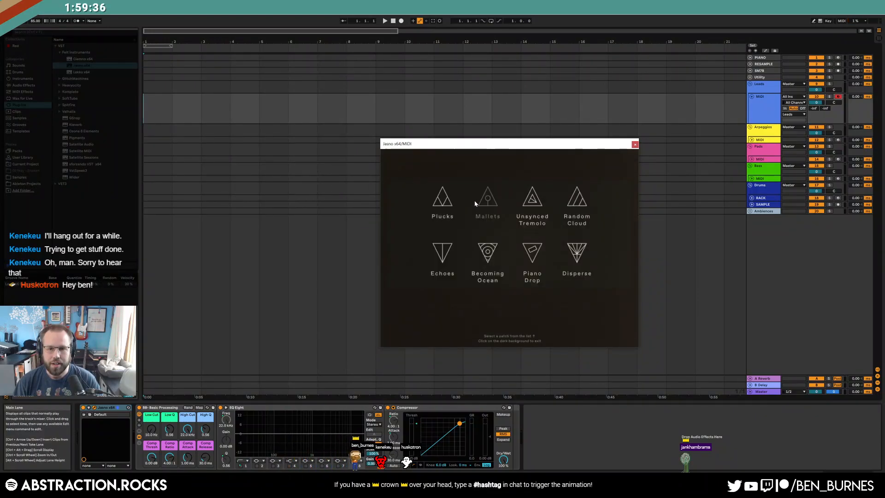
pyautogui.click(487, 198)
pyautogui.click(635, 144)
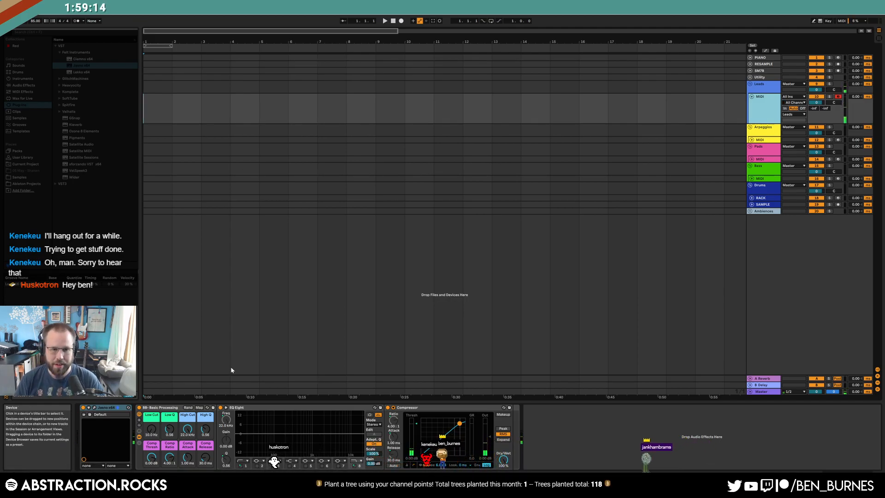
# - Load Jasno's Random Cloud patch and set Reverb to about 28, Echo to 34 and Release to about 40
pyautogui.click(95, 407)
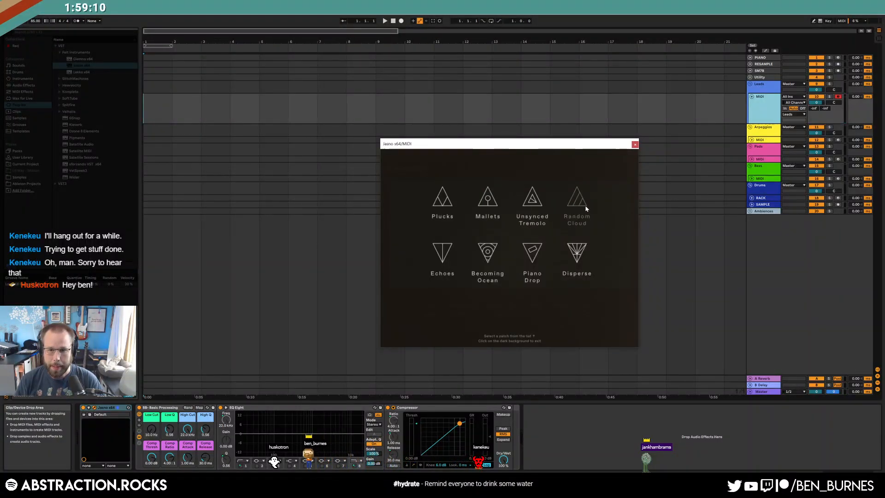
pyautogui.click(585, 207)
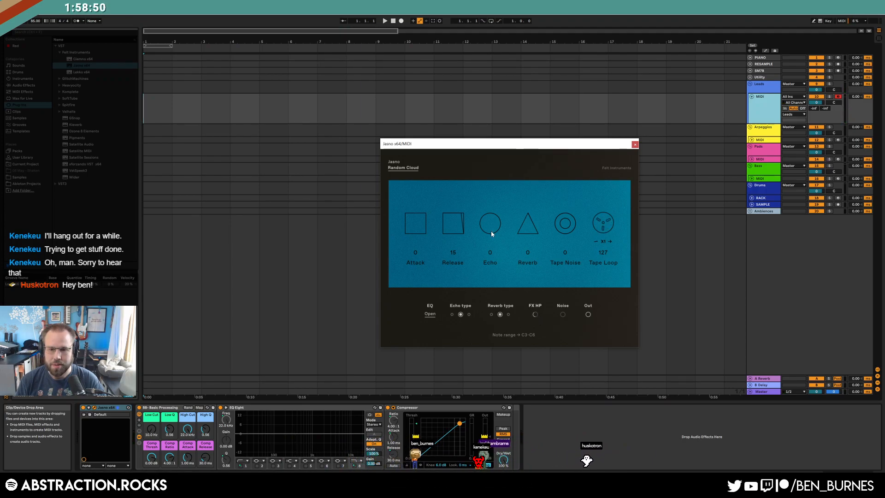
pyautogui.moveTo(524, 228); pyautogui.dragTo(535, 155)
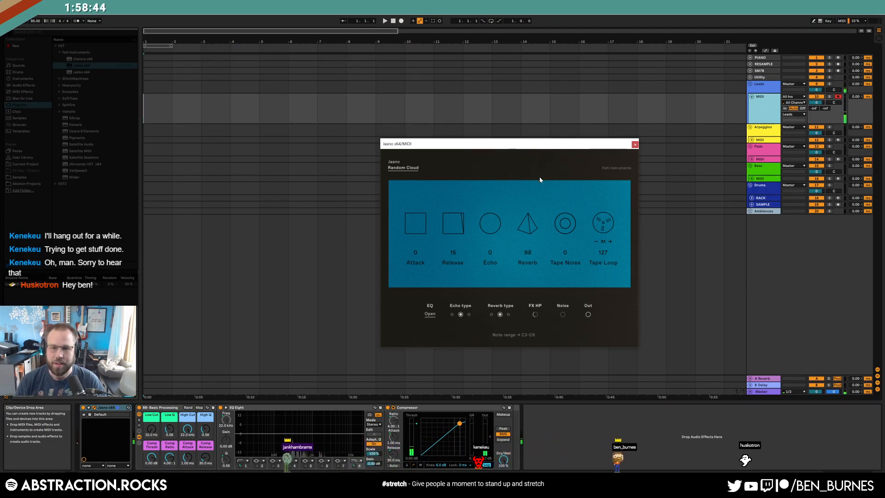
pyautogui.moveTo(529, 232); pyautogui.dragTo(540, 291)
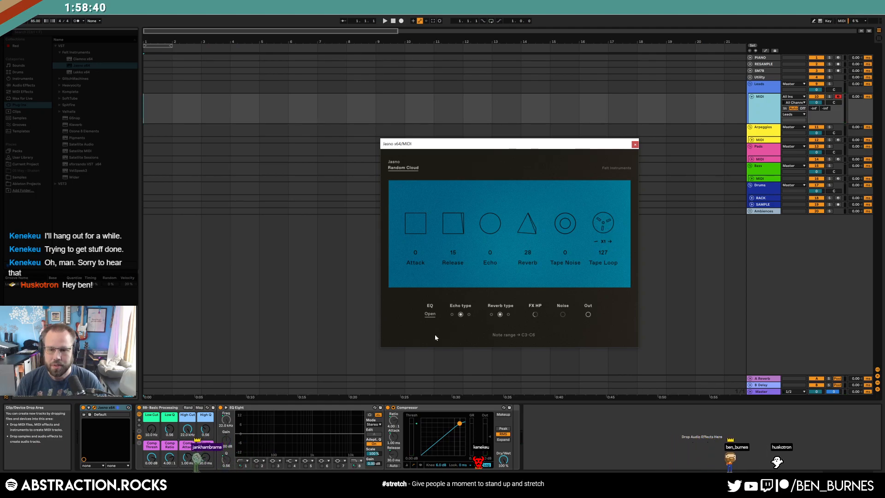
pyautogui.moveTo(493, 229); pyautogui.dragTo(501, 212)
pyautogui.moveTo(445, 228); pyautogui.dragTo(449, 211)
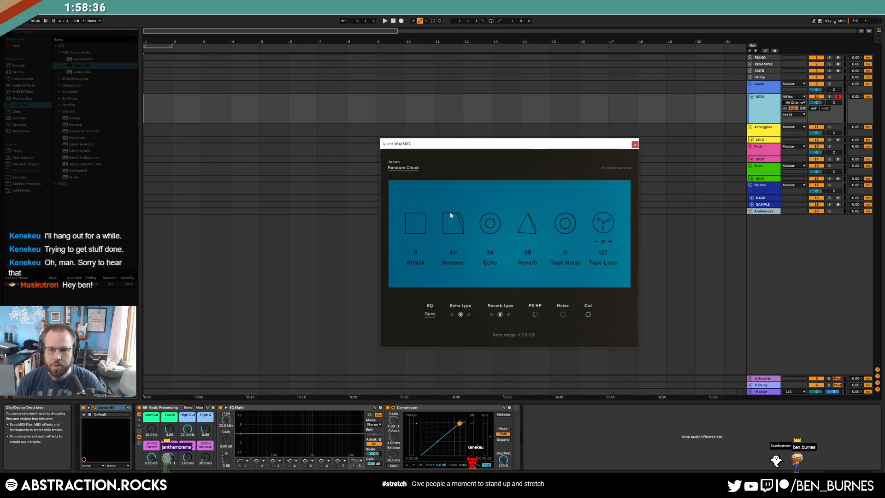
pyautogui.click(634, 145)
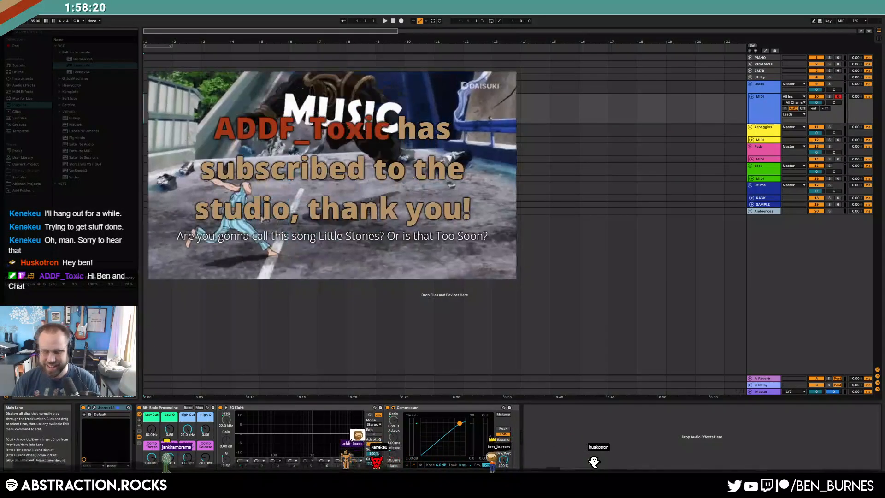
# - Arm the PIANO track to try its sound, and re-arm the Leads MIDI track with the insert marker at its start
pyautogui.click(836, 57)
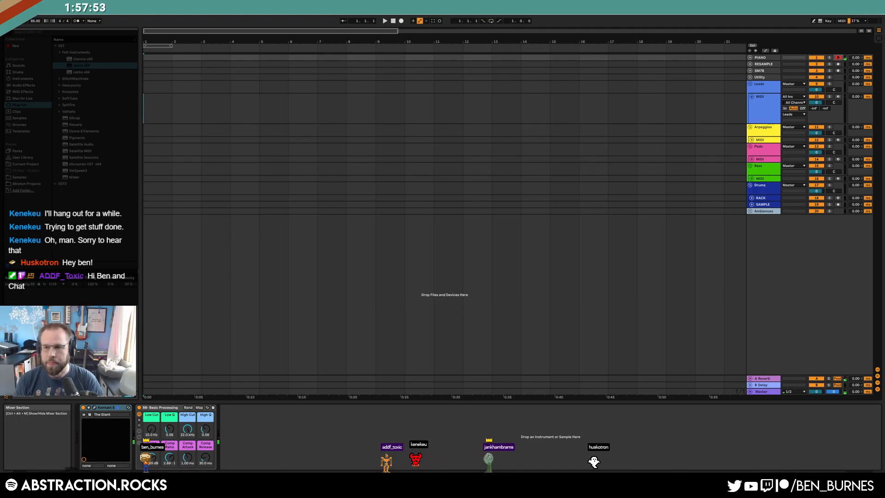
pyautogui.click(837, 97)
pyautogui.moveTo(154, 32); pyautogui.dragTo(154, 62)
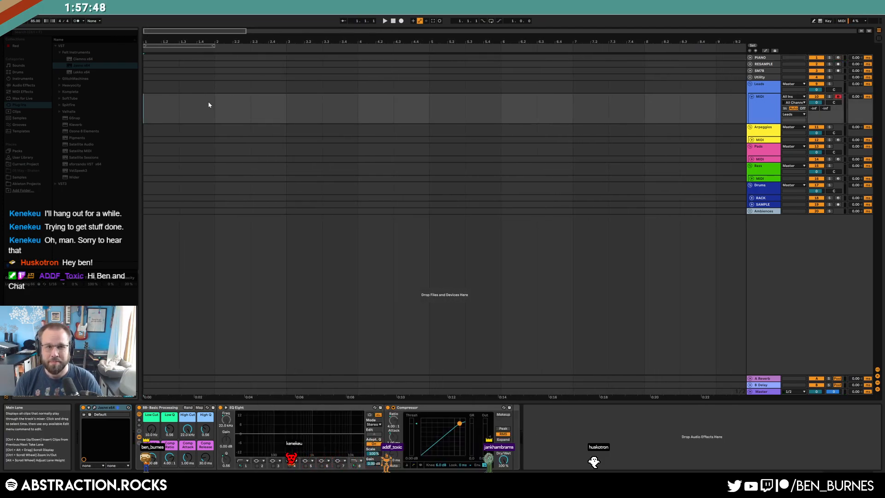
pyautogui.moveTo(194, 29); pyautogui.dragTo(194, 16)
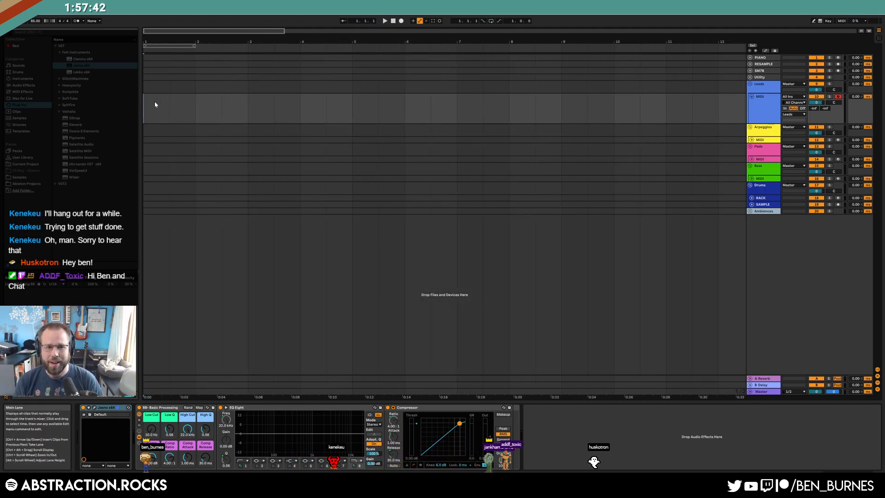
pyautogui.click(771, 100)
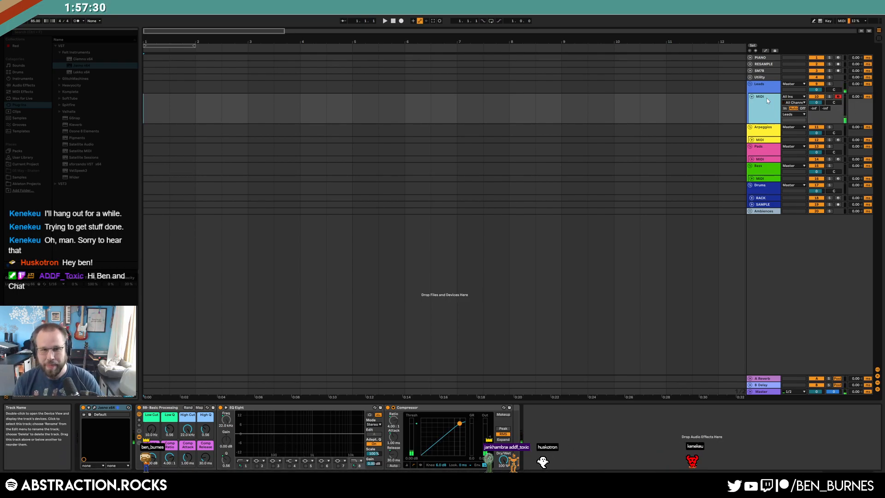
pyautogui.click(144, 107)
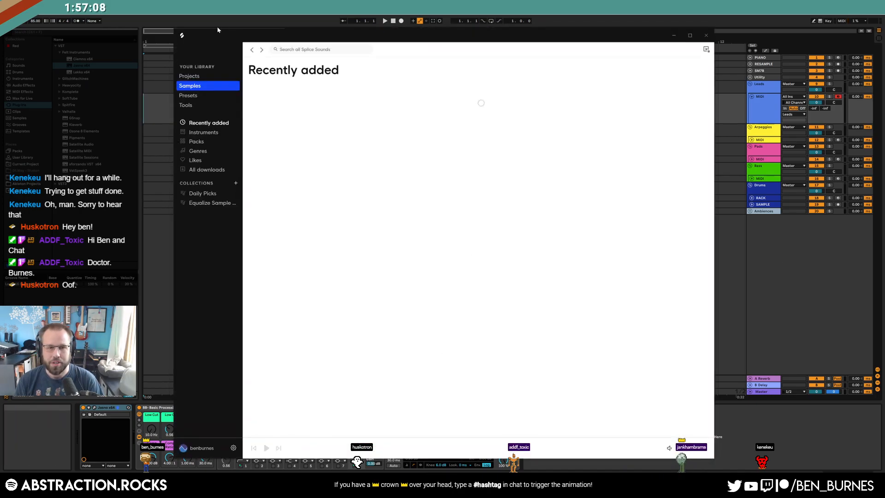
# - Switch to Splice and search all sounds for "minimal drum"
pyautogui.moveTo(223, 33); pyautogui.dragTo(262, 26)
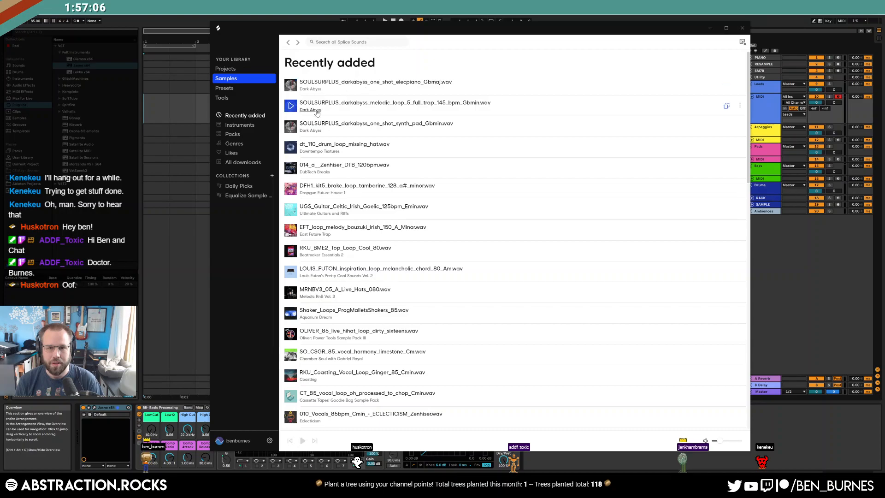
pyautogui.click(237, 126)
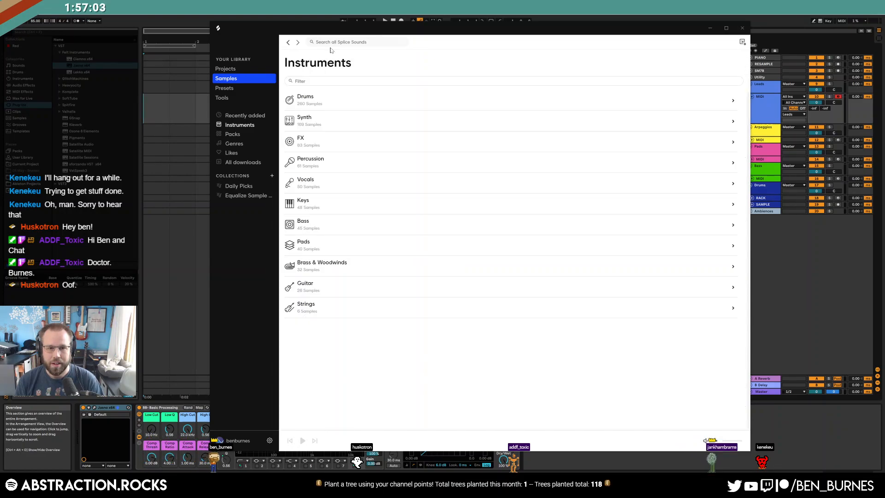
pyautogui.write('drum loo')
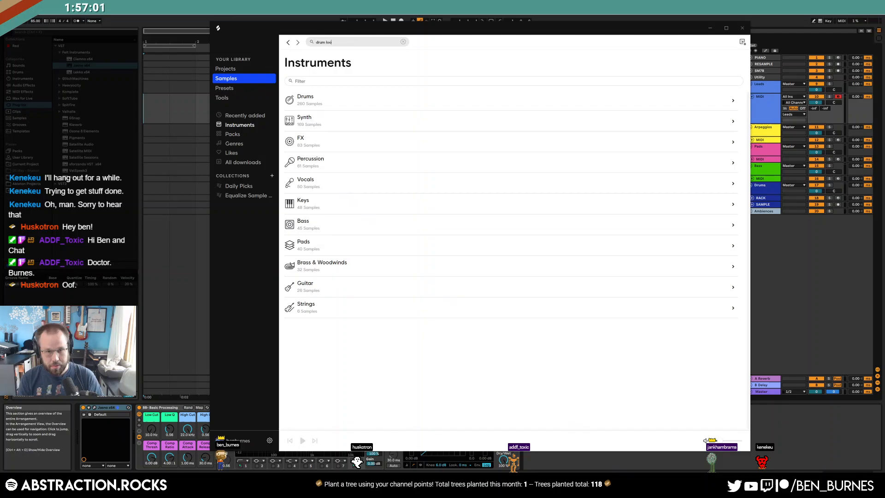
pyautogui.press('BackSpace')
pyautogui.press('BackSpace')
pyautogui.press('BackSpace')
pyautogui.press('BackSpace')
pyautogui.press('Return')
pyautogui.write('minimal drum')
pyautogui.press('Return')
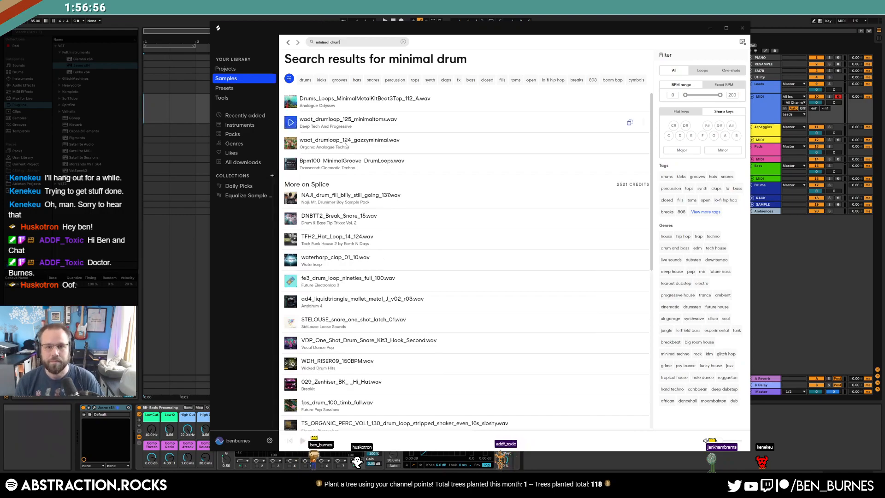
# - Filter the sample search to loops with a BPM range of 80 to 90
pyautogui.doubleClick(669, 95)
pyautogui.write('80')
pyautogui.press('Tab')
pyautogui.write('90')
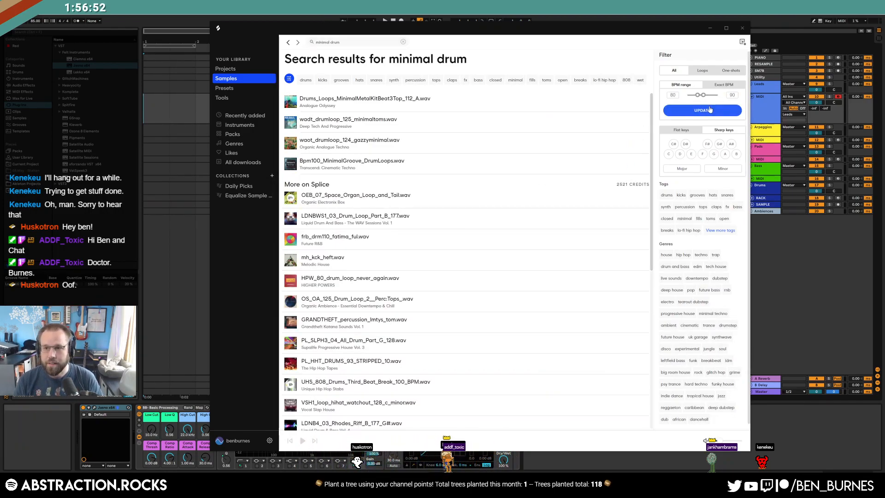
pyautogui.click(709, 110)
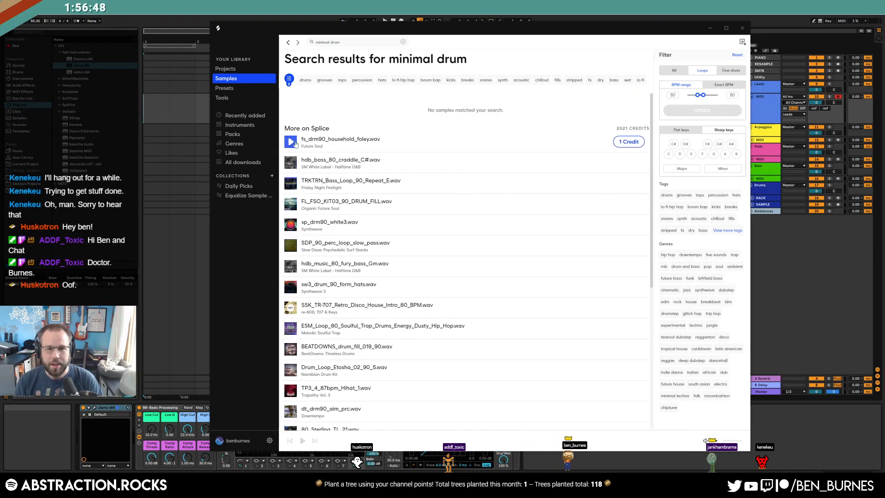
# - Preview fs_drm90_household_foley.wav and hdb_bass_80_craddle_C#.wav, and get the hdb_bass_80_craddle_C#.wav sample for 1 credit
pyautogui.click(291, 142)
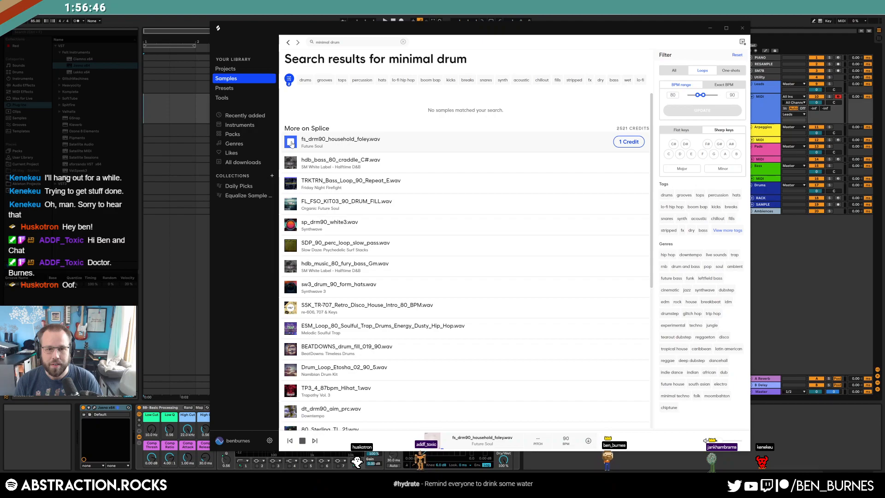
pyautogui.click(291, 163)
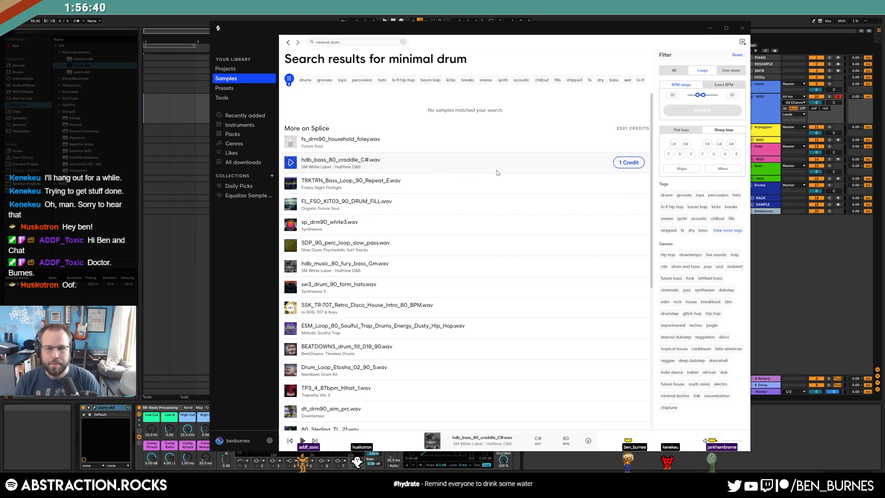
pyautogui.click(623, 163)
pyautogui.moveTo(435, 47); pyautogui.dragTo(489, 41)
# - Unfold the SAMPLE track in Ableton Live and place the hdb_bass_80_craddle_C# sample from Splice on it at bar 1
pyautogui.moveTo(376, 174); pyautogui.dragTo(153, 198)
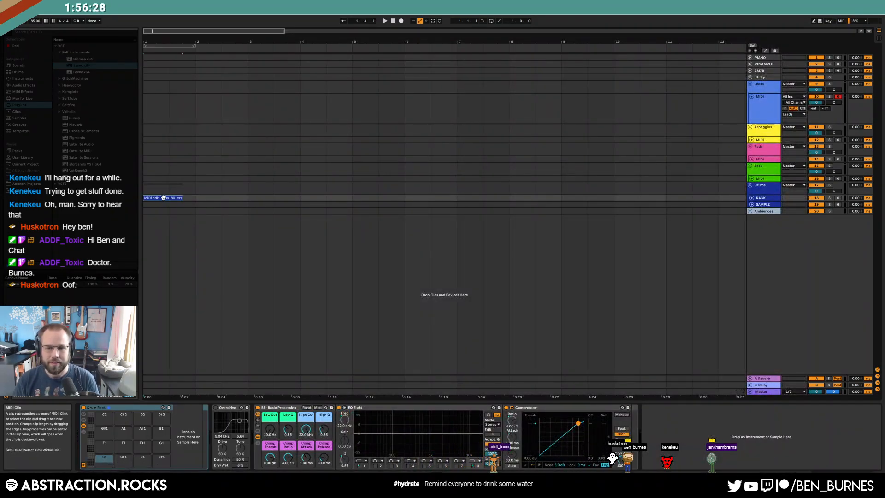
pyautogui.click(751, 204)
pyautogui.hotkey('alt', 'Tab')
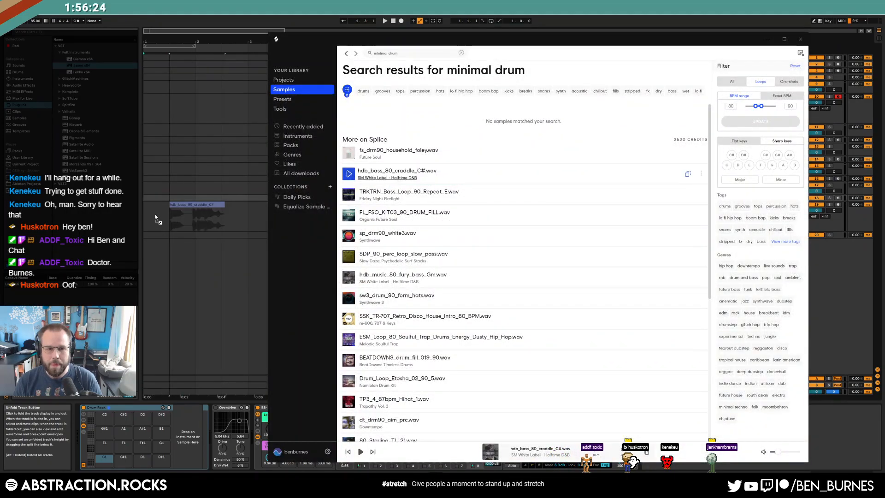
pyautogui.click(154, 214)
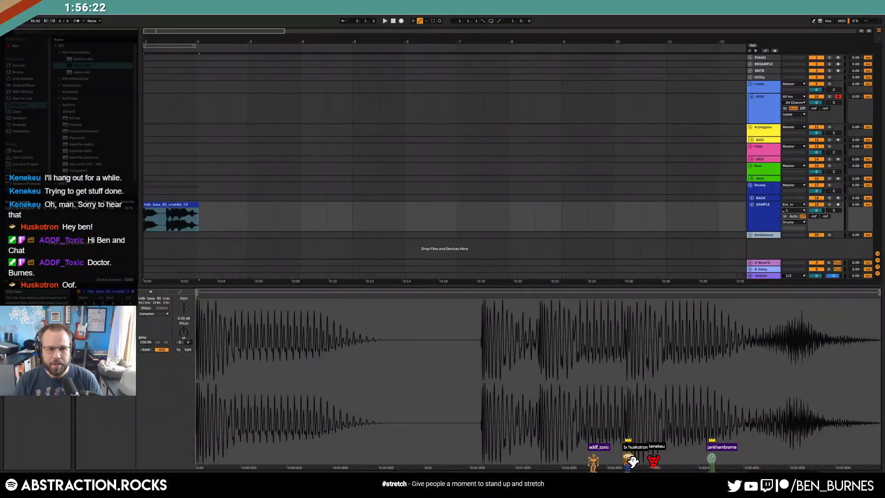
# - Turn on Warp for the bass clip with a segment BPM of 80, and trim the clip's end to bar 2
pyautogui.click(145, 308)
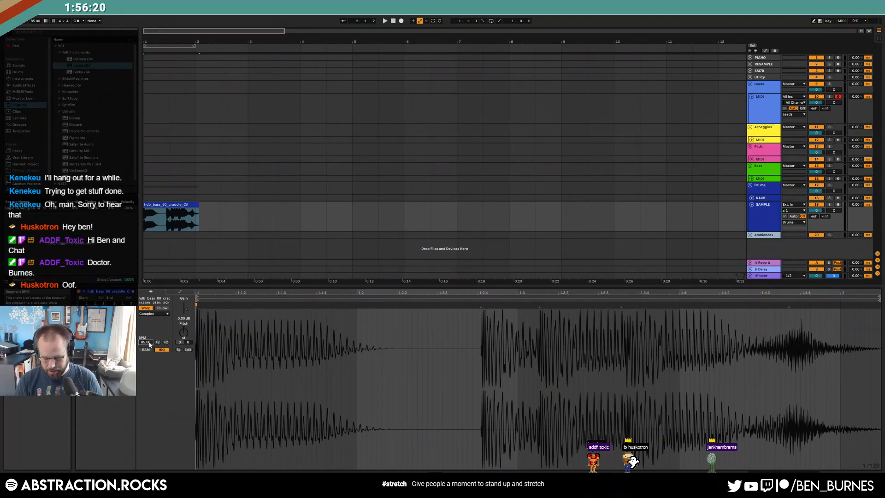
pyautogui.press('Return')
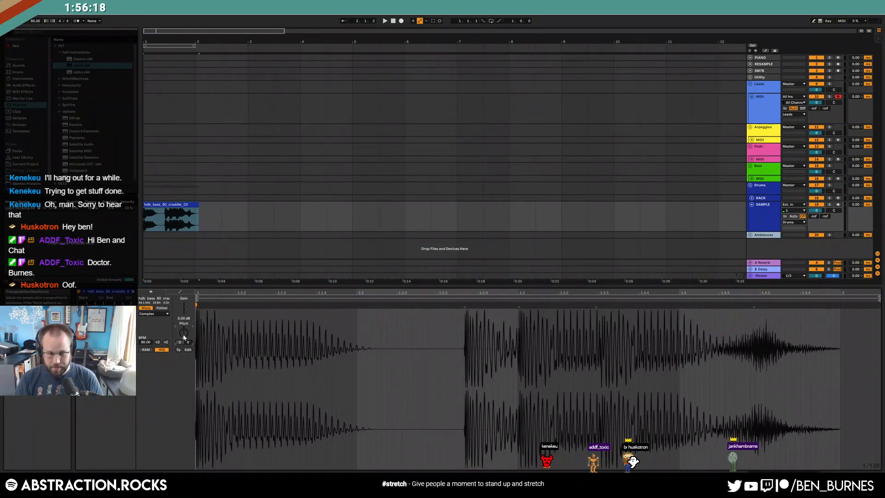
pyautogui.press('space')
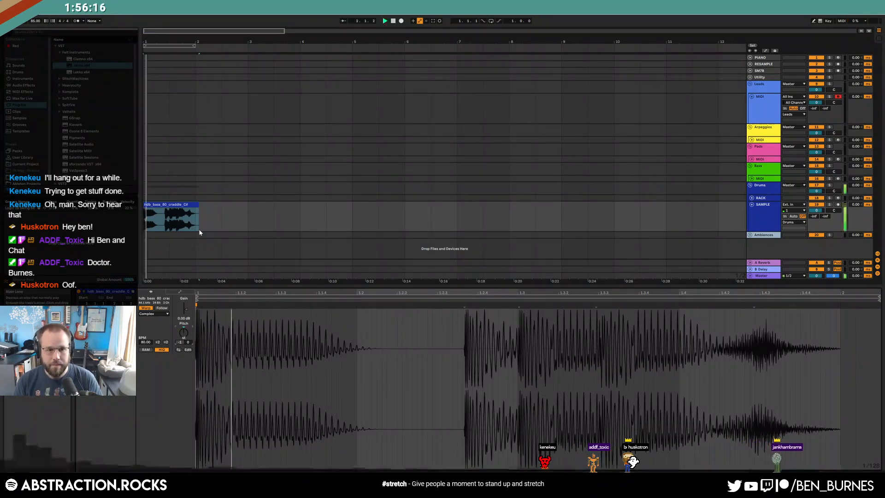
pyautogui.click(199, 209)
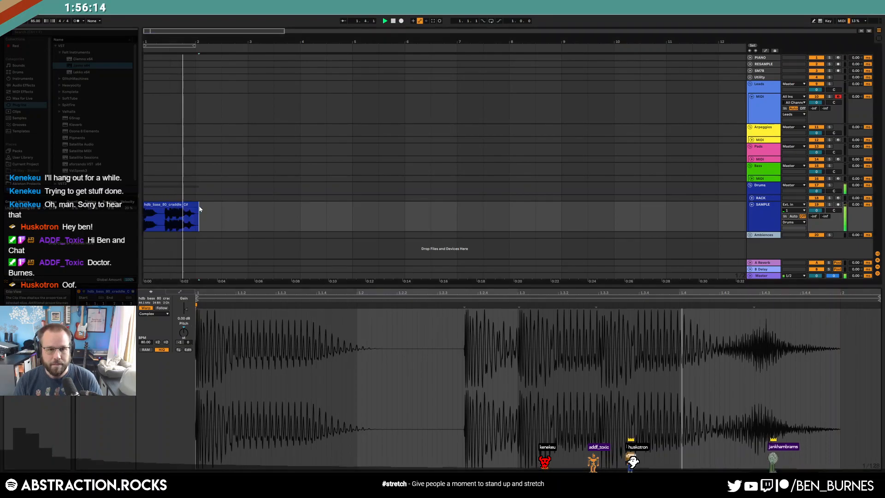
pyautogui.moveTo(196, 205); pyautogui.dragTo(195, 204)
pyautogui.press('space')
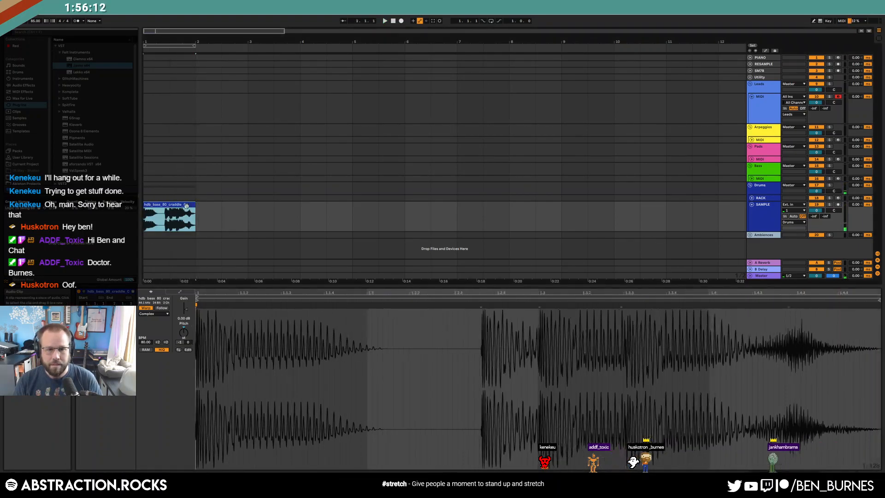
# - Lower the SAMPLE track's volume to about -6 dB and cut its EQ Eight band 2 at about 300 Hz
pyautogui.click(775, 206)
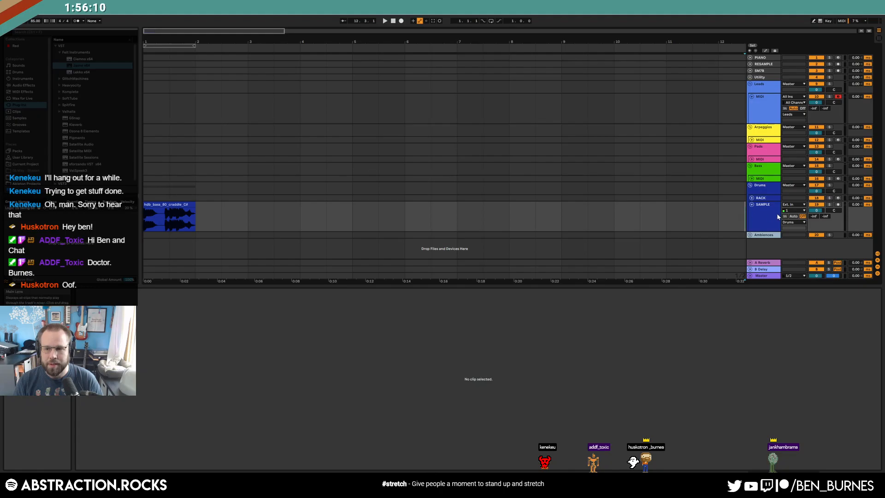
pyautogui.hotkey('shift', 'Tab')
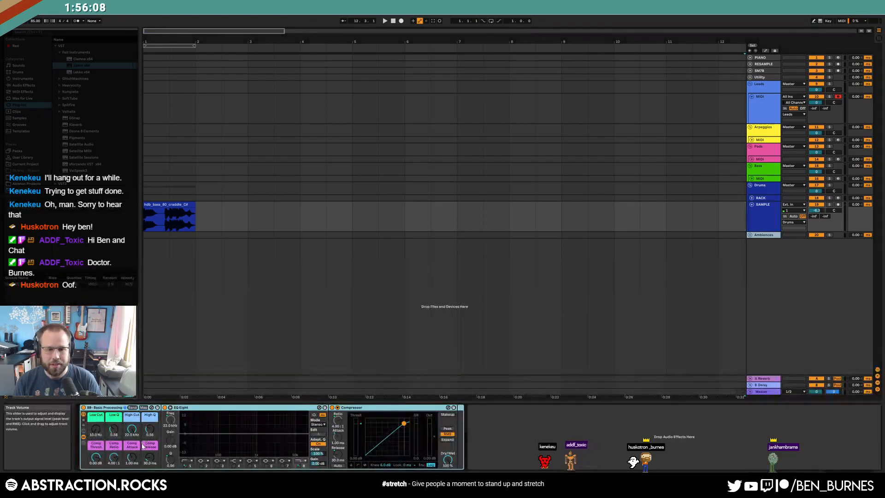
pyautogui.click(200, 465)
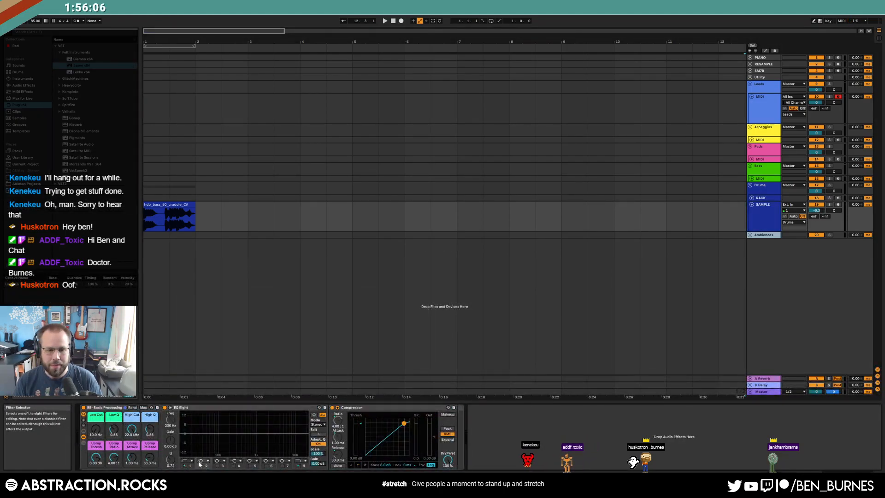
pyautogui.click(202, 466)
pyautogui.moveTo(230, 433); pyautogui.dragTo(232, 451)
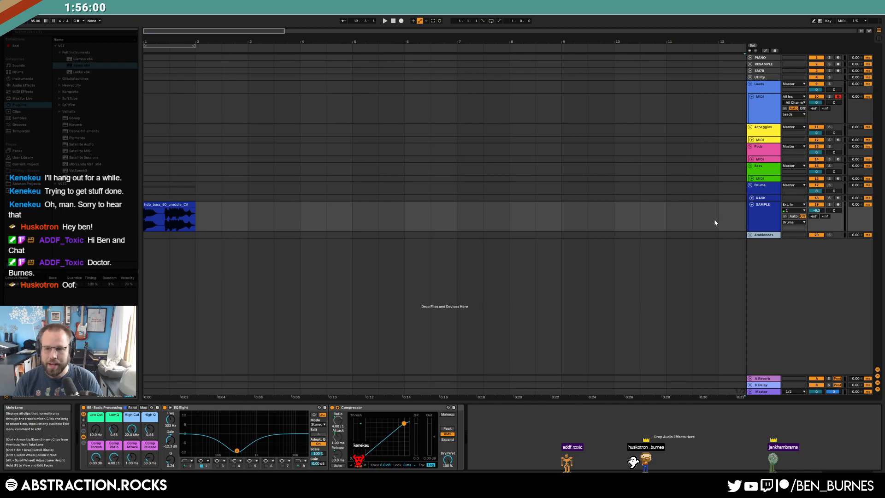
# - Loop the arrangement over the one-bar bass clip on the SAMPLE track
pyautogui.click(707, 203)
pyautogui.click(163, 203)
pyautogui.hotkey('ctrl', 'l')
pyautogui.hotkey('shift', 'Tab')
pyautogui.hotkey('shift', 'Tab')
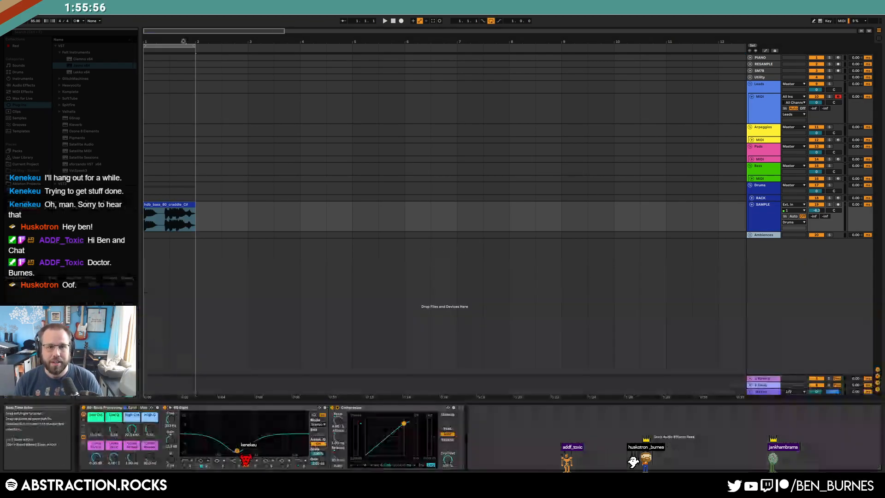
pyautogui.moveTo(176, 31); pyautogui.dragTo(162, 49)
# - Raise the Leads MIDI track's reverb and delay sends, and try the lead sound against the looping bass clip
pyautogui.click(760, 104)
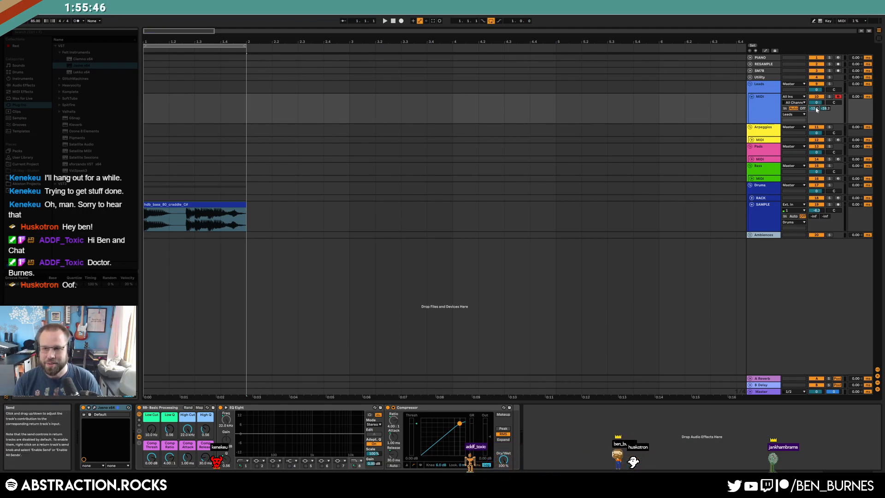
pyautogui.click(761, 115)
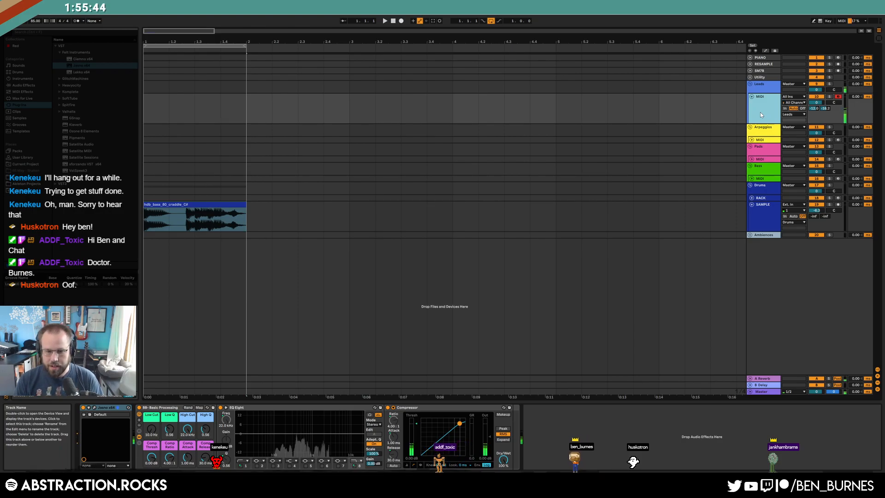
pyautogui.press('space')
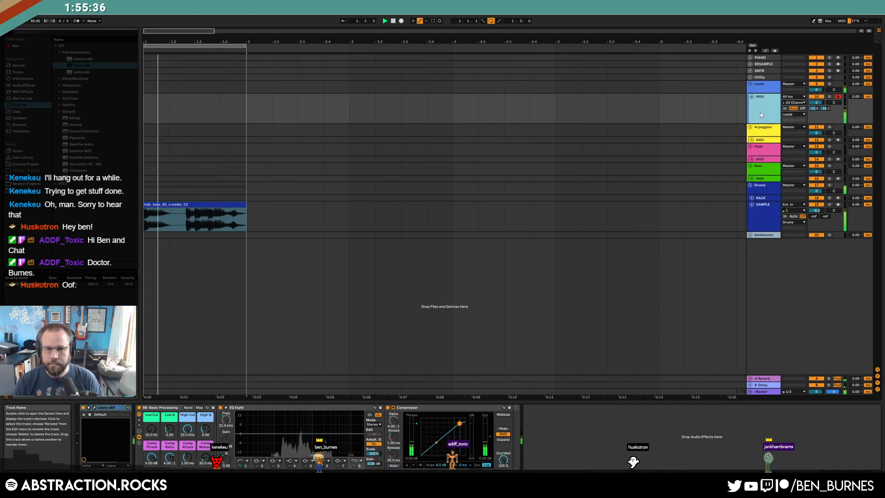
pyautogui.press('space')
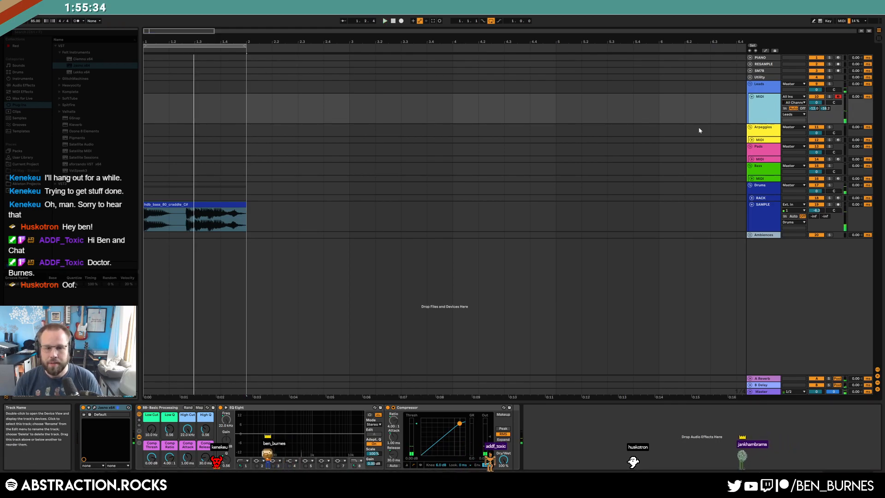
# - Set Jasno's Echo to 37 and Reverb to 40, and switch it to the Becoming Ocean patch
pyautogui.click(94, 408)
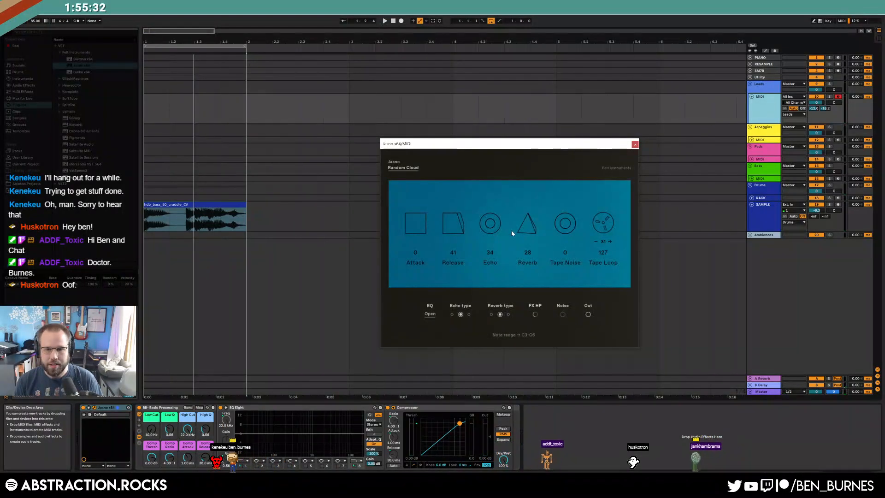
pyautogui.moveTo(497, 227); pyautogui.dragTo(529, 221)
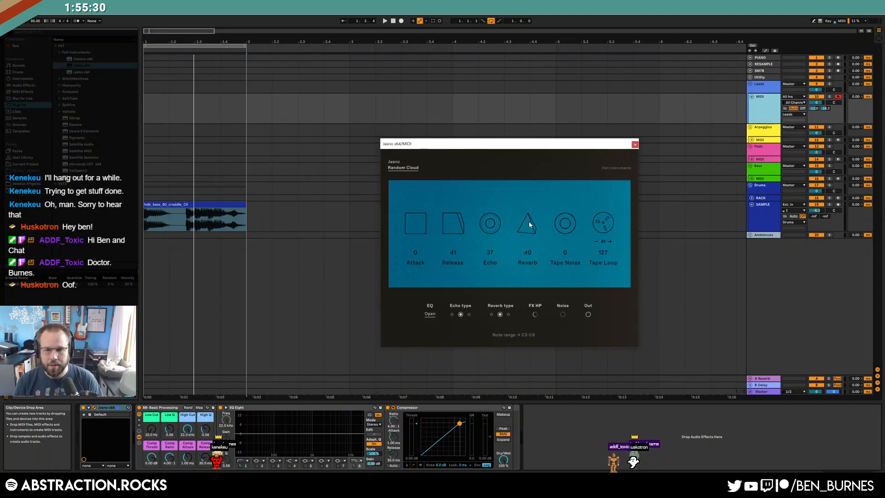
pyautogui.click(399, 168)
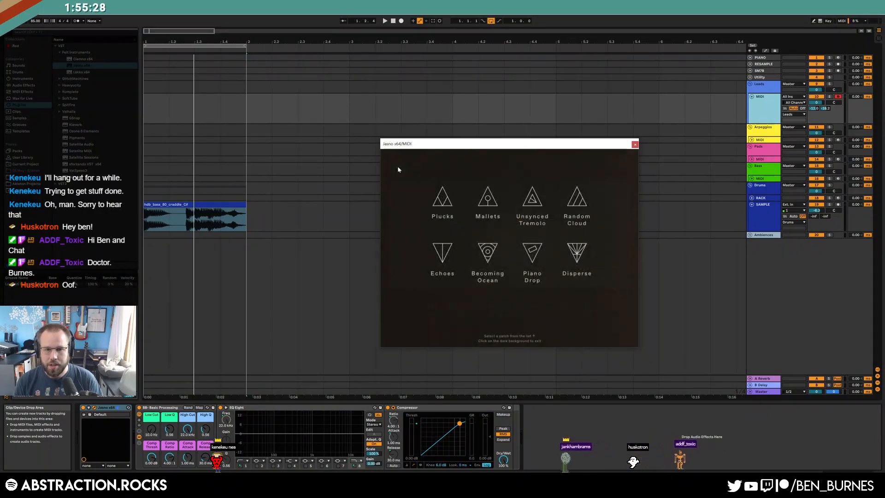
pyautogui.click(486, 252)
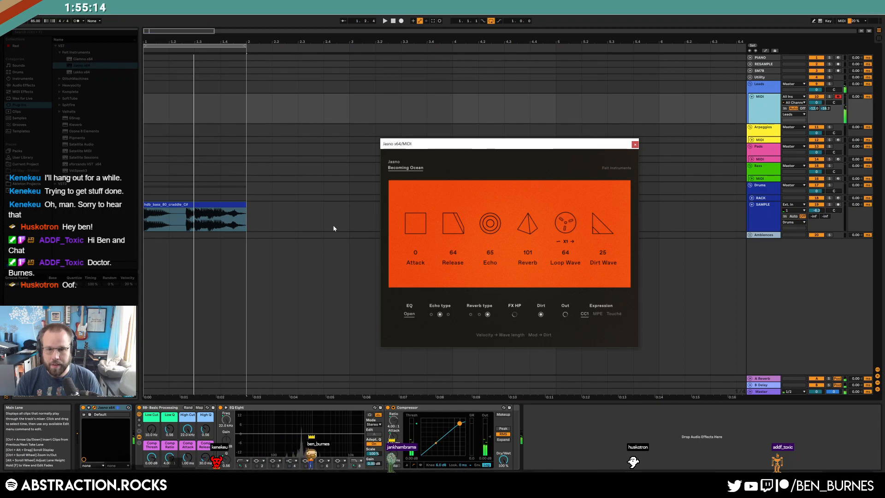
# - Move the bass clip on the SAMPLE track so that it starts at bar 3
pyautogui.click(186, 204)
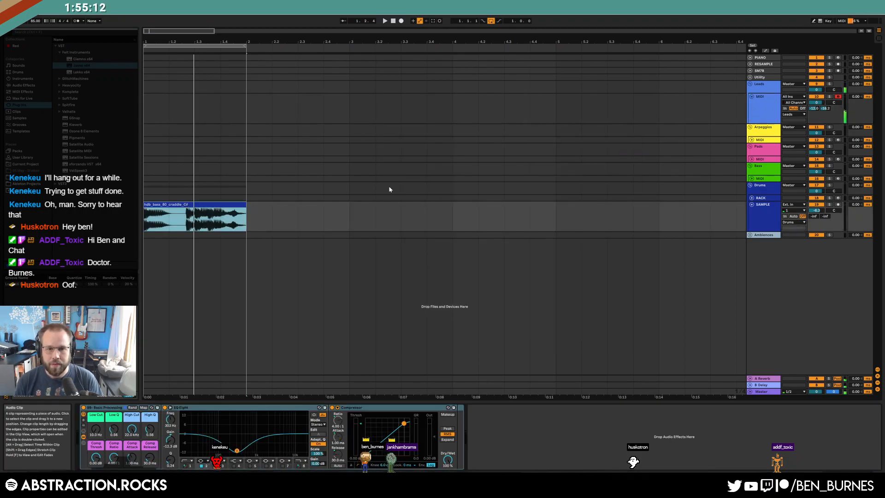
pyautogui.moveTo(201, 211); pyautogui.dragTo(391, 214)
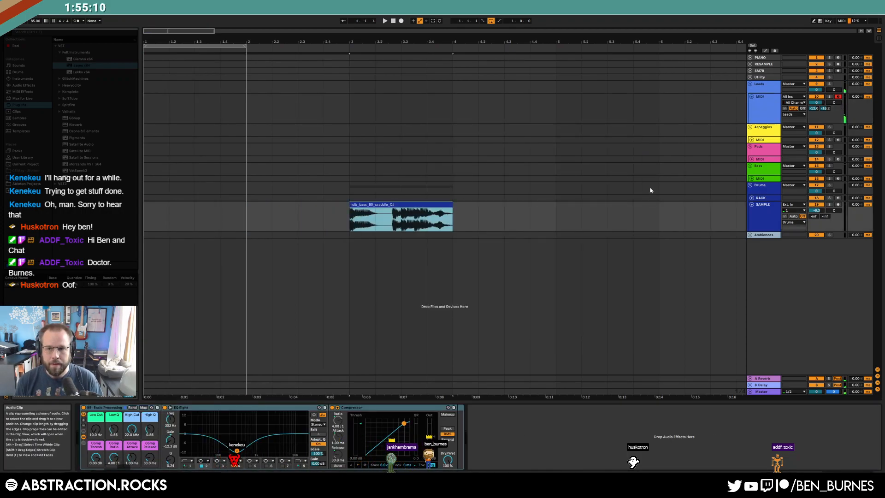
# - Put the Jasno instrument from the Leads MIDI track on the Pads MIDI track in place of Operator
pyautogui.click(762, 160)
pyautogui.click(762, 107)
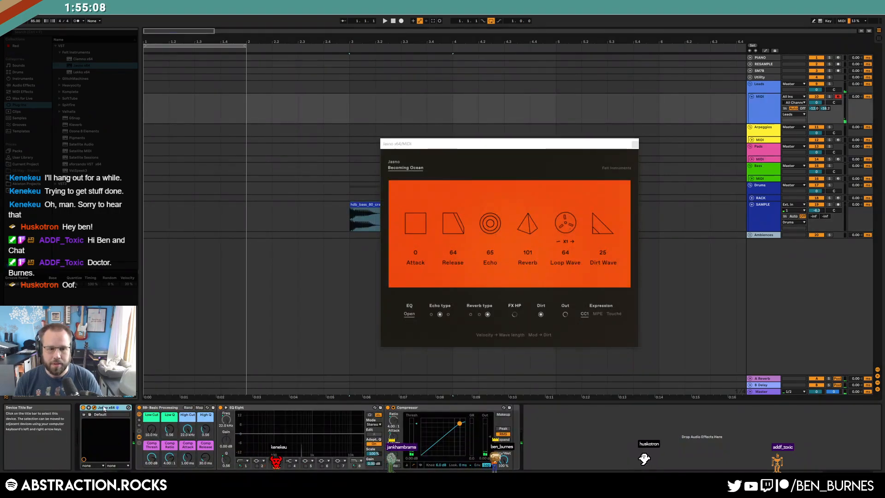
pyautogui.click(763, 159)
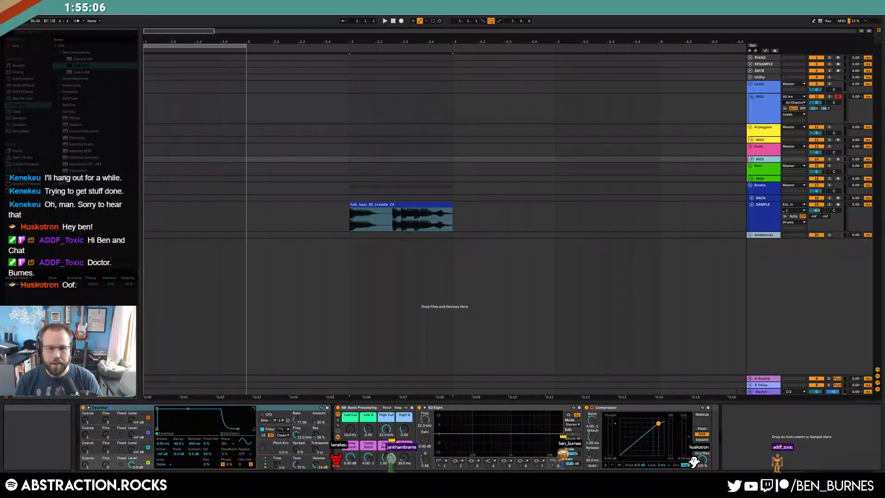
pyautogui.click(175, 408)
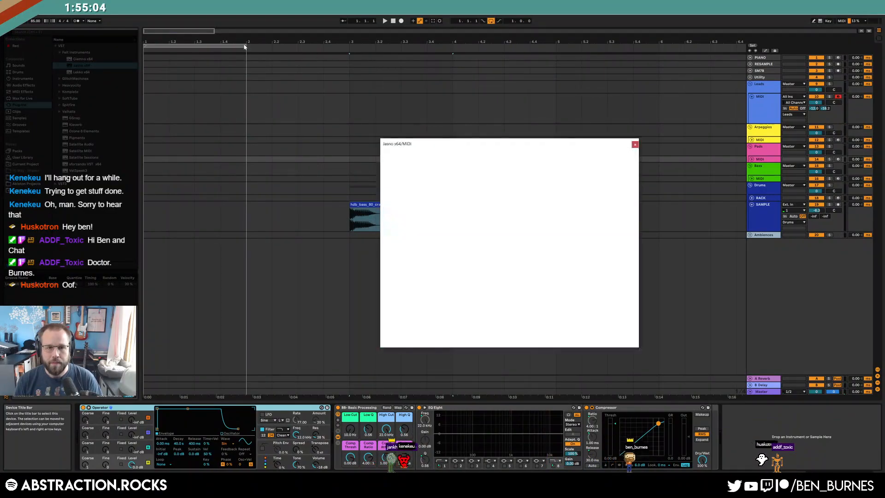
# - Extend the arrangement loop to bar 6, and arm the Pads MIDI track with the insert marker at its start
pyautogui.moveTo(245, 46); pyautogui.dragTo(707, 93)
pyautogui.click(635, 144)
pyautogui.click(789, 160)
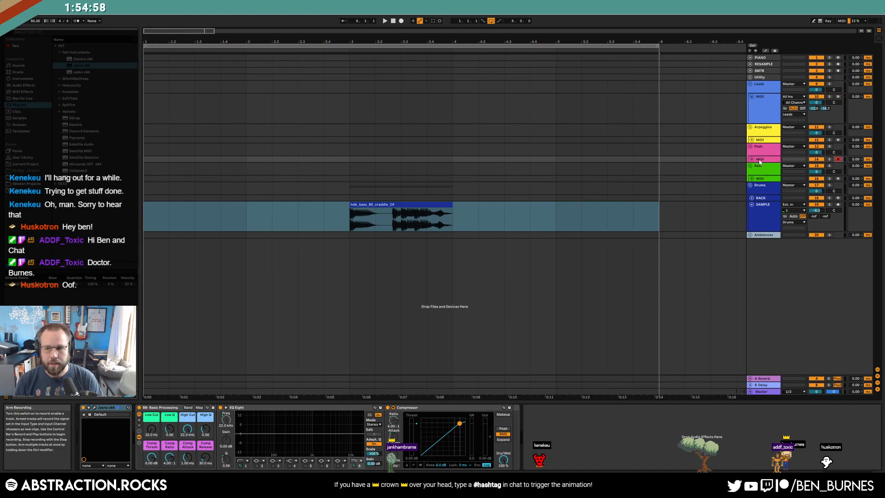
pyautogui.click(145, 161)
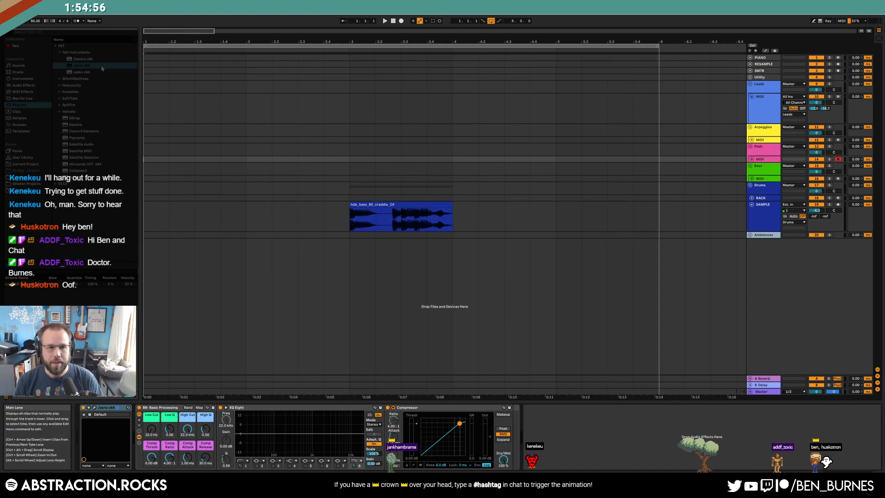
# - Record a pad part on the Pads MIDI track from bar 1 to about bar 4, restarting the first short take
pyautogui.click(401, 20)
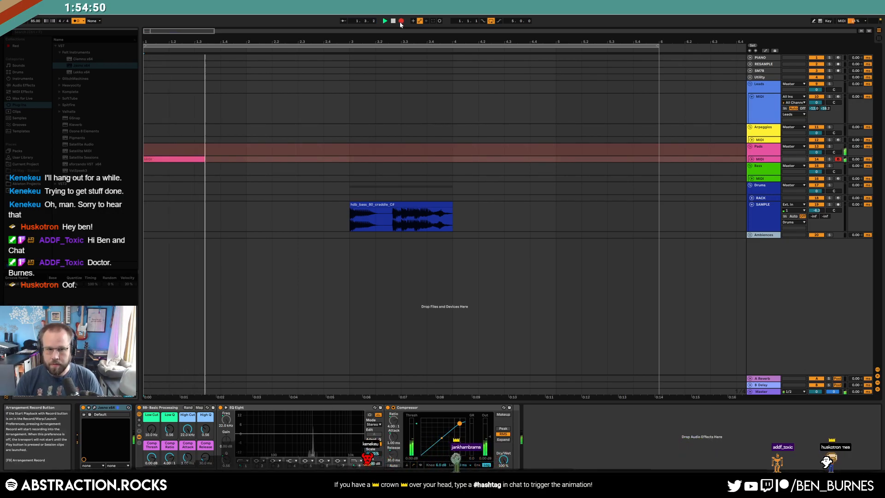
pyautogui.click(400, 21)
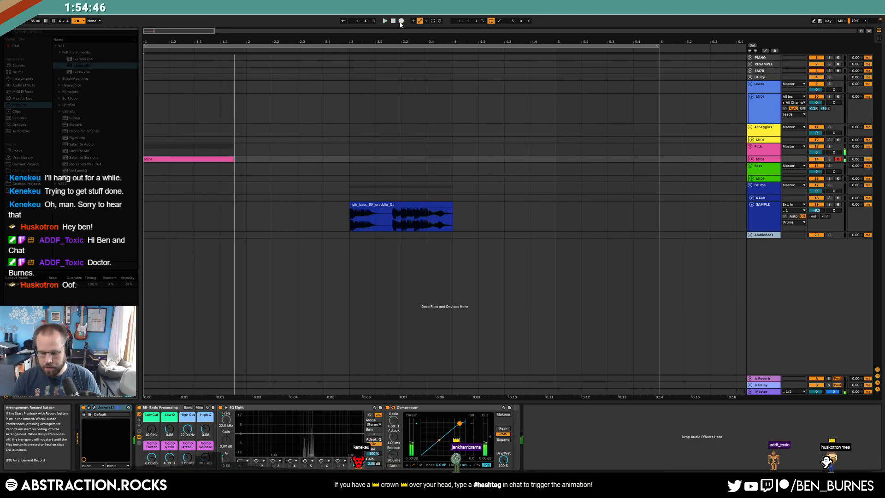
pyautogui.click(400, 23)
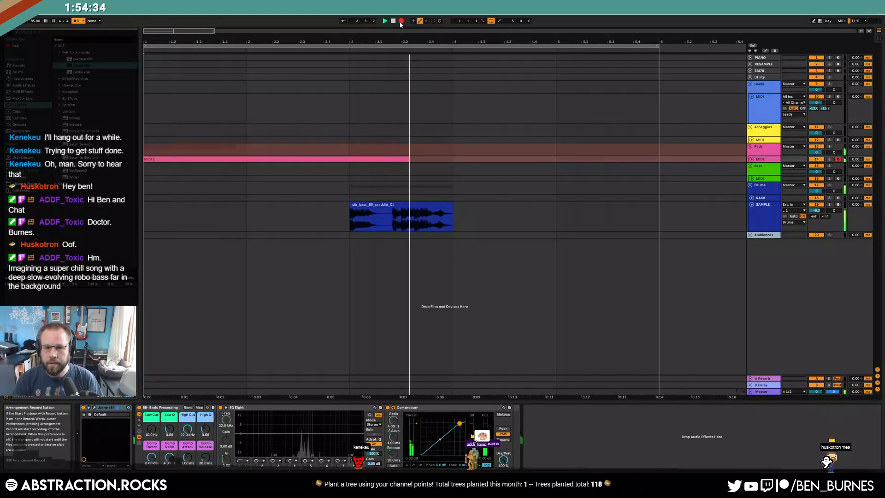
pyautogui.press('space')
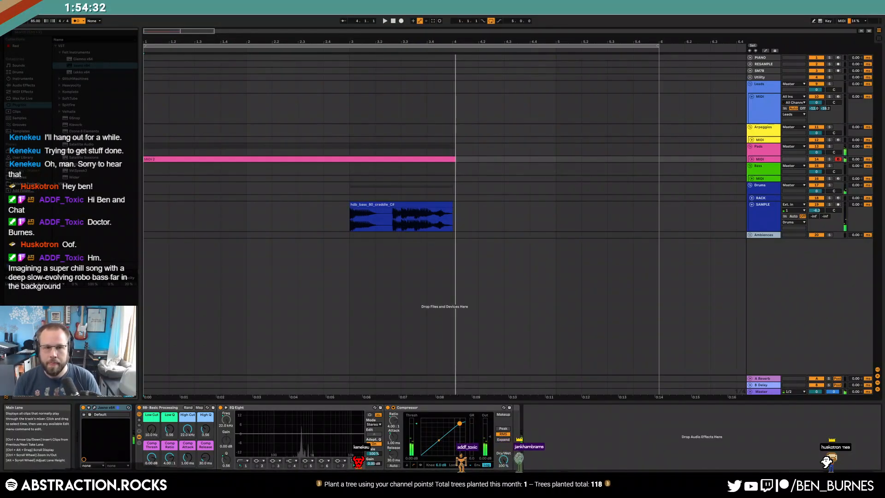
# - Lengthen the recorded pad clip to bar 5, and duplicate the bass clip directly after itself at bar 4
pyautogui.click(492, 169)
pyautogui.moveTo(491, 170); pyautogui.dragTo(550, 174)
pyautogui.click(408, 203)
pyautogui.hotkey('ctrl', 'd')
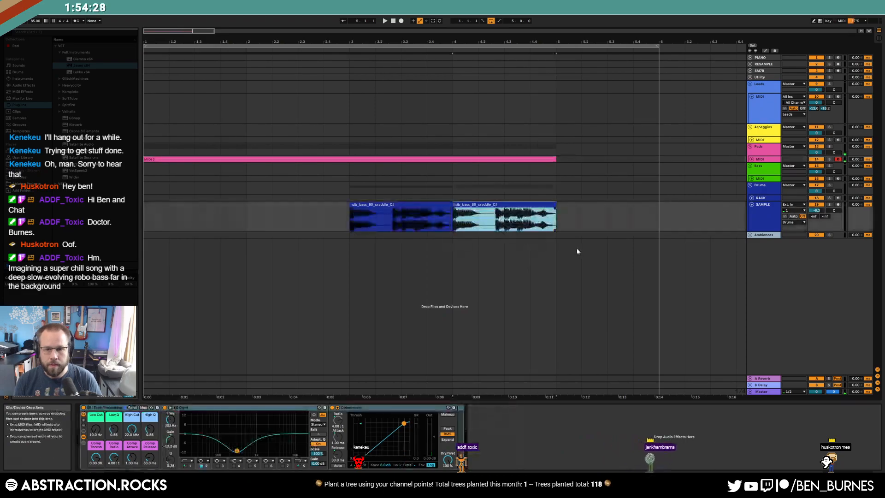
# - Extend the first bass clip over its duplicate to bar 5, and set its sample loop to exactly one bar
pyautogui.doubleClick(442, 204)
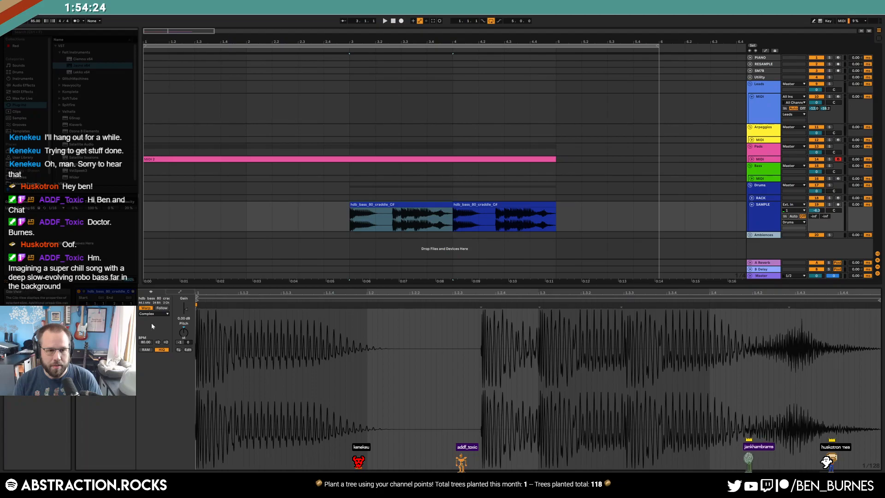
pyautogui.moveTo(449, 204); pyautogui.dragTo(558, 204)
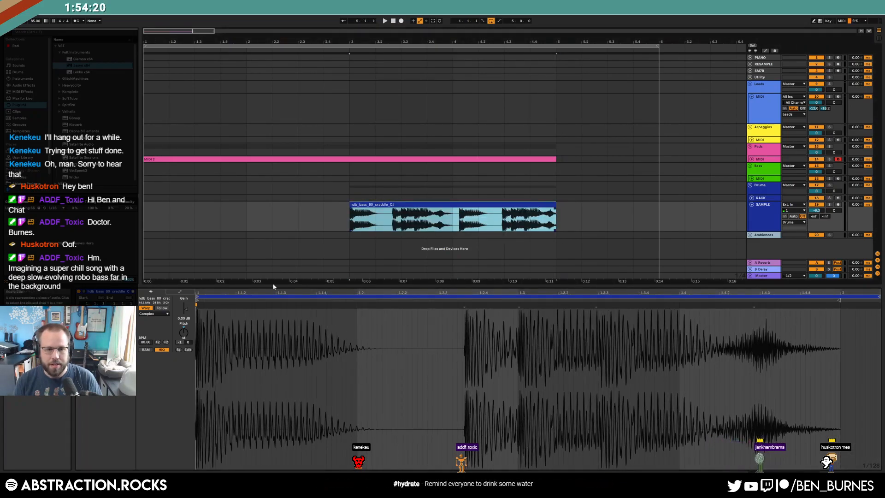
pyautogui.click(110, 321)
pyautogui.press('Return')
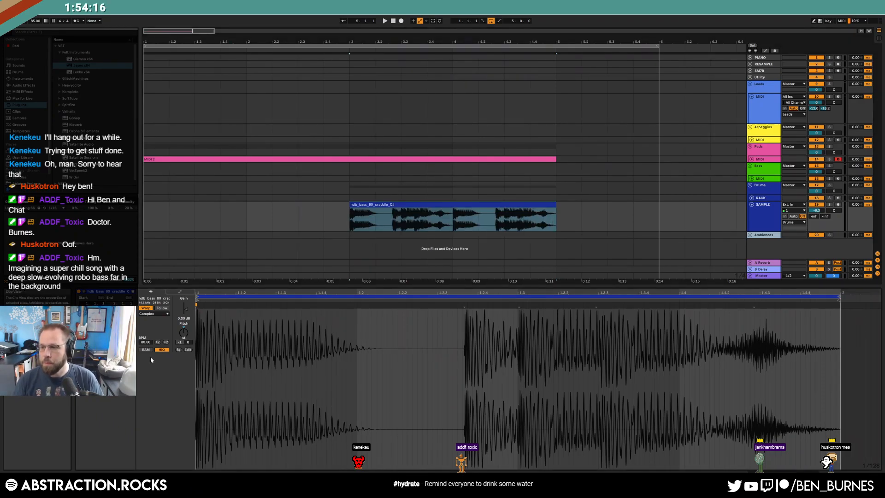
# - Lower the bass SAMPLE track's volume to about -11 dB, and unfold the RACK track in the Drums group
pyautogui.click(477, 204)
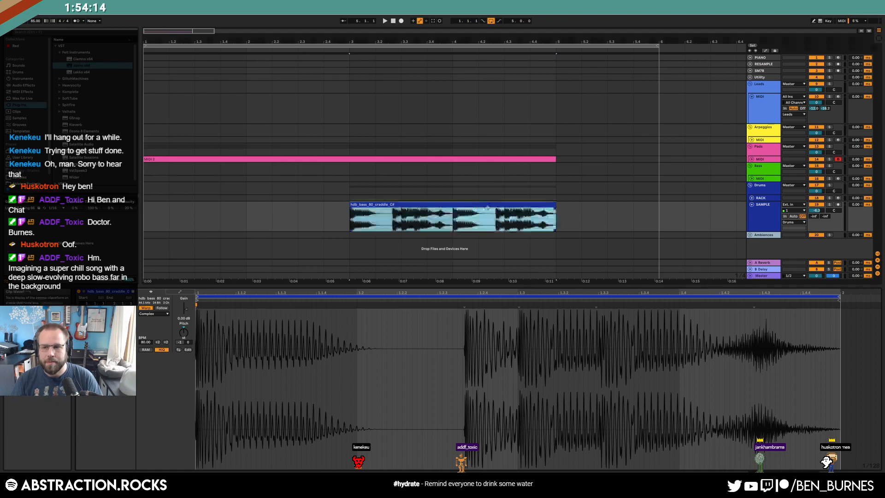
pyautogui.hotkey('shift', 'Tab')
pyautogui.moveTo(814, 212); pyautogui.dragTo(814, 219)
pyautogui.click(752, 198)
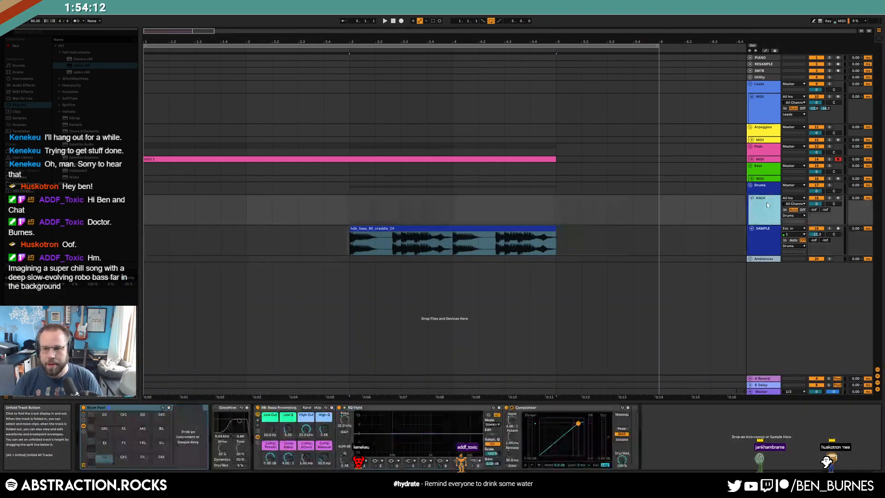
# - Search the user sample folders for "snare" and look through the matching packs down to the Vengeance Packs folder
pyautogui.click(27, 178)
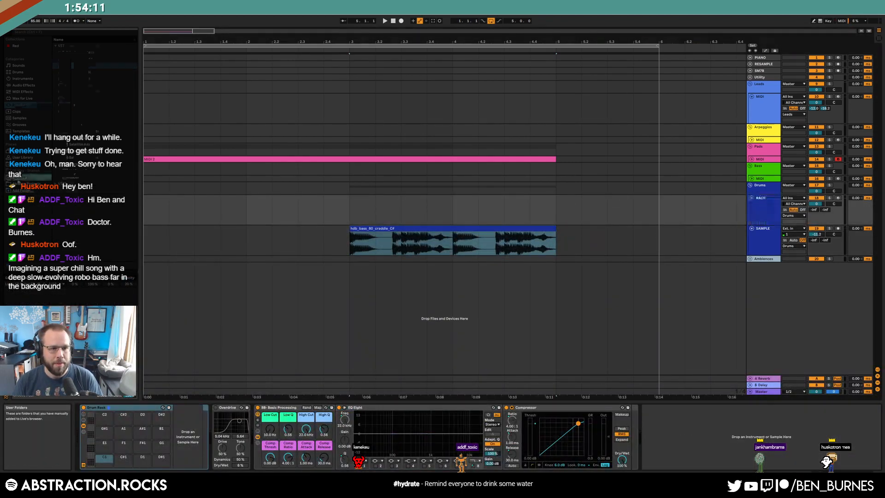
pyautogui.click(71, 34)
pyautogui.write('snare')
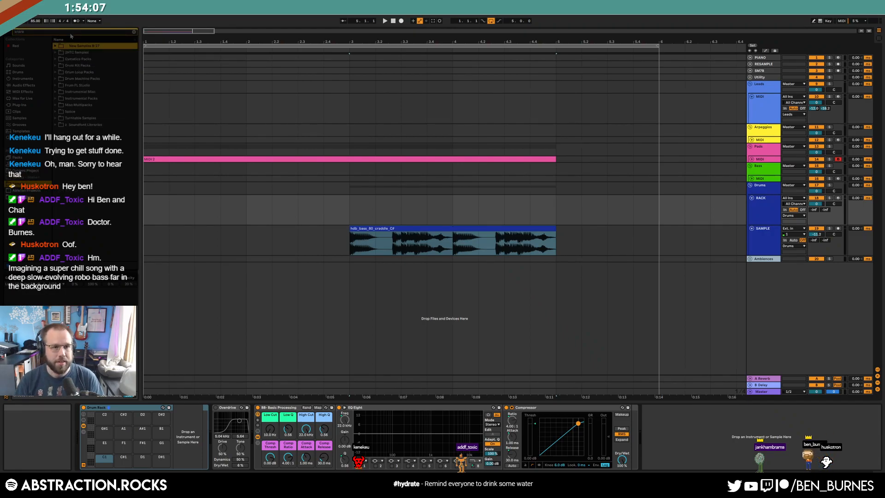
pyautogui.click(55, 91)
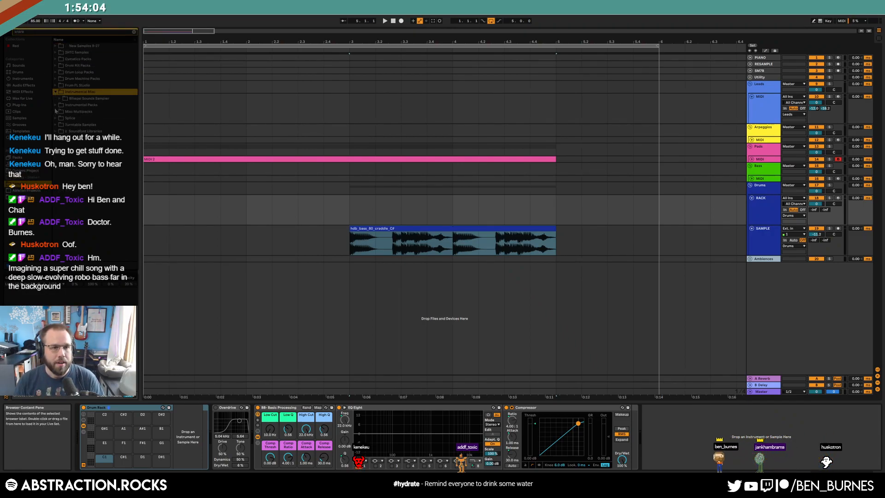
pyautogui.click(55, 111)
pyautogui.click(63, 157)
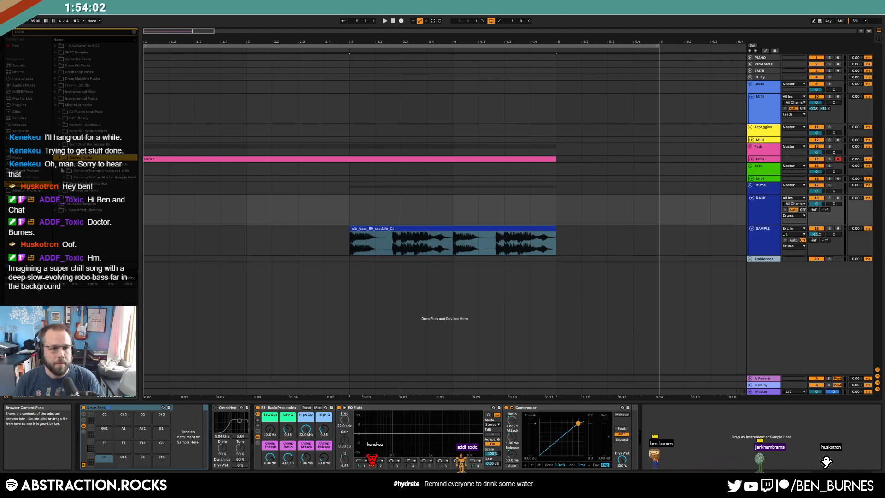
pyautogui.click(60, 137)
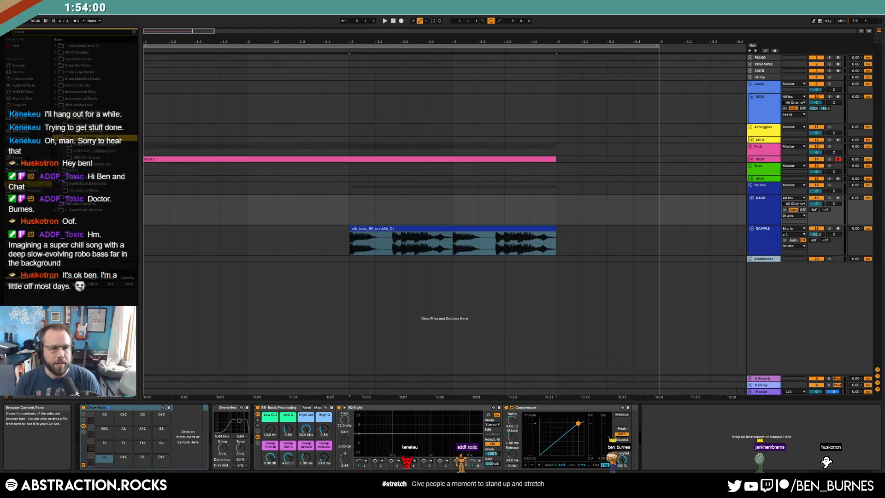
pyautogui.click(60, 134)
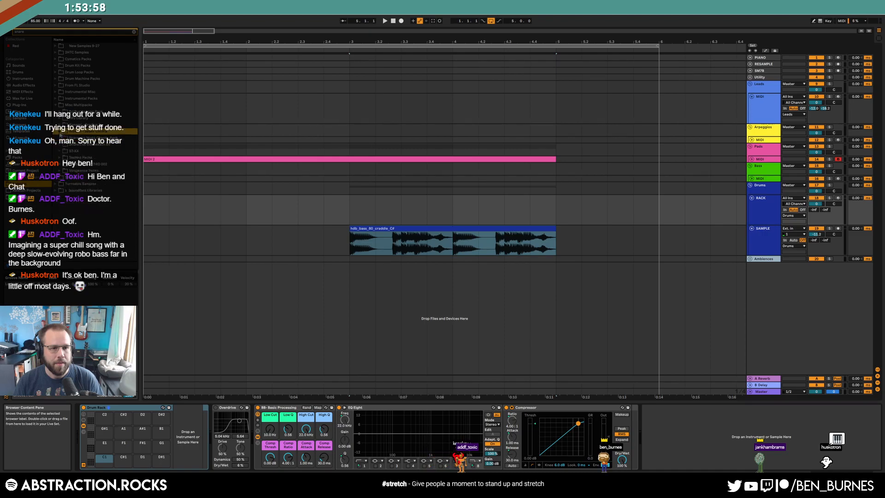
pyautogui.click(60, 171)
pyautogui.click(65, 197)
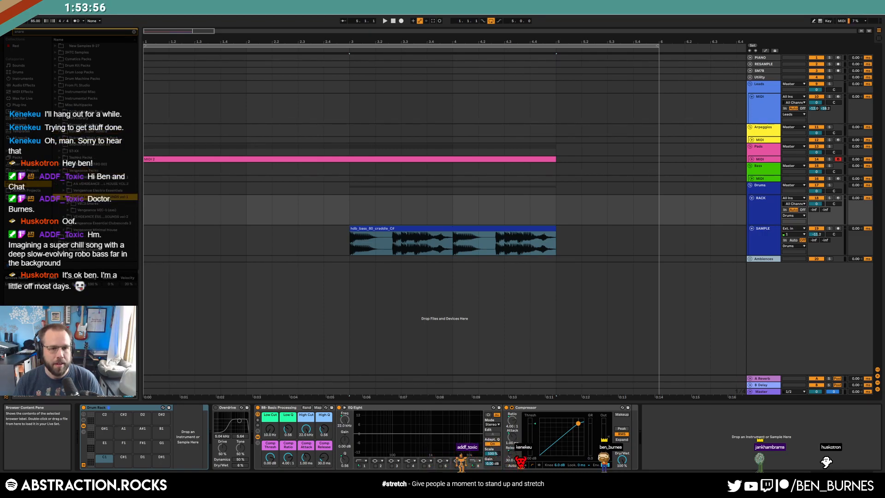
# - Audition several samples in the VEC2 Snares folder
pyautogui.click(68, 204)
pyautogui.click(90, 236)
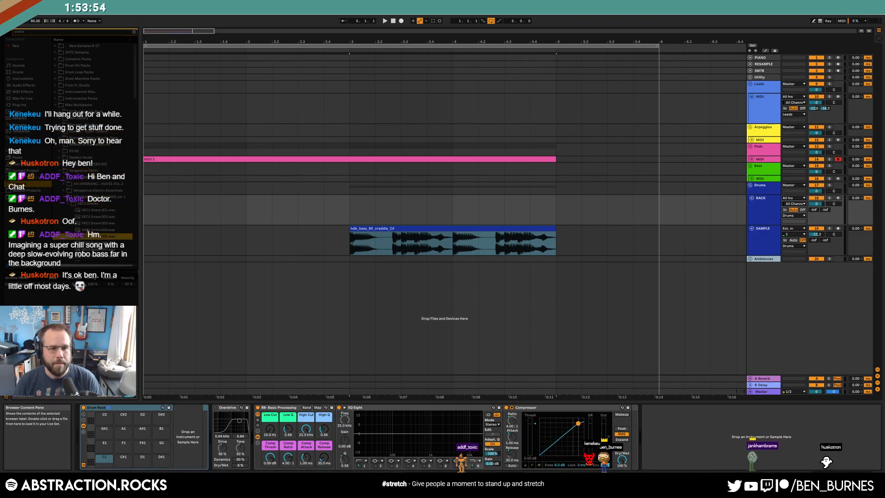
pyautogui.scroll(-2, 90, 236)
pyautogui.click(90, 236)
pyautogui.scroll(-3, 90, 236)
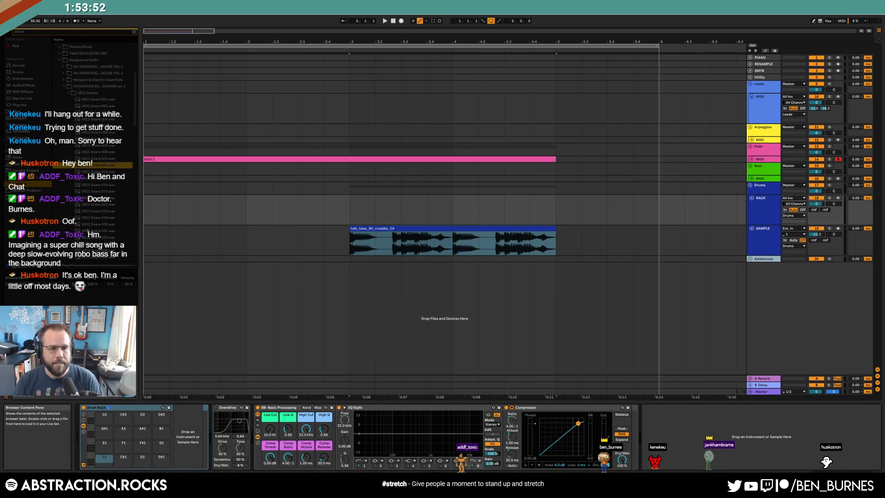
pyautogui.click(97, 210)
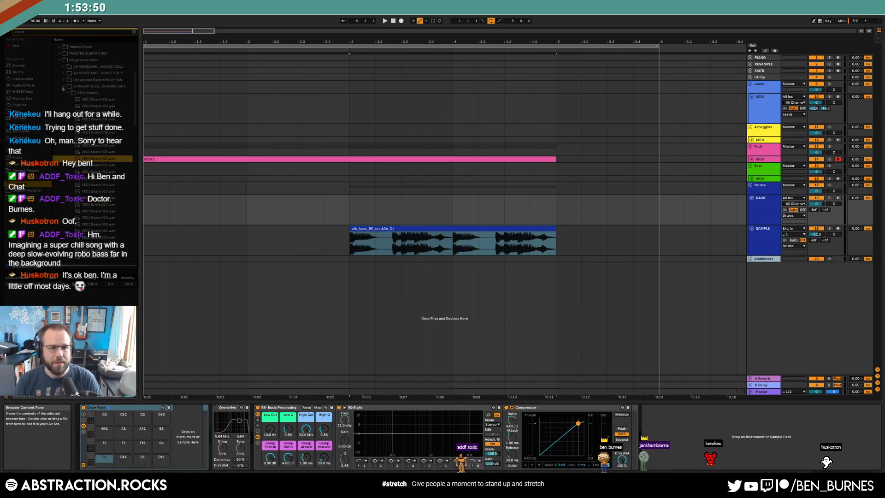
# - Close the VEC2 Snares folder and open VMH1 Claps & Snares under Vengeance Minimal House
pyautogui.press('Left')
pyautogui.press('Left')
pyautogui.press('Left')
pyautogui.press('Left')
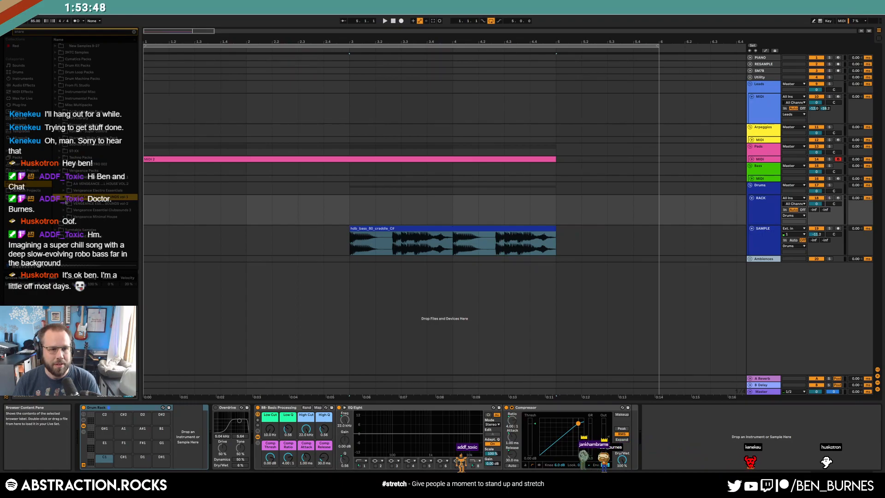
pyautogui.press('Down')
pyautogui.press('Down')
pyautogui.press('Down')
pyautogui.press('Right')
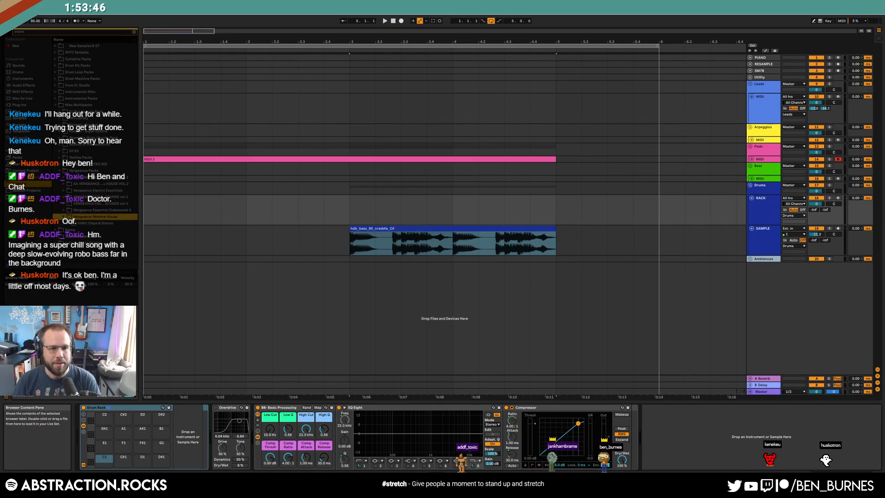
pyautogui.click(68, 224)
# - Audition the VMH1 Claps & Snares samples down to number 025
pyautogui.scroll(-2, 76, 224)
pyautogui.click(81, 223)
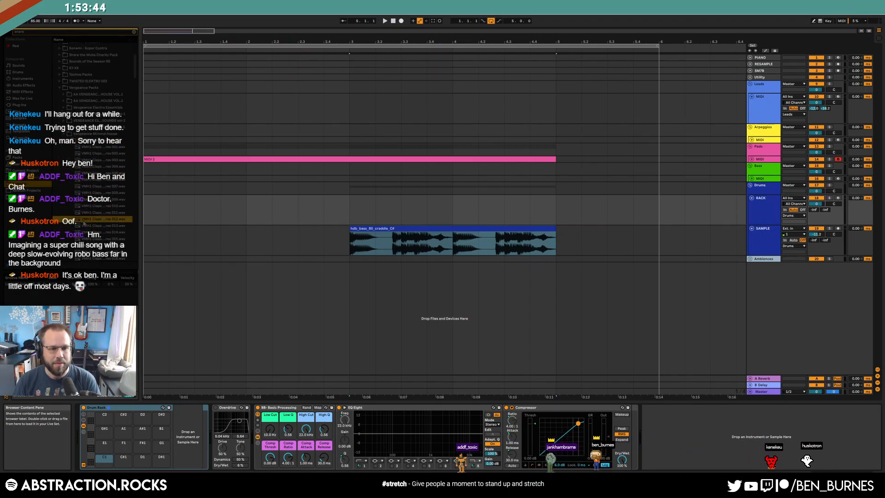
pyautogui.scroll(-1, 81, 223)
pyautogui.click(81, 224)
pyautogui.scroll(-2, 81, 225)
pyautogui.press('Down')
pyautogui.press('Down')
pyautogui.press('Down')
pyautogui.press('Down')
pyautogui.press('Down')
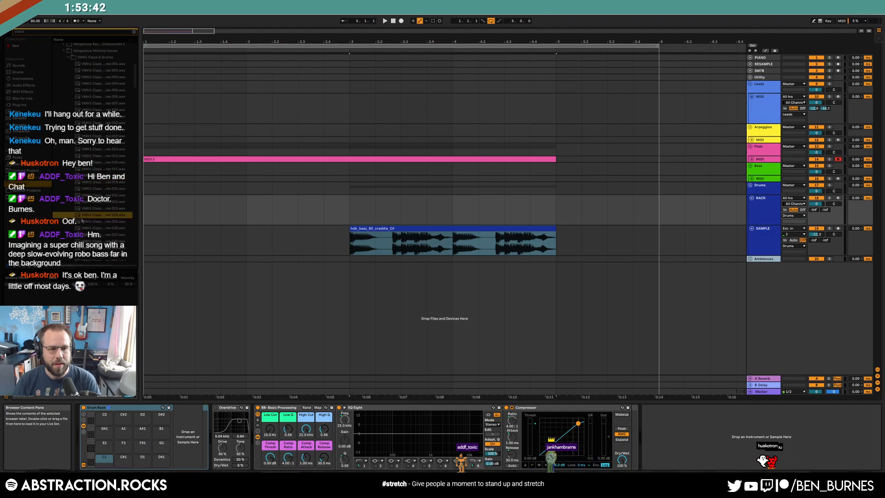
pyautogui.press('Down')
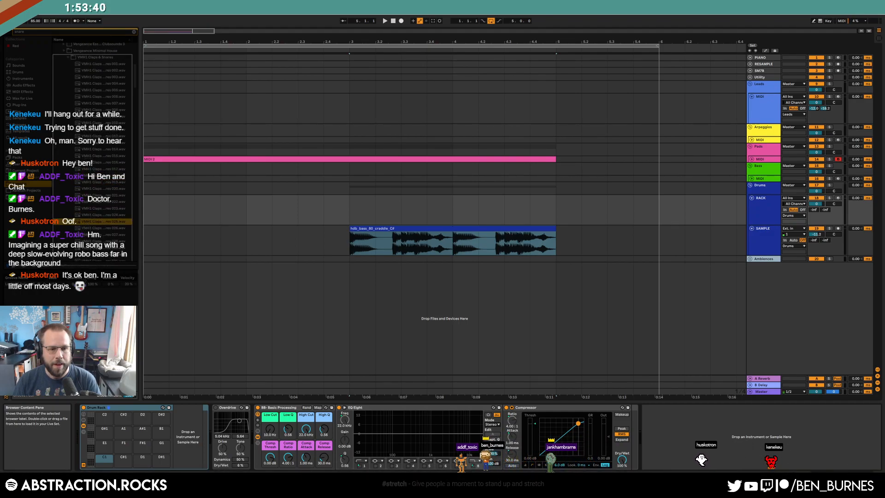
# - Load VMH1 Claps & Snares 025 onto the D1 drum pad, and create a RACK clip over bars 3 and 4 with a snare on beat 3
pyautogui.click(139, 456)
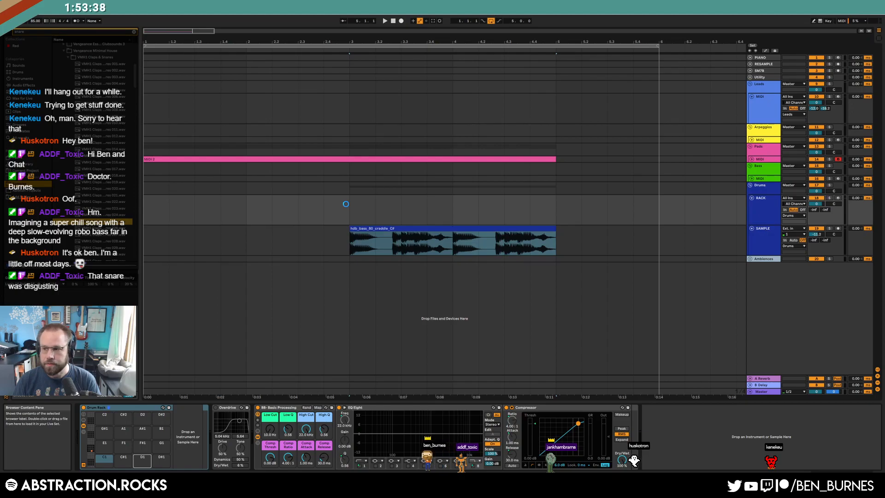
pyautogui.moveTo(349, 204); pyautogui.dragTo(556, 209)
pyautogui.press('super+shift+m')
pyautogui.doubleClick(572, 313)
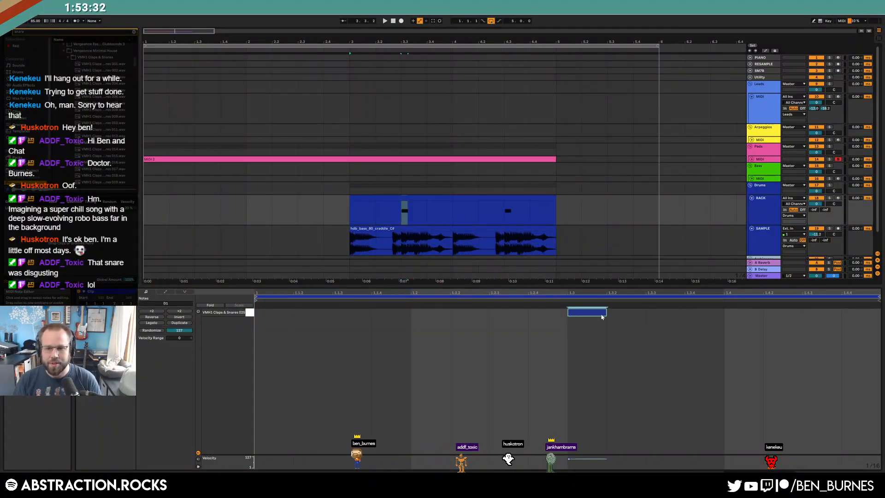
# - Set the arrangement loop from bar 3 to bar 5 and play the snare pattern together with the bass and pad
pyautogui.hotkey('shift', 'Tab')
pyautogui.click(411, 227)
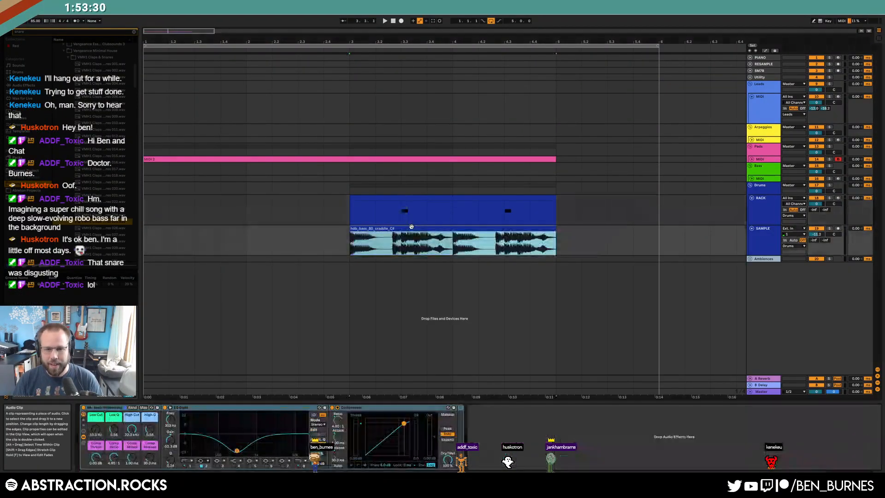
pyautogui.click(382, 199)
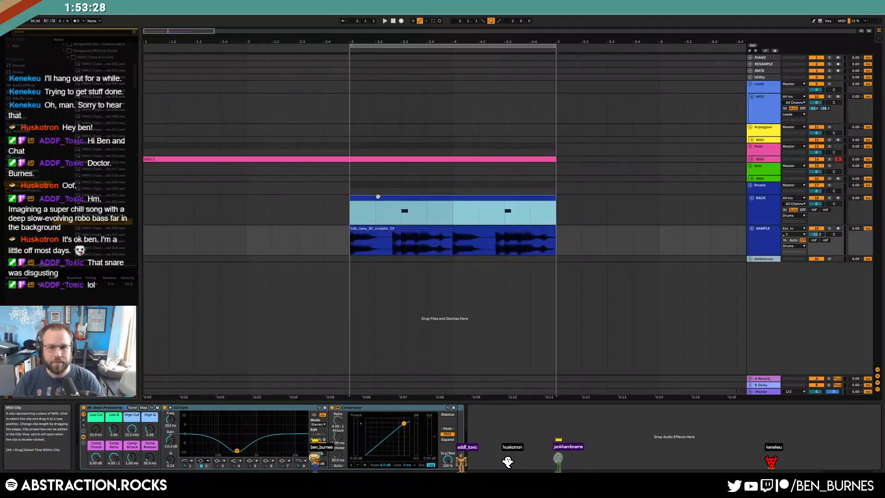
pyautogui.press('space')
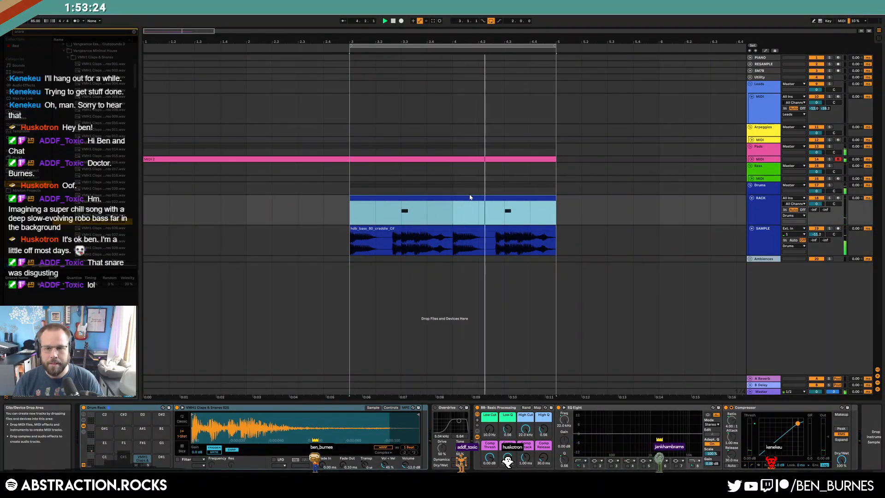
# - Add a second SAMPLE track below the bass one, and place VMH1 Claps & Snares 025 on it at beat 3 of bar 3
pyautogui.click(760, 242)
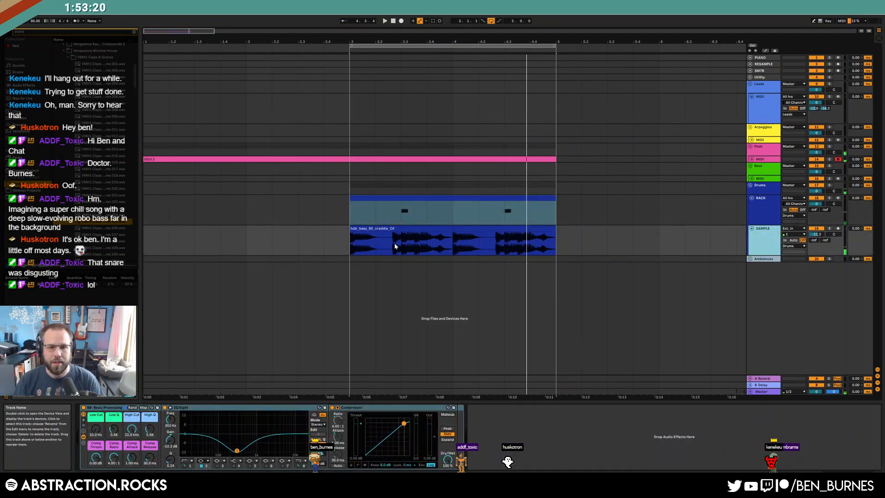
pyautogui.hotkey('ctrl', 'd')
pyautogui.click(752, 259)
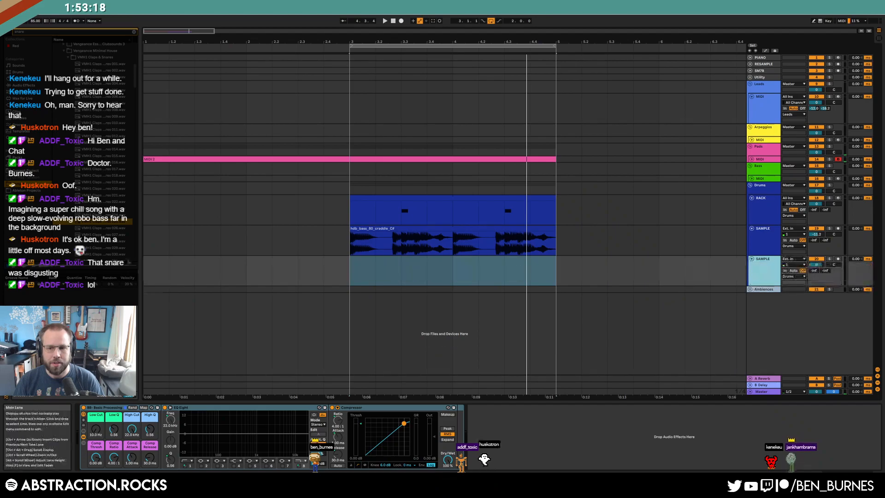
pyautogui.moveTo(104, 221); pyautogui.dragTo(410, 283)
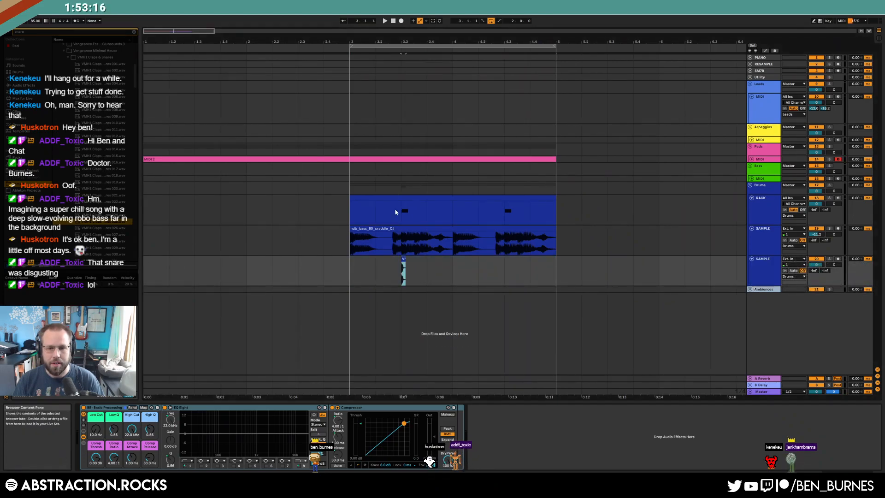
# - Delete the snare sample from the D1 drum pad and the MIDI clip from the RACK track
pyautogui.click(393, 215)
pyautogui.click(136, 458)
pyautogui.press('Delete')
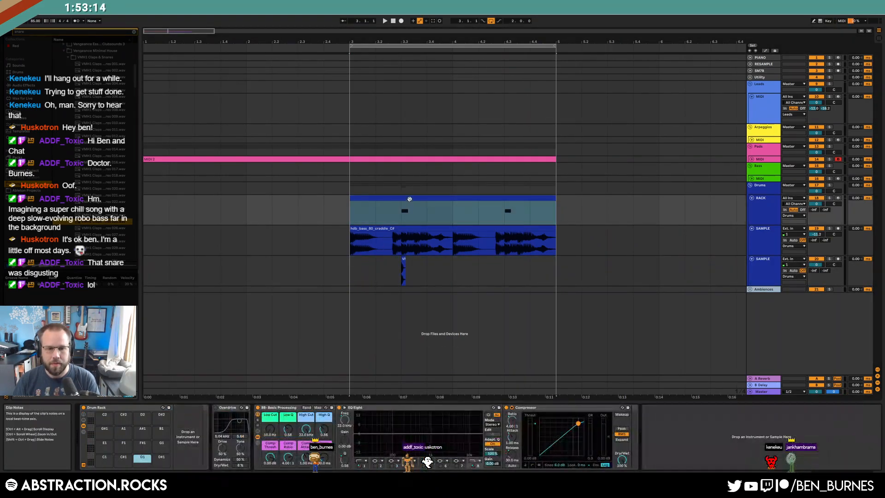
pyautogui.click(408, 199)
pyautogui.press('Delete')
# - Duplicate the whole of bar 3 on the snare's SAMPLE track into bar 4
pyautogui.moveTo(443, 268); pyautogui.dragTo(337, 276)
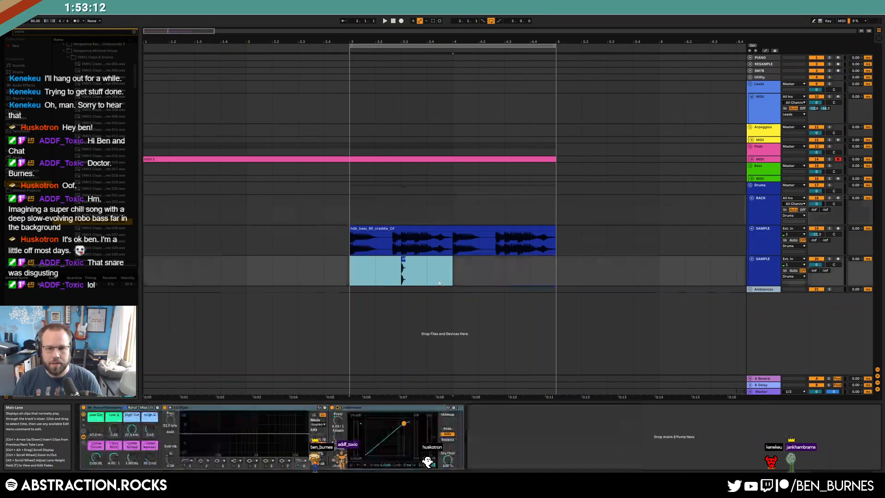
pyautogui.hotkey('ctrl', 'd')
pyautogui.click(530, 278)
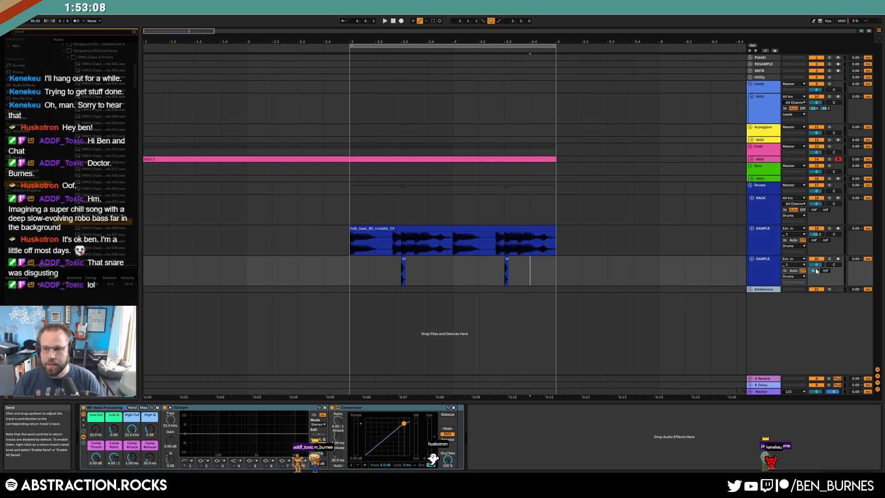
# - With playback running, raise the snare track's reverb send, lower its volume to about -7 dB, and set its High Cut to about 2.2 kHz
pyautogui.press('space')
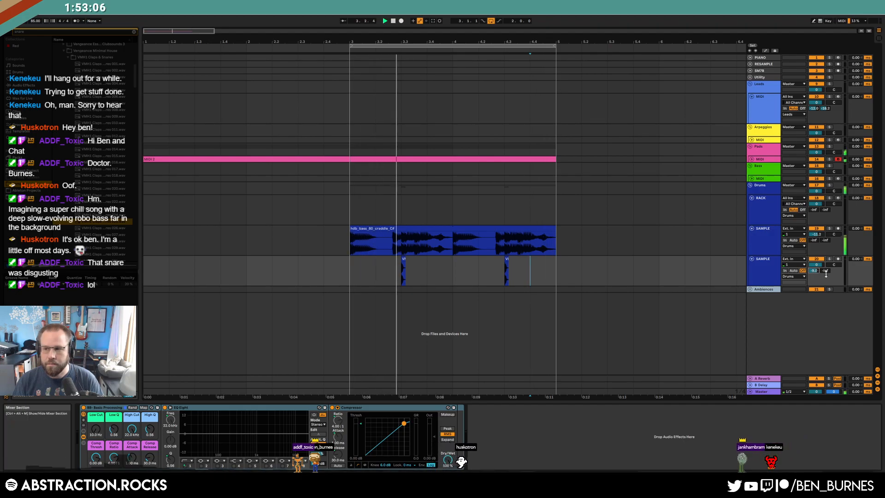
pyautogui.moveTo(816, 265); pyautogui.dragTo(816, 276)
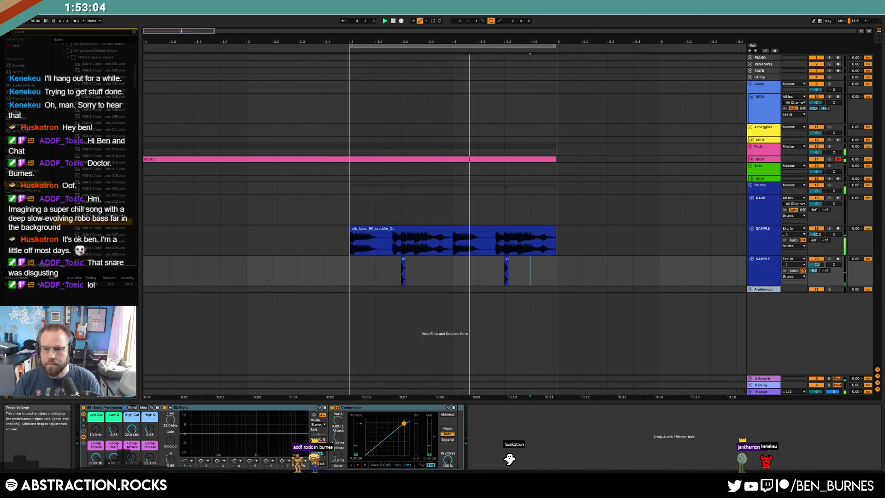
pyautogui.moveTo(131, 428)
pyautogui.mouseDown()
pyautogui.moveTo(132, 449)
pyautogui.moveTo(131, 426)
pyautogui.moveTo(149, 433)
pyautogui.moveTo(131, 426)
pyautogui.mouseUp()
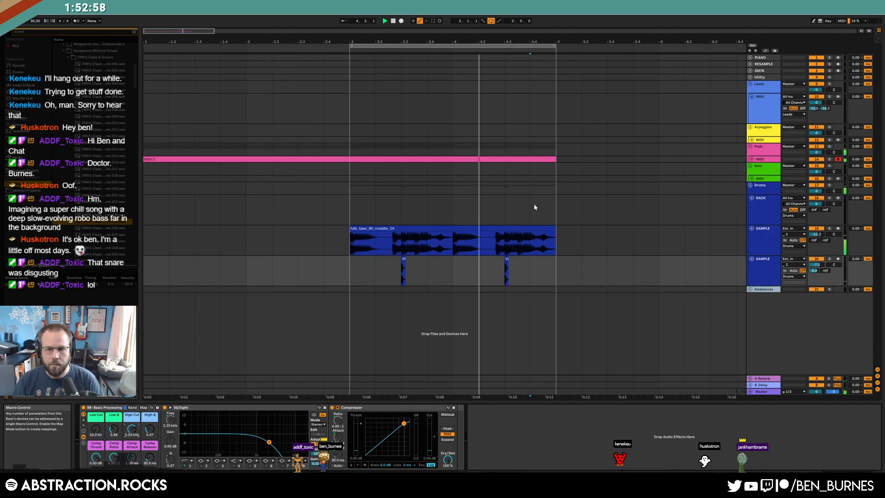
# - Stop playback and extend the start of the arrangement loop back to bar 1
pyautogui.press('space')
pyautogui.moveTo(351, 46); pyautogui.dragTo(143, 46)
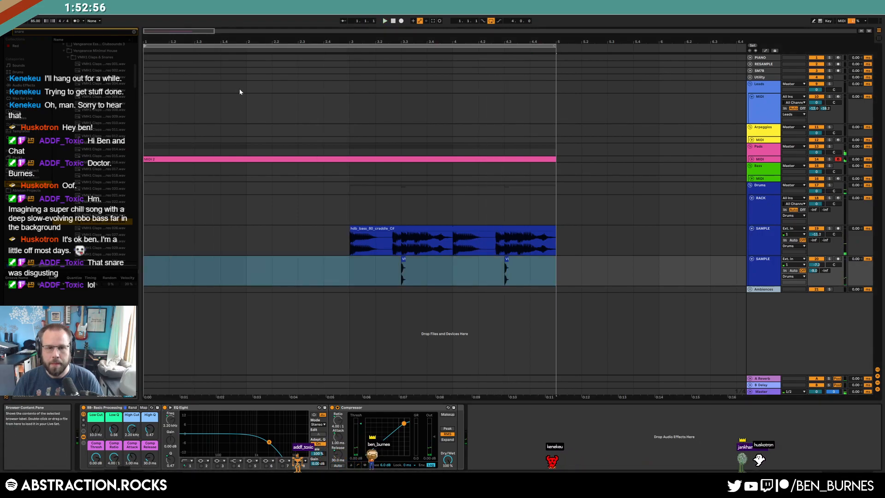
# - Open the pad track's MIDI clip and shift its third and fourth notes slightly later, to start at bar 2 and 2.3
pyautogui.click(557, 217)
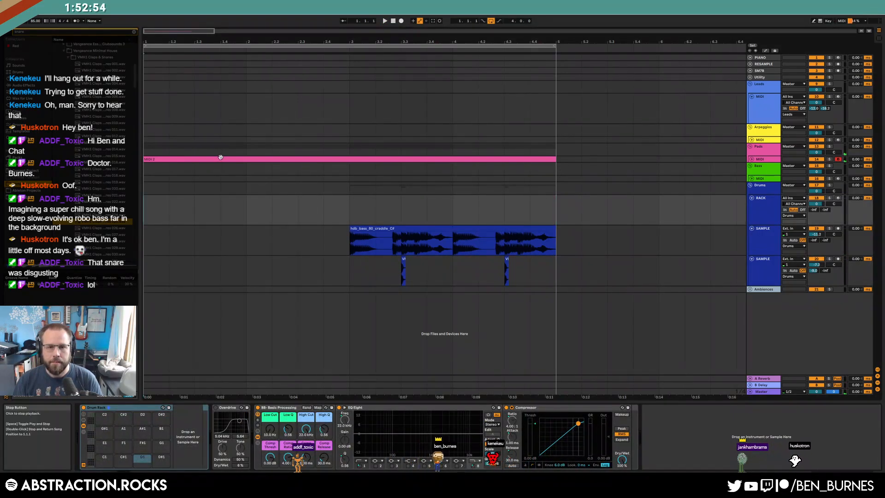
pyautogui.click(751, 159)
pyautogui.doubleClick(532, 159)
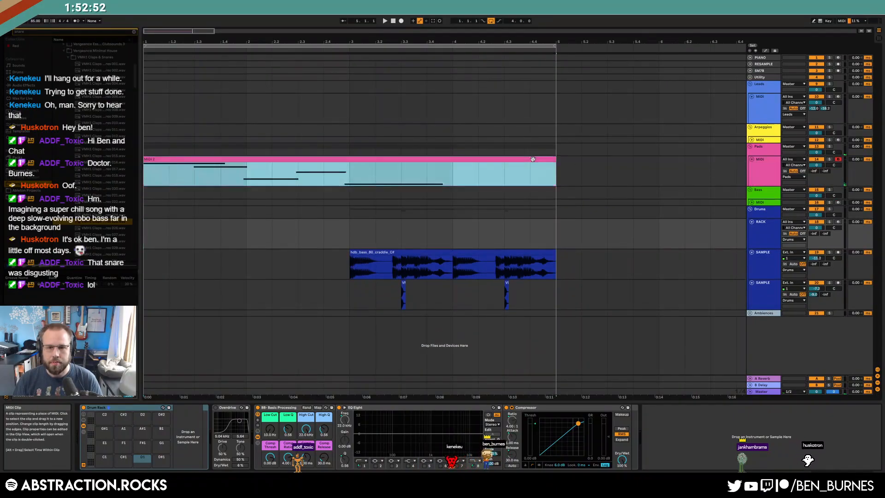
pyautogui.click(466, 366)
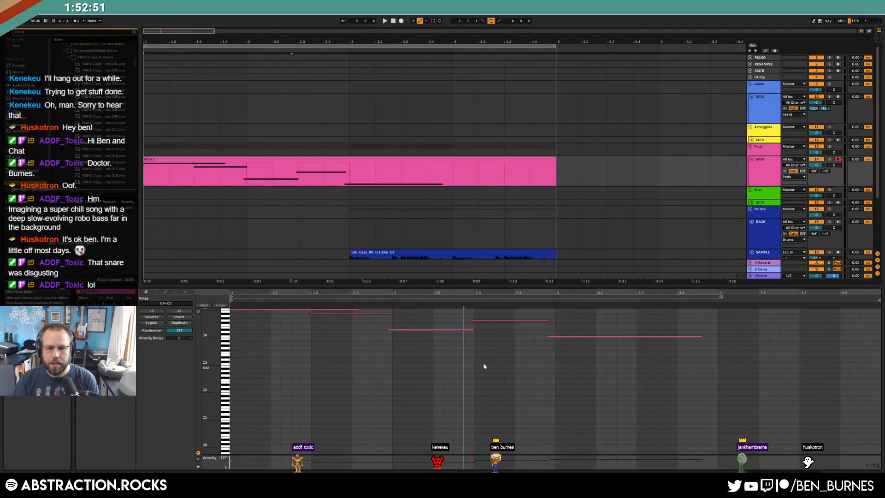
pyautogui.click(607, 336)
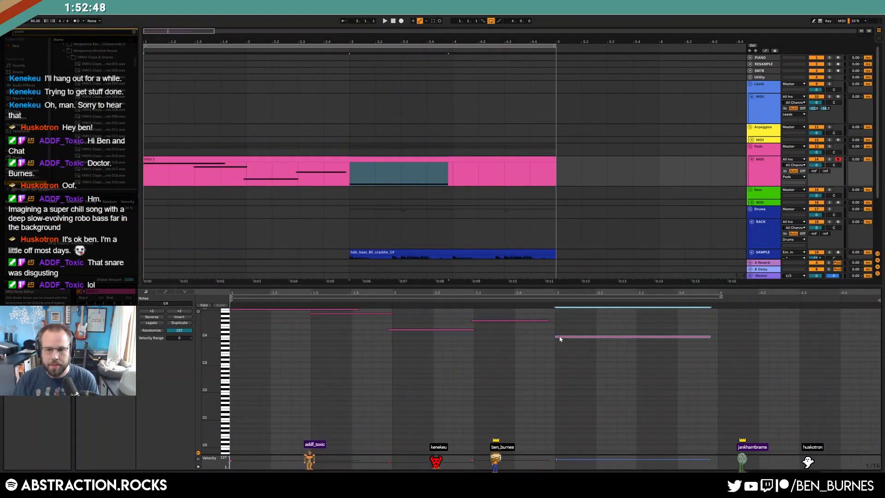
pyautogui.moveTo(503, 319); pyautogui.dragTo(506, 319)
pyautogui.moveTo(435, 329); pyautogui.dragTo(439, 329)
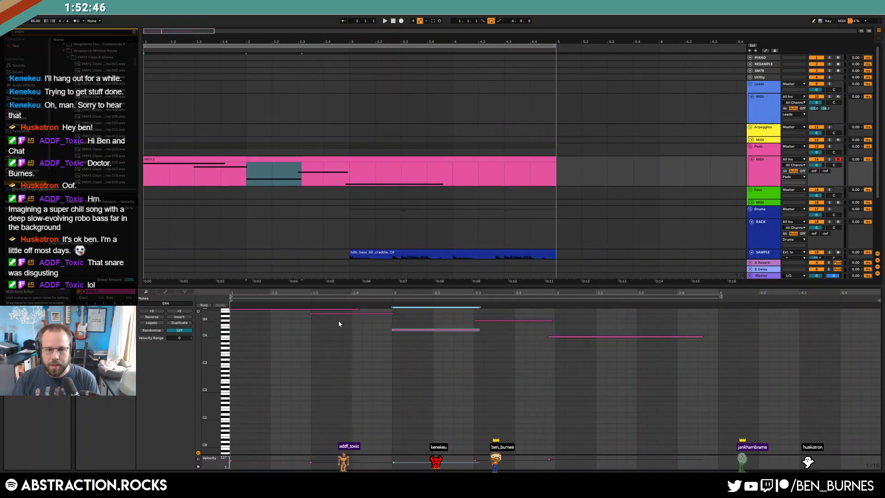
# - With playback running, shorten the pad clip's first note and slightly lengthen its third and fourth notes, then close the clip view
pyautogui.press('space')
pyautogui.hotkey('shift', 'Tab')
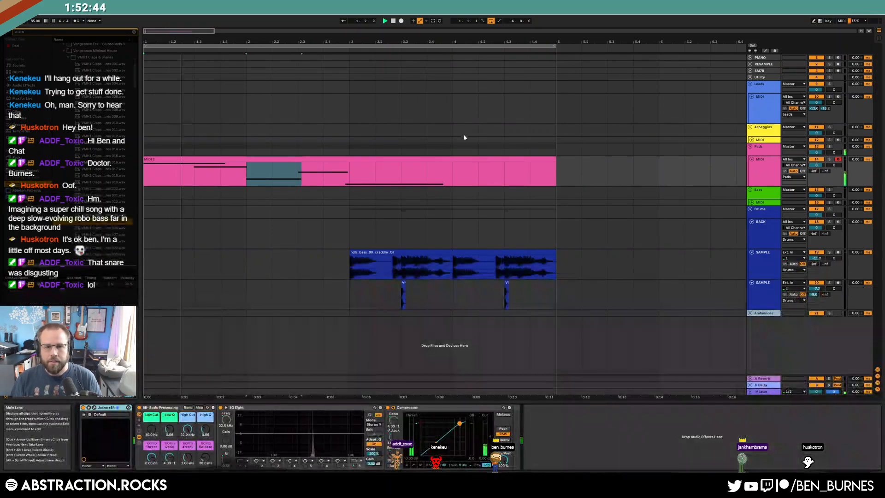
pyautogui.scroll(-2, 424, 206)
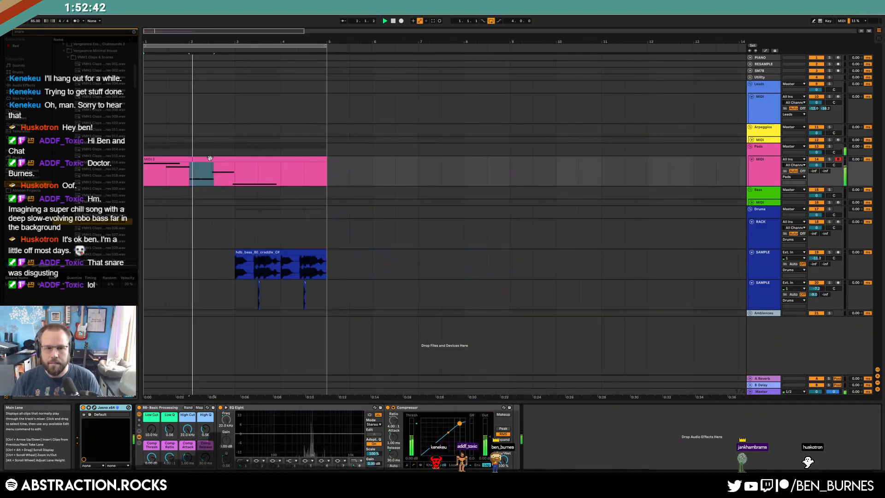
pyautogui.doubleClick(208, 160)
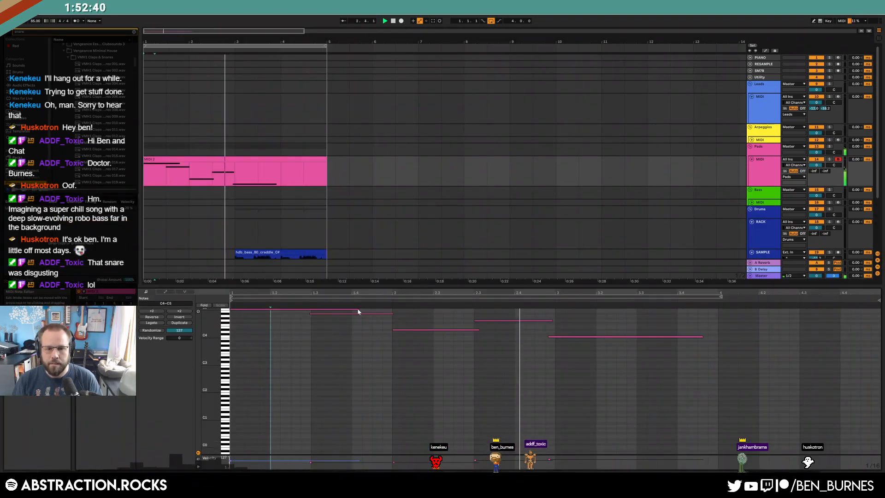
pyautogui.moveTo(359, 308); pyautogui.dragTo(331, 307)
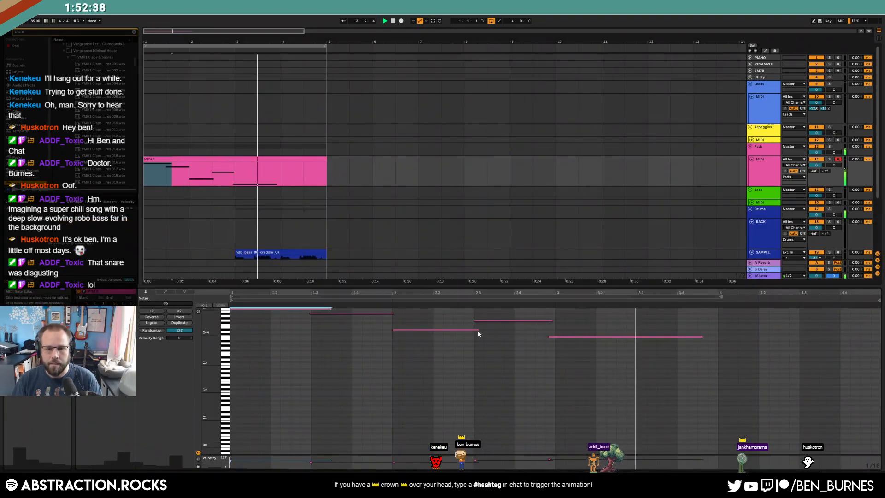
pyautogui.moveTo(478, 331); pyautogui.dragTo(488, 329)
pyautogui.moveTo(552, 320); pyautogui.dragTo(555, 320)
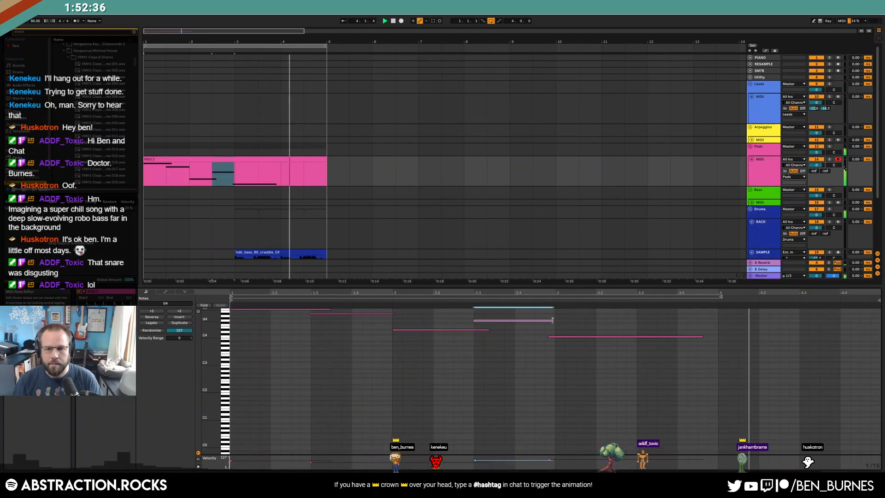
pyautogui.hotkey('shift', 'Tab')
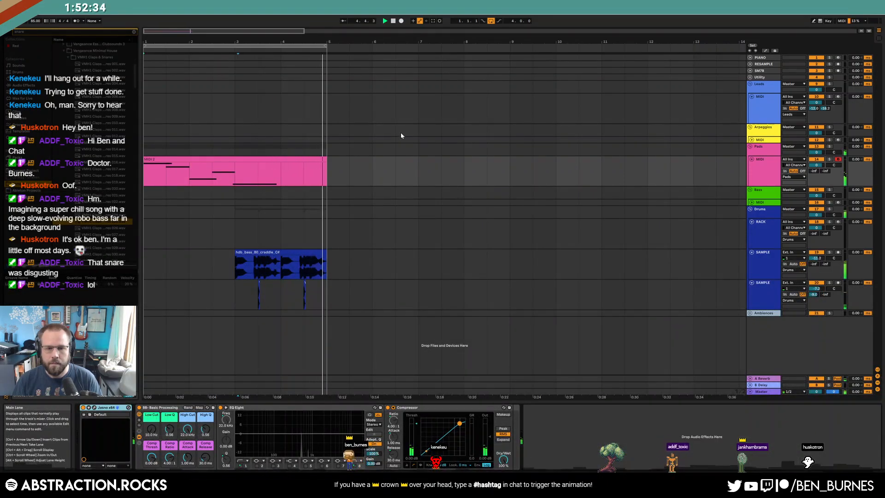
# - Trim the end of the bass loop clip in bar 4 back to about 4.4.2
pyautogui.click(318, 261)
pyautogui.scroll(8, 319, 260)
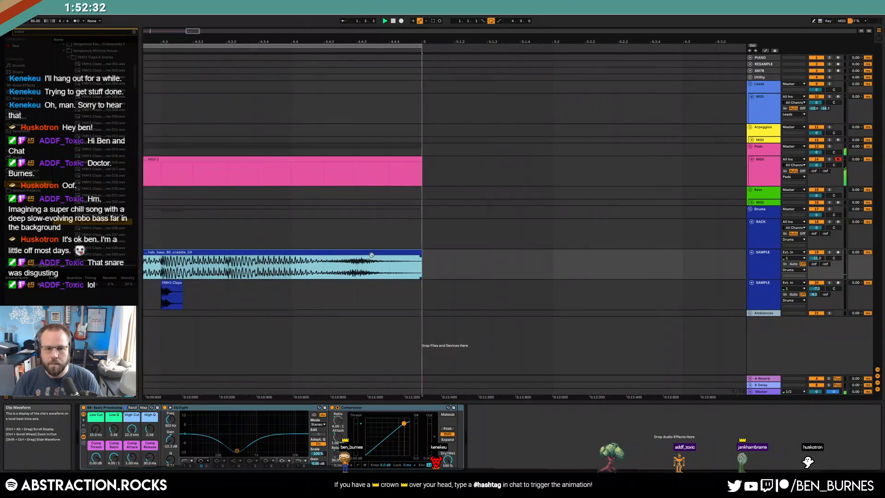
pyautogui.moveTo(420, 251); pyautogui.dragTo(324, 252)
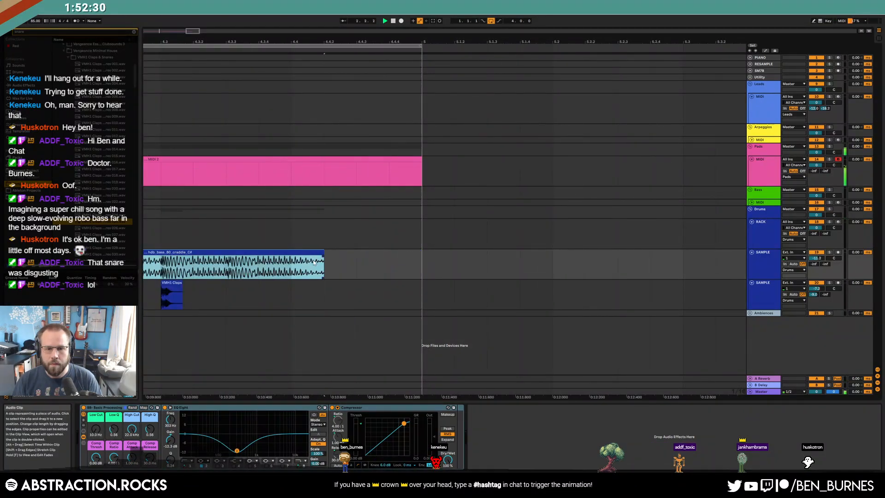
pyautogui.scroll(-8, 295, 260)
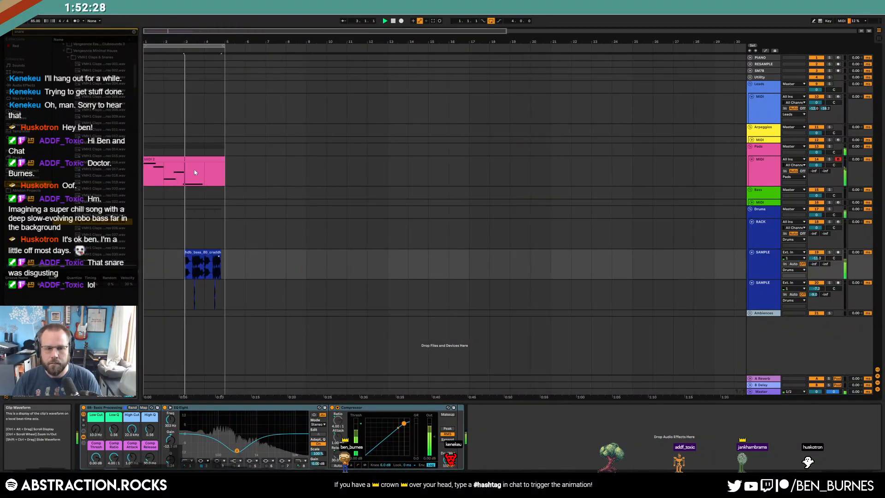
# - Duplicate the pad MIDI clip into bars 5 to 8 and lower the copy's fourth note to A#3
pyautogui.click(180, 162)
pyautogui.hotkey('ctrl', 'd')
pyautogui.doubleClick(255, 159)
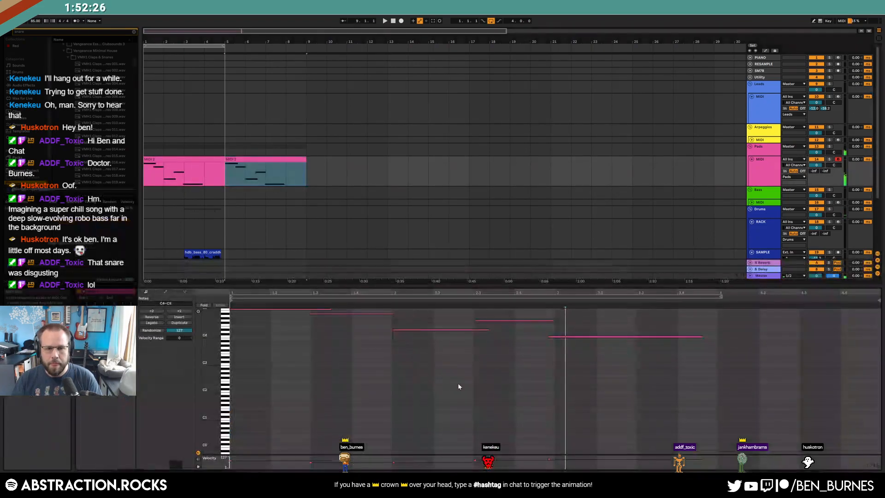
pyautogui.click(533, 320)
pyautogui.hotkey('shift', 'Down')
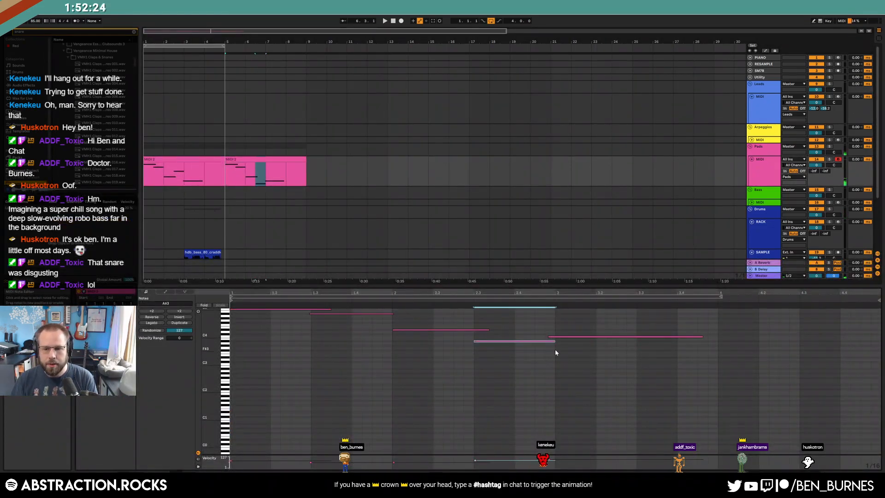
# - Nudge the last note of the duplicated pad clip slightly earlier
pyautogui.click(575, 336)
pyautogui.moveTo(561, 337); pyautogui.dragTo(559, 337)
pyautogui.click(555, 332)
# - Duplicate bars 1 to 4 of the bass and snare SAMPLE tracks into bars 5 to 8
pyautogui.scroll(-2, 233, 216)
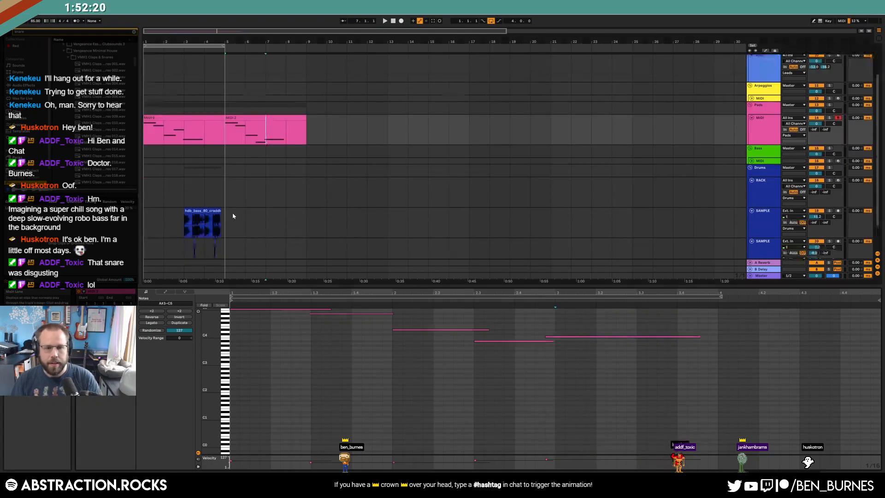
pyautogui.scroll(-1, 233, 216)
pyautogui.moveTo(225, 206); pyautogui.dragTo(143, 226)
pyautogui.hotkey('ctrl', 'd')
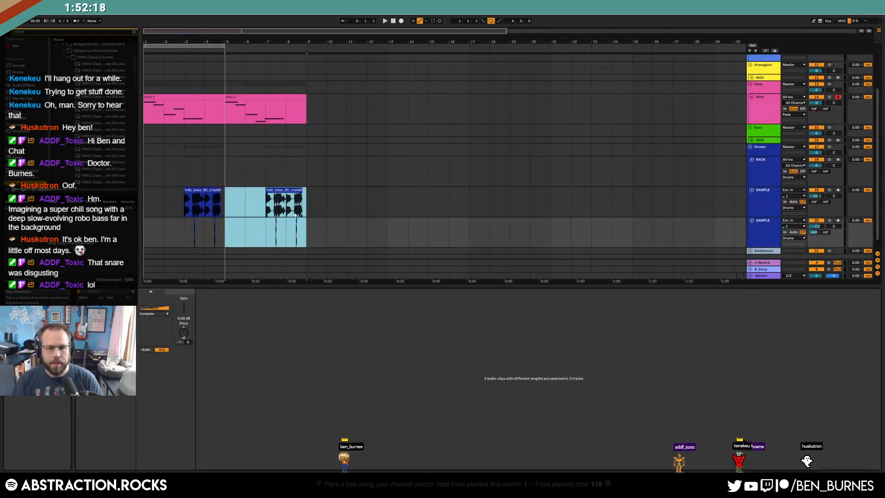
# - Extend the end of the arrangement loop to bar 9 and return the song position to the start
pyautogui.hotkey('shift', 'Tab')
pyautogui.moveTo(224, 46); pyautogui.dragTo(298, 58)
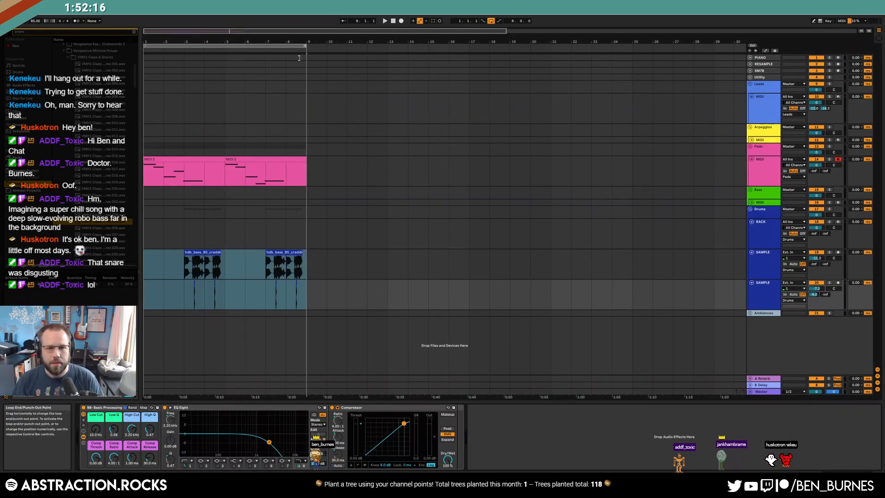
pyautogui.click(393, 21)
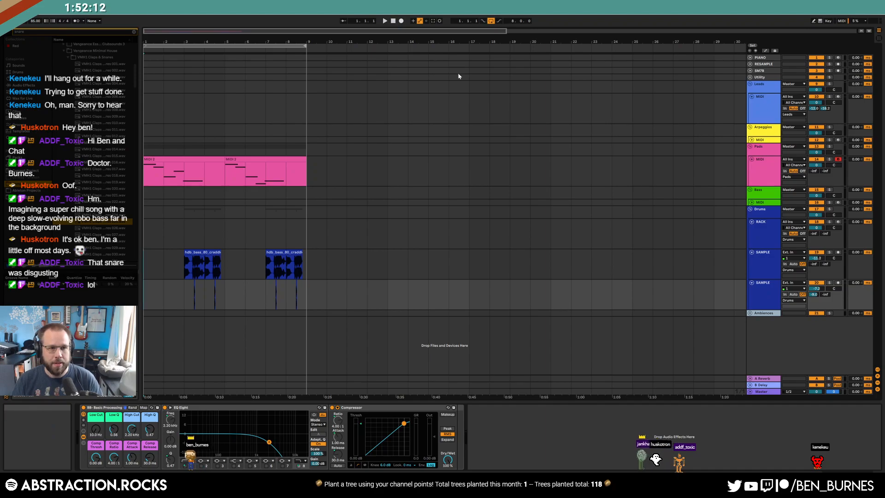
# - Save the Live Set as "2021-09-08 Small Stones" in the Storage (D:) folder Media > Ableton Projects > 2 Hour Tracks 2021
pyautogui.hotkey('ctrl', 's')
pyautogui.moveTo(198, 20); pyautogui.dragTo(629, 132)
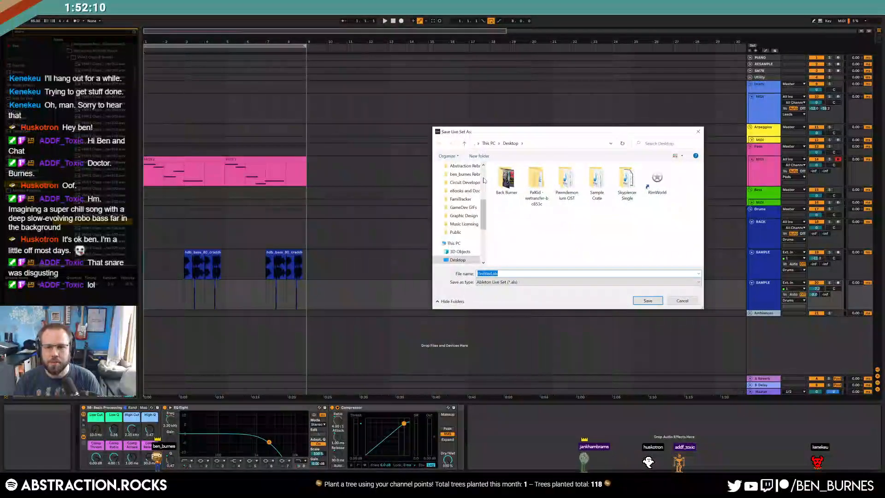
pyautogui.scroll(-3, 468, 252)
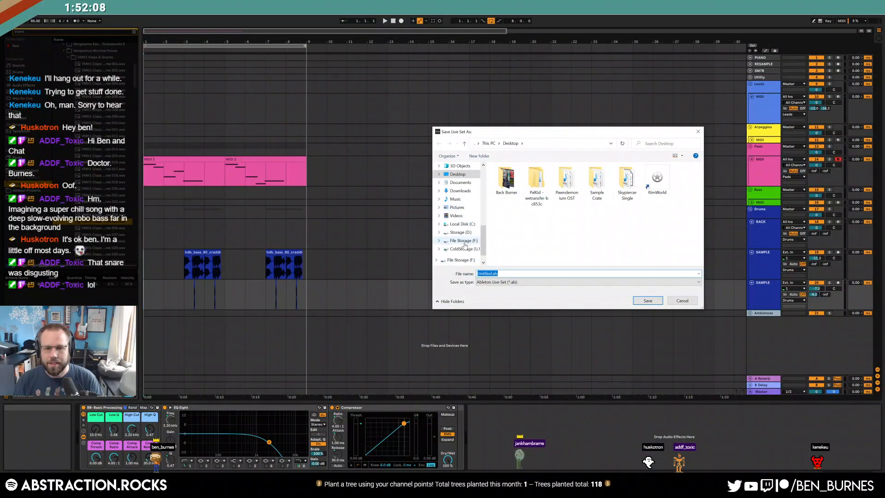
pyautogui.click(460, 232)
pyautogui.doubleClick(512, 184)
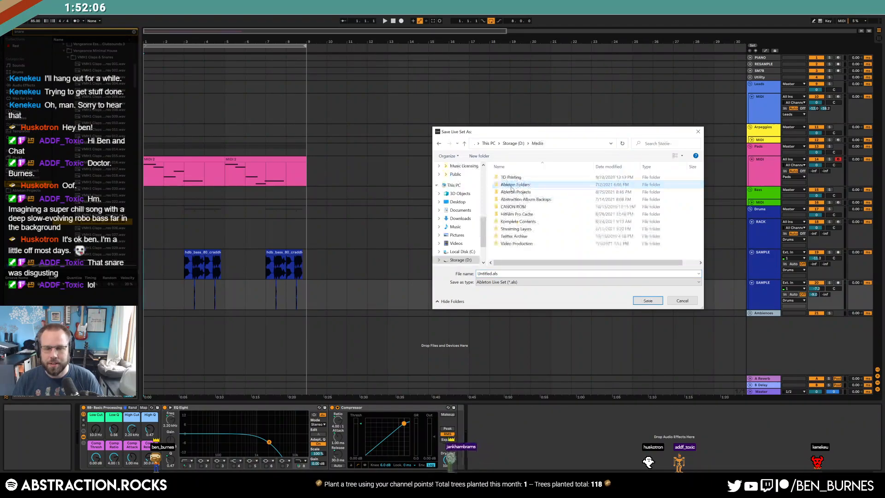
pyautogui.doubleClick(518, 192)
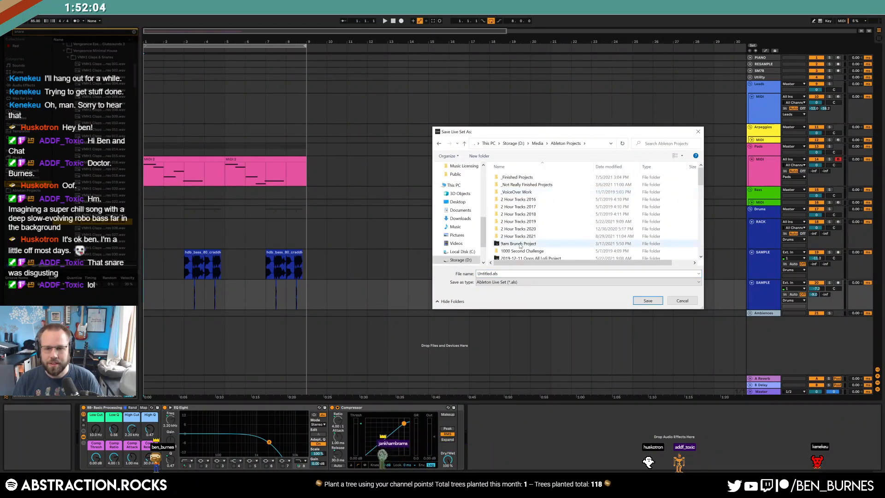
pyautogui.doubleClick(526, 236)
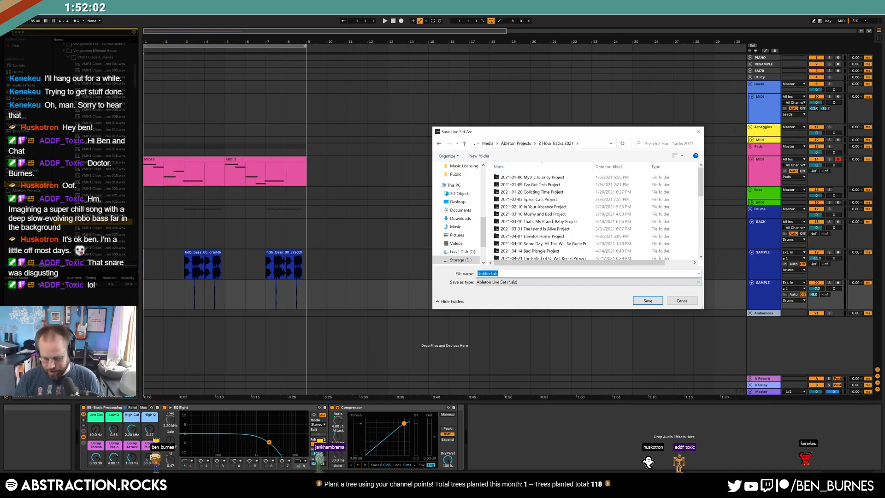
pyautogui.write('2021-09-08 Sam')
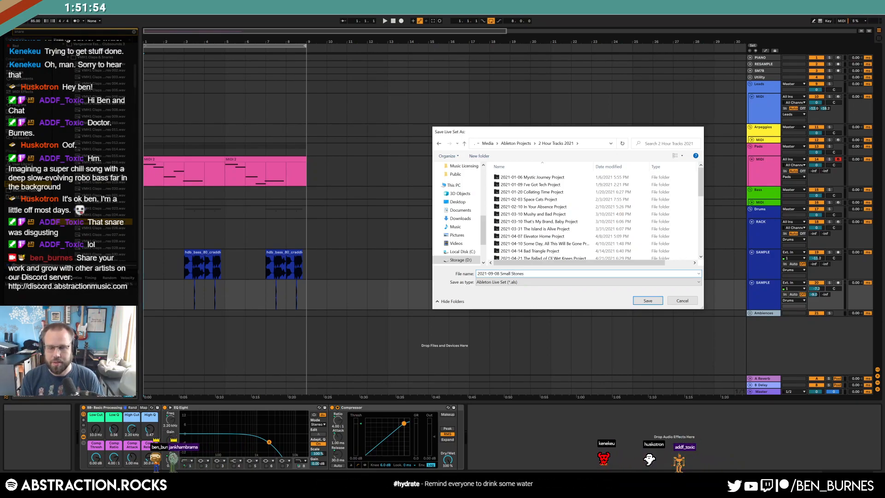
pyautogui.press('Return')
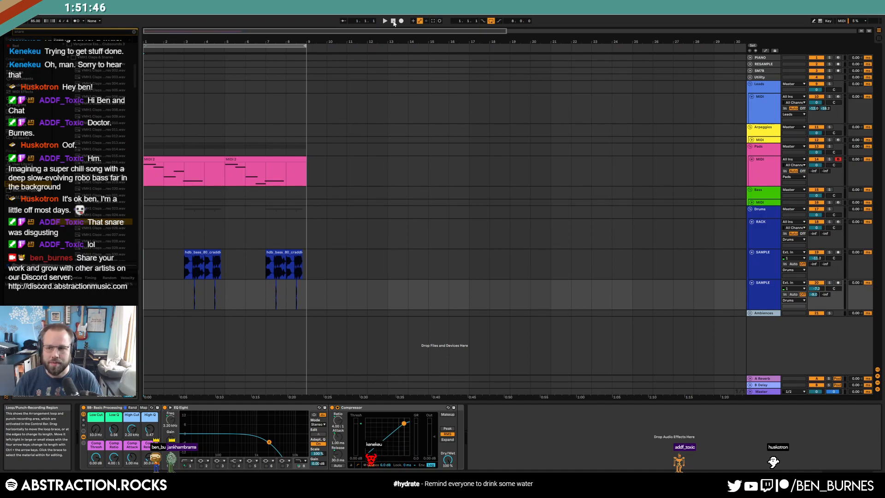
# - Start playback and raise the pad MIDI track's reverb send
pyautogui.hotkey('ctrl', 'z')
pyautogui.press('space')
pyautogui.click(798, 179)
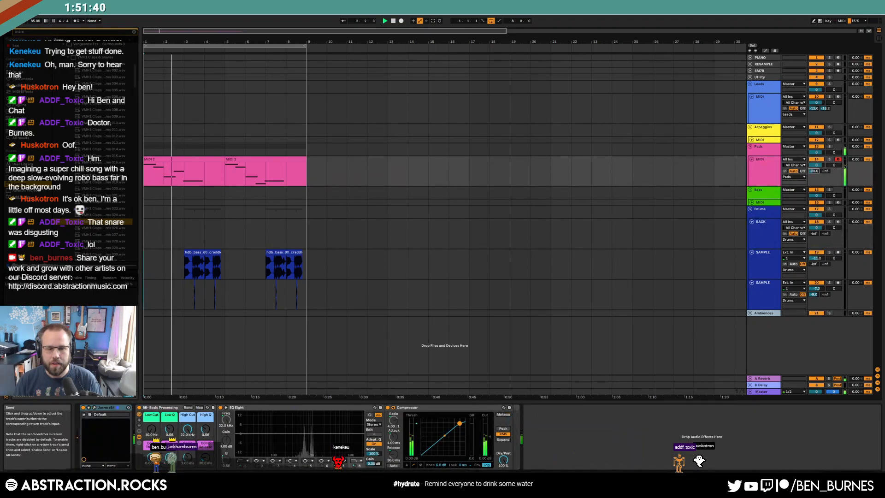
# - In the pad track's Jasno instrument, set Release to 65 and Dirt Wave to 36, and close its window
pyautogui.hotkey('ctrl', 'alt', 'p')
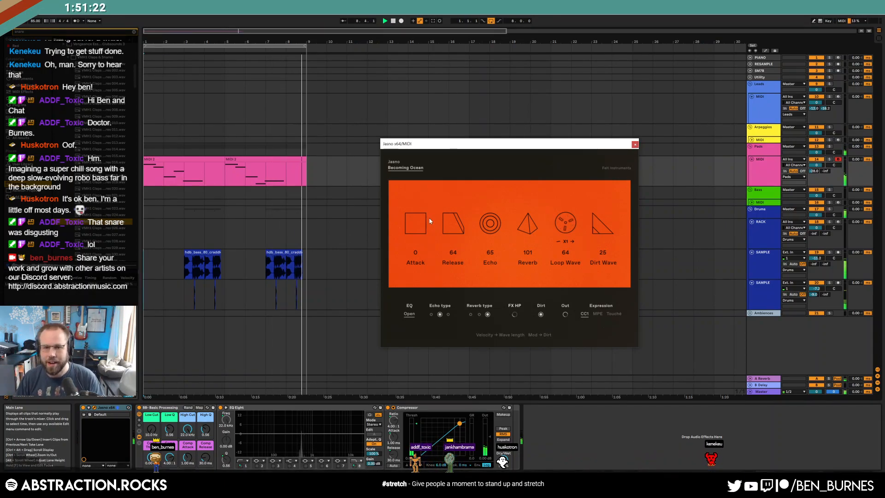
pyautogui.moveTo(451, 229); pyautogui.dragTo(452, 227)
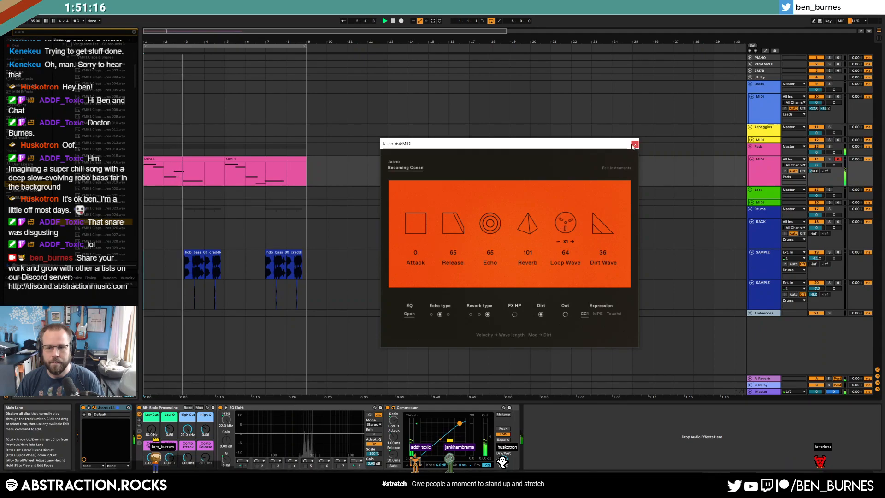
pyautogui.click(635, 145)
# - Unfold the MIDI track in the Arpeggios group and arm it for recording
pyautogui.click(751, 139)
pyautogui.click(731, 150)
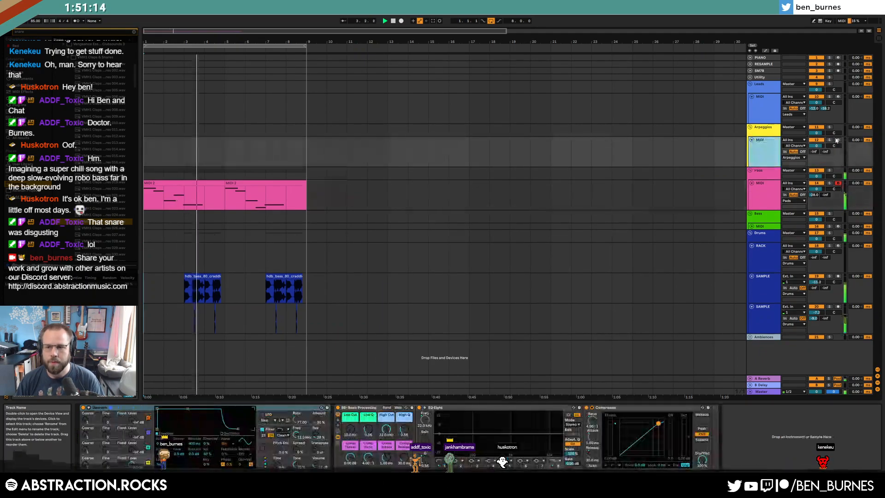
# - Duplicate bars 1 to 8 of the pad, bass and snare tracks into bars 9 to 16 and move the loop there
pyautogui.moveTo(152, 208); pyautogui.dragTo(306, 316)
pyautogui.hotkey('ctrl', 'd')
pyautogui.press('a')
pyautogui.press('a')
pyautogui.moveTo(265, 47); pyautogui.dragTo(429, 59)
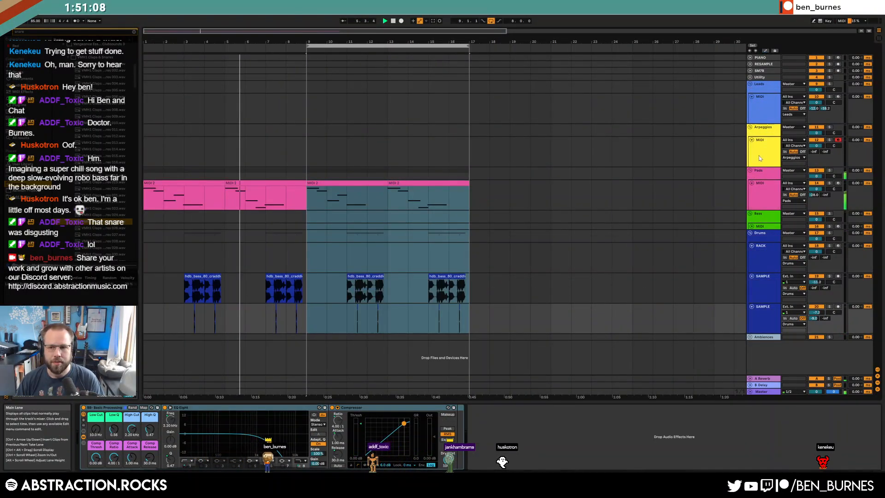
# - Adjust the oscillator envelope and waveform of Operator on the Arpeggios MIDI track and place the insert marker at bar 9
pyautogui.moveTo(171, 417); pyautogui.dragTo(163, 420)
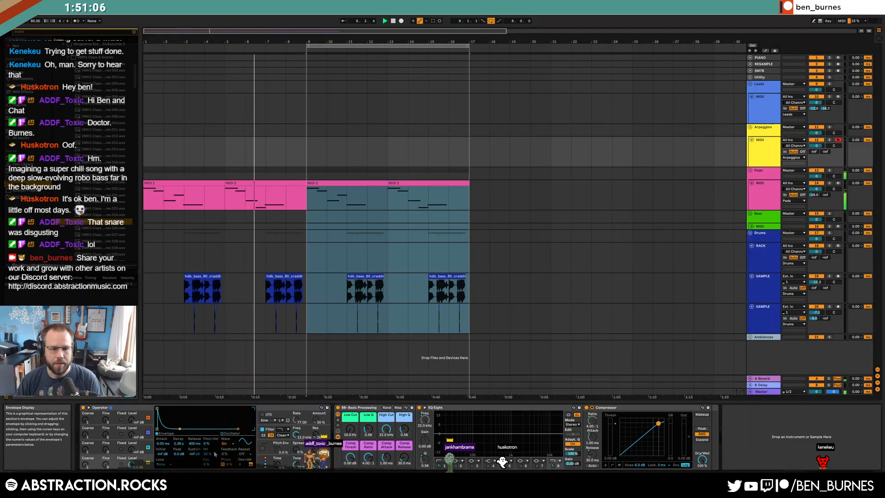
pyautogui.click(226, 443)
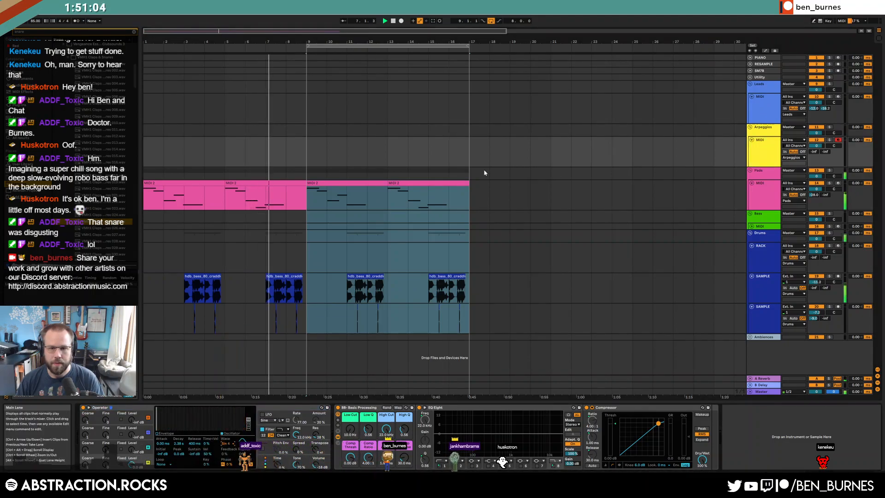
pyautogui.click(346, 175)
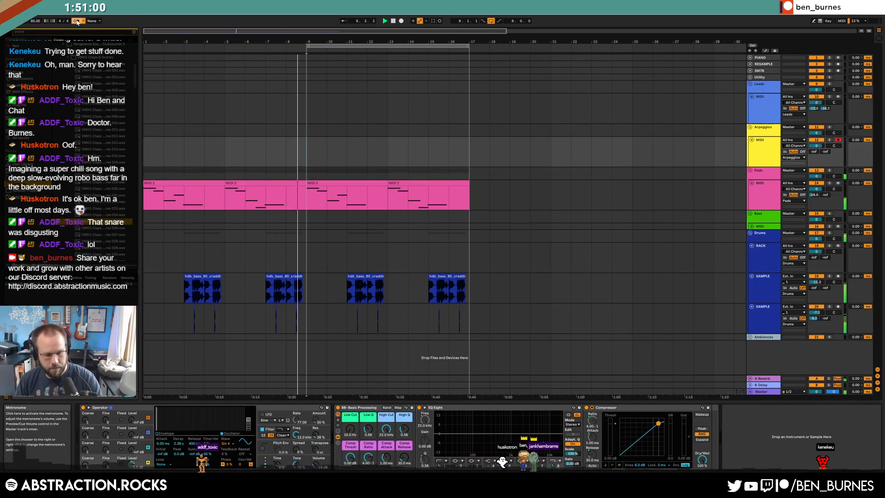
# - Record a C4 pattern on the Arpeggios MIDI track from bar 9 and trim the recorded clip to end at bar 11
pyautogui.press('F9')
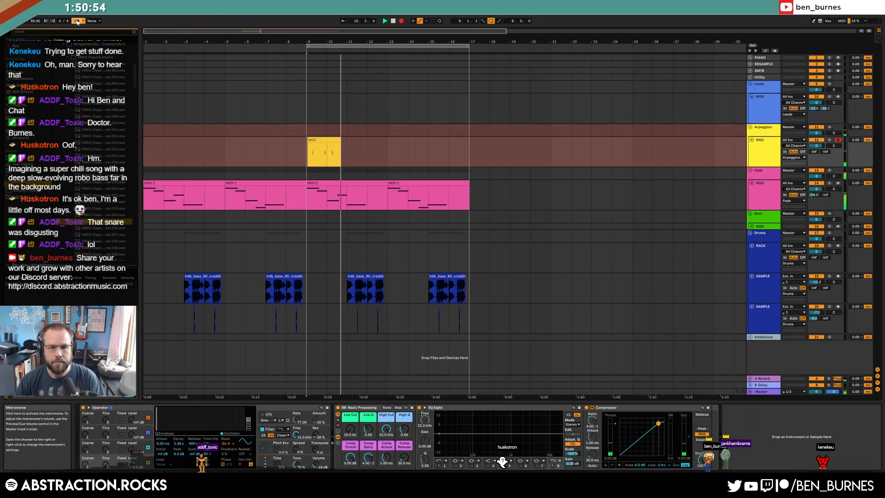
pyautogui.press('F9')
pyautogui.press('F9')
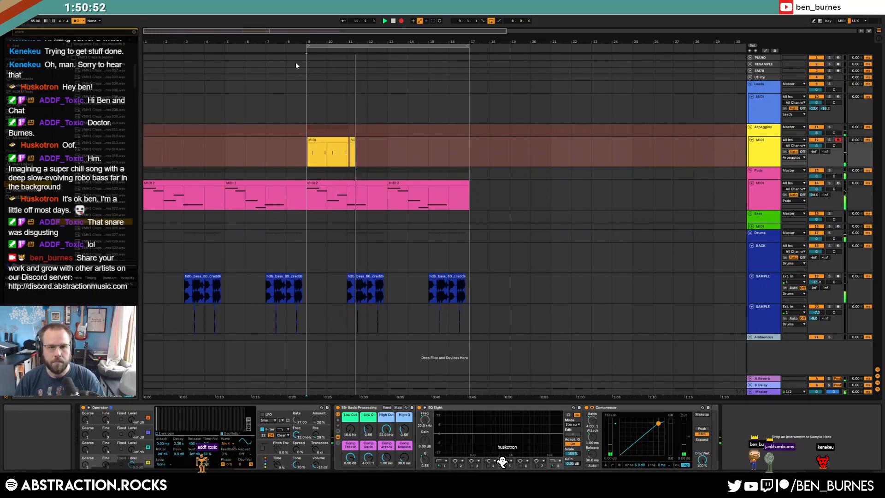
pyautogui.press('F9')
pyautogui.click(339, 139)
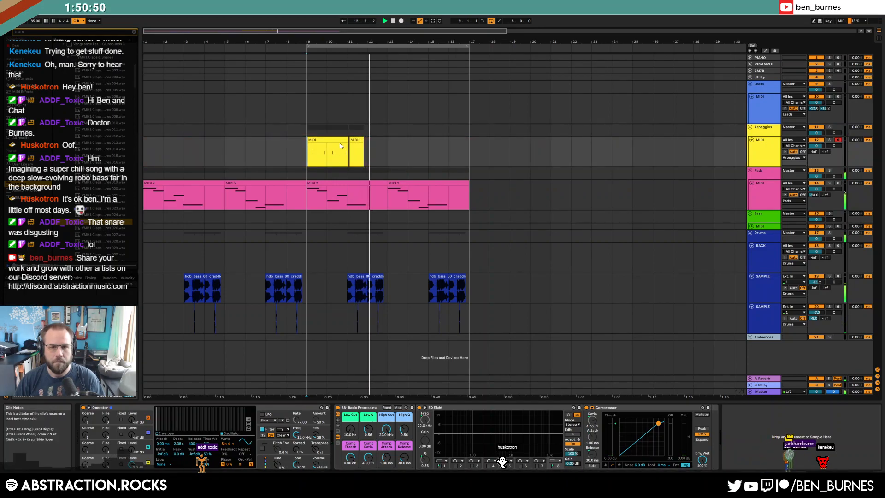
pyautogui.moveTo(339, 139); pyautogui.dragTo(332, 141)
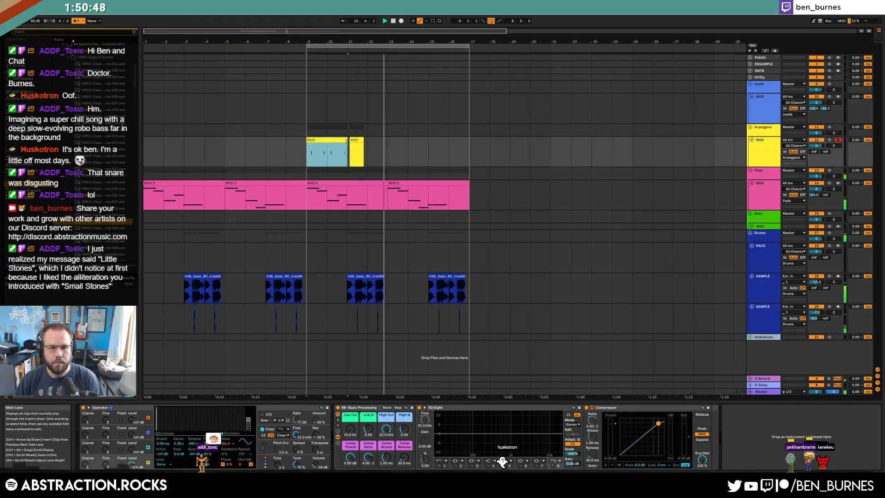
# - Turn off the metronome and extend the recorded arpeggio clip so it repeats up to bar 17
pyautogui.click(78, 21)
pyautogui.doubleClick(316, 146)
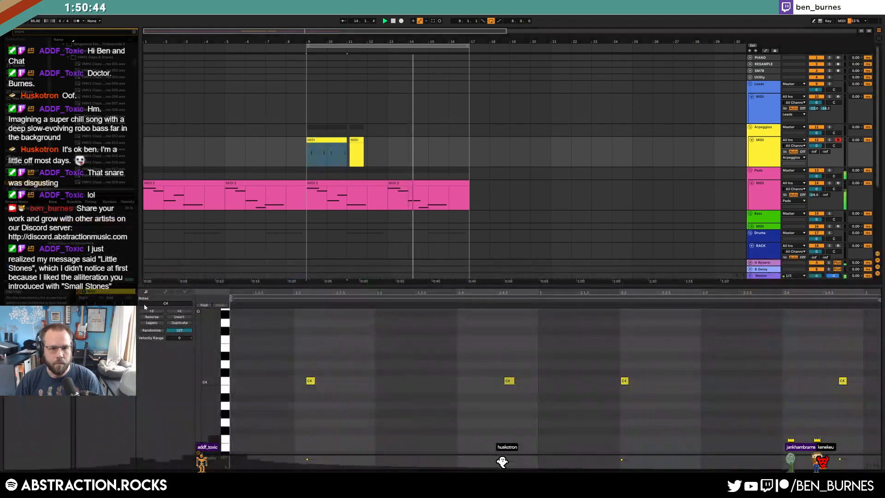
pyautogui.moveTo(345, 143); pyautogui.dragTo(469, 143)
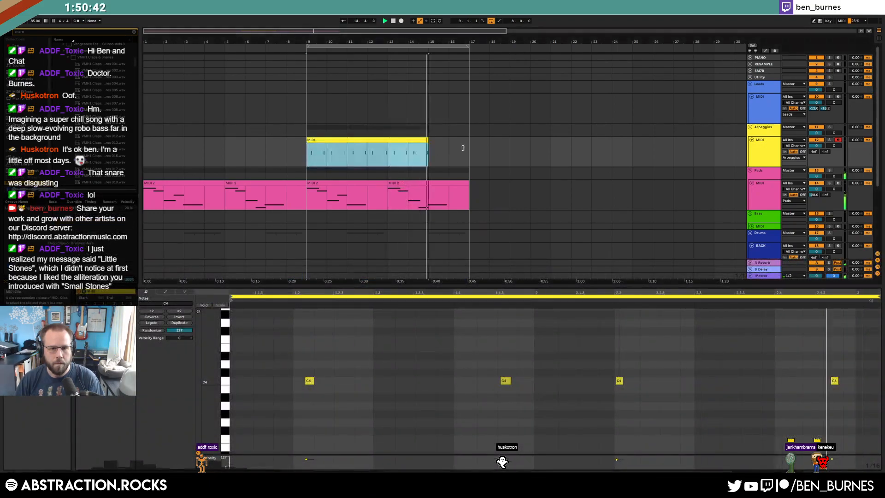
pyautogui.click(118, 323)
pyautogui.write('2')
pyautogui.press('Return')
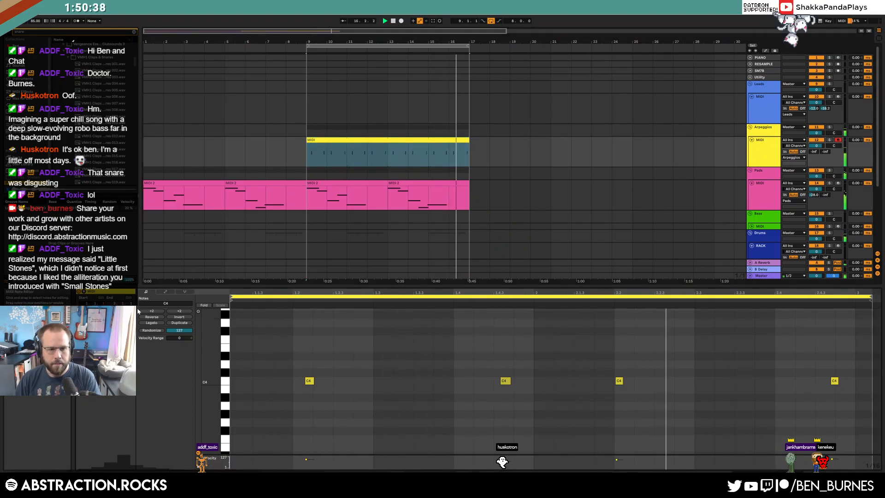
# - Stop playback, set the arpeggio clip's loop to start at 1 and end at 3, and adjust the timing of its C4 notes
pyautogui.moveTo(344, 295); pyautogui.dragTo(345, 294)
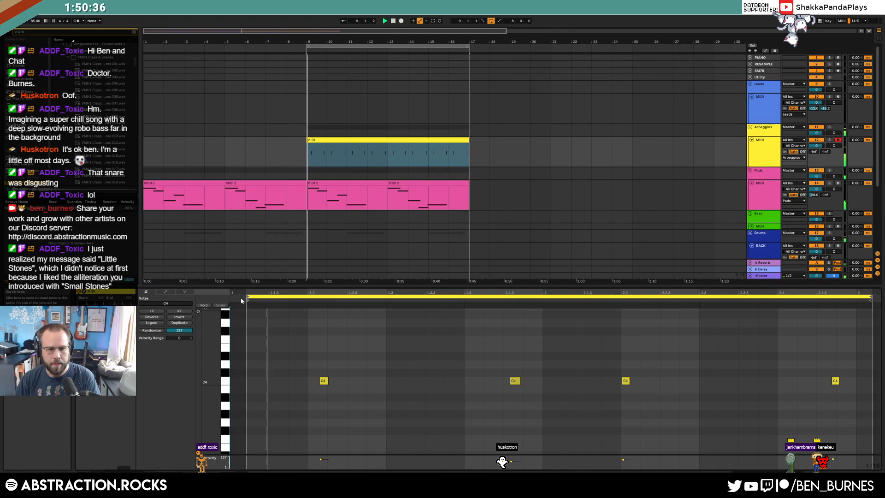
pyautogui.press('space')
pyautogui.moveTo(248, 296); pyautogui.dragTo(232, 297)
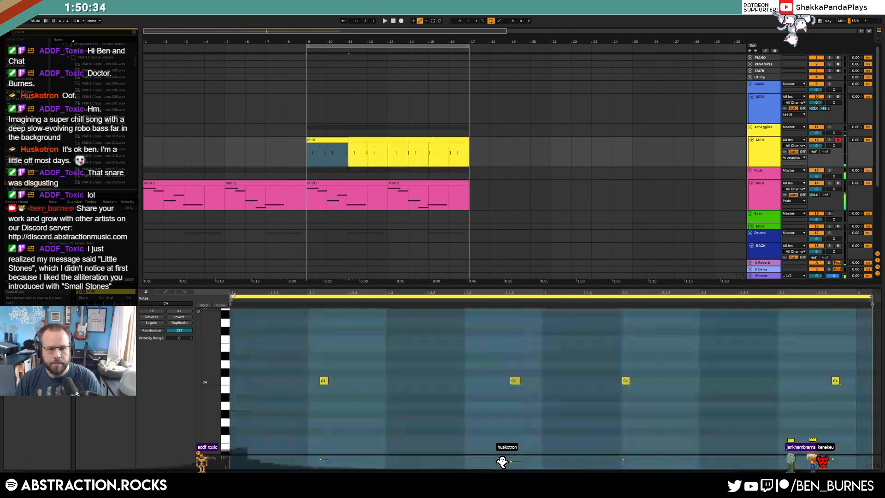
pyautogui.moveTo(315, 348); pyautogui.dragTo(357, 400)
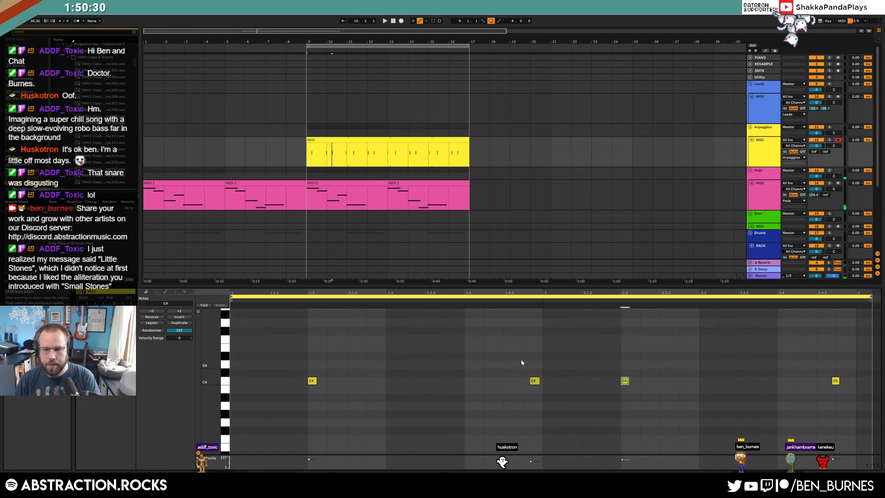
pyautogui.moveTo(534, 380); pyautogui.dragTo(527, 380)
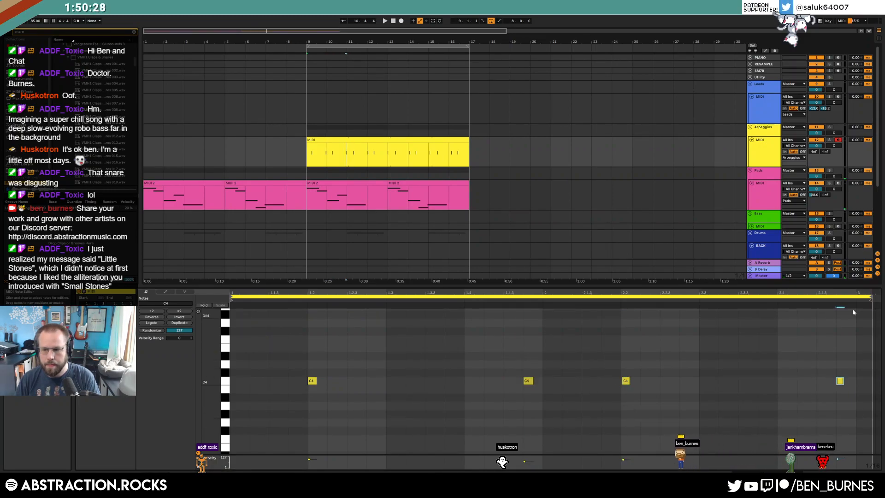
pyautogui.moveTo(870, 296); pyautogui.dragTo(856, 296)
pyautogui.hotkey('ctrl', 'a')
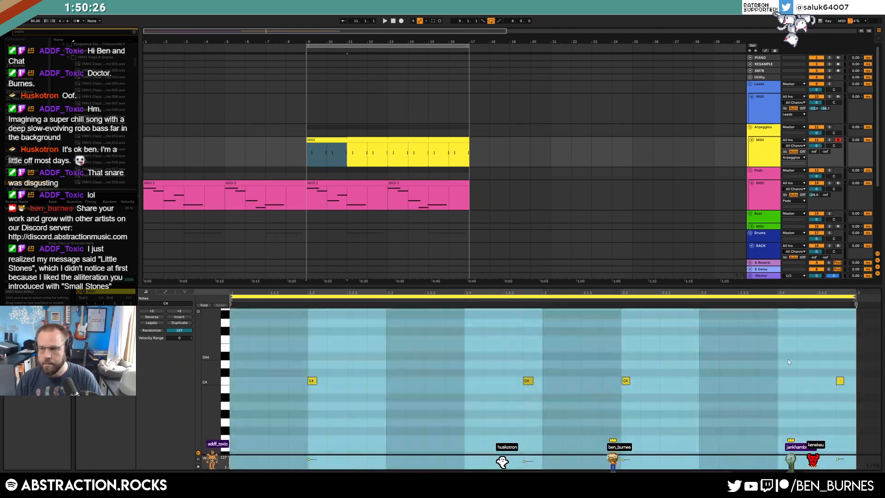
# - Play the arrangement from bar 9 and raise the Arpeggios MIDI track's A Reverb send to about -8 dB
pyautogui.hotkey('shift', 'Tab')
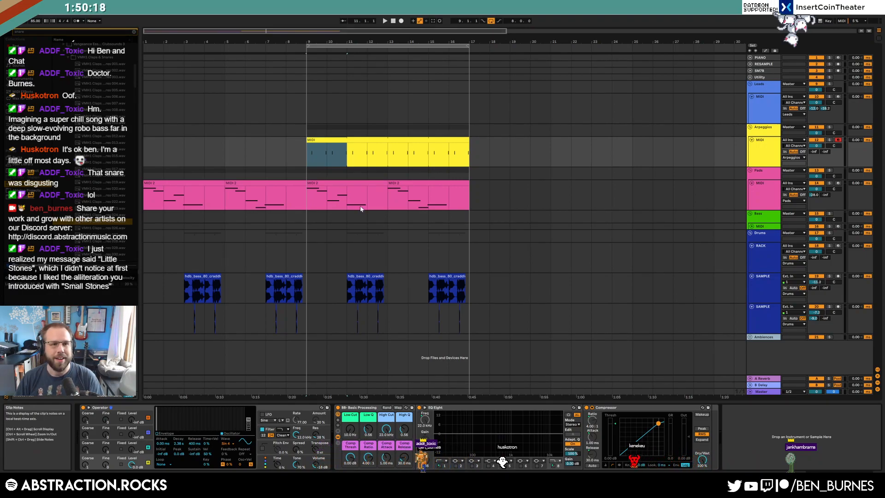
pyautogui.click(318, 158)
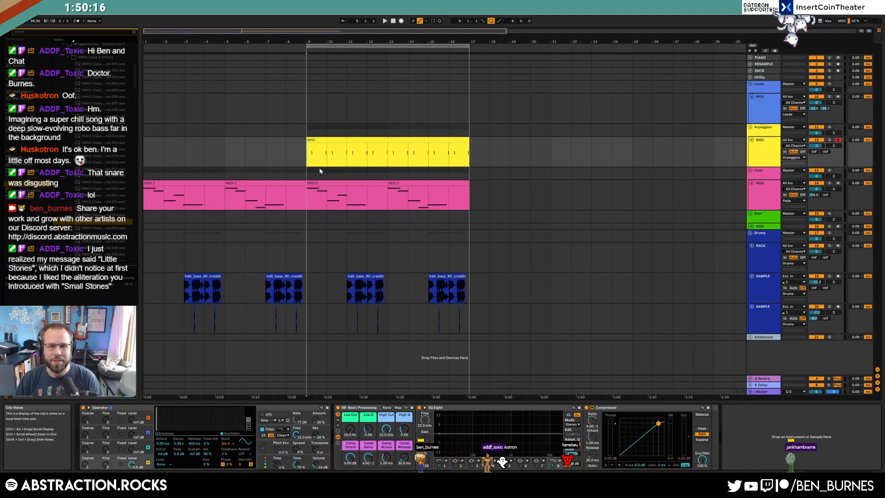
pyautogui.press('space')
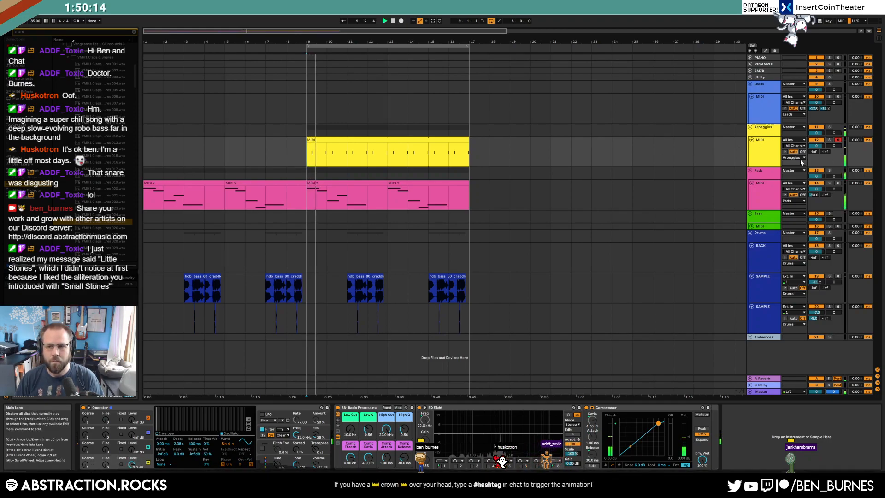
pyautogui.moveTo(813, 152); pyautogui.dragTo(821, 171)
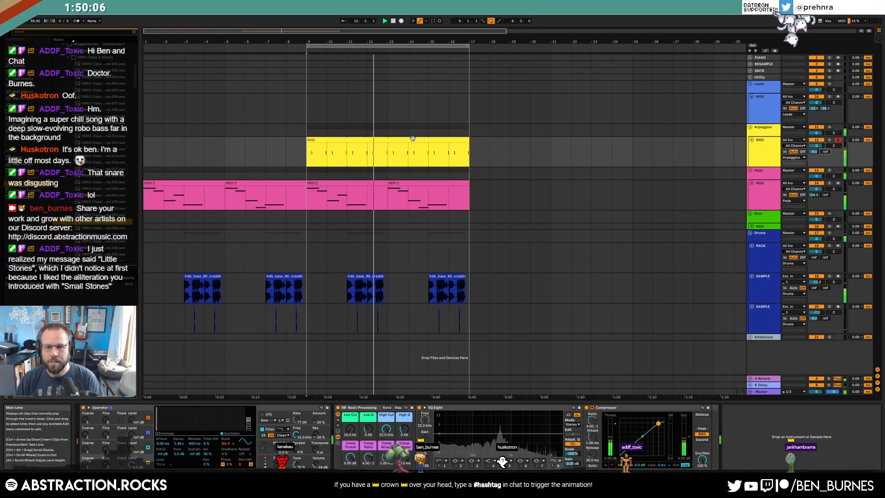
# - Automate the Arpeggios MIDI track's B-Delay send to jump to about -11 dB just before bar 11, and repeat the two-bar section to bar 17
pyautogui.click(760, 384)
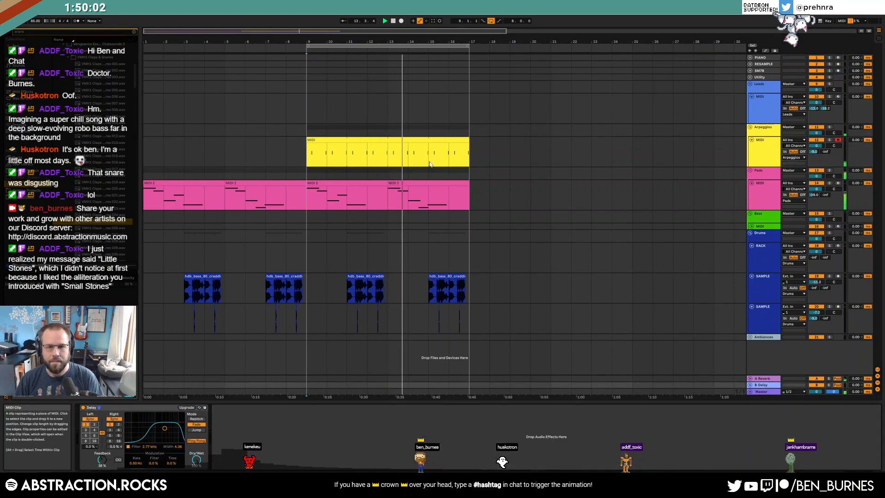
pyautogui.click(778, 148)
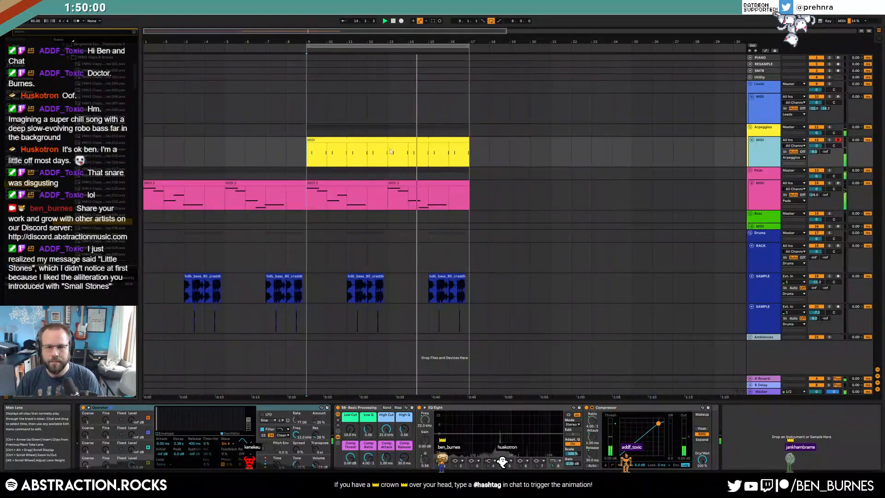
pyautogui.scroll(5, 558, 174)
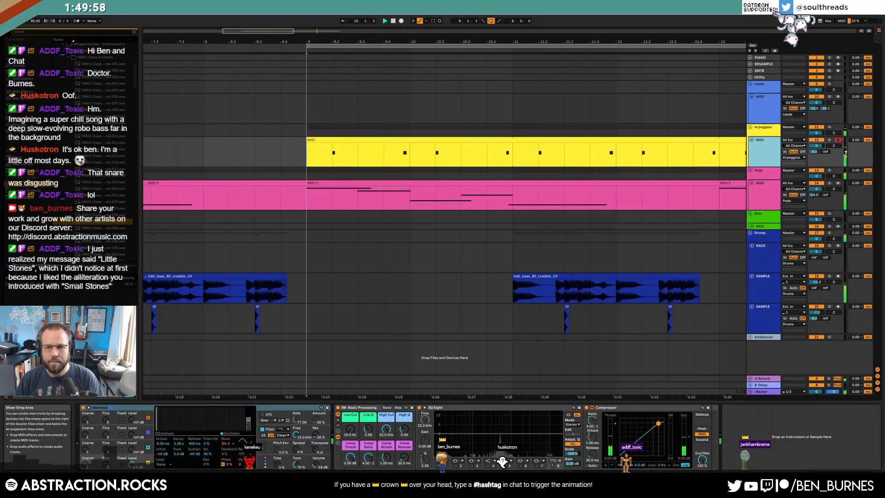
pyautogui.press('a')
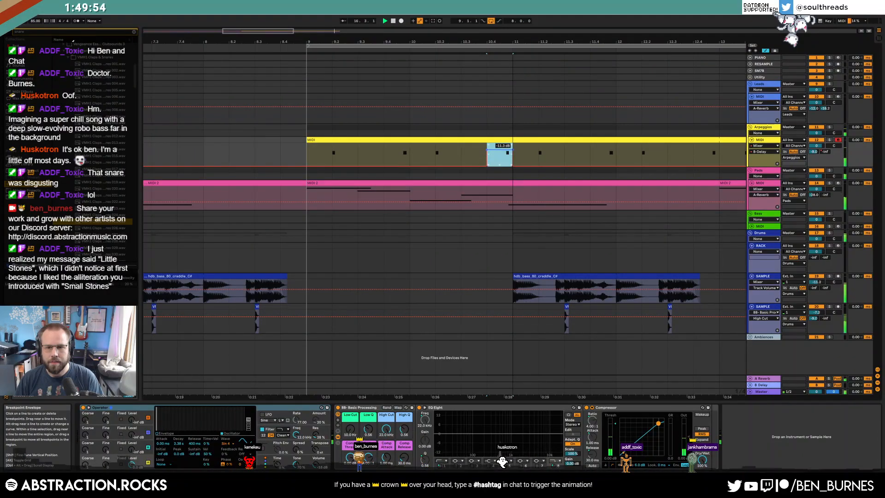
pyautogui.scroll(-5, 548, 158)
pyautogui.click(322, 149)
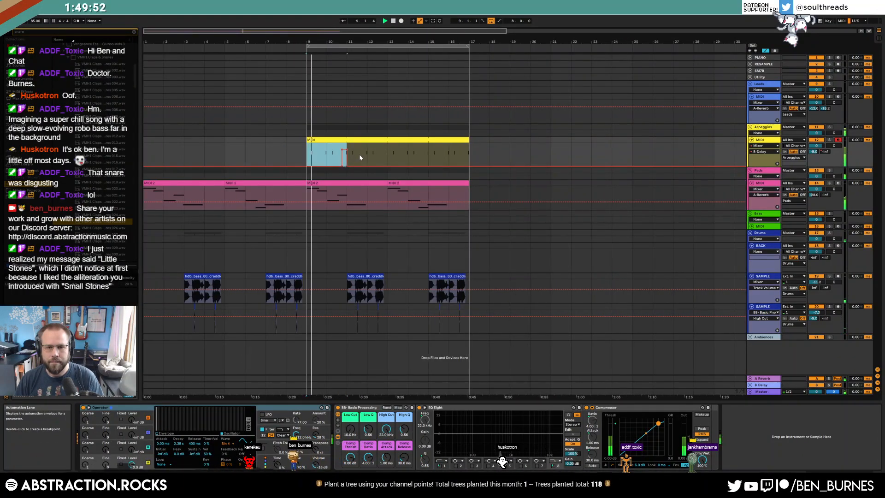
pyautogui.hotkey('ctrl', 'd')
pyautogui.hotkey('ctrl', 'd')
pyautogui.hotkey('ctrl', 'd')
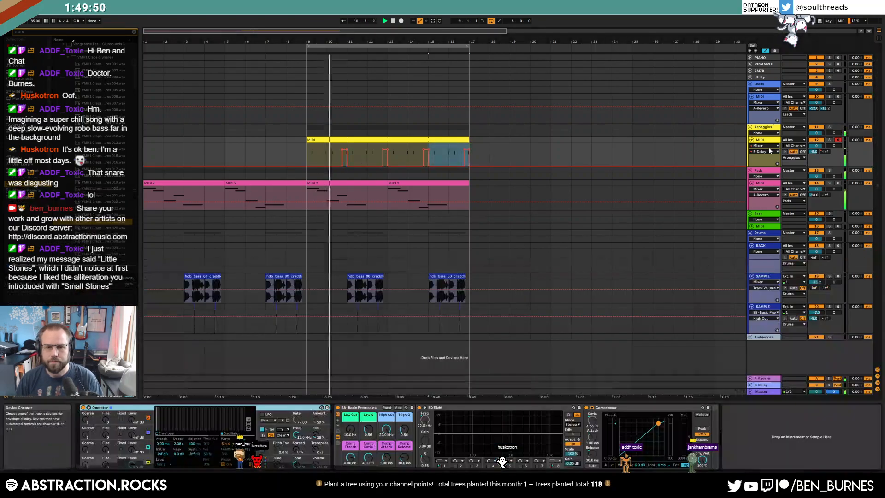
# - Raise the first B-Delay send peak to about -6 dB and duplicate bars 9 to 10 of the arpeggio across to bar 17
pyautogui.click(326, 152)
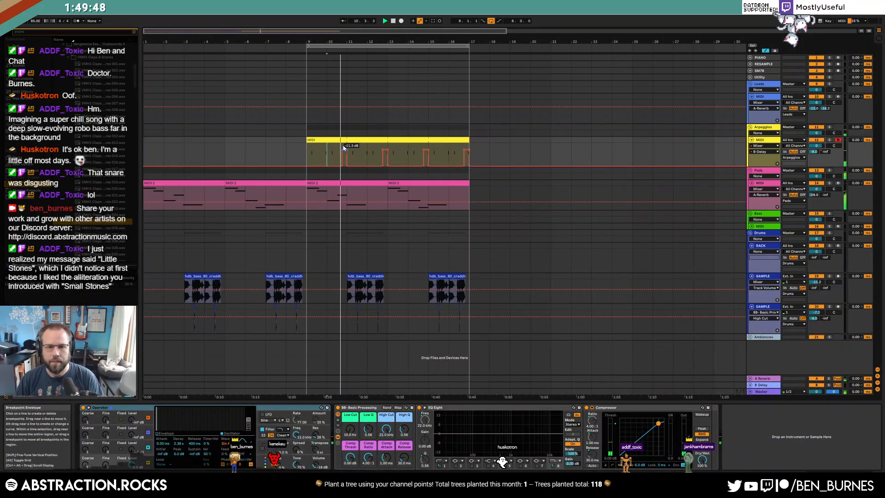
pyautogui.moveTo(343, 147); pyautogui.dragTo(343, 146)
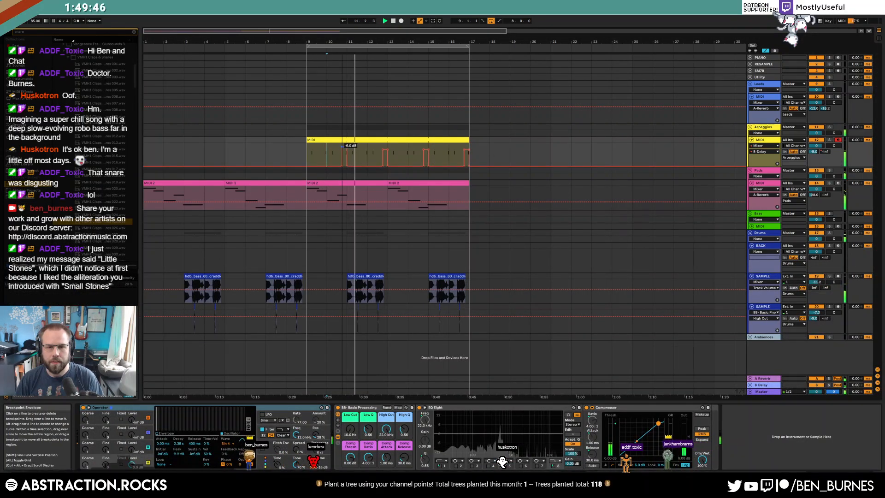
pyautogui.moveTo(338, 154); pyautogui.dragTo(310, 154)
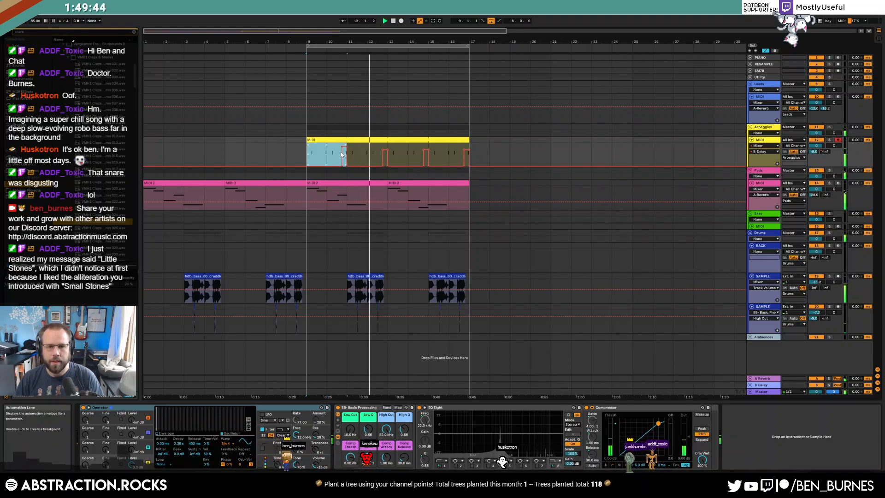
pyautogui.hotkey('ctrl', 'd')
pyautogui.hotkey('ctrl', 'd')
pyautogui.hotkey('ctrl', 'd')
# - Stop playback and examine the C4 notes in the arpeggio clip, closing the clip editor when done
pyautogui.doubleClick(460, 140)
pyautogui.press('space')
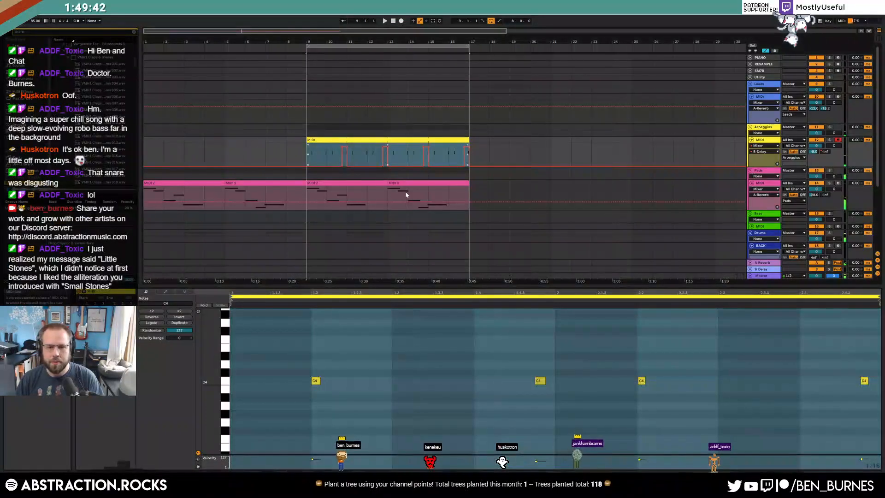
pyautogui.click(576, 392)
pyautogui.click(540, 381)
pyautogui.keyDown('shift'); pyautogui.click(641, 381); pyautogui.keyUp('shift')
pyautogui.click(778, 384)
pyautogui.hotkey('shift', 'Tab')
pyautogui.click(639, 162)
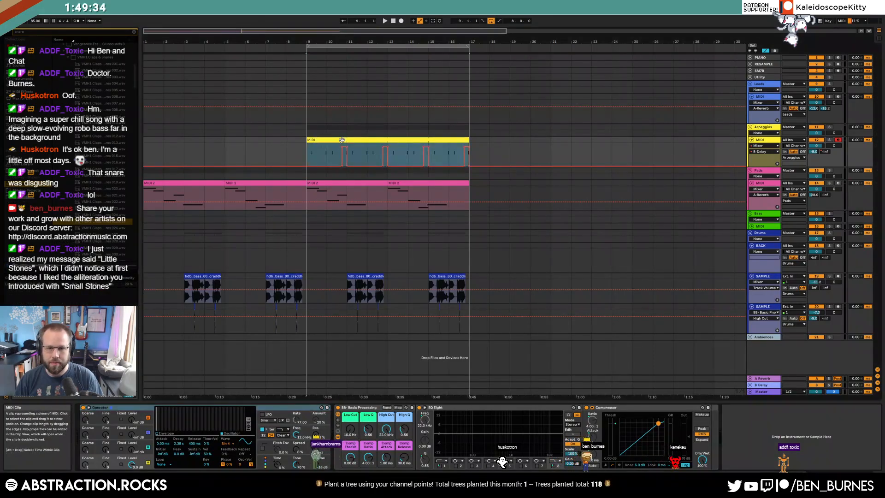
# - Show the devices of the Leads MIDI track, hide its Jasno window and place the insert marker at bar 12 on that track
pyautogui.click(765, 111)
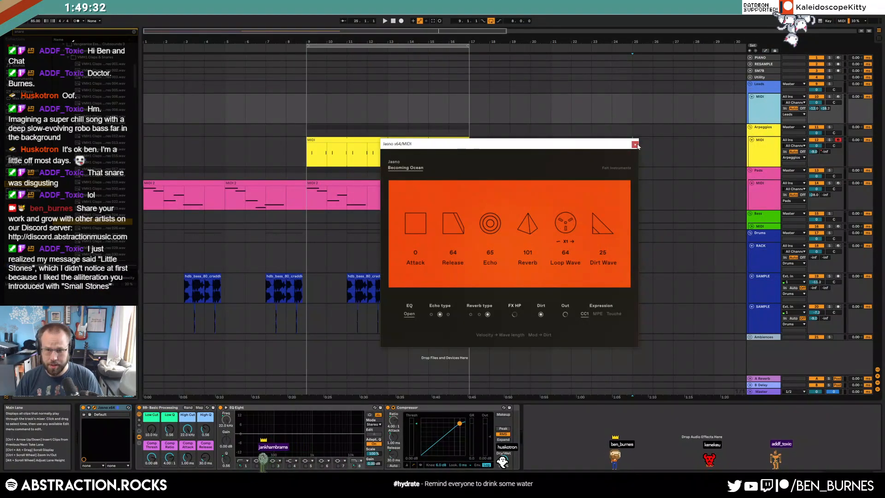
pyautogui.hotkey('ctrl', 'alt', 'p')
pyautogui.click(698, 159)
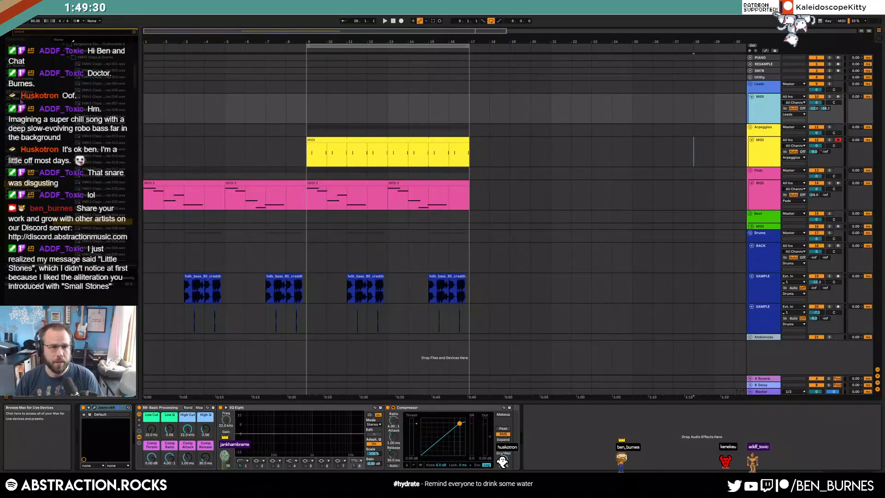
pyautogui.click(367, 110)
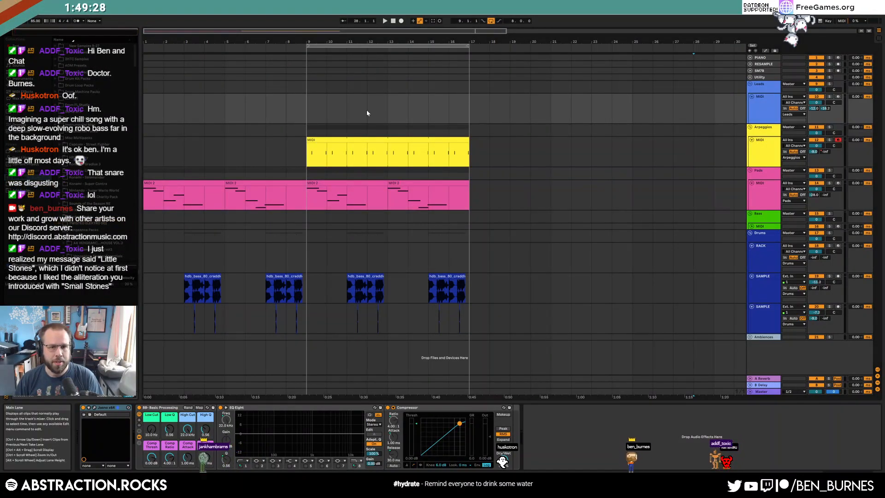
# - Replace Jasno on the Leads MIDI track with Lekko x64, load its Muted Shorts patch and close the plug-in window
pyautogui.click(26, 86)
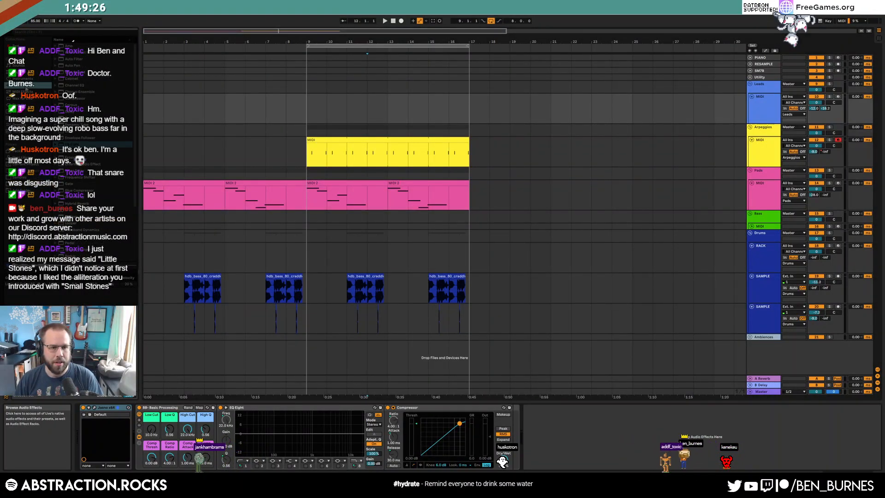
pyautogui.click(18, 104)
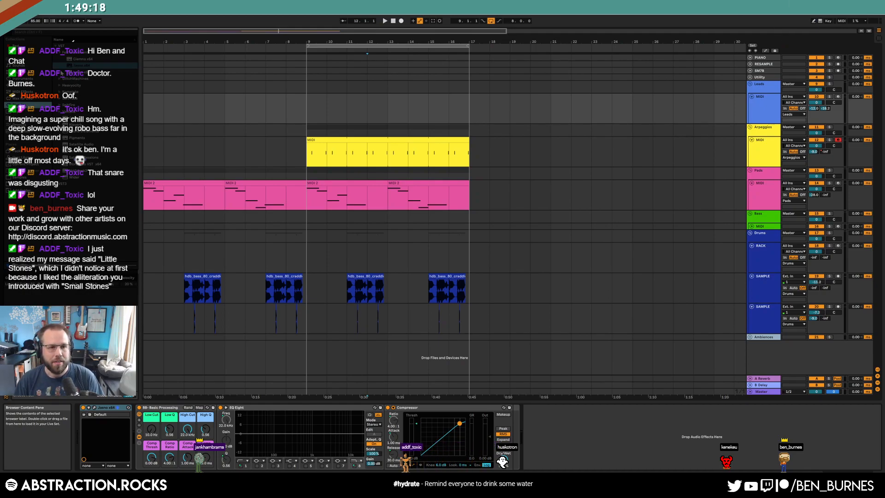
pyautogui.click(73, 59)
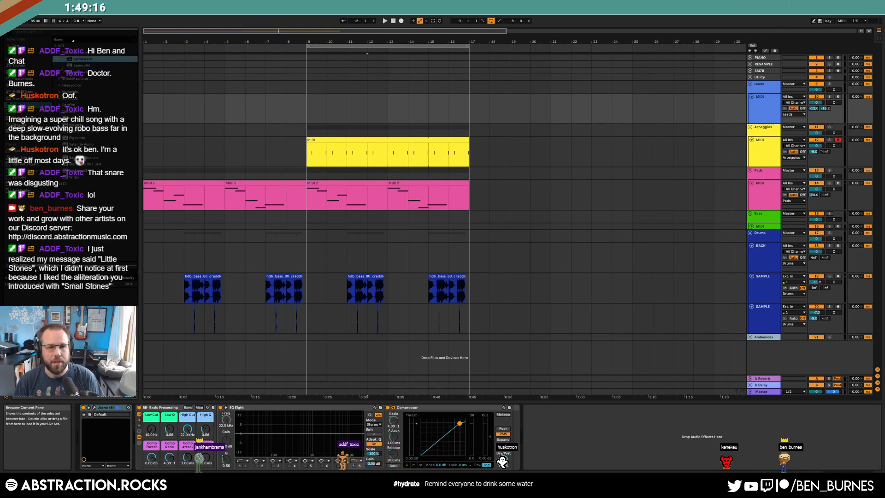
pyautogui.press('Down')
pyautogui.press('Down')
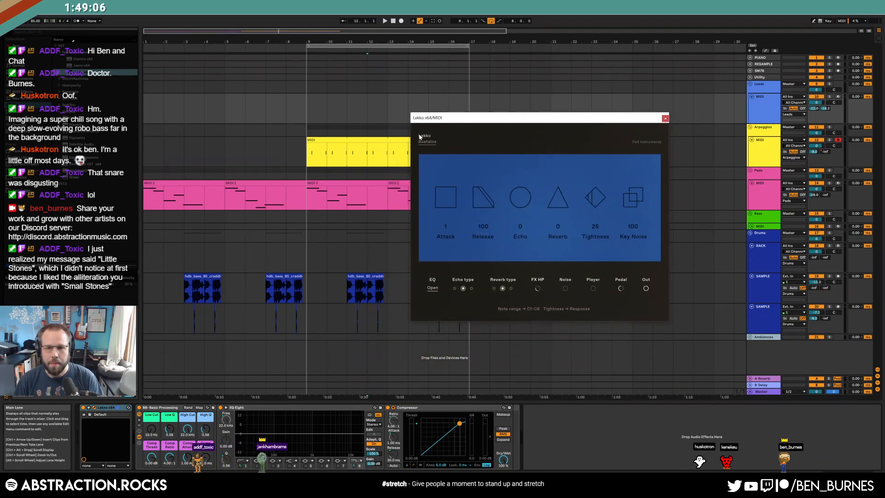
pyautogui.click(421, 143)
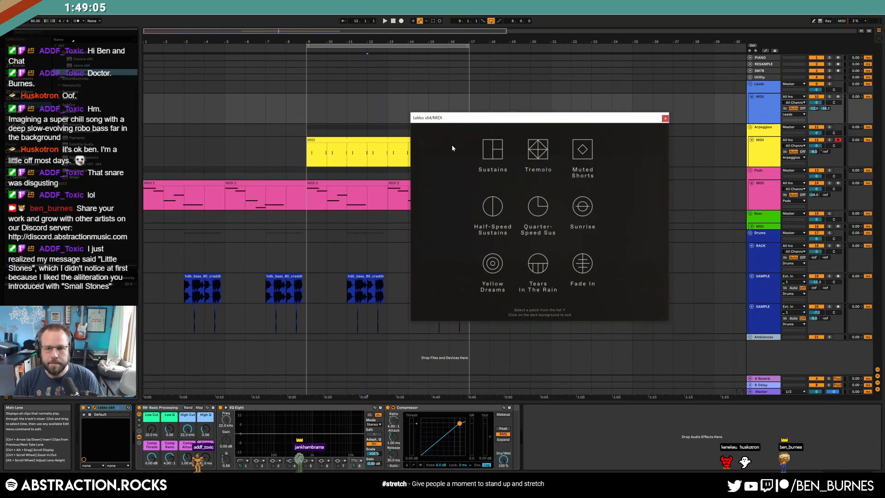
pyautogui.click(564, 151)
pyautogui.click(665, 118)
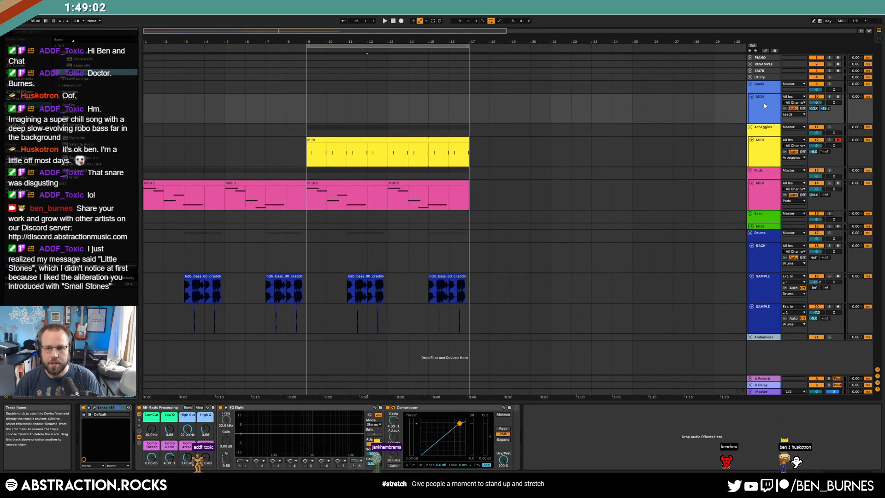
# - Create a one-bar MIDI clip at bar 9 of the Leads MIDI track and add a C3 note spanning the whole bar
pyautogui.moveTo(309, 105); pyautogui.dragTo(327, 109)
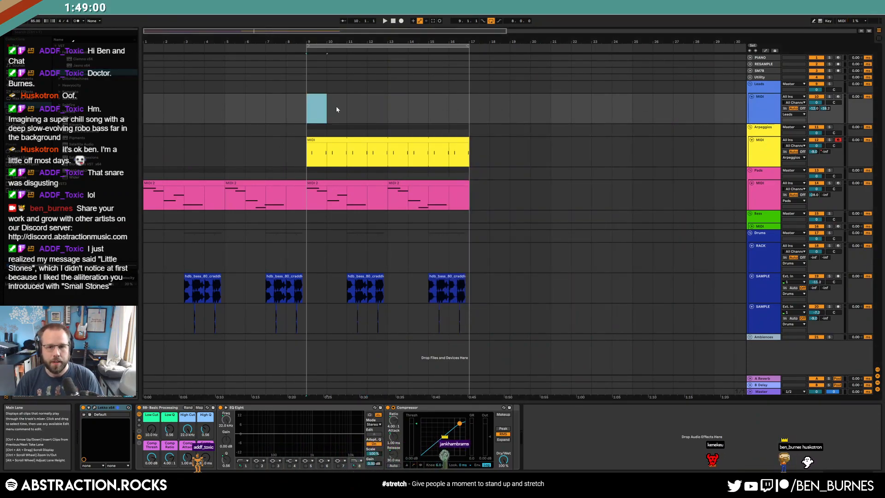
pyautogui.doubleClick(326, 111)
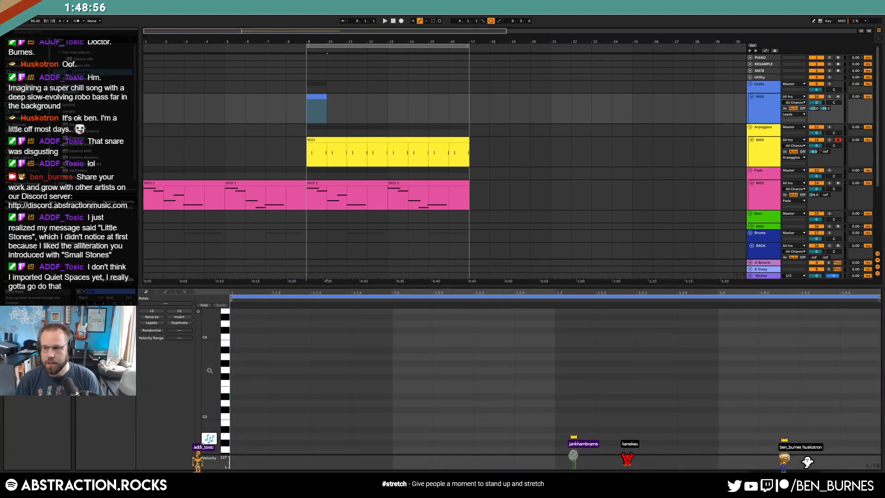
pyautogui.moveTo(212, 387)
pyautogui.mouseDown()
pyautogui.moveTo(202, 388)
pyautogui.moveTo(356, 405)
pyautogui.moveTo(831, 389)
pyautogui.moveTo(862, 400)
pyautogui.mouseUp()
# - Stack two copies of the full-bar C3 note at D#3 and G3
pyautogui.hotkey('ctrl', 'c')
pyautogui.hotkey('ctrl', 'v')
pyautogui.press('Up')
pyautogui.press('Up')
pyautogui.press('Up')
pyautogui.hotkey('ctrl', 'v')
pyautogui.press('Up')
pyautogui.press('Up')
pyautogui.press('Up')
pyautogui.press('Up')
pyautogui.press('Up')
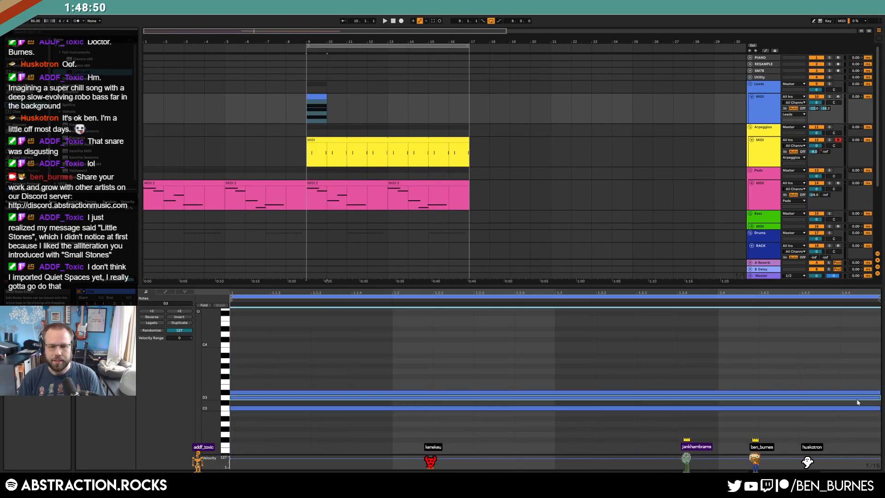
pyautogui.press('Up')
pyautogui.press('Up')
# - Complete the chord with further full-bar copies of the note at A#3, C4 and D4
pyautogui.hotkey('ctrl', 'v')
pyautogui.hotkey('shift', 'Up')
pyautogui.press('Down')
pyautogui.press('Down')
pyautogui.hotkey('ctrl', 'v')
pyautogui.hotkey('shift', 'Up')
pyautogui.hotkey('ctrl', 'v')
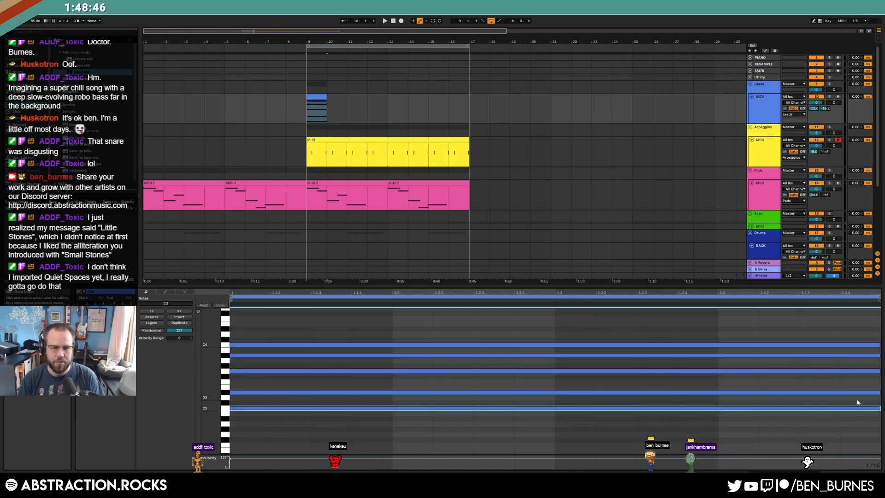
pyautogui.hotkey('shift', 'Up')
pyautogui.press('Up')
pyautogui.press('Up')
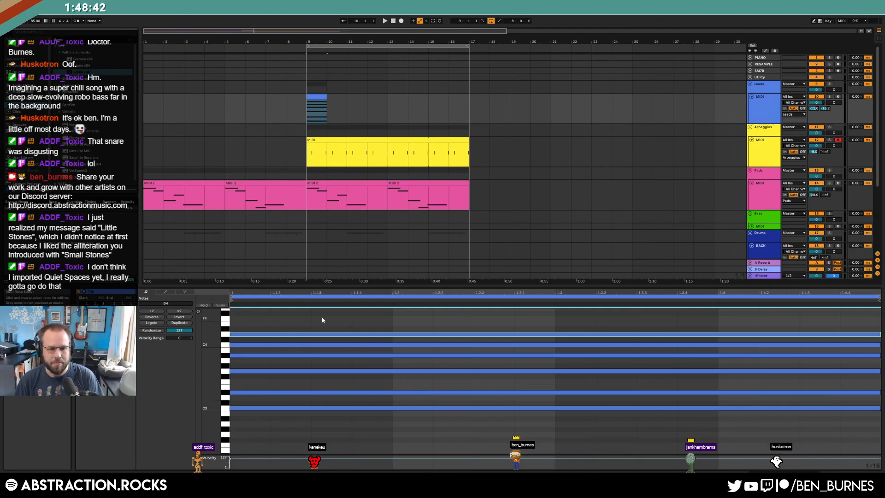
# - Lower the chance of all the lead clip's notes to about 62% and return to the track's devices
pyautogui.hotkey('ctrl', 'a')
pyautogui.click(200, 461)
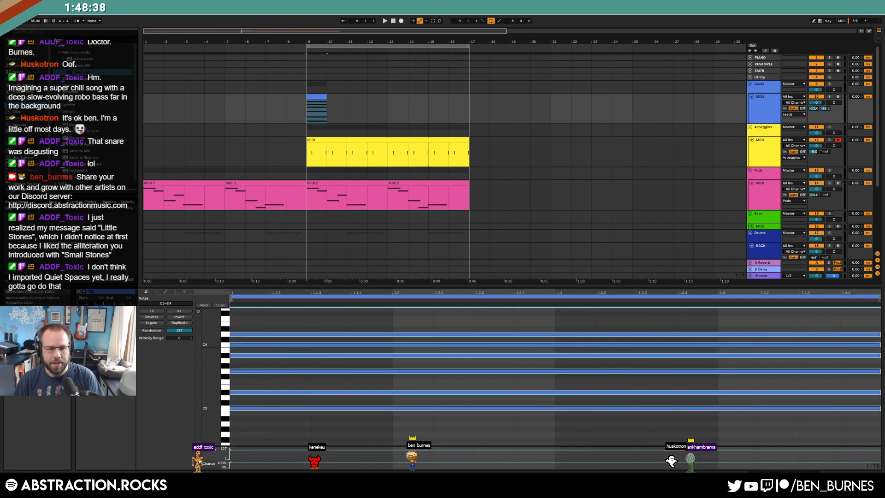
pyautogui.moveTo(231, 462); pyautogui.dragTo(230, 463)
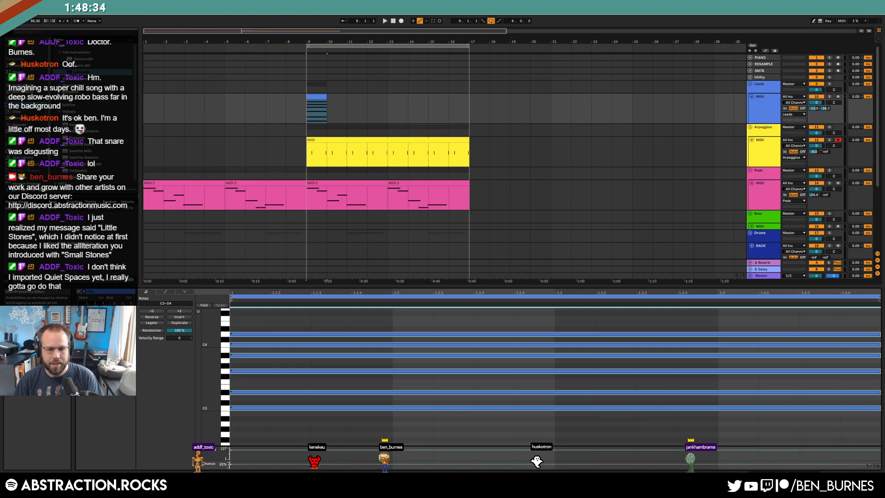
pyautogui.click(253, 408)
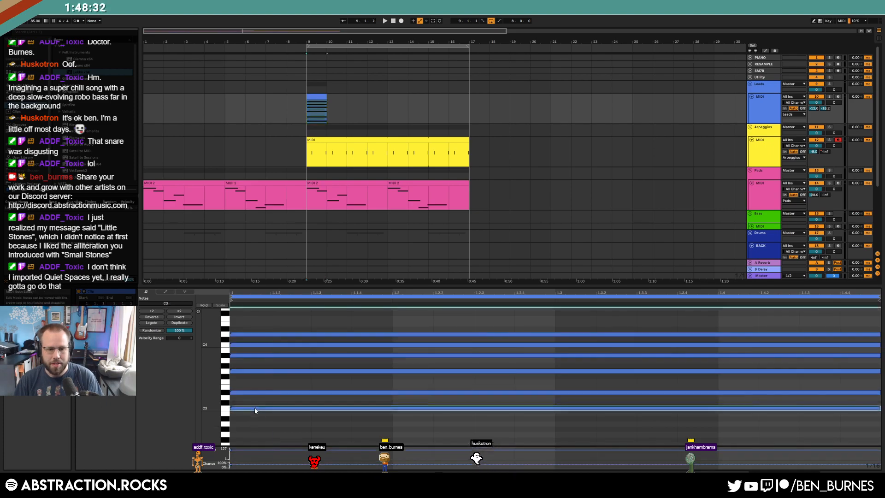
pyautogui.hotkey('shift', 'Tab')
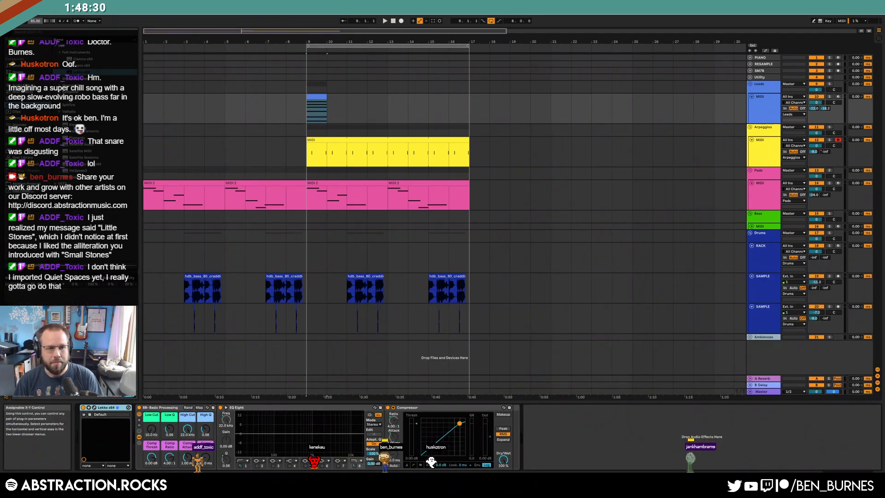
# - Insert an Arpeggiator before Lekko on the Leads MIDI track, keeping the style at Up and the groove at Straight
pyautogui.click(30, 79)
pyautogui.click(30, 85)
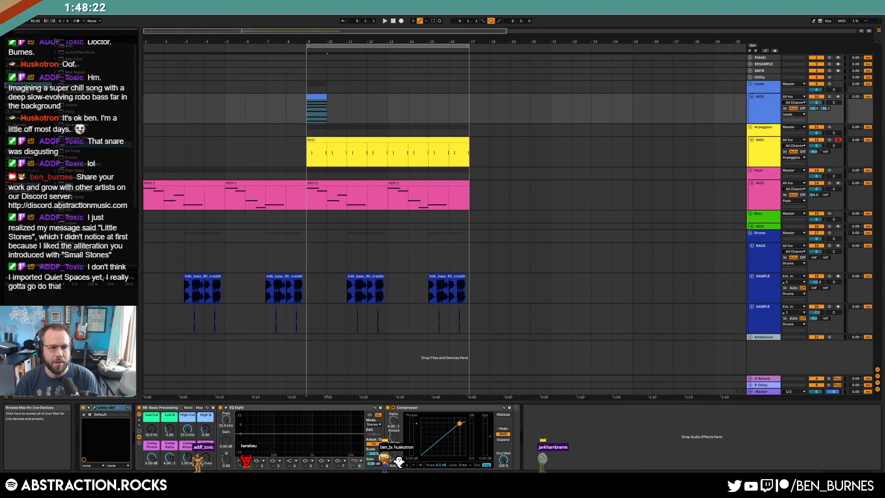
pyautogui.click(27, 92)
pyautogui.moveTo(76, 47); pyautogui.dragTo(85, 429)
pyautogui.click(97, 426)
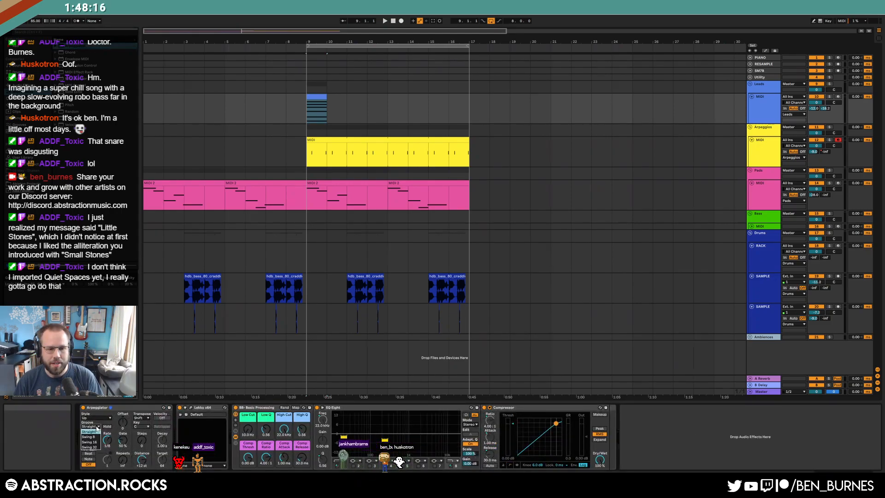
pyautogui.click(101, 418)
pyautogui.click(102, 418)
pyautogui.click(90, 431)
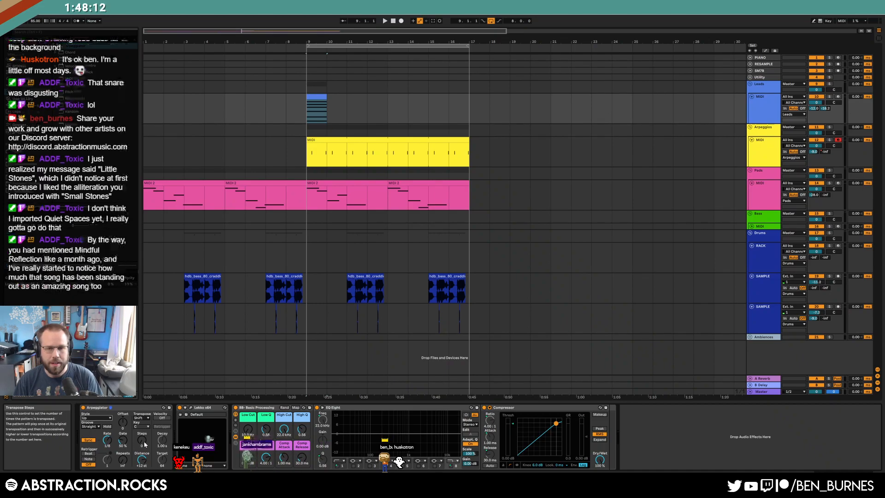
# - Extend the lead clip to bar 17 and lower the Arpeggiator's gate slightly, playing the loop to hear the part
pyautogui.moveTo(326, 97); pyautogui.dragTo(469, 102)
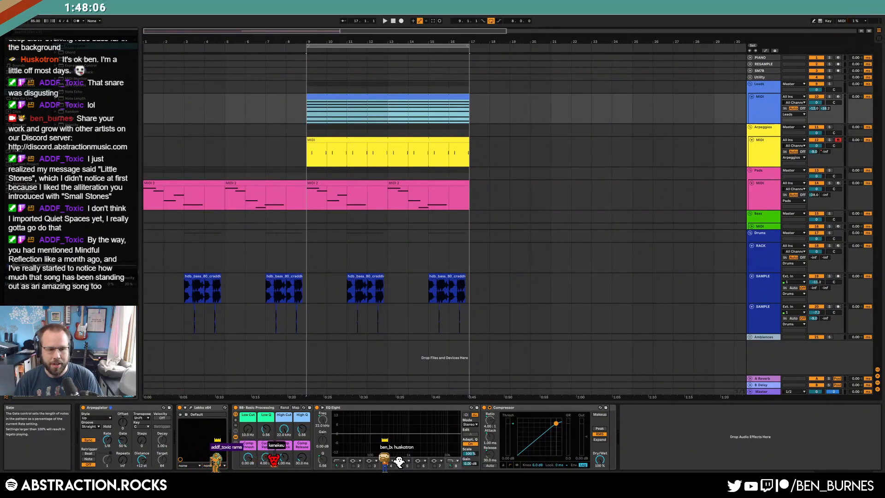
pyautogui.moveTo(123, 439); pyautogui.dragTo(123, 442)
pyautogui.press('space')
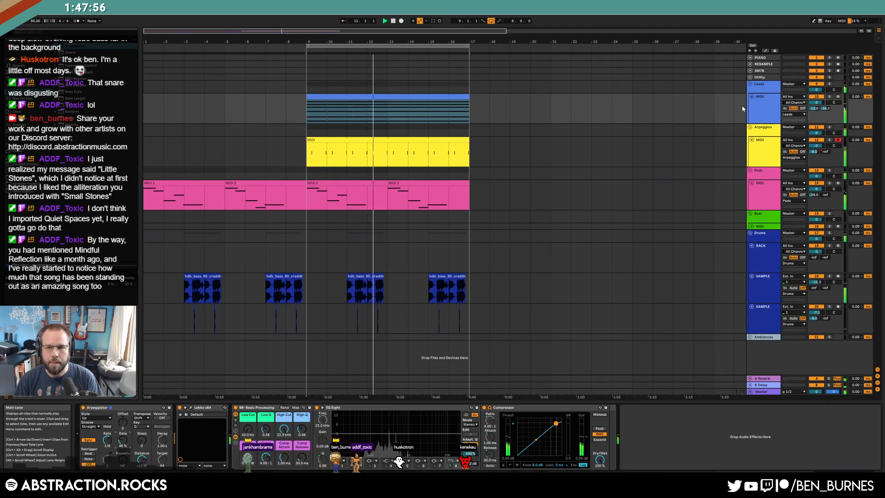
pyautogui.click(758, 107)
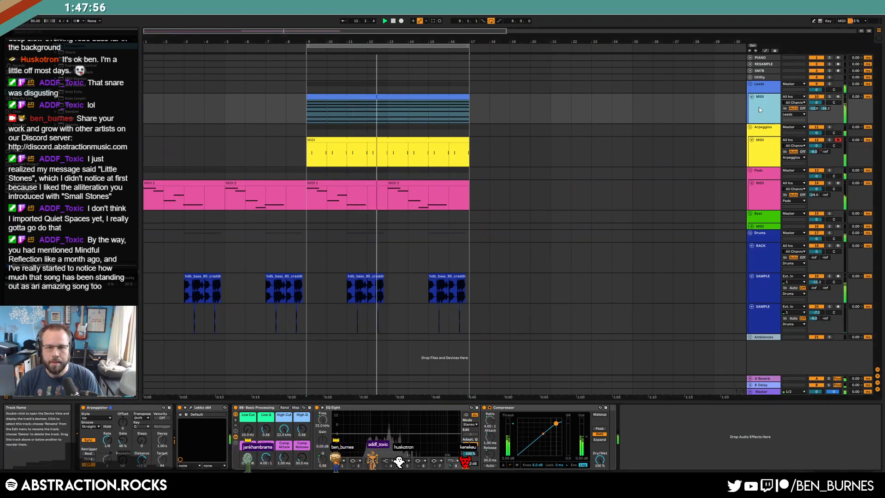
# - Inspect the C3 note and its chance value in the lead clip, closing the clip editor when done
pyautogui.doubleClick(422, 98)
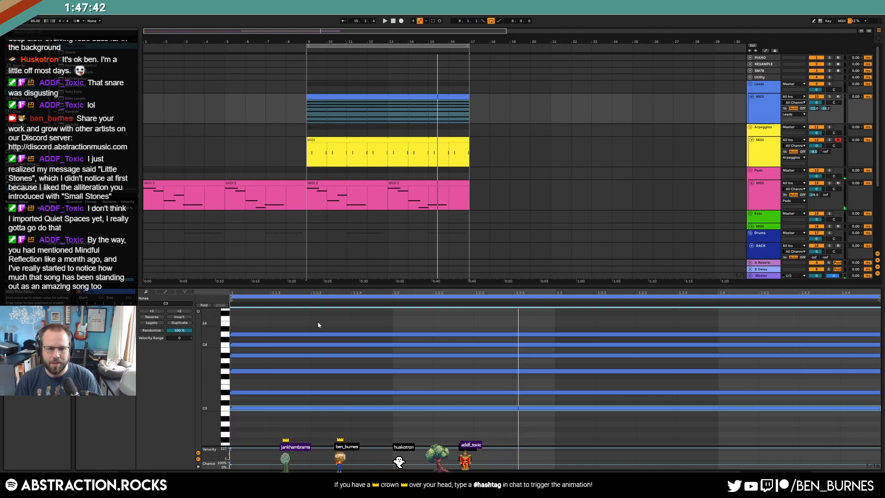
pyautogui.click(263, 409)
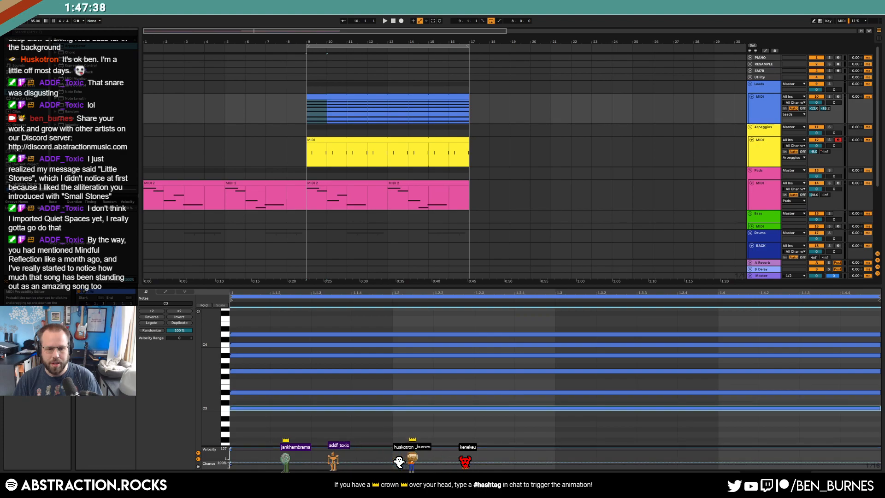
pyautogui.click(273, 435)
pyautogui.hotkey('shift', 'Tab')
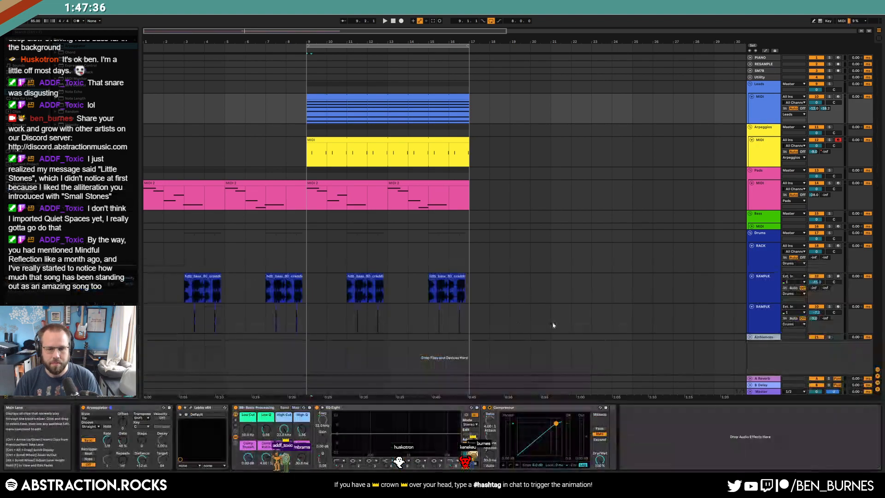
# - Transpose all notes of the lead clip up one octave and play the loop from bar 9
pyautogui.click(309, 117)
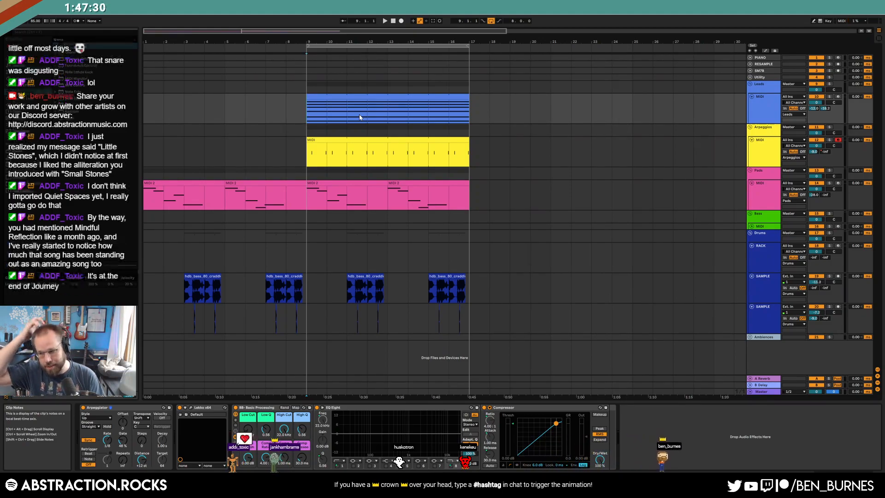
pyautogui.doubleClick(327, 97)
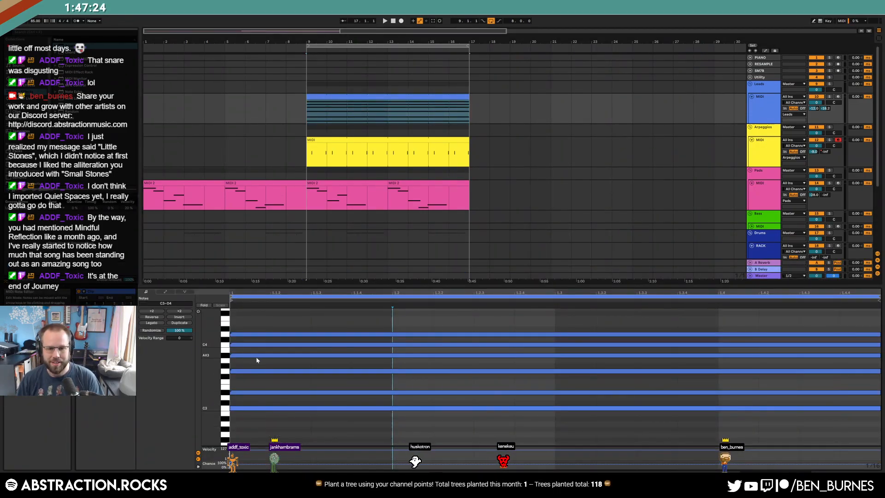
pyautogui.hotkey('shift', 'Tab')
pyautogui.press('space')
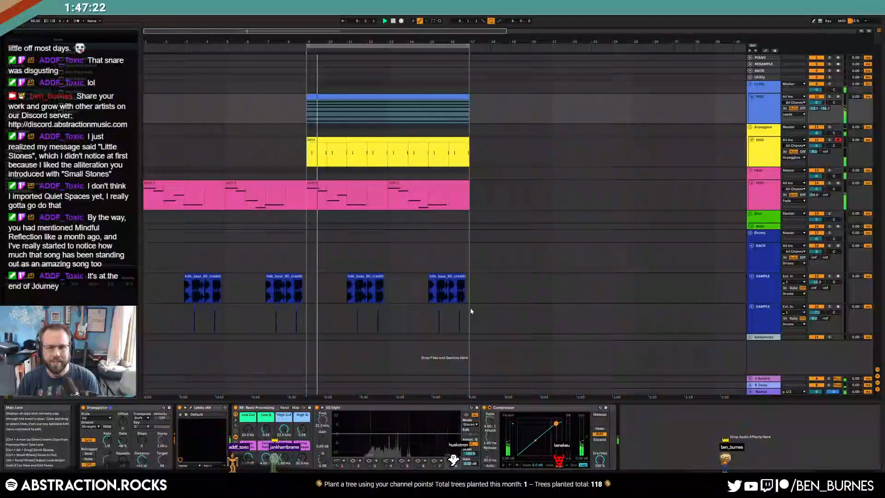
# - Change the oscillator waveform and lower the filter frequency of the Arpeggios track's Operator, and set that track's volume to about -1.7 dB
pyautogui.click(495, 159)
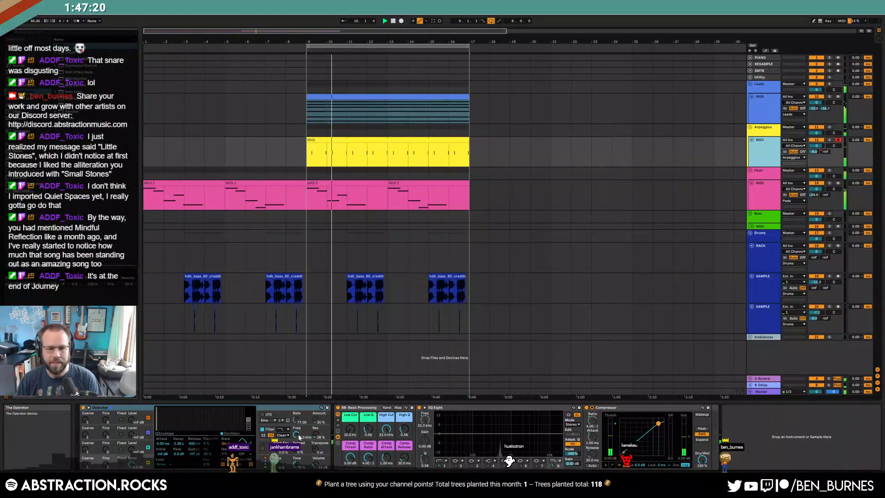
pyautogui.click(225, 443)
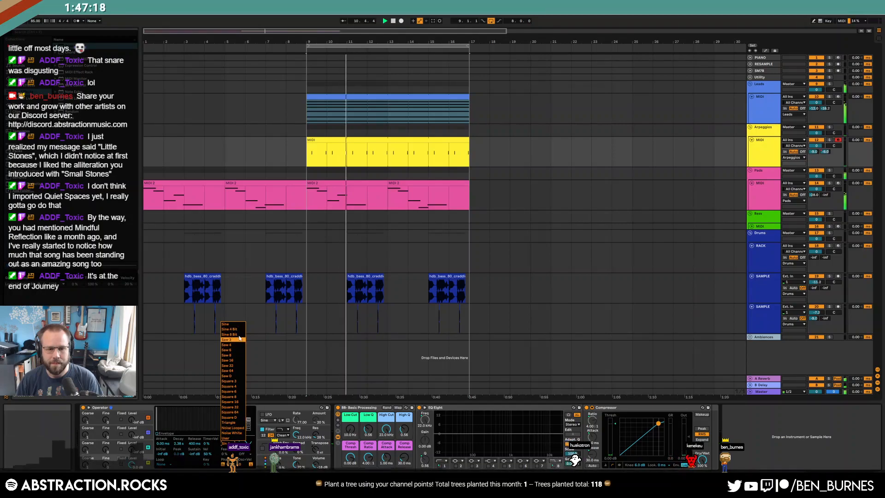
pyautogui.click(239, 335)
pyautogui.moveTo(296, 435); pyautogui.dragTo(296, 441)
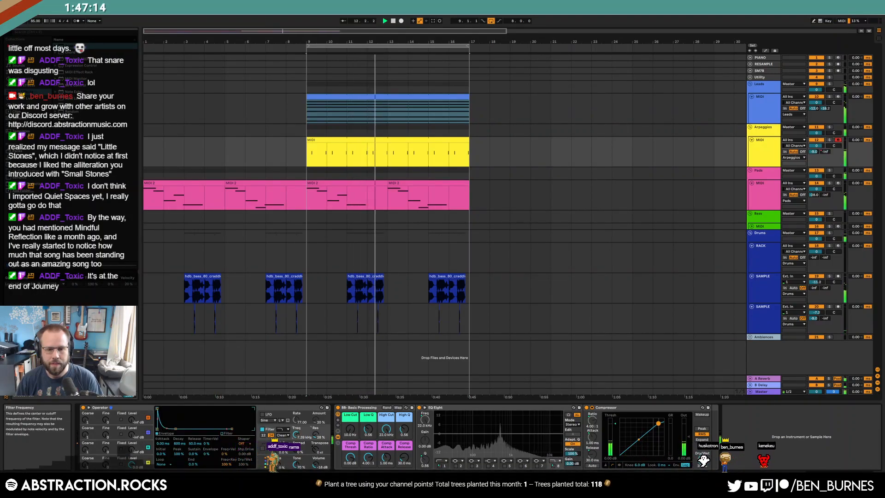
pyautogui.moveTo(820, 146); pyautogui.dragTo(820, 145)
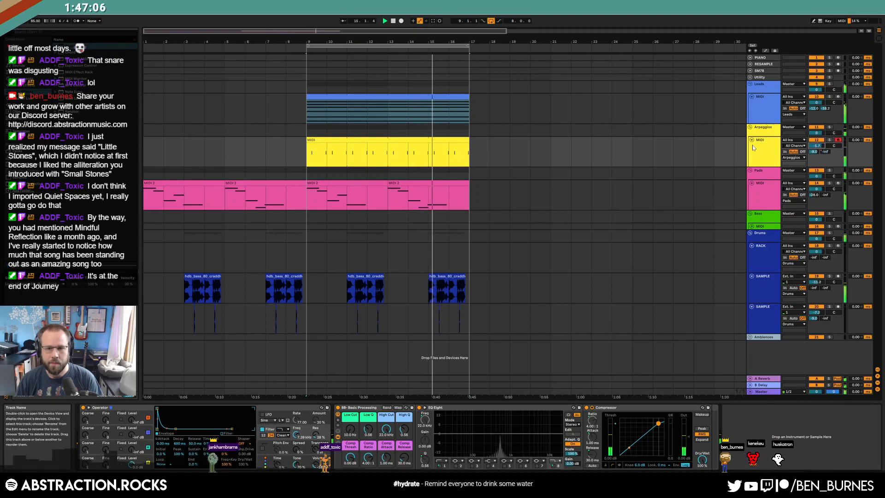
# - Move the eight-bar lead clip so that it starts at bar 17, stop playback and check its notes
pyautogui.click(418, 107)
pyautogui.moveTo(419, 107); pyautogui.dragTo(494, 103)
pyautogui.click(463, 111)
pyautogui.press('space')
pyautogui.doubleClick(489, 111)
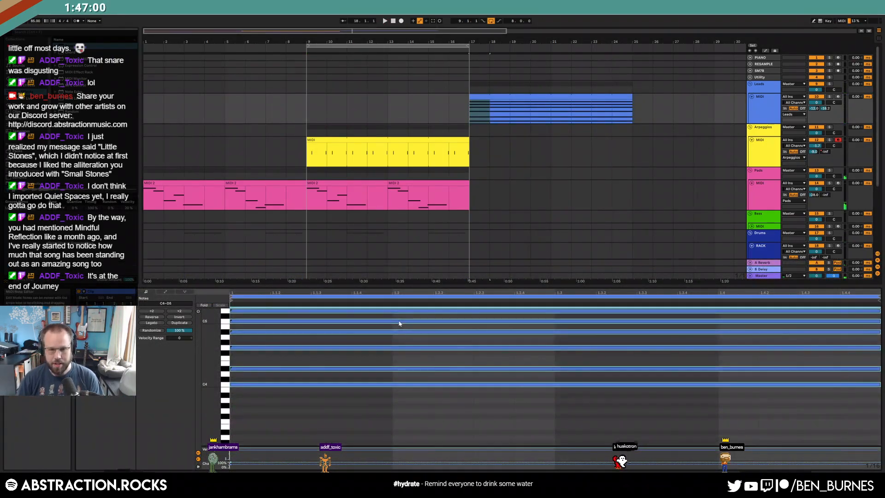
pyautogui.hotkey('shift', 'Tab')
# - Select the two pad clips in bars 1 to 8 and open them together in the note editor
pyautogui.click(419, 184)
pyautogui.click(366, 185)
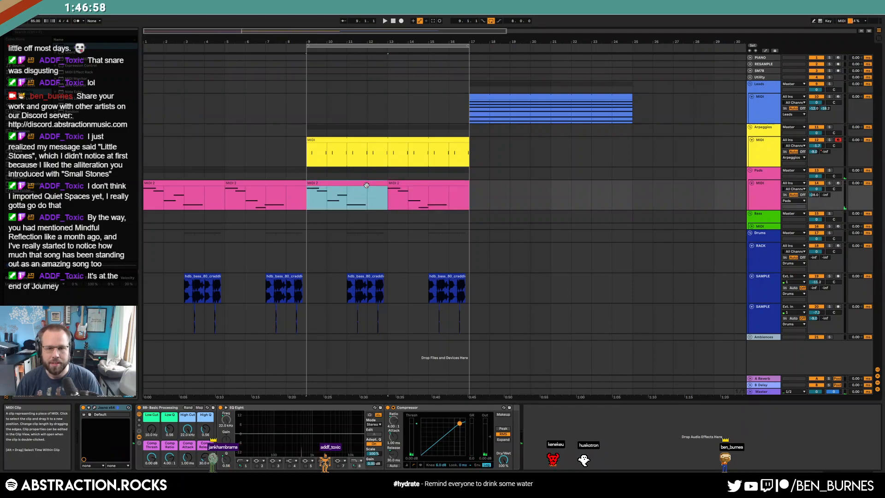
pyautogui.click(213, 189)
pyautogui.keyDown('shift'); pyautogui.click(246, 185); pyautogui.keyUp('shift')
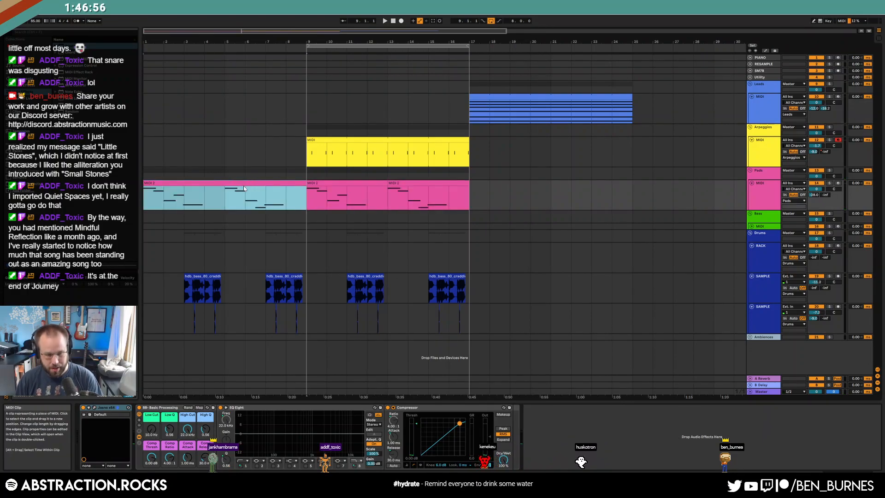
pyautogui.hotkey('shift', 'Tab')
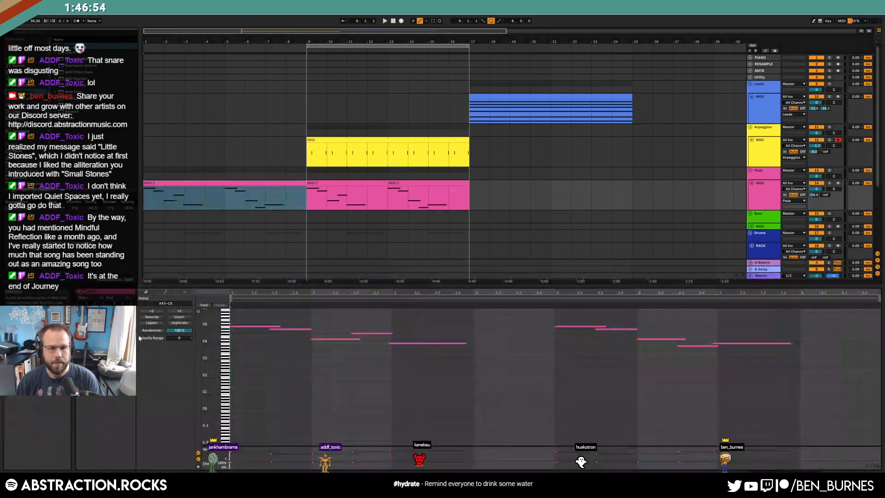
# - Turn on looping for the pad clips of bars 1 to 8 and extend the pad and arpeggio clips to bar 25
pyautogui.click(105, 311)
pyautogui.moveTo(304, 184); pyautogui.dragTo(632, 196)
pyautogui.hotkey('shift', 'Tab')
pyautogui.moveTo(468, 140); pyautogui.dragTo(640, 153)
pyautogui.click(551, 288)
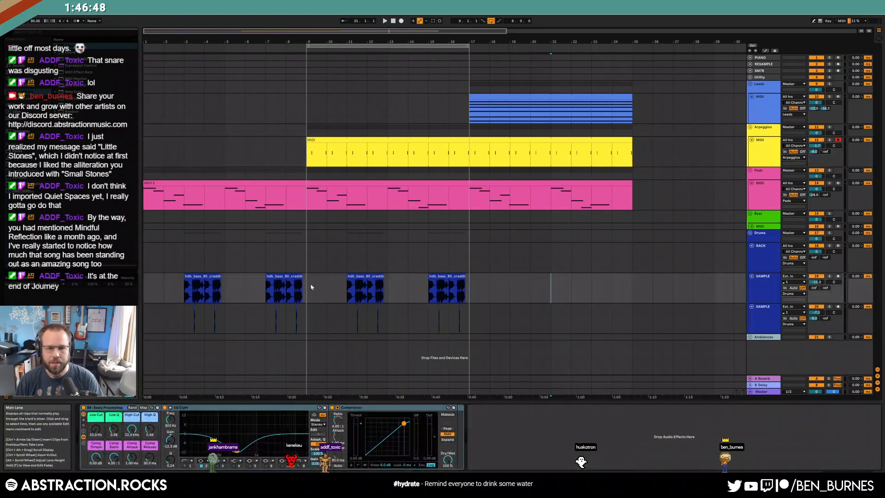
# - Duplicate the bars 9 to 16 clips of both drum SAMPLE tracks into bars 17 to 24 and start playback just before bar 9
pyautogui.moveTo(311, 283); pyautogui.dragTo(469, 328)
pyautogui.hotkey('ctrl', 'd')
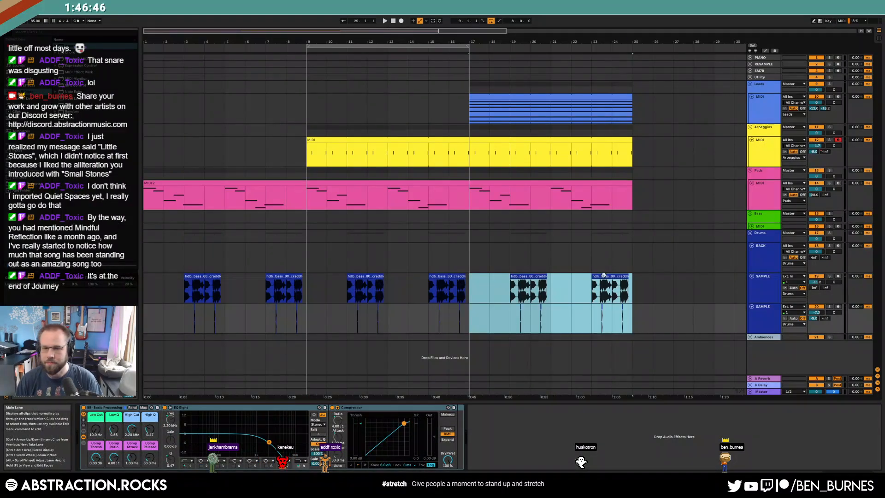
pyautogui.click(294, 48)
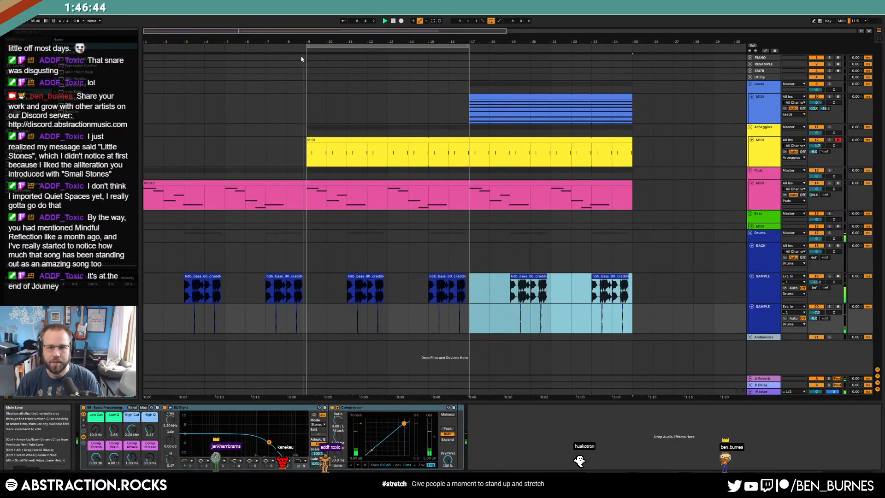
# - Fill bars 17 to 20 of the lower SAMPLE track with a snare hit in every bar and duplicate them into bars 21 to 24
pyautogui.click(527, 267)
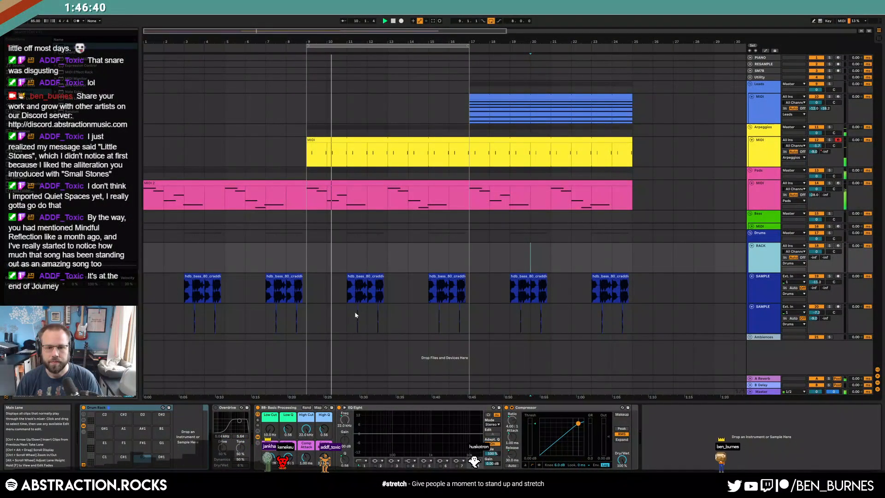
pyautogui.moveTo(509, 314); pyautogui.dragTo(550, 317)
pyautogui.click(470, 319)
pyautogui.moveTo(469, 319); pyautogui.dragTo(556, 315)
pyautogui.hotkey('ctrl', 'd')
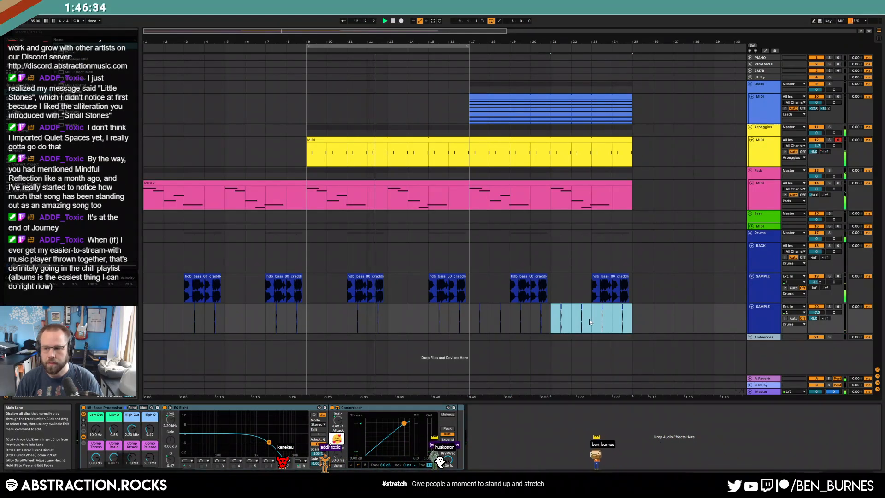
# - Move the eight-bar arrangement loop so that it runs from bar 17 to bar 25
pyautogui.hotkey('shift', 'Tab')
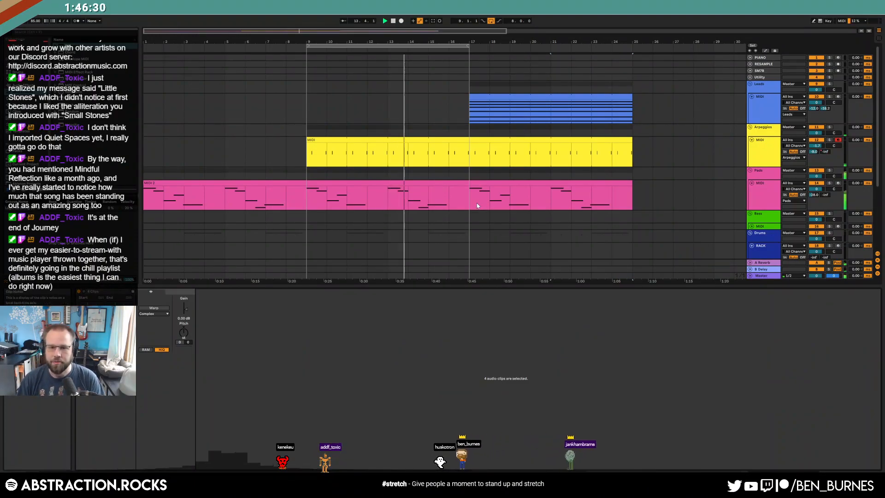
pyautogui.hotkey('shift', 'Tab')
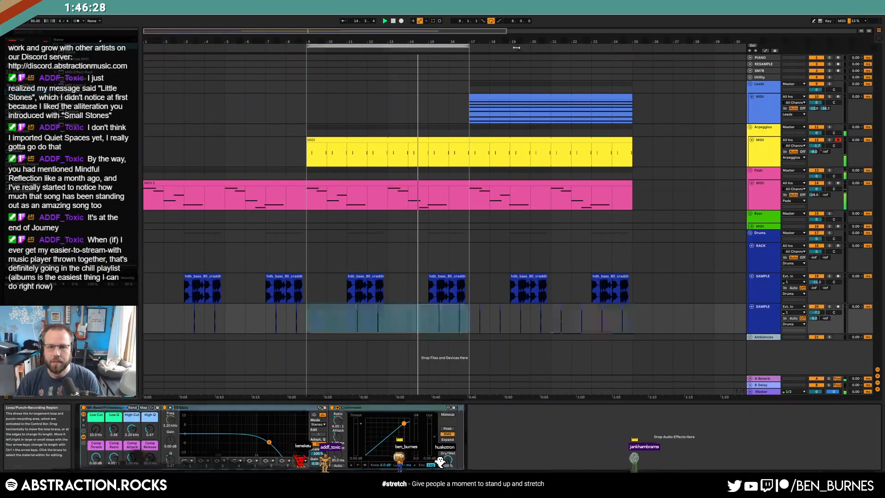
pyautogui.moveTo(456, 46); pyautogui.dragTo(617, 53)
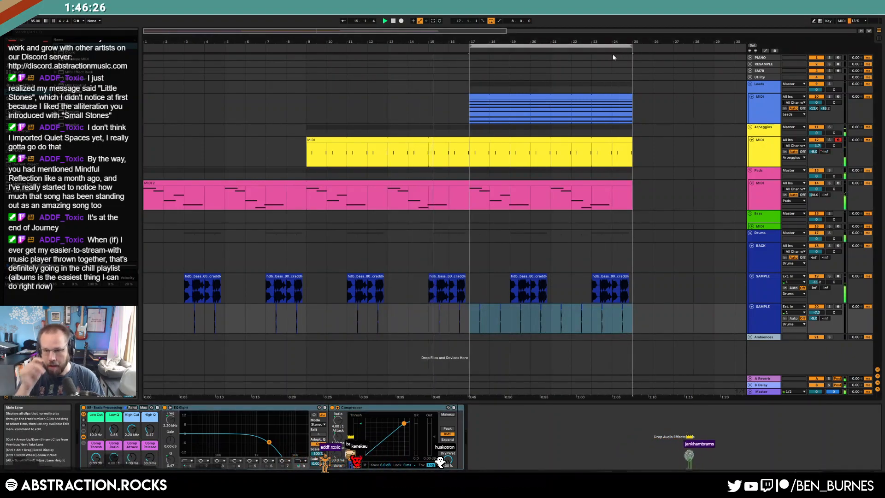
# - Select the drum RACK track and browse the sample library to the folder of VMH1 open hat samples
pyautogui.click(764, 264)
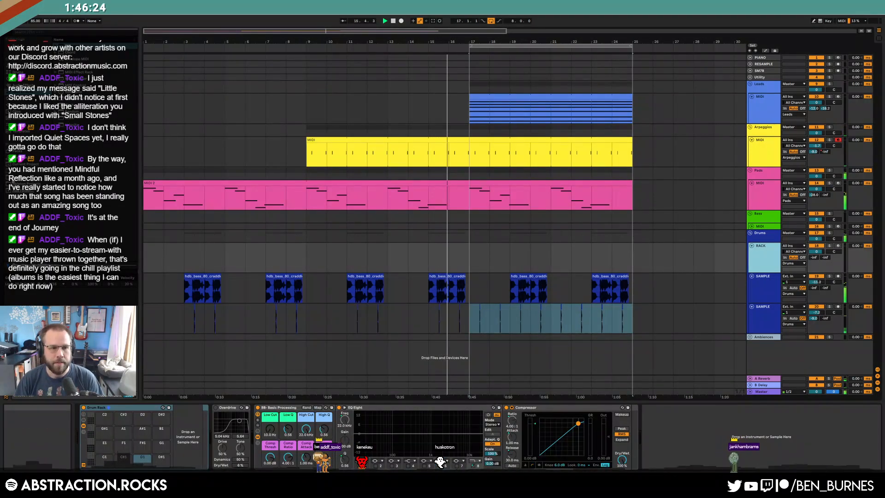
pyautogui.click(28, 177)
pyautogui.scroll(-4, 102, 184)
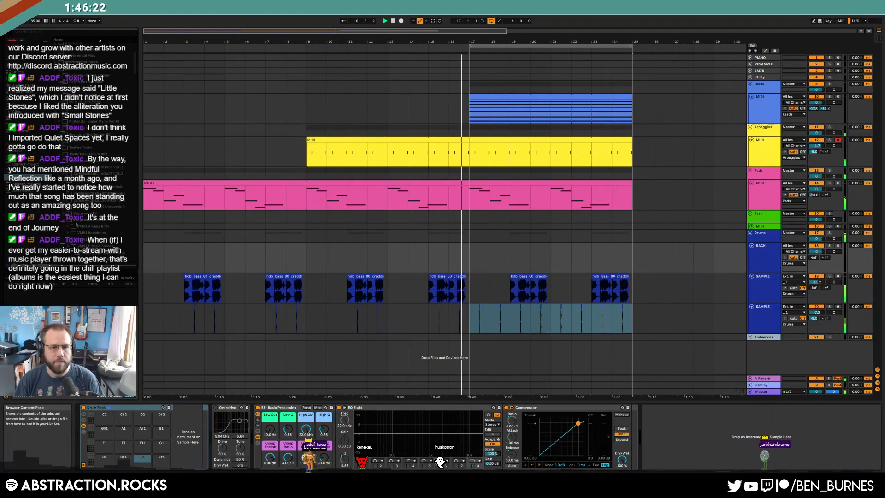
pyautogui.click(68, 204)
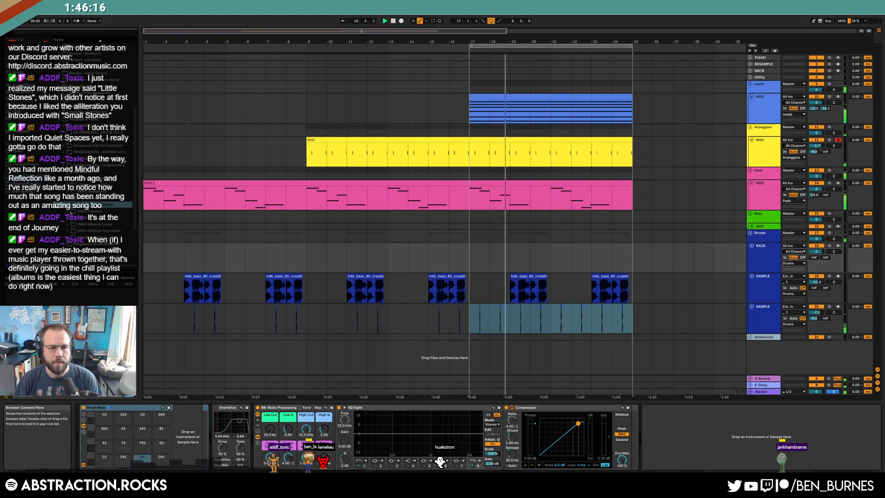
pyautogui.click(68, 210)
pyautogui.click(88, 232)
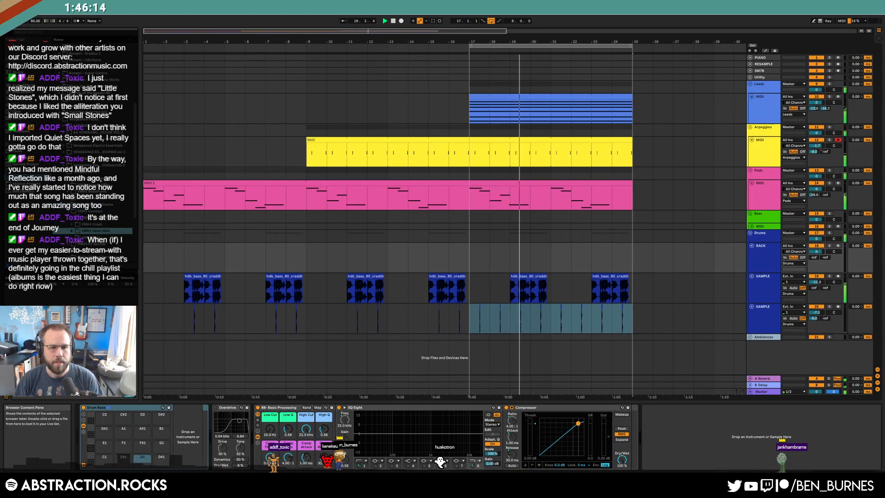
pyautogui.press('Right')
pyautogui.click(95, 223)
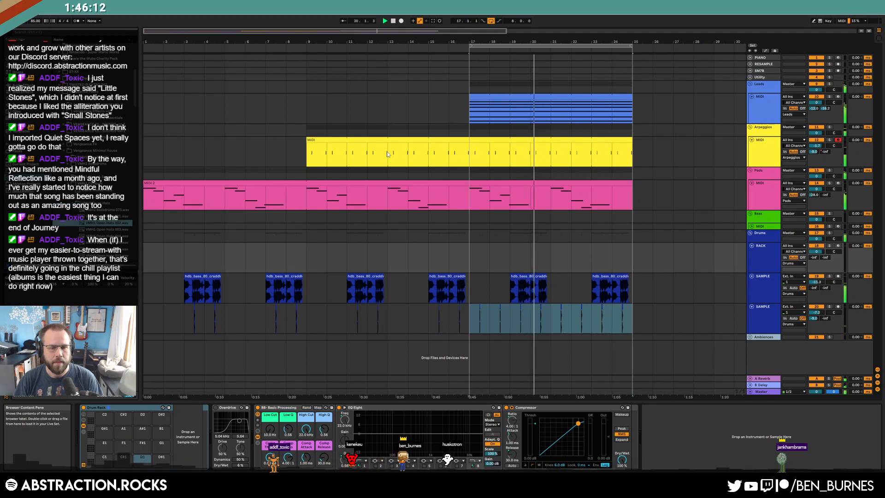
# - Raise the low cut in the lead track's processing rack, and reduce the Arpeggios track's volume to about -4.0 dB with a shorter Operator decay
pyautogui.click(586, 97)
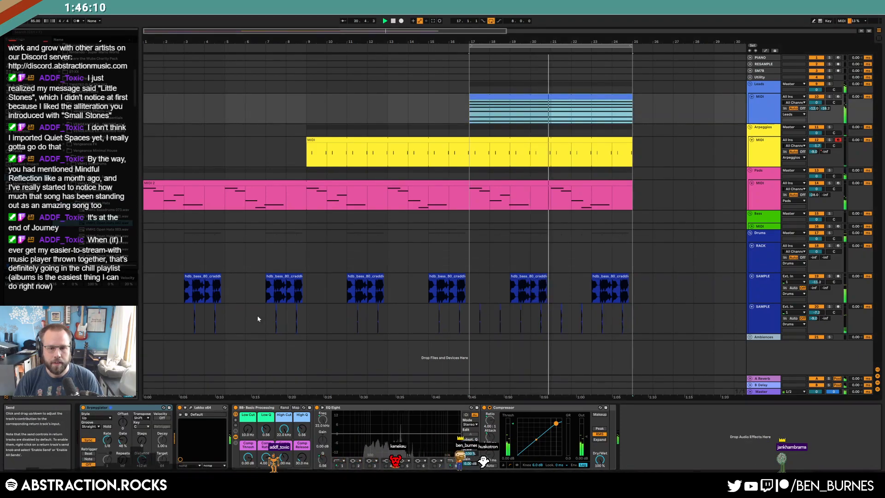
pyautogui.moveTo(247, 430); pyautogui.dragTo(248, 414)
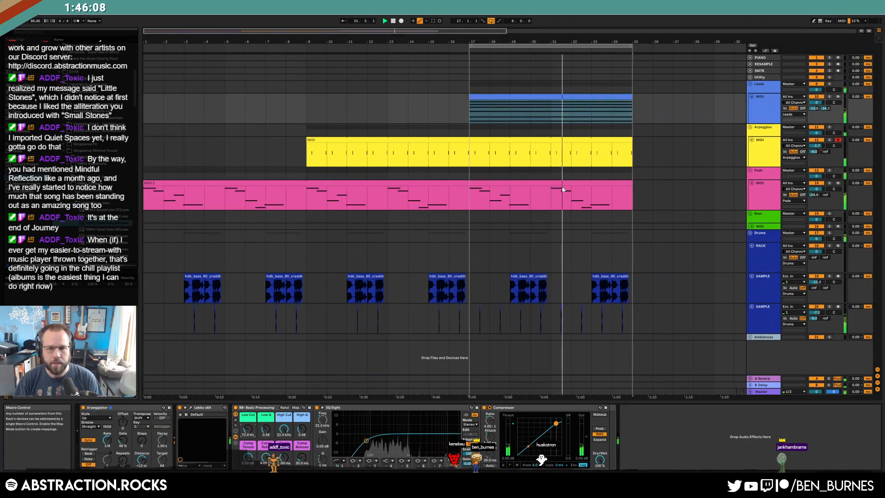
pyautogui.click(608, 157)
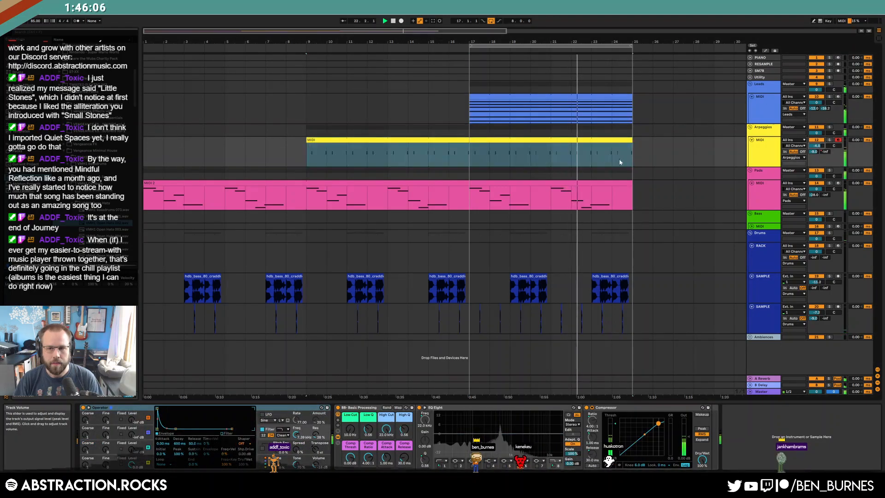
pyautogui.moveTo(175, 428); pyautogui.dragTo(173, 429)
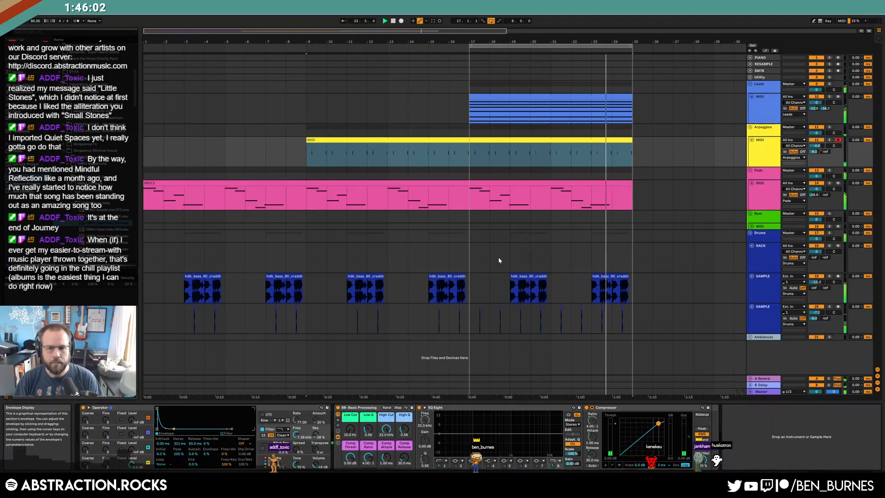
# - Place the insert marker at bar 17 of the RACK track and audition the VMH1 open hat samples one after another
pyautogui.click(470, 259)
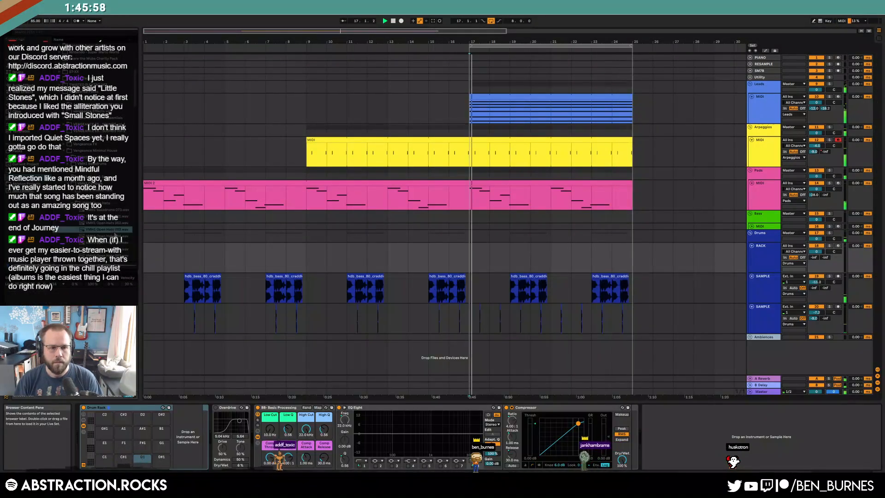
pyautogui.press('Down')
pyautogui.press('Down')
pyautogui.press('Down')
pyautogui.press('Down')
pyautogui.press('Down')
pyautogui.press('Down')
pyautogui.press('Down')
pyautogui.press('Down')
pyautogui.press('Down')
pyautogui.press('Down')
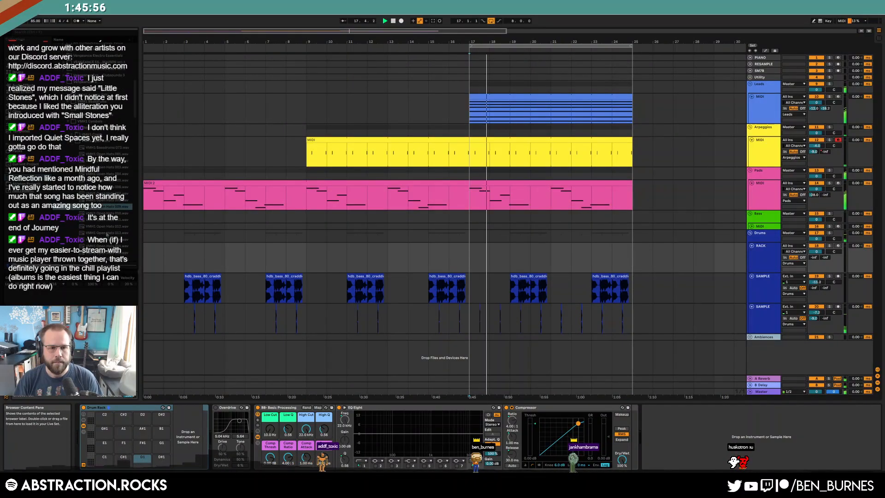
pyautogui.press('Down')
pyautogui.press('Down')
pyautogui.press('Down')
pyautogui.press('Down')
pyautogui.press('Down')
pyautogui.press('Down')
pyautogui.press('Down')
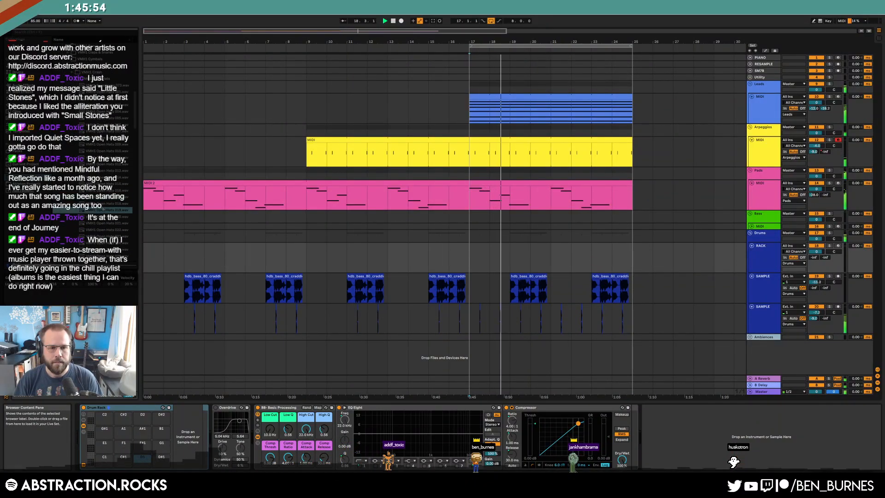
pyautogui.press('Down')
pyautogui.press('Down')
pyautogui.press('Down')
pyautogui.press('Down')
pyautogui.press('Down')
pyautogui.press('Down')
pyautogui.press('Down')
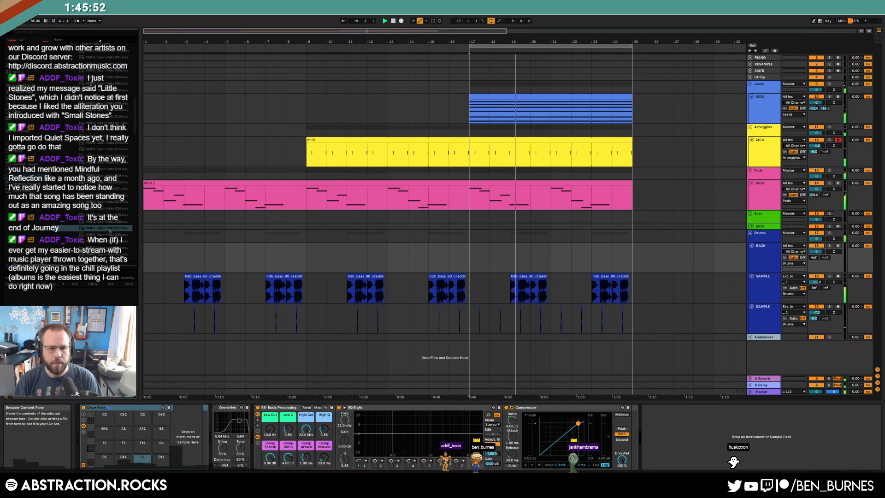
pyautogui.press('Down')
pyautogui.press('Down')
pyautogui.press('Down')
pyautogui.press('Down')
pyautogui.press('Down')
pyautogui.press('Down')
pyautogui.press('Down')
pyautogui.press('Down')
pyautogui.press('Down')
pyautogui.press('Down')
pyautogui.press('Down')
pyautogui.press('Down')
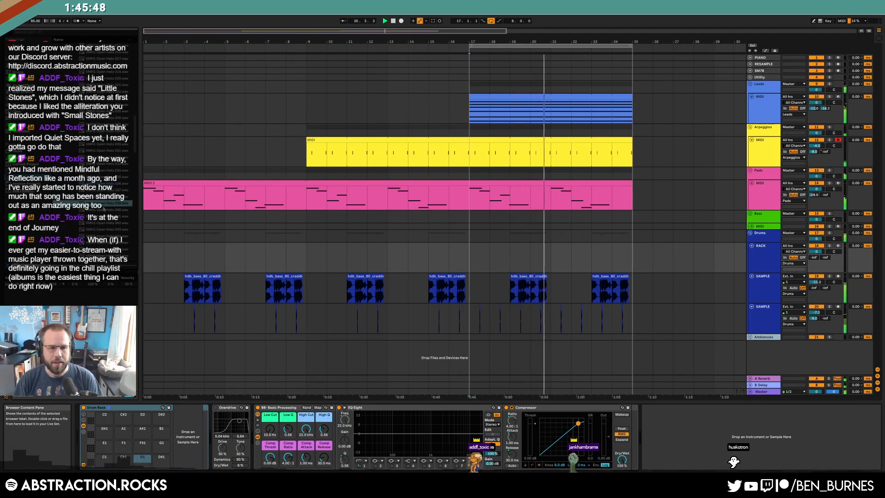
# - Add an audio track below the snare SAMPLE track and place the chosen open hat on all four beats of bar 17
pyautogui.click(772, 315)
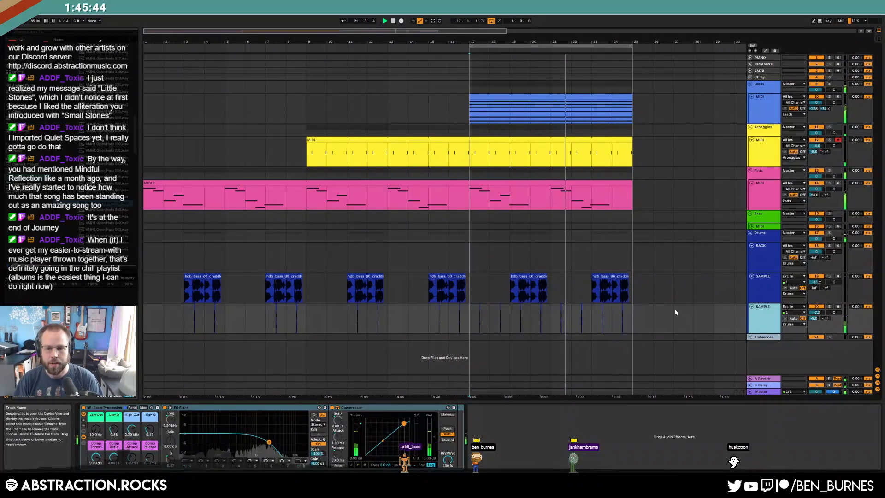
pyautogui.hotkey('ctrl', 't')
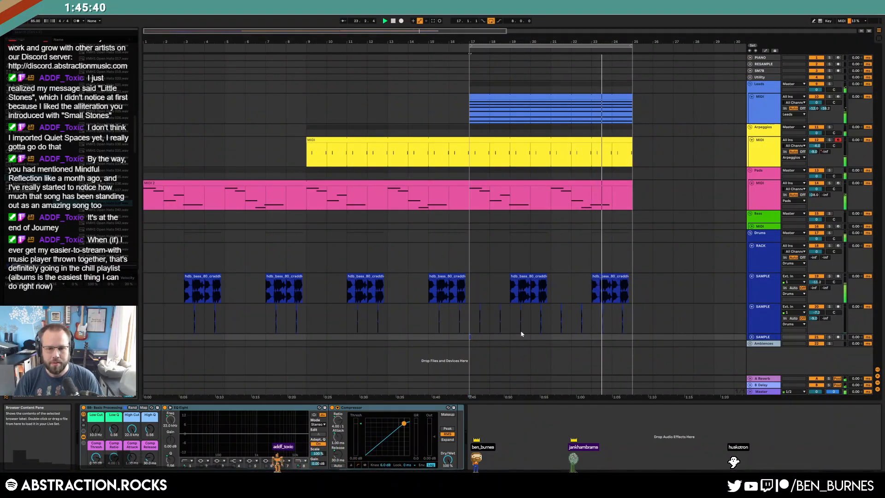
pyautogui.scroll(5, 506, 336)
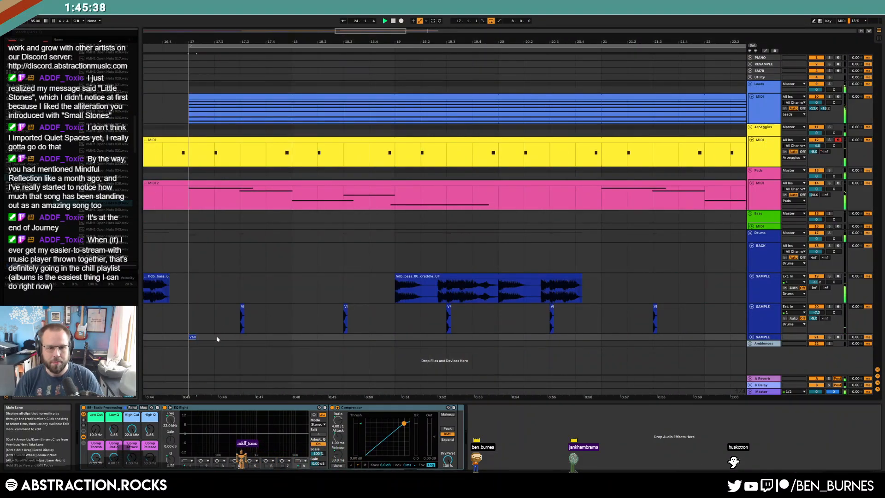
pyautogui.hotkey('ctrl', 'd')
pyautogui.hotkey('ctrl', 'd')
pyautogui.hotkey('ctrl', 'd')
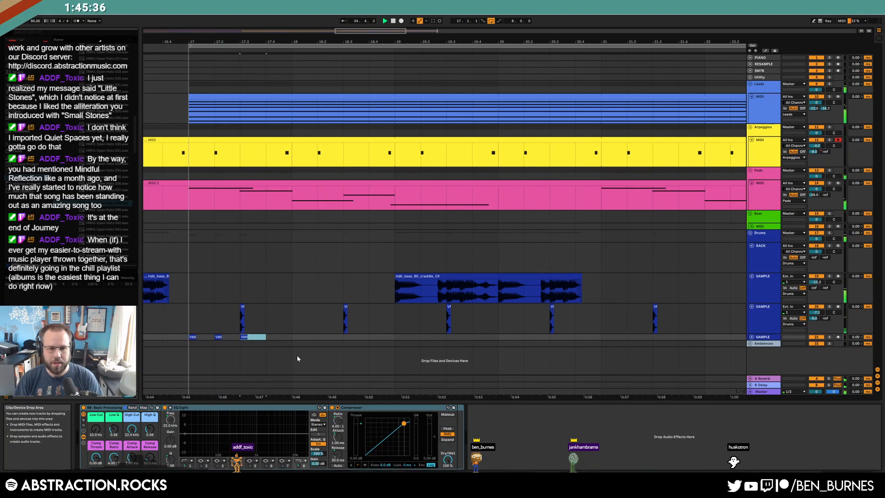
# - Unfold the new hat track, set its volume to about -12.0 dB and stop playback
pyautogui.click(751, 336)
pyautogui.moveTo(816, 343); pyautogui.dragTo(816, 368)
pyautogui.press('space')
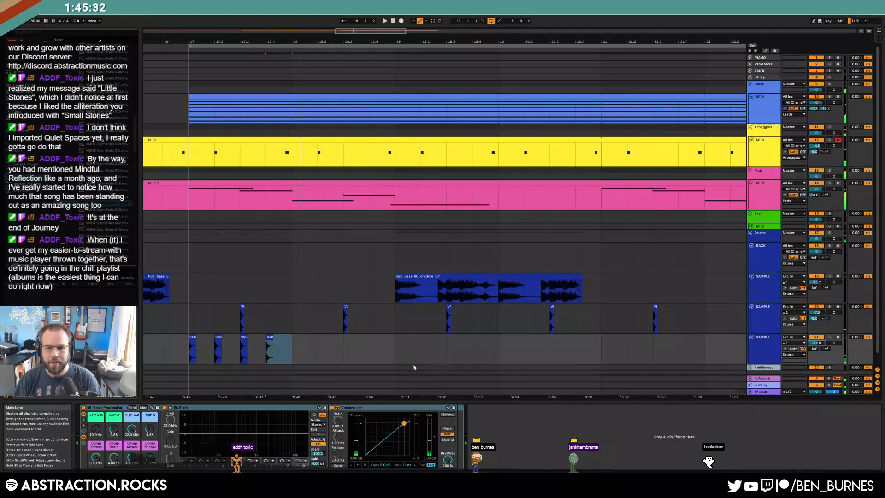
# - Load VMH1 Open Hats 039 onto pad E1 of the RACK track's Drum Rack and delete the four hat clips from the SAMPLE track
pyautogui.click(763, 259)
pyautogui.moveTo(95, 203); pyautogui.dragTo(113, 403)
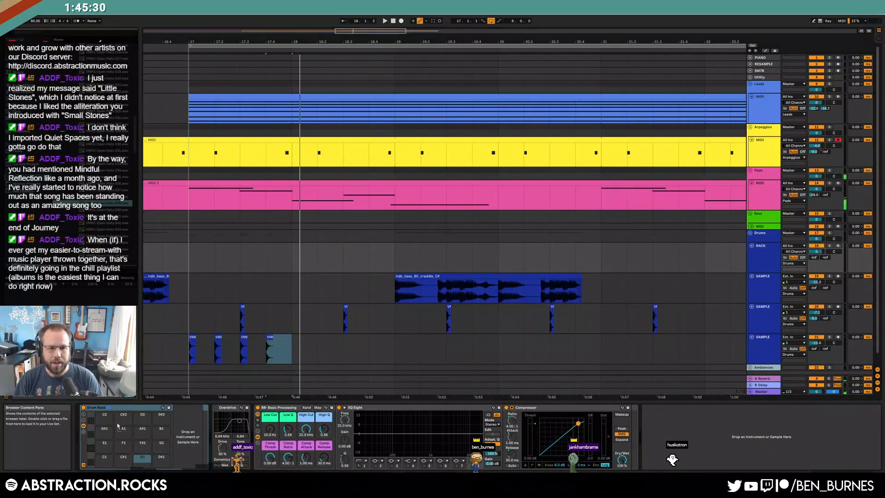
pyautogui.moveTo(297, 348); pyautogui.dragTo(190, 348)
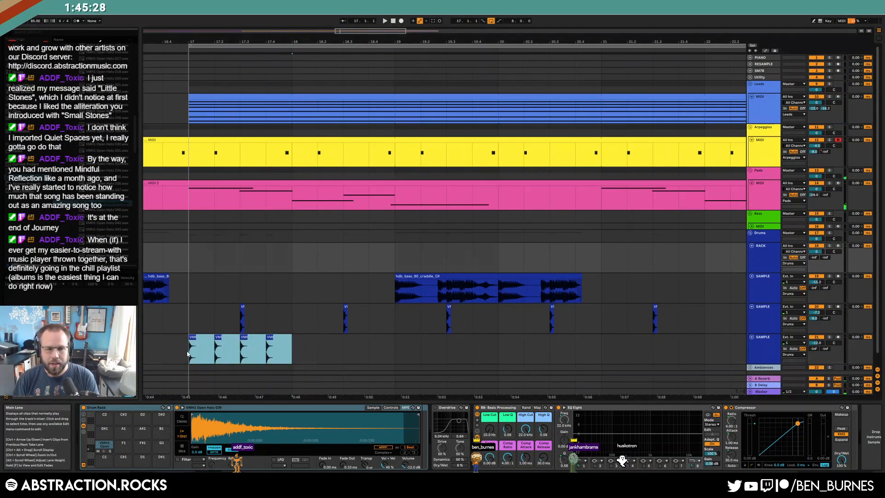
pyautogui.press('Delete')
pyautogui.click(367, 367)
# - Create a one-bar MIDI clip at bar 17 on the RACK track and shorten the open hat sample by moving its end point earlier
pyautogui.moveTo(190, 261); pyautogui.dragTo(297, 268)
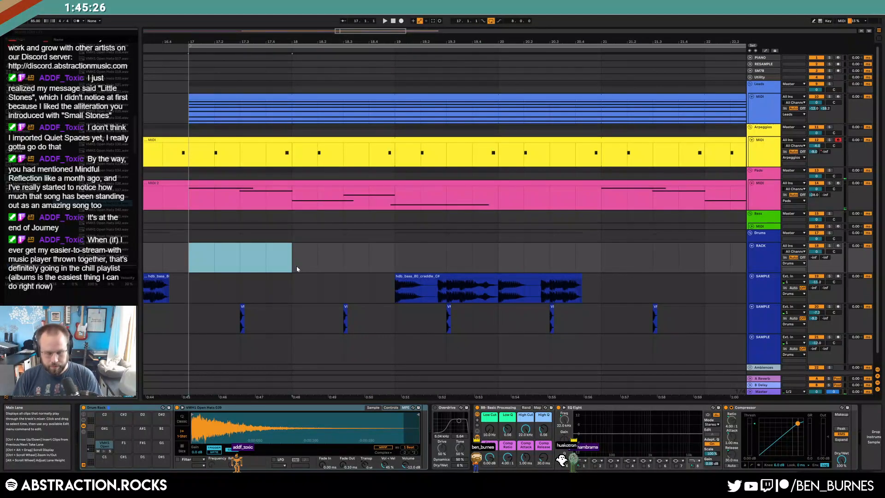
pyautogui.hotkey('ctrl', 'shift', 'm')
pyautogui.hotkey('shift', 'Tab')
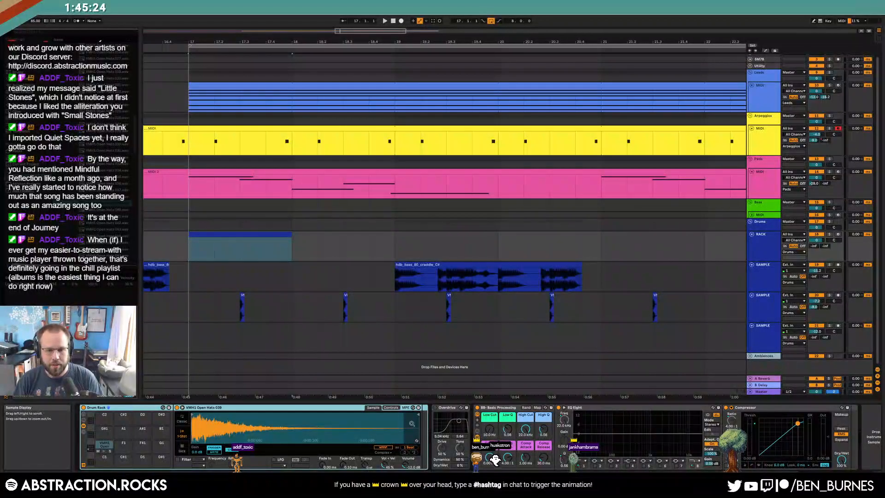
pyautogui.moveTo(417, 415); pyautogui.dragTo(275, 415)
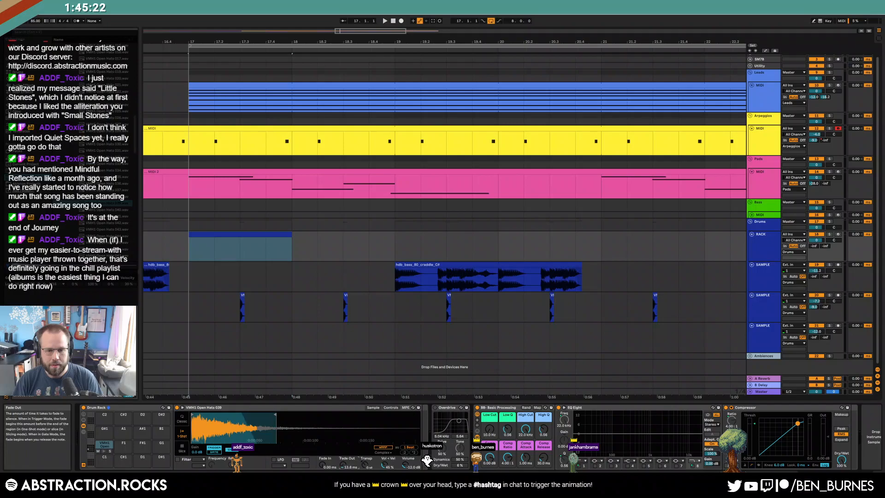
# - Enter open hat notes on the first two beats of the new clip and duplicate that half bar to fill bar 17
pyautogui.doubleClick(237, 239)
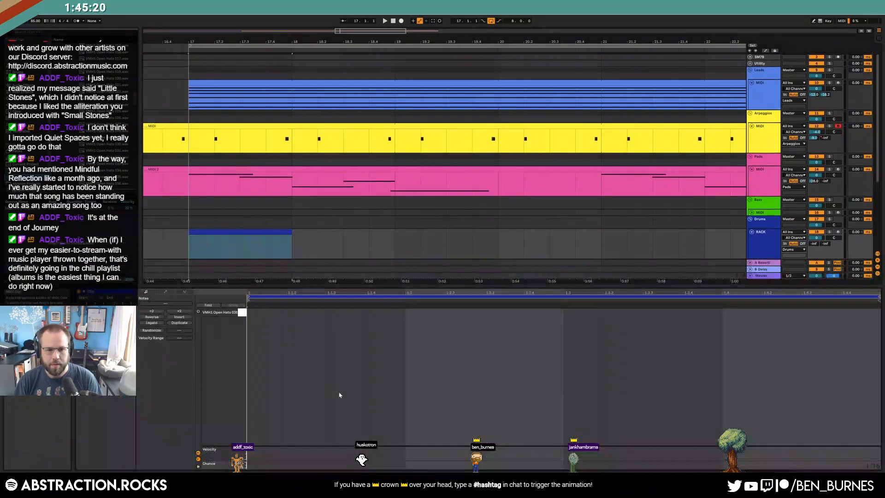
pyautogui.doubleClick(256, 312)
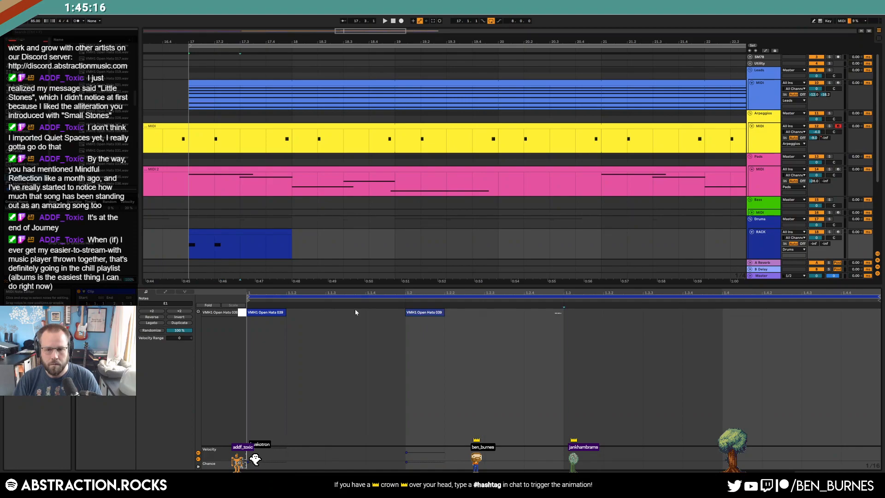
pyautogui.hotkey('ctrl', 'd')
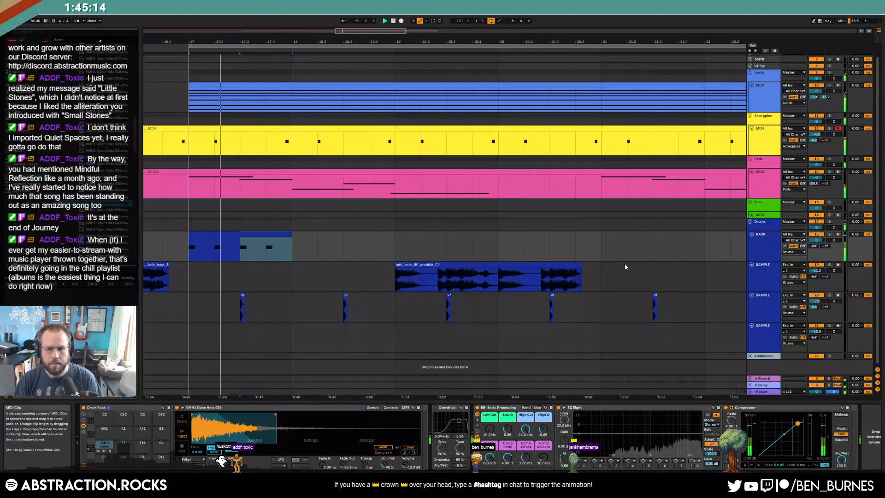
# - Open the bar 17 open hat clip, stop playback, and give all its notes a velocity range of 76 to 127
pyautogui.doubleClick(250, 234)
pyautogui.press('space')
pyautogui.click(391, 360)
pyautogui.hotkey('ctrl', 'a')
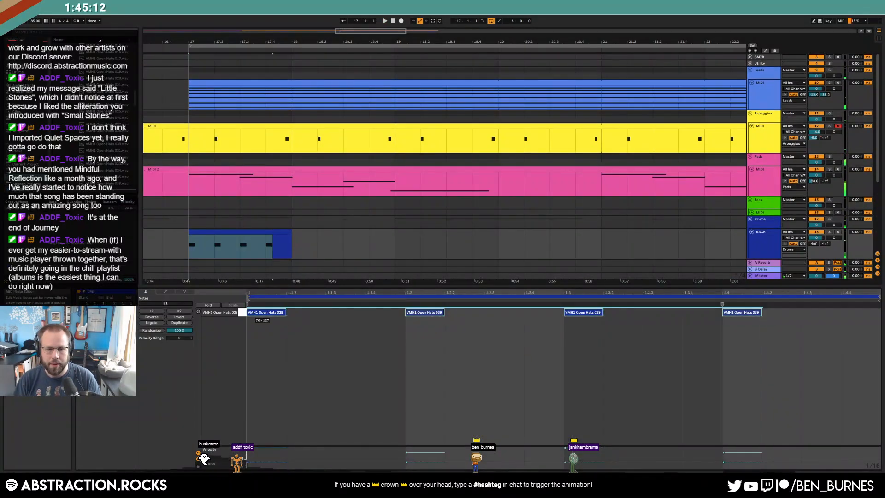
# - Extend the open hat clip on the RACK track so its pattern repeats up to bar 25
pyautogui.moveTo(290, 233); pyautogui.dragTo(782, 236)
pyautogui.hotkey('shift', 'Tab')
pyautogui.scroll(-5, 556, 252)
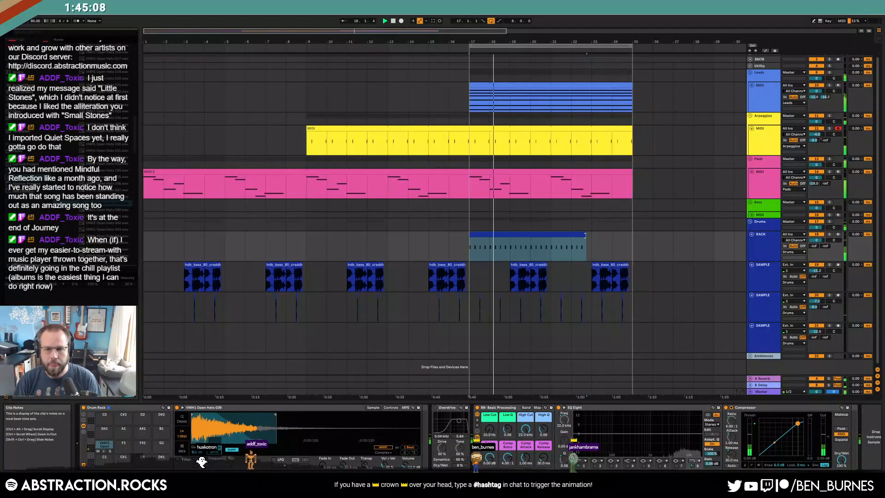
pyautogui.moveTo(584, 235); pyautogui.dragTo(632, 235)
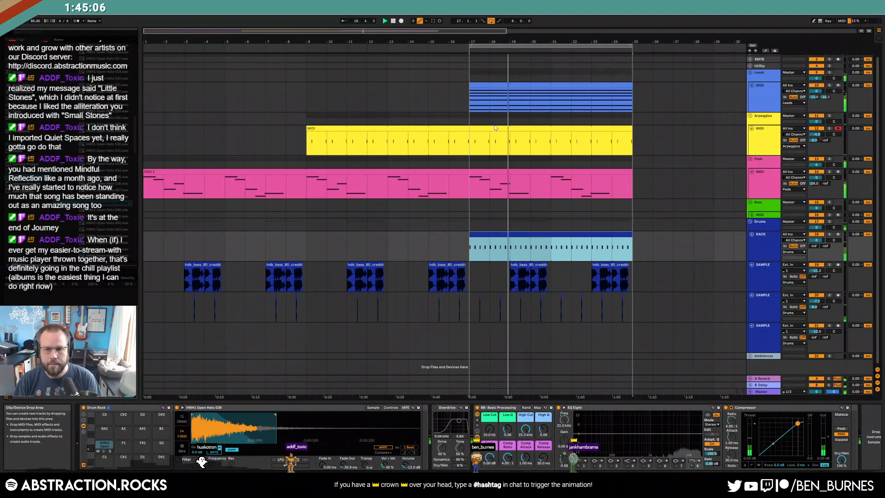
# - Shorten the VMH1 Open Hats 039 sample further by moving its end point earlier
pyautogui.doubleClick(495, 128)
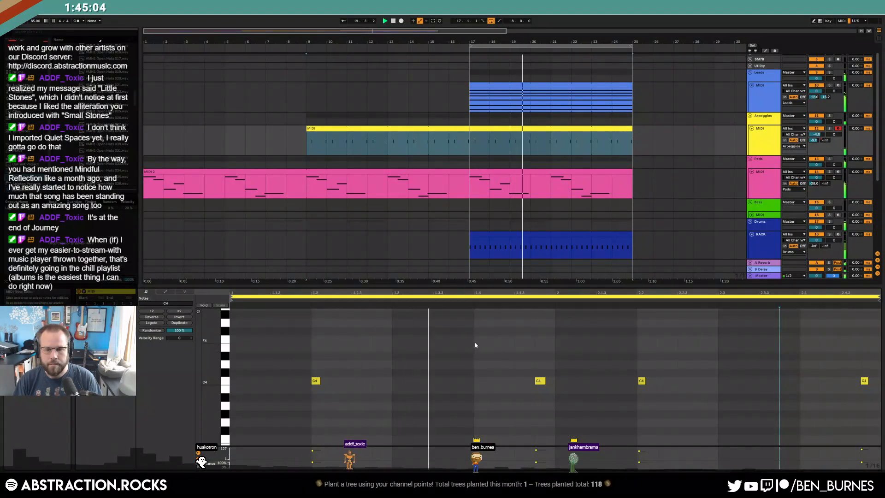
pyautogui.hotkey('shift', 'Tab')
pyautogui.click(543, 240)
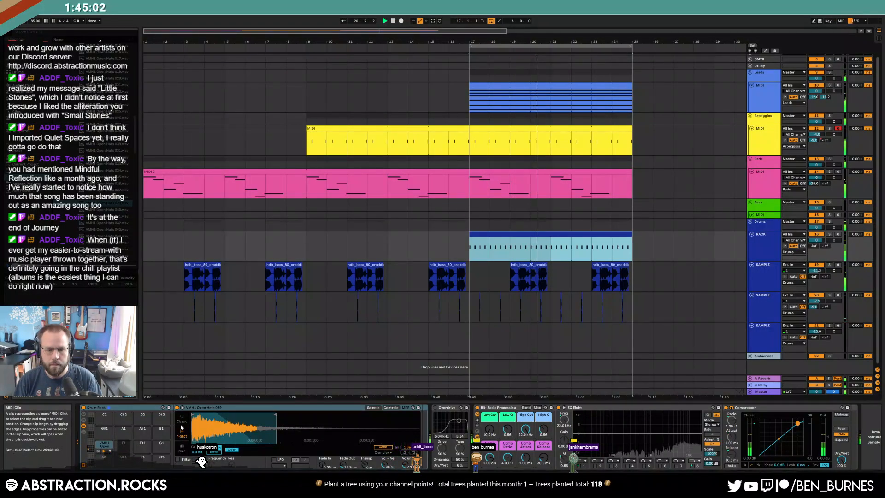
pyautogui.moveTo(276, 415); pyautogui.dragTo(267, 414)
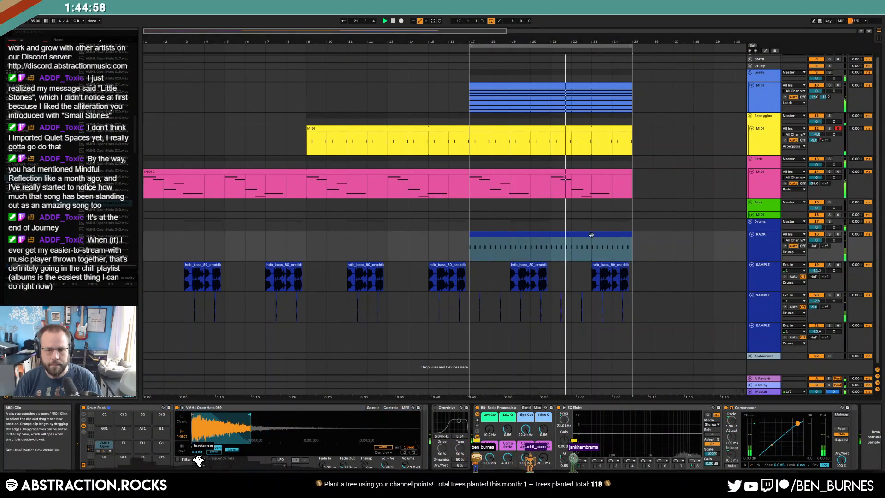
# - Select all the E1 notes in the open hat clip, lower their velocity and hide the chance lane
pyautogui.click(577, 258)
pyautogui.doubleClick(577, 258)
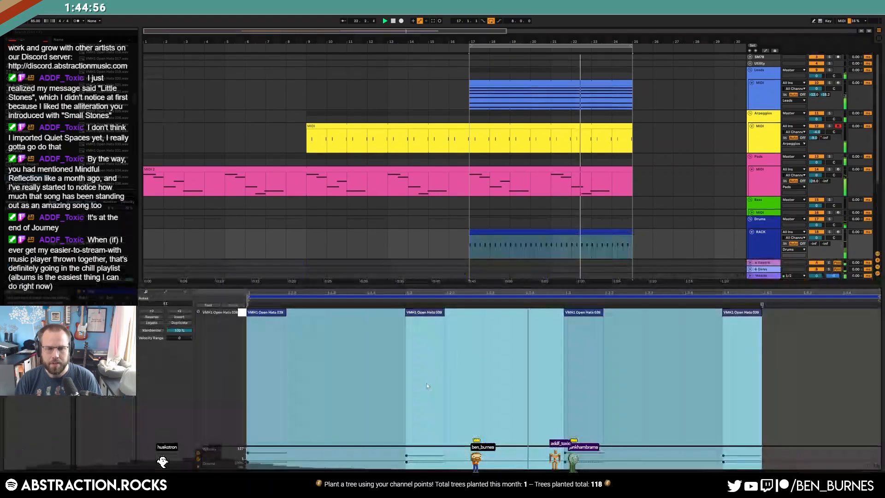
pyautogui.click(237, 313)
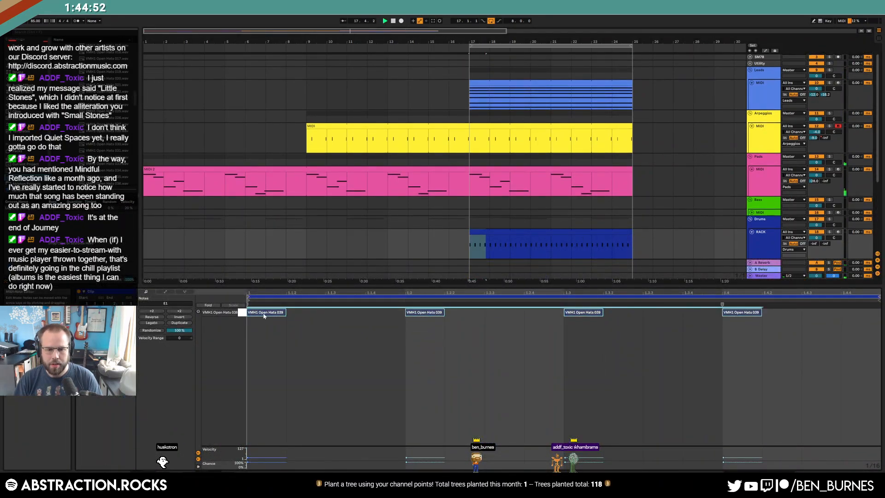
pyautogui.click(198, 459)
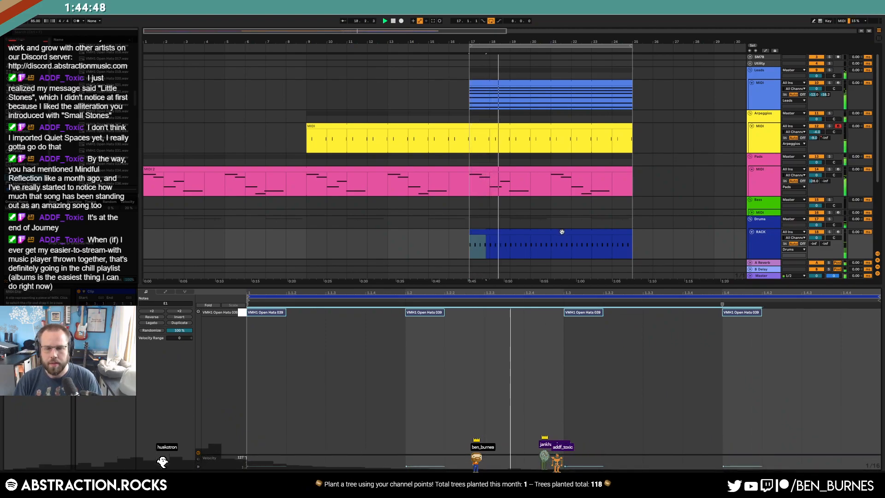
# - Add another SAMPLE audio track directly below the bass sample track and unfold it
pyautogui.click(751, 231)
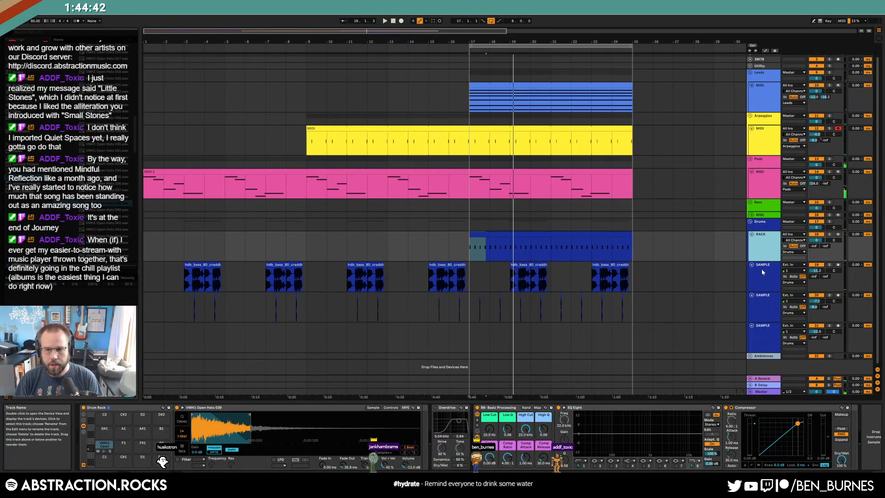
pyautogui.hotkey('ctrl', 'shift', 't')
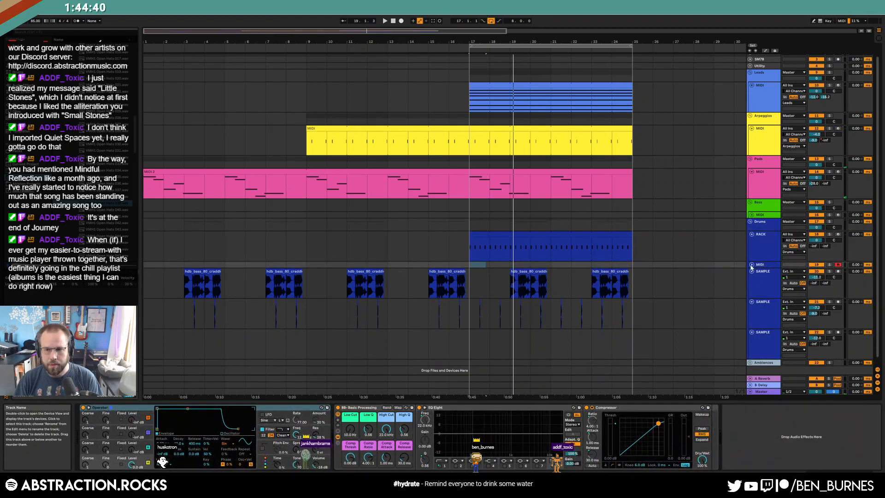
pyautogui.press('Delete')
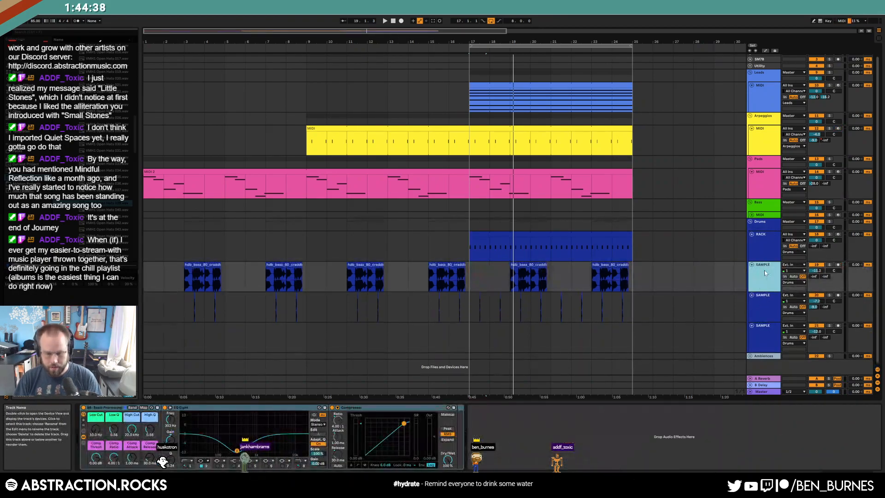
pyautogui.click(751, 296)
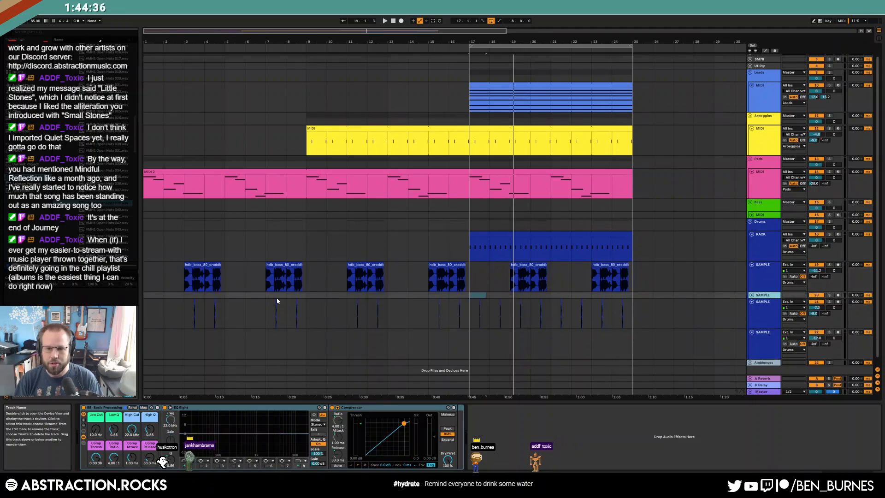
pyautogui.click(752, 295)
# - Switch to Splice and audition the drum loops in the "minimal drum" search results
pyautogui.click(226, 488)
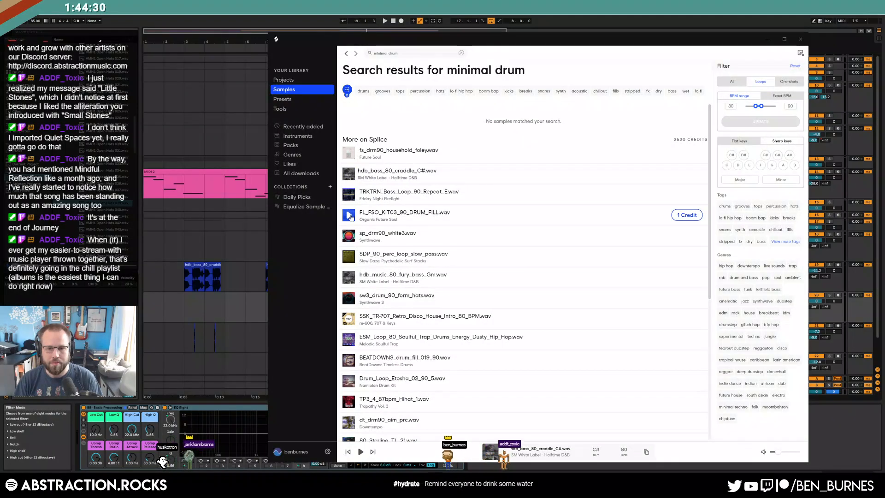
pyautogui.scroll(-3, 343, 209)
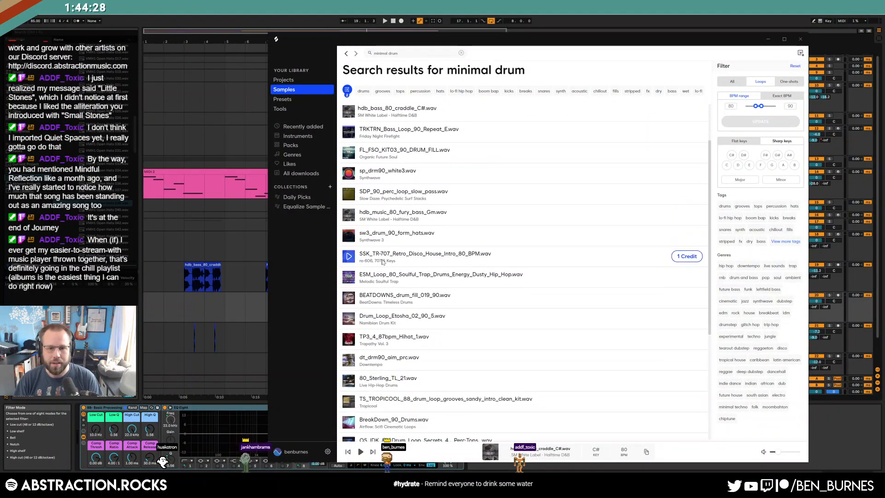
pyautogui.click(349, 229)
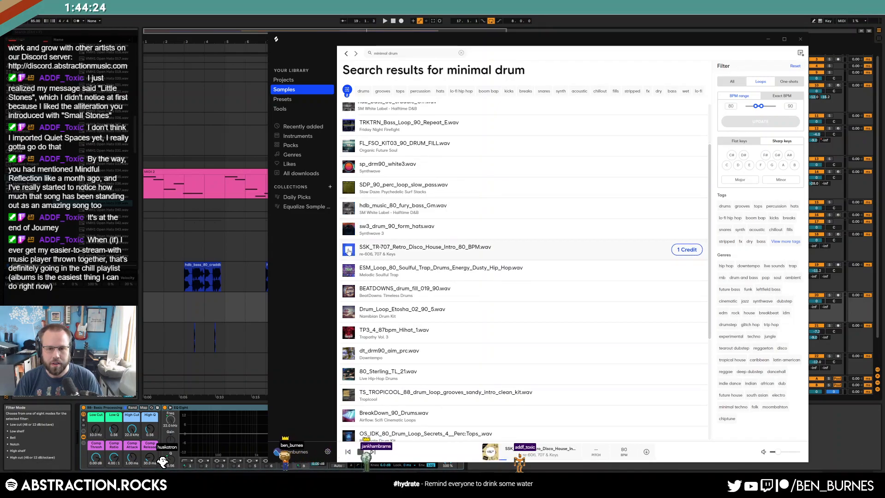
pyautogui.click(349, 270)
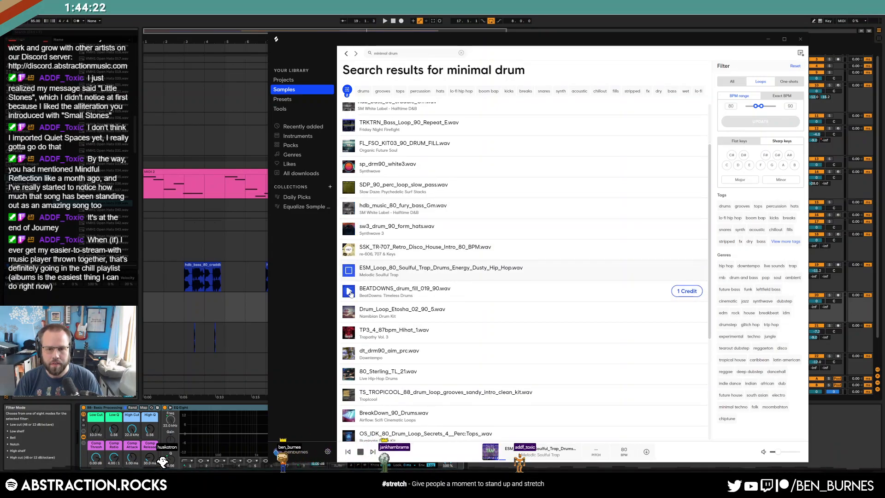
pyautogui.click(349, 312)
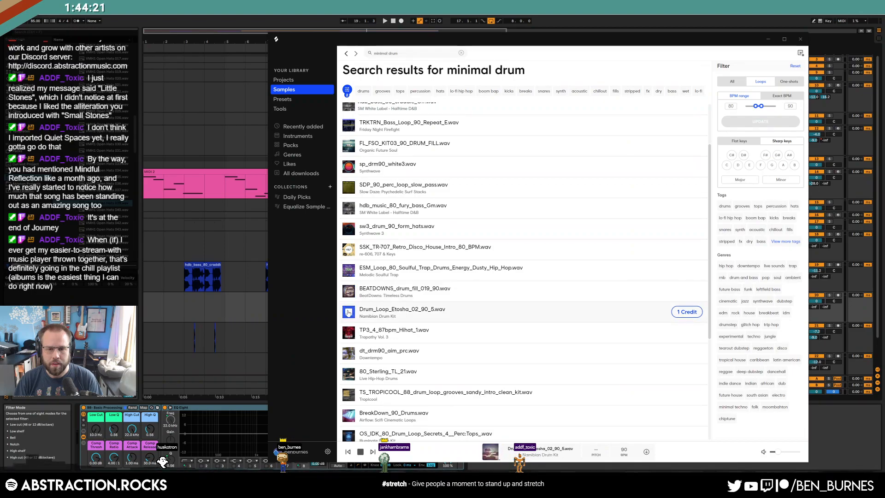
pyautogui.click(348, 333)
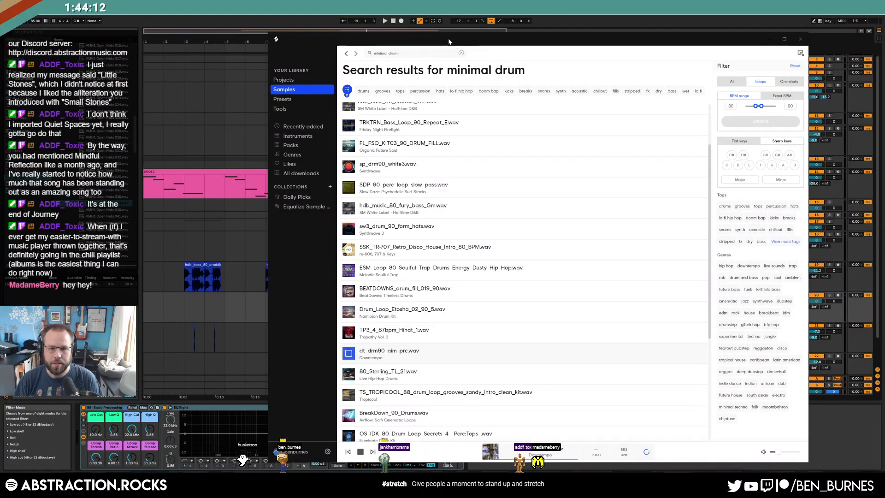
# - Place dt_drm90_aim_prc.wav from Splice at bar 19 on the new SAMPLE track and open the clip
pyautogui.moveTo(448, 42); pyautogui.dragTo(658, 40)
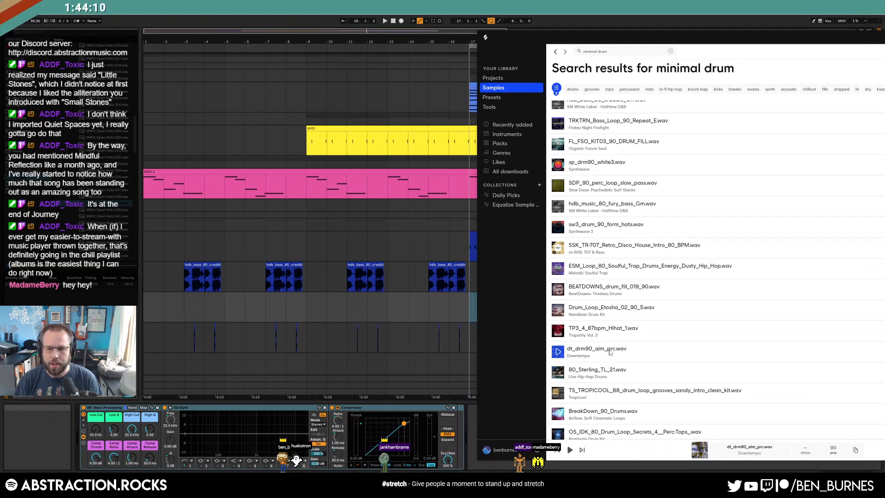
pyautogui.moveTo(610, 353); pyautogui.dragTo(527, 294)
pyautogui.doubleClick(528, 295)
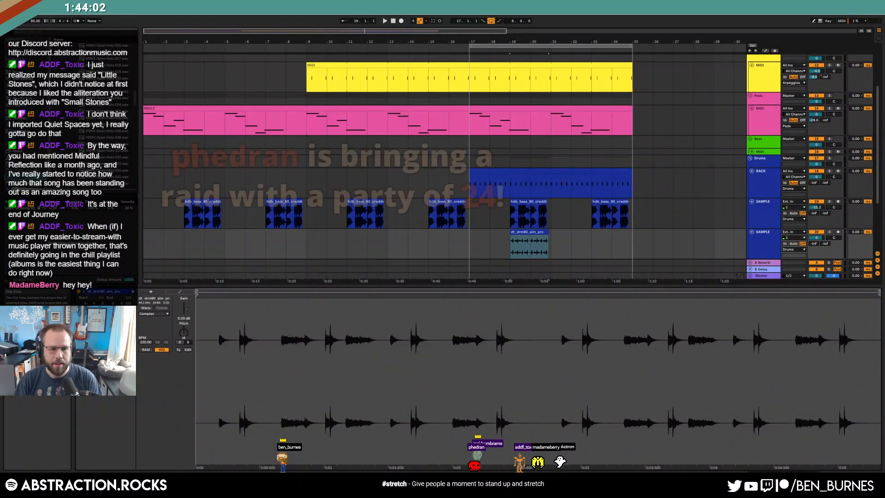
# - Turn on Warp for the dt_drm90_aim_prc clip and set its original tempo to 90 BPM
pyautogui.click(145, 307)
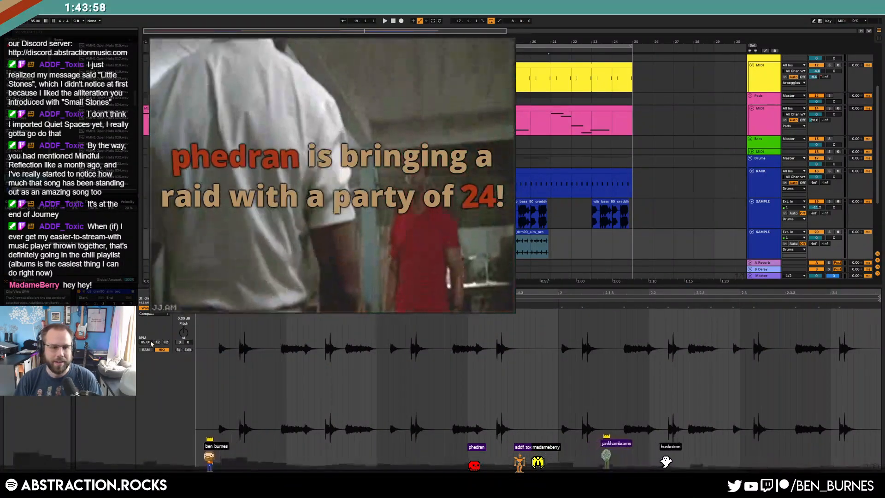
pyautogui.click(146, 342)
pyautogui.write('90')
pyautogui.press('Return')
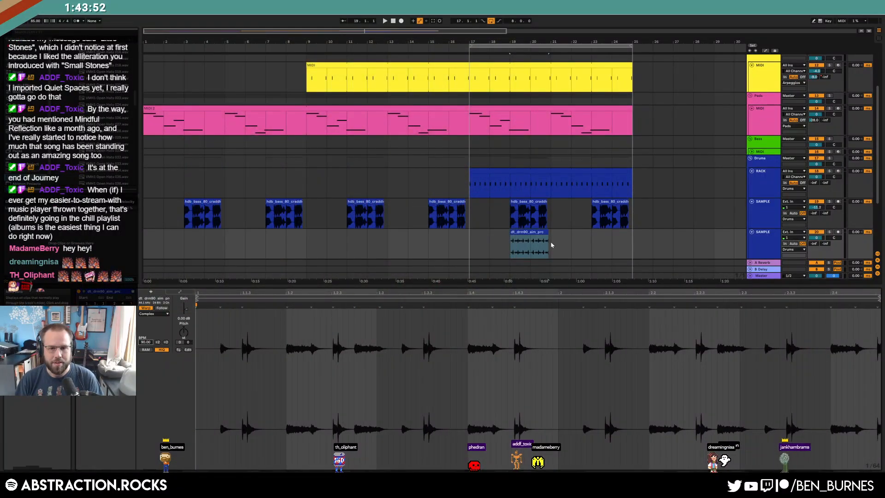
# - Try to extend the end of the dt_drm90_aim_prc clip to bar 21
pyautogui.moveTo(548, 235); pyautogui.dragTo(552, 234)
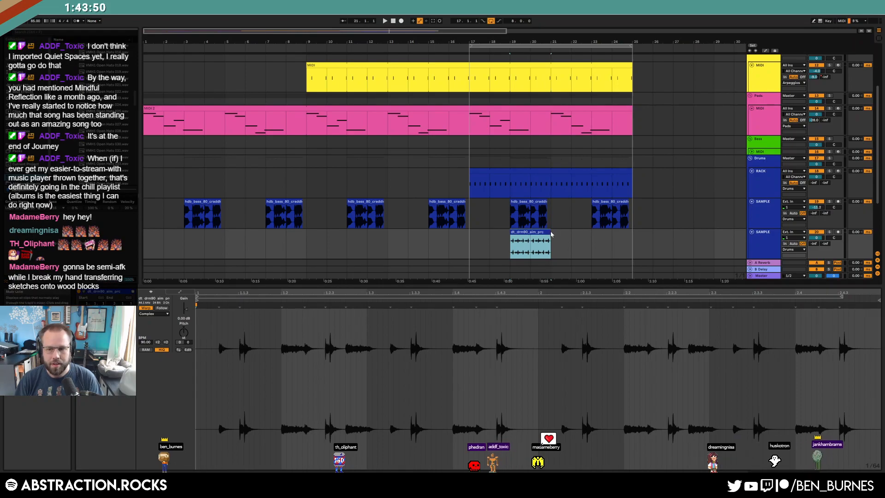
pyautogui.scroll(5, 552, 234)
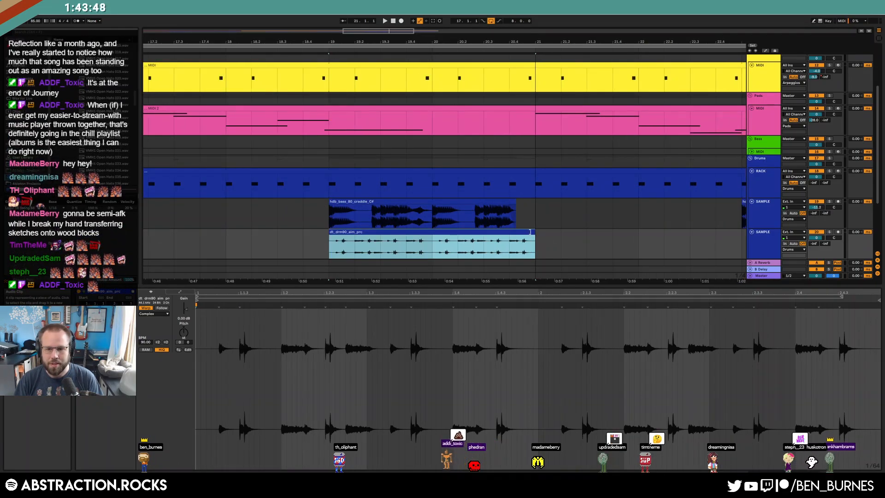
pyautogui.scroll(4, 534, 232)
# - Duplicate bars 17 to 21 of the new SAMPLE track so the percussion loop repeats at bar 23
pyautogui.scroll(-8, 516, 234)
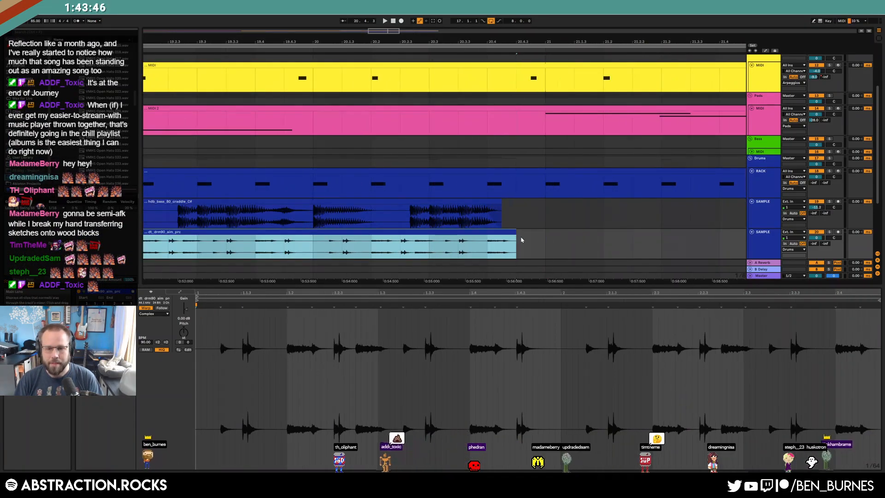
pyautogui.click(525, 241)
pyautogui.moveTo(525, 240); pyautogui.dragTo(348, 240)
pyautogui.hotkey('ctrl', 'd')
pyautogui.hotkey('shift', 'Tab')
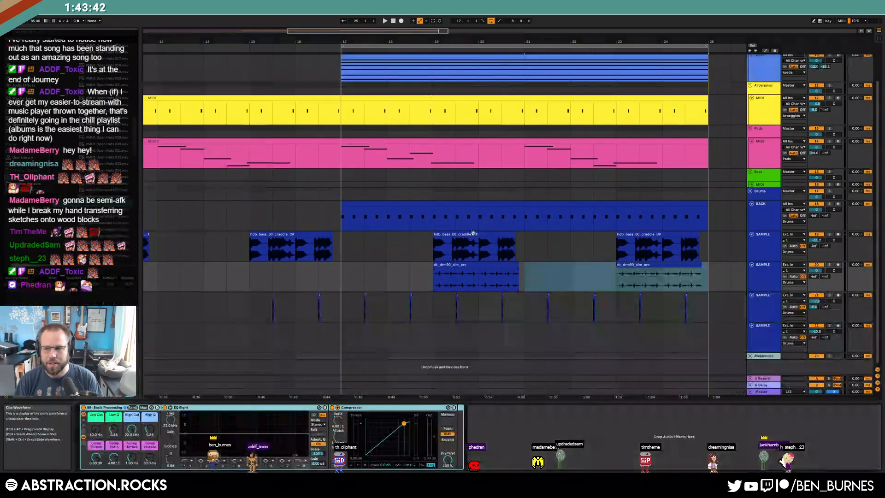
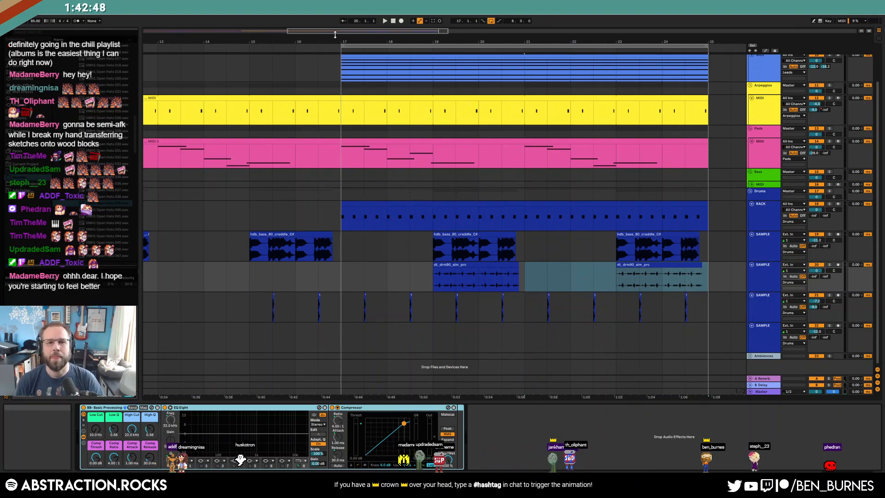
# - Show the whole arrangement and play the song from its beginning
pyautogui.moveTo(338, 33); pyautogui.dragTo(346, 23)
pyautogui.click(393, 22)
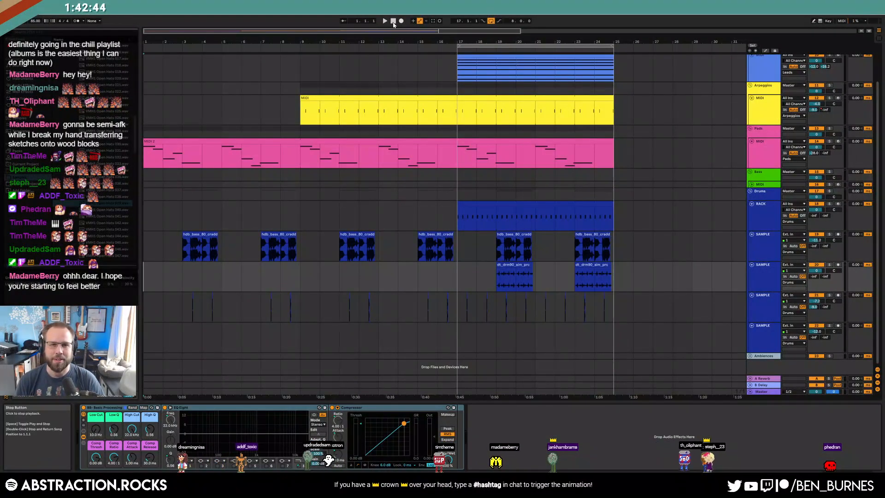
pyautogui.press('space')
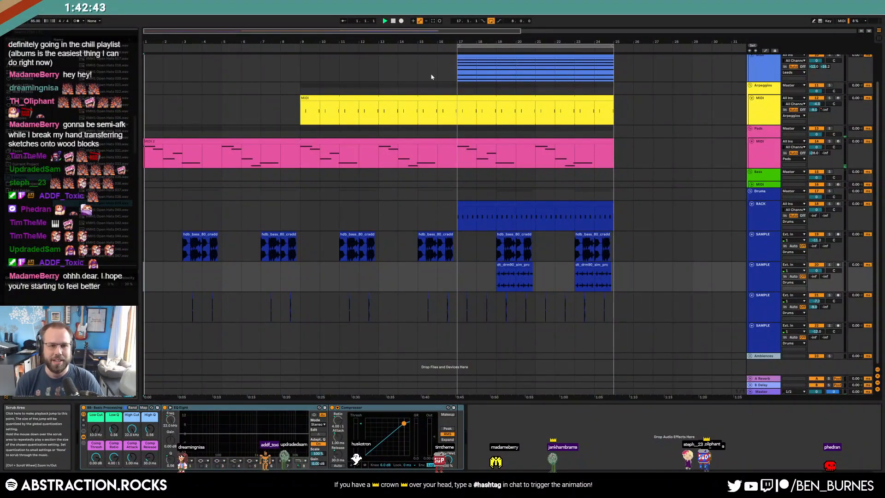
# - Copy two bars of the open hat pattern to bar 11 and bar 15, extending the second copy to bar 25
pyautogui.click(471, 204)
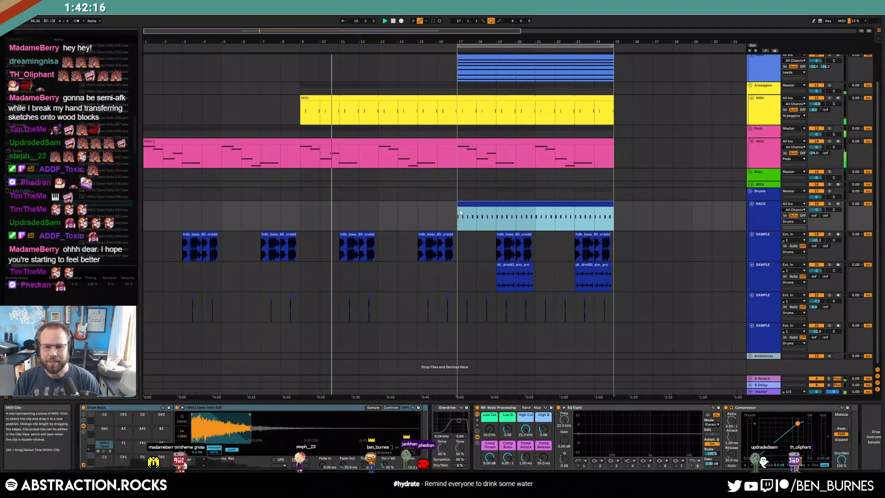
pyautogui.click(474, 222)
pyautogui.moveTo(474, 222); pyautogui.dragTo(476, 222)
pyautogui.hotkey('ctrl', 'c')
pyautogui.click(338, 223)
pyautogui.hotkey('ctrl', 'v')
pyautogui.moveTo(358, 204); pyautogui.dragTo(612, 205)
pyautogui.hotkey('shift', 'Tab')
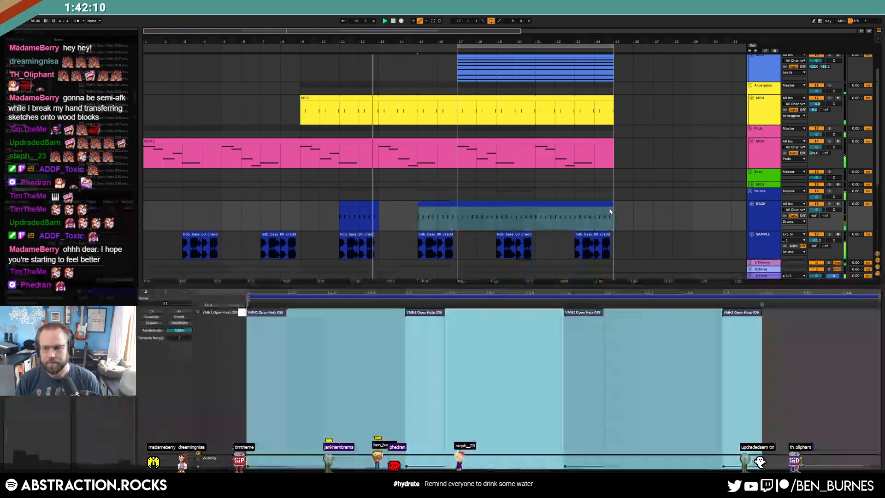
pyautogui.hotkey('shift', 'Tab')
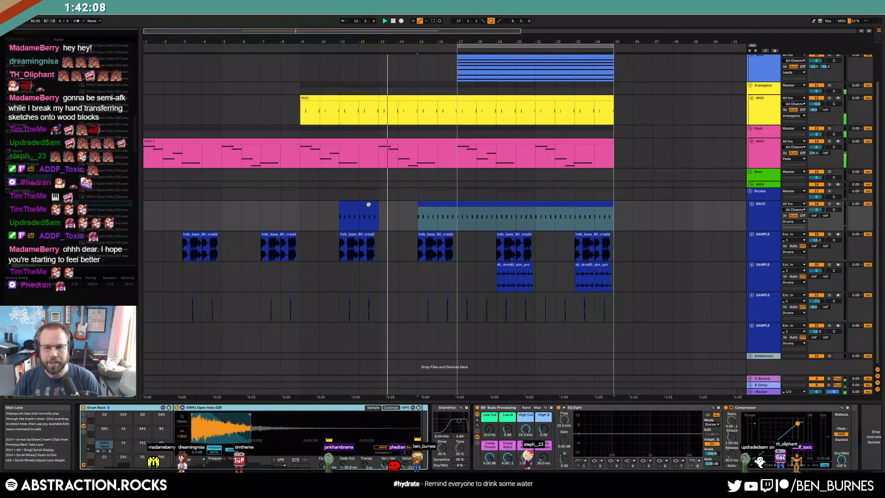
# - Add two extra open hat notes in triplet spacing after the fourth beat of the bar 11 clip
pyautogui.doubleClick(347, 205)
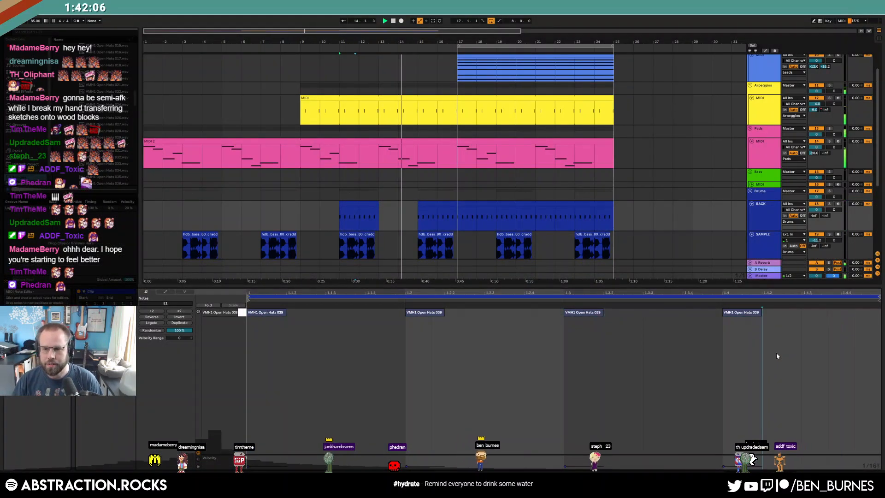
pyautogui.moveTo(758, 314); pyautogui.dragTo(858, 323)
pyautogui.moveTo(792, 312); pyautogui.dragTo(833, 315)
pyautogui.click(792, 314)
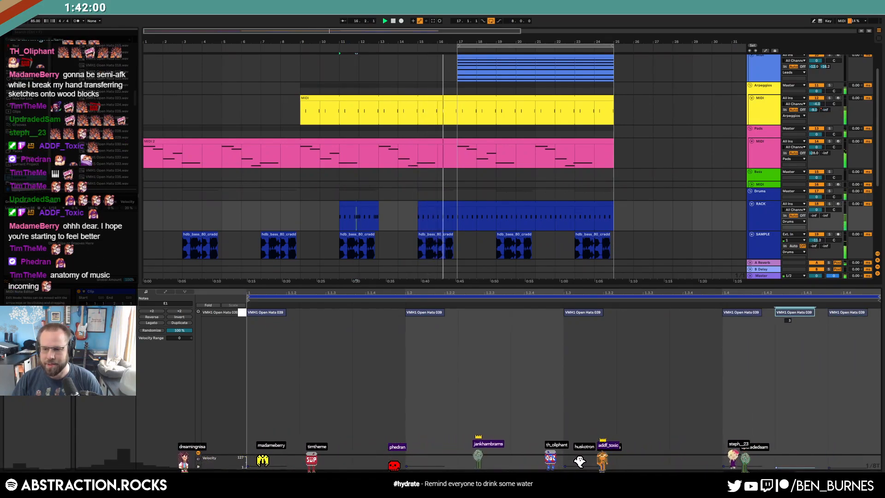
# - Extend the open hat clip at bar 15 so it repeats up to bar 25
pyautogui.click(423, 204)
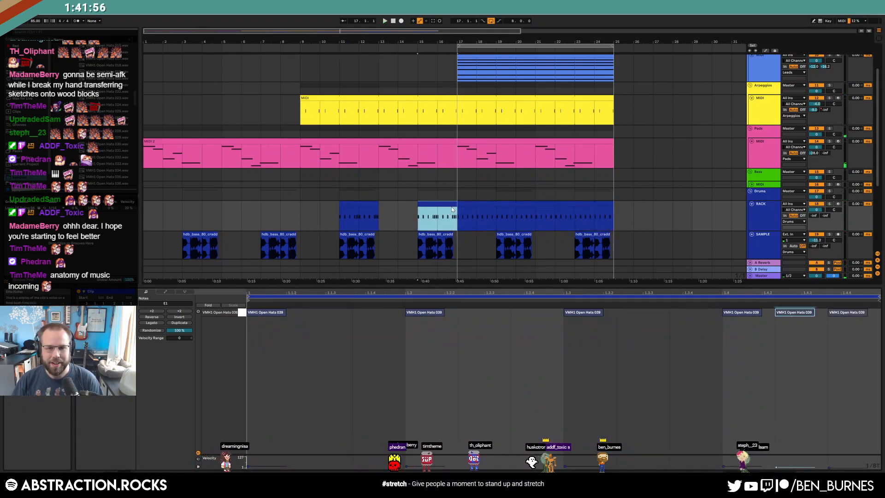
pyautogui.moveTo(469, 207); pyautogui.dragTo(616, 203)
pyautogui.hotkey('shift', 'Tab')
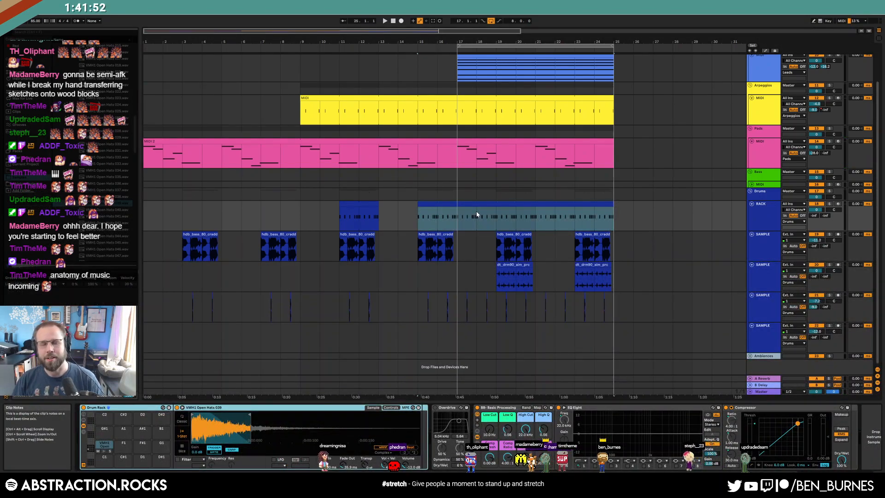
# - Play the arrangement from bar 15 to hear the open hat pattern with its triplet notes
pyautogui.click(338, 215)
pyautogui.click(416, 213)
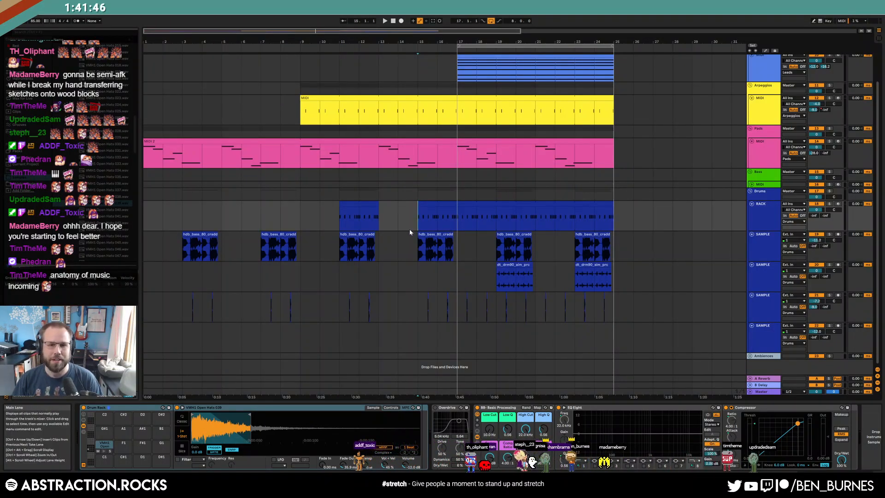
pyautogui.press('space')
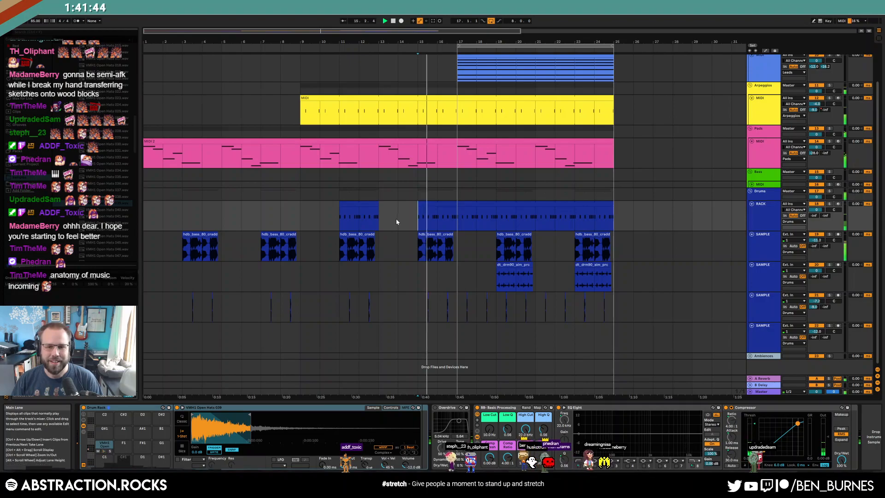
# - Delete the two extra triplet notes from the first bar of the open hat clip at bar 11
pyautogui.click(358, 204)
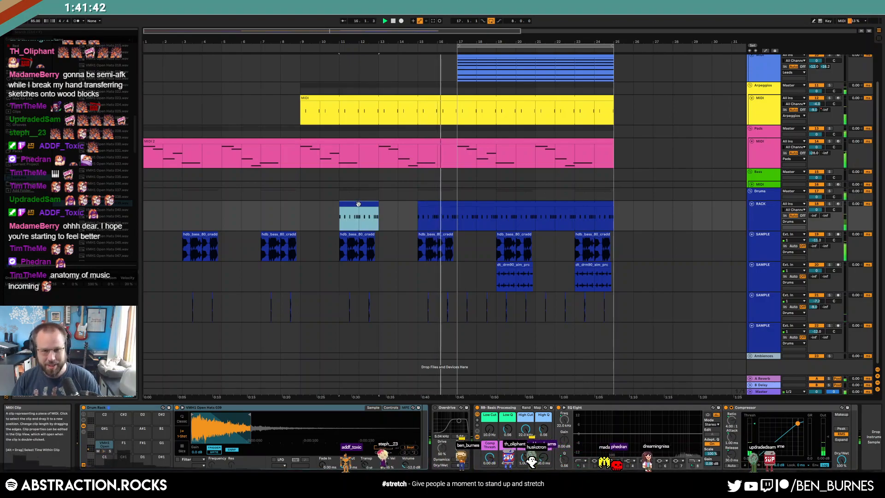
pyautogui.doubleClick(358, 204)
pyautogui.moveTo(519, 328); pyautogui.dragTo(545, 310)
pyautogui.press('Delete')
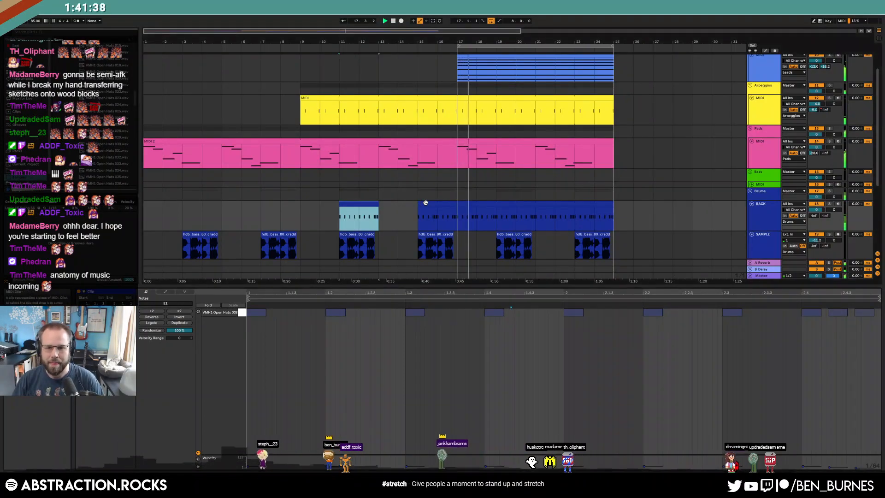
# - Copy the edited open hat clip to bar 15 and extend it to bar 25
pyautogui.click(422, 205)
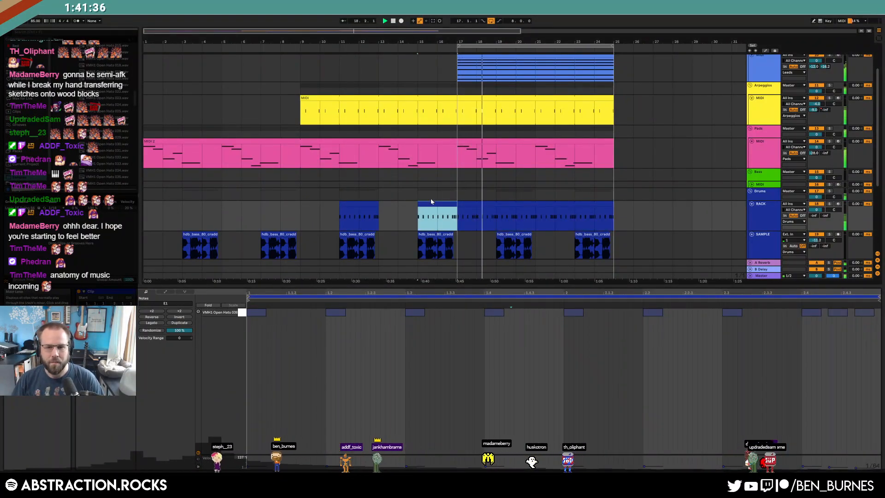
pyautogui.moveTo(454, 205); pyautogui.dragTo(616, 216)
pyautogui.hotkey('shift', 'Tab')
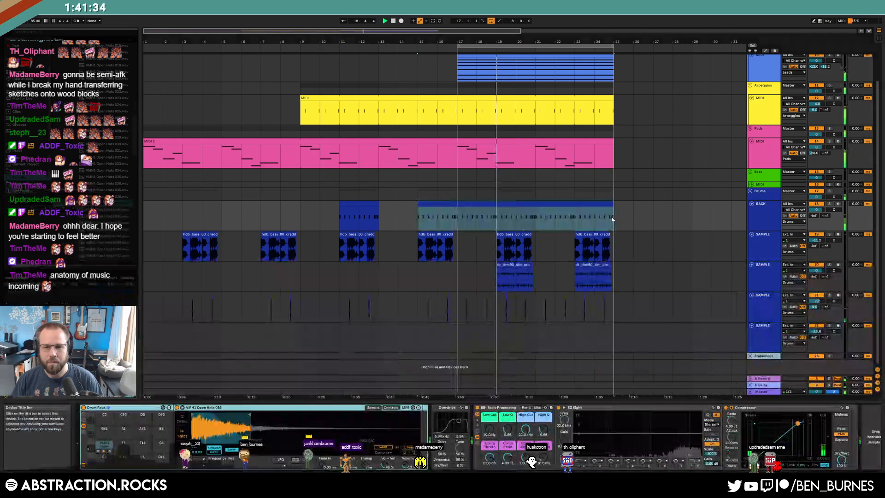
# - Lower the volume of the percussion loop track and extend its clip at bar 19 to bar 21
pyautogui.click(522, 263)
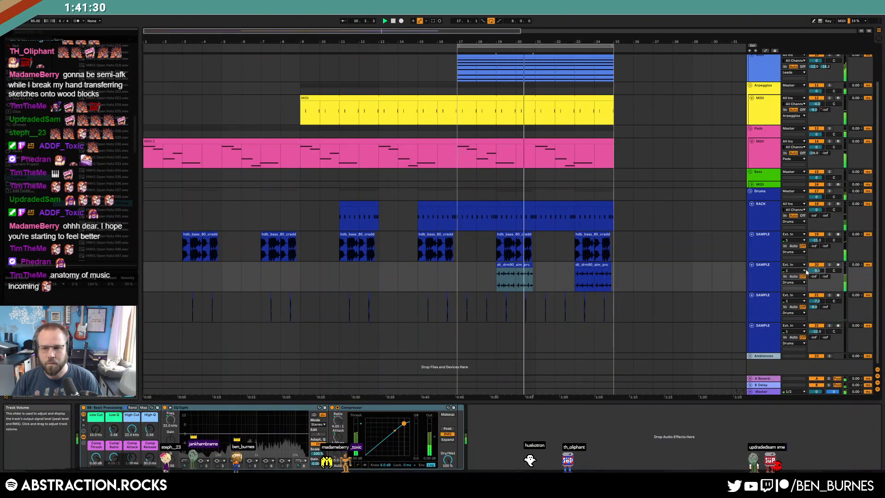
pyautogui.click(759, 275)
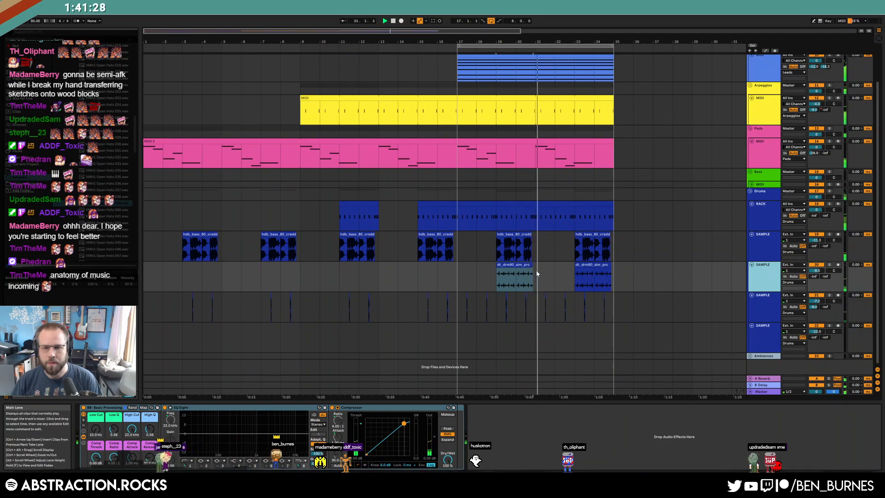
pyautogui.moveTo(533, 270); pyautogui.dragTo(535, 269)
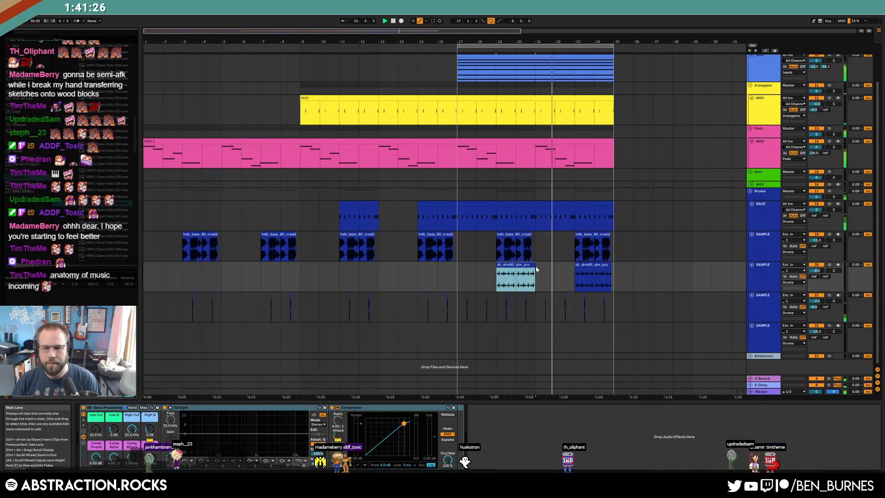
# - Raise the percussion loop track's reverb send to -27.0 and extend its clip at bar 23 to bar 25
pyautogui.moveTo(814, 276); pyautogui.dragTo(813, 263)
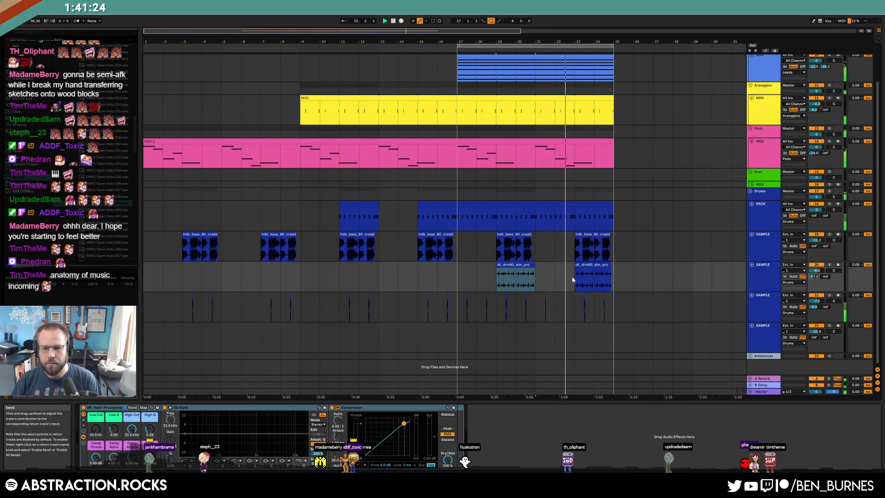
pyautogui.click(592, 280)
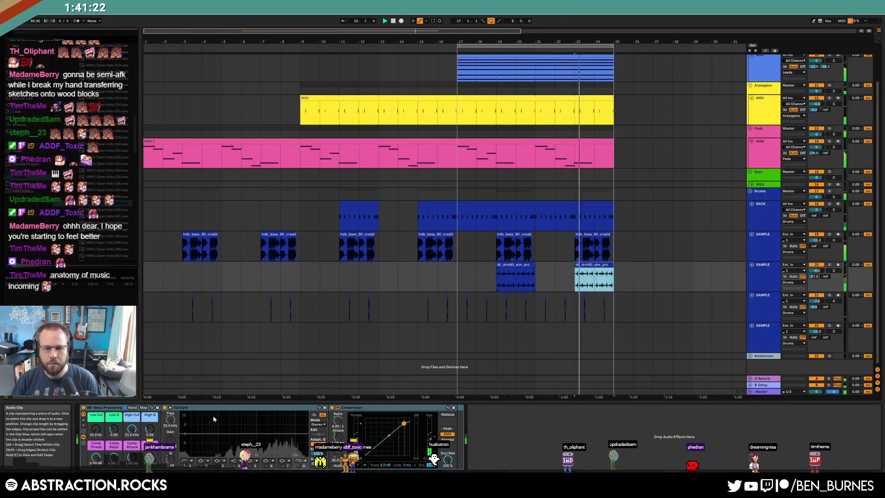
# - Raise the Low Cut of the percussion loop track to 780 Hz and play the song from bar 19
pyautogui.moveTo(132, 429); pyautogui.dragTo(132, 445)
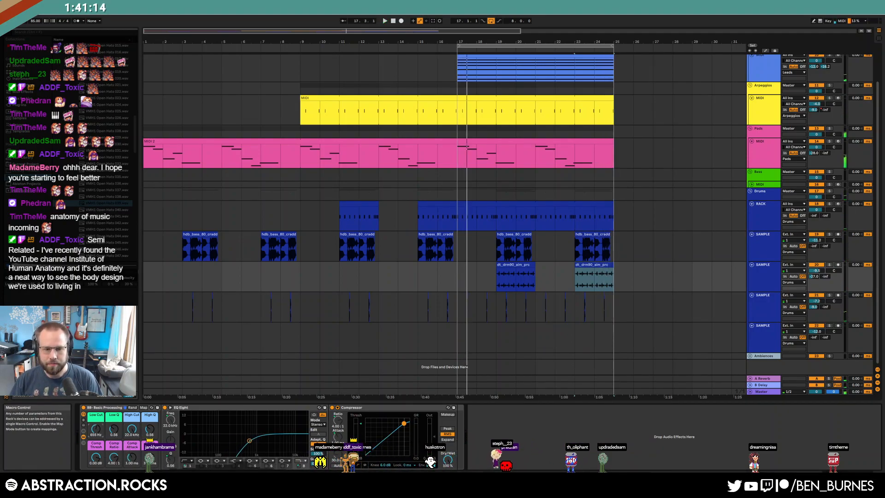
pyautogui.click(458, 273)
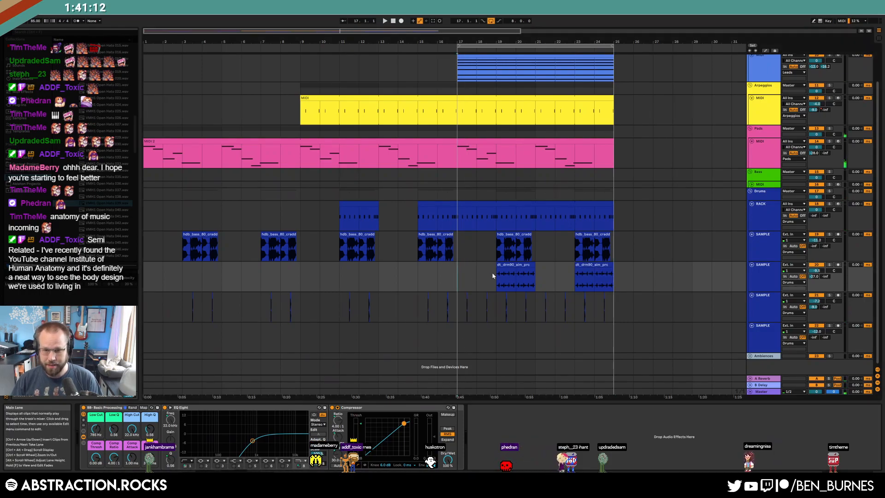
pyautogui.click(498, 276)
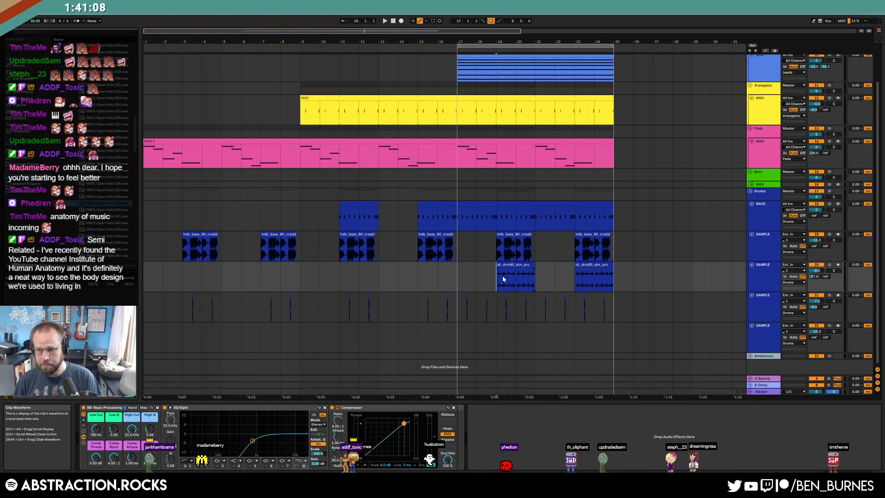
pyautogui.press('space')
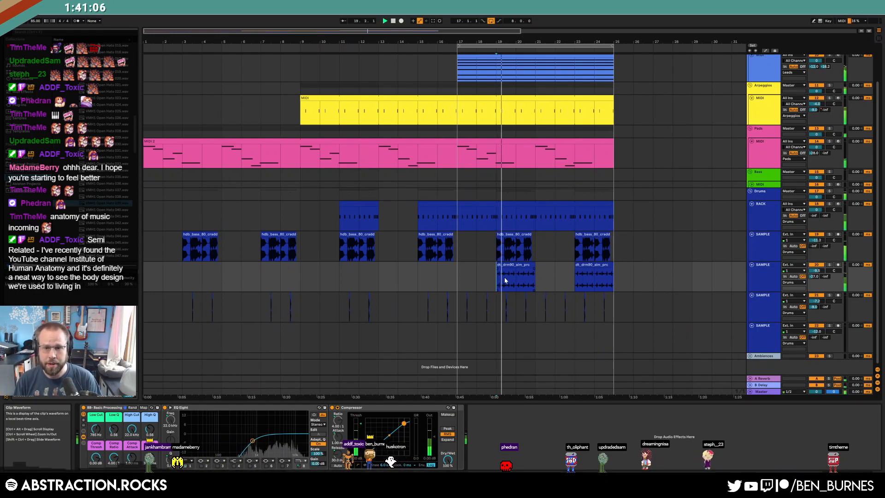
pyautogui.click(505, 272)
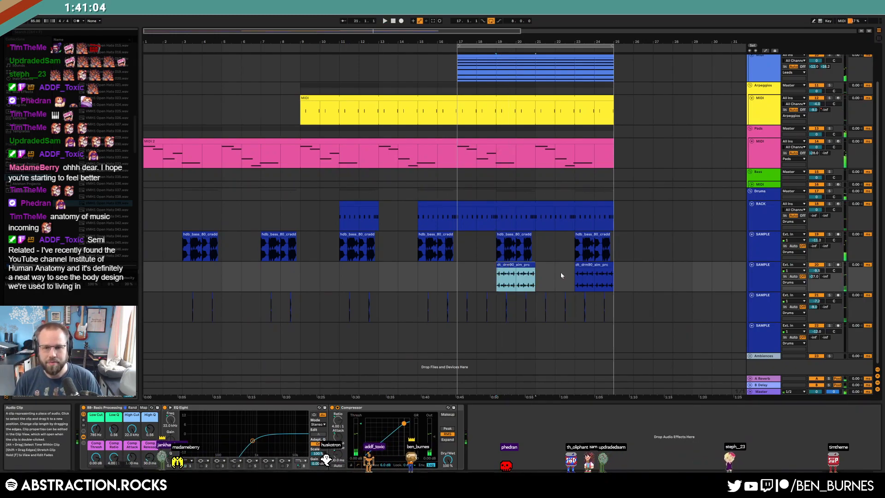
# - Open the Lekko instrument on the lead track and set its Release to 103
pyautogui.scroll(3, 558, 272)
pyautogui.click(522, 103)
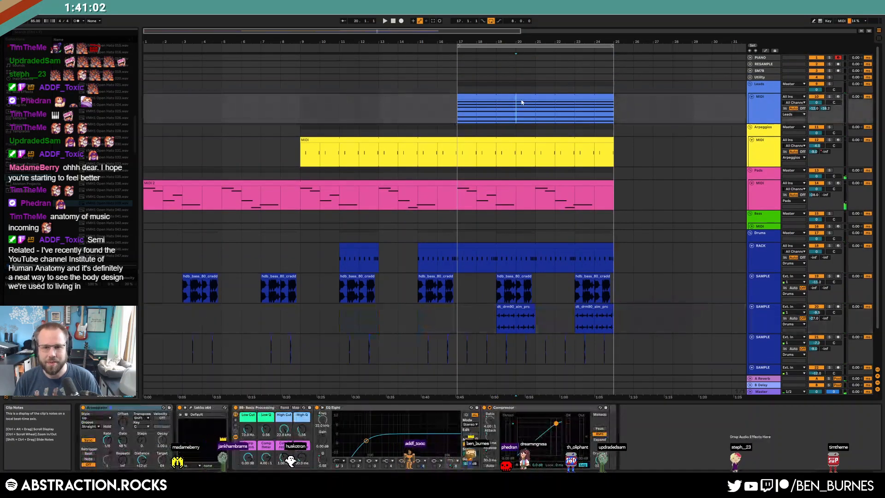
pyautogui.click(521, 96)
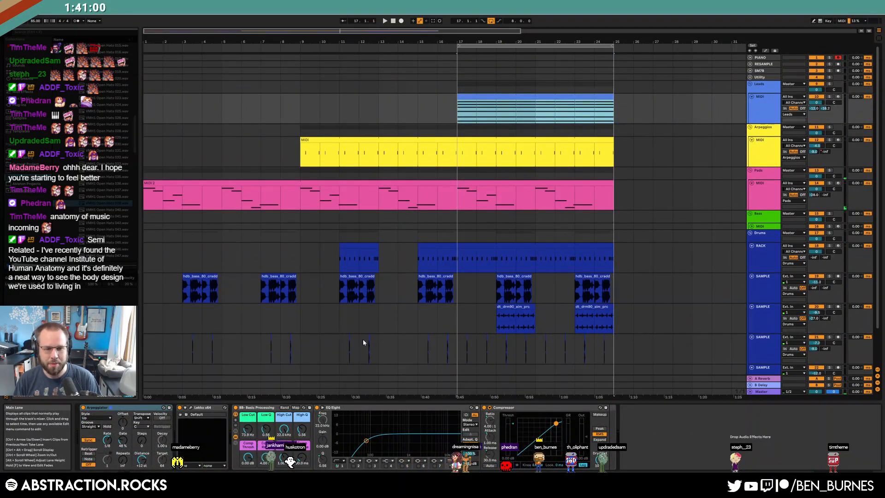
pyautogui.click(185, 407)
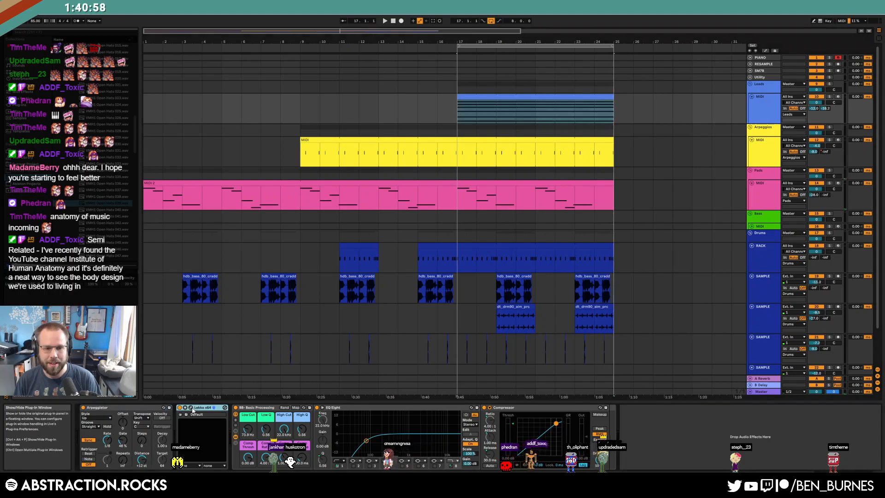
pyautogui.moveTo(626, 116); pyautogui.dragTo(438, 140)
pyautogui.moveTo(295, 228); pyautogui.dragTo(295, 226)
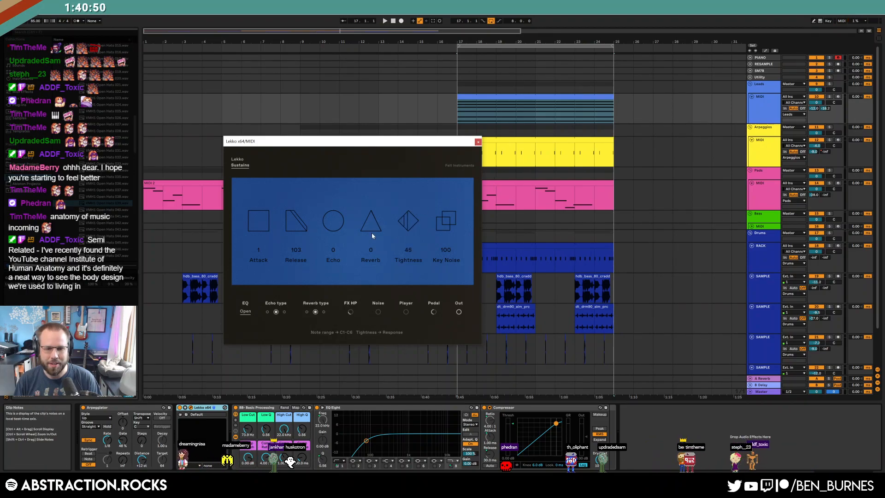
pyautogui.click(478, 142)
# - Look through the browser's device and plug-in folders for an effect for the lead track
pyautogui.click(757, 109)
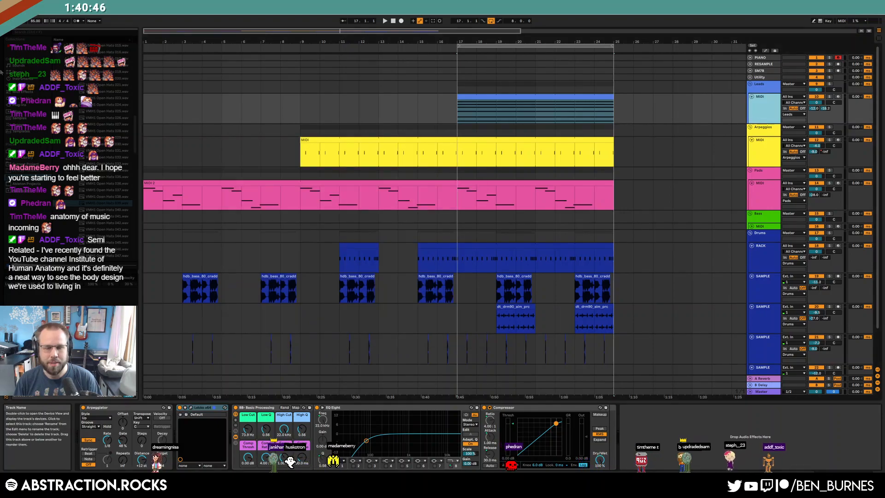
pyautogui.click(26, 104)
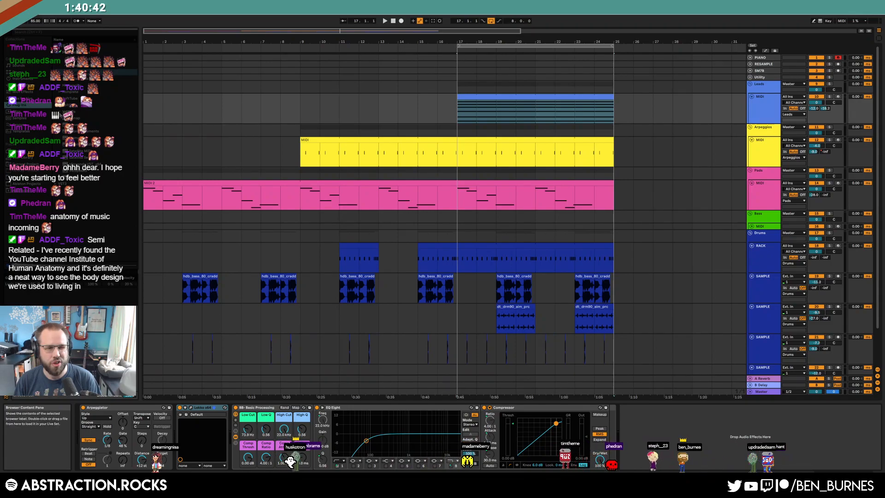
pyautogui.click(55, 45)
pyautogui.click(55, 53)
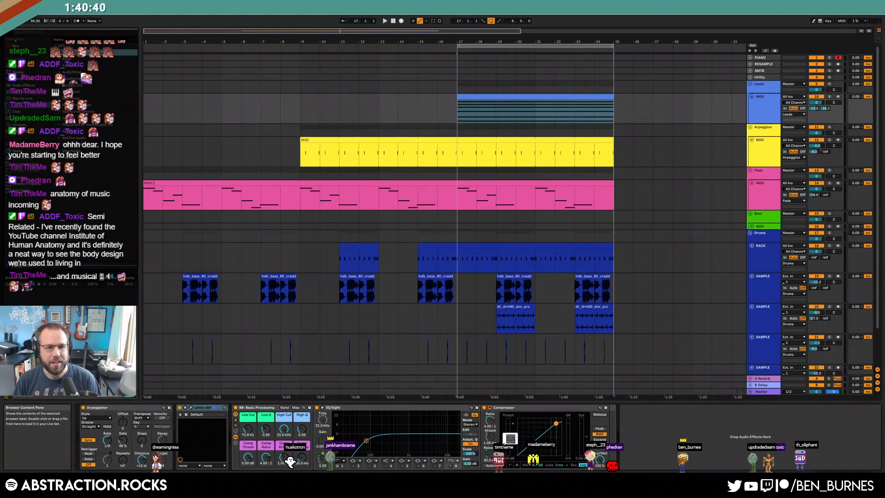
pyautogui.click(63, 79)
pyautogui.click(63, 85)
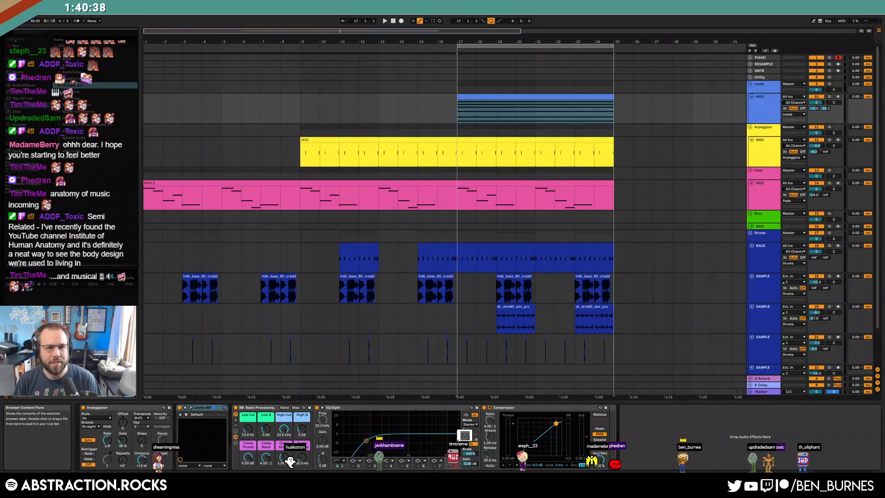
pyautogui.click(60, 92)
pyautogui.click(60, 98)
pyautogui.click(60, 105)
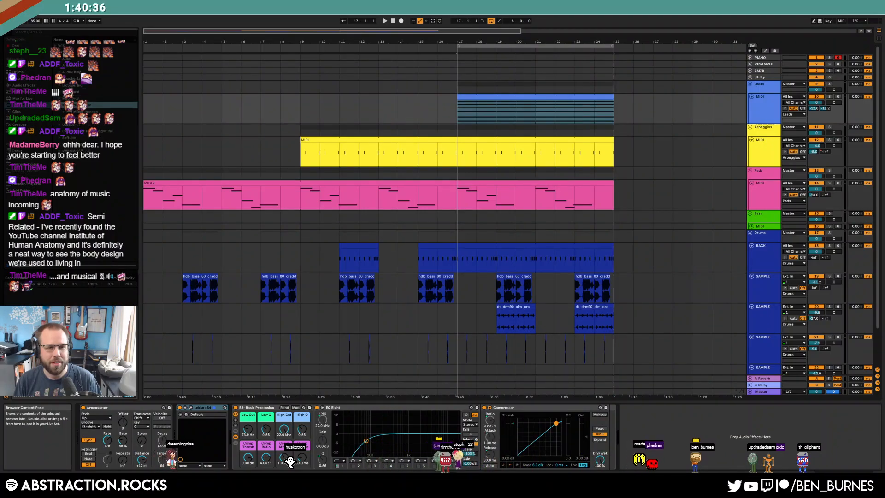
pyautogui.click(60, 111)
pyautogui.click(60, 117)
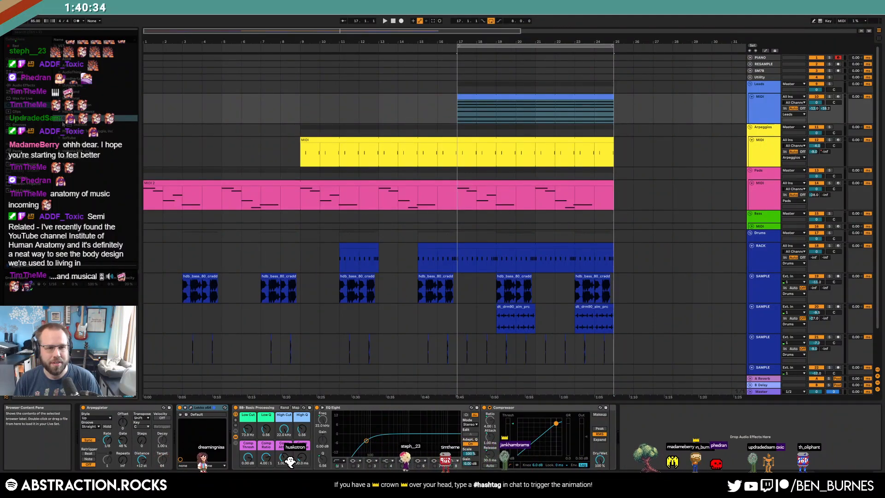
pyautogui.click(60, 118)
pyautogui.click(60, 125)
pyautogui.click(60, 125)
pyautogui.click(60, 65)
pyautogui.click(68, 72)
pyautogui.press('Down')
pyautogui.press('Right')
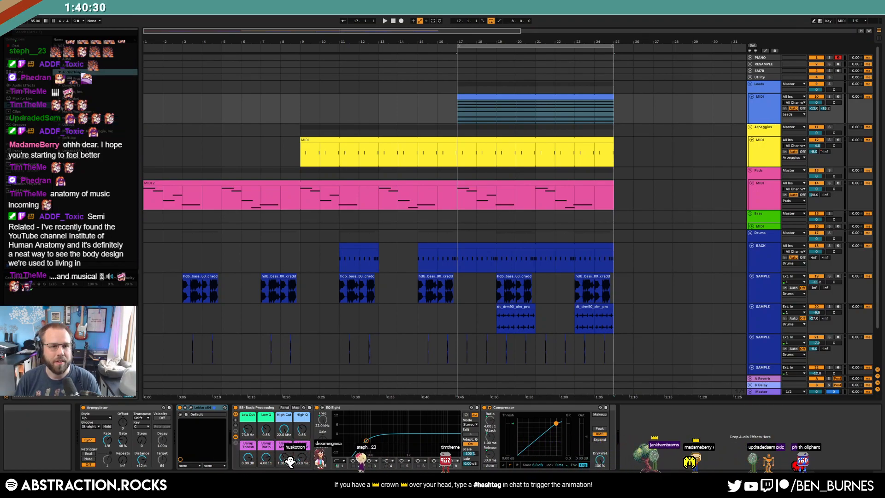
pyautogui.click(60, 60)
pyautogui.click(69, 85)
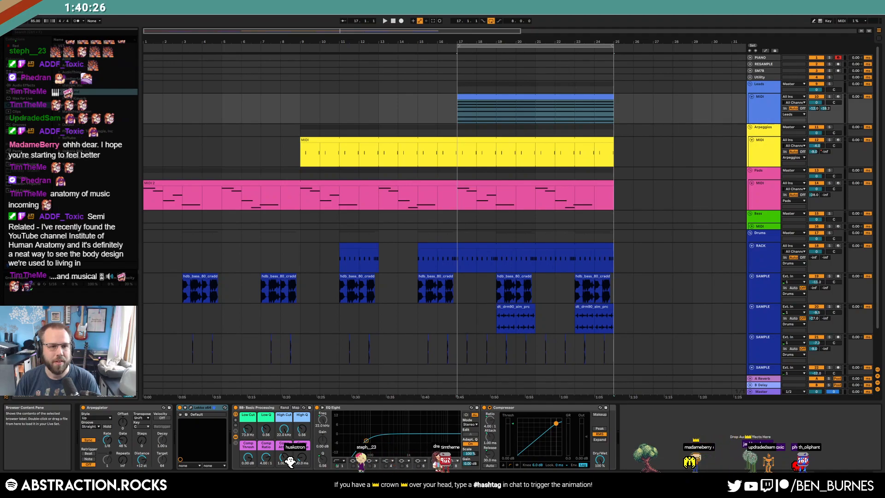
# - Try a browser search for "dam", and insert a plug-in from the browser list right after Lekko on the lead track
pyautogui.click(61, 32)
pyautogui.write('dam')
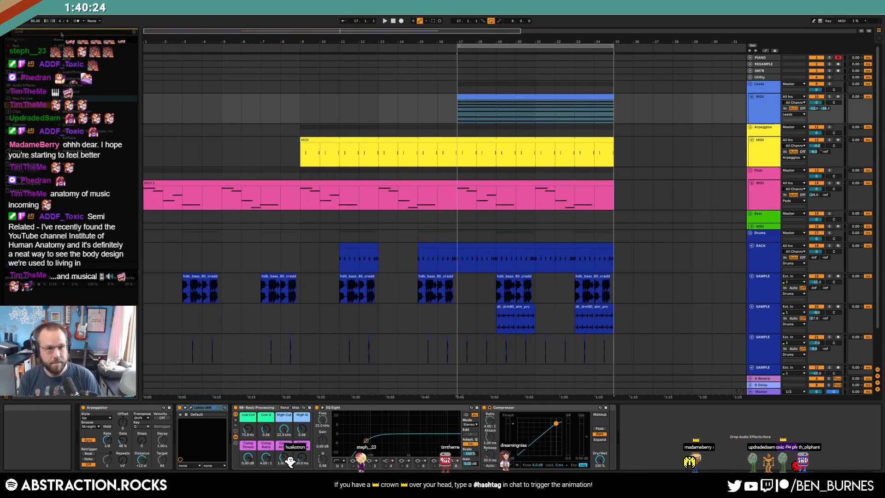
pyautogui.press('BackSpace')
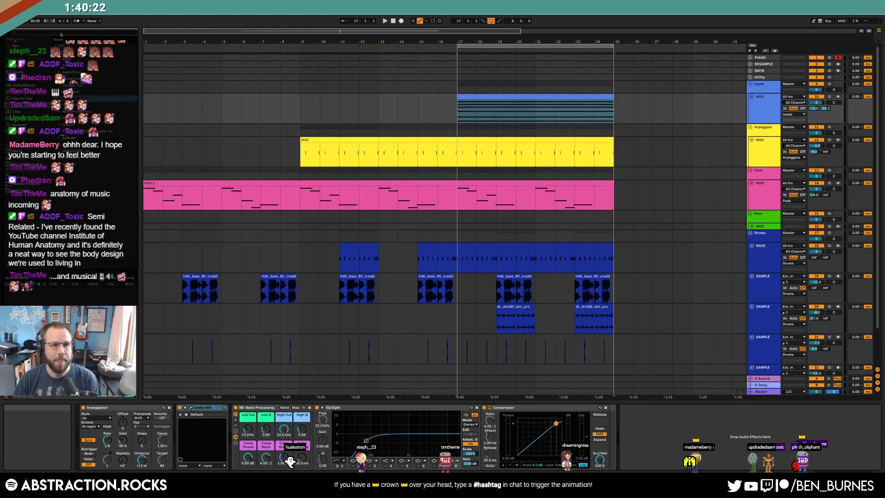
pyautogui.click(67, 164)
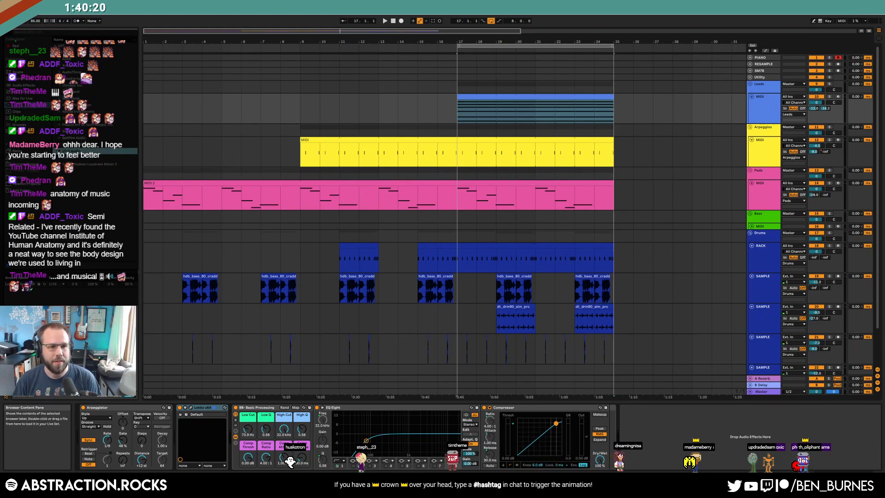
pyautogui.click(59, 145)
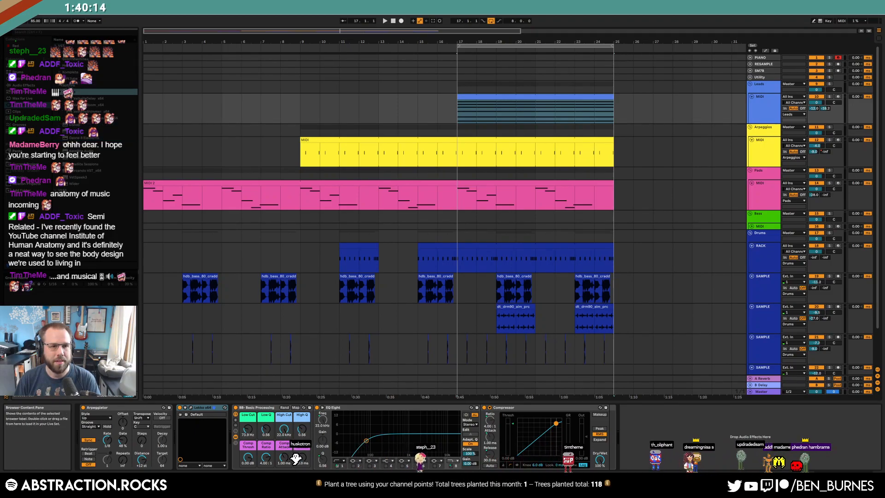
pyautogui.moveTo(78, 73); pyautogui.dragTo(232, 422)
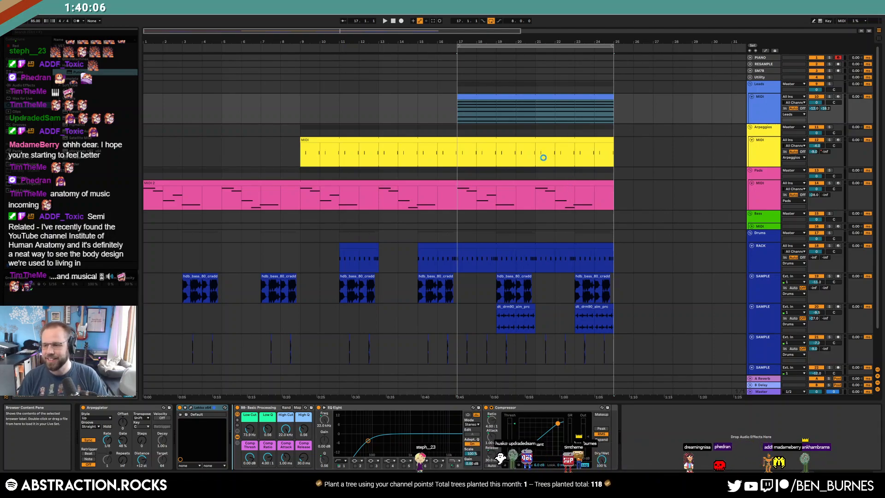
# - Load the FX preset "Destroyed In My Vacuum" in the Punish plug-in on the lead track
pyautogui.moveTo(380, 153); pyautogui.dragTo(243, 112)
pyautogui.click(279, 116)
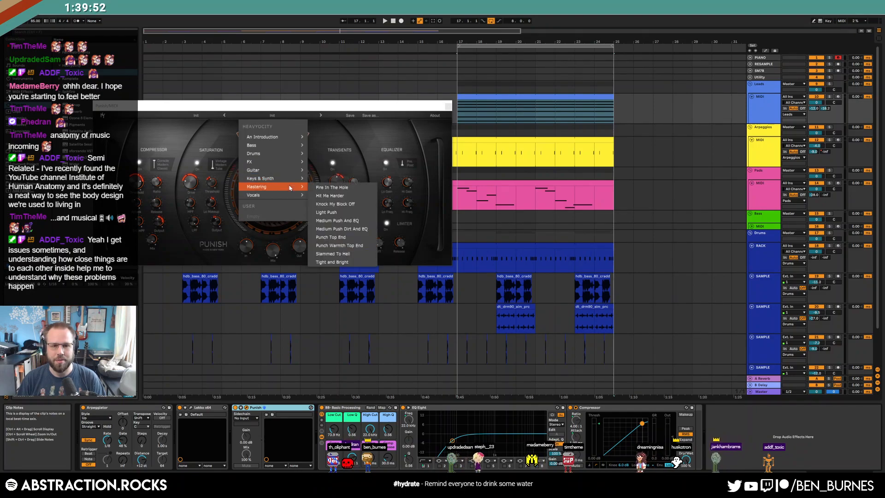
pyautogui.moveTo(288, 183)
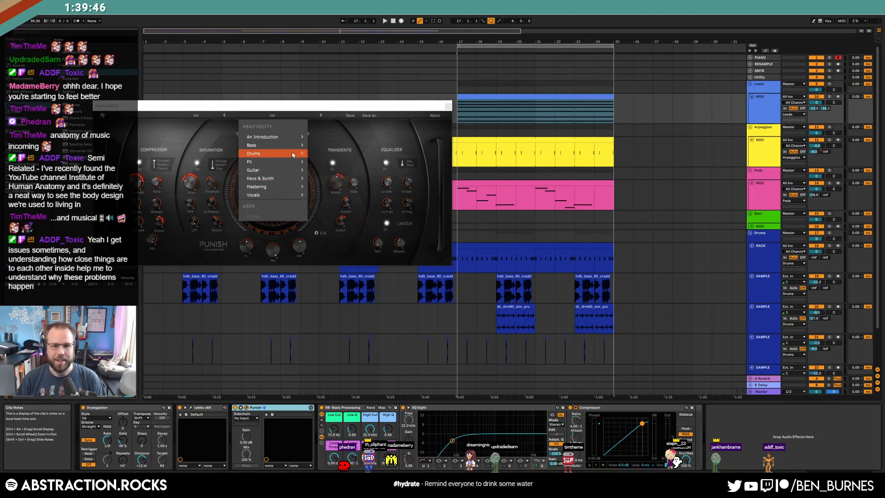
pyautogui.moveTo(290, 160)
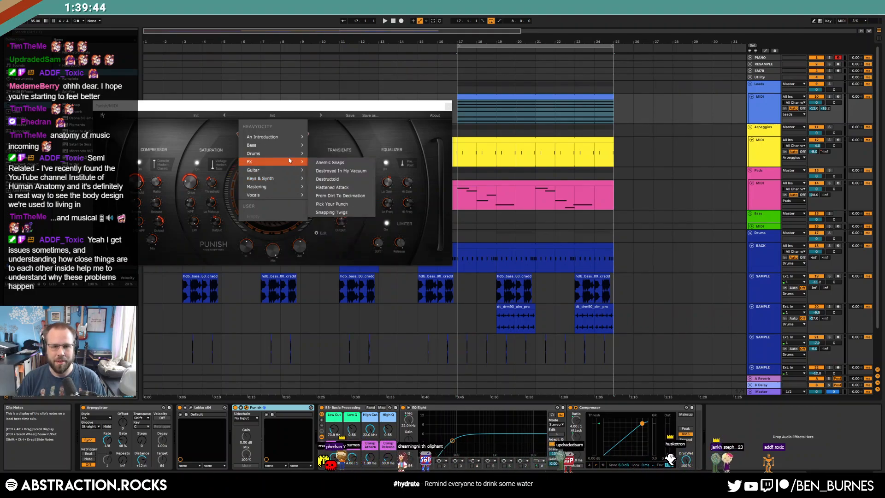
pyautogui.click(325, 171)
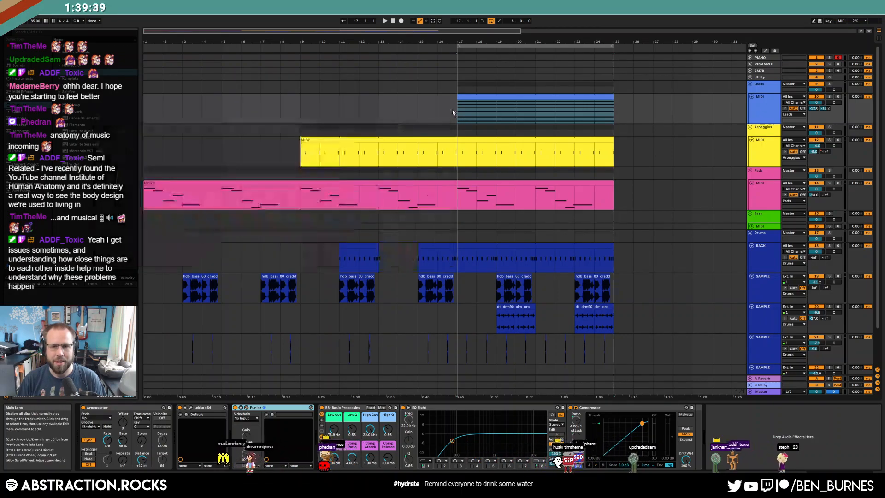
# - Reactivate the lead clip at bar 17, and play from there with the Punish plug-in open
pyautogui.click(463, 114)
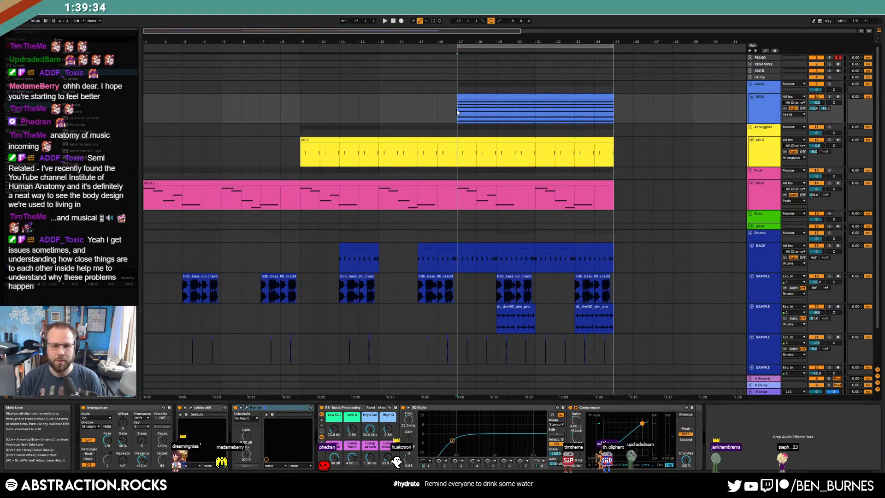
pyautogui.press('space')
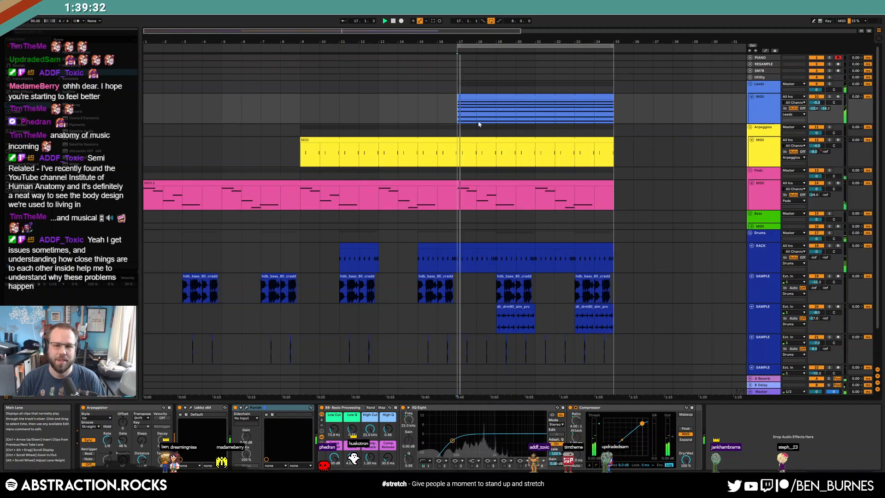
pyautogui.click(245, 407)
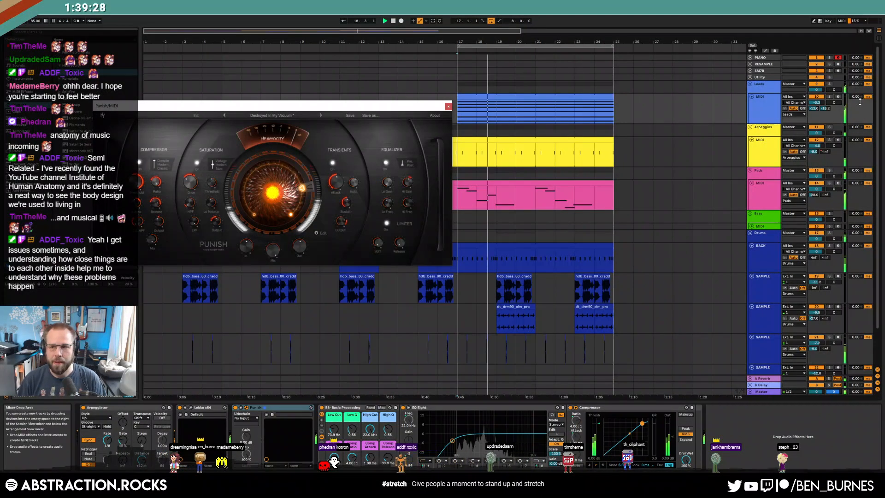
# - Adjust Punish's central knob and a Transients control while the lead plays soloed
pyautogui.moveTo(283, 186)
pyautogui.mouseDown()
pyautogui.moveTo(285, 195)
pyautogui.moveTo(284, 186)
pyautogui.mouseUp()
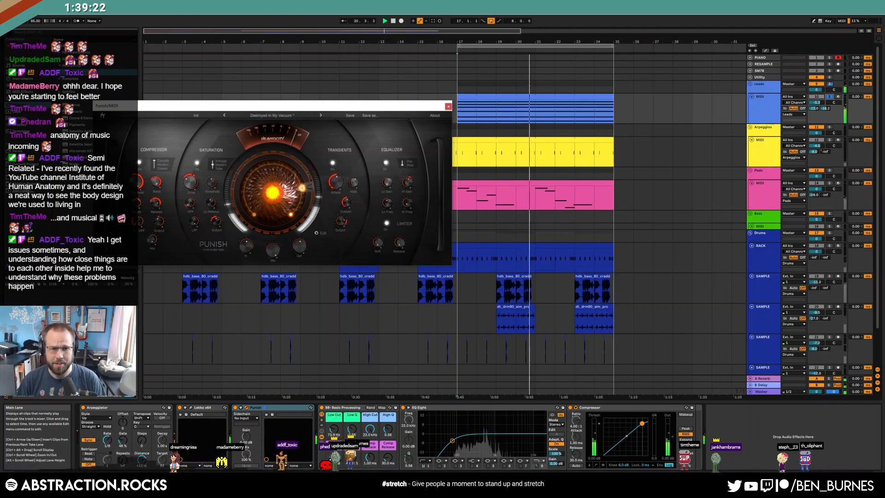
pyautogui.moveTo(284, 183); pyautogui.dragTo(283, 169)
pyautogui.moveTo(339, 176); pyautogui.dragTo(340, 172)
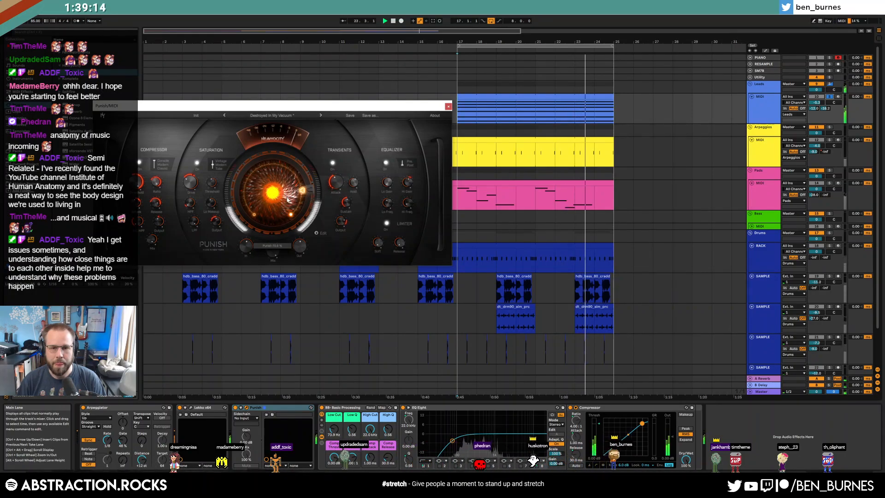
pyautogui.moveTo(282, 192); pyautogui.dragTo(282, 194)
# - Rebalance the lead track's sends and lower its volume in the full mix, unsoloing it and closing Punish
pyautogui.moveTo(813, 108); pyautogui.dragTo(814, 99)
pyautogui.moveTo(825, 109)
pyautogui.mouseDown()
pyautogui.moveTo(825, 96)
pyautogui.moveTo(814, 117)
pyautogui.mouseUp()
pyautogui.click(830, 97)
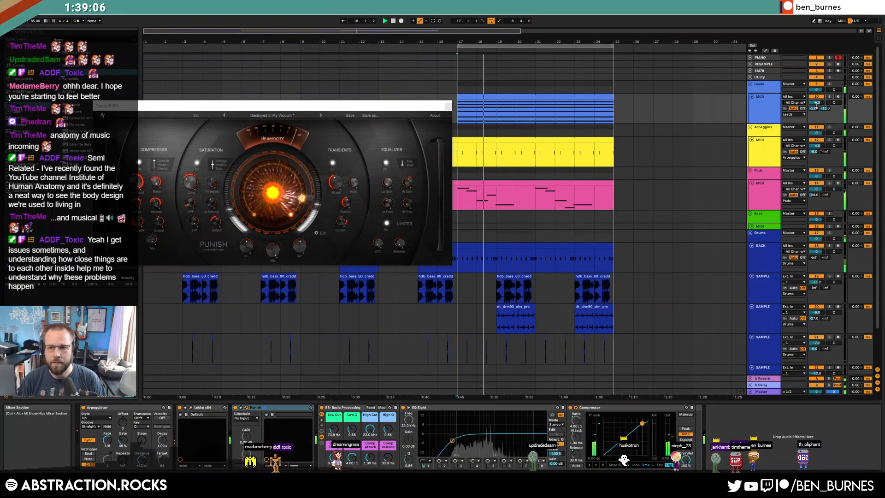
pyautogui.moveTo(816, 103); pyautogui.dragTo(816, 104)
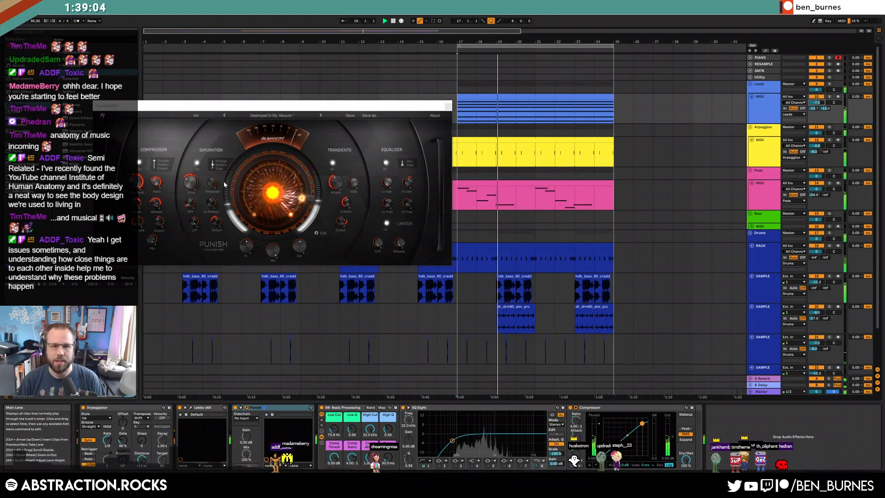
pyautogui.click(448, 106)
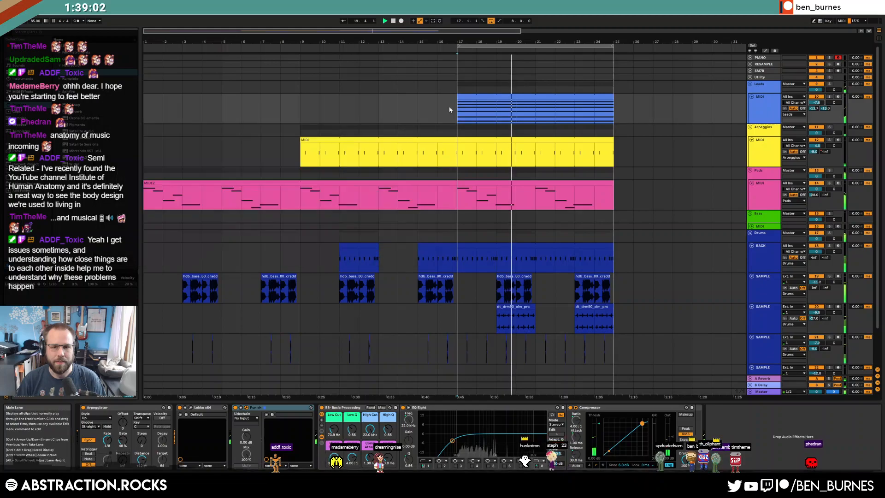
# - Switch to Splice and audition IVAN_BARIAS_drum_loop_ribbon_mic_break_81.wav from the minimal drum results
pyautogui.click(514, 307)
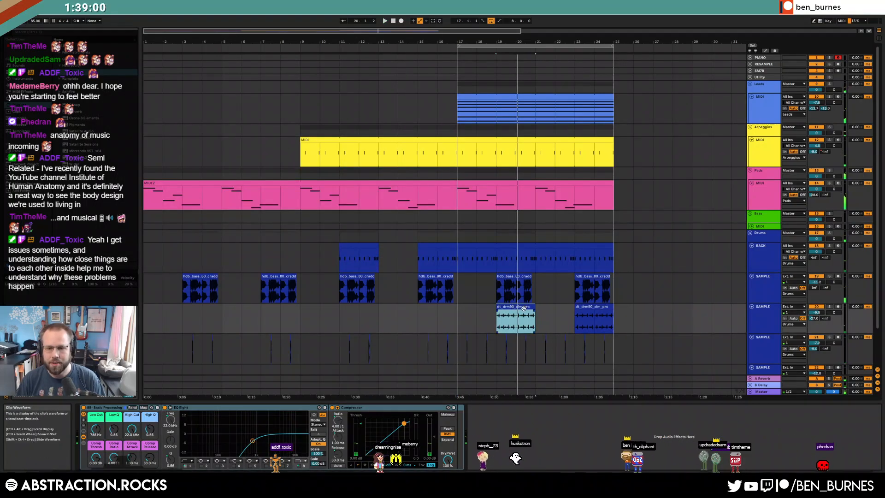
pyautogui.hotkey('alt', 'Tab')
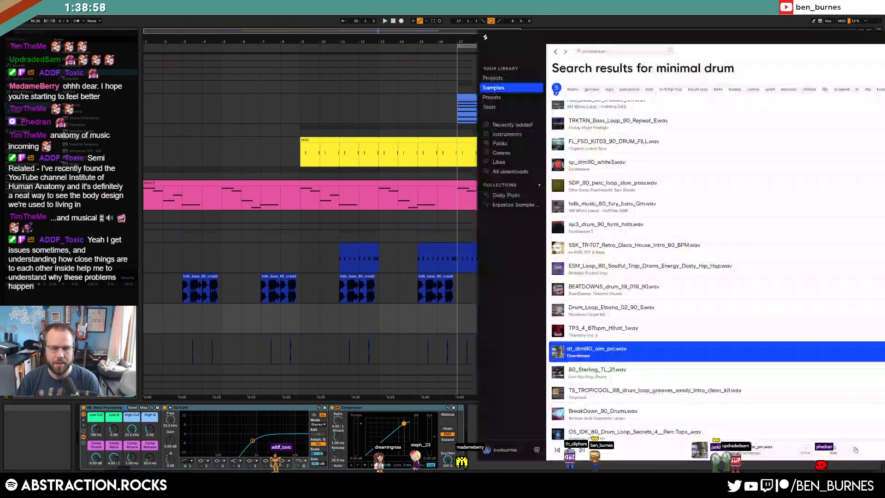
pyautogui.scroll(-4, 621, 349)
pyautogui.moveTo(628, 49); pyautogui.dragTo(256, 57)
pyautogui.click(186, 292)
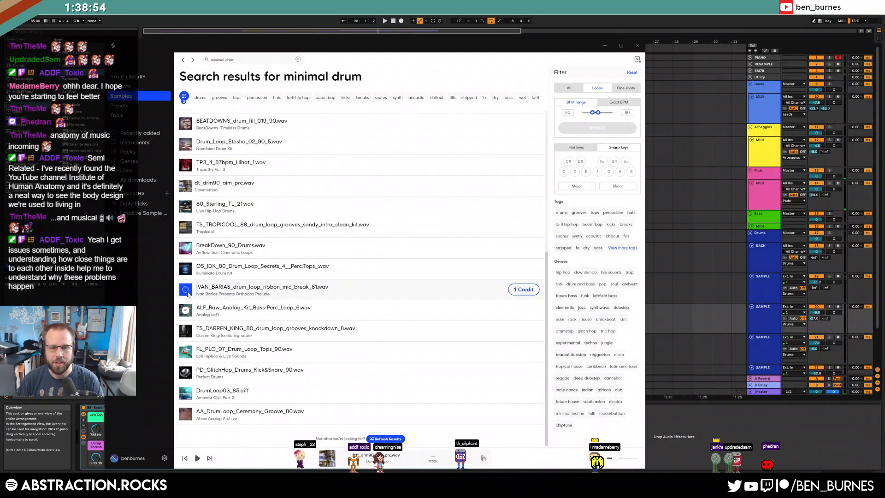
# - Audition ALF_Raw_Analog_Kit_Bass-Perc_Loop_6.wav and place it on the percussion loop track at about bar 26
pyautogui.click(185, 309)
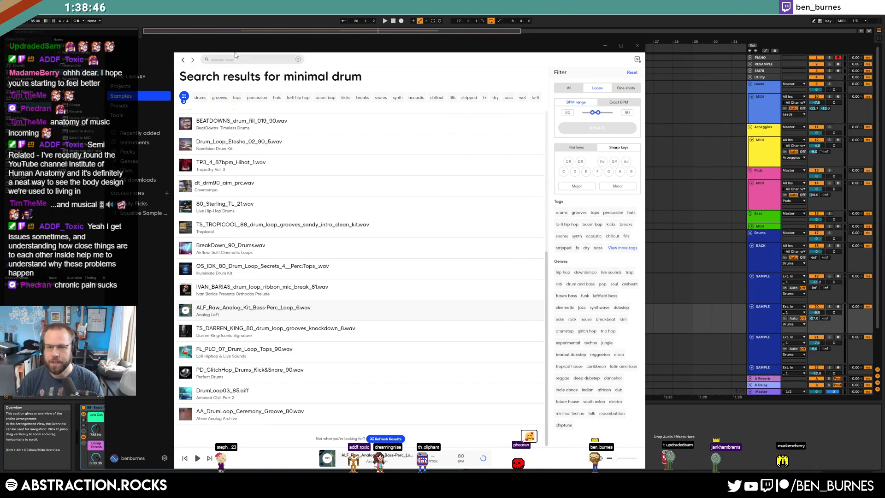
pyautogui.moveTo(280, 46); pyautogui.dragTo(200, 51)
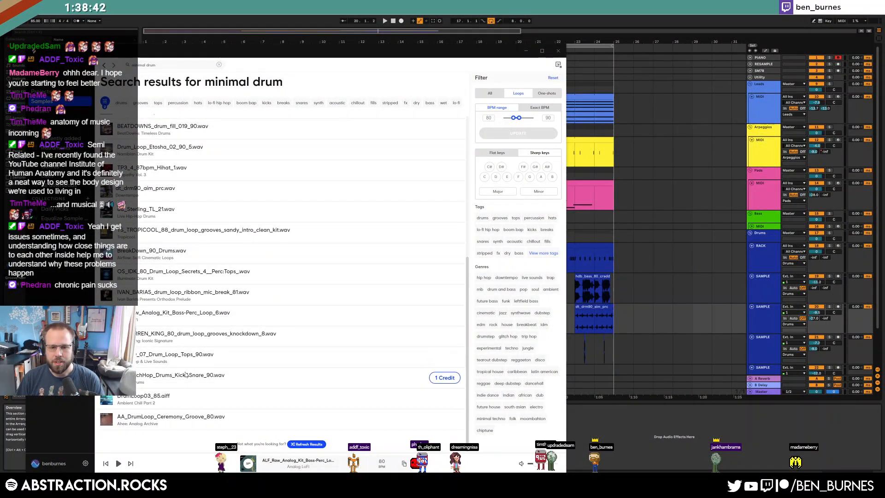
pyautogui.moveTo(182, 316); pyautogui.dragTo(639, 315)
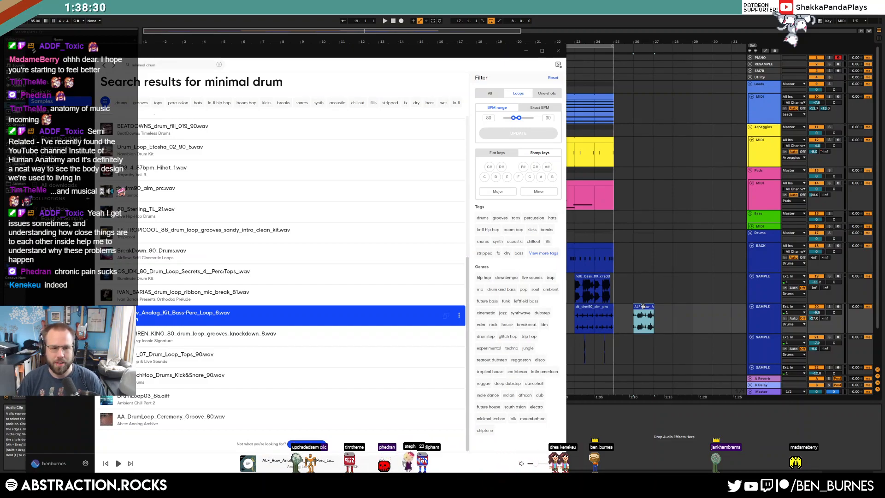
# - Turn on warping for the ALF_Raw_Analog loop clip and set its BPM to 80
pyautogui.doubleClick(643, 306)
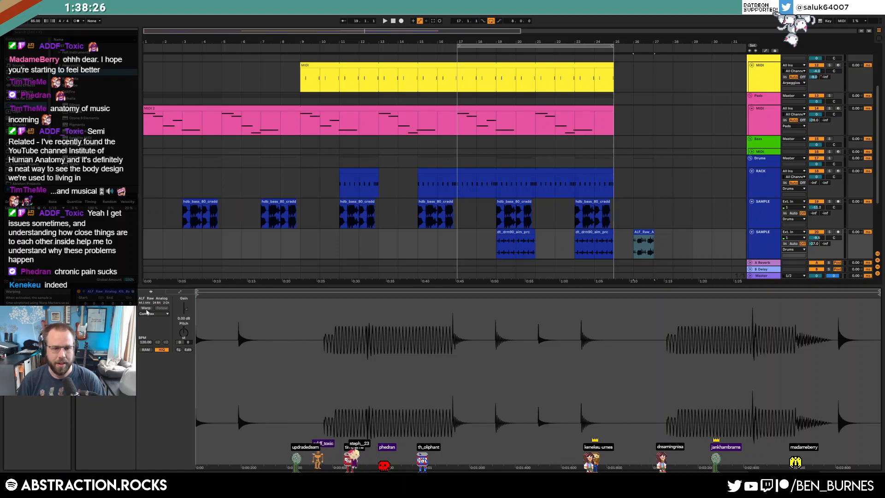
pyautogui.click(145, 308)
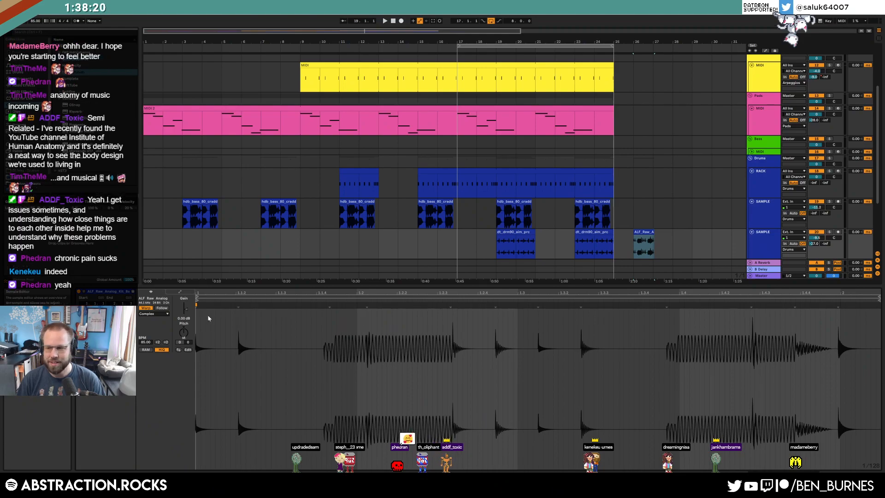
pyautogui.moveTo(145, 342); pyautogui.dragTo(146, 349)
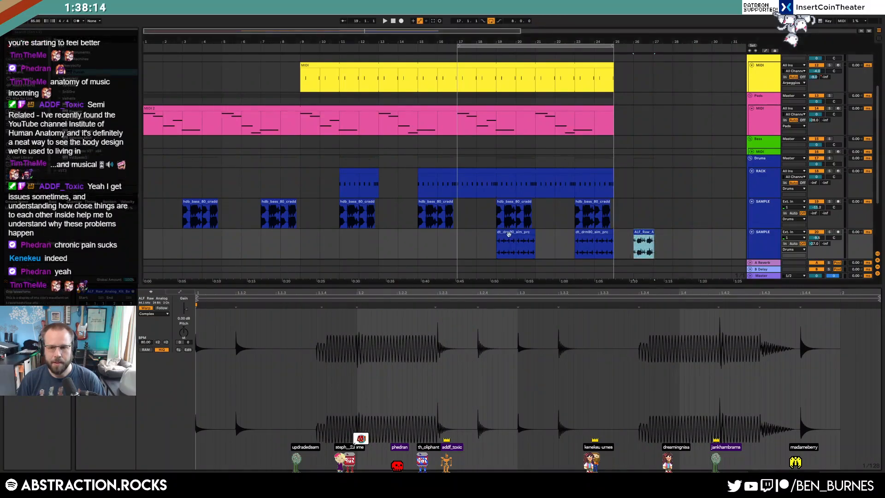
# - Remove both dt_drm90_aim_prc clips from the percussion loop track and move the ALF_Raw_Analog clip to bar 17
pyautogui.click(509, 233)
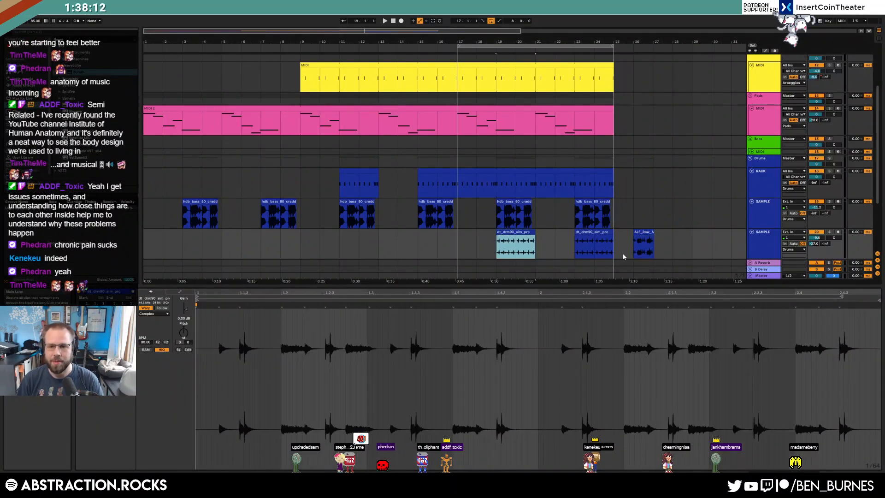
pyautogui.moveTo(643, 234); pyautogui.dragTo(510, 233)
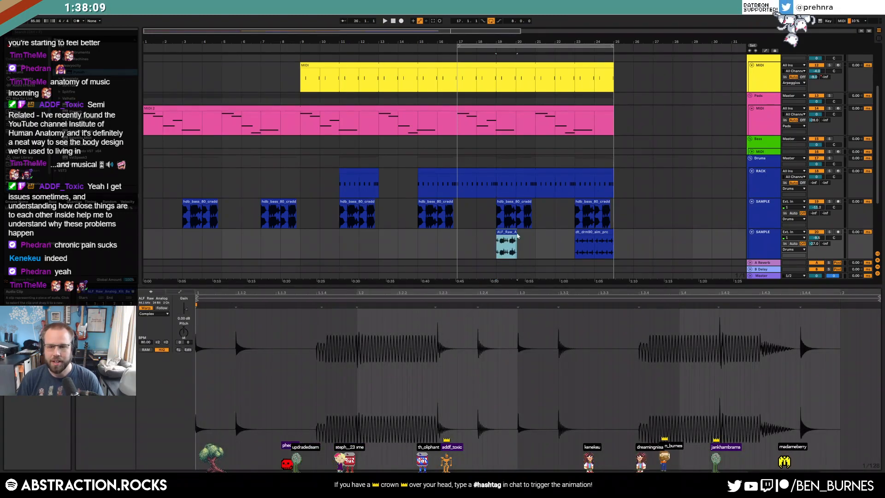
pyautogui.click(596, 233)
pyautogui.press('Delete')
pyautogui.click(507, 233)
pyautogui.moveTo(473, 238); pyautogui.dragTo(473, 234)
# - Trim the end of the ALF_Raw_Analog clip so it lasts exactly one bar, from bar 17 to 18
pyautogui.scroll(5, 473, 234)
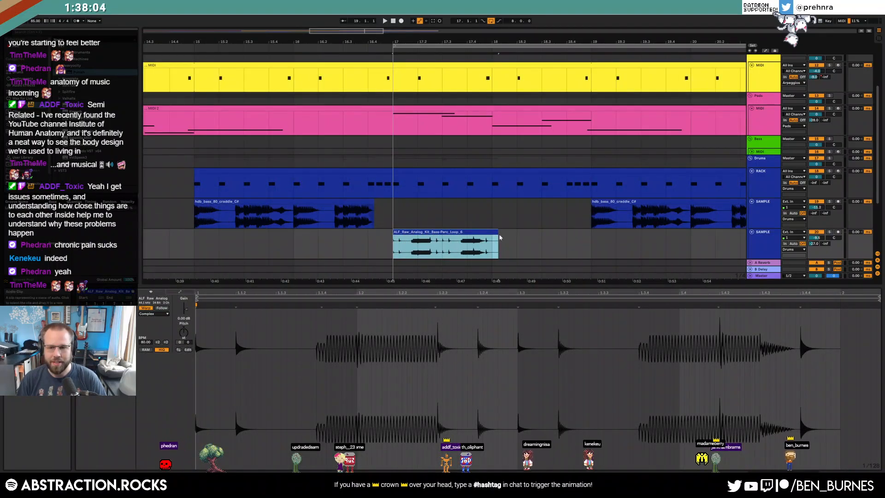
pyautogui.click(843, 295)
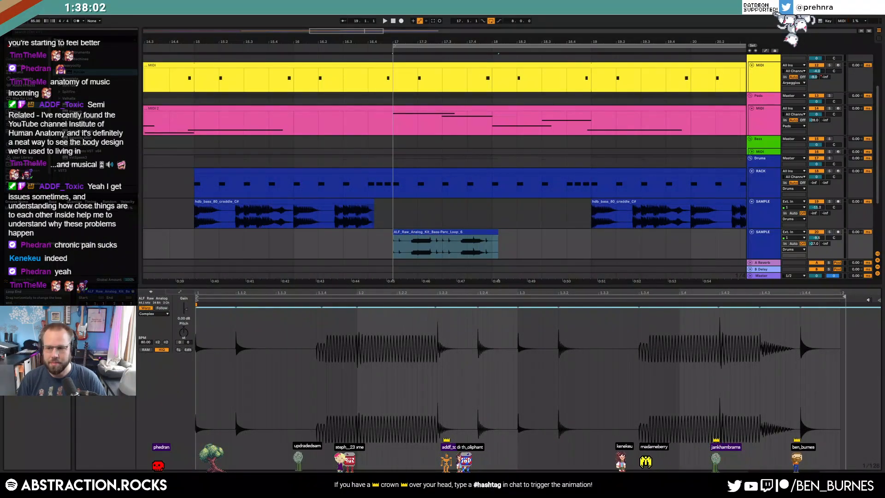
pyautogui.moveTo(843, 295)
pyautogui.mouseDown()
pyautogui.moveTo(830, 295)
pyautogui.moveTo(838, 295)
pyautogui.mouseUp()
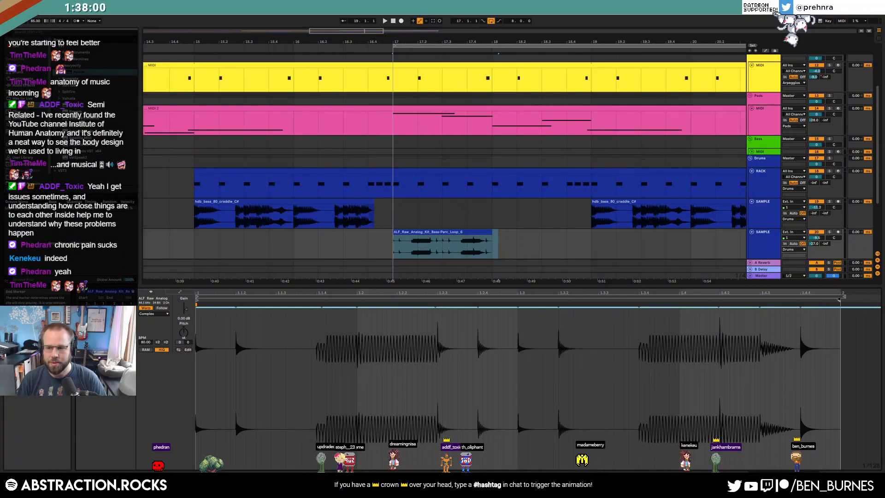
# - Duplicate the trimmed ALF_Raw_Analog clip to bar 18 and play the result
pyautogui.click(483, 239)
pyautogui.scroll(-5, 483, 239)
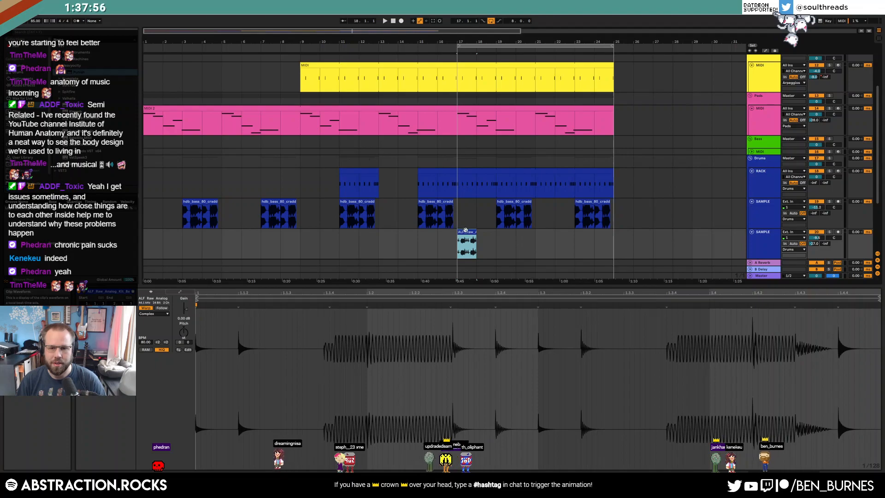
pyautogui.hotkey('ctrl', 'd')
pyautogui.press('space')
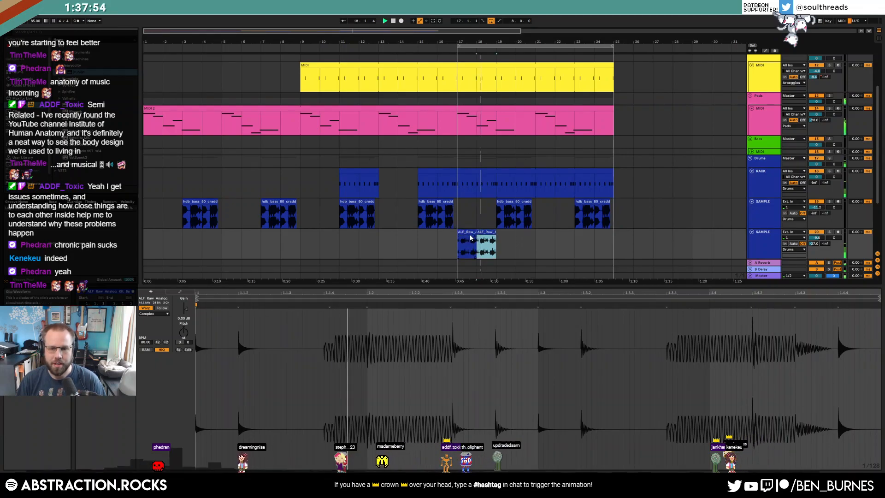
# - Set the Low Cut of the percussion loop track to 514 Hz
pyautogui.click(756, 246)
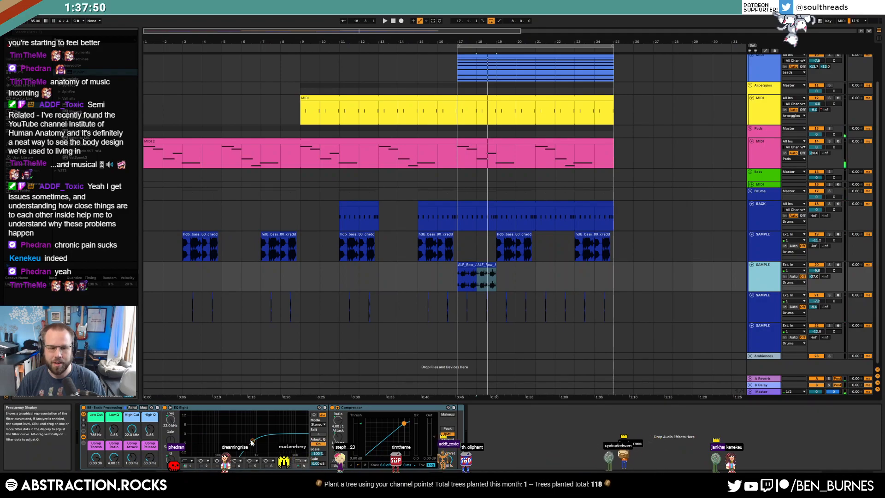
pyautogui.click(96, 431)
pyautogui.moveTo(96, 431); pyautogui.dragTo(96, 442)
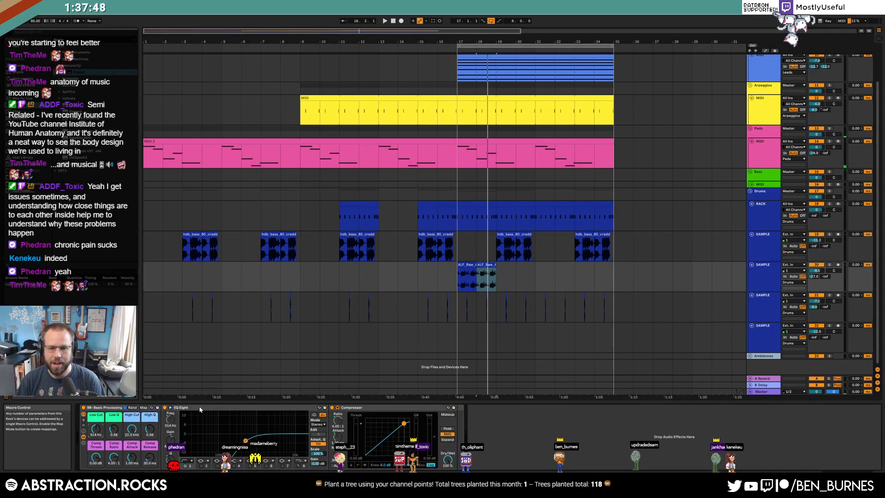
# - Copy the two ALF_Raw_Analog clips to bar 21 and play the song from bar 16
pyautogui.click(468, 266)
pyautogui.keyDown('shift'); pyautogui.click(487, 266); pyautogui.keyUp('shift')
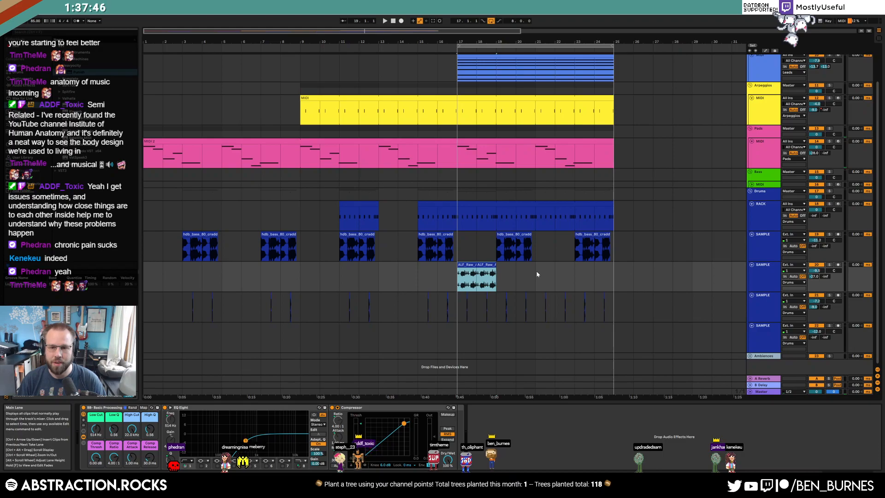
pyautogui.click(437, 277)
pyautogui.press('space')
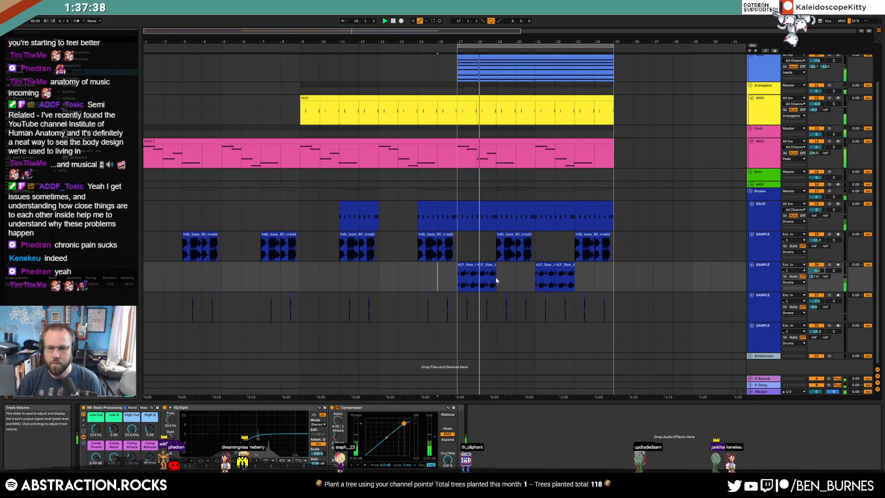
# - Create a stutter before bar 19 by duplicating a short slice of the second ALF_Raw_Analog clip twice
pyautogui.click(488, 266)
pyautogui.scroll(5, 496, 277)
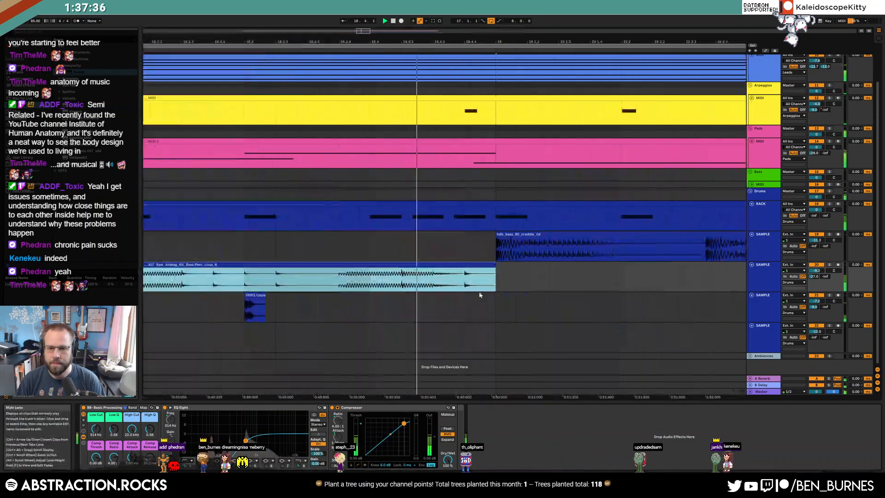
pyautogui.moveTo(401, 275); pyautogui.dragTo(426, 281)
pyautogui.hotkey('ctrl', 'd')
pyautogui.hotkey('ctrl', 'd')
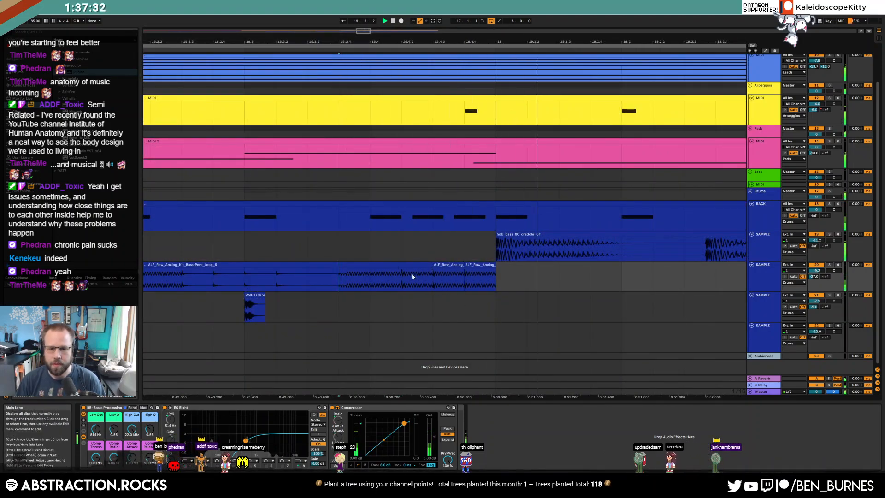
pyautogui.scroll(-3, 371, 264)
pyautogui.scroll(-2, 428, 280)
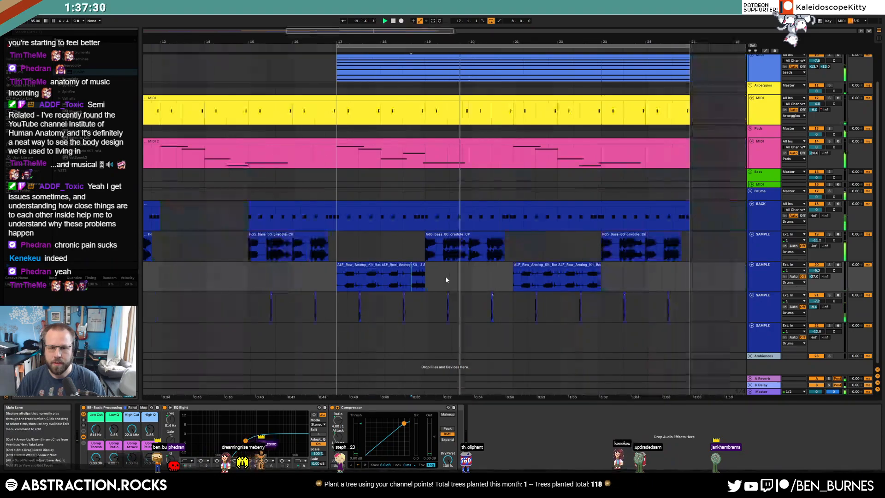
# - Fill the percussion loop track from bar 19 to bar 21 with repeated short slices of the ALF_Raw_Analog clip separated by gaps
pyautogui.scroll(2, 357, 274)
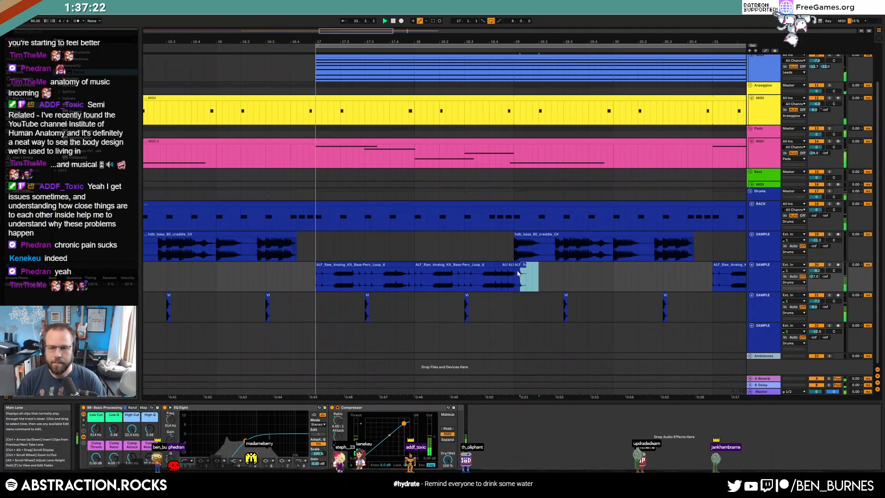
pyautogui.hotkey('ctrl', 'd')
pyautogui.hotkey('ctrl', 'd')
pyautogui.hotkey('ctrl', 'd')
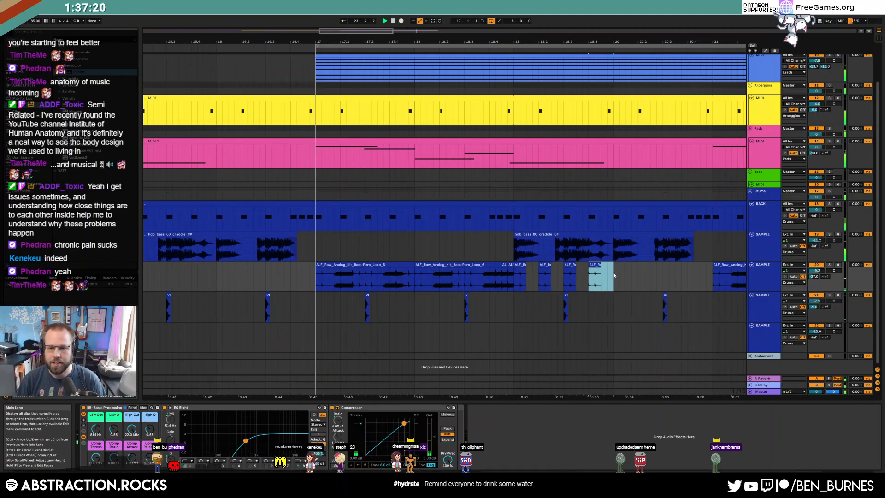
pyautogui.moveTo(549, 278); pyautogui.dragTo(515, 278)
pyautogui.hotkey('ctrl', 'd')
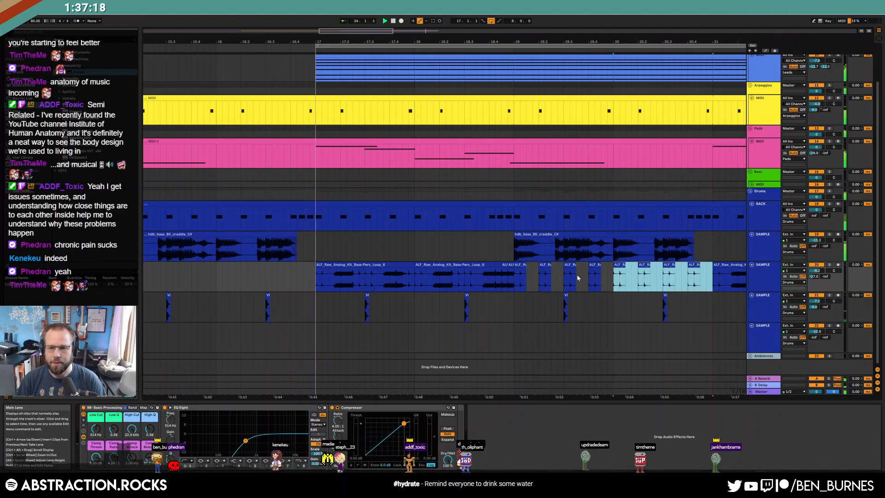
# - Duplicate the full ALF_Raw_Analog pattern from bars 17–21 so it also fills bars 21–25
pyautogui.scroll(-3, 576, 277)
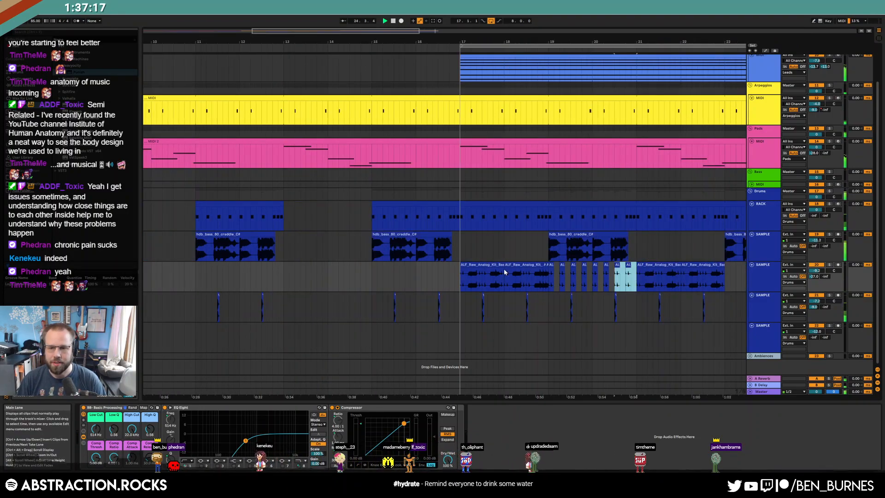
pyautogui.keyDown('shift'); pyautogui.click(475, 271); pyautogui.keyUp('shift')
pyautogui.hotkey('ctrl', 'd')
pyautogui.hotkey('shift', 'Tab')
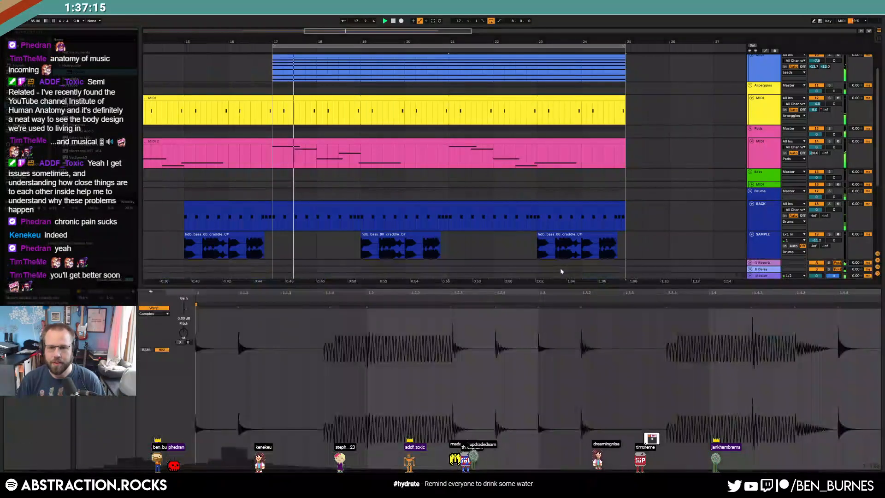
pyautogui.hotkey('shift', 'Tab')
pyautogui.scroll(-3, 574, 263)
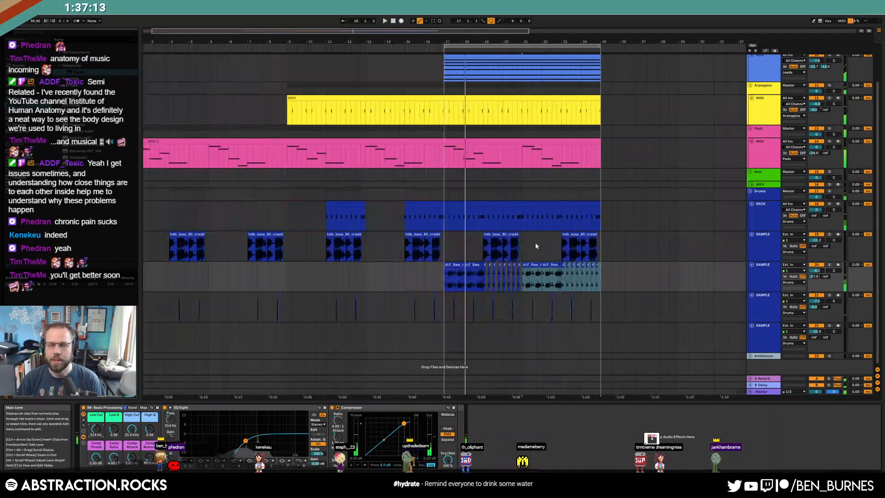
pyautogui.scroll(2, 538, 258)
pyautogui.click(531, 237)
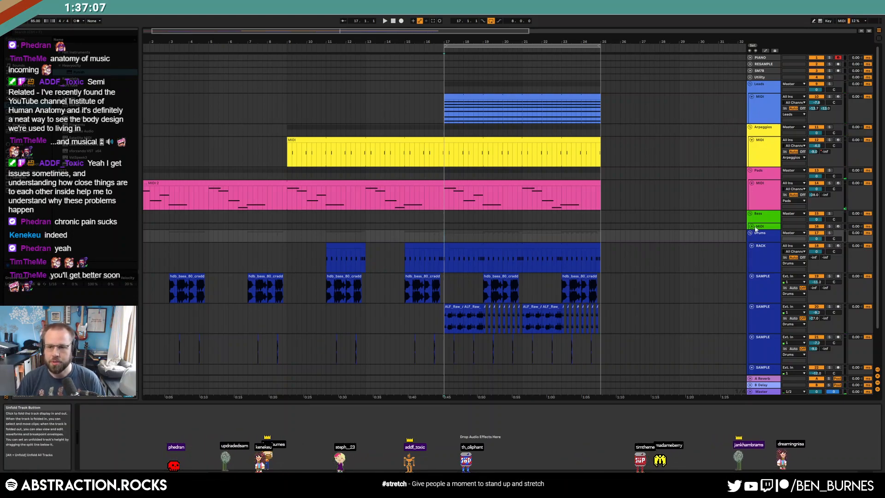
# - Remove the arpeggio part between bars 17 and 25 so its MIDI clip ends at bar 17
pyautogui.click(761, 199)
pyautogui.click(759, 106)
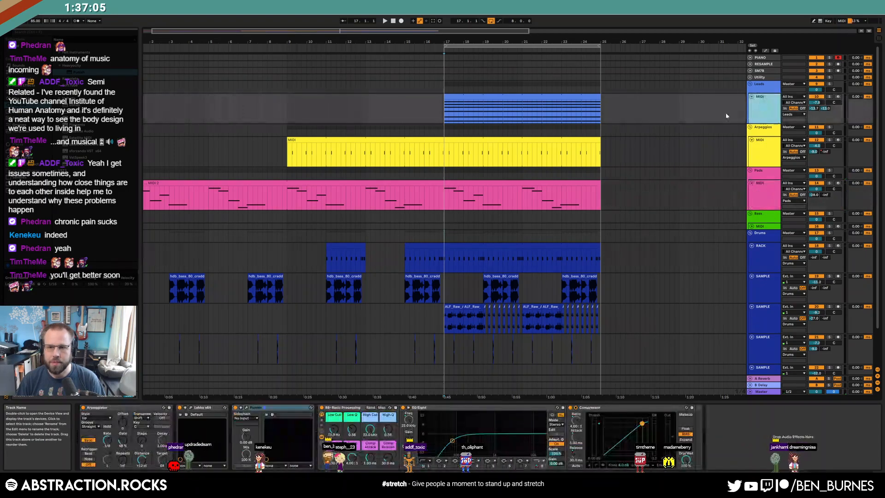
pyautogui.moveTo(599, 146); pyautogui.dragTo(438, 146)
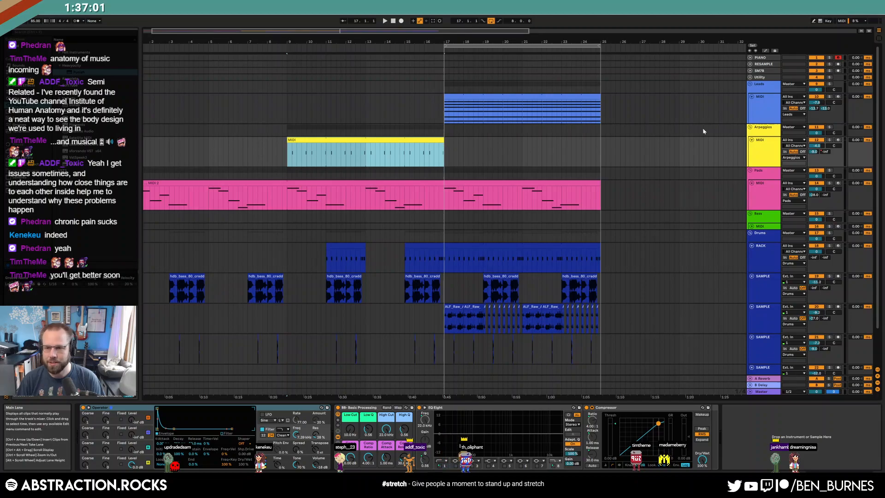
# - Show the arpeggio's B-Delay send automation and copy its bar 9–17 clip with that automation to bar 25
pyautogui.press('a')
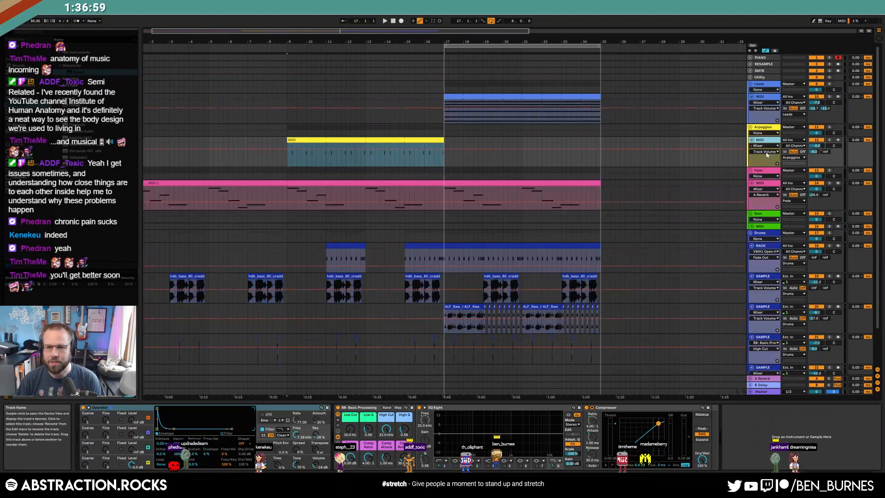
pyautogui.click(812, 153)
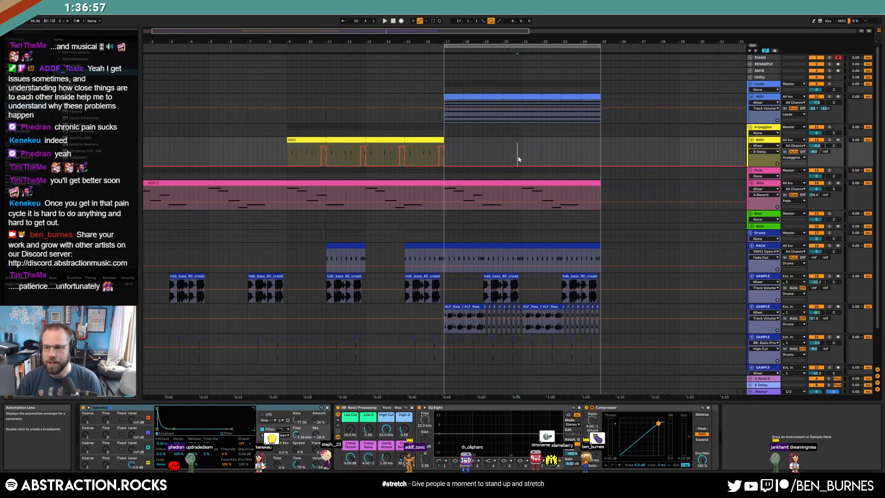
pyautogui.click(407, 139)
pyautogui.hotkey('ctrl', 'c')
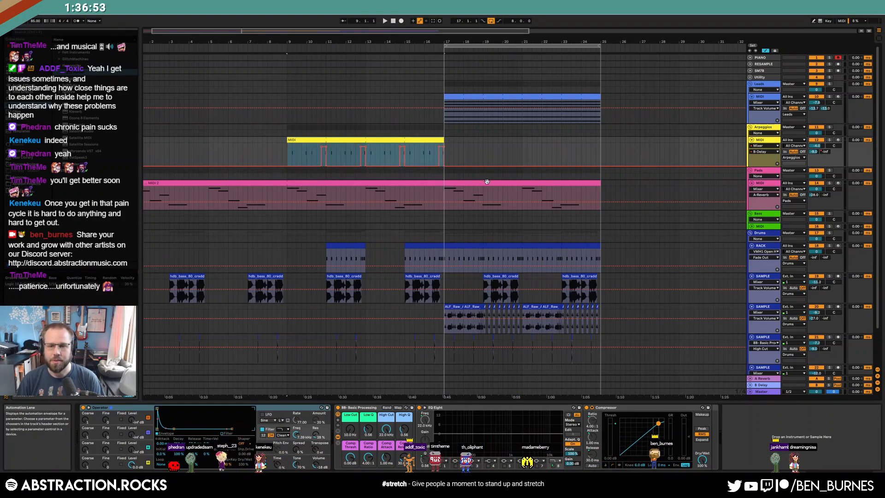
pyautogui.click(610, 151)
pyautogui.hotkey('ctrl', 'v')
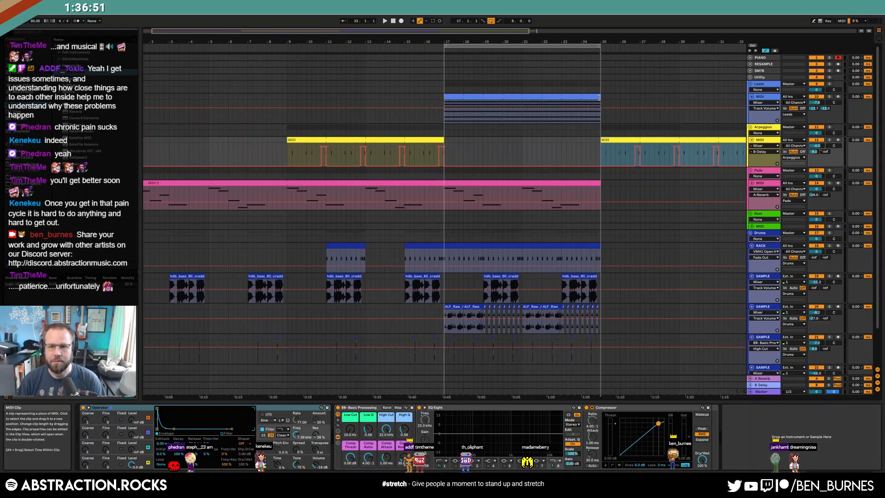
# - Extend the lead MIDI clip to bar 33 and hide the automation lanes
pyautogui.moveTo(599, 97); pyautogui.dragTo(740, 102)
pyautogui.moveTo(505, 31); pyautogui.dragTo(580, 97)
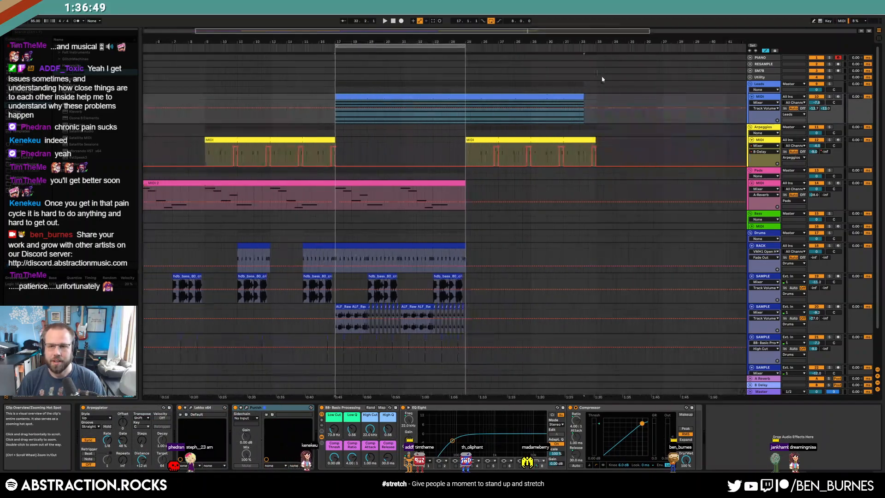
pyautogui.press('a')
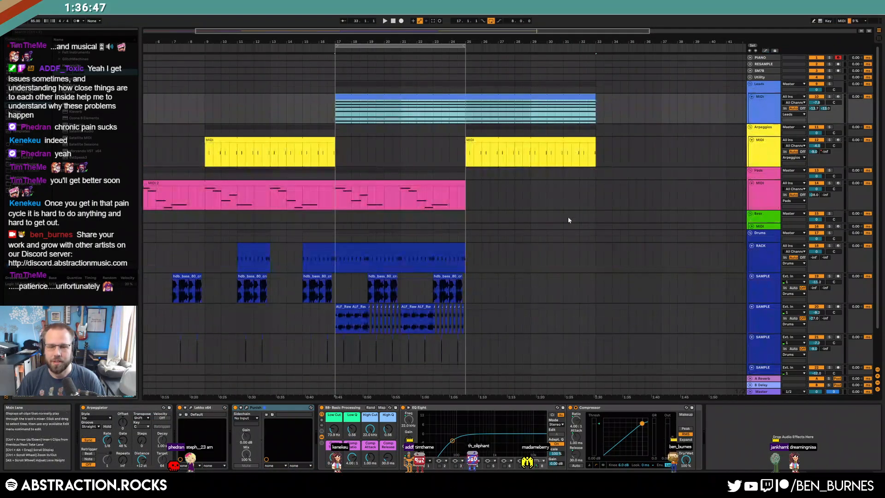
# - Duplicate the clips between bars 17 and 25 on the upper three drum sample tracks to bar 25
pyautogui.scroll(-2, 568, 216)
pyautogui.moveTo(337, 227); pyautogui.dragTo(329, 256)
pyautogui.click(460, 319)
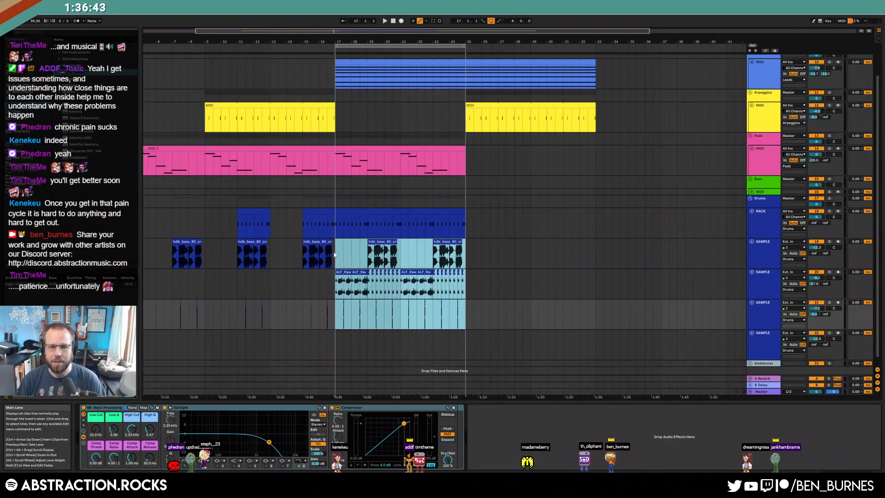
pyautogui.hotkey('ctrl', 'd')
# - Continue the drum rack MIDI part from bar 25 to bar 33
pyautogui.click(398, 219)
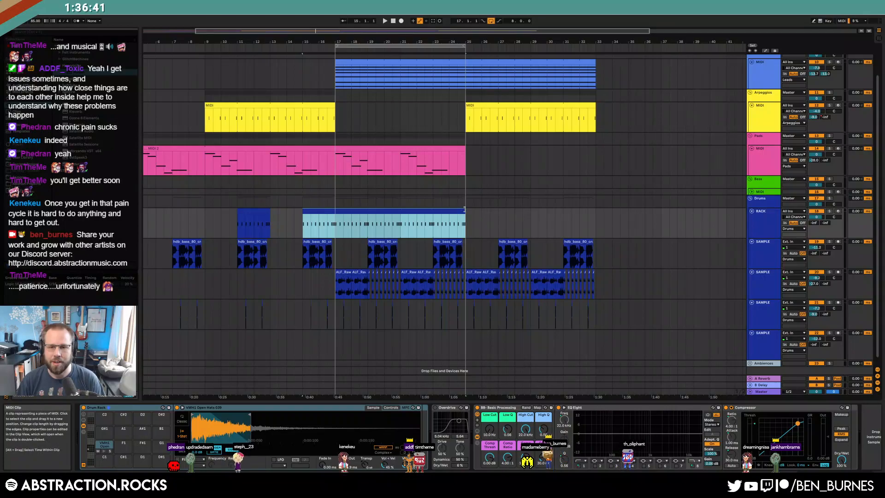
pyautogui.hotkey('ctrl', 'd')
pyautogui.click(621, 240)
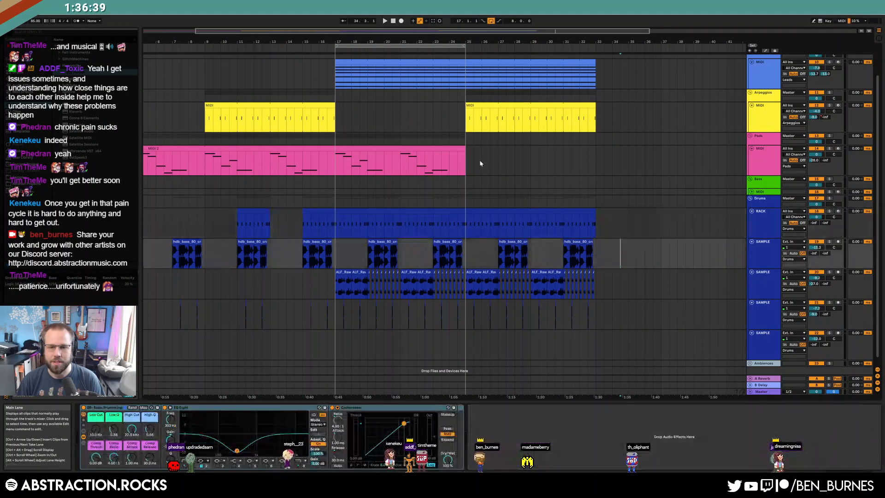
# - Duplicate the bar 17–25 section of the pads MIDI clip to bar 25
pyautogui.click(467, 164)
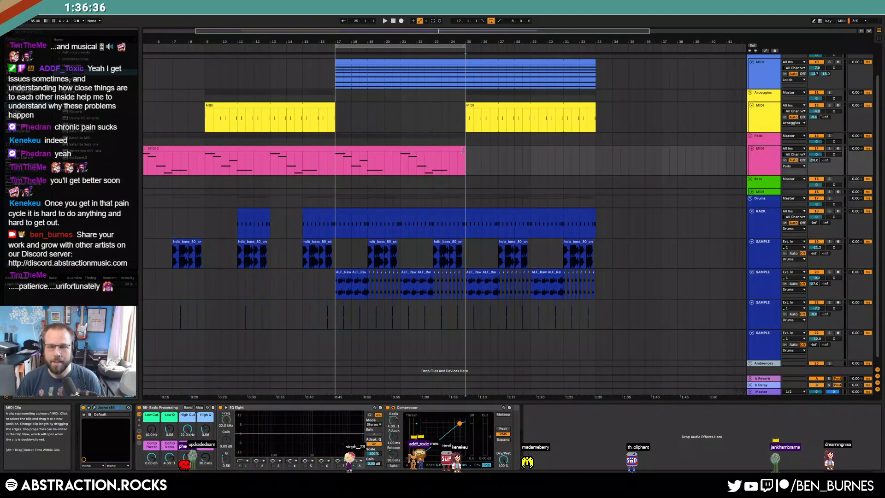
pyautogui.click(337, 167)
pyautogui.moveTo(337, 167); pyautogui.dragTo(462, 170)
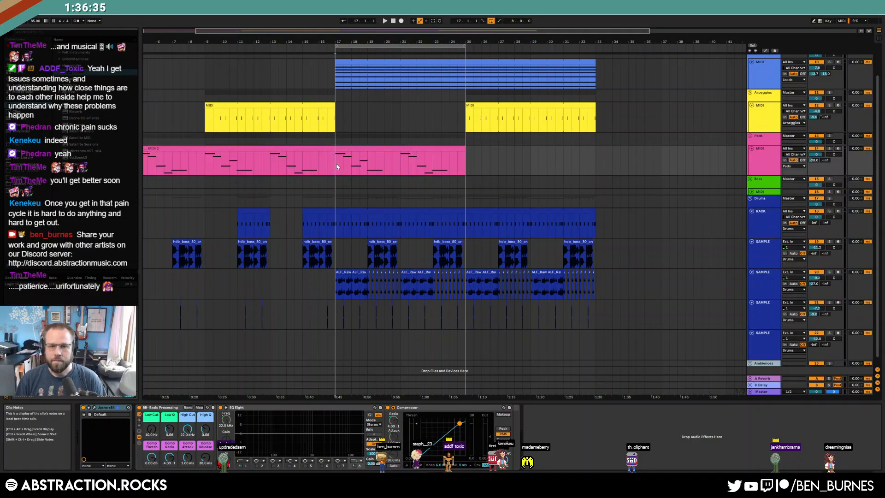
pyautogui.hotkey('ctrl', 'd')
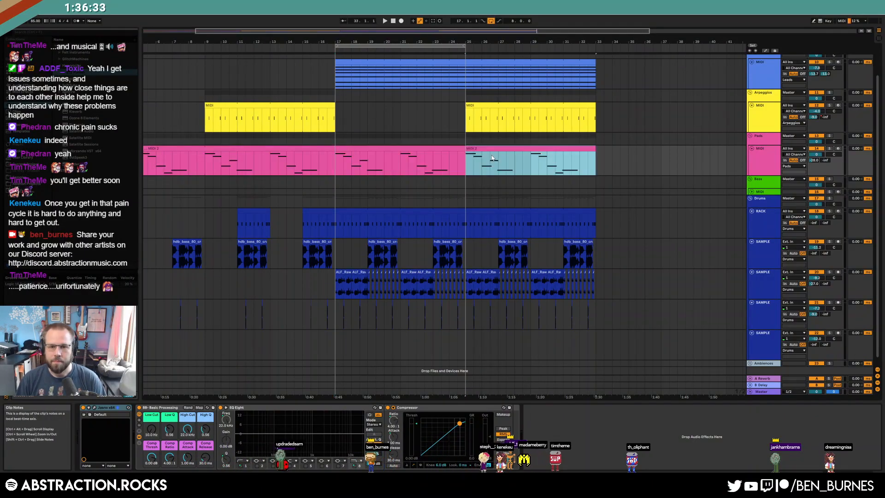
# - Add a D#5 note and a D5 note to the first phrase of the pads clip at bar 25 while playing the song
pyautogui.click(492, 158)
pyautogui.moveTo(210, 350)
pyautogui.mouseDown()
pyautogui.moveTo(331, 359)
pyautogui.moveTo(331, 344)
pyautogui.mouseUp()
pyautogui.click(294, 361)
pyautogui.press('space')
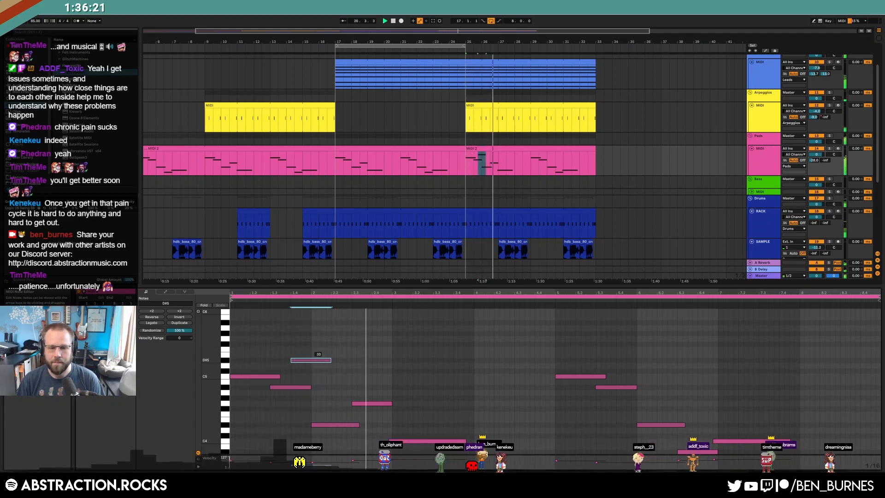
pyautogui.click(397, 367)
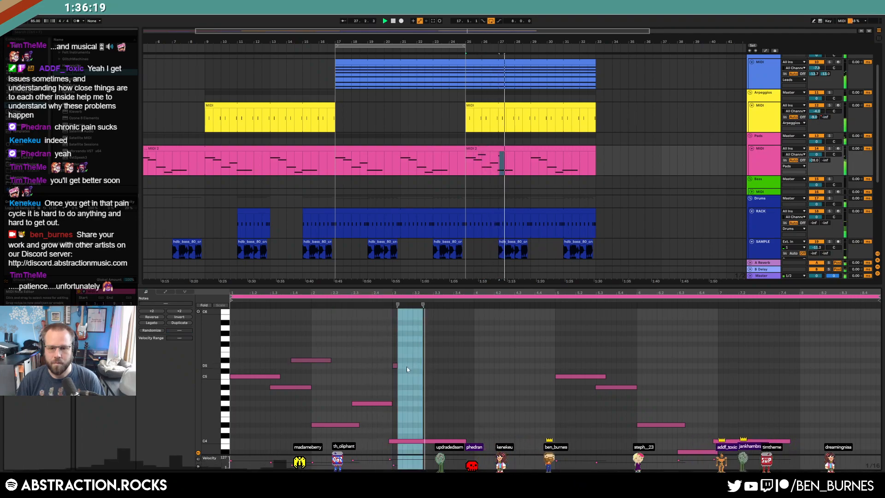
pyautogui.moveTo(395, 365); pyautogui.dragTo(433, 365)
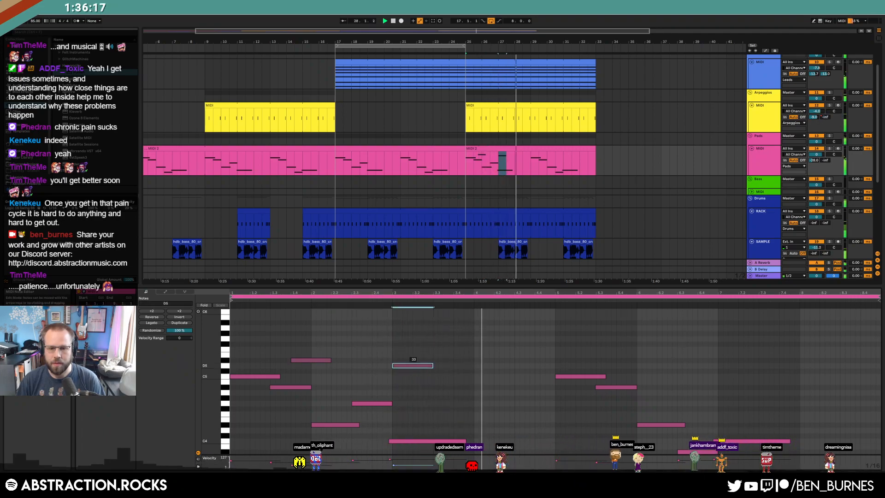
# - Copy the added D#5 and D5 notes into the second phrase of the pads clip and nudge them slightly later
pyautogui.keyDown('shift'); pyautogui.click(310, 360); pyautogui.keyUp('shift')
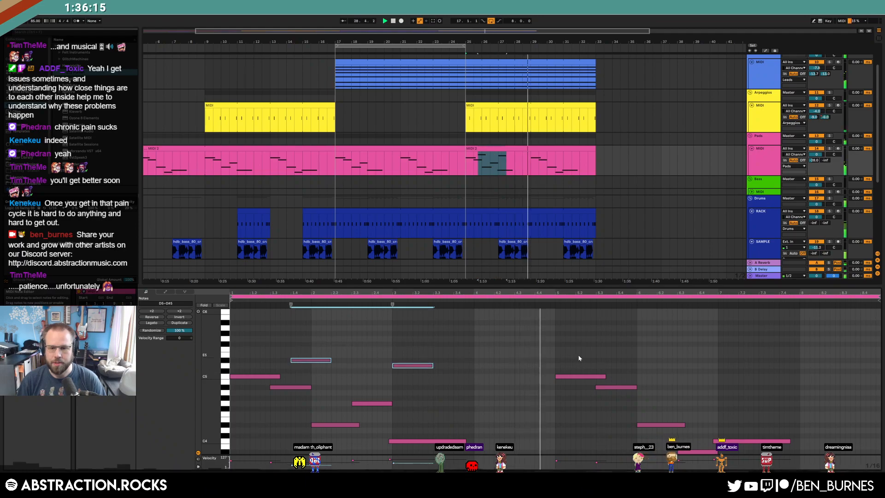
pyautogui.hotkey('ctrl', 'c')
pyautogui.click(613, 354)
pyautogui.hotkey('ctrl', 'v')
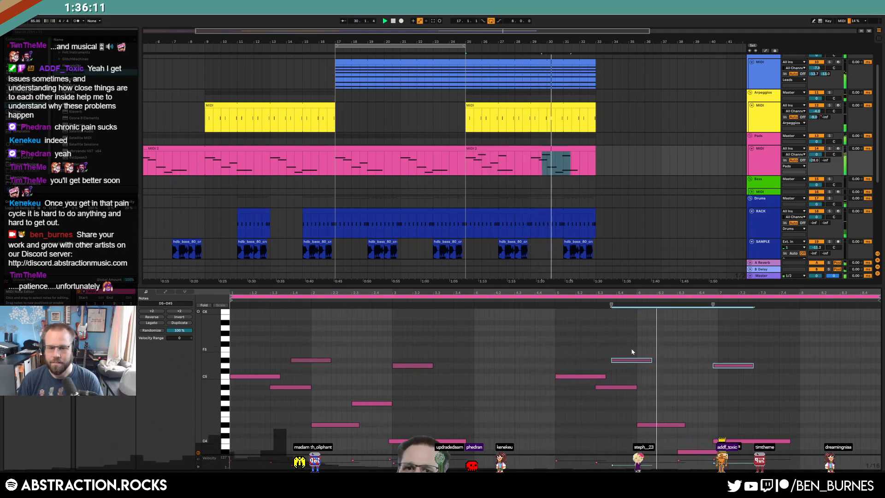
pyautogui.press('Right')
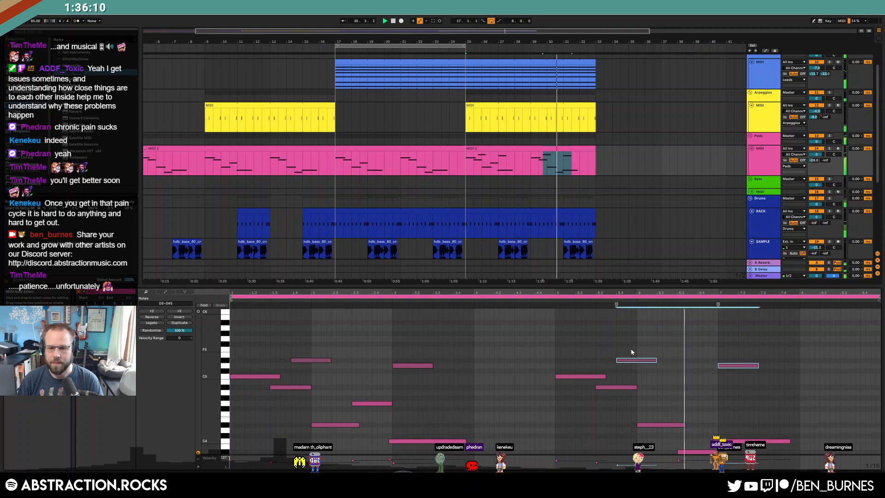
# - Shift the final added note of both phrases earlier, lowering the first phrase's note to A#4 and keeping the second at D5
pyautogui.click(728, 368)
pyautogui.moveTo(728, 367); pyautogui.dragTo(707, 389)
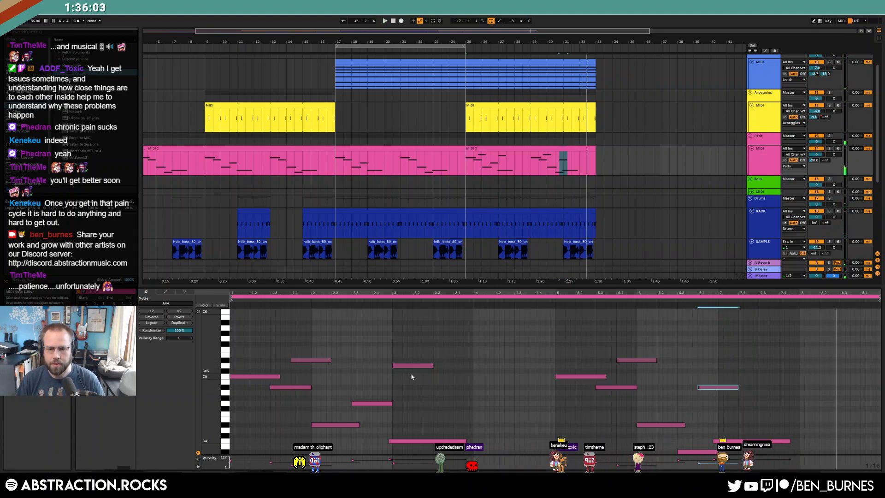
pyautogui.moveTo(417, 366); pyautogui.dragTo(391, 388)
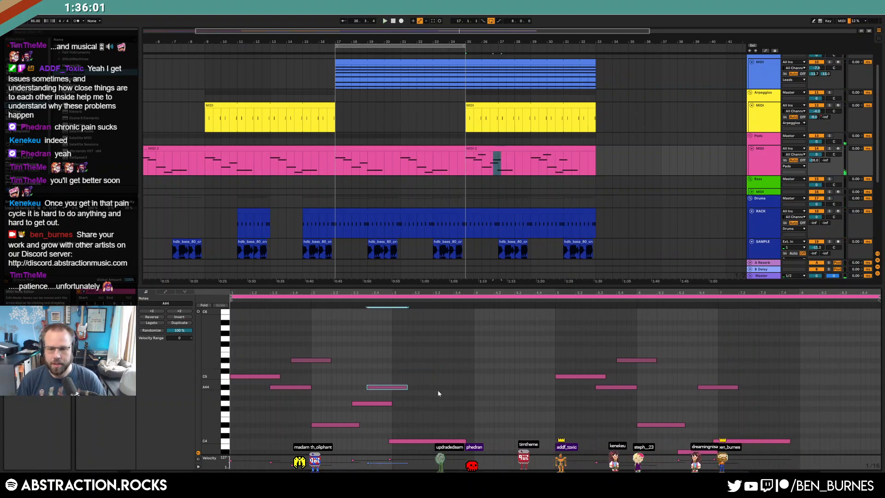
pyautogui.moveTo(703, 387); pyautogui.dragTo(709, 366)
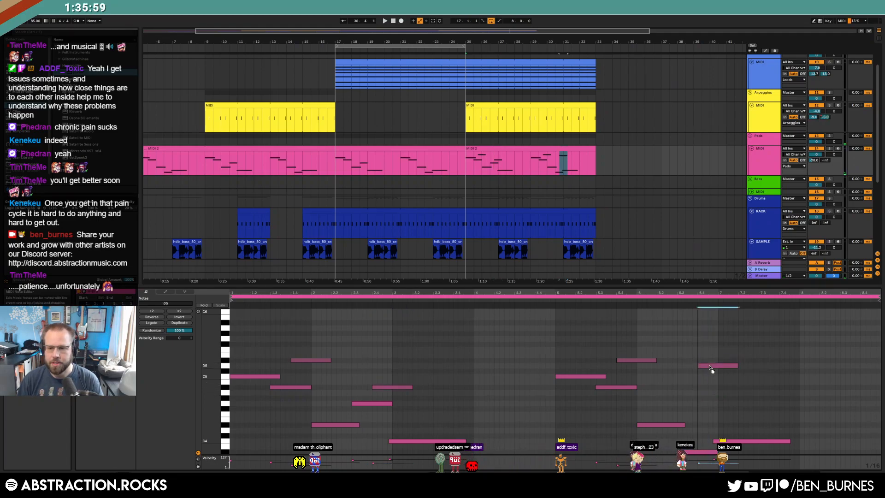
# - Adjust the velocities of the four added pad notes during playback, setting the A#4 note to 34 and the second D#5 note to 18
pyautogui.moveTo(291, 353); pyautogui.dragTo(755, 366)
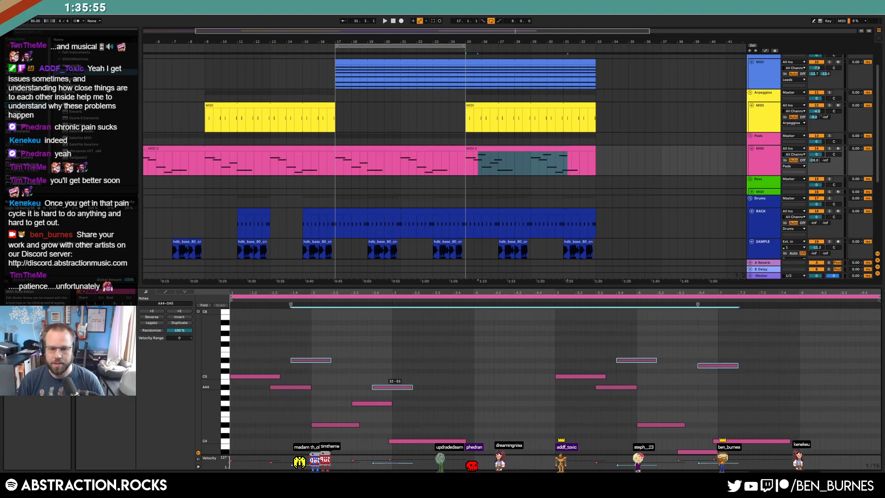
pyautogui.press('space')
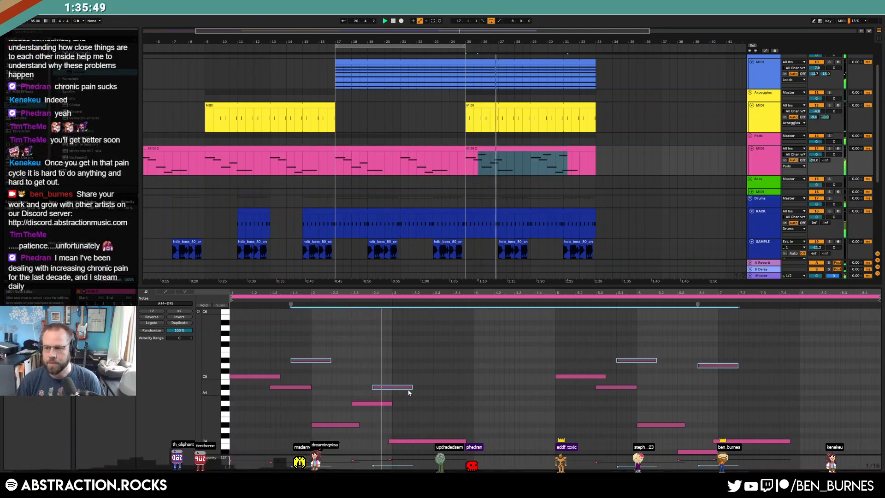
pyautogui.click(396, 383)
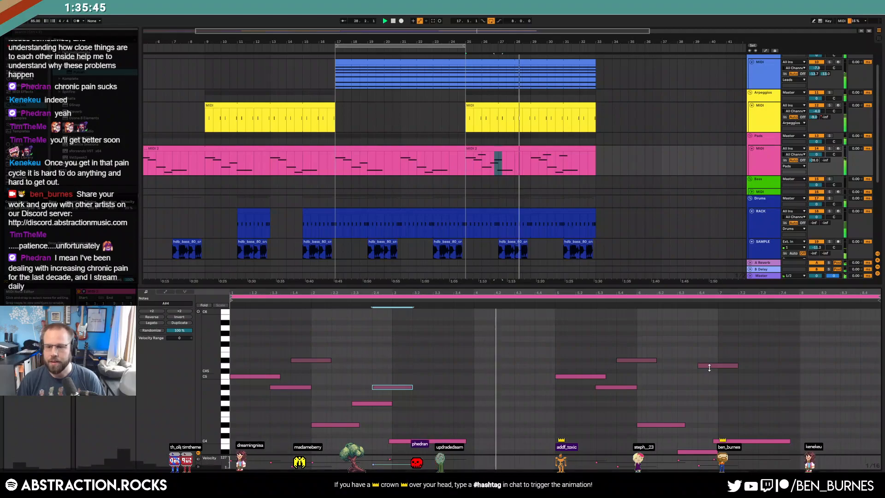
pyautogui.click(717, 365)
pyautogui.click(392, 387)
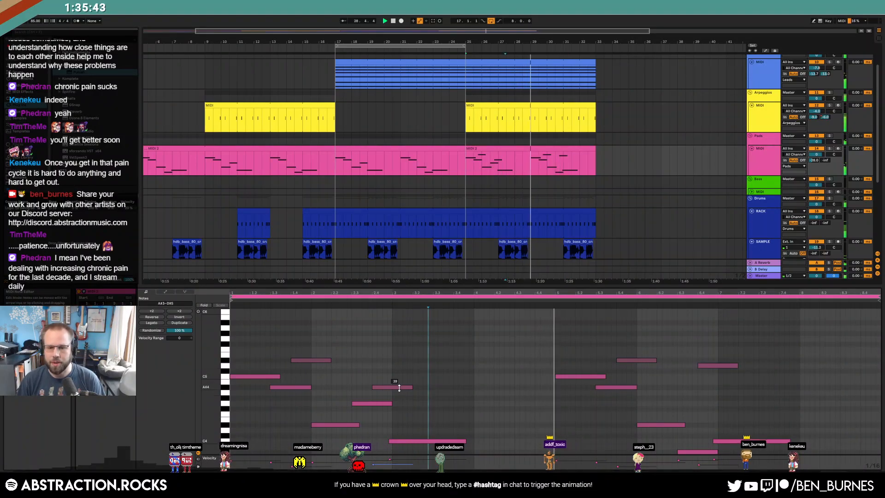
pyautogui.click(485, 381)
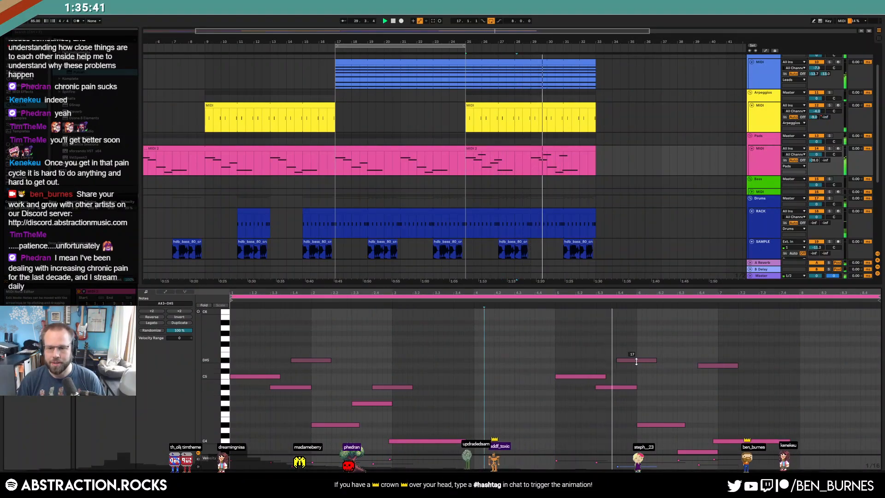
pyautogui.click(392, 386)
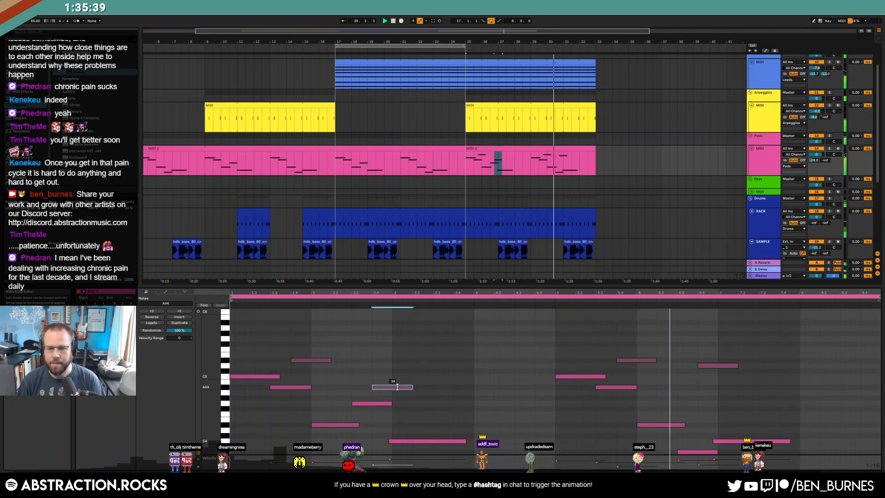
pyautogui.click(636, 360)
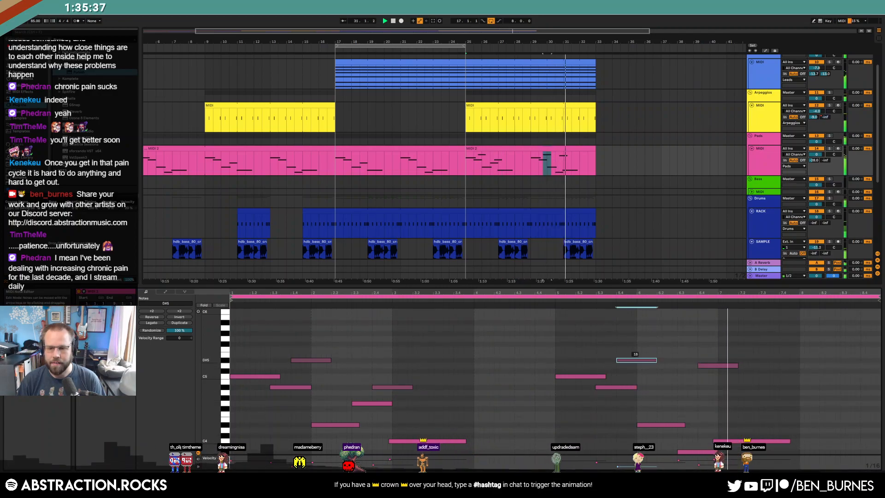
pyautogui.hotkey('shift', 'Tab')
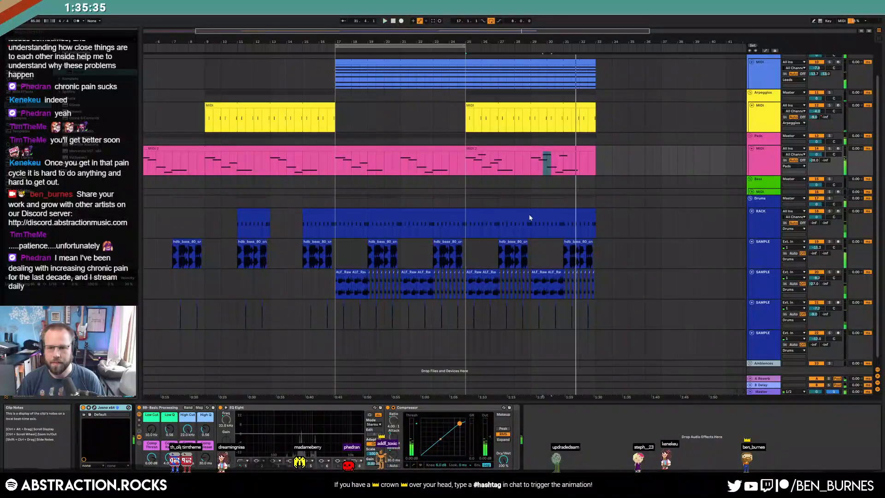
# - Stop playback and load the VMH1 Open Hats 046 sample onto an empty pad of the RACK track's Drum Rack
pyautogui.press('space')
pyautogui.click(532, 205)
pyautogui.click(530, 210)
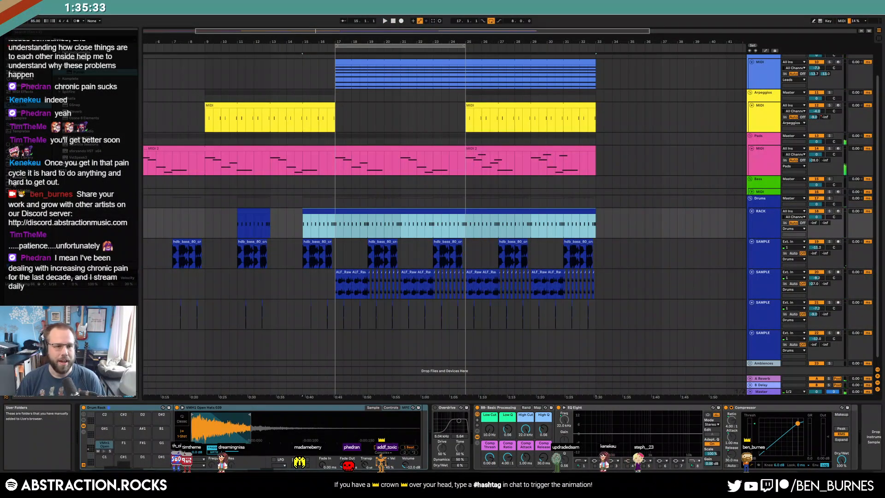
pyautogui.click(25, 178)
pyautogui.scroll(-2, 126, 230)
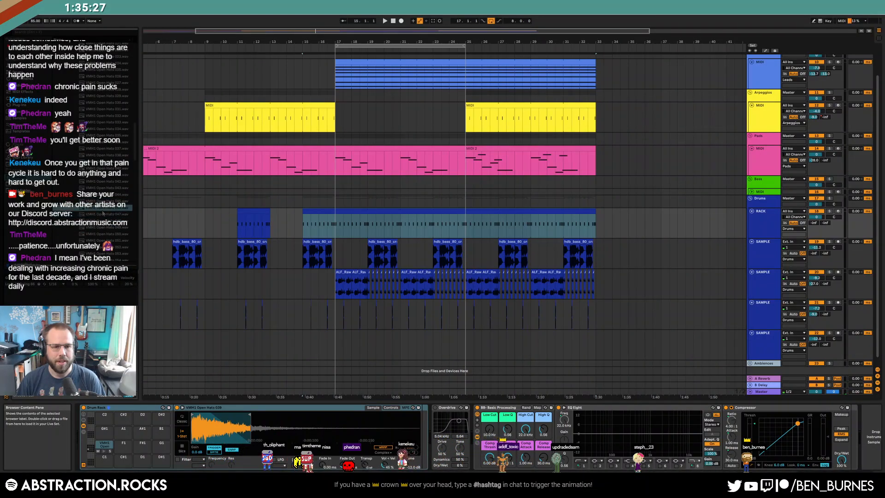
pyautogui.moveTo(118, 441); pyautogui.dragTo(122, 445)
# - Audition further VMH1 Open Hats samples one after another in the browser
pyautogui.click(115, 235)
pyautogui.press('Down')
pyautogui.press('Down')
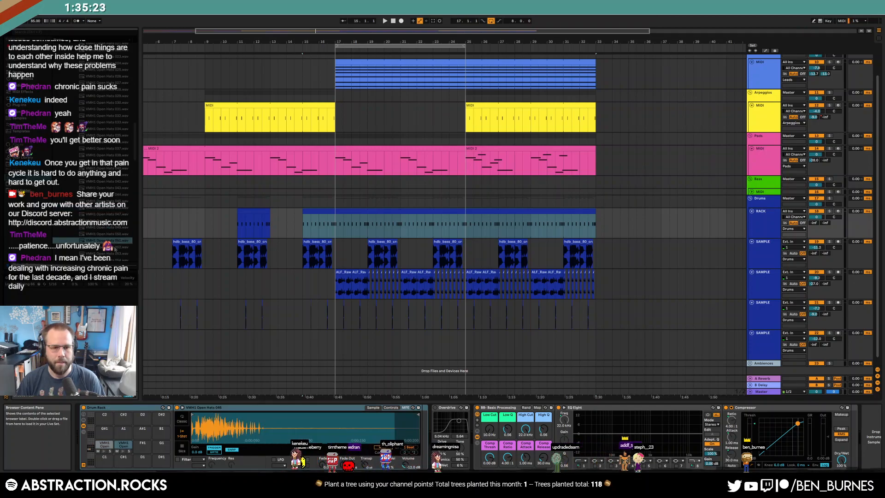
pyautogui.moveTo(136, 157); pyautogui.dragTo(135, 193)
pyautogui.click(121, 185)
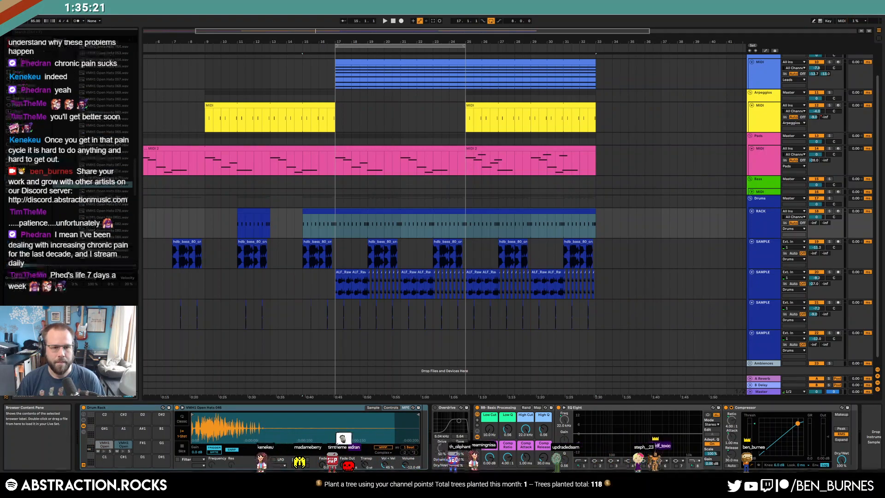
pyautogui.press('Down')
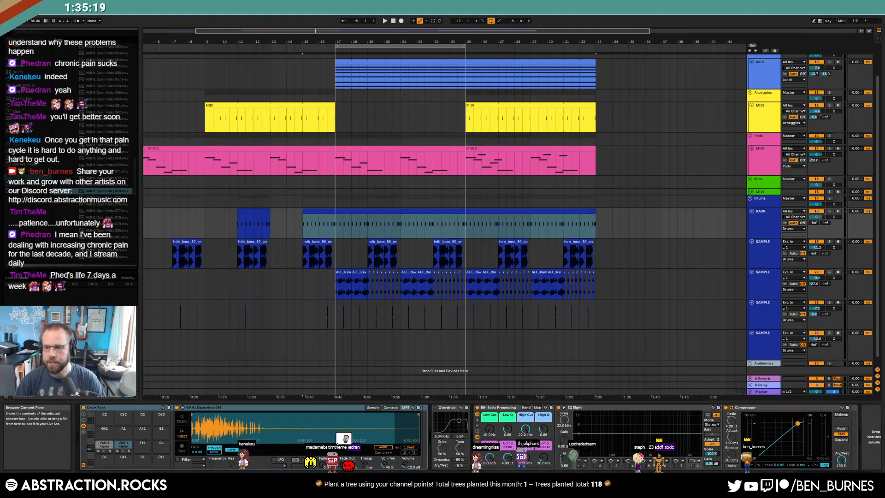
pyautogui.press('Down')
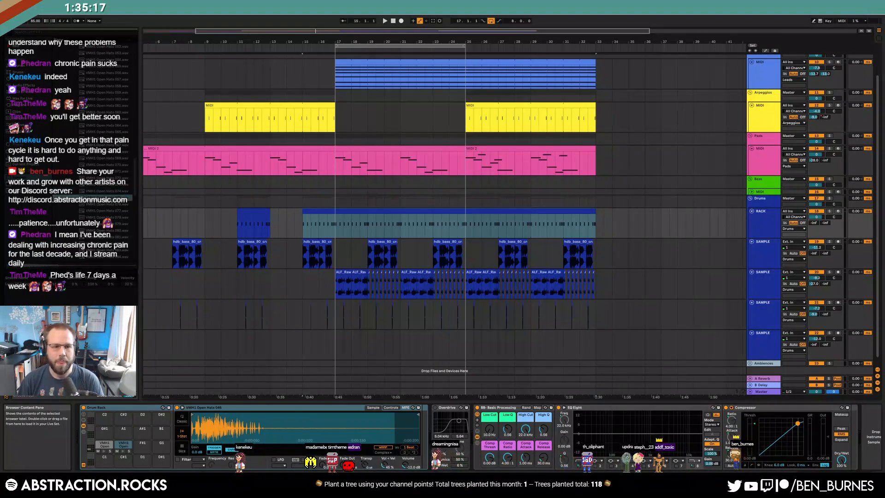
pyautogui.press('Down')
pyautogui.press('Down')
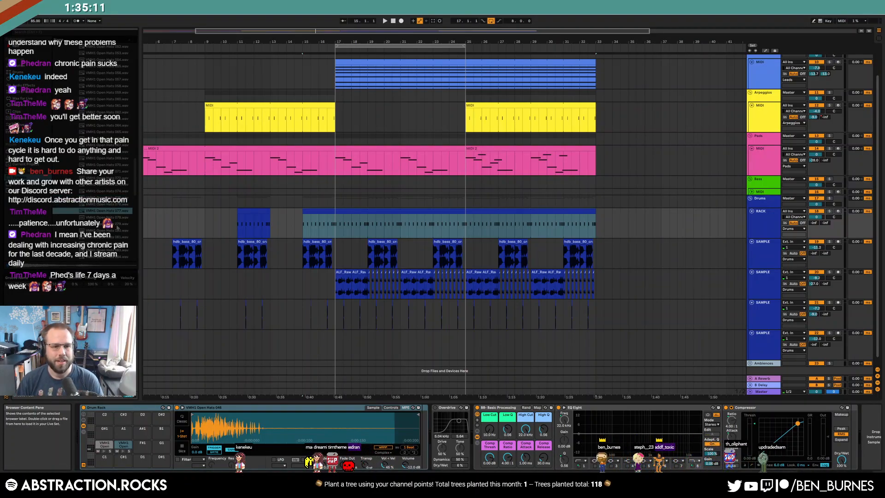
pyautogui.press('Down')
pyautogui.press('Down')
pyautogui.press('Down')
pyautogui.press('Down')
pyautogui.press('Down')
pyautogui.press('Down')
pyautogui.press('Down')
pyautogui.press('Down')
pyautogui.press('Down')
pyautogui.press('Down')
pyautogui.press('Down')
pyautogui.press('Down')
pyautogui.press('Down')
pyautogui.press('Down')
pyautogui.press('Down')
pyautogui.press('Down')
pyautogui.press('Down')
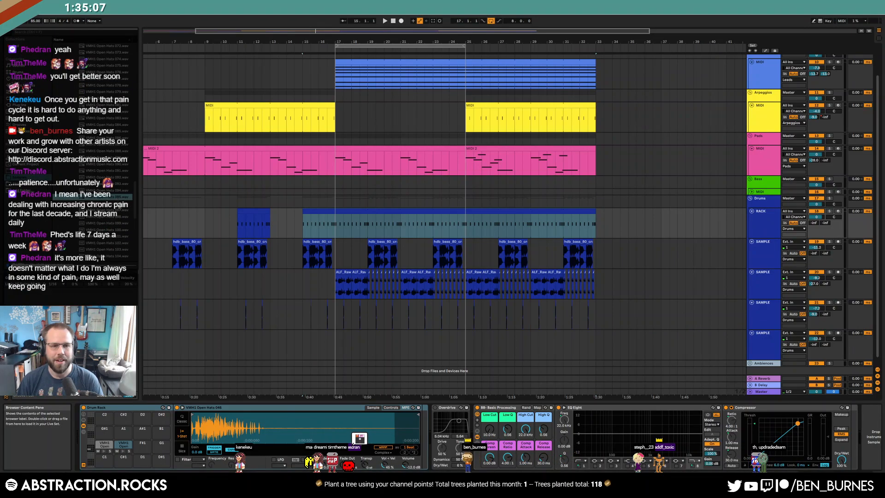
pyautogui.press('Down')
pyautogui.press('Down')
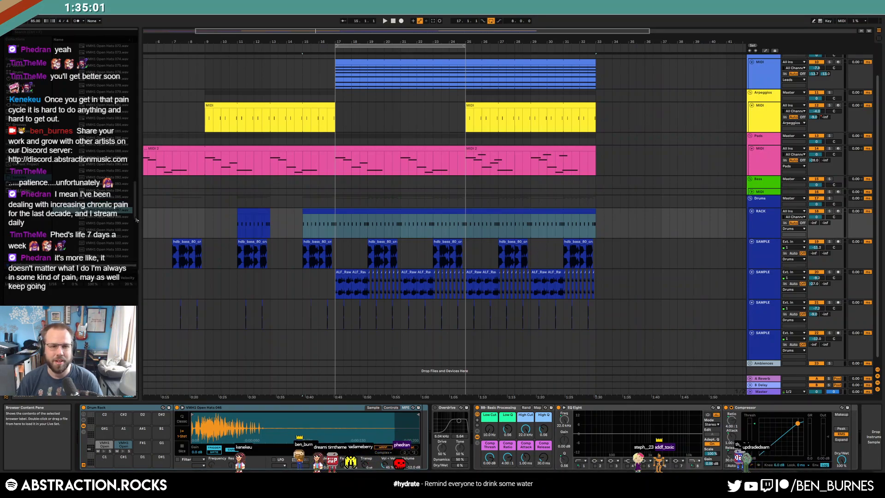
# - Replace the original open hat on the first Drum Rack pad with the VMH1 Open Hats 103 sample and show its waveform
pyautogui.scroll(-2, 135, 218)
pyautogui.click(120, 206)
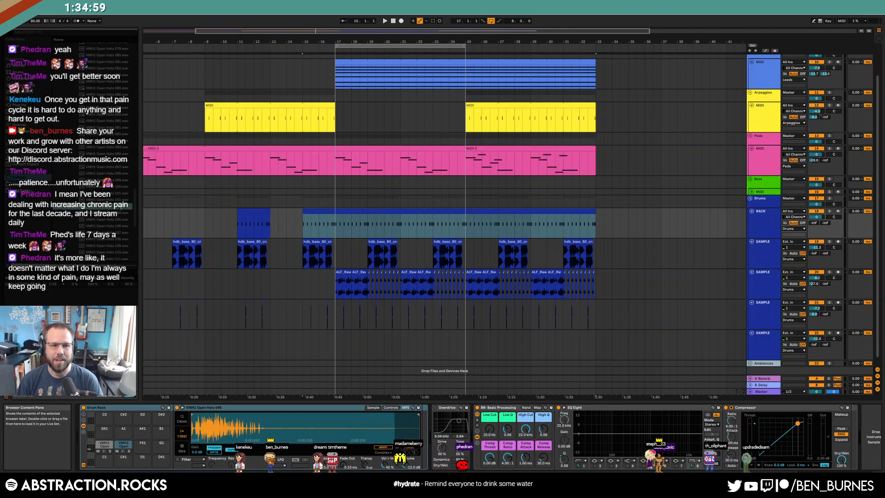
pyautogui.moveTo(119, 205); pyautogui.dragTo(104, 445)
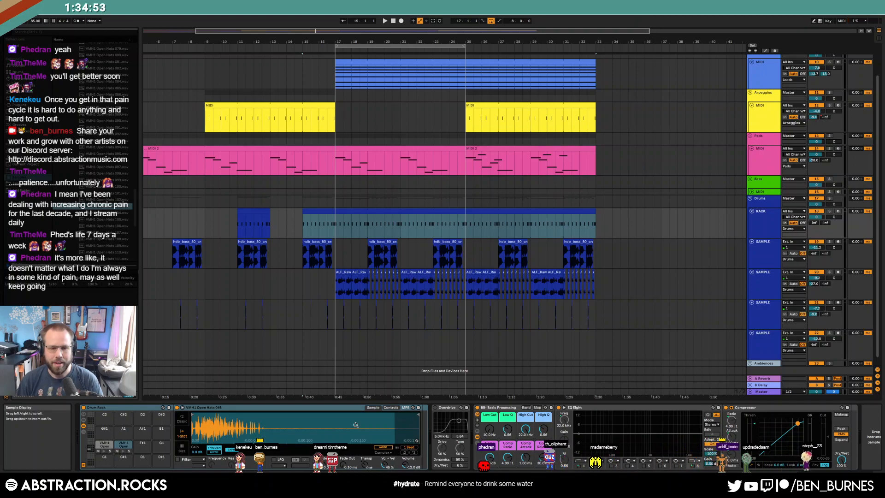
pyautogui.click(105, 444)
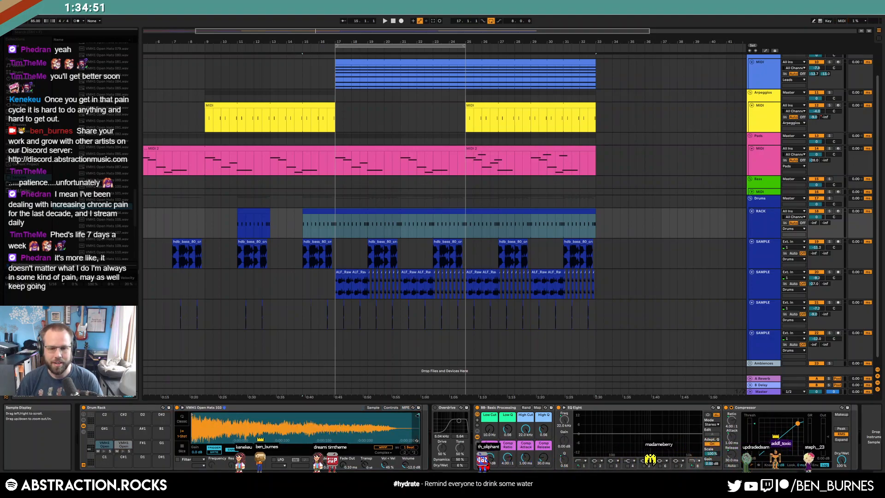
# - Shorten the VMH1 Open Hats 103 sample to its opening portion, raise its fade-out, and play the RACK clip at bar 11
pyautogui.moveTo(240, 422); pyautogui.dragTo(265, 422)
pyautogui.moveTo(342, 464); pyautogui.dragTo(343, 440)
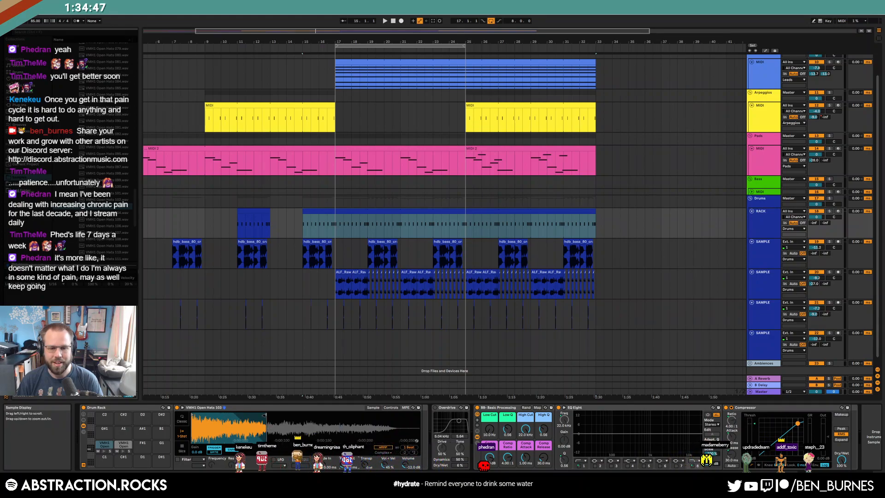
pyautogui.moveTo(264, 416); pyautogui.dragTo(239, 416)
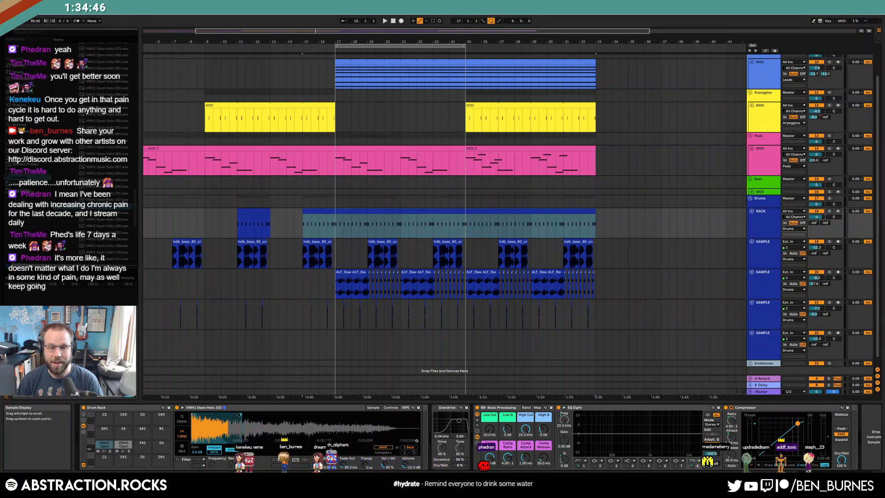
pyautogui.click(241, 214)
pyautogui.press('space')
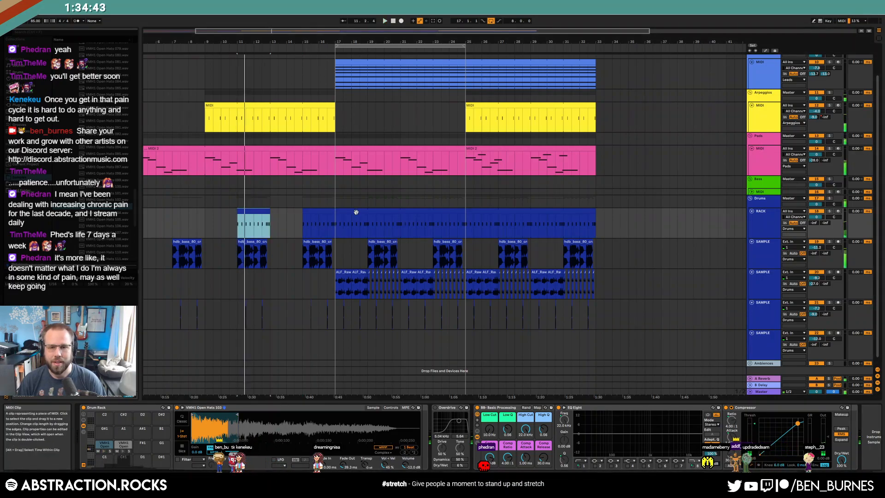
# - Separate the RACK part starting at bar 17 from the longer clip and open its notes for editing
pyautogui.click(367, 219)
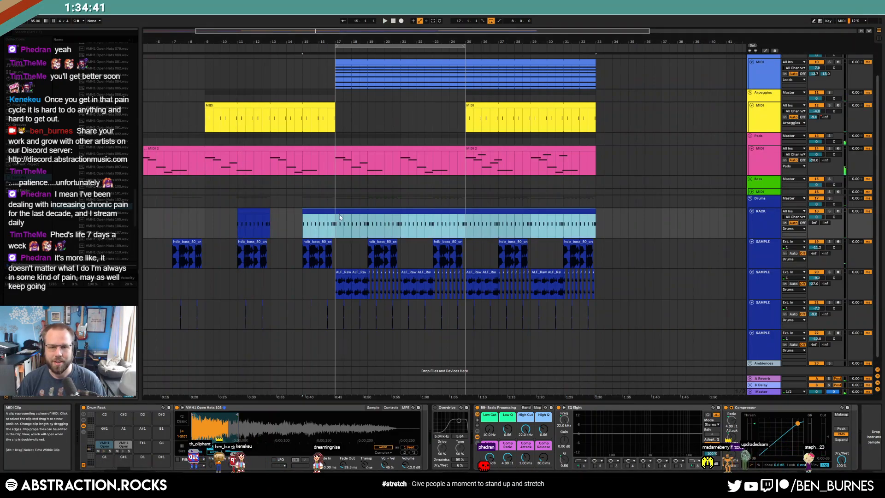
pyautogui.moveTo(335, 219); pyautogui.dragTo(593, 233)
pyautogui.doubleClick(420, 214)
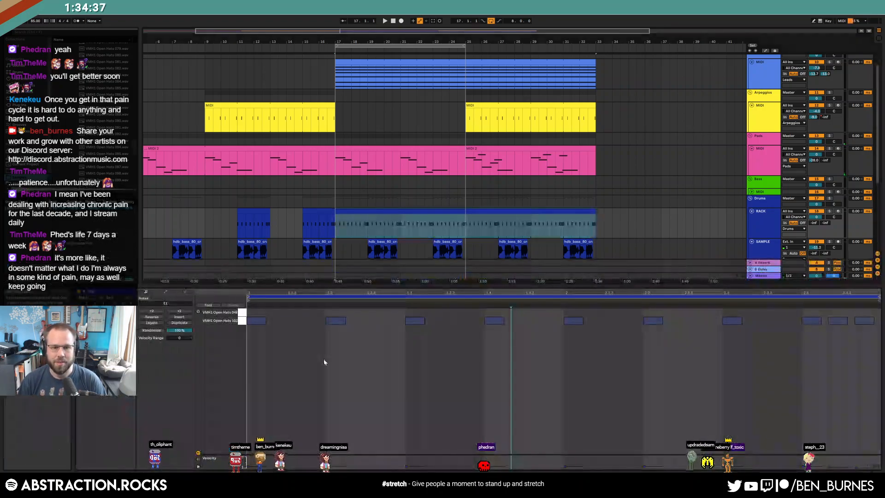
# - Add VMH1 Open Hats 046 notes on beats 1.4 and 2.4 of the two-bar RACK pattern and return to the devices
pyautogui.doubleClick(327, 312)
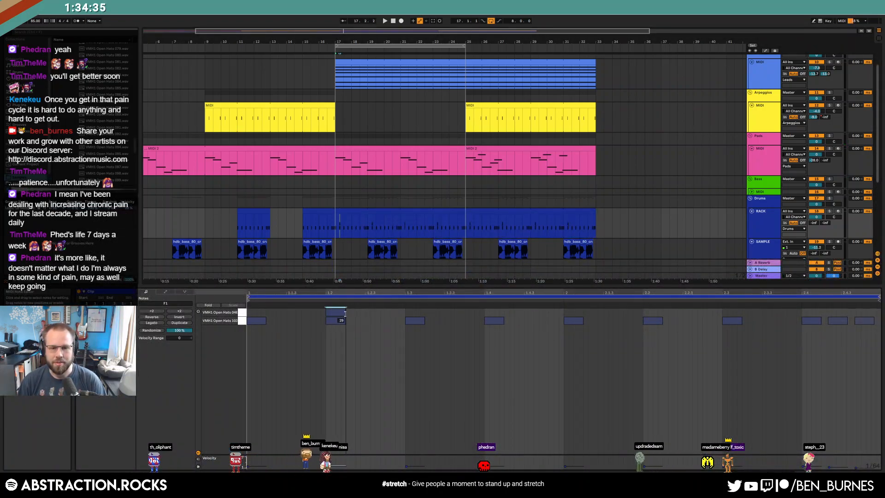
pyautogui.moveTo(345, 311); pyautogui.dragTo(493, 314)
pyautogui.doubleClick(811, 313)
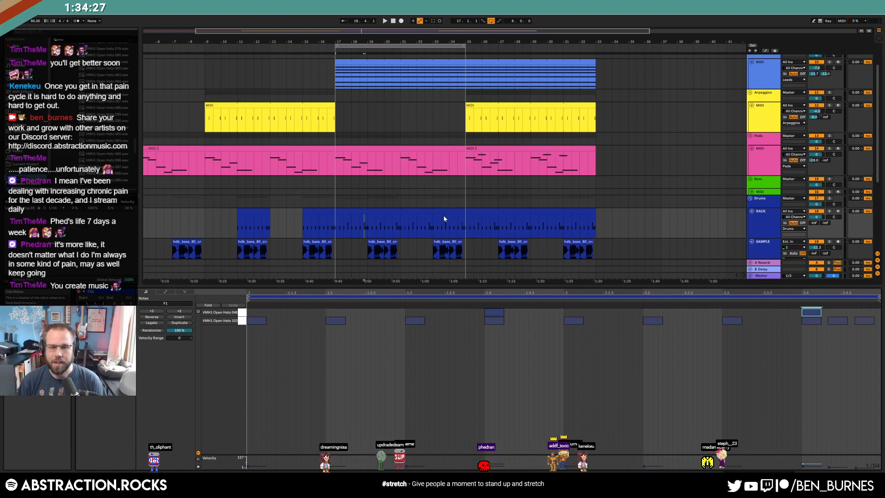
pyautogui.hotkey('shift', 'Tab')
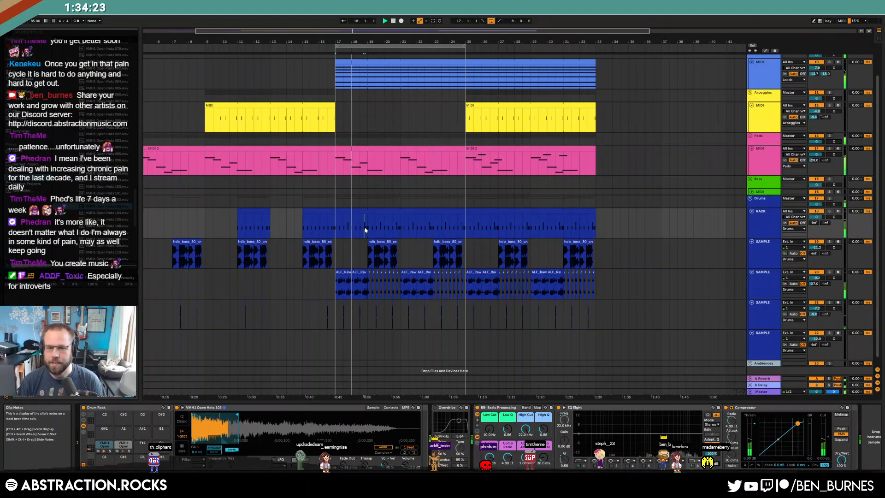
# - Add another VMH1 Open Hats 046 note on the second triplet of beat 2.4 in the two-bar RACK pattern
pyautogui.doubleClick(365, 212)
pyautogui.doubleClick(836, 312)
pyautogui.moveTo(836, 314); pyautogui.dragTo(833, 316)
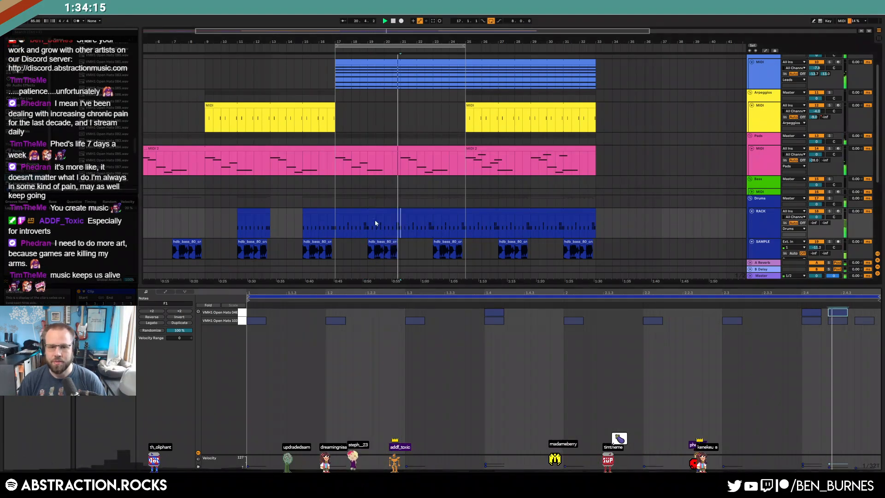
# - Join RACK bars 17 to 21 into one four-bar clip and add a fast roll of VMH1 Open Hats 046 notes on beat 4.4
pyautogui.keyDown('shift'); pyautogui.click(328, 224); pyautogui.keyUp('shift')
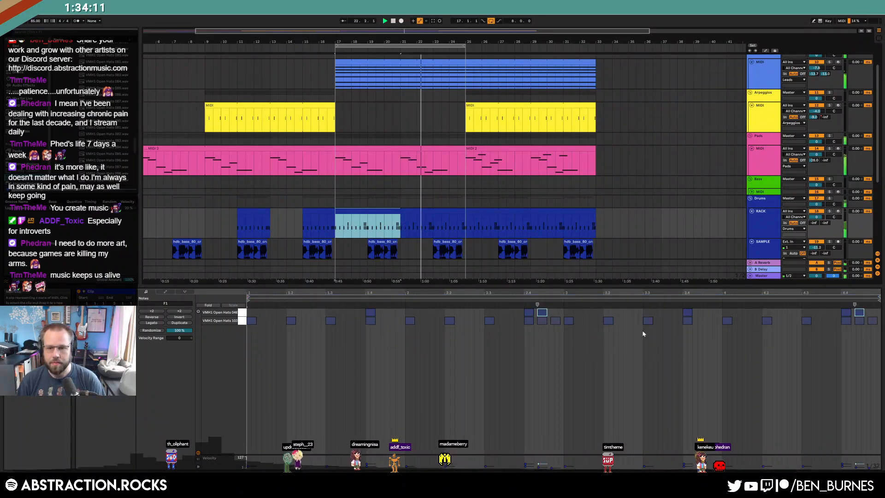
pyautogui.moveTo(860, 292); pyautogui.dragTo(669, 309)
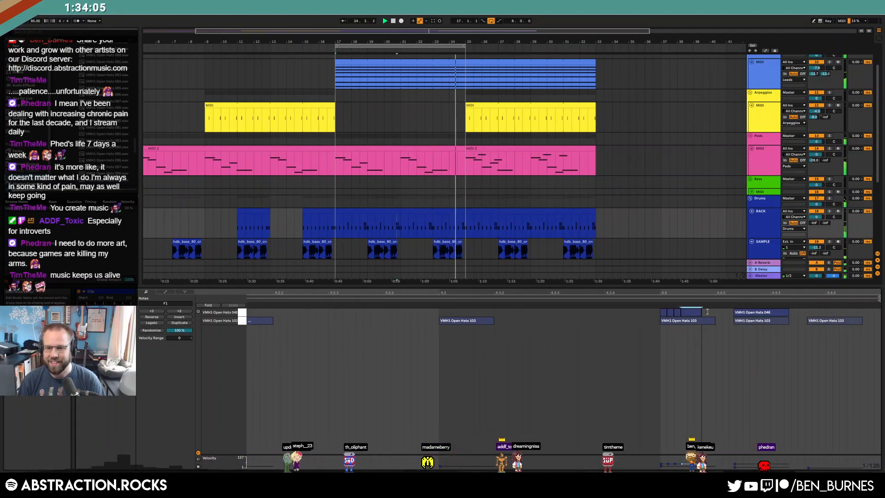
pyautogui.moveTo(525, 292); pyautogui.dragTo(525, 207)
# - Duplicate the four-bar RACK clip so the copy fills bars 21 to 25
pyautogui.click(388, 209)
pyautogui.hotkey('ctrl', 'd')
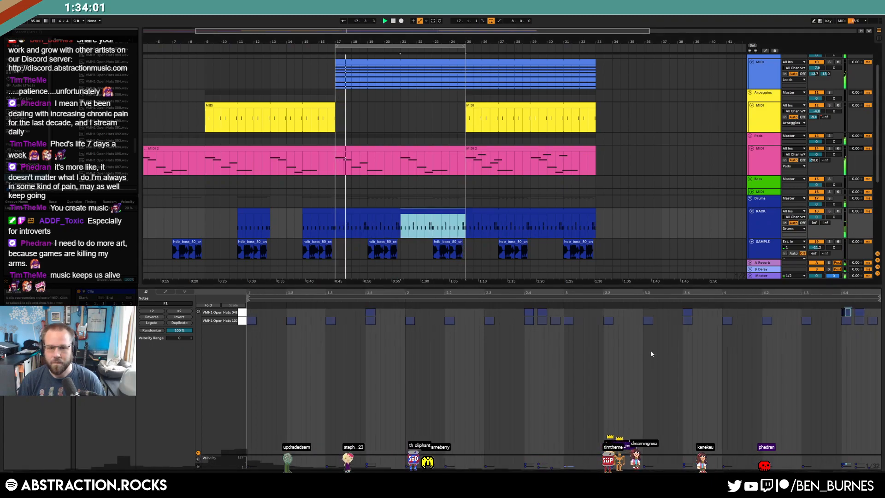
pyautogui.click(593, 351)
# - Delete the middle VMH1 Open Hats 046 triplet on beat 2.4 of the first four-bar clip and add the last triplet in the copy
pyautogui.click(368, 211)
pyautogui.click(541, 311)
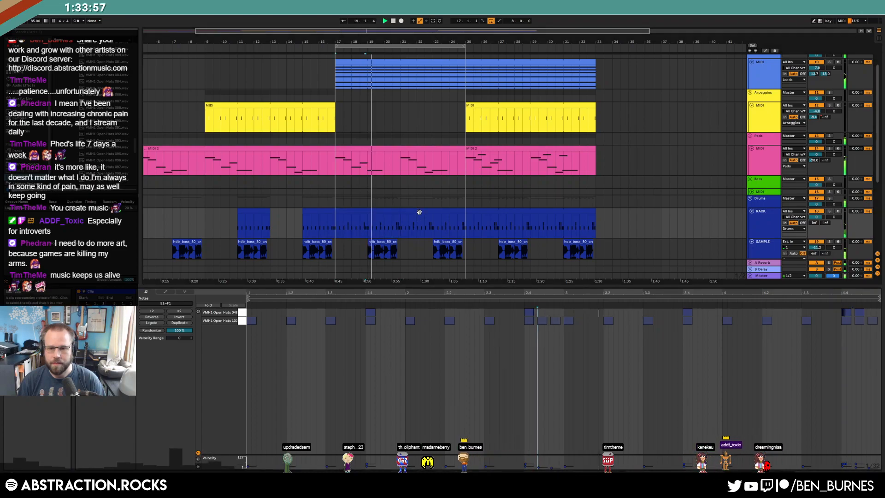
pyautogui.doubleClick(554, 312)
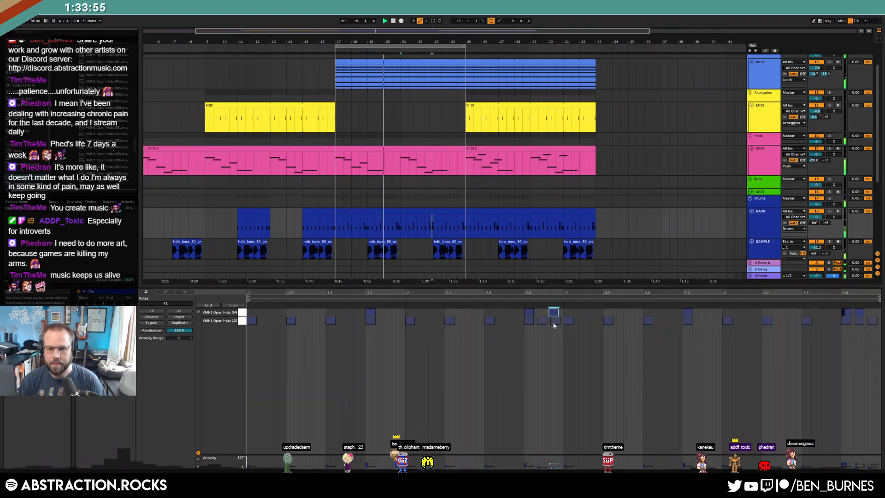
pyautogui.click(760, 357)
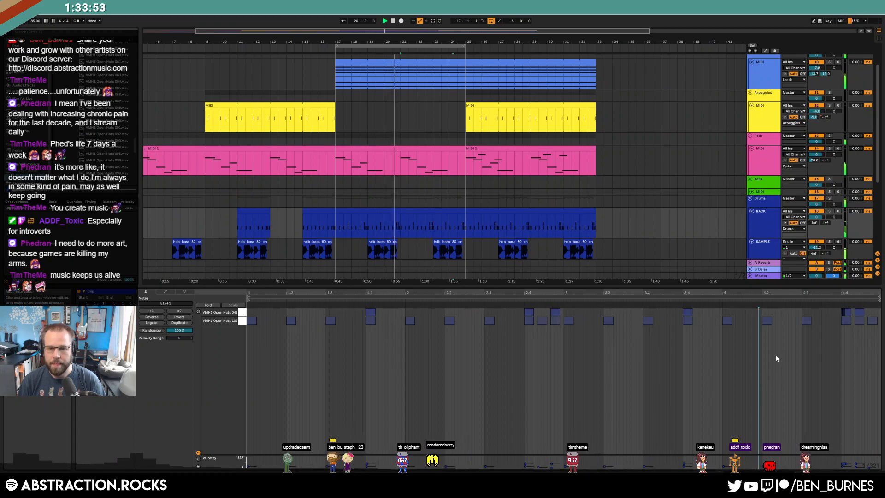
# - Rework the copy's last beat of VMH1 Open Hats 046: replace the roll with one note, add a short pickup, and move the middle hit to the last triplet
pyautogui.moveTo(847, 298); pyautogui.dragTo(772, 313)
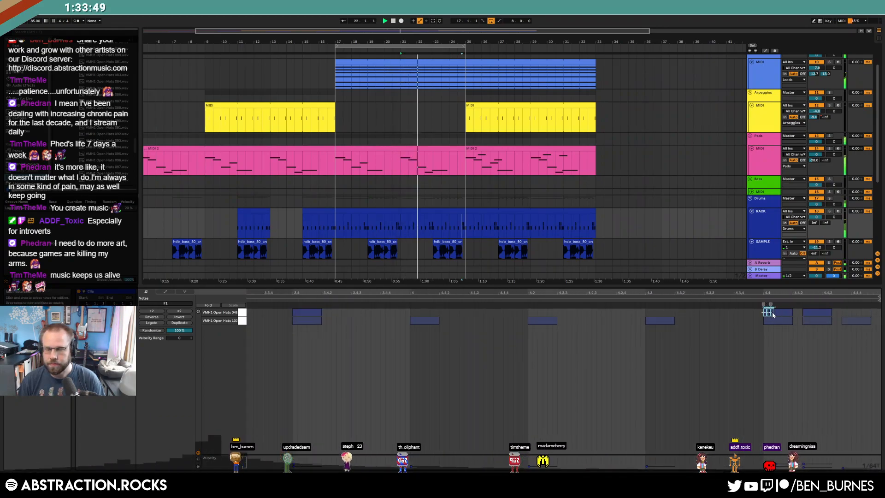
pyautogui.doubleClick(714, 312)
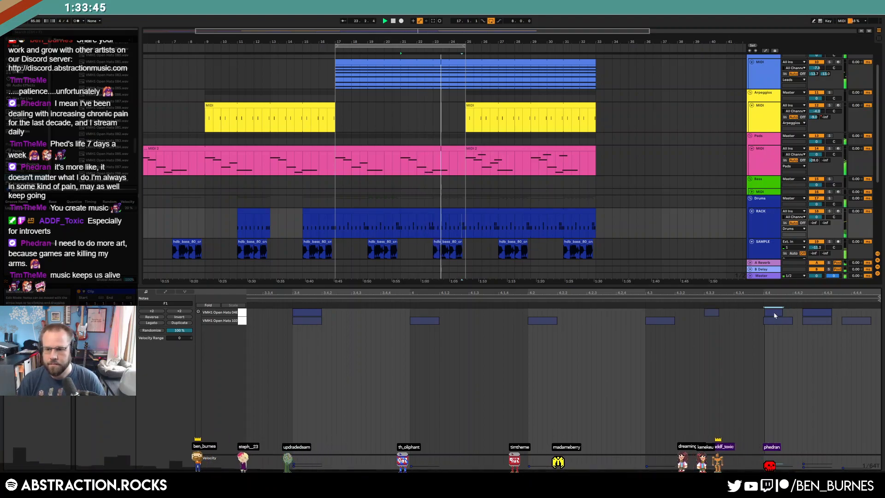
pyautogui.doubleClick(856, 312)
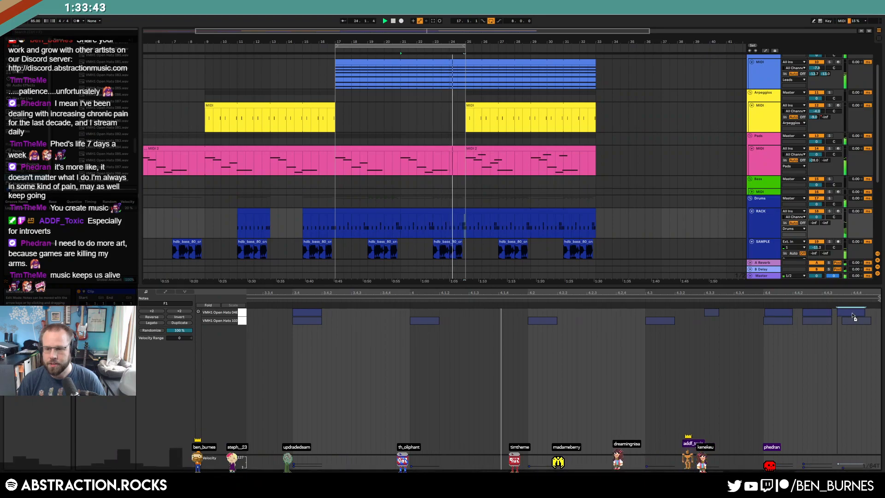
pyautogui.doubleClick(826, 313)
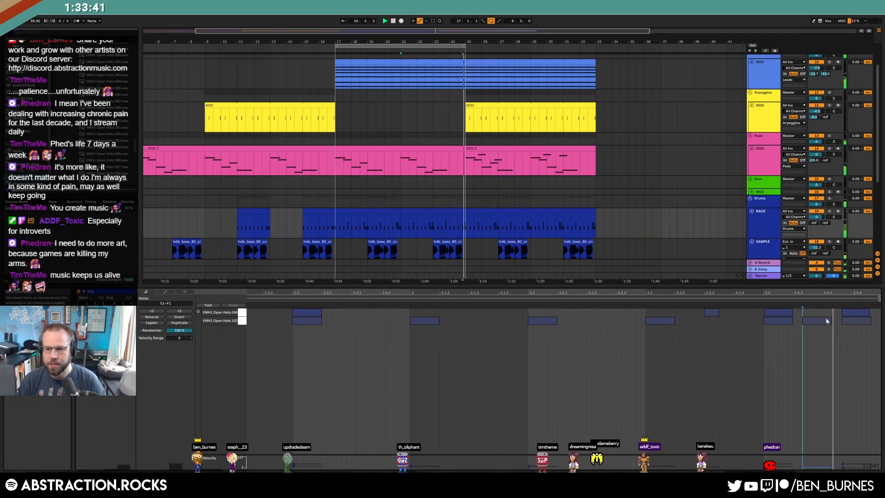
pyautogui.scroll(-5, 723, 344)
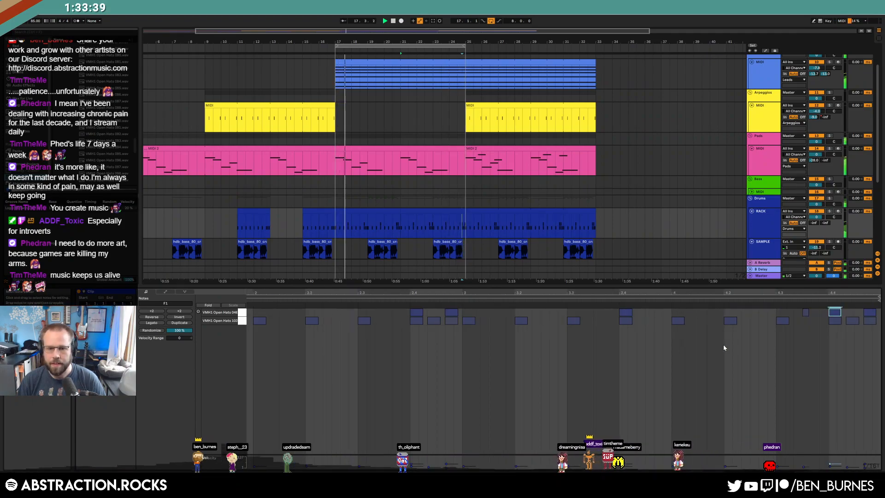
# - Consolidate the two four-bar RACK clips from bar 17 to bar 25 into a single clip
pyautogui.click(412, 215)
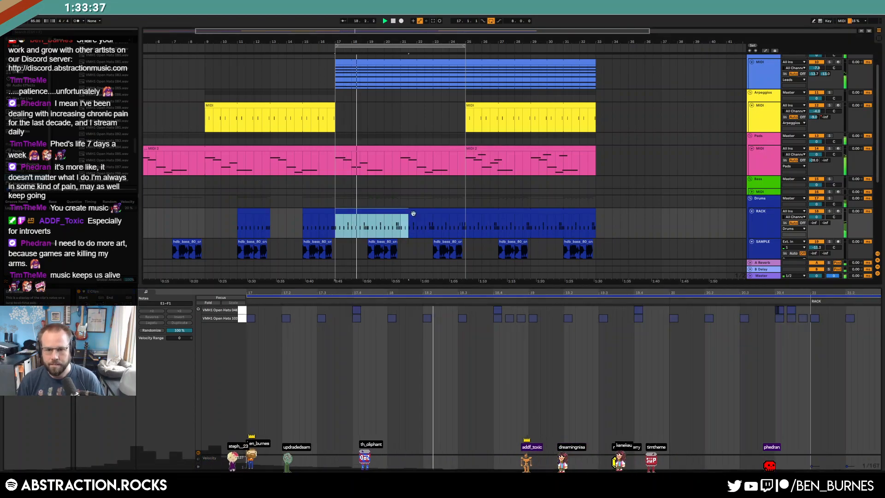
pyautogui.hotkey('ctrl', 'j')
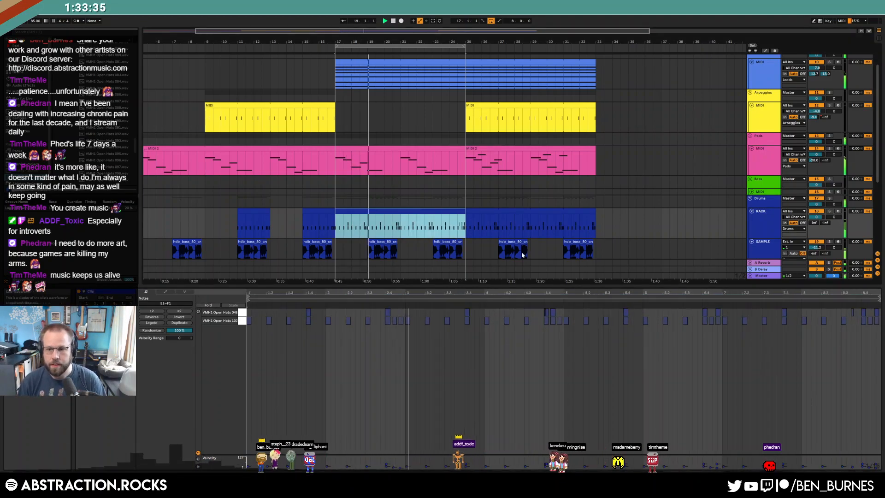
pyautogui.click(718, 376)
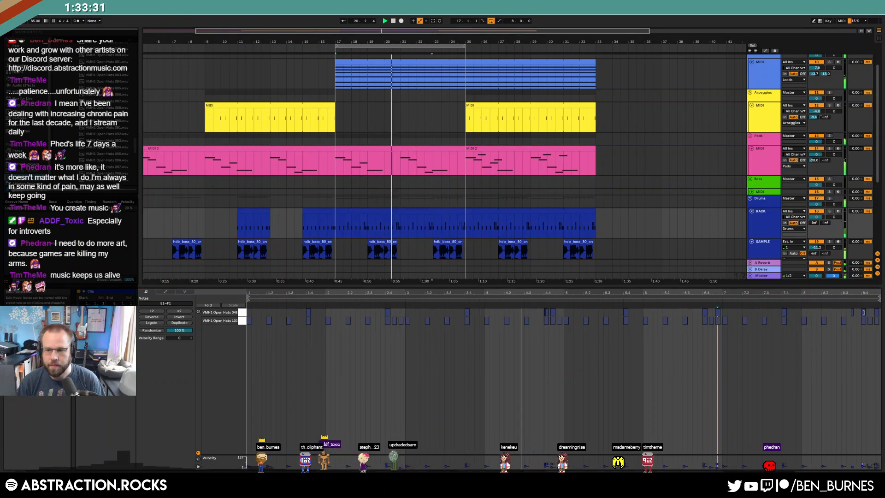
# - Find VMH1 Claps & Snares 120 in the VMH1 Claps & Snares sample folder and load it onto the Drum Rack's D1 pad
pyautogui.click(852, 312)
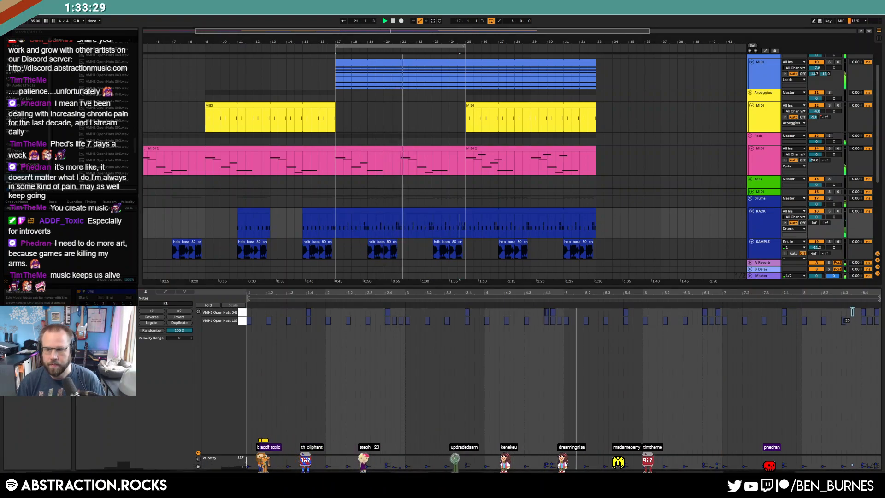
pyautogui.hotkey('shift', 'Tab')
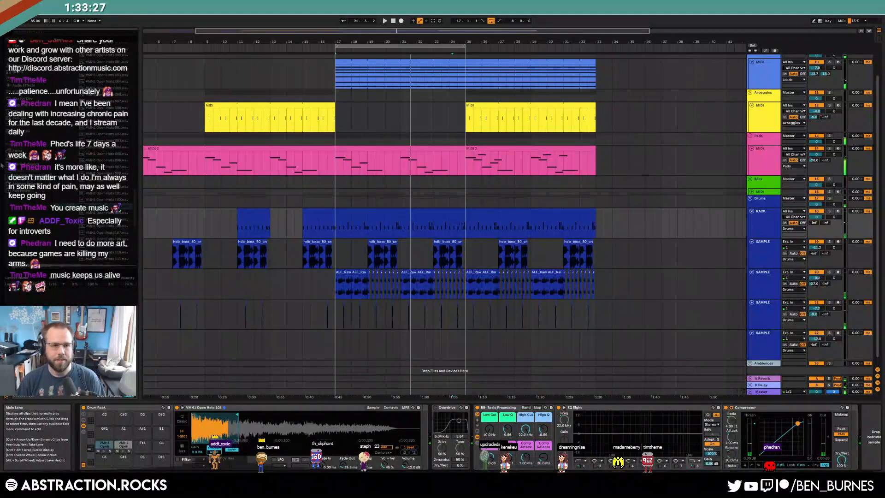
pyautogui.scroll(10, 118, 138)
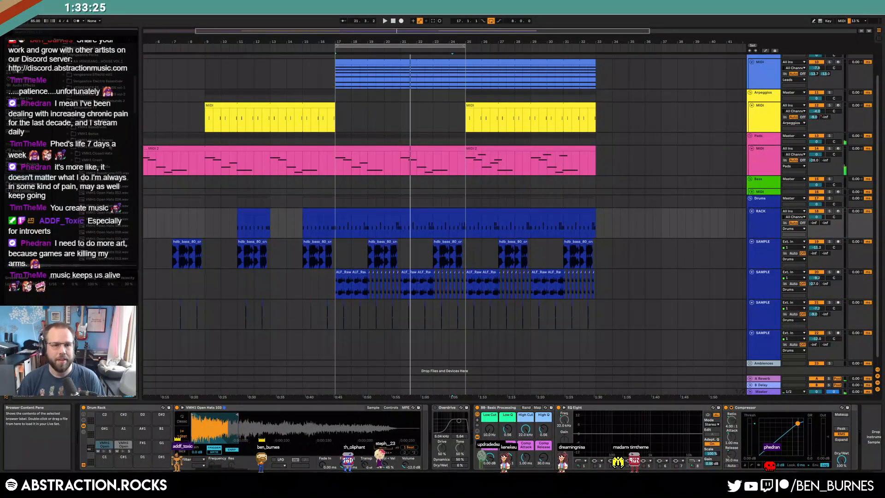
pyautogui.press('Left')
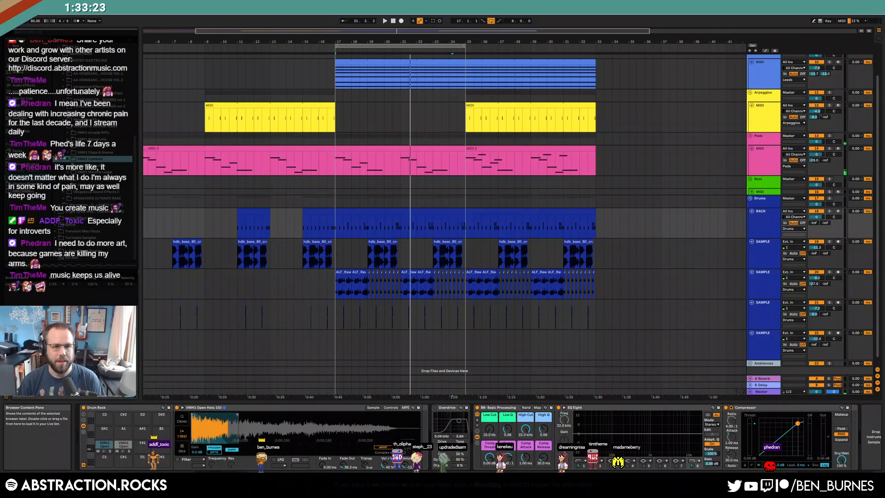
pyautogui.click(68, 152)
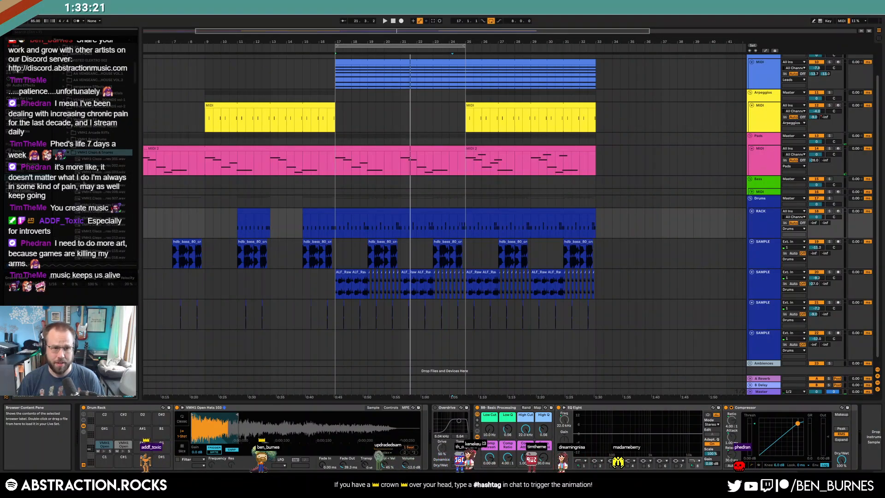
pyautogui.moveTo(135, 69); pyautogui.dragTo(144, 135)
pyautogui.scroll(-8, 144, 136)
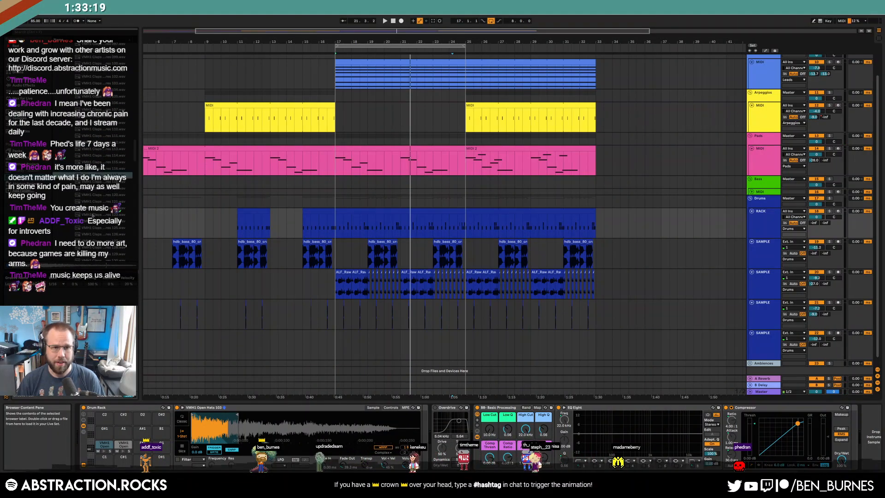
pyautogui.click(92, 194)
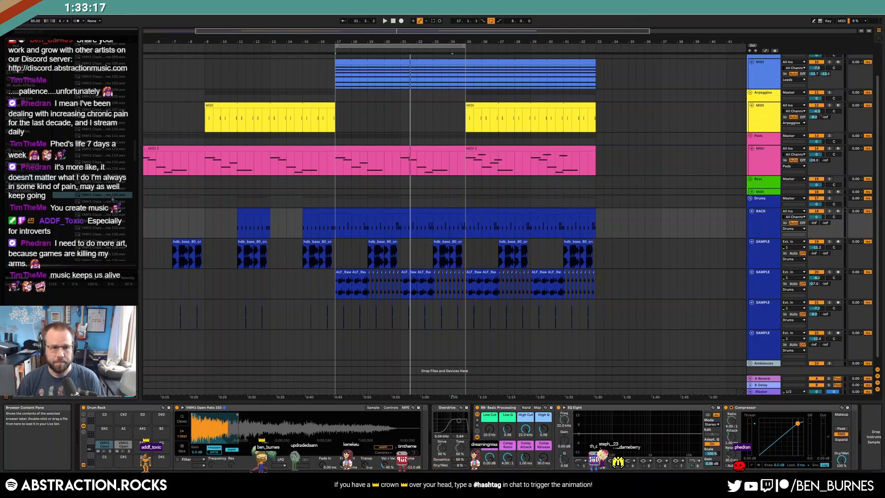
pyautogui.moveTo(129, 422); pyautogui.dragTo(134, 457)
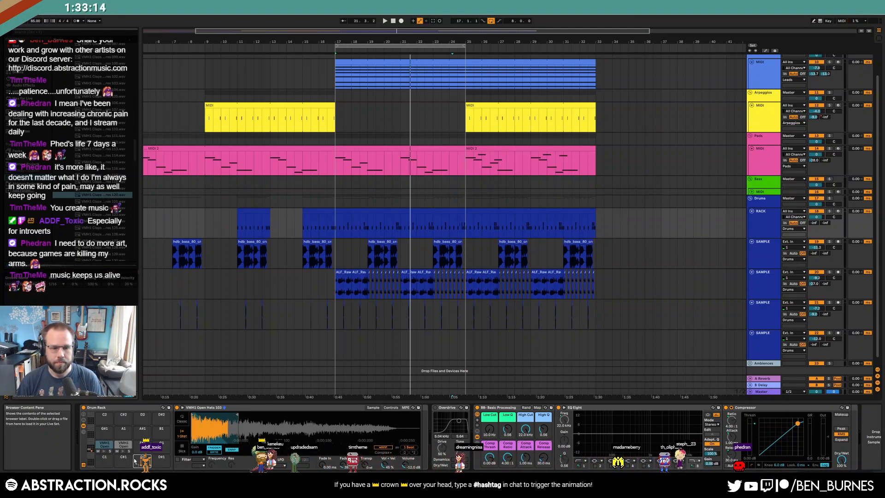
# - Enable the filter on the VMH1 Claps & Snares 120 sample and adjust its type, frequency and resonance
pyautogui.click(178, 459)
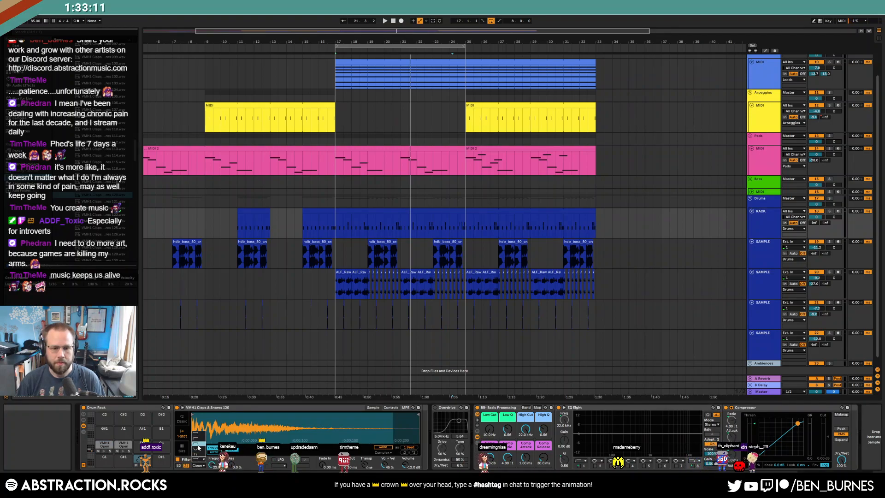
pyautogui.moveTo(236, 467); pyautogui.dragTo(235, 435)
pyautogui.click(142, 465)
# - Program VMH1 Claps & Snares 120 on beats 2 and 4 of every bar in the RACK clip from bar 25 to 33
pyautogui.click(477, 216)
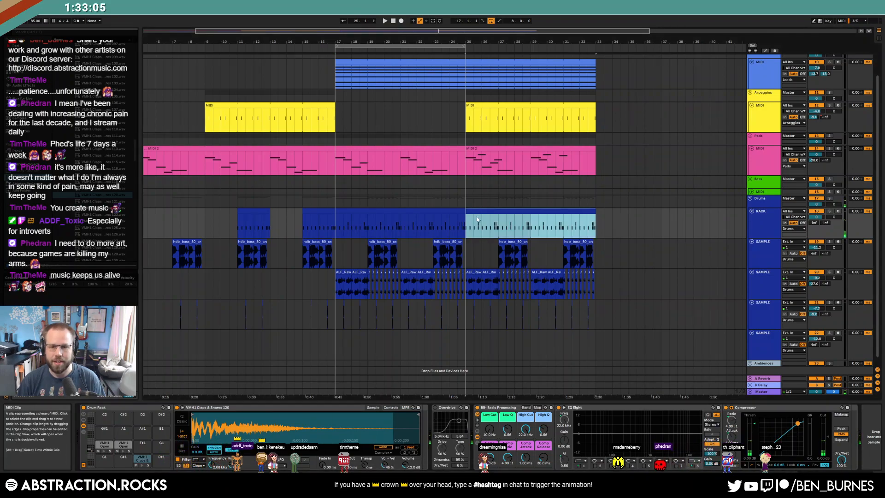
pyautogui.click(460, 213)
pyautogui.doubleClick(486, 211)
pyautogui.click(377, 340)
pyautogui.doubleClick(275, 328)
pyautogui.moveTo(278, 328); pyautogui.dragTo(257, 332)
pyautogui.hotkey('ctrl', 'd')
pyautogui.hotkey('ctrl', 'd')
pyautogui.hotkey('ctrl', 'd')
pyautogui.hotkey('ctrl', 'd')
pyautogui.hotkey('ctrl', 'd')
pyautogui.hotkey('ctrl', 'd')
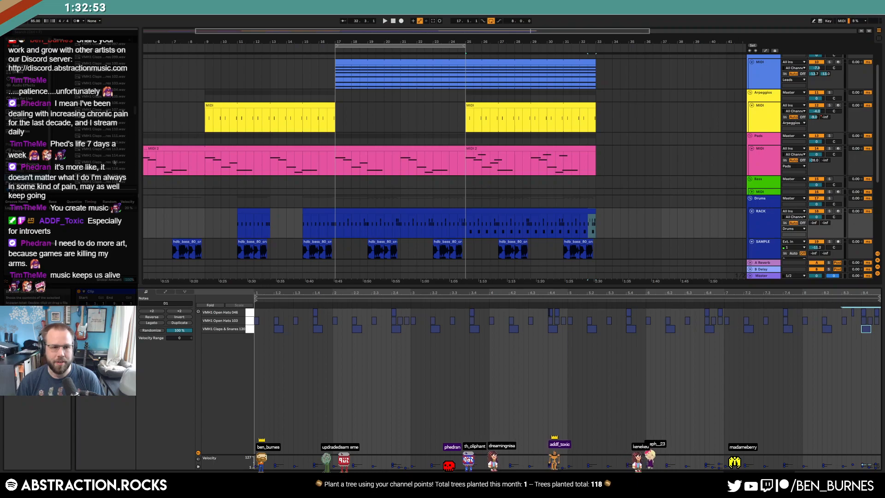
# - Play the RACK clip from bar 25 and adjust the velocity of all its clap notes together
pyautogui.hotkey('shift', 'Tab')
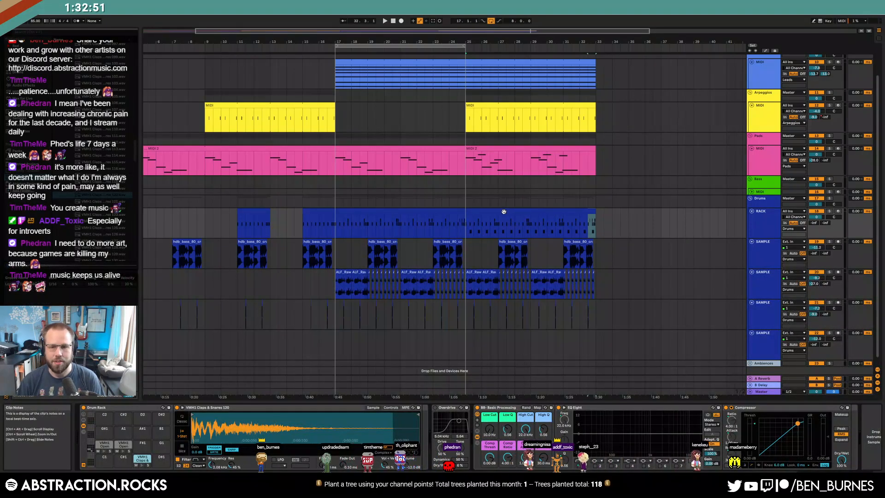
pyautogui.click(502, 212)
pyautogui.press('space')
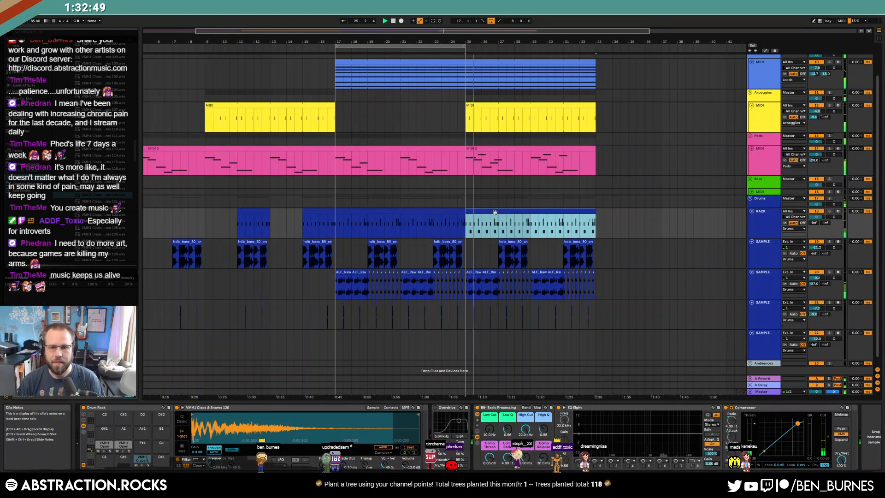
pyautogui.hotkey('shift', 'Tab')
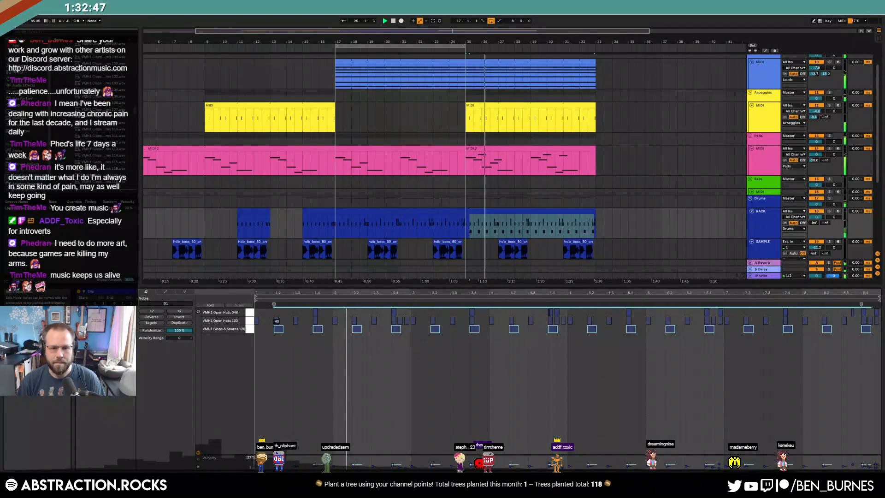
# - Shift the beat 4 claps in bars 25, 26 and 27 of the RACK clip one grid step later
pyautogui.click(318, 328)
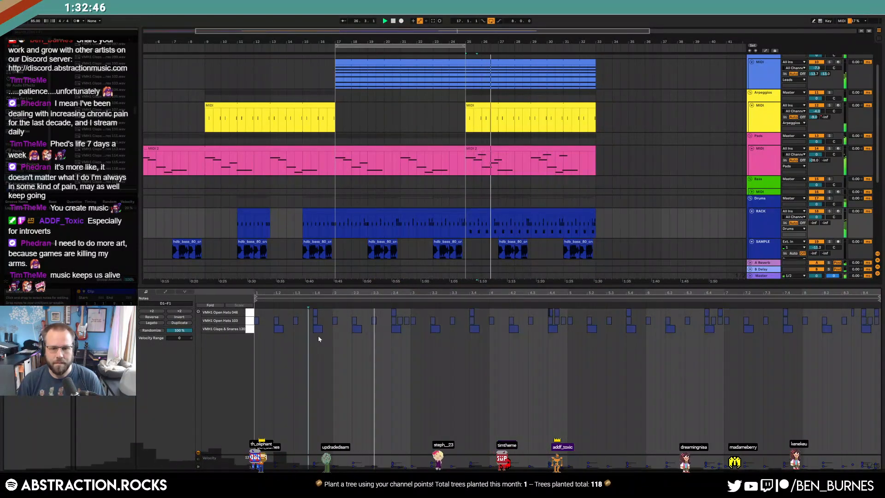
pyautogui.keyDown('shift'); pyautogui.click(396, 330); pyautogui.keyUp('shift')
pyautogui.moveTo(396, 330); pyautogui.dragTo(402, 331)
pyautogui.moveTo(474, 329); pyautogui.dragTo(479, 329)
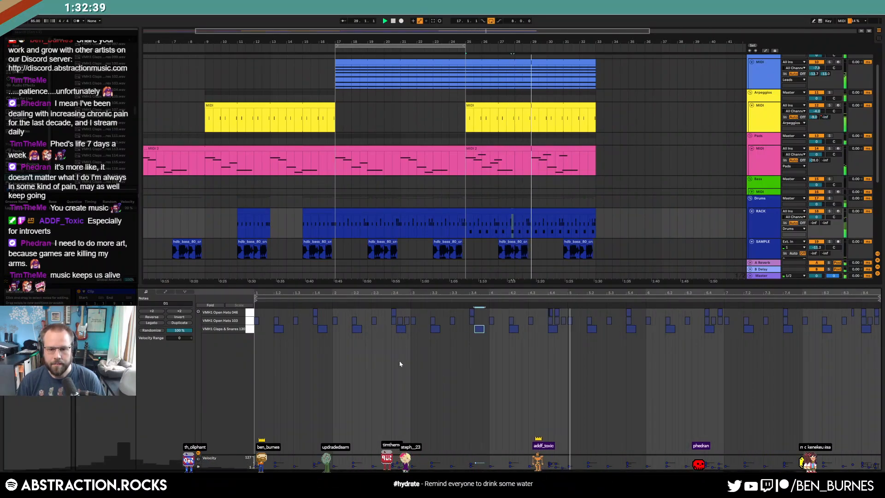
pyautogui.click(404, 329)
pyautogui.click(322, 329)
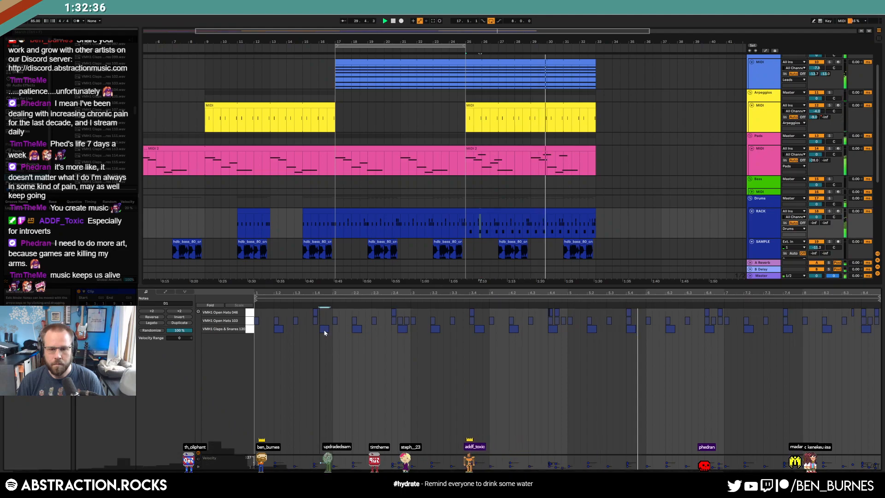
# - Shift the remaining beat 4 claps in bars 28 to 32 of the RACK clip one grid step later
pyautogui.click(631, 328)
pyautogui.keyDown('shift'); pyautogui.click(709, 329); pyautogui.keyUp('shift')
pyautogui.keyDown('shift'); pyautogui.click(788, 329); pyautogui.keyUp('shift')
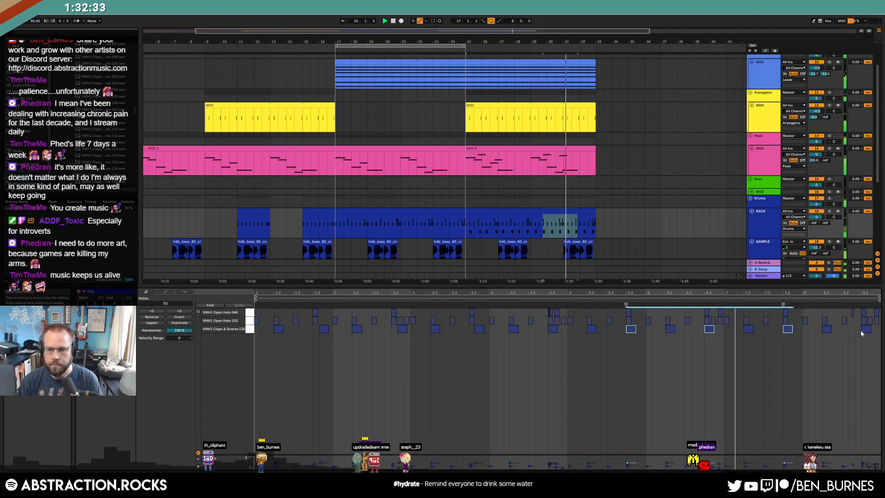
pyautogui.press('Right')
pyautogui.click(567, 342)
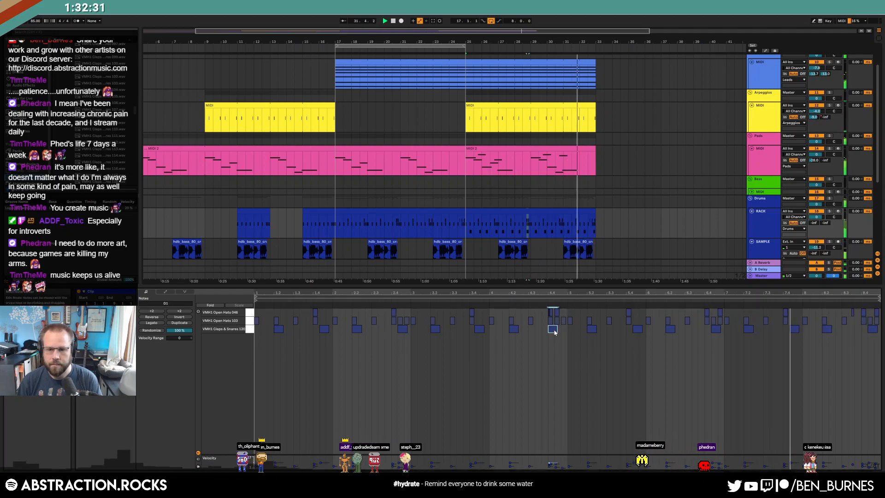
pyautogui.moveTo(554, 332); pyautogui.dragTo(559, 335)
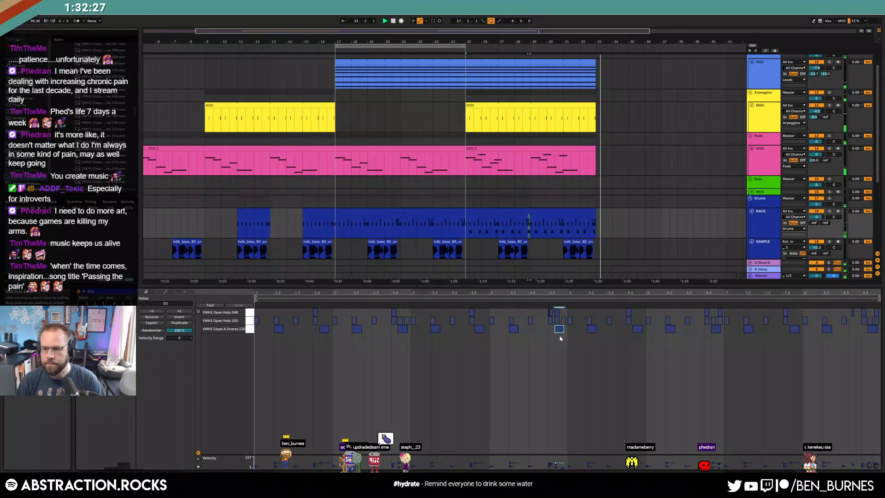
# - Review the Arpeggios and Leads tracks' device chains and play the arrangement from just before bar 17
pyautogui.hotkey('shift', 'Tab')
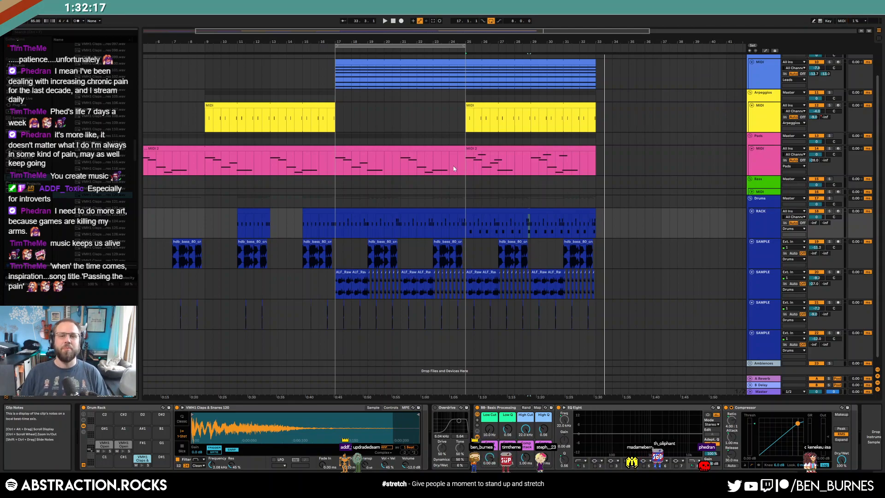
pyautogui.scroll(1, 483, 207)
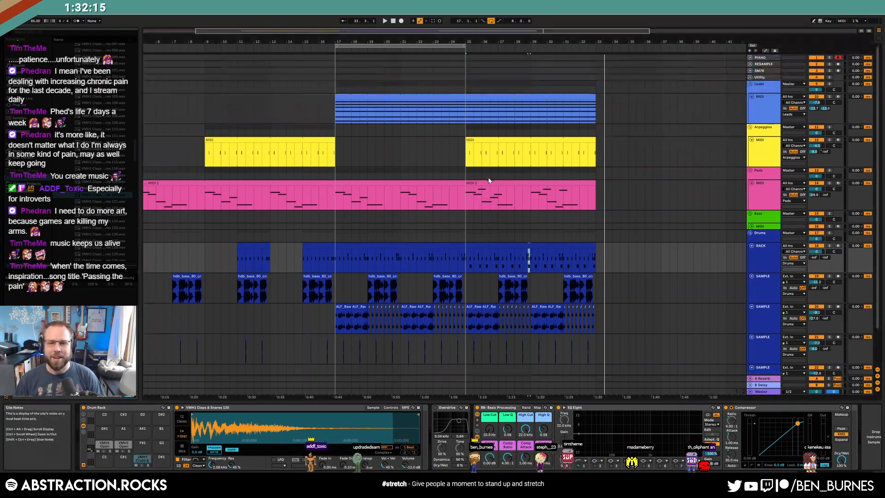
pyautogui.click(458, 150)
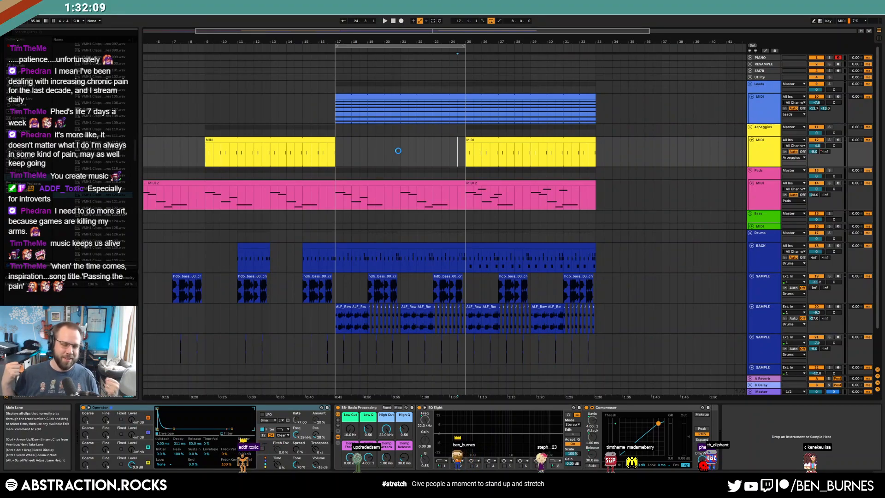
pyautogui.click(327, 112)
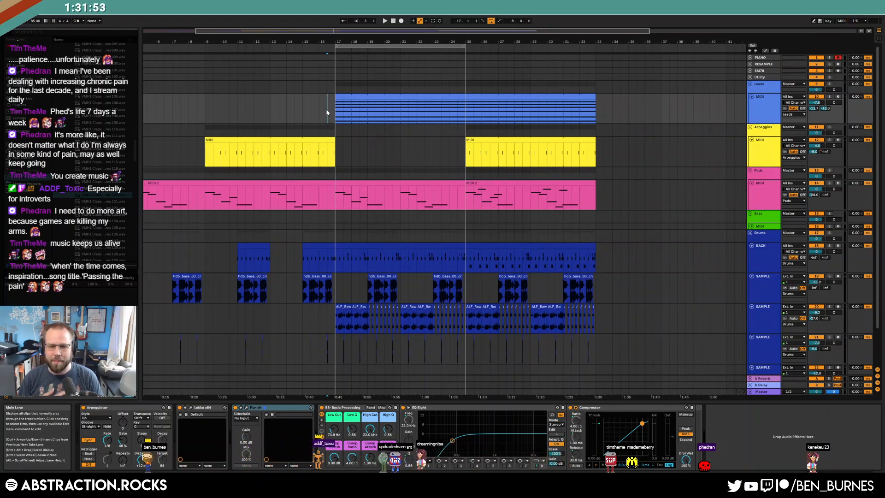
pyautogui.press('space')
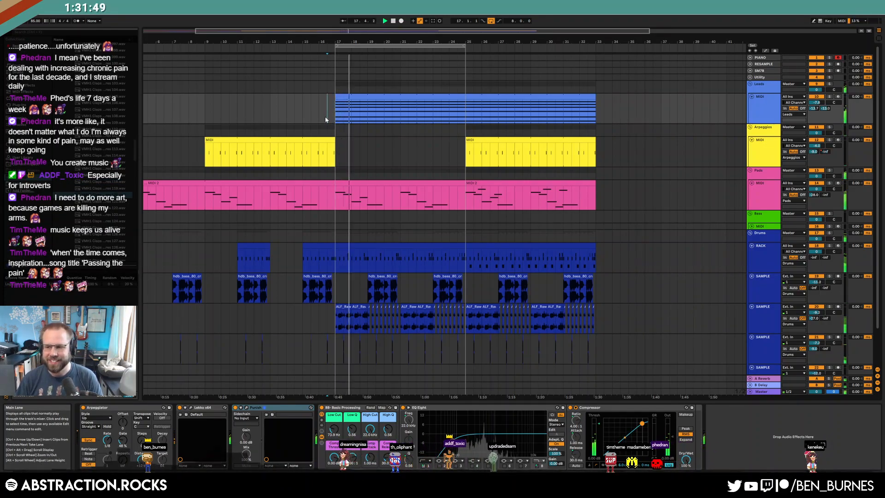
# - Insert a new MIDI track below the existing MIDI track in the Leads group
pyautogui.click(399, 182)
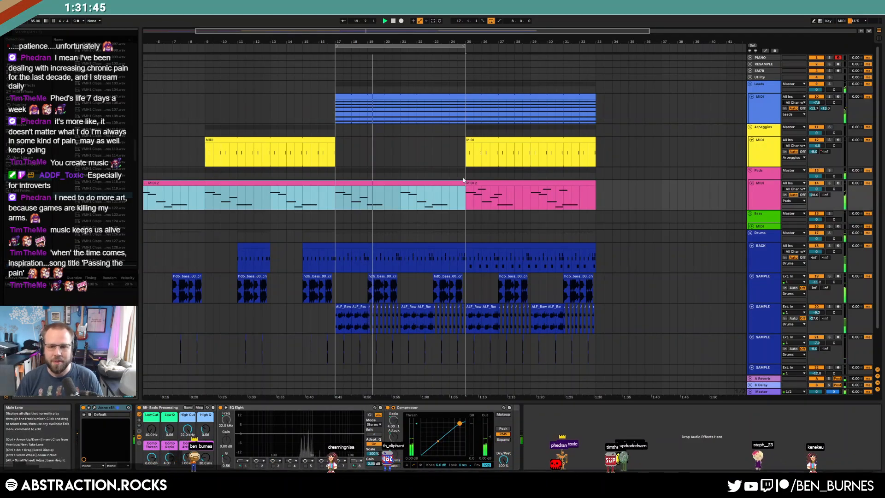
pyautogui.click(762, 112)
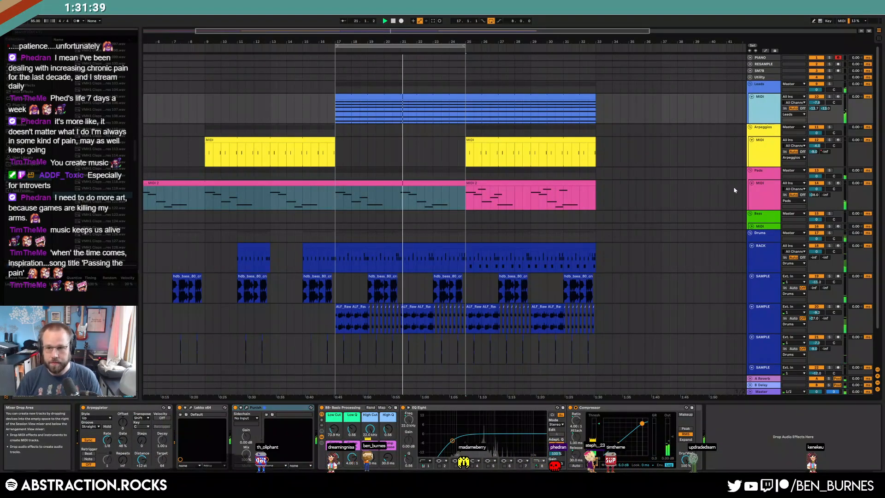
pyautogui.hotkey('ctrl', 'shift', 't')
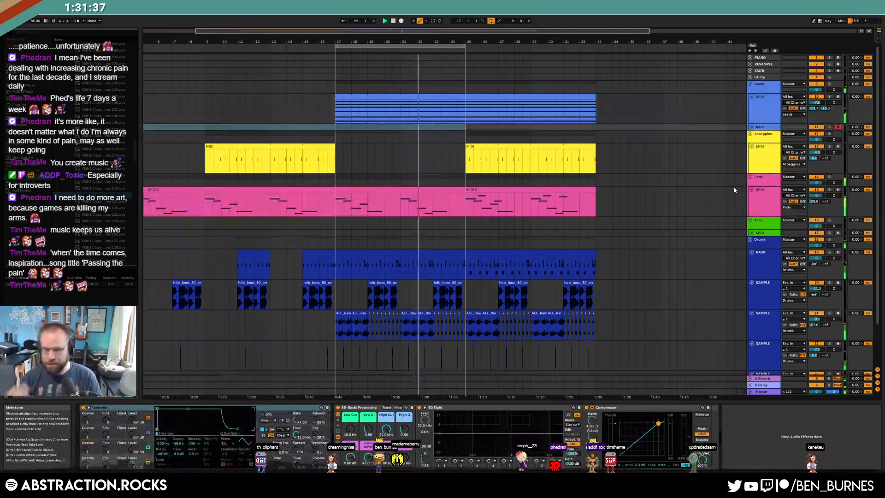
# - Add claps on beat 3 of bars 23 and 24 in the RACK clip, and move the loop to bars 25 to 33
pyautogui.doubleClick(444, 251)
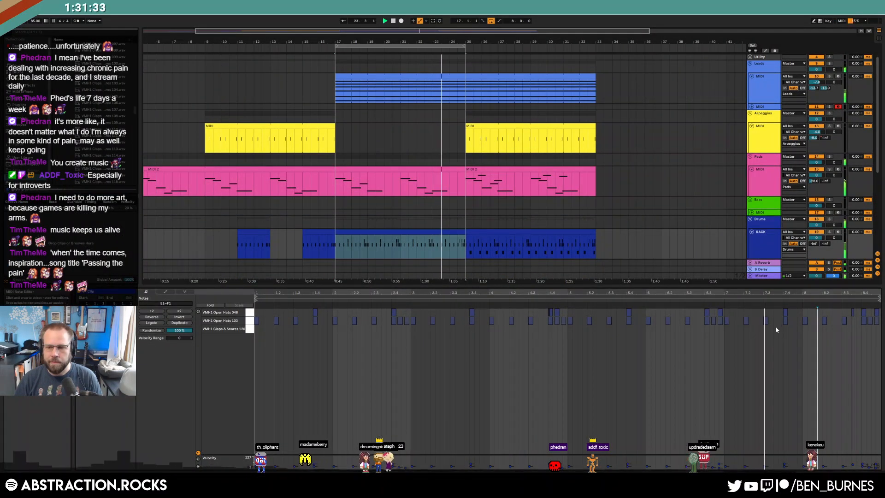
pyautogui.doubleClick(764, 328)
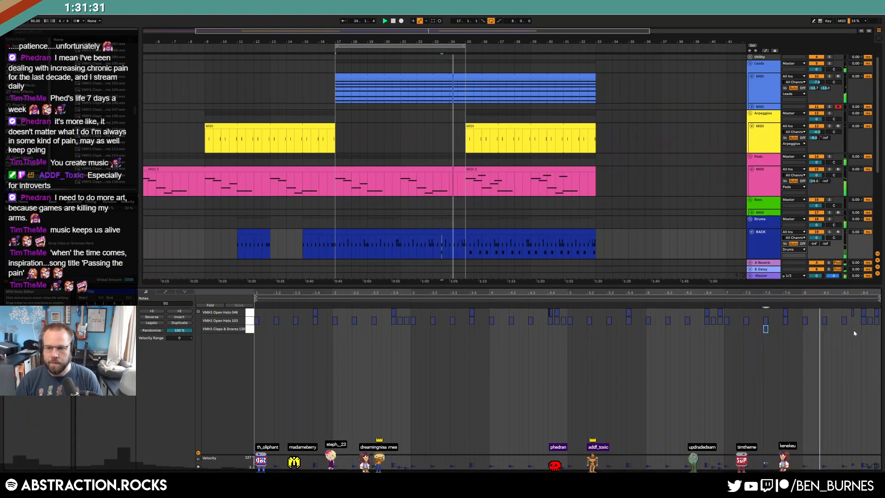
pyautogui.doubleClick(843, 328)
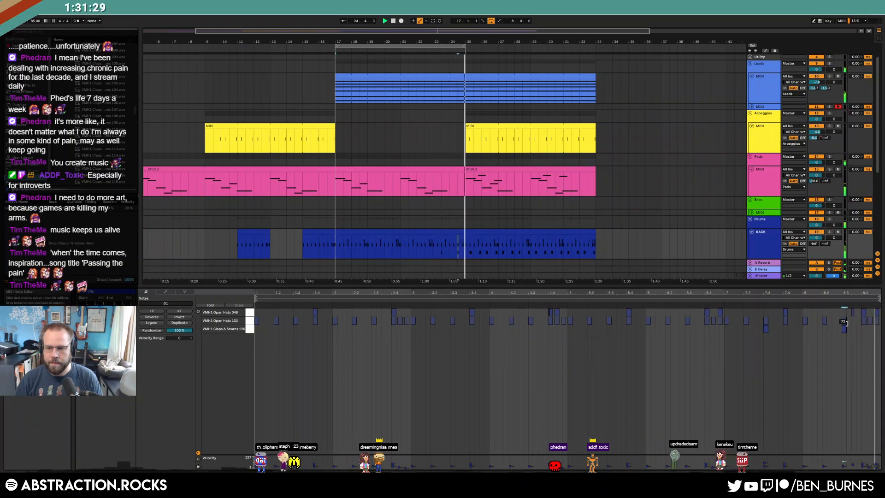
pyautogui.moveTo(439, 46); pyautogui.dragTo(570, 46)
# - Unfold the new Leads MIDI track and replace its Operator with a copy of the Pads track's instrument plug-in
pyautogui.click(752, 107)
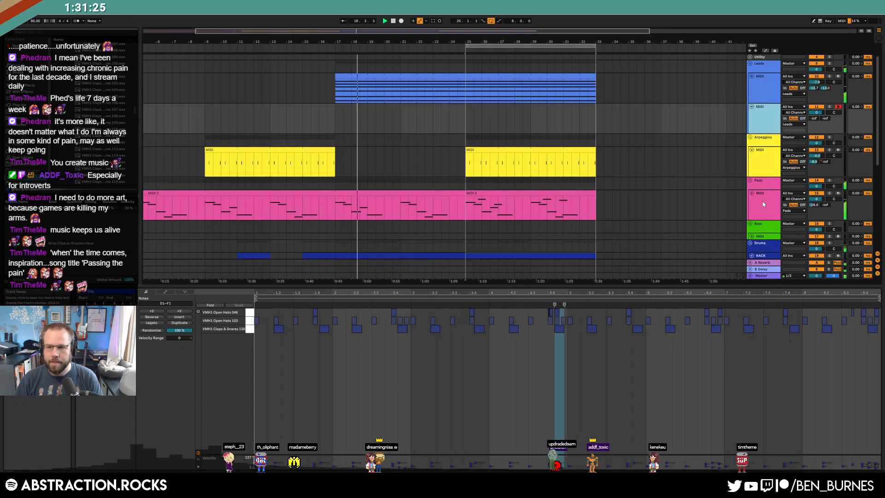
pyautogui.hotkey('shift', 'Tab')
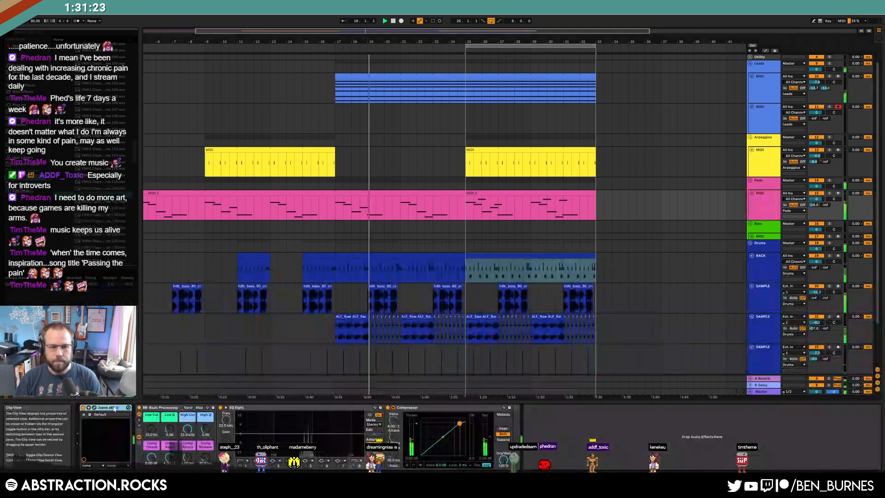
pyautogui.click(767, 114)
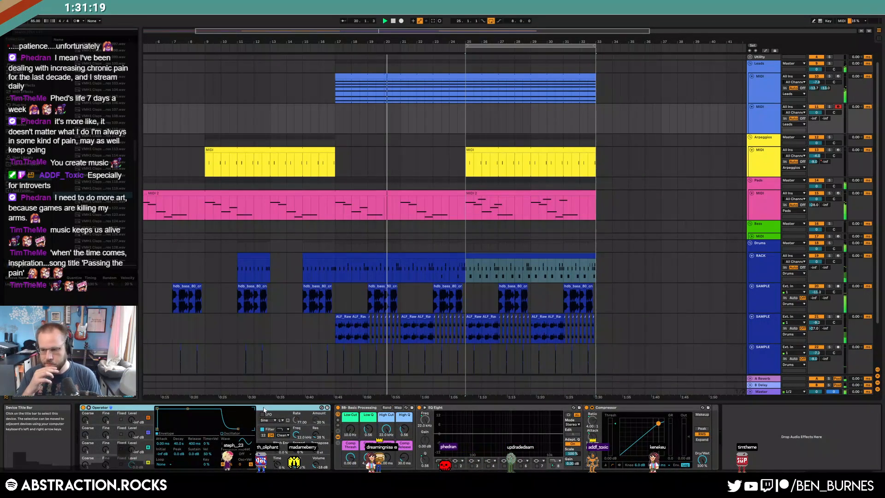
pyautogui.click(208, 341)
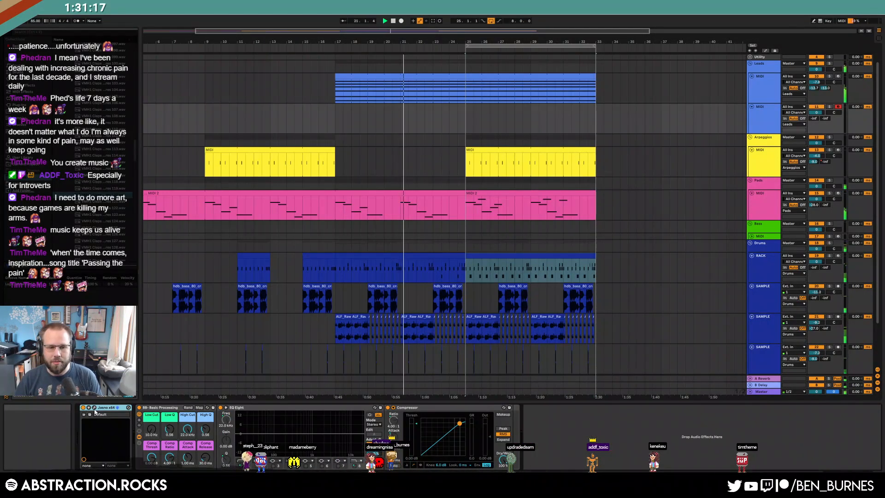
# - Load the Plucks preset in the new Leads track's Jasno instrument
pyautogui.click(94, 407)
pyautogui.moveTo(493, 143); pyautogui.dragTo(276, 149)
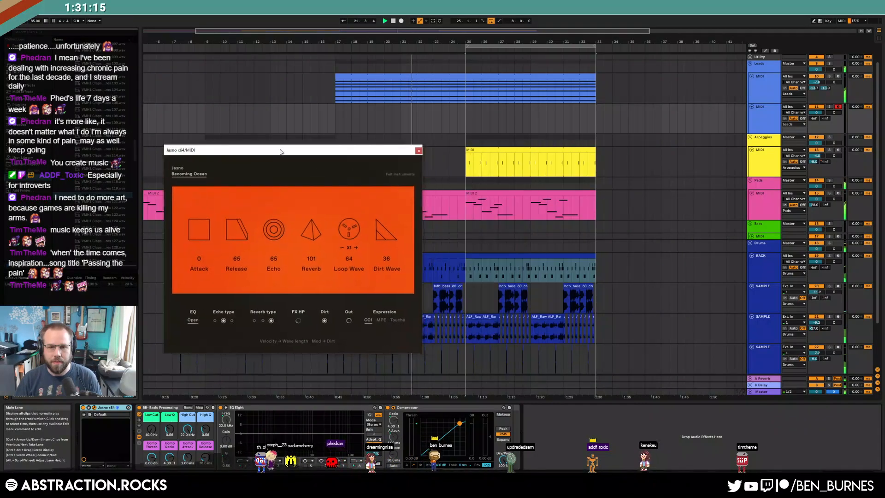
pyautogui.click(189, 173)
pyautogui.click(224, 209)
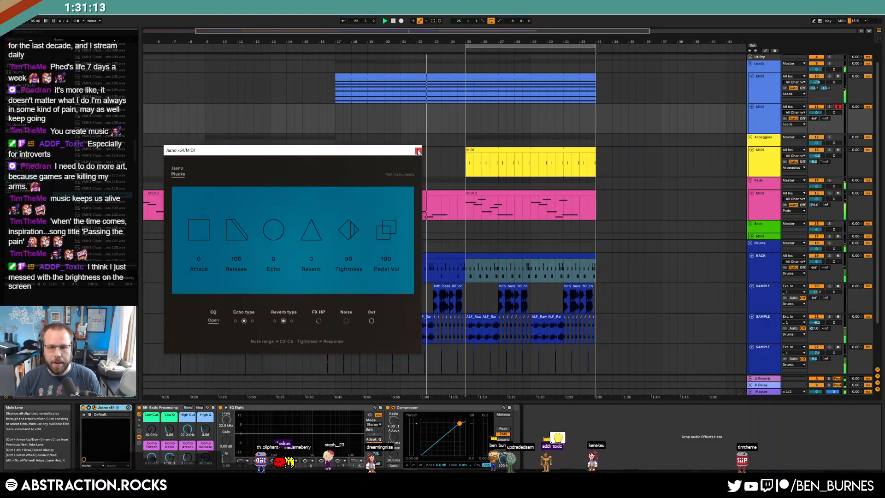
pyautogui.click(418, 151)
# - Lower the new Leads track's volume and replace its Jasno instrument with the Pigments plug-in
pyautogui.moveTo(819, 121); pyautogui.dragTo(819, 115)
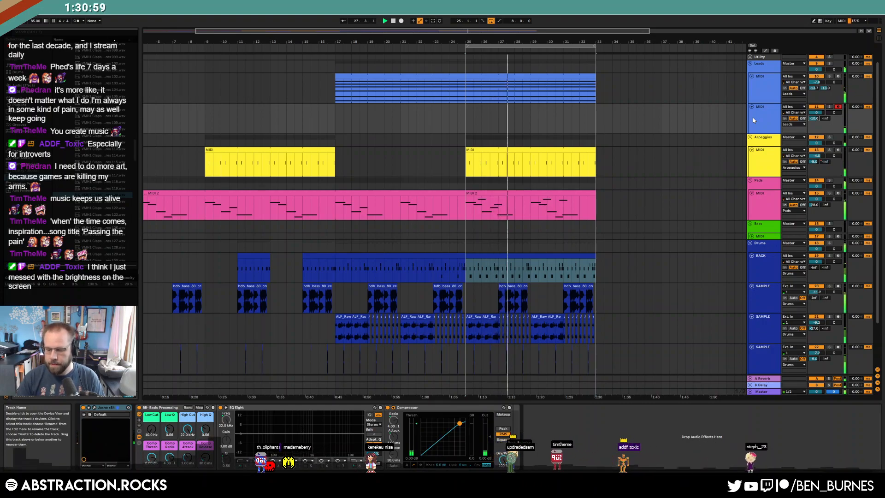
pyautogui.click(753, 118)
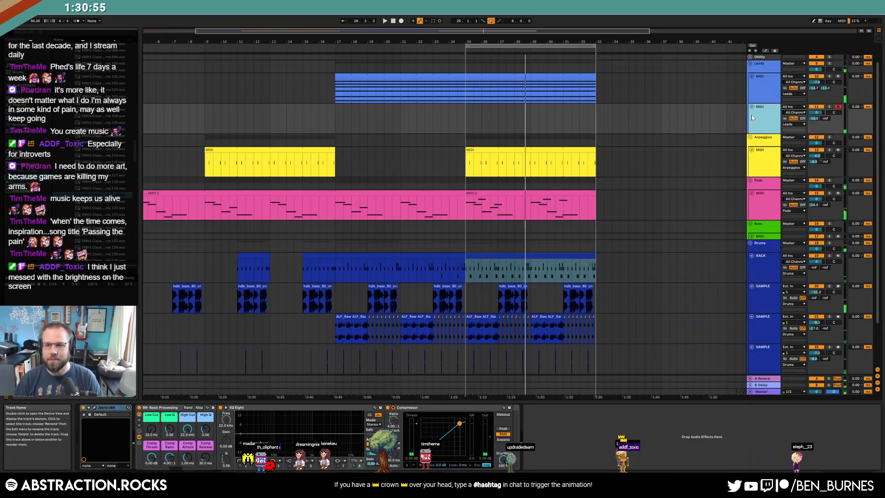
pyautogui.click(20, 105)
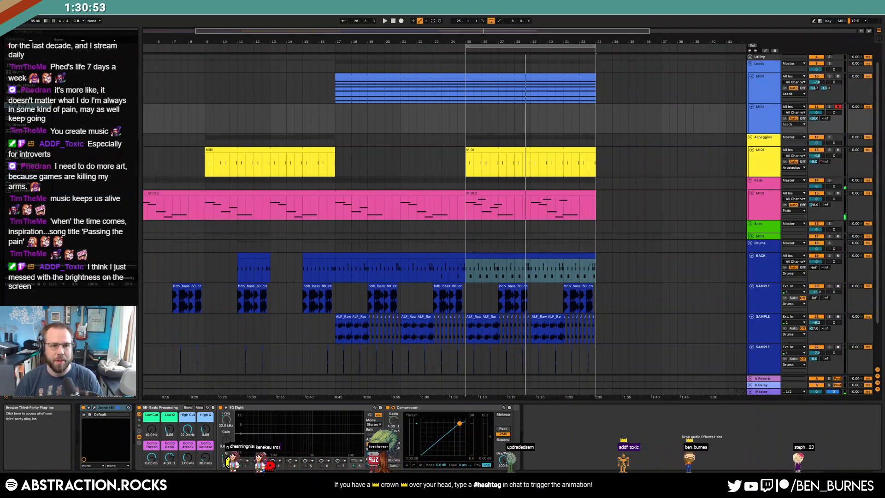
pyautogui.click(61, 92)
pyautogui.click(61, 85)
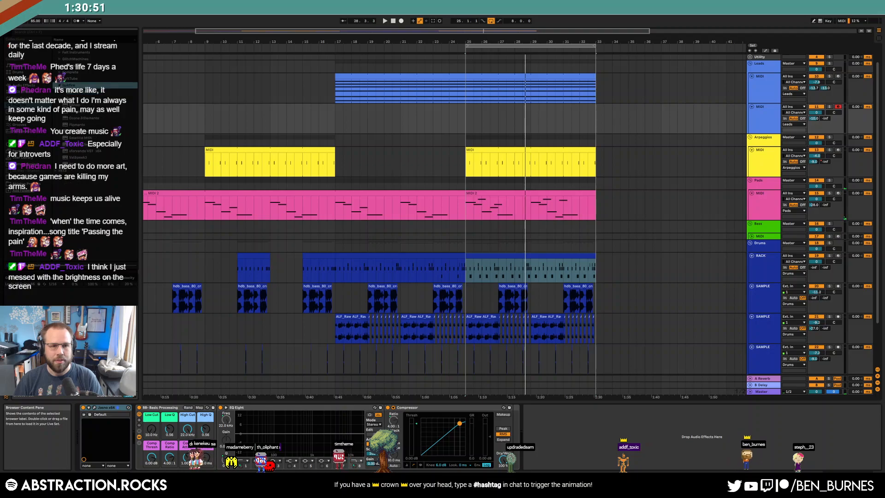
pyautogui.scroll(-5, 69, 124)
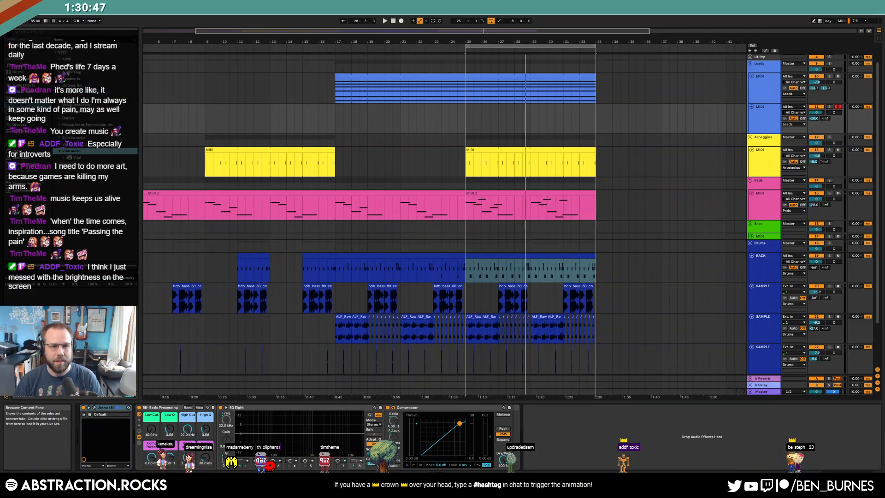
pyautogui.click(60, 94)
pyautogui.click(59, 105)
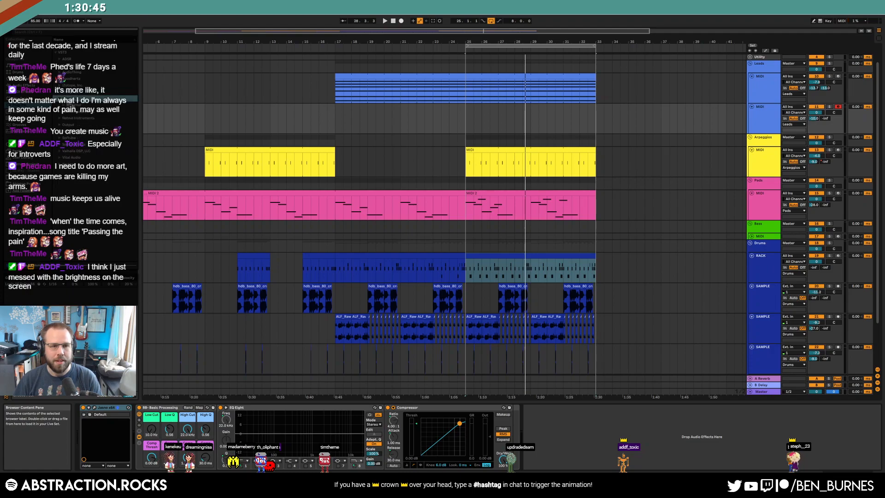
pyautogui.click(60, 72)
pyautogui.click(69, 66)
pyautogui.moveTo(81, 72); pyautogui.dragTo(109, 408)
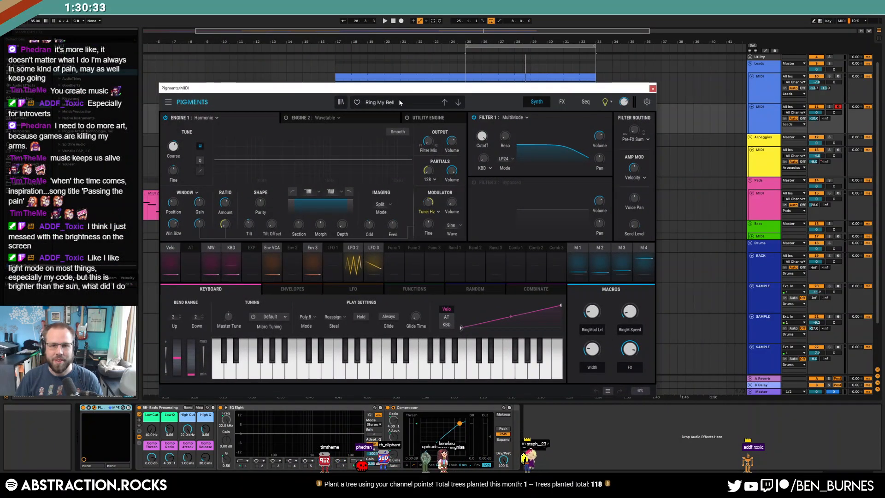
# - Load the Pure Piano preset in Pigments and move the plug-in window clear of the new Leads lane
pyautogui.click(399, 101)
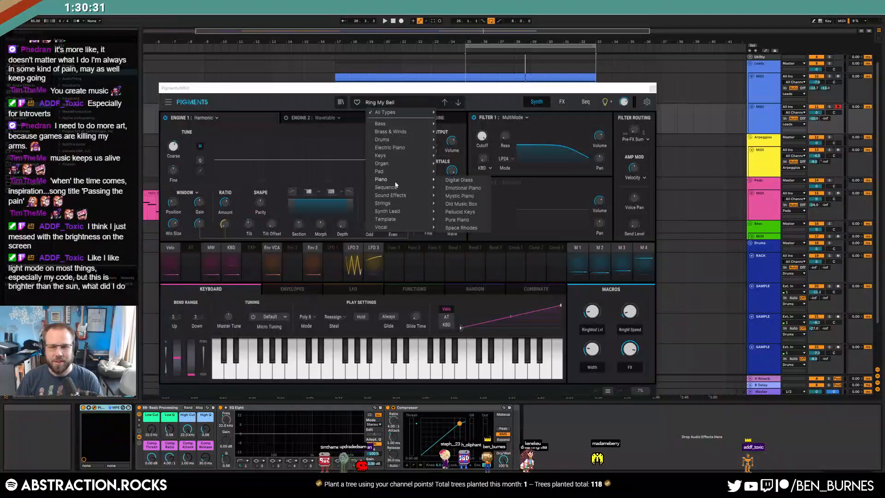
pyautogui.moveTo(400, 189)
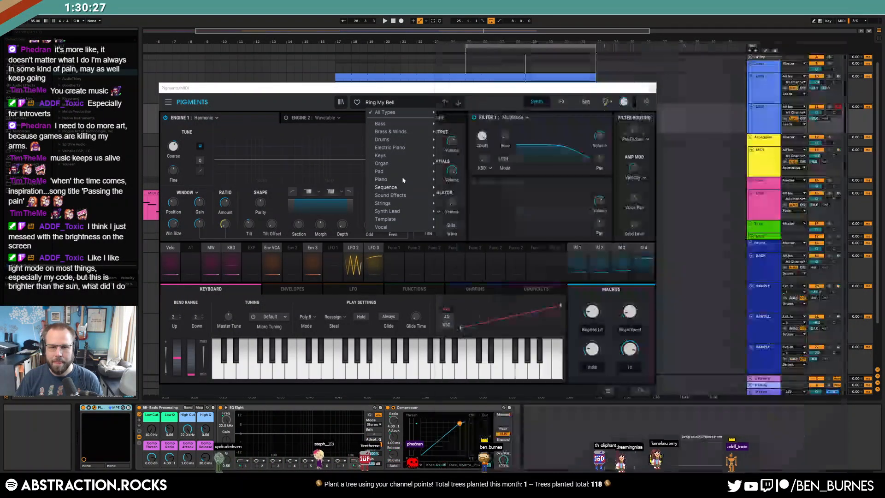
pyautogui.click(470, 219)
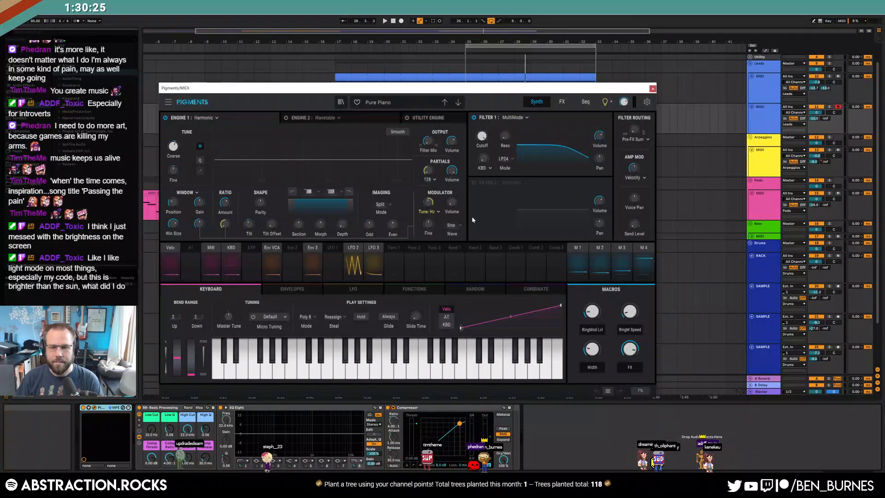
pyautogui.moveTo(629, 92)
pyautogui.mouseDown()
pyautogui.moveTo(505, 154)
pyautogui.moveTo(531, 173)
pyautogui.mouseUp()
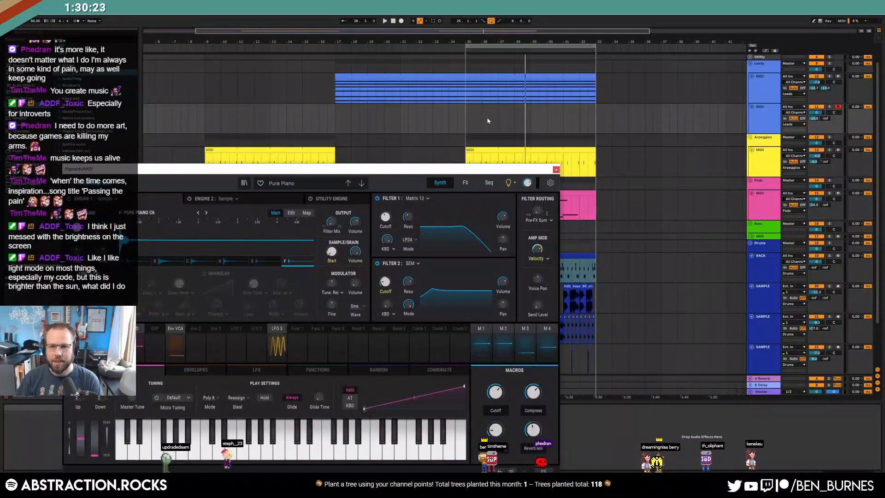
# - Record a MIDI melody on the new Leads track from bar 25 to bar 33
pyautogui.click(467, 116)
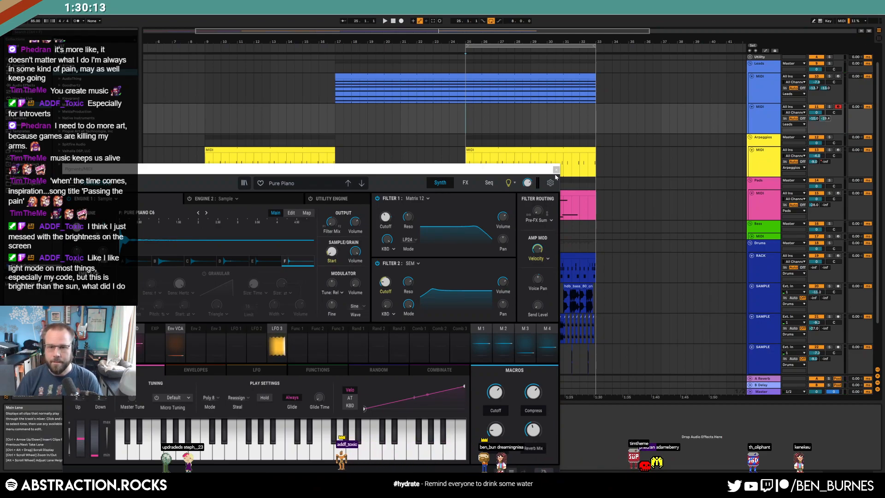
pyautogui.click(466, 126)
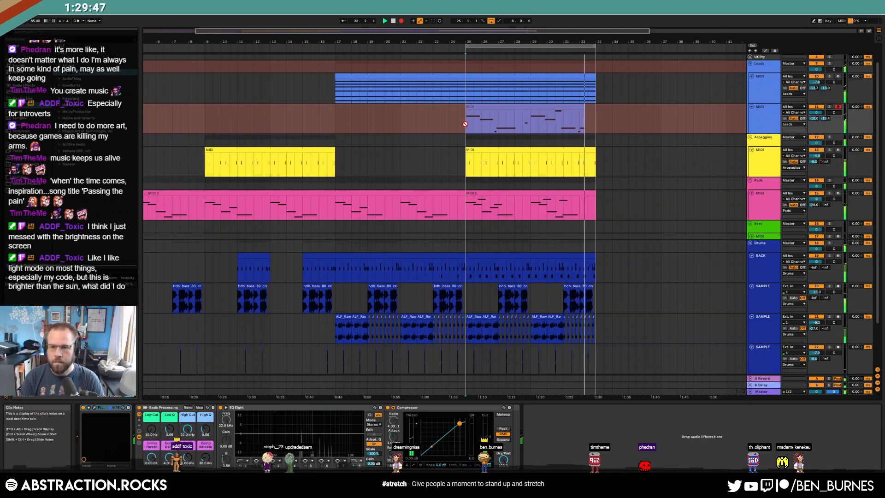
pyautogui.press('F9')
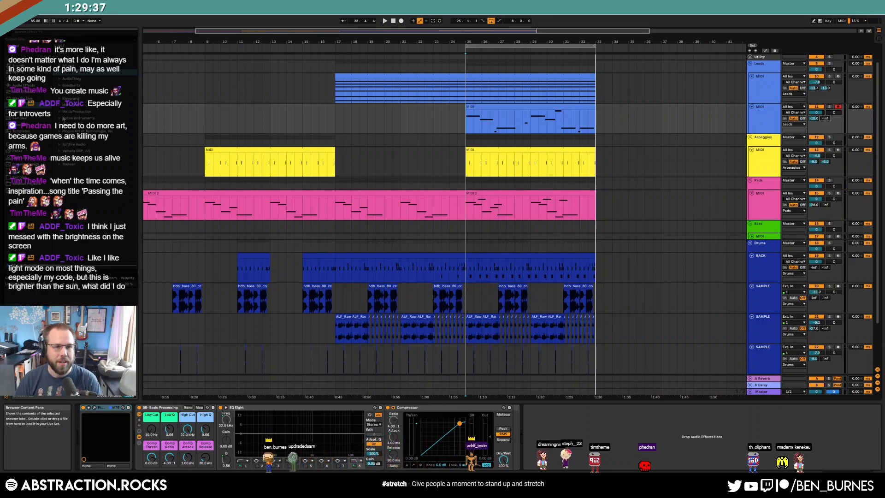
# - Insert ValhallaSupermassive after Pigments with the Large Magellanic Cloud mode, a 332.3 ms delay and 20.4 % warp, and start playback
pyautogui.moveTo(78, 159); pyautogui.dragTo(158, 454)
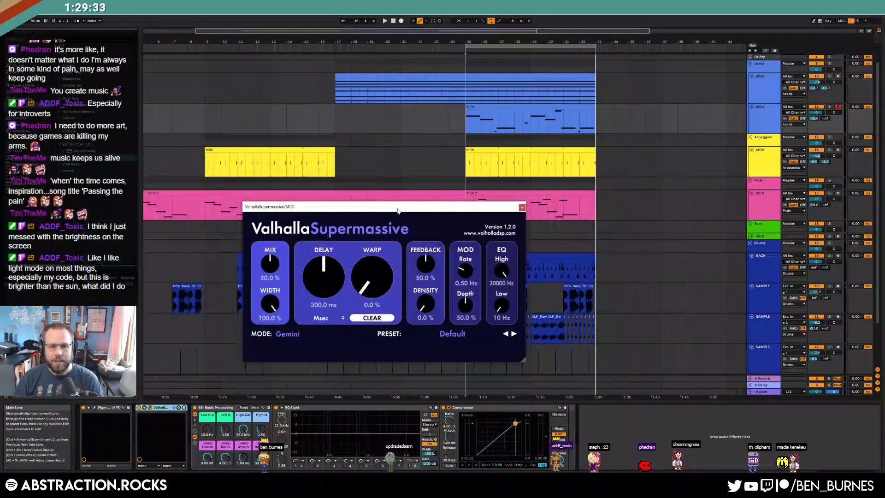
pyautogui.click(297, 335)
pyautogui.click(306, 393)
pyautogui.moveTo(326, 284); pyautogui.dragTo(373, 254)
pyautogui.press('space')
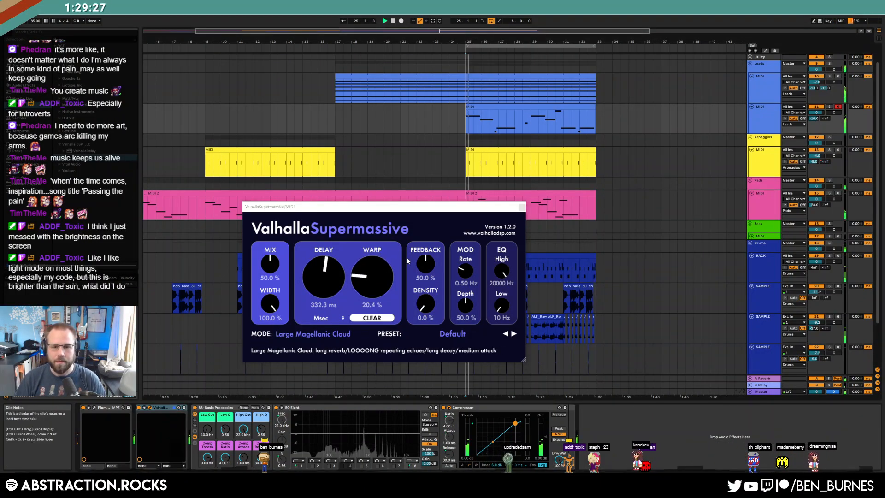
# - Reduce the Supermassive mix to 42.0 % and its feedback to 43.6 %
pyautogui.click(475, 105)
pyautogui.moveTo(272, 255); pyautogui.dragTo(273, 264)
pyautogui.moveTo(426, 262); pyautogui.dragTo(427, 268)
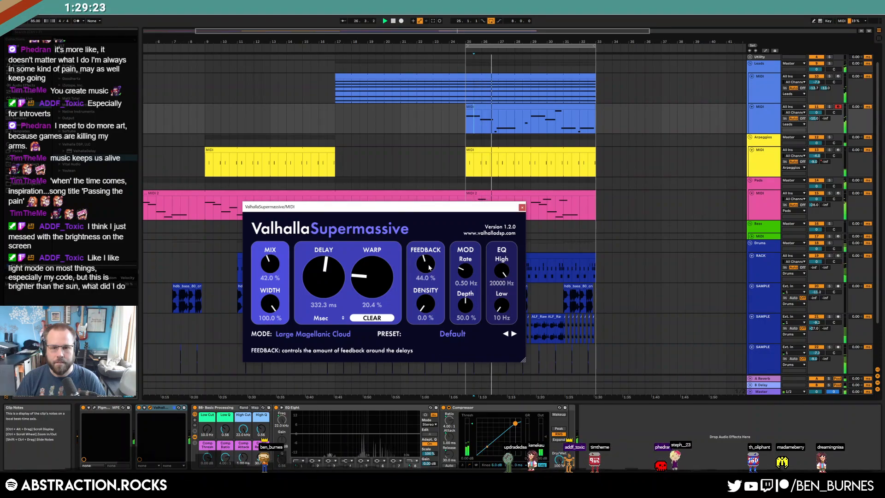
# - Open the recorded lead clip and nudge the late notes, including the short A#3 and D#4 ones, slightly earlier
pyautogui.doubleClick(481, 122)
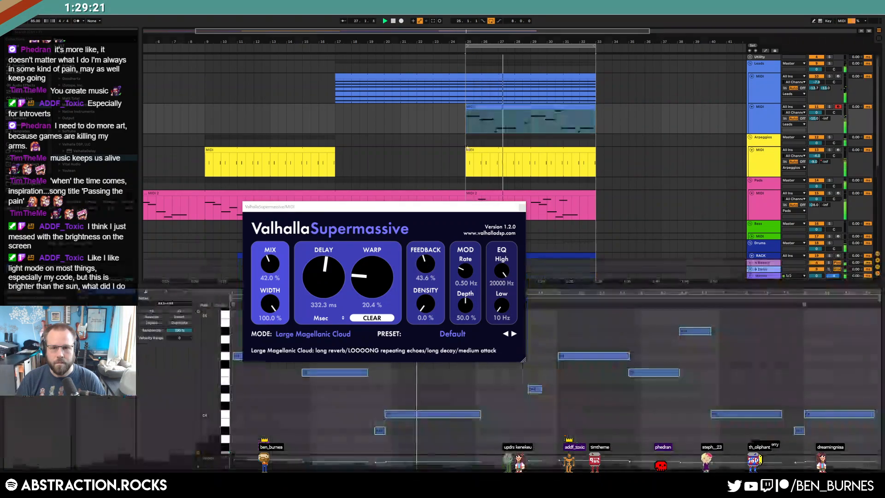
pyautogui.moveTo(422, 207); pyautogui.dragTo(368, 114)
pyautogui.click(294, 356)
pyautogui.click(390, 413)
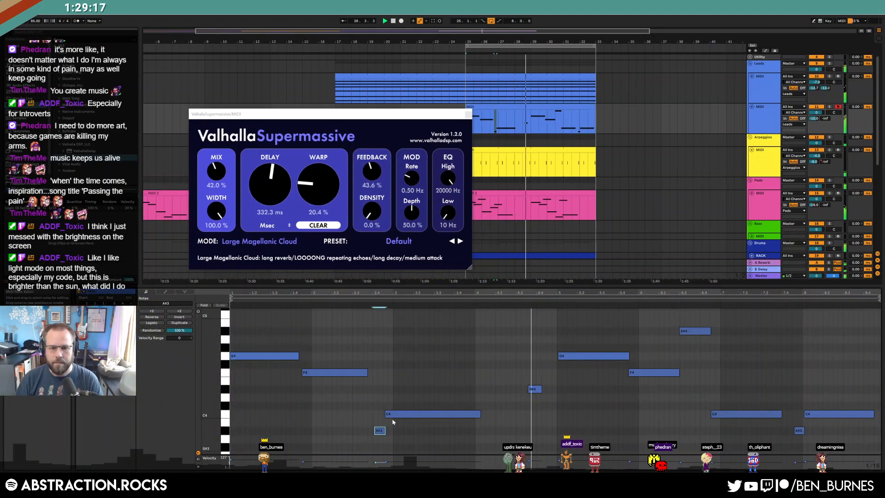
pyautogui.click(580, 355)
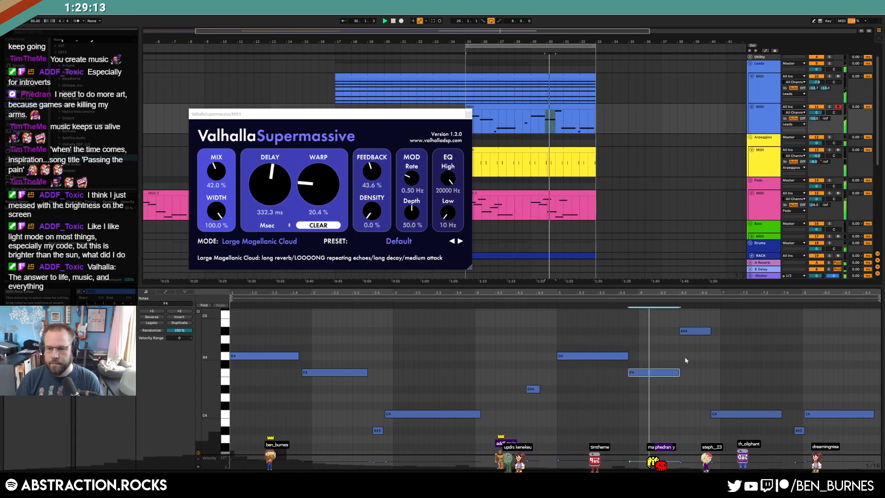
pyautogui.click(778, 414)
pyautogui.click(832, 414)
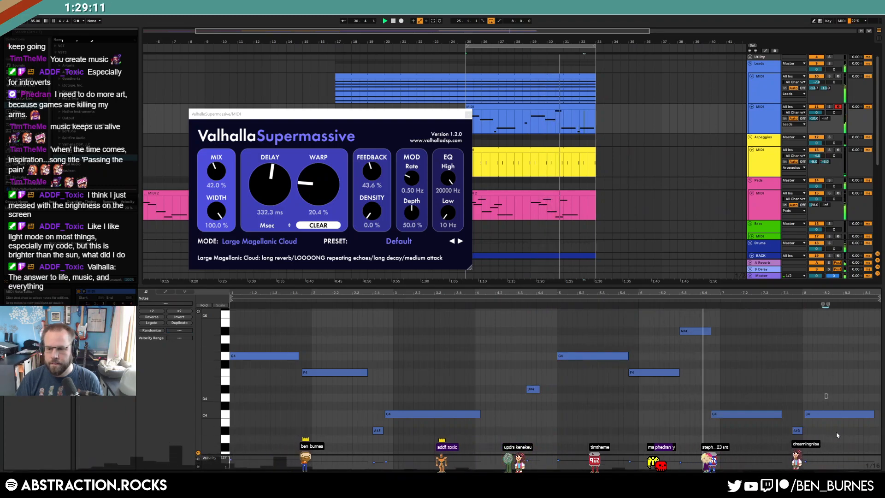
pyautogui.hotkey('shift', 'Tab')
# - Change the Supermassive mode to Hydra and play the looped section again
pyautogui.press('space')
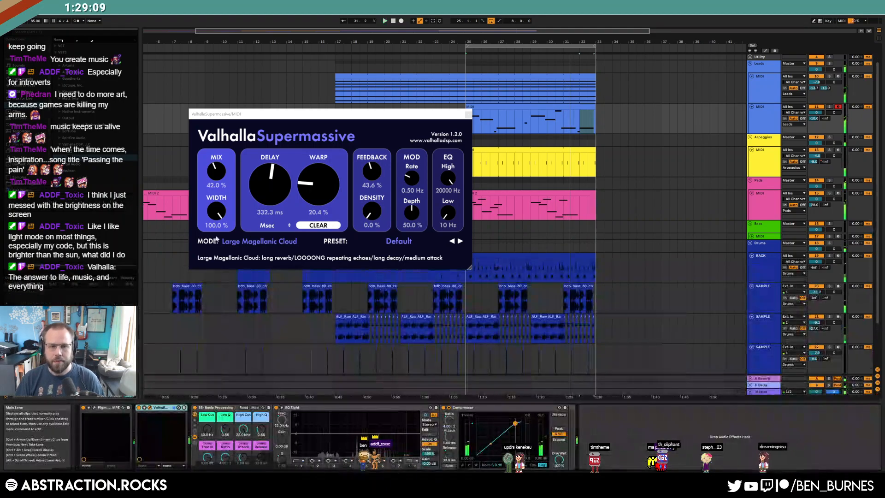
pyautogui.click(257, 241)
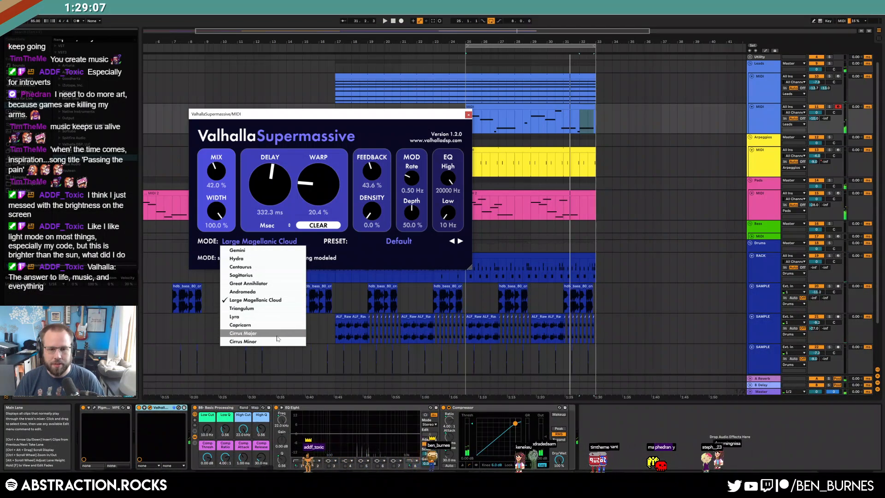
pyautogui.click(237, 258)
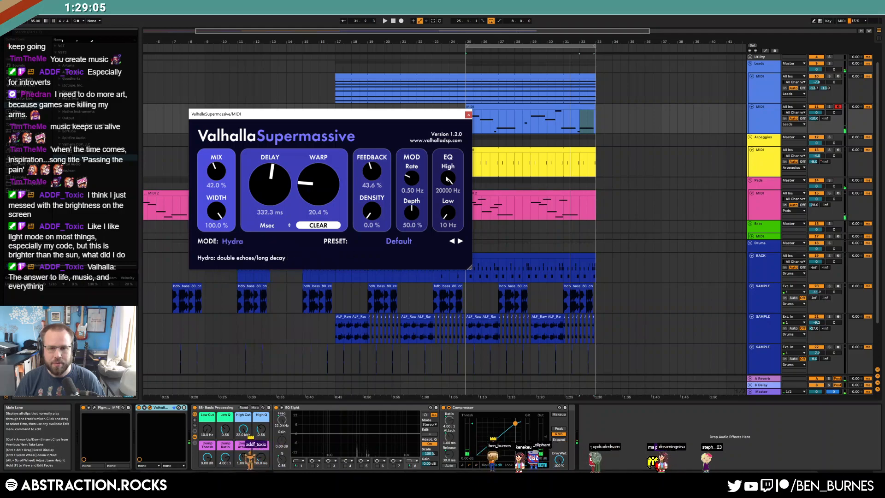
pyautogui.moveTo(392, 116); pyautogui.dragTo(363, 172)
pyautogui.press('space')
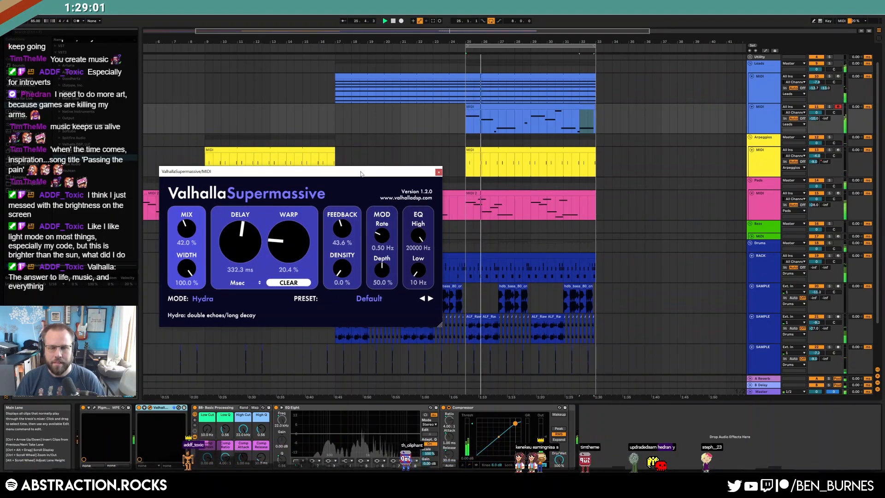
# - Set Supermassive to 0.45 Hz mod rate, 29.2 % mix, 48.0 % feedback, 5.6 % warp and 220.8 ms delay, and close its window
pyautogui.moveTo(381, 235); pyautogui.dragTo(381, 238)
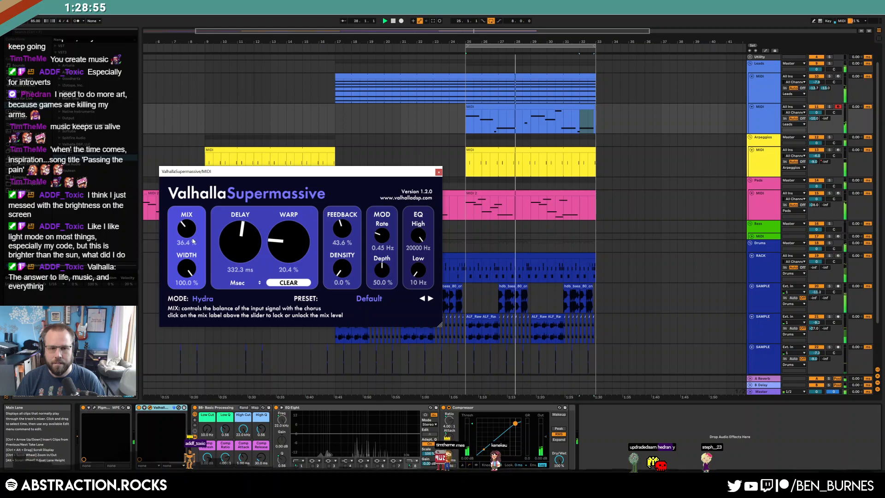
pyautogui.moveTo(192, 240); pyautogui.dragTo(192, 249)
pyautogui.moveTo(341, 230); pyautogui.dragTo(341, 225)
pyautogui.moveTo(288, 238); pyautogui.dragTo(244, 242)
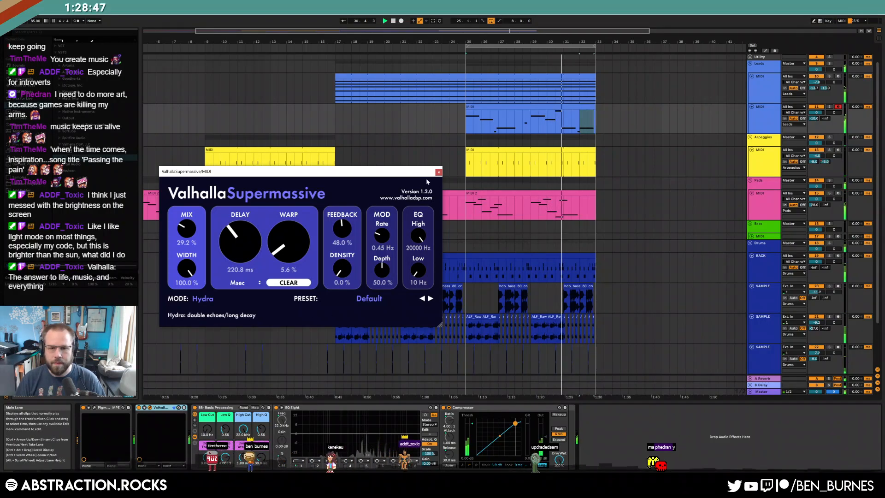
pyautogui.click(438, 172)
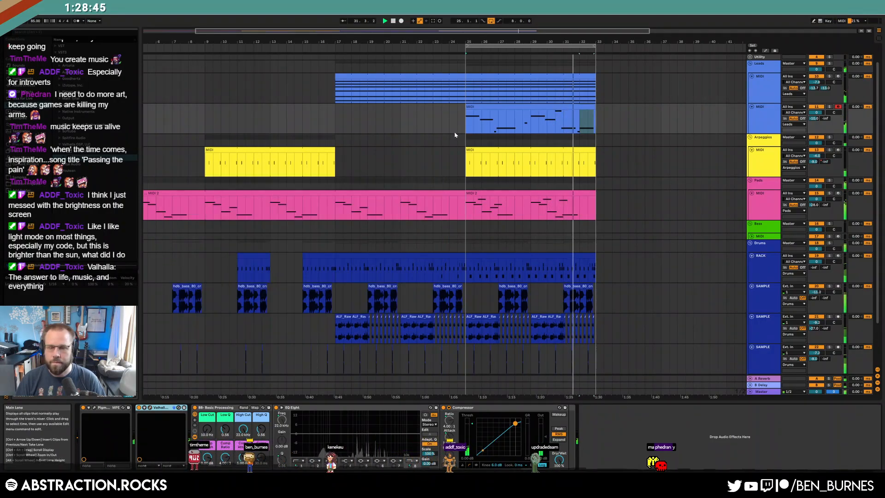
pyautogui.click(464, 121)
pyautogui.press('space')
pyautogui.click(762, 120)
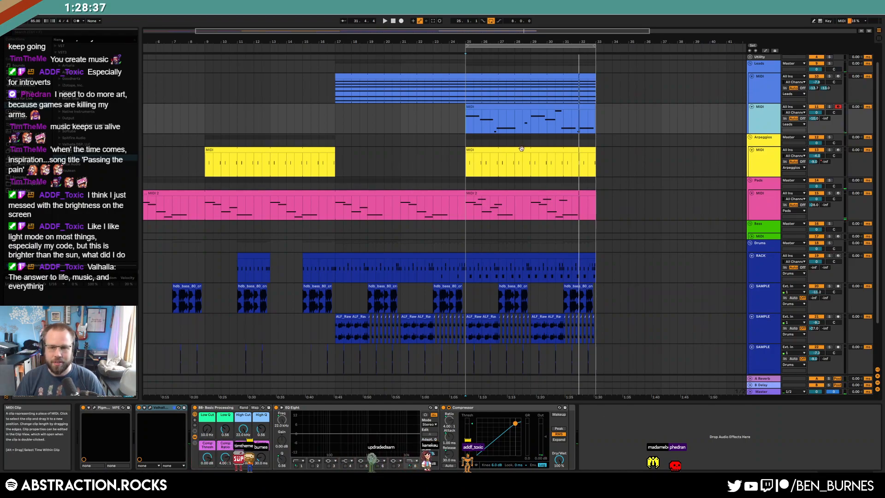
# - Enable the third EQ Eight band on the Pads track and cut the mids around 1 kHz
pyautogui.click(532, 194)
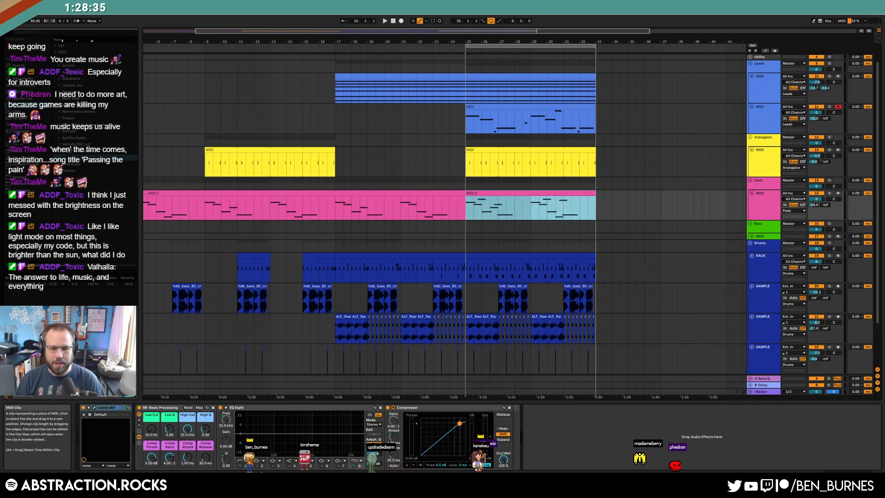
pyautogui.click(273, 465)
pyautogui.moveTo(293, 434); pyautogui.dragTo(311, 445)
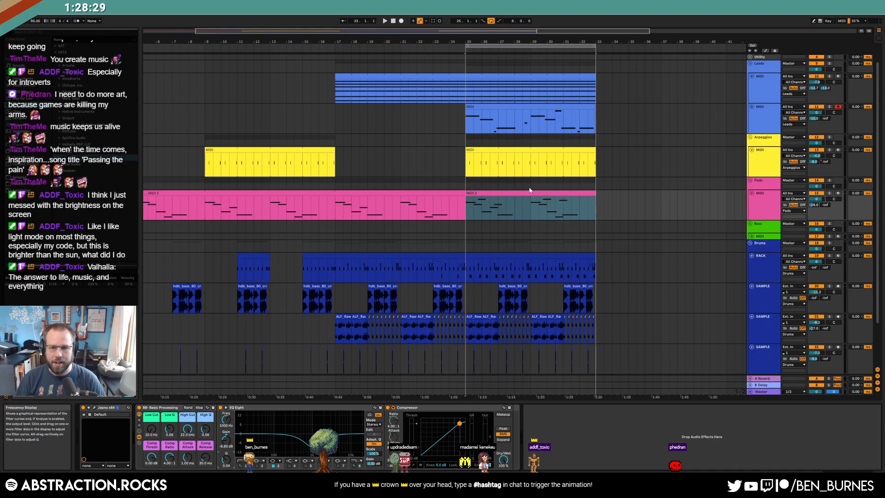
# - Enable the third EQ Eight band on the first Leads track and cut around 1 kHz while the loop plays
pyautogui.click(512, 74)
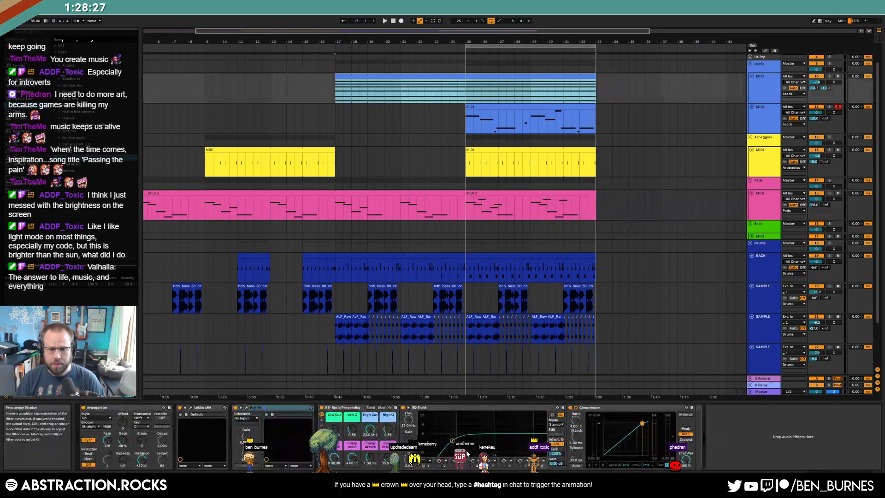
pyautogui.click(454, 464)
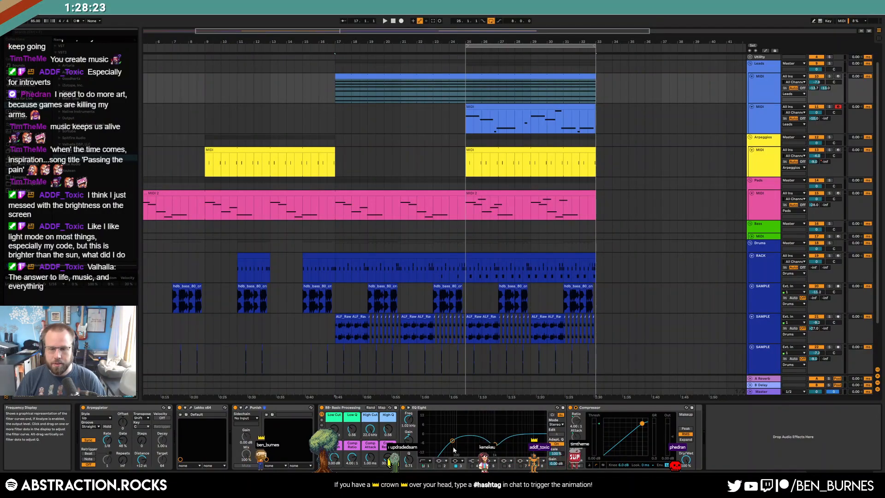
pyautogui.click(466, 118)
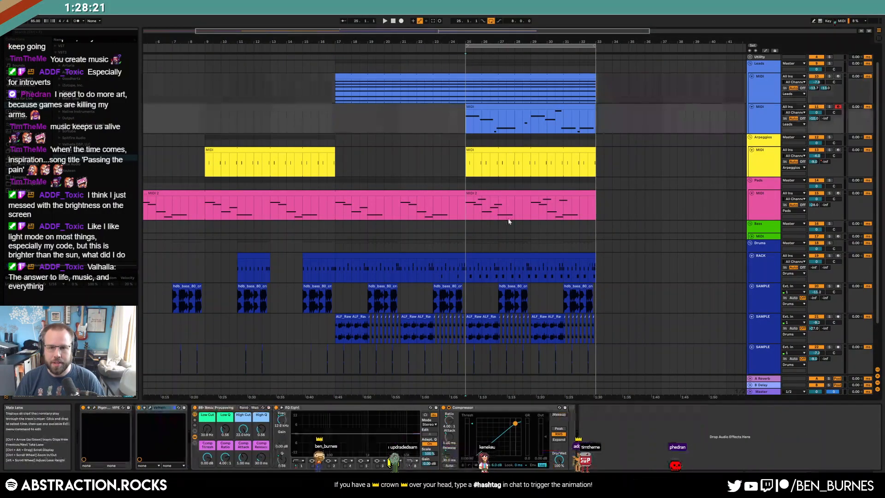
pyautogui.press('space')
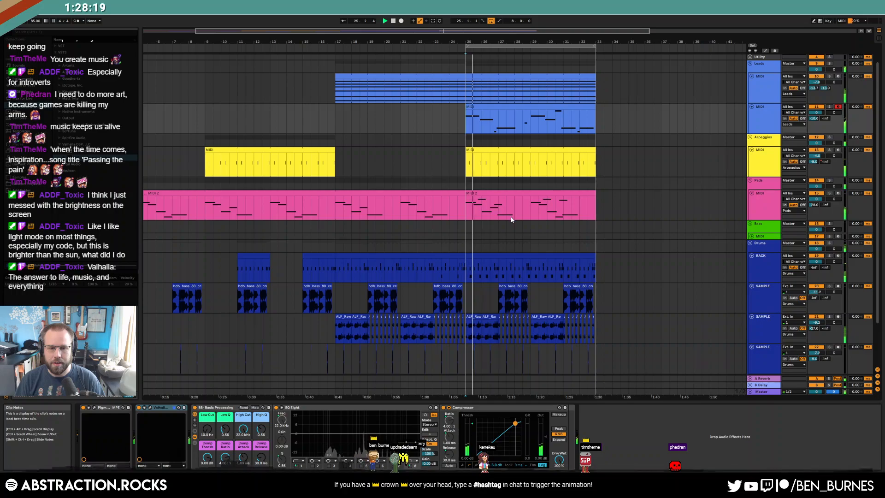
pyautogui.click(513, 91)
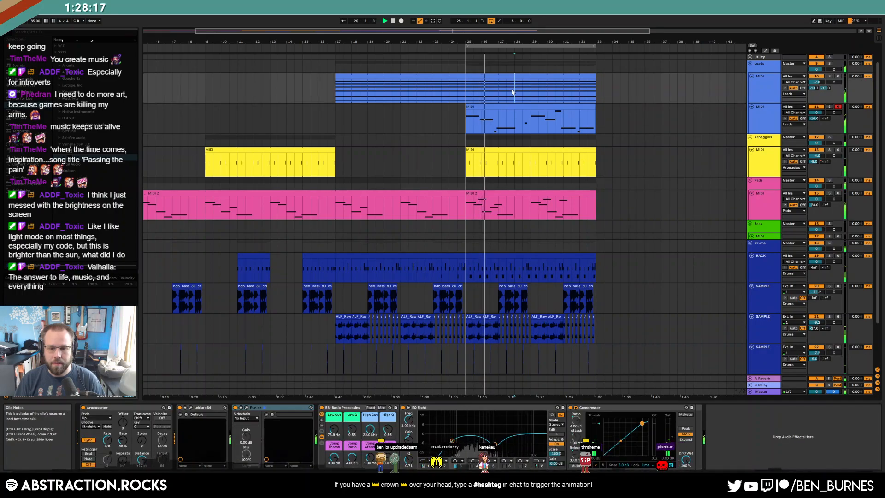
pyautogui.moveTo(494, 443); pyautogui.dragTo(494, 445)
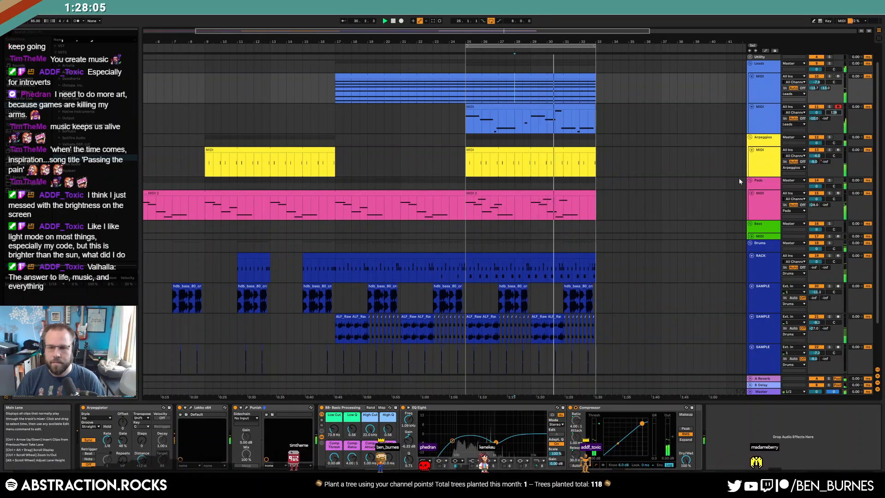
pyautogui.scroll(-2, 777, 323)
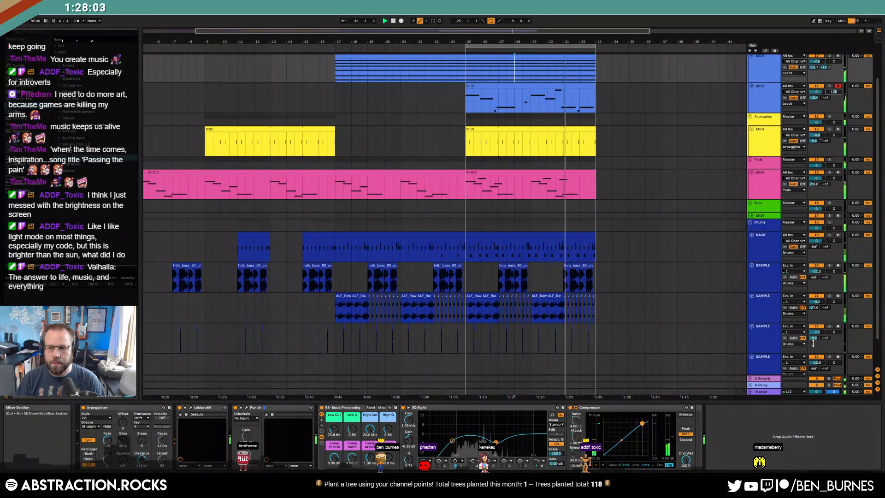
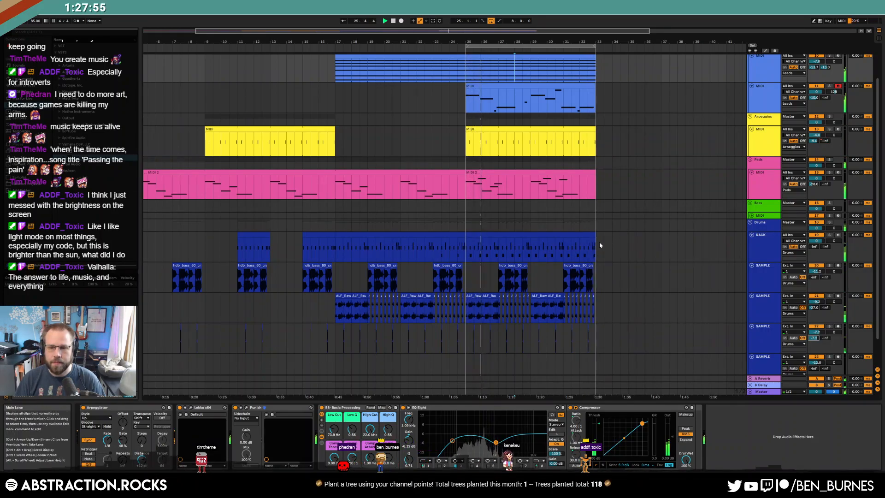
# - Duplicate the RACK drum clip from bar 25 to bar 33 and shorten the second Arpeggios clip to end at bar 32
pyautogui.click(526, 234)
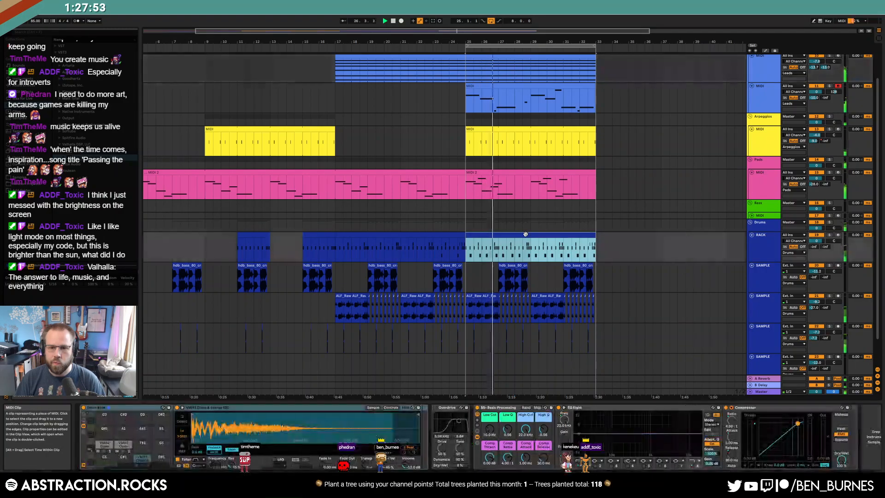
pyautogui.hotkey('ctrl', 'd')
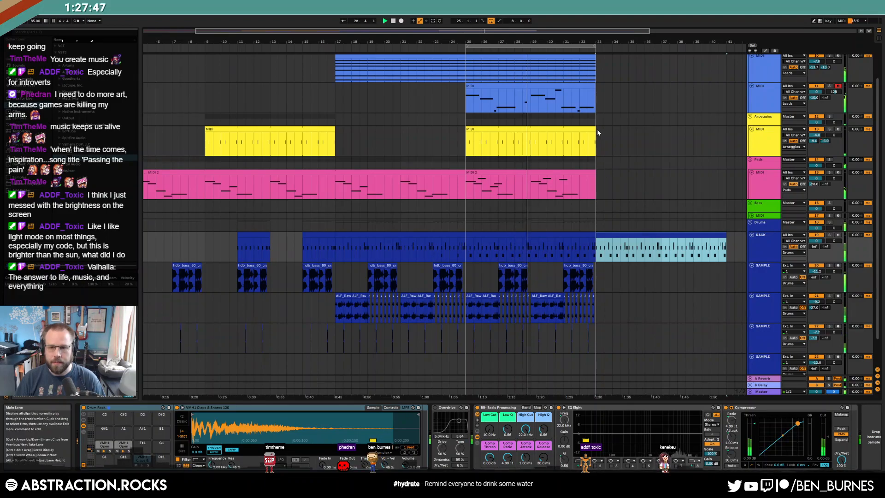
pyautogui.moveTo(595, 129); pyautogui.dragTo(579, 131)
pyautogui.scroll(5, 600, 278)
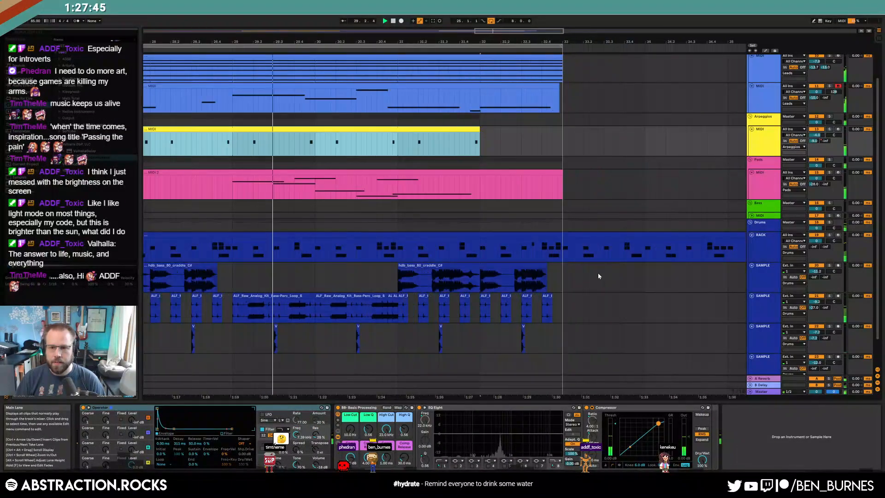
# - Trim the tail of the hdb_bass_80 clip in bar 32 and delete the percussion loop slices in that bar
pyautogui.moveTo(544, 267); pyautogui.dragTo(559, 249)
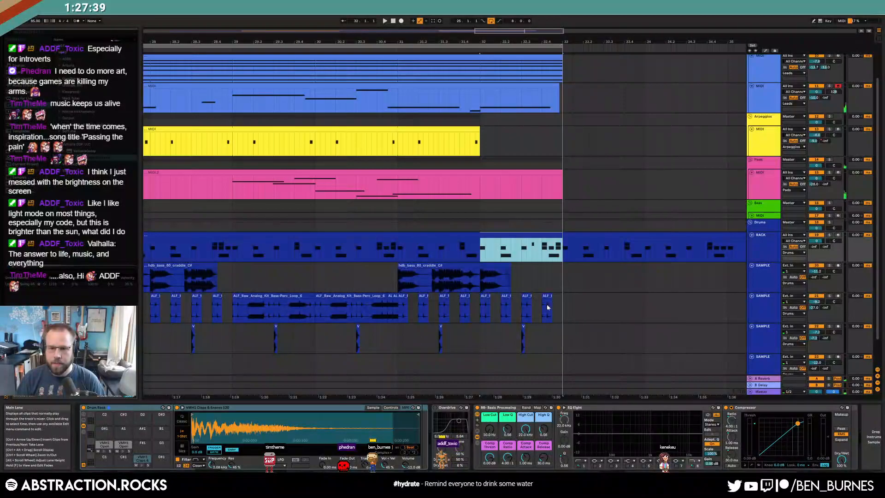
pyautogui.moveTo(559, 312); pyautogui.dragTo(477, 313)
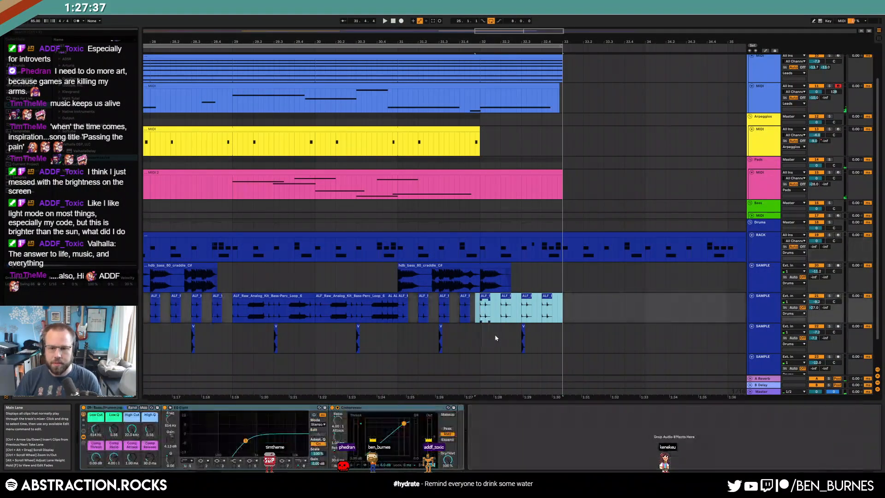
pyautogui.moveTo(505, 340); pyautogui.dragTo(528, 338)
pyautogui.click(547, 338)
# - Delete the hat and clap notes in the first three beats of bar 32 in the RACK drum clip
pyautogui.doubleClick(488, 236)
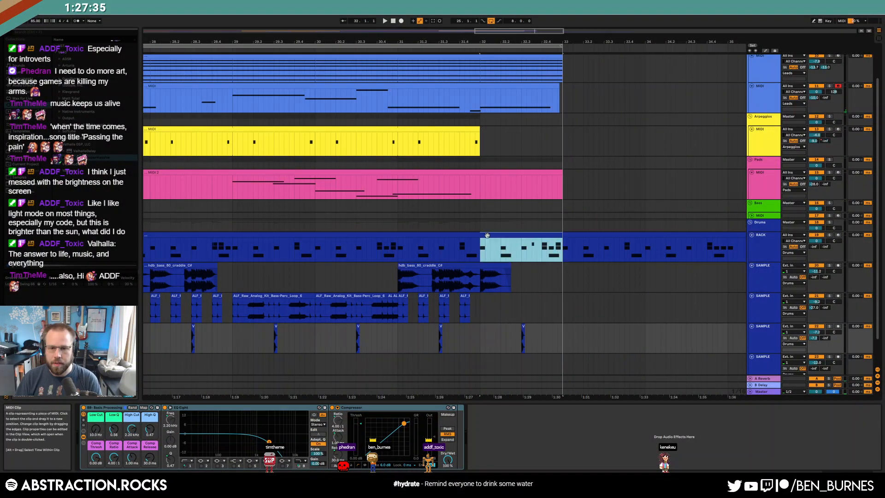
pyautogui.moveTo(265, 356); pyautogui.dragTo(678, 274)
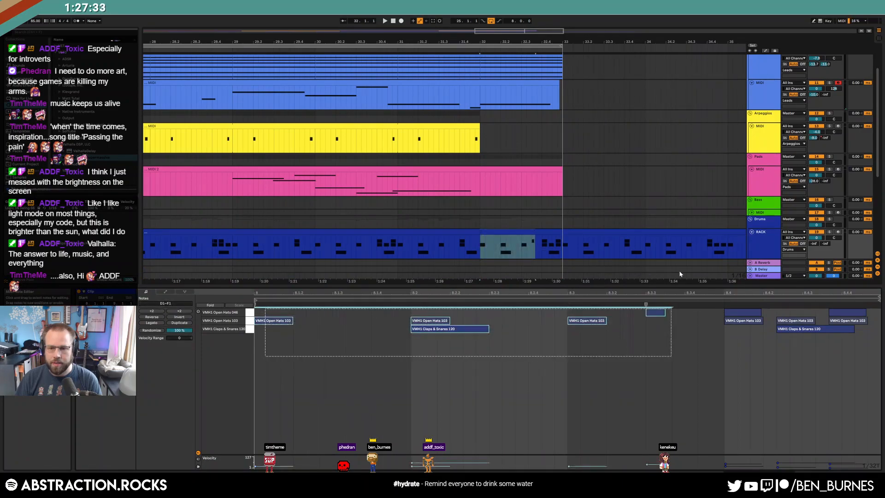
pyautogui.press('Delete')
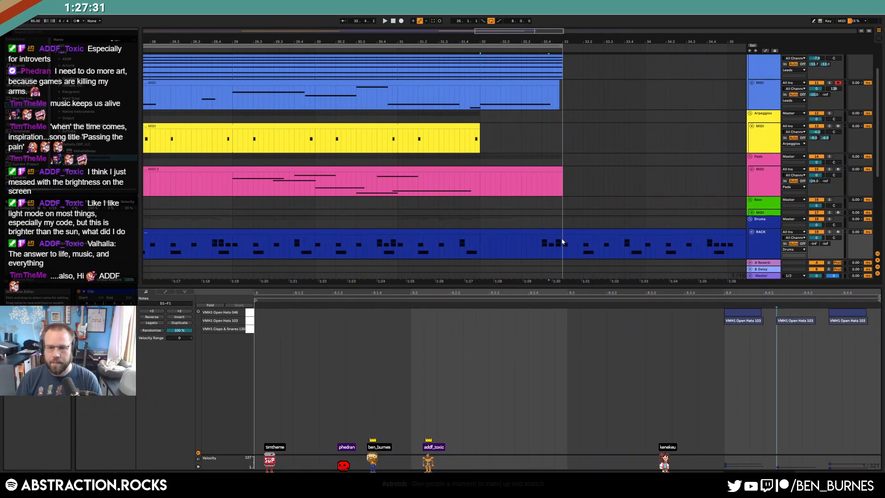
pyautogui.hotkey('shift', 'Tab')
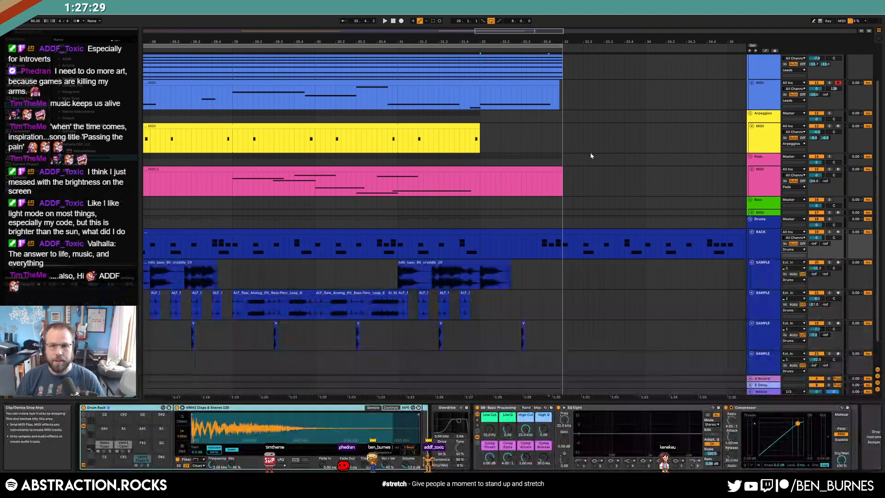
# - Move the loop range to bars 33 to 41 and duplicate the Pads clip from bar 25 to bar 33
pyautogui.scroll(-5, 589, 154)
pyautogui.moveTo(492, 46); pyautogui.dragTo(628, 62)
pyautogui.click(519, 169)
pyautogui.hotkey('ctrl', 'd')
# - Copy the Arpeggios clip at bar 9 and paste it at bar 33
pyautogui.click(634, 142)
pyautogui.click(299, 139)
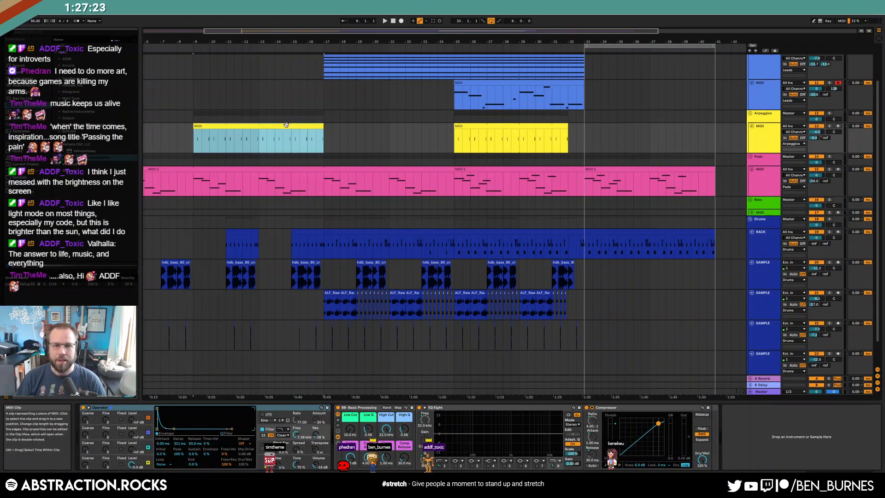
pyautogui.hotkey('ctrl', 'c')
pyautogui.click(585, 129)
pyautogui.hotkey('ctrl', 'v')
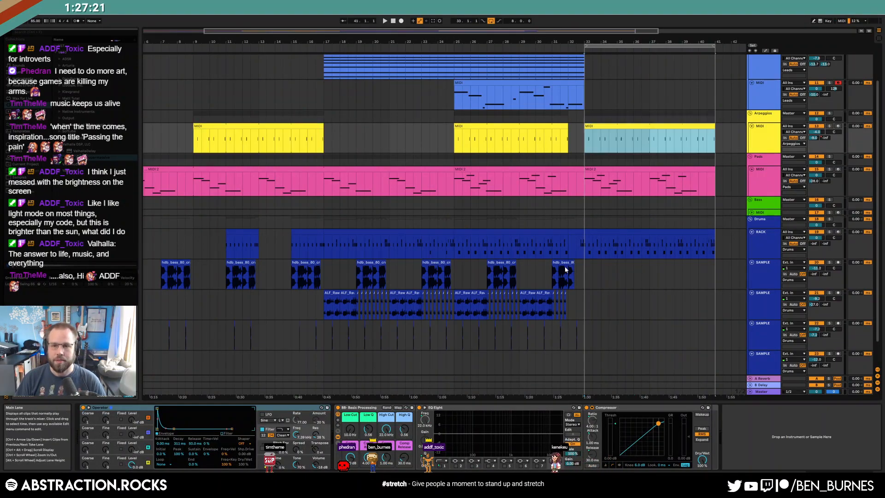
# - Build a chopped pattern of short hdb_bass_80 slices from bar 33 and duplicate it once
pyautogui.click(558, 274)
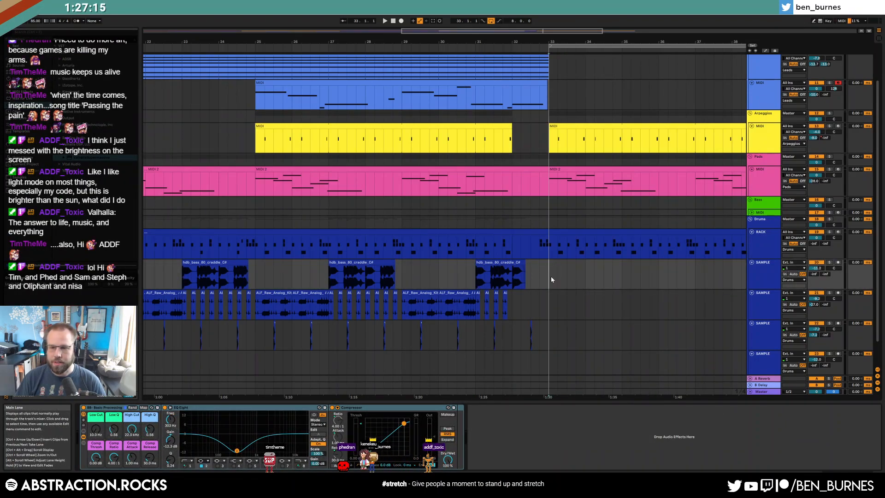
pyautogui.press('space')
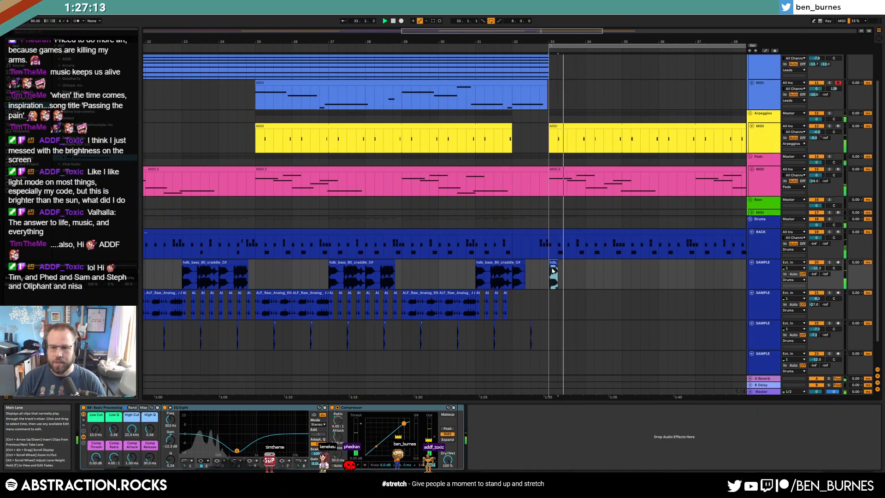
pyautogui.press('space')
pyautogui.moveTo(554, 263); pyautogui.dragTo(573, 263)
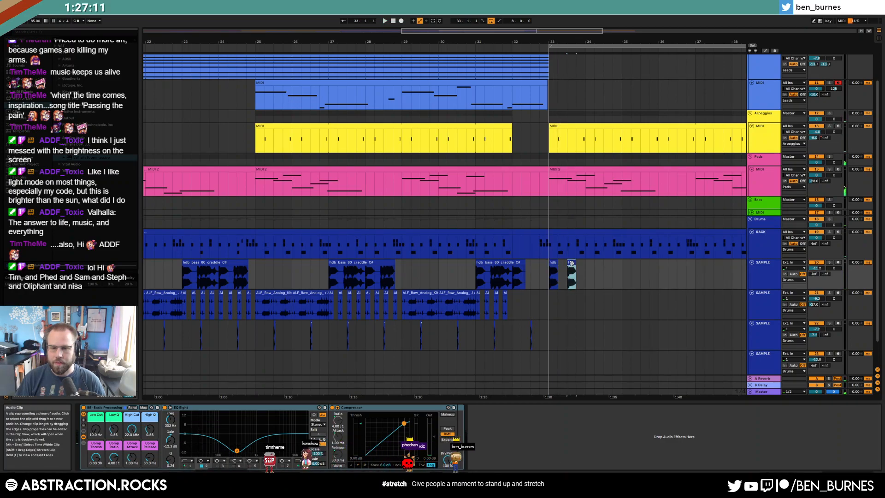
pyautogui.scroll(3, 578, 263)
pyautogui.click(558, 274)
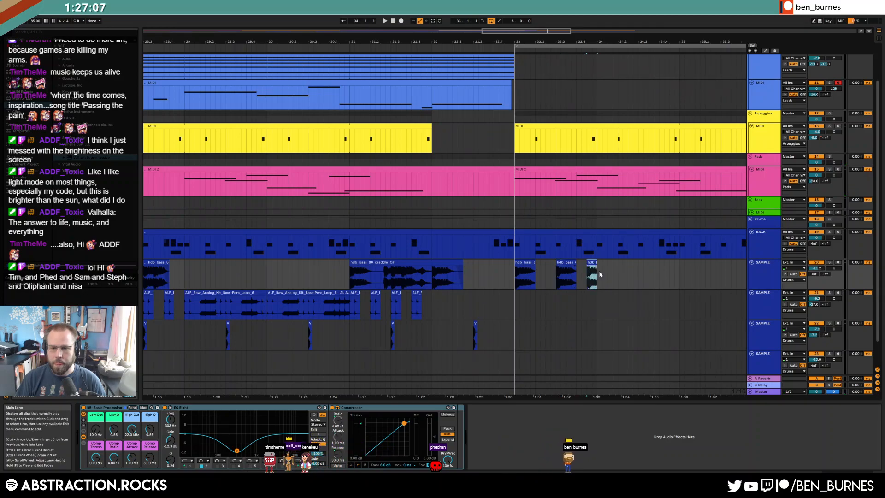
pyautogui.moveTo(598, 275); pyautogui.dragTo(517, 282)
pyautogui.hotkey('ctrl', 'd')
pyautogui.scroll(-3, 597, 296)
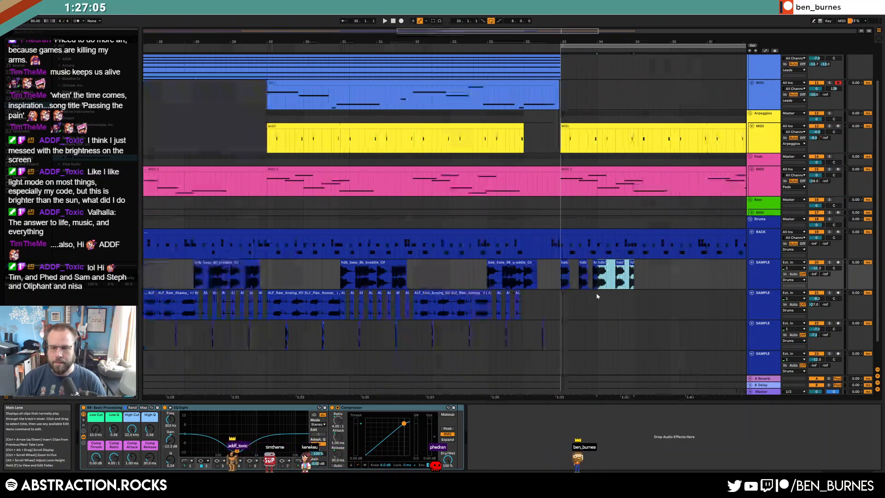
# - Fill the bass sample track with another hdb_bass_80 section up to bar 37 and duplicate the four-bar pattern to bar 41
pyautogui.scroll(-5, 597, 296)
pyautogui.hotkey('ctrl', 'c')
pyautogui.click(611, 270)
pyautogui.hotkey('ctrl', 'v')
pyautogui.moveTo(639, 272); pyautogui.dragTo(582, 274)
pyautogui.hotkey('ctrl', 'd')
pyautogui.hscroll(5, 507, 286)
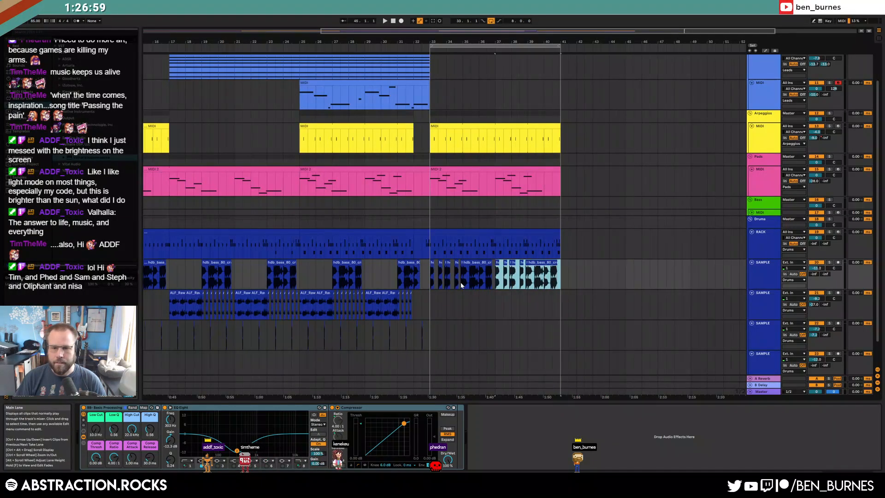
# - Copy the two-bar ALF_Raw percussion loop at bar 17 to bar 33 and duplicate it three times, up to bar 41
pyautogui.click(528, 317)
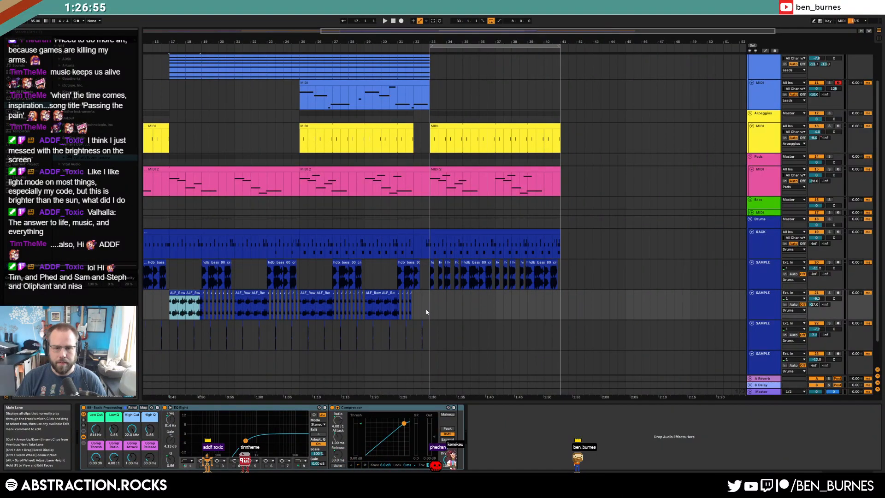
pyautogui.hotkey('ctrl', 'v')
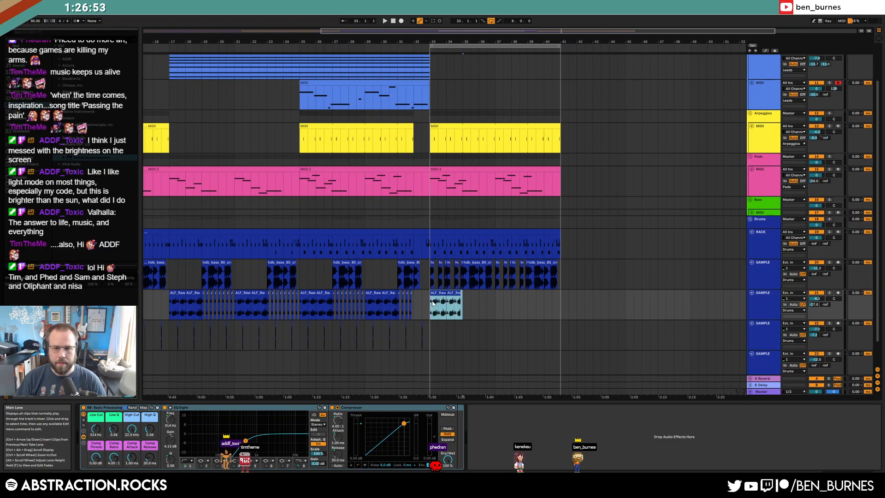
pyautogui.hotkey('ctrl', 'd')
pyautogui.hotkey('ctrl', 'd')
pyautogui.hotkey('ctrl', 'd')
# - Duplicate bars 29 to 33 of the SAMPLE track below the percussion loop twice, filling it up to bar 41
pyautogui.moveTo(431, 343); pyautogui.dragTo(366, 338)
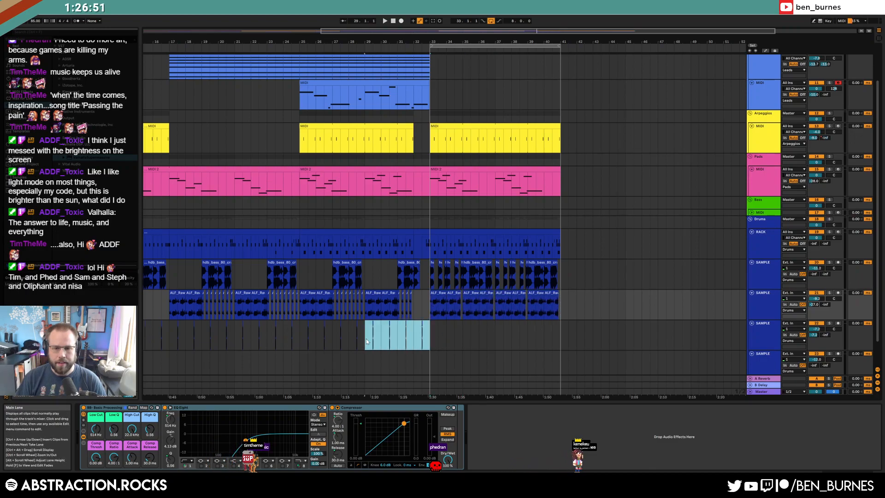
pyautogui.hotkey('ctrl', 'd')
pyautogui.hotkey('ctrl', 'd')
pyautogui.scroll(2, 426, 259)
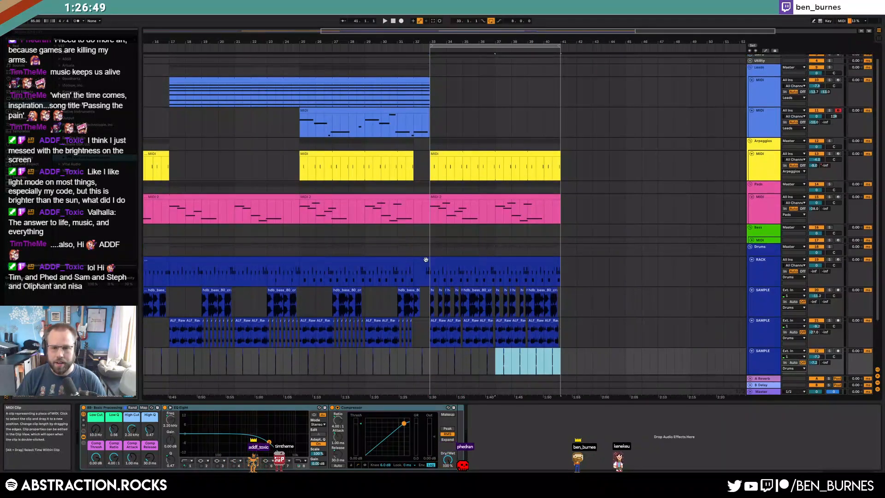
# - Select the drum rack clip at bar 33 and open the folder of VMH1 Bassdrums samples in the browser
pyautogui.click(440, 260)
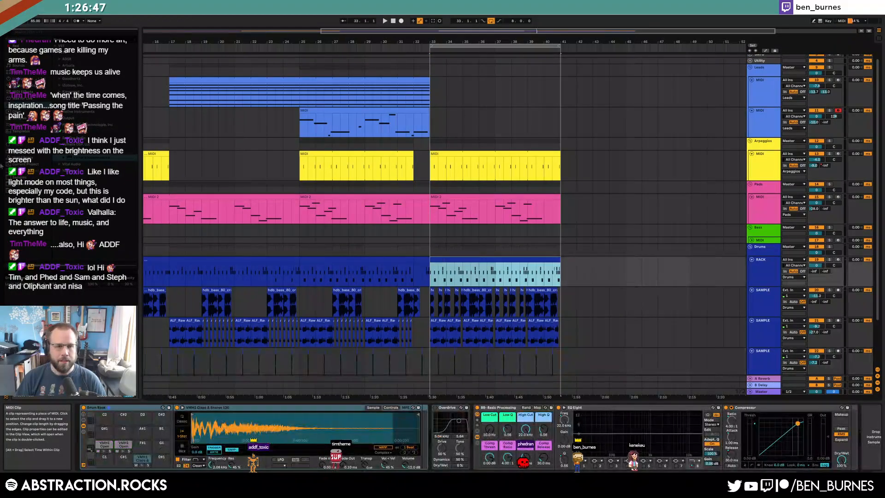
pyautogui.click(107, 201)
pyautogui.press('Left')
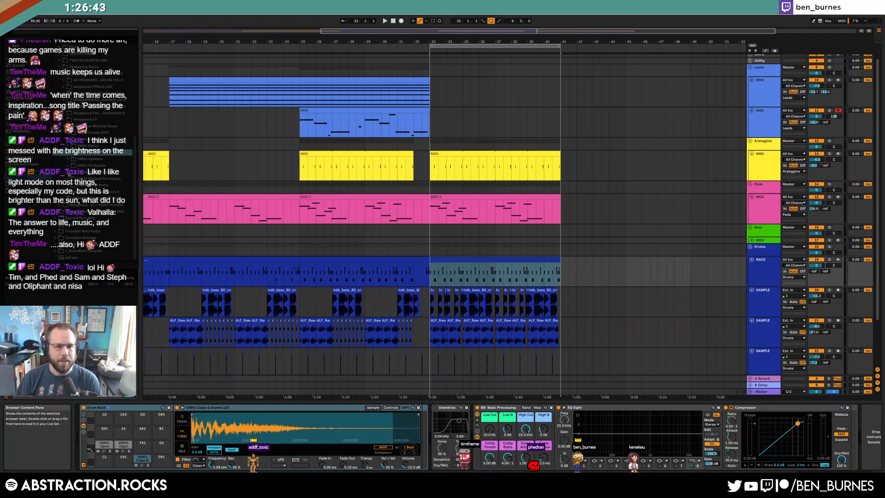
pyautogui.click(69, 140)
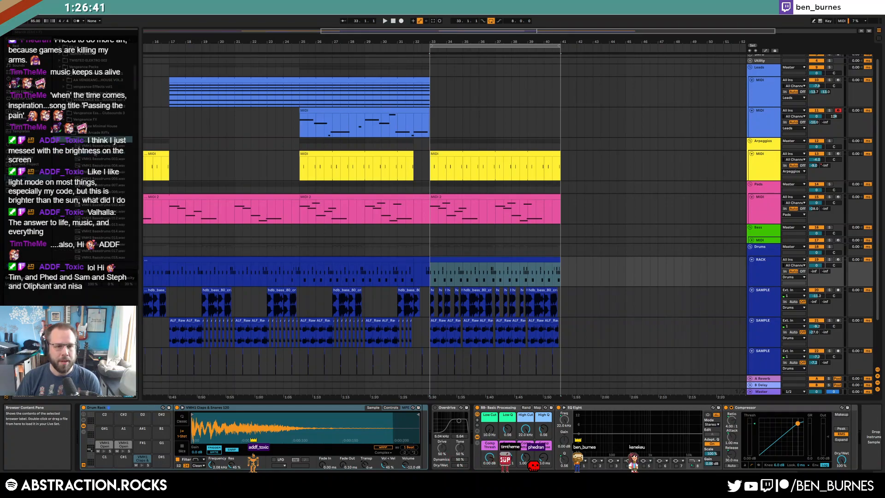
# - Audition several VMH1 Bassdrums samples to find a suitable kick
pyautogui.moveTo(138, 82); pyautogui.dragTo(141, 111)
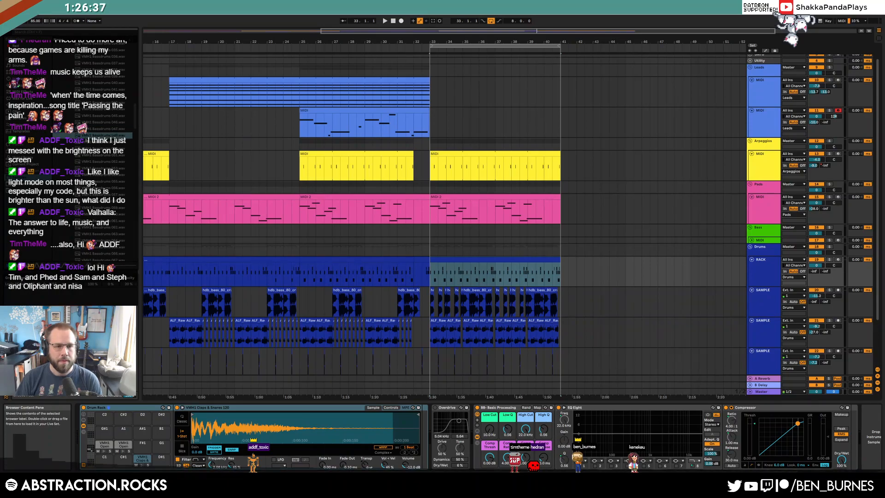
pyautogui.click(98, 148)
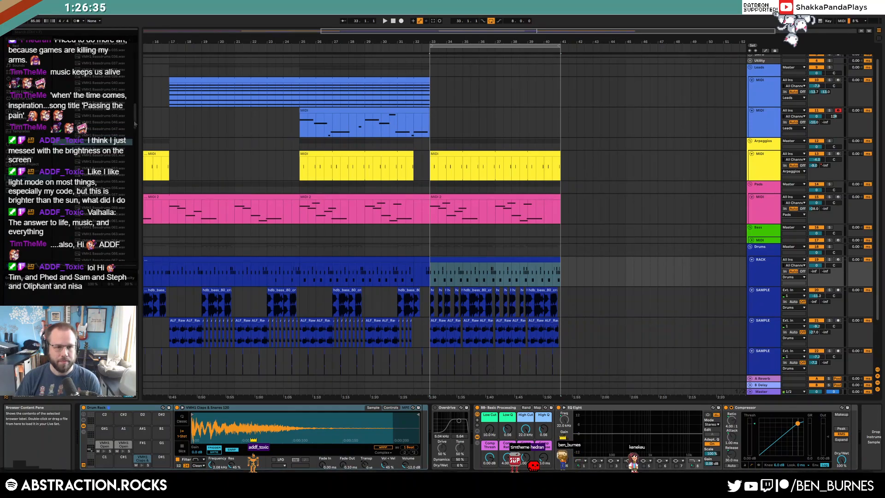
pyautogui.scroll(5, 130, 104)
pyautogui.press('Up')
pyautogui.press('Up')
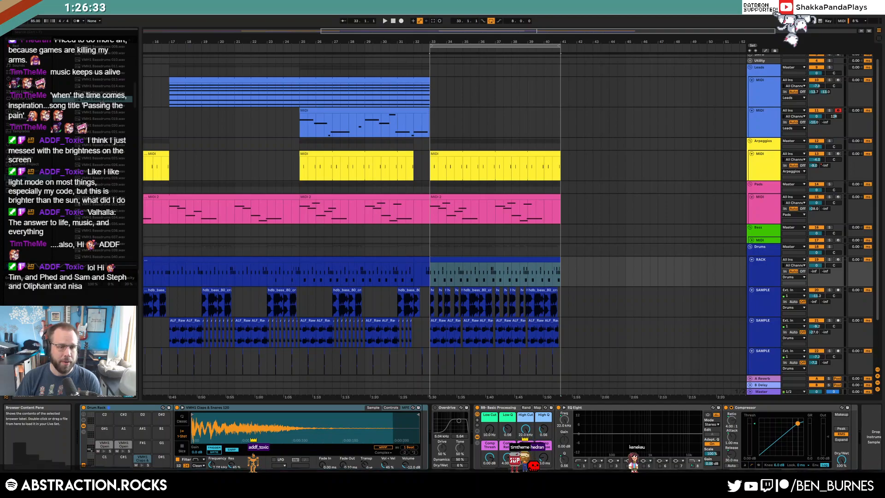
pyautogui.press('Up')
pyautogui.press('Up')
pyautogui.press('Up')
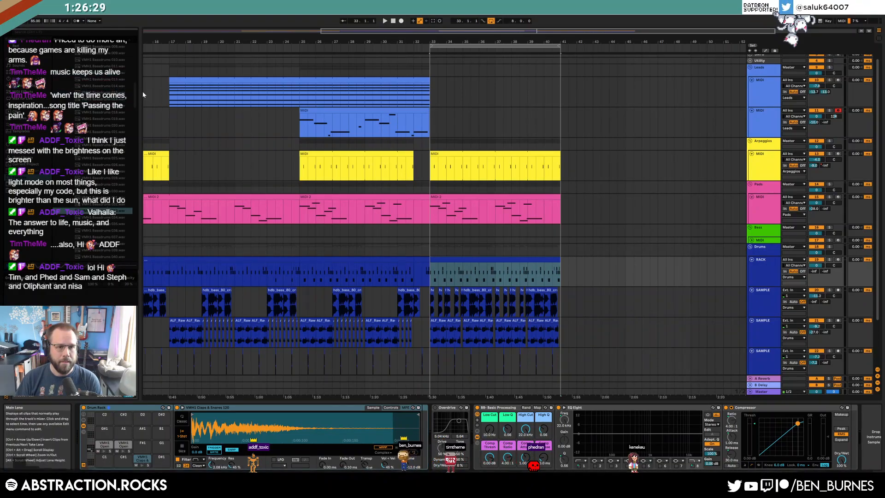
# - Audition more of the bass drum samples and load VMH1 Bassdrums 042 onto the drum rack's C1 pad
pyautogui.moveTo(135, 93); pyautogui.dragTo(135, 144)
pyautogui.click(101, 187)
pyautogui.press('Down')
pyautogui.press('Down')
pyautogui.press('Down')
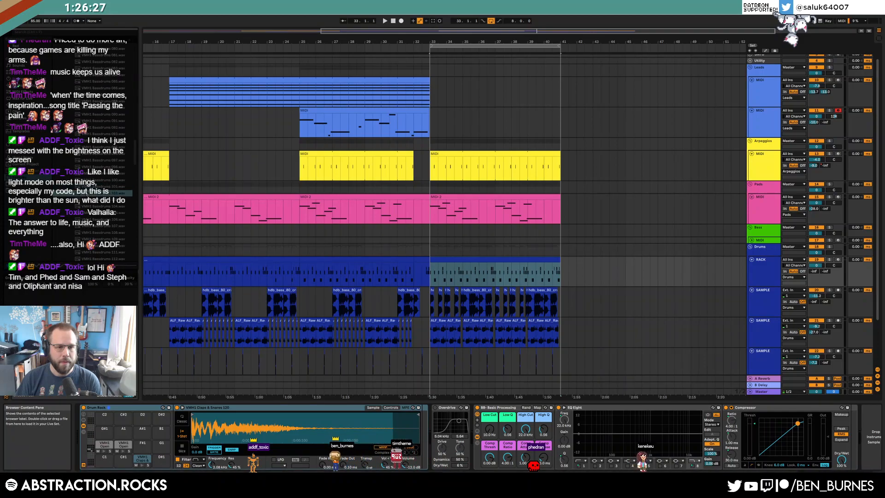
pyautogui.moveTo(135, 159); pyautogui.dragTo(131, 124)
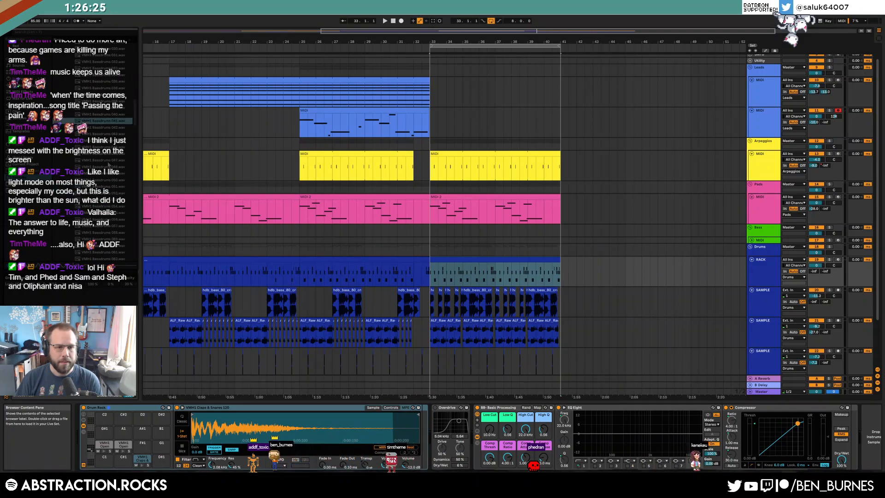
pyautogui.click(93, 129)
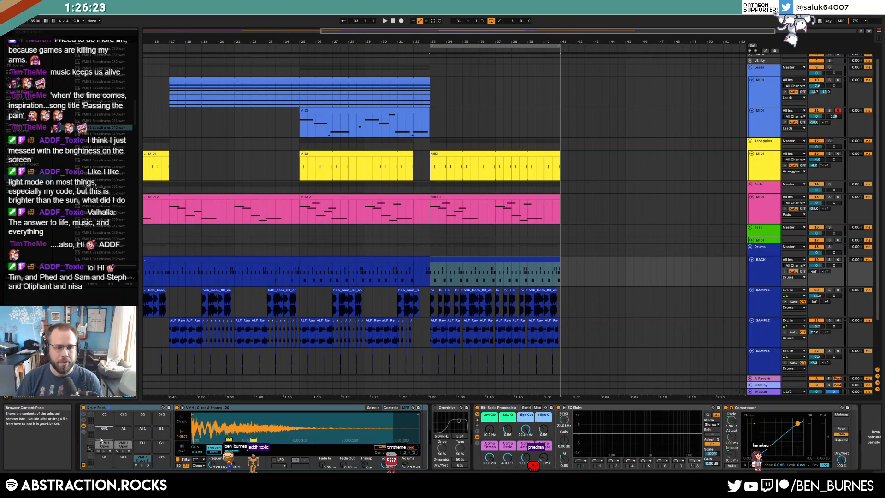
# - Open the drum clip at bar 33 and add kick notes on beats 1 and 3 of its first two bars during playback
pyautogui.doubleClick(459, 267)
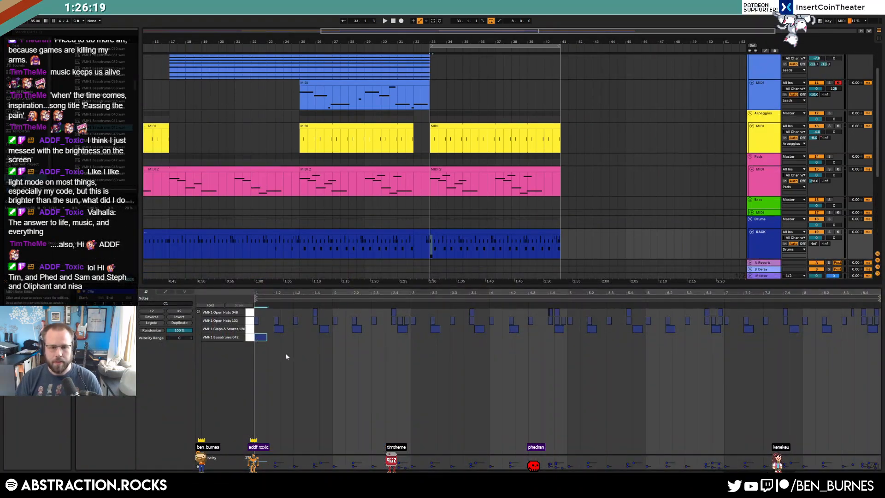
pyautogui.press('space')
pyautogui.doubleClick(298, 337)
pyautogui.doubleClick(336, 336)
pyautogui.doubleClick(375, 337)
# - Move the bar 34 beat 3 kick earlier towards the hdb_bass_80 slice and add another kick just before bar 35
pyautogui.scroll(5, 471, 243)
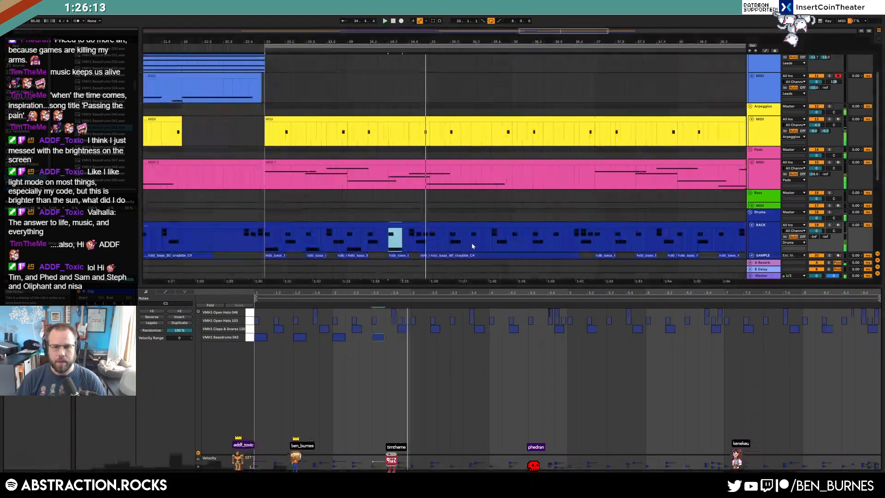
pyautogui.scroll(-3, 472, 247)
pyautogui.scroll(1, 400, 226)
pyautogui.moveTo(450, 215); pyautogui.dragTo(429, 218)
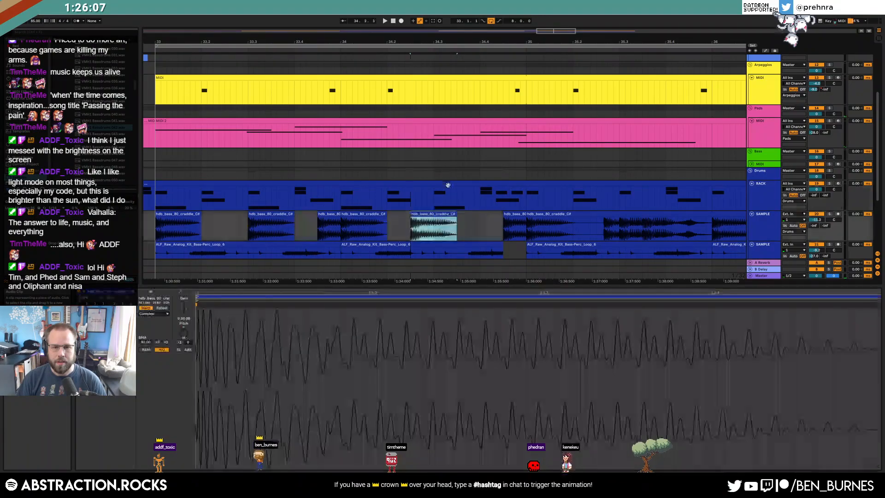
pyautogui.click(431, 198)
pyautogui.click(375, 337)
pyautogui.moveTo(369, 341); pyautogui.dragTo(404, 344)
pyautogui.doubleClick(404, 337)
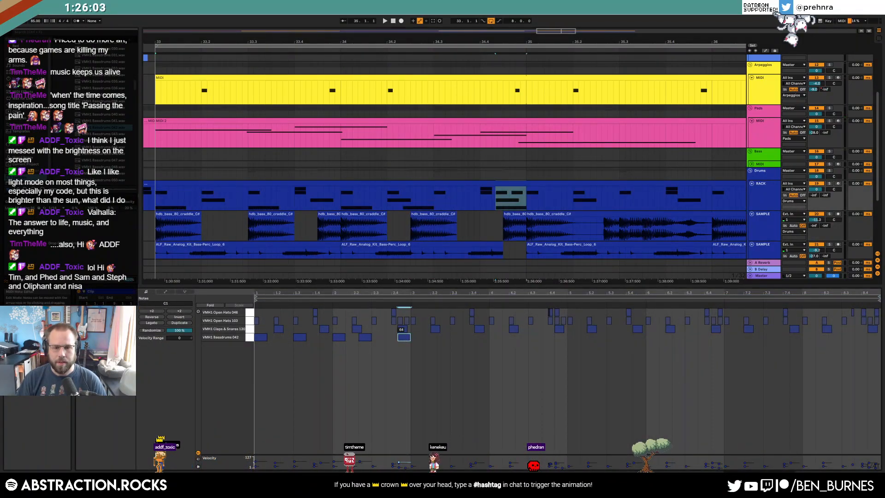
pyautogui.moveTo(305, 340); pyautogui.dragTo(261, 340)
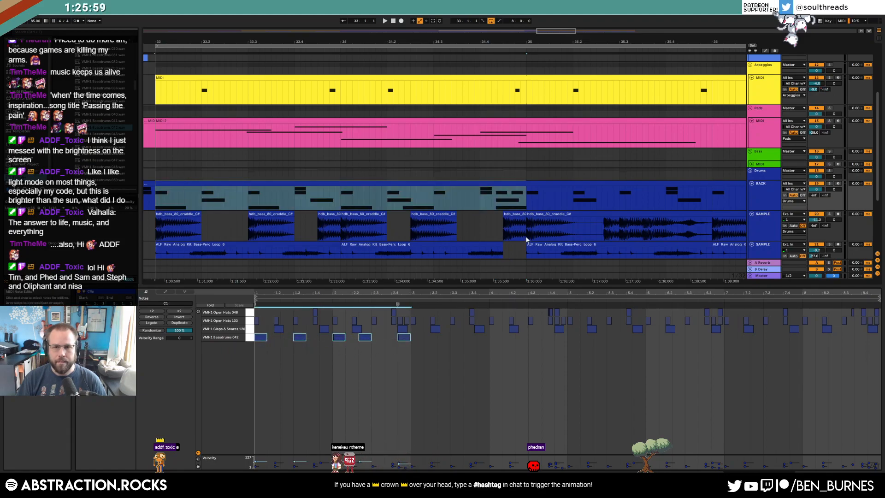
# - Shift the short hdb_bass_80 slice before bar 35 earlier to line up with the kick, keeping it running up to bar 35
pyautogui.click(505, 216)
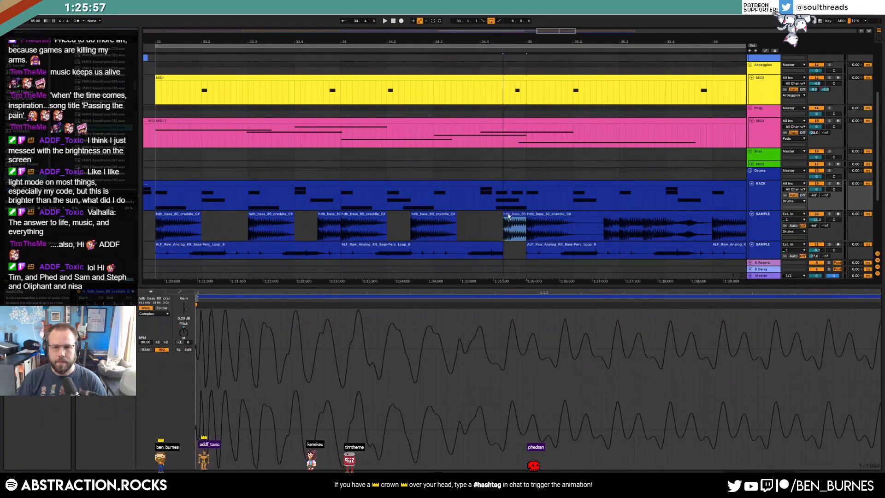
pyautogui.click(505, 191)
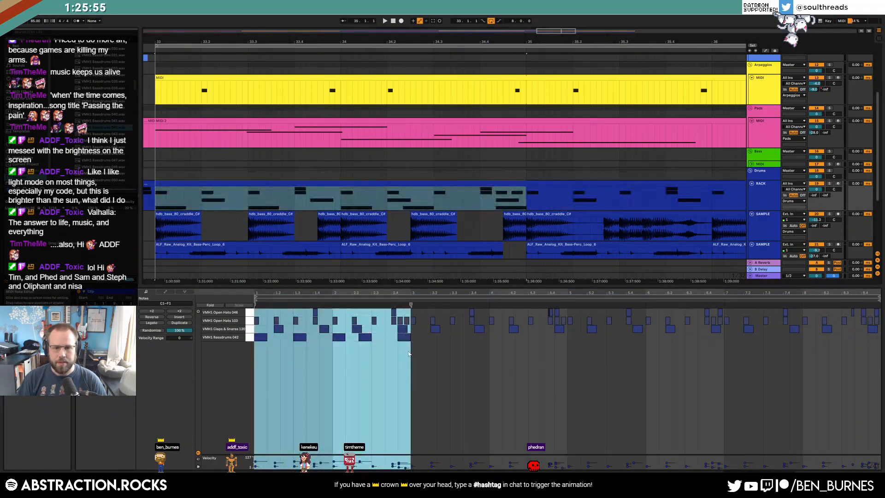
pyautogui.click(503, 230)
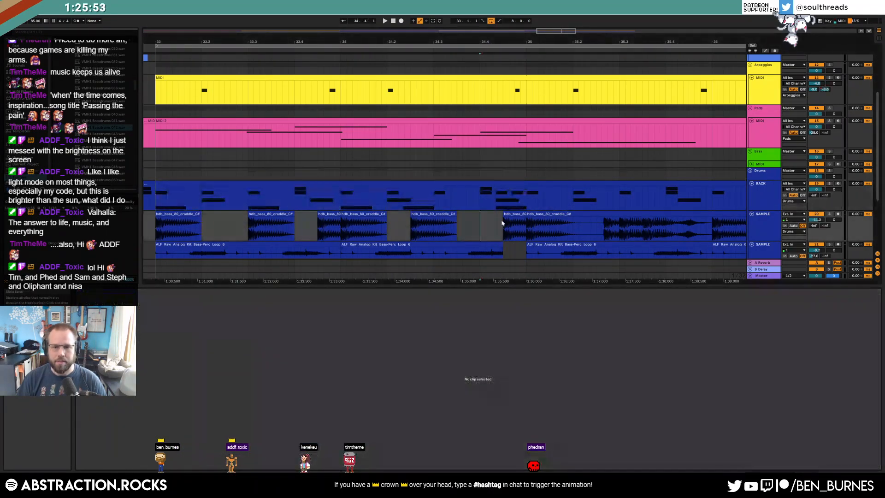
pyautogui.moveTo(507, 215); pyautogui.dragTo(526, 215)
pyautogui.scroll(-5, 573, 217)
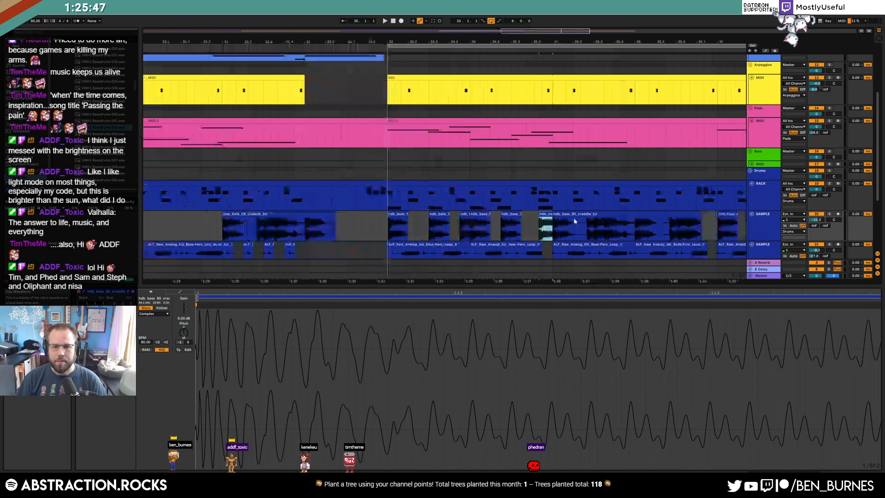
# - Move the short hdb_bass_80 slices just before bars 39 and 38 slightly earlier
pyautogui.hscroll(5, 506, 181)
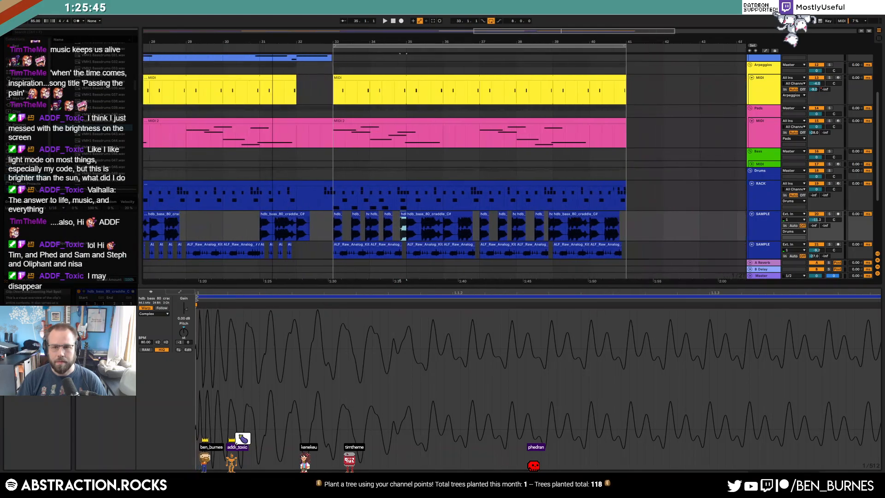
pyautogui.scroll(5, 560, 224)
pyautogui.moveTo(509, 214); pyautogui.dragTo(505, 215)
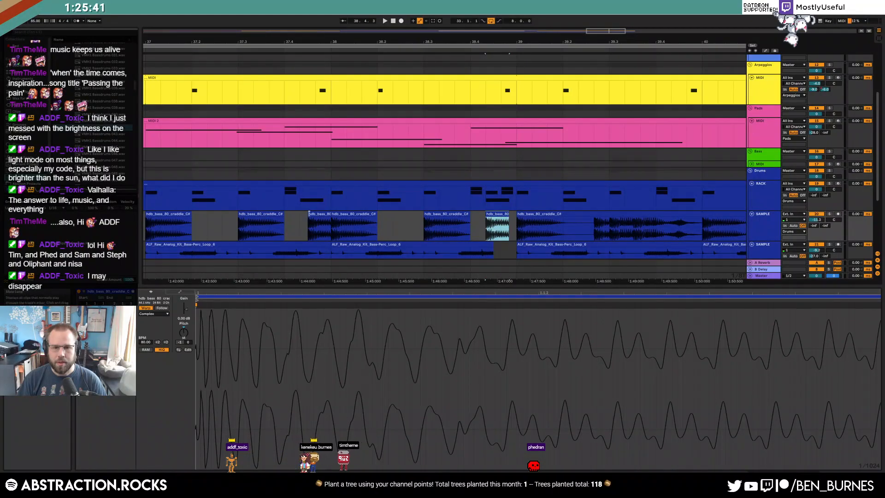
pyautogui.moveTo(309, 216); pyautogui.dragTo(301, 216)
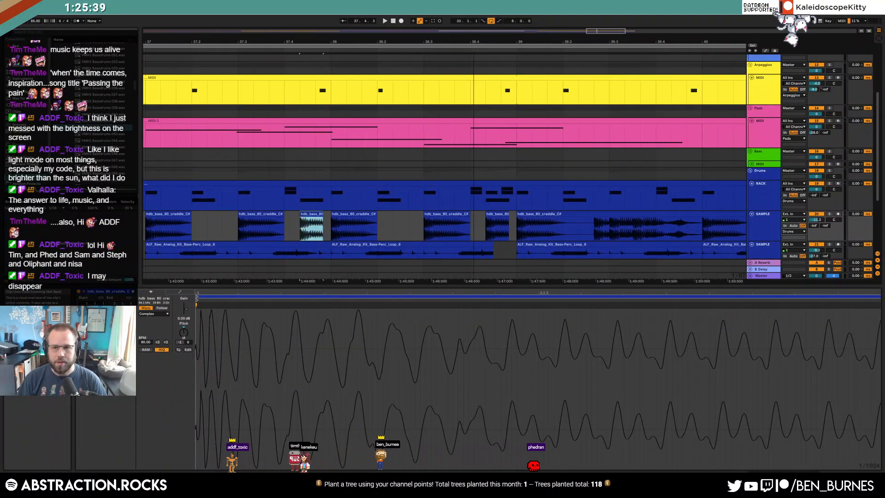
# - Move the short hdb_bass_80 slice just before bar 34 slightly earlier
pyautogui.hscroll(5, 444, 166)
pyautogui.hscroll(-12, 444, 165)
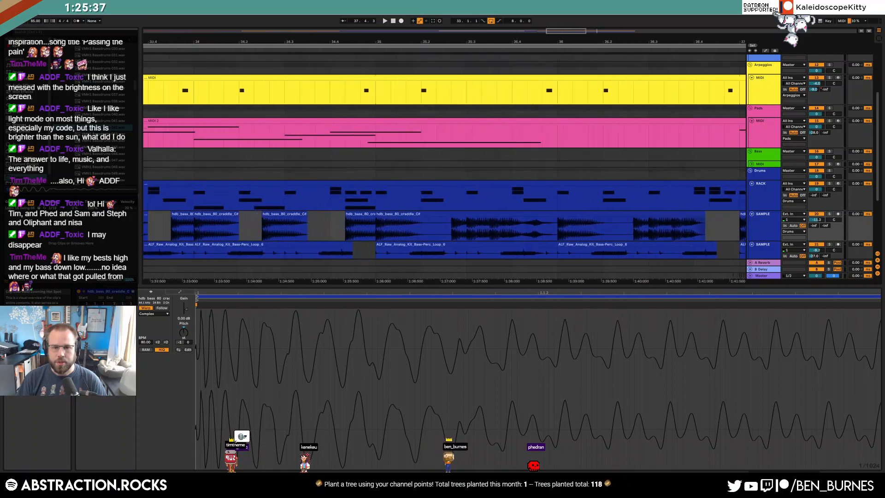
pyautogui.scroll(-6, 715, 152)
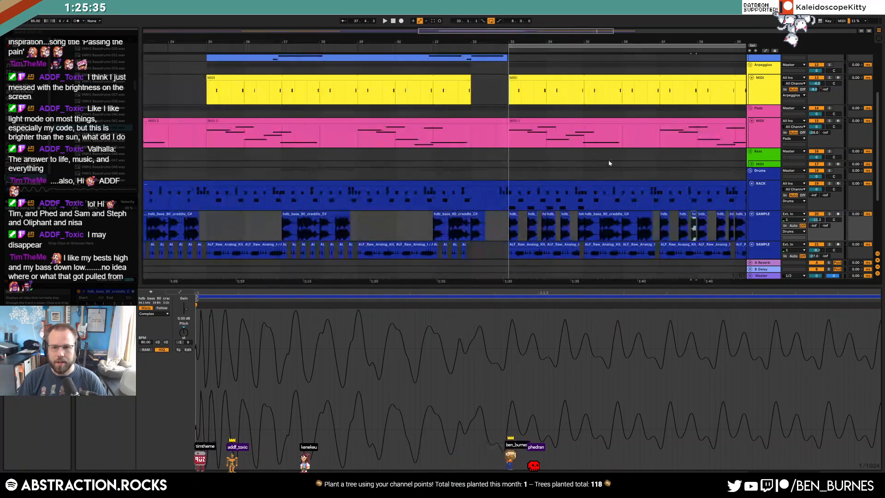
pyautogui.moveTo(578, 32); pyautogui.dragTo(646, 33)
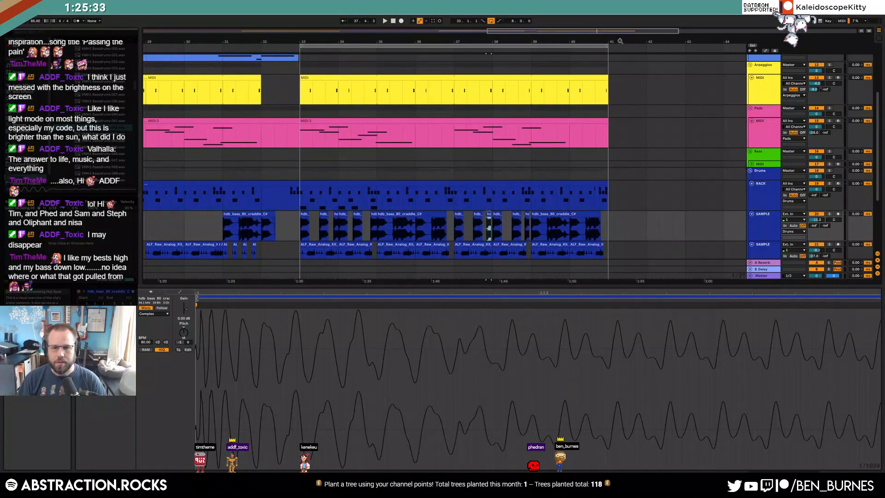
pyautogui.scroll(8, 332, 225)
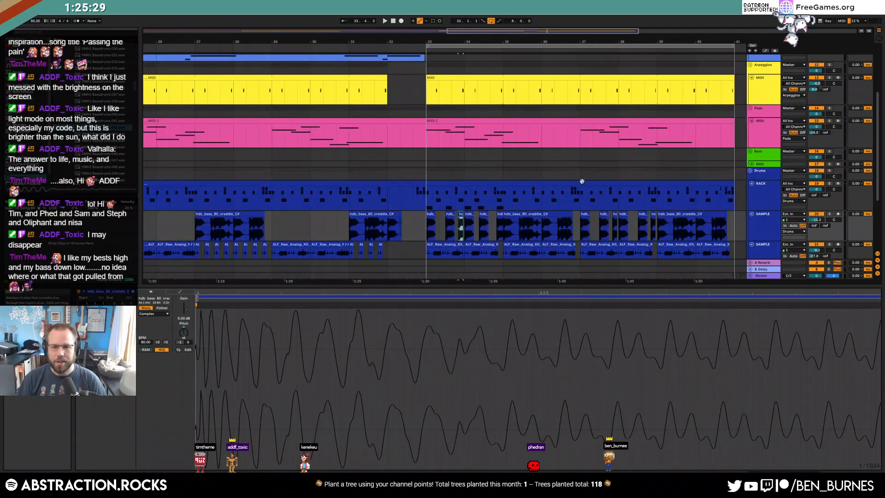
# - Add kicks on beats 1 and 3 of the drum clip's third and fourth bars and duplicate the four-bar kick pattern once
pyautogui.click(590, 182)
pyautogui.click(413, 341)
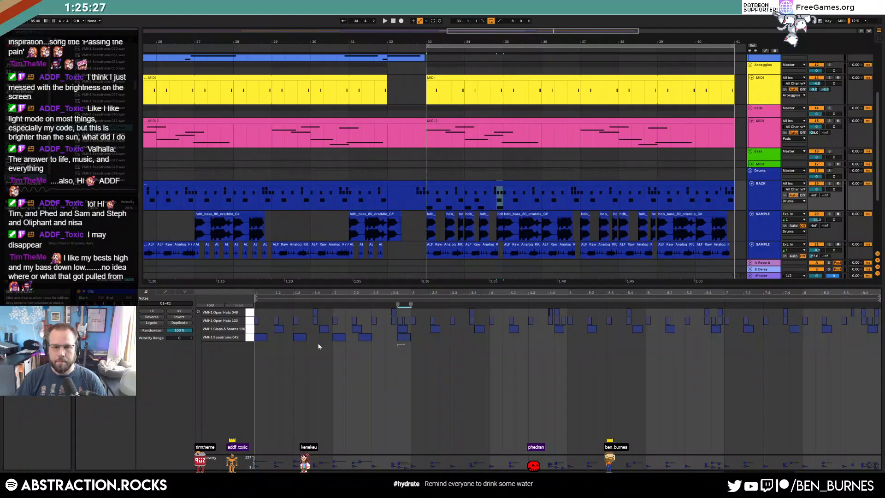
pyautogui.moveTo(405, 346); pyautogui.dragTo(258, 338)
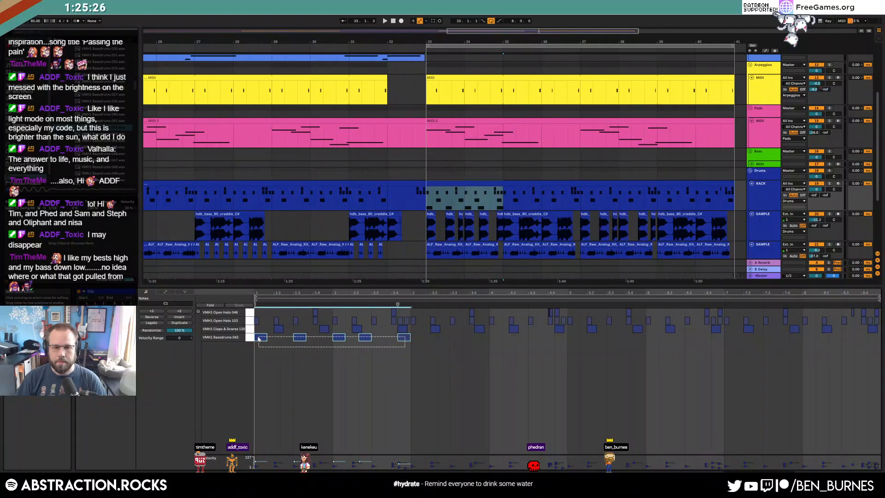
pyautogui.doubleClick(415, 338)
pyautogui.doubleClick(453, 338)
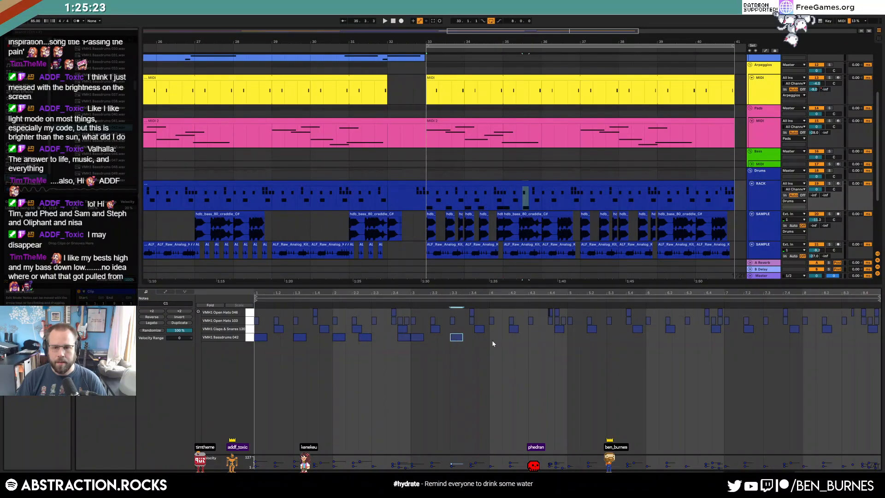
pyautogui.doubleClick(495, 338)
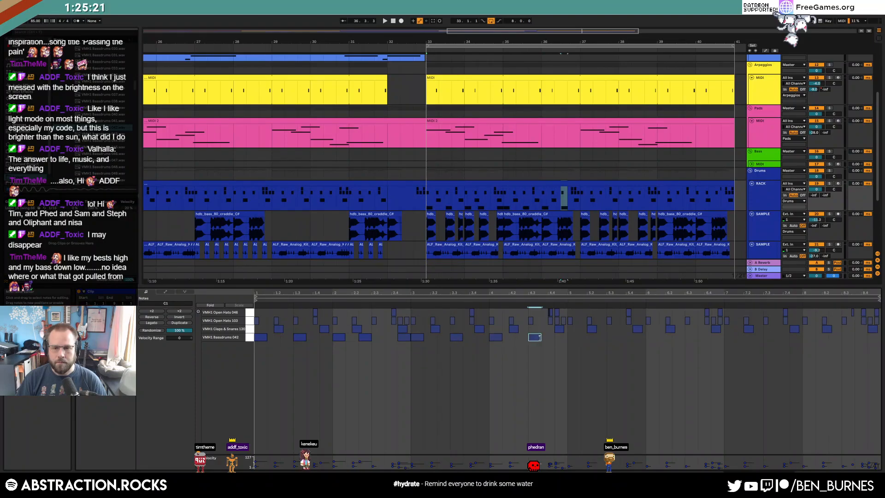
pyautogui.moveTo(566, 341); pyautogui.dragTo(255, 333)
pyautogui.hotkey('ctrl', 'd')
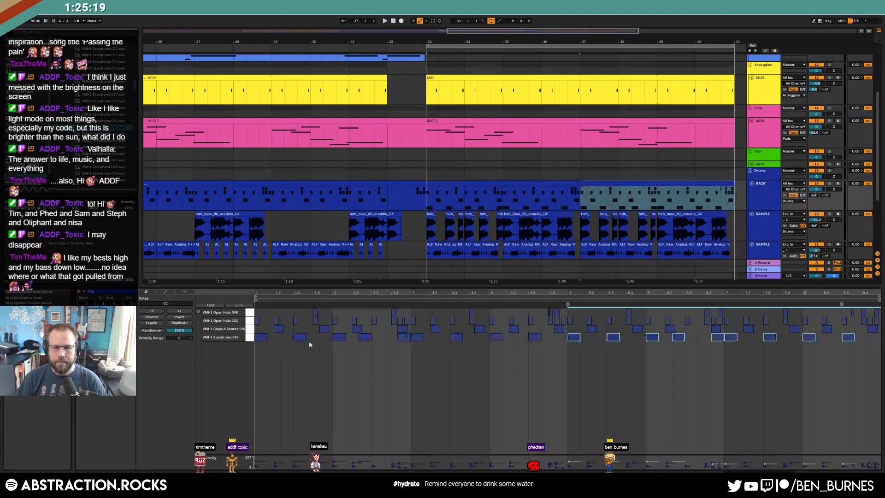
# - Play the section from bar 33 to check the kicks against the bass slices, and reopen the drum rack clip
pyautogui.press('space')
pyautogui.hotkey('shift', 'Tab')
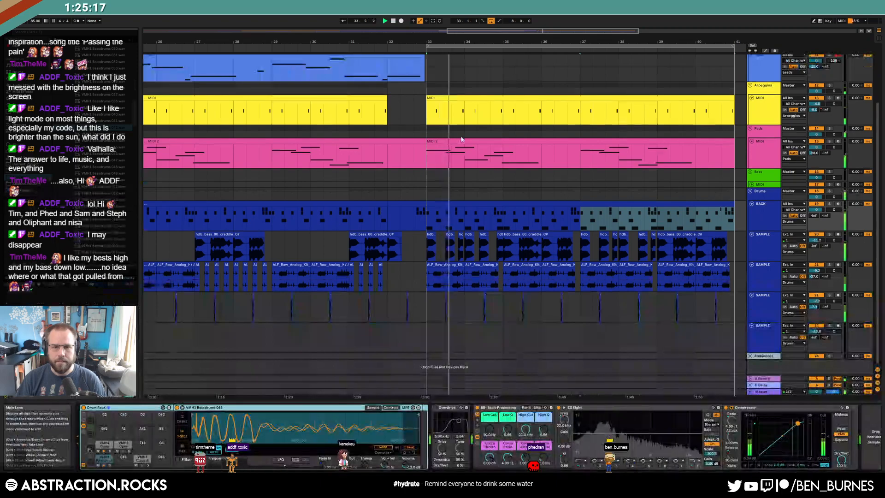
pyautogui.scroll(3, 474, 157)
pyautogui.moveTo(332, 42); pyautogui.dragTo(264, 21)
pyautogui.scroll(5, 349, 302)
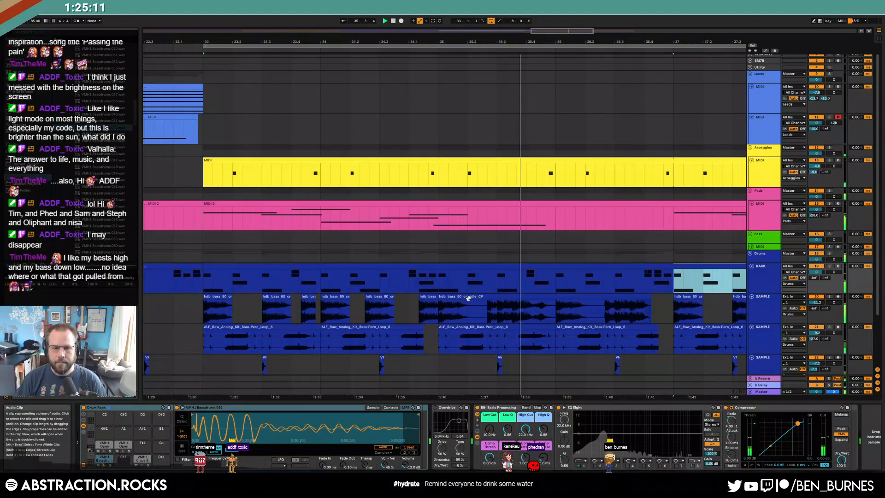
pyautogui.click(510, 266)
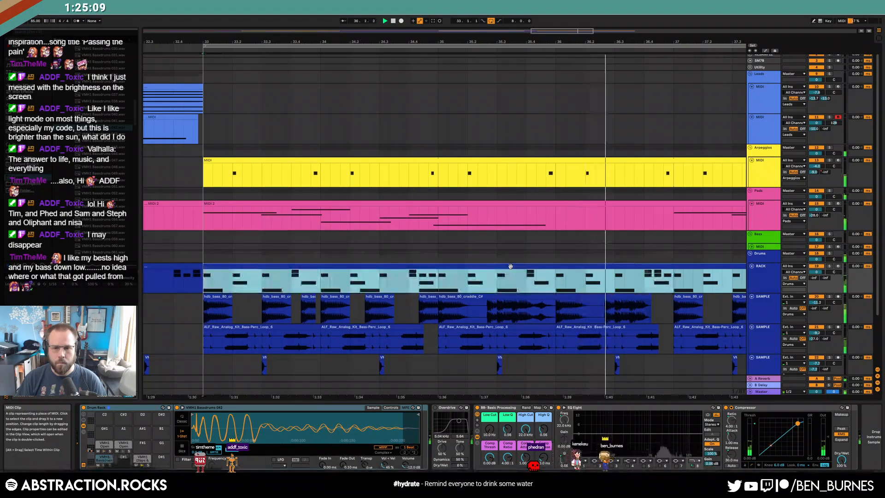
pyautogui.doubleClick(510, 265)
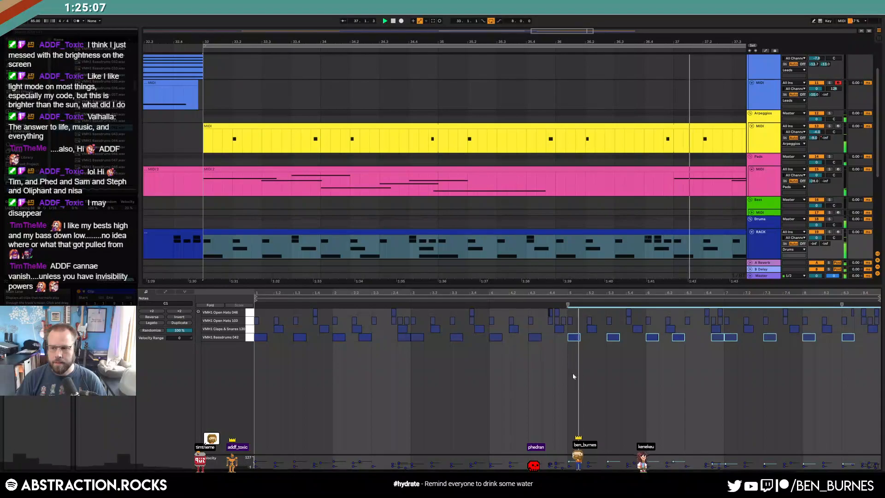
# - Move the beat 3 kicks in the drum clip's third and fourth bars slightly earlier to match the bass slices
pyautogui.press('space')
pyautogui.click(521, 337)
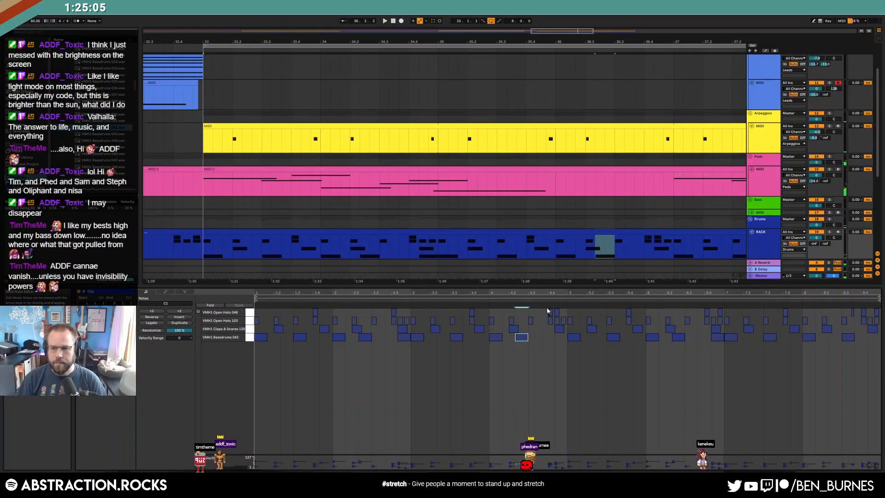
pyautogui.scroll(-3, 578, 219)
pyautogui.scroll(-3, 577, 220)
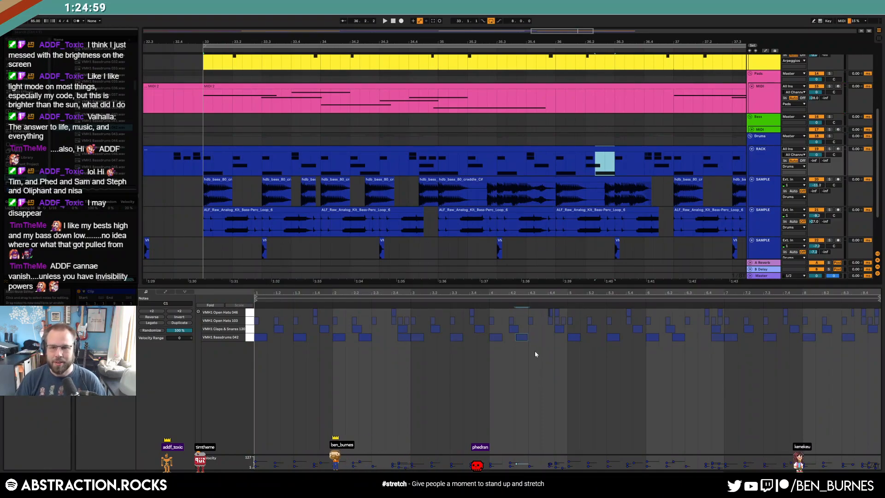
pyautogui.scroll(2, 536, 354)
pyautogui.moveTo(524, 341); pyautogui.dragTo(527, 341)
pyautogui.click(360, 340)
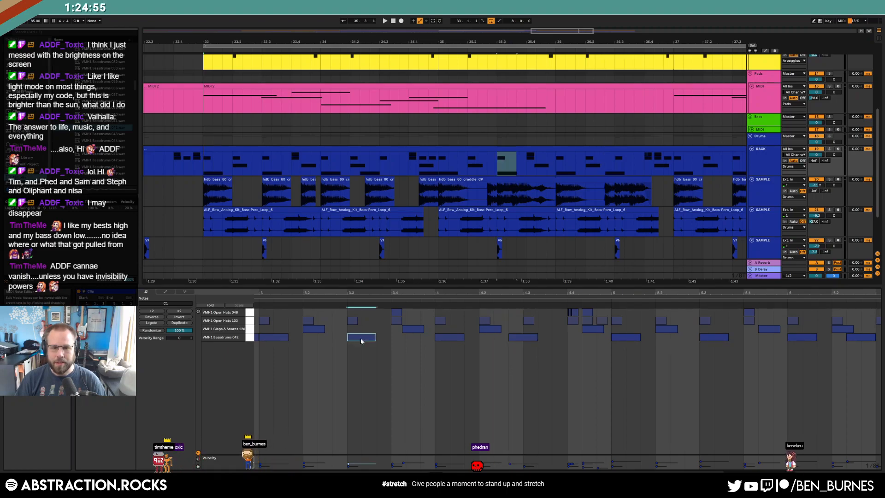
pyautogui.moveTo(361, 340); pyautogui.dragTo(345, 341)
pyautogui.scroll(-2, 458, 341)
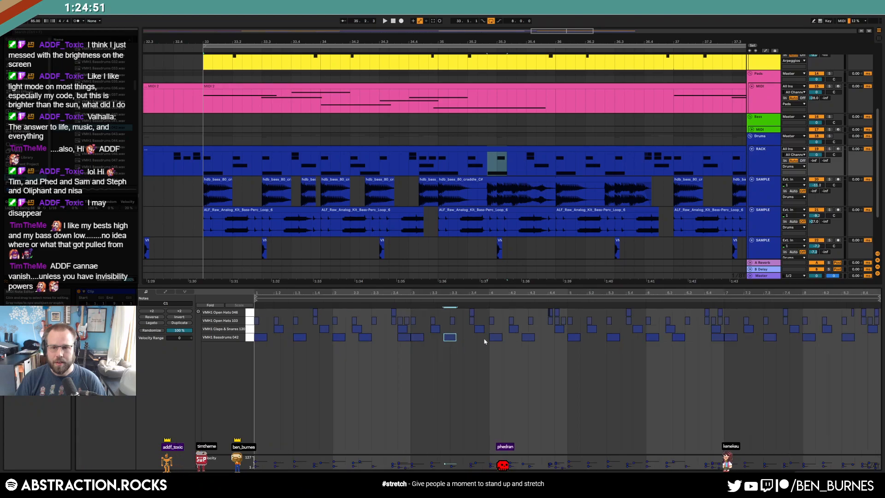
# - Play the arrangement from just before bar 33 to check the shifted kicks and review the tracks above
pyautogui.scroll(-2, 491, 181)
pyautogui.click(382, 172)
pyautogui.press('space')
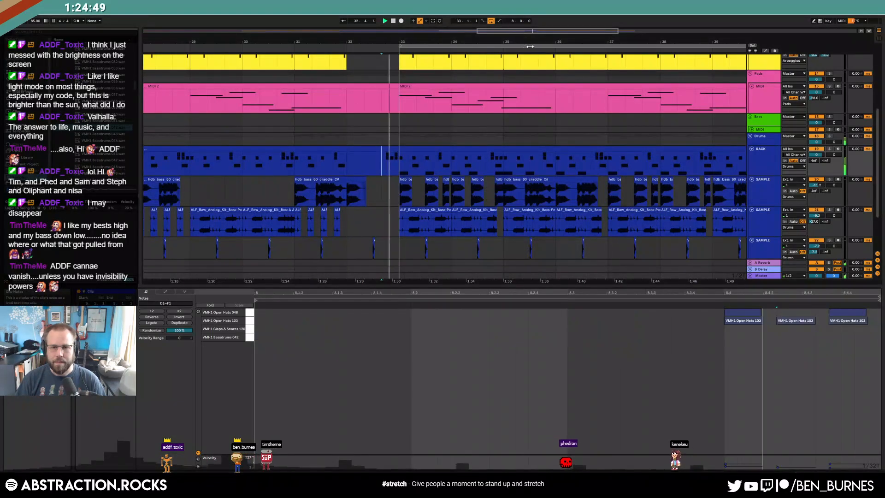
pyautogui.scroll(-2, 510, 172)
pyautogui.moveTo(510, 42); pyautogui.dragTo(333, 40)
pyautogui.scroll(3, 455, 142)
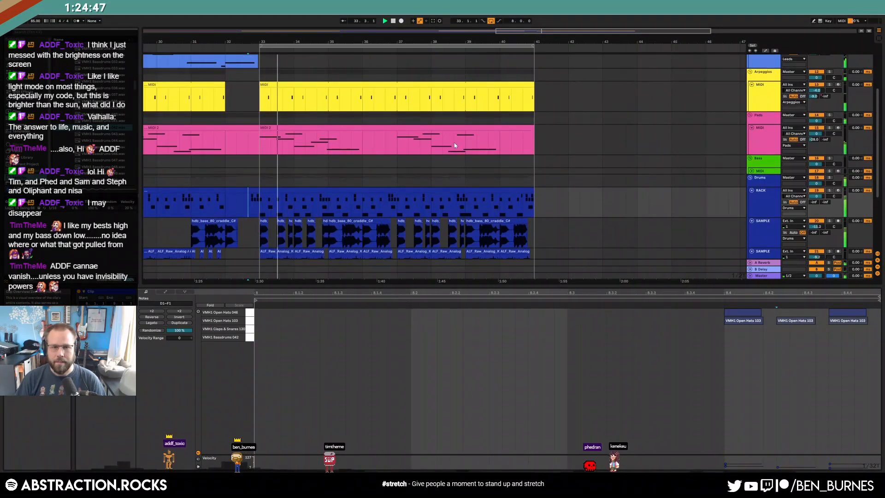
pyautogui.hotkey('shift', 'Tab')
pyautogui.scroll(3, 453, 143)
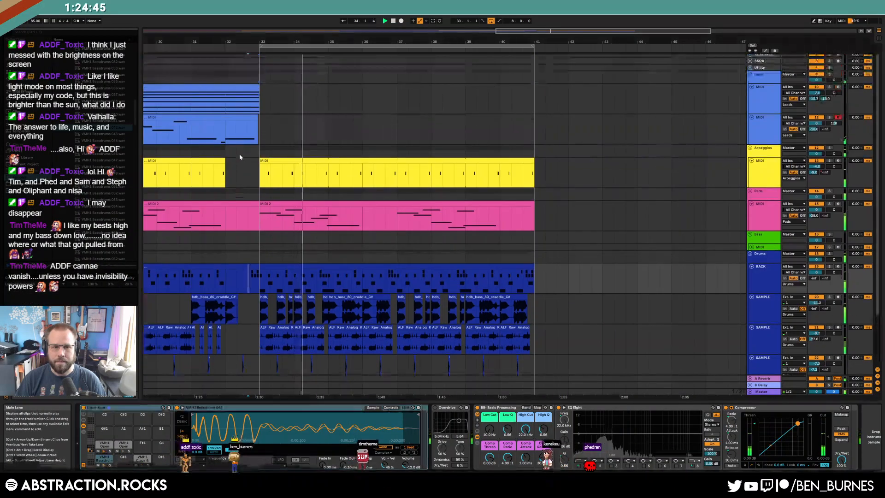
# - Duplicate the sustained chord clip in the Leads group to bar 33 and shorten the copy to end at bar 41
pyautogui.click(247, 159)
pyautogui.hotkey('ctrl', 'd')
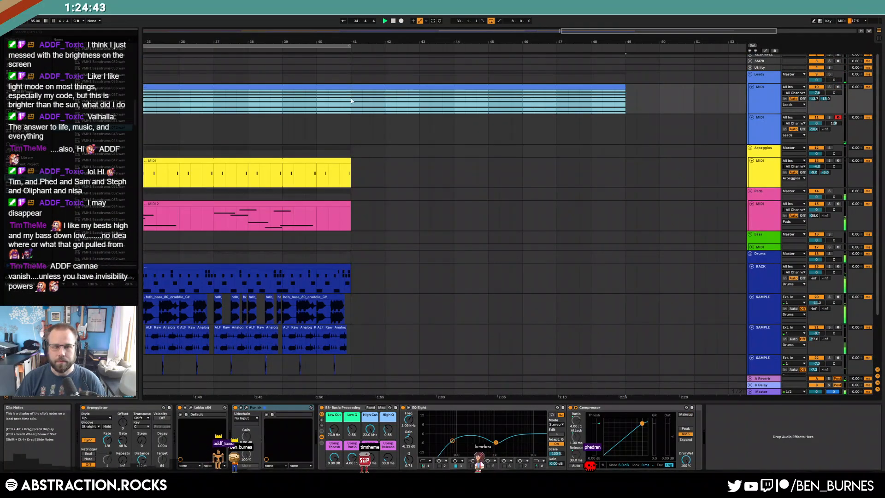
pyautogui.press('w')
pyautogui.moveTo(640, 86); pyautogui.dragTo(558, 87)
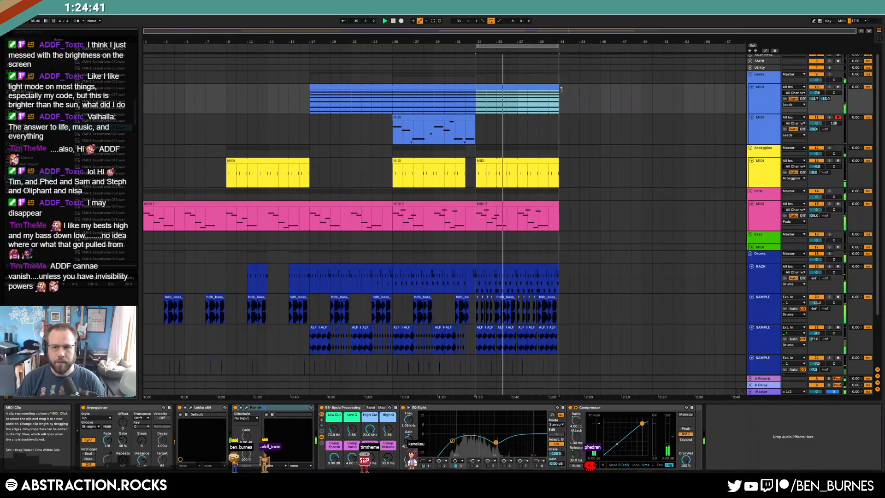
# - Reduce the copied Leads clip's chord to a sustained C4 and add a copy of it an octave higher at C5
pyautogui.doubleClick(530, 87)
pyautogui.click(312, 400)
pyautogui.moveTo(253, 376); pyautogui.dragTo(273, 253)
pyautogui.press('Delete')
pyautogui.moveTo(264, 367); pyautogui.dragTo(261, 393)
pyautogui.hotkey('ctrl', 'c')
pyautogui.hotkey('ctrl', 'v')
pyautogui.hotkey('shift', 'Up')
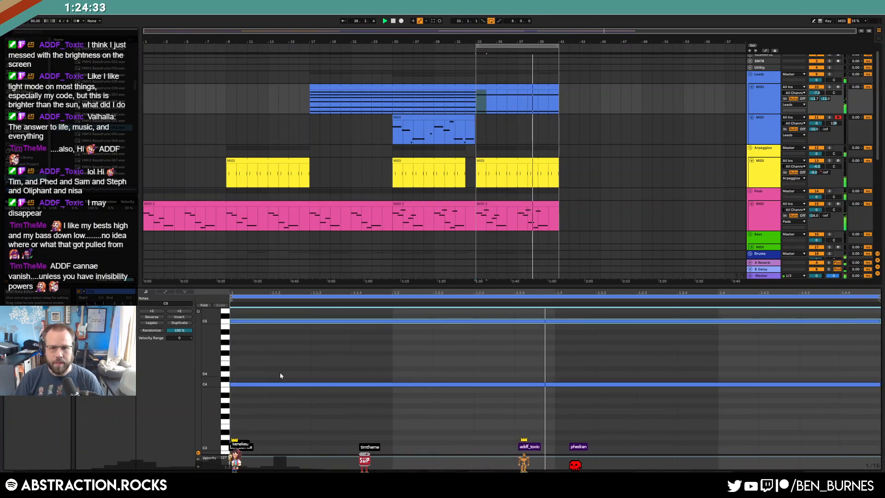
# - Unfold the Bass group's MIDI track and set the start position at bar 33
pyautogui.hotkey('shift', 'Tab')
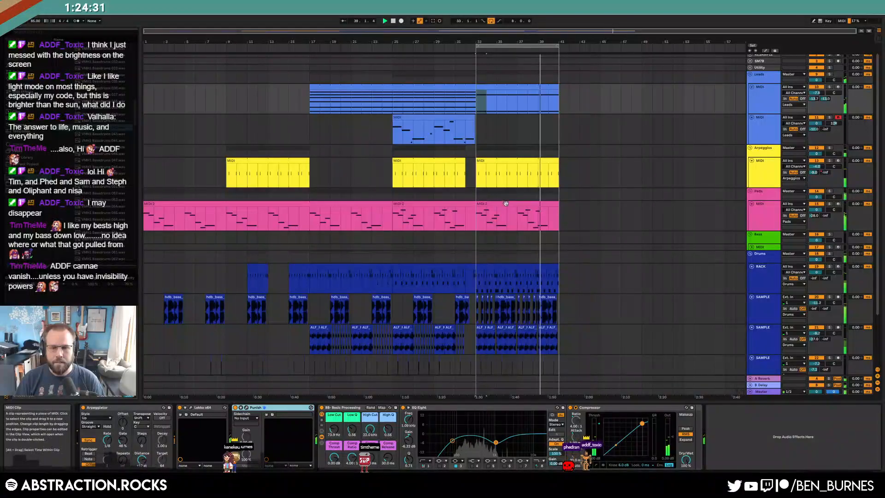
pyautogui.scroll(-3, 563, 249)
pyautogui.scroll(3, 566, 255)
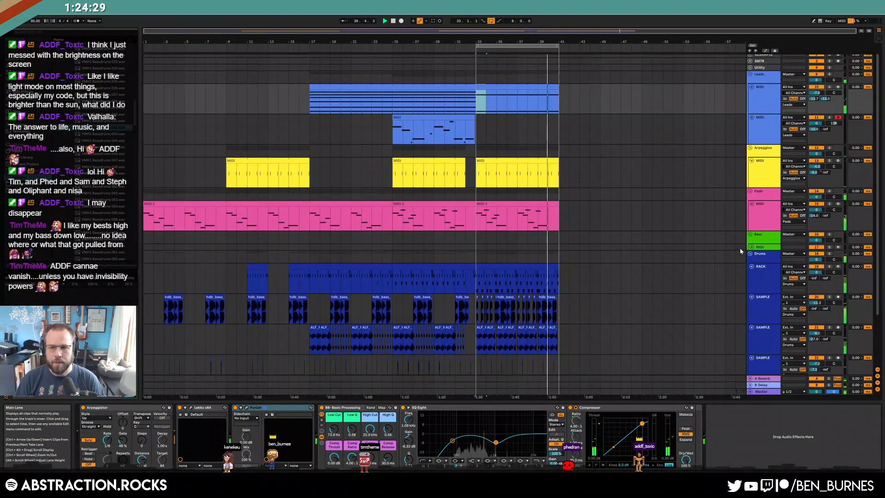
pyautogui.click(750, 249)
pyautogui.click(476, 255)
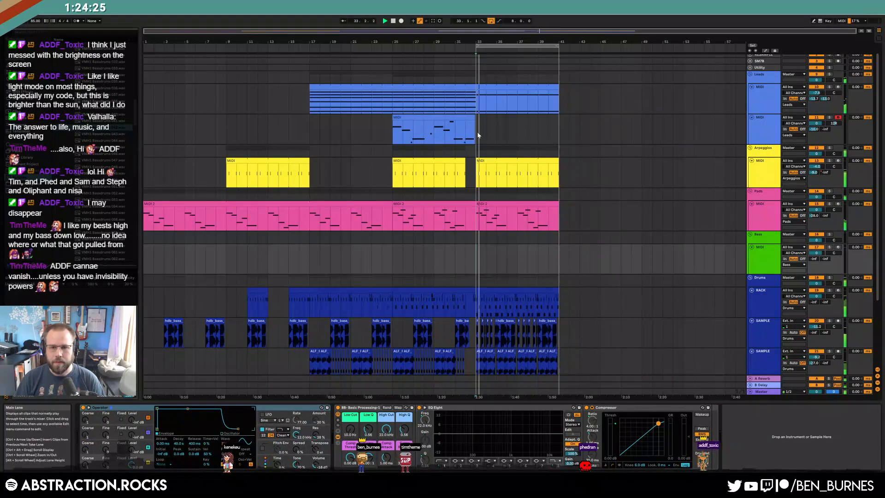
# - Record a four-bar lead take from bar 33 on the armed MIDI track in the Leads group
pyautogui.click(522, 138)
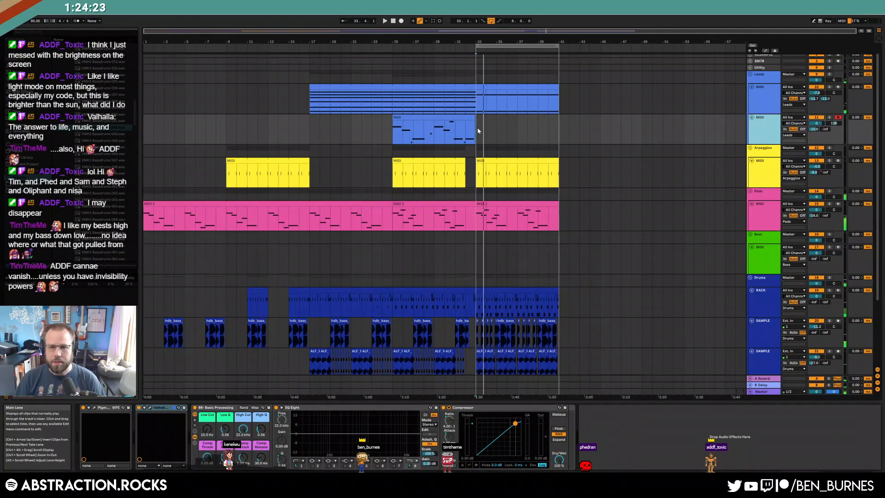
pyautogui.press('space')
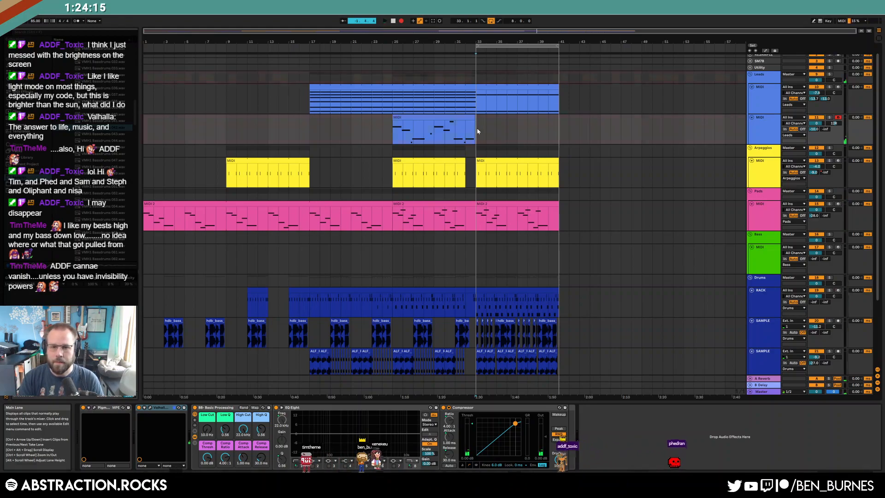
pyautogui.press('space')
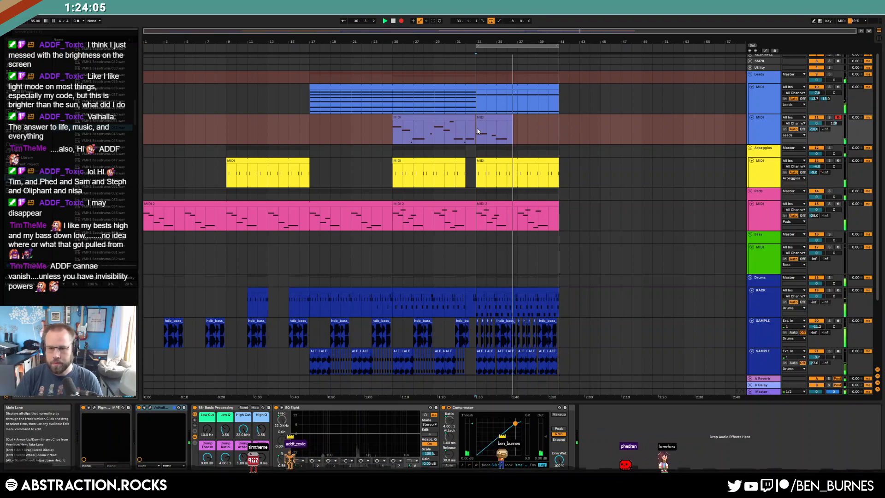
pyautogui.press('F9')
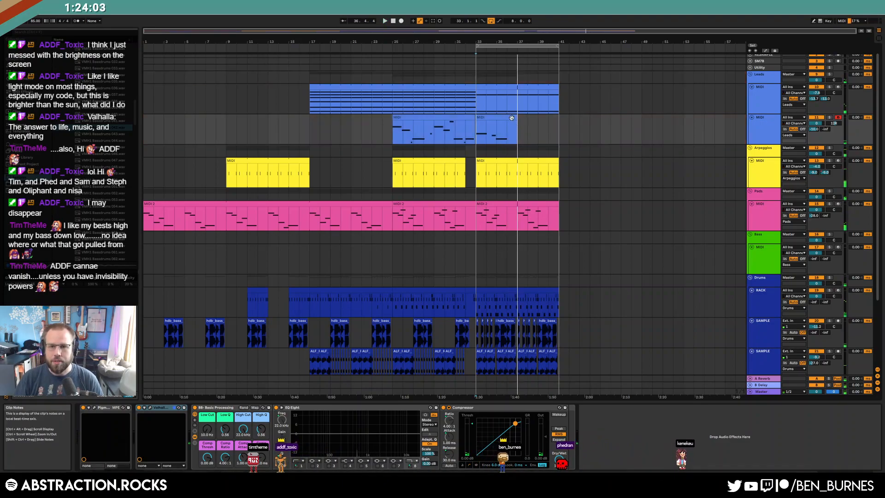
# - Duplicate the recorded lead clip to fill bars 37 to 41 and inspect the copy's notes
pyautogui.click(512, 118)
pyautogui.scroll(3, 516, 122)
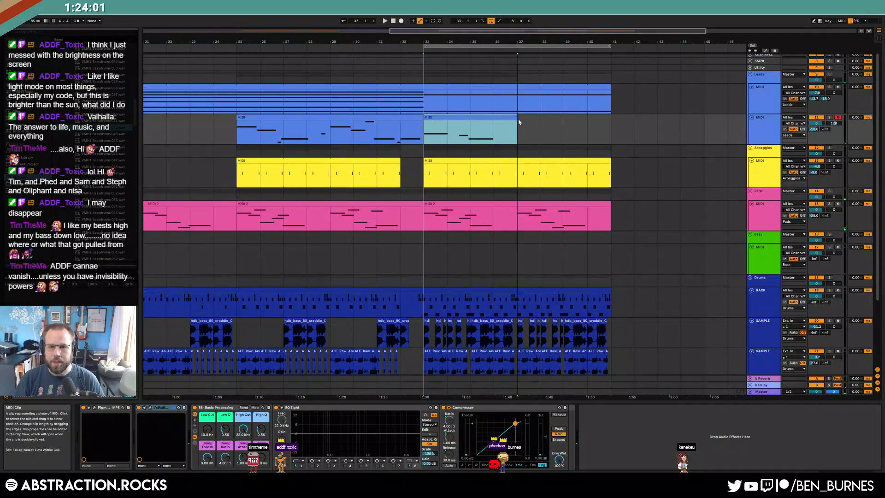
pyautogui.click(517, 126)
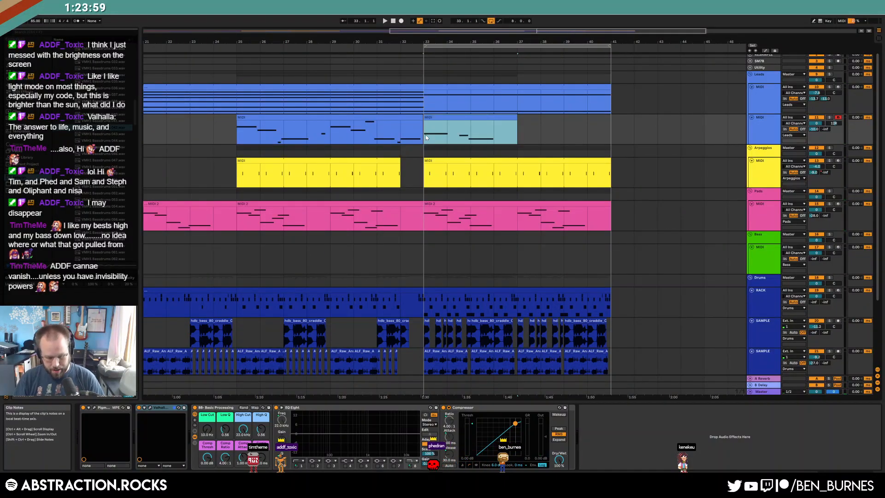
pyautogui.hotkey('ctrl', 'd')
pyautogui.doubleClick(558, 123)
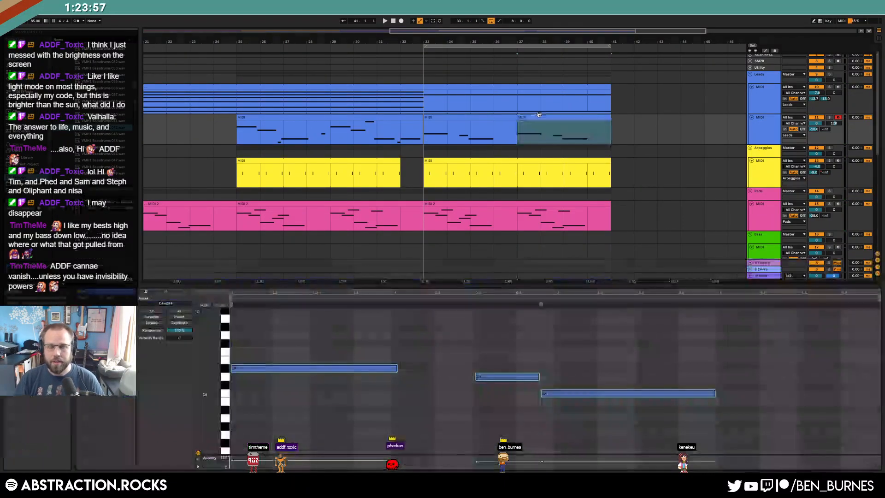
pyautogui.scroll(-5, 559, 123)
pyautogui.hotkey('shift', 'Tab')
# - Raise the last C4 note in the Arpeggios clip at bar 33 by an octave to C5
pyautogui.doubleClick(516, 173)
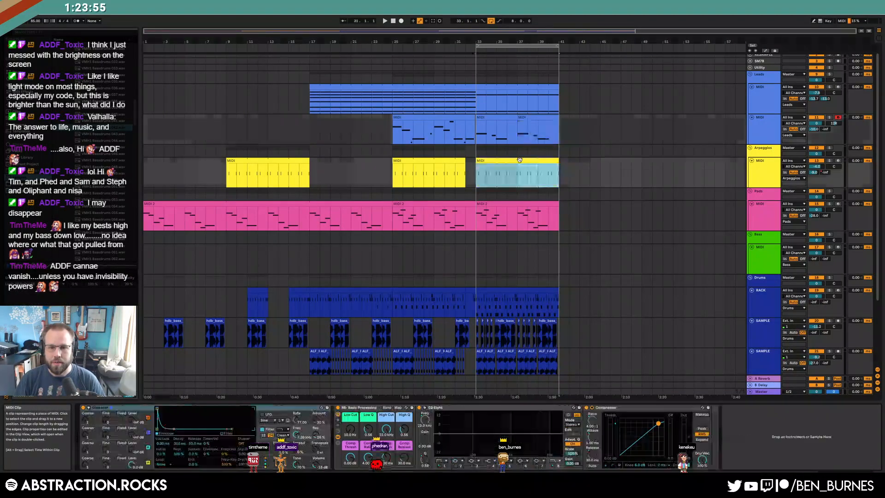
pyautogui.click(539, 380)
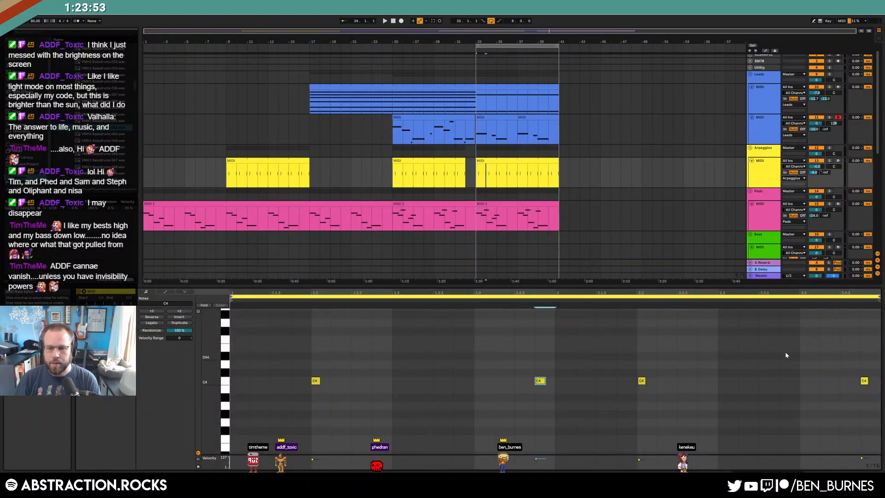
pyautogui.moveTo(818, 358); pyautogui.dragTo(861, 403)
pyautogui.hotkey('shift', 'Up')
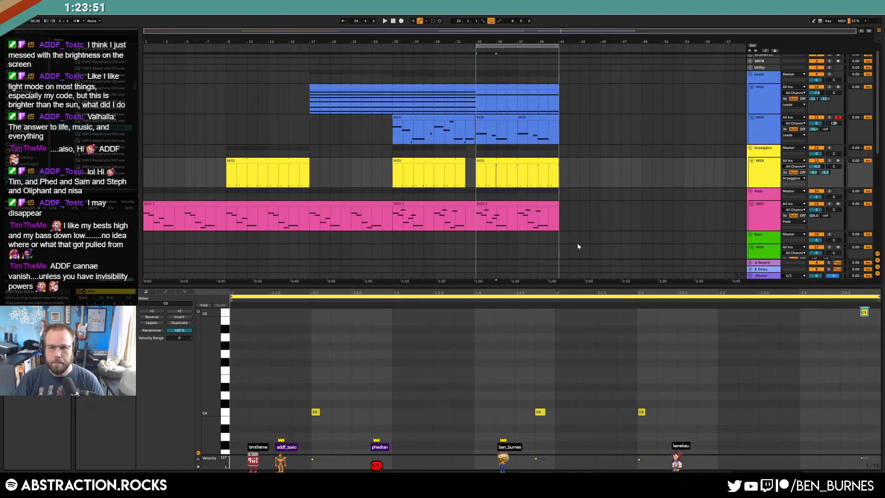
pyautogui.hotkey('shift', 'Tab')
# - Play the arrangement from just after bar 30 to hear the transition into the section at bar 33
pyautogui.click(447, 173)
pyautogui.press('space')
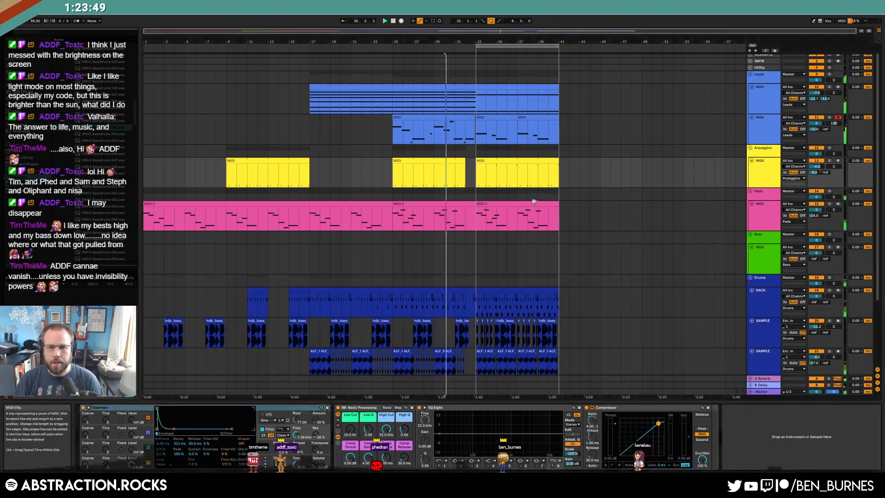
pyautogui.scroll(-2, 551, 208)
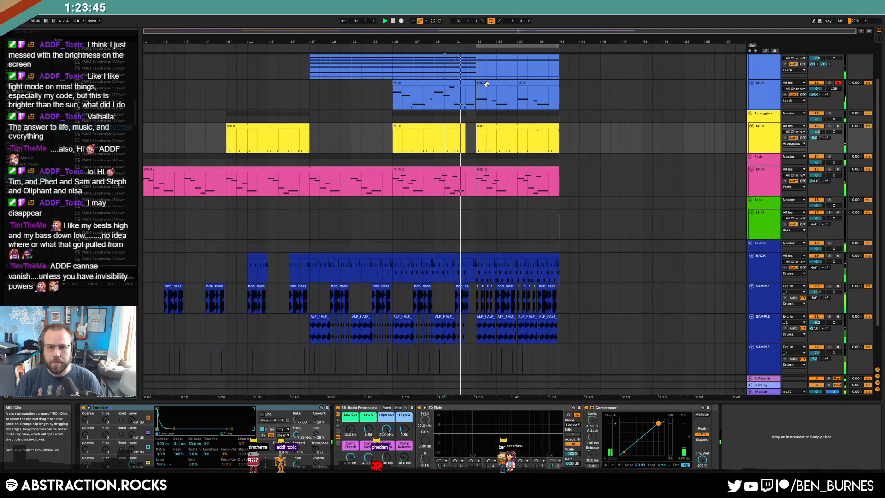
# - Move the C4 and C5 Leads clip to bar 42 and extend the original chord clip to bar 41
pyautogui.scroll(2, 468, 74)
pyautogui.moveTo(484, 74); pyautogui.dragTo(579, 74)
pyautogui.moveTo(475, 83); pyautogui.dragTo(559, 83)
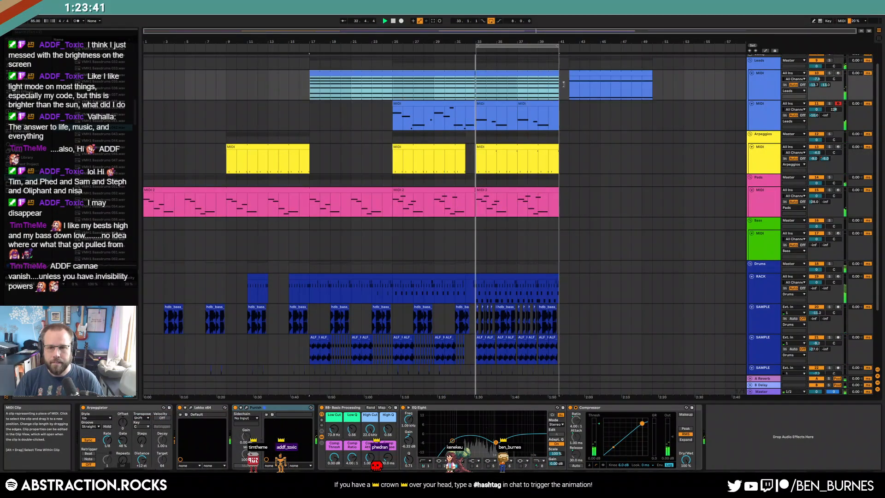
# - Delete the two recorded lead clips in bars 33 to 41 and move the C4 and C5 clip to start at bar 41
pyautogui.doubleClick(509, 104)
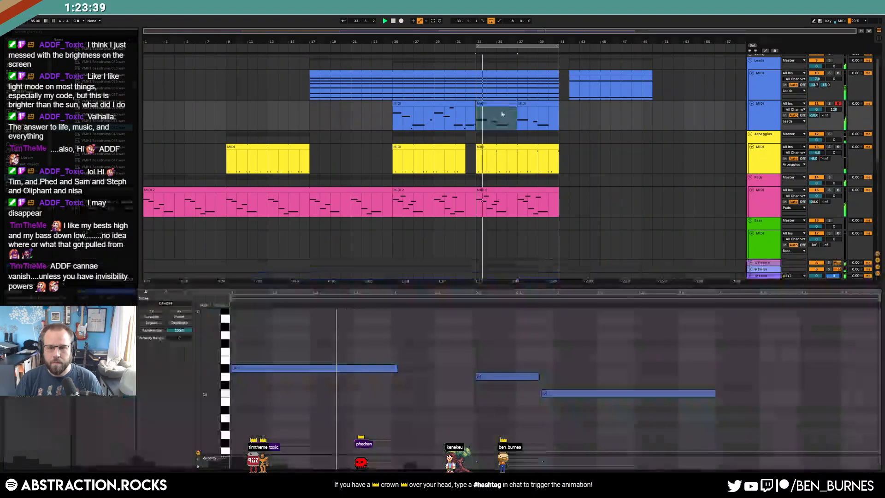
pyautogui.press('Delete')
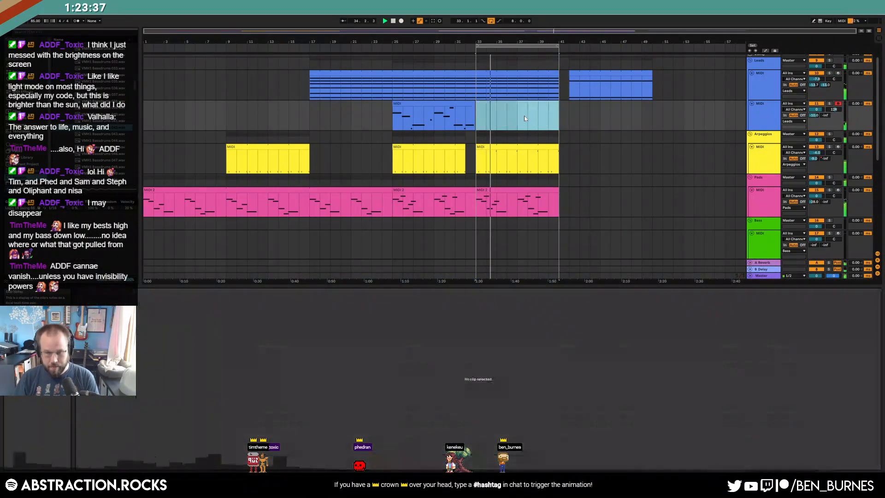
pyautogui.moveTo(590, 74); pyautogui.dragTo(571, 76)
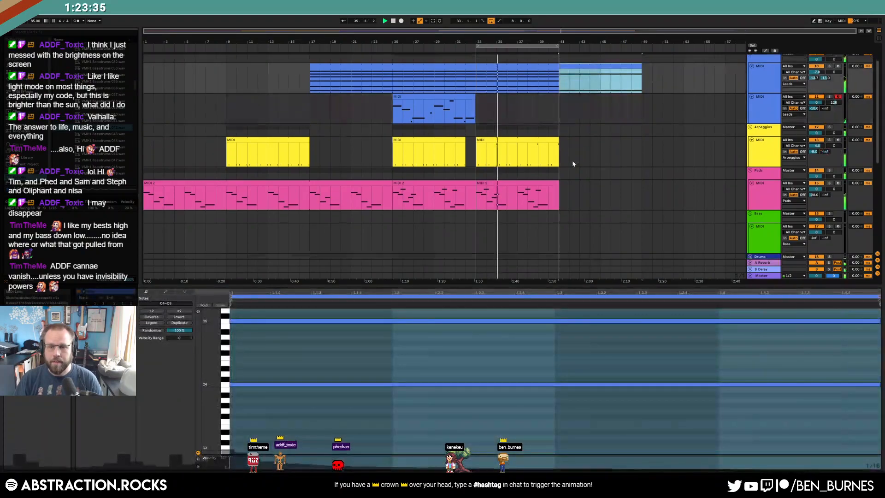
# - Listen through bars 33 to 41 while reviewing the drum, arpeggio and pad tracks, and select the pad clip at bar 33
pyautogui.scroll(-5, 567, 170)
pyautogui.click(549, 177)
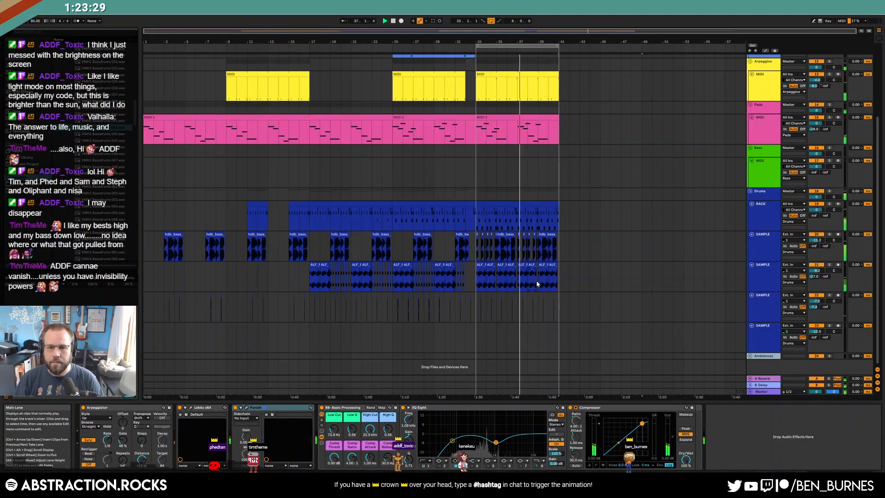
pyautogui.scroll(1, 587, 284)
pyautogui.scroll(3, 587, 284)
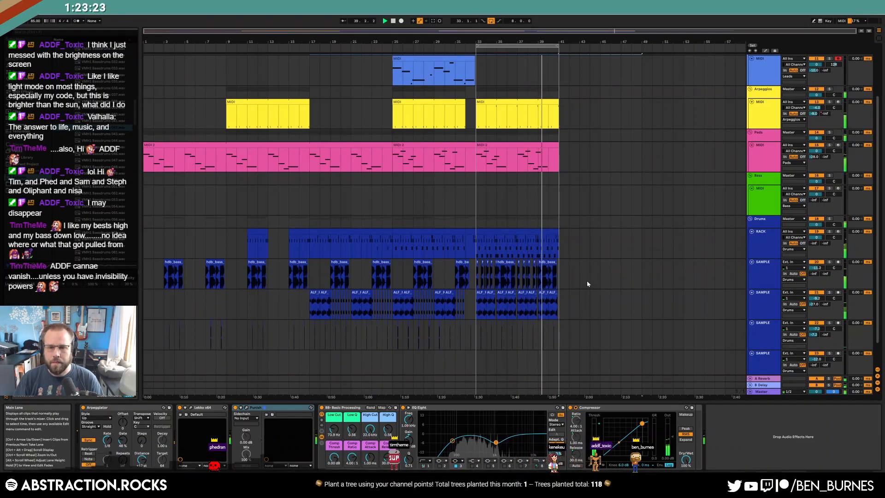
pyautogui.click(490, 146)
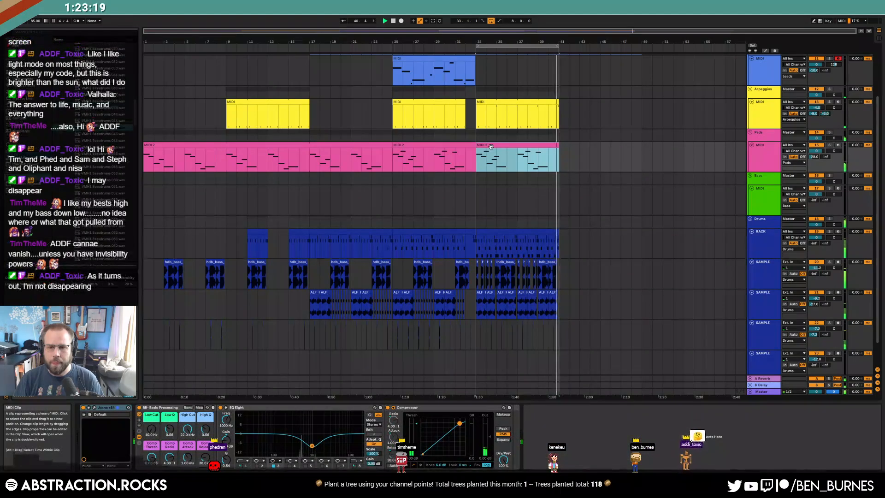
pyautogui.scroll(2, 500, 170)
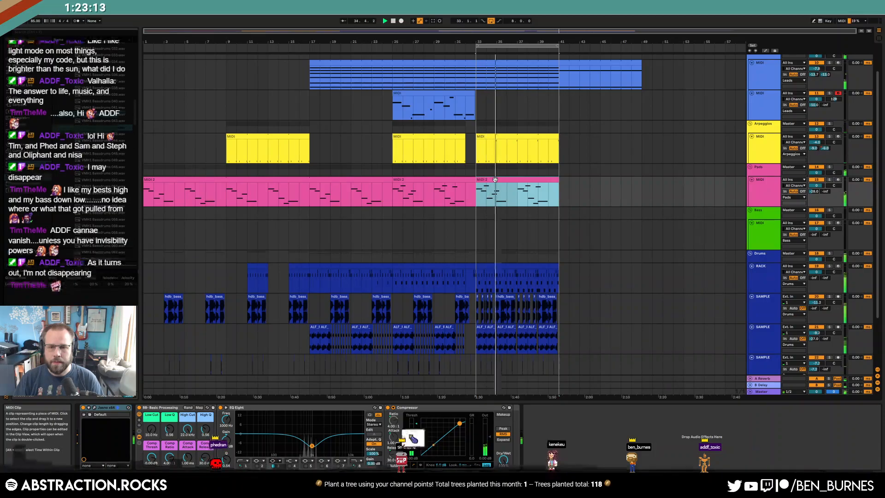
# - Select the bass MIDI track at bar 33, arm it, and give its Operator oscillator a saw waveform
pyautogui.click(767, 236)
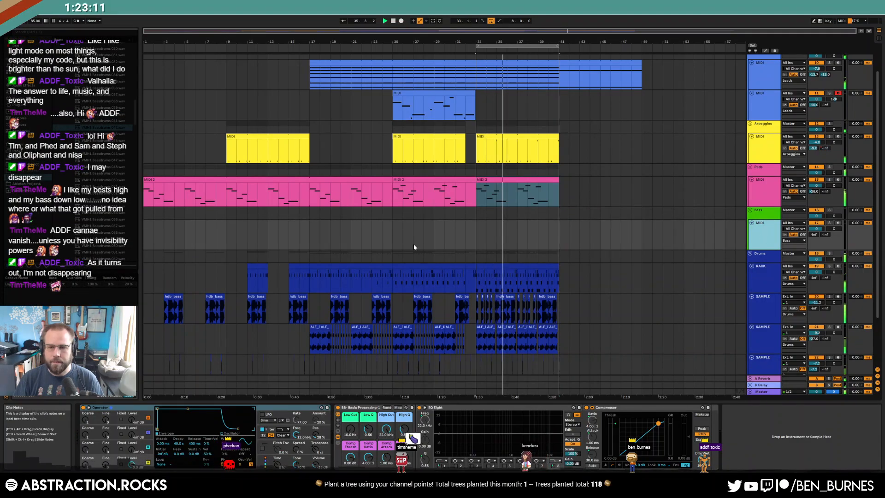
pyautogui.click(479, 233)
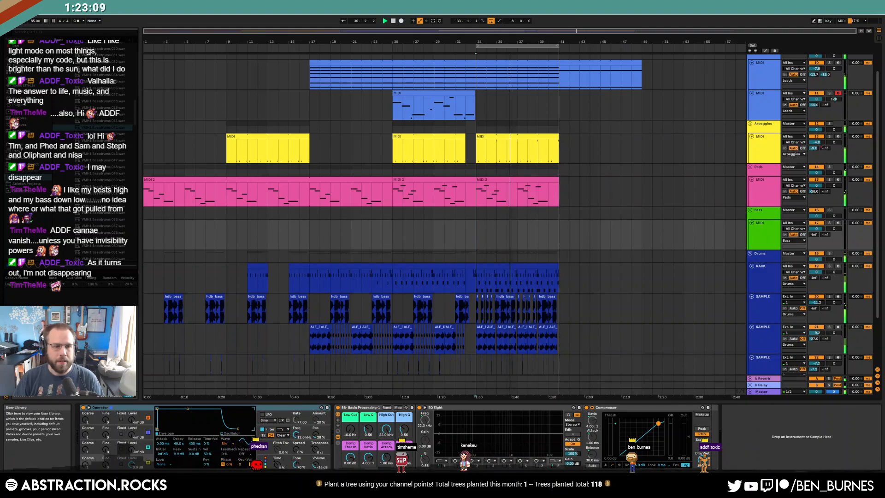
pyautogui.click(16, 106)
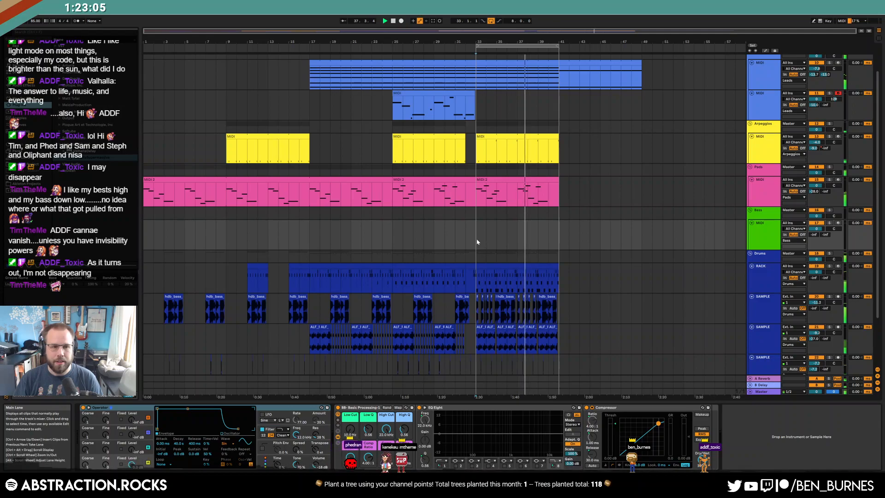
pyautogui.click(838, 225)
pyautogui.moveTo(237, 429); pyautogui.dragTo(186, 428)
pyautogui.click(226, 443)
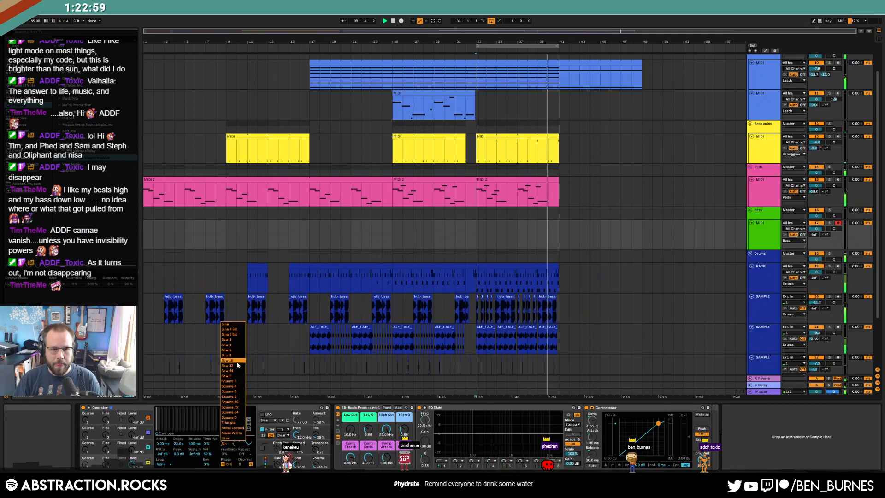
pyautogui.click(233, 367)
# - Adjust Operator's filter frequency and reshape its envelope into a short plucked decay for the bass sound
pyautogui.moveTo(304, 441); pyautogui.dragTo(304, 470)
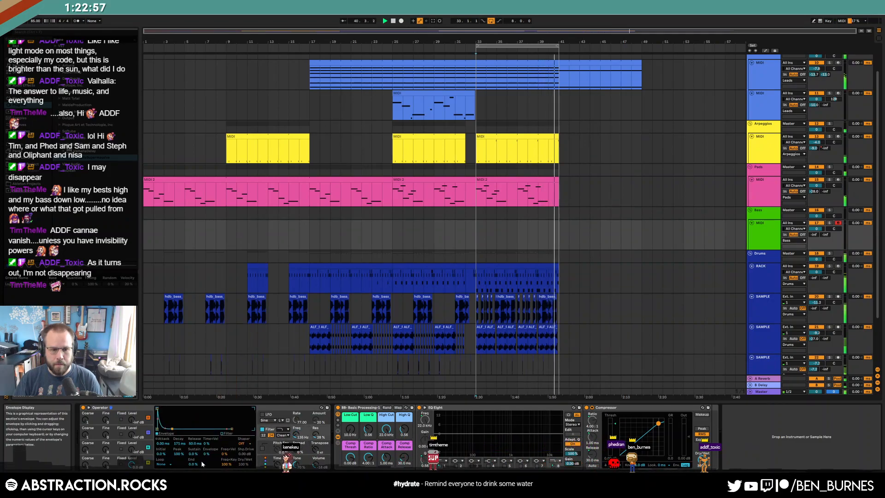
pyautogui.moveTo(206, 455); pyautogui.dragTo(206, 450)
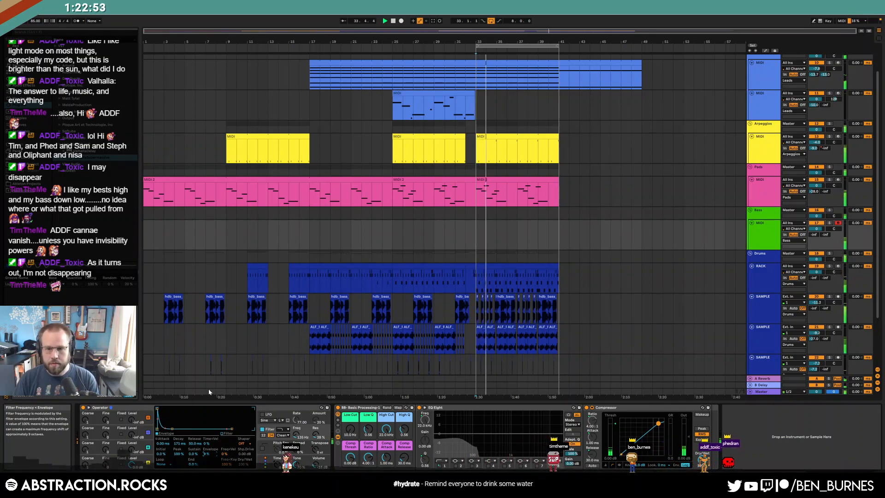
pyautogui.moveTo(296, 435); pyautogui.dragTo(296, 423)
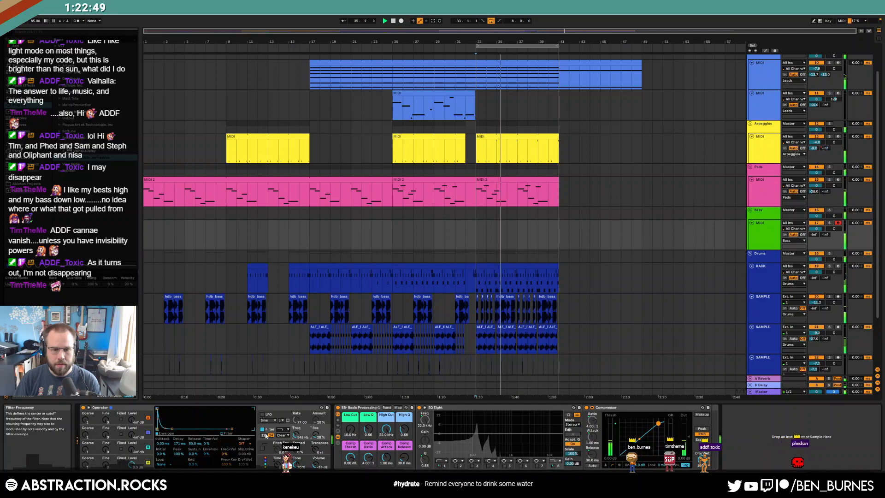
pyautogui.moveTo(172, 429); pyautogui.dragTo(170, 429)
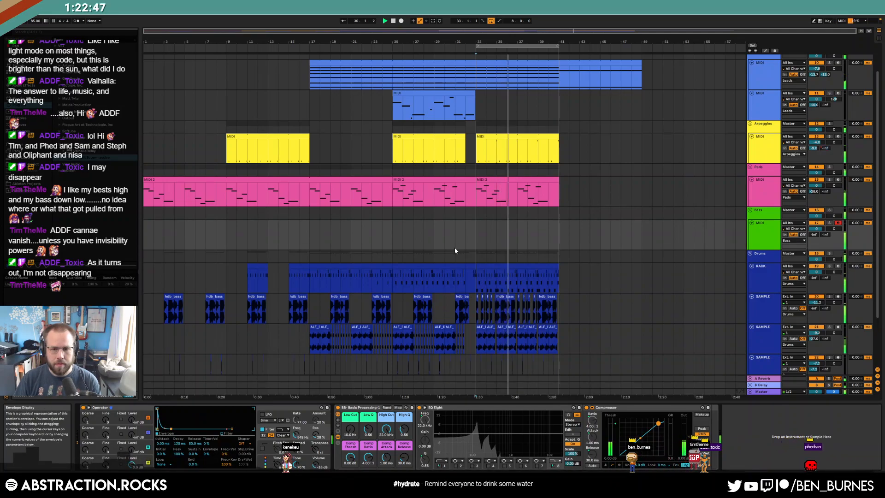
# - Create a one-bar MIDI clip at bar 33 on the bass track and place a C2 note at its start
pyautogui.doubleClick(487, 241)
pyautogui.moveTo(208, 381); pyautogui.dragTo(202, 296)
pyautogui.moveTo(213, 412); pyautogui.dragTo(207, 348)
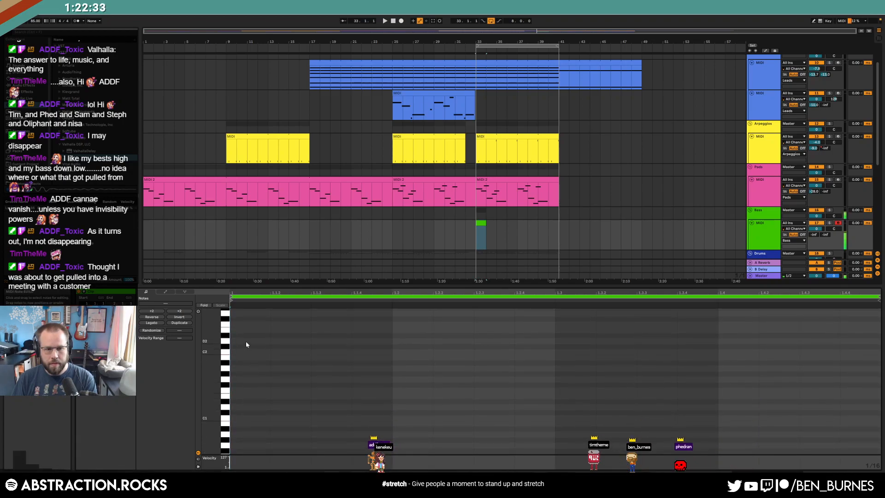
pyautogui.doubleClick(240, 351)
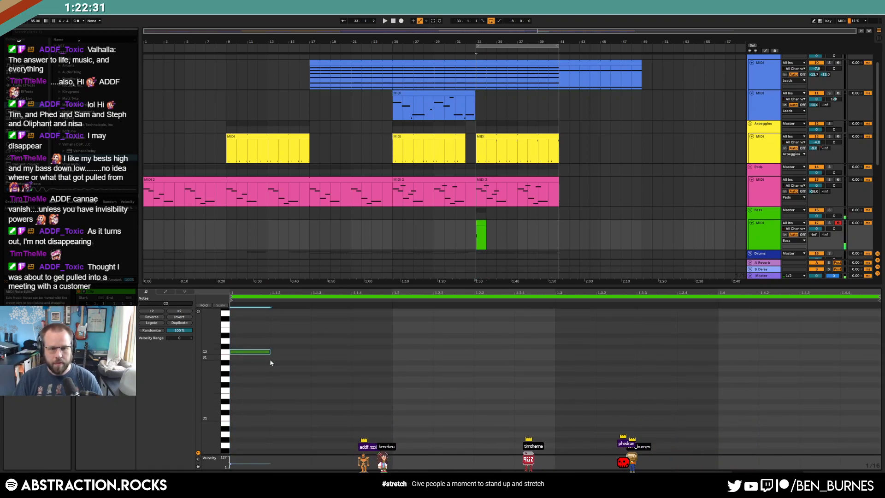
pyautogui.press('space')
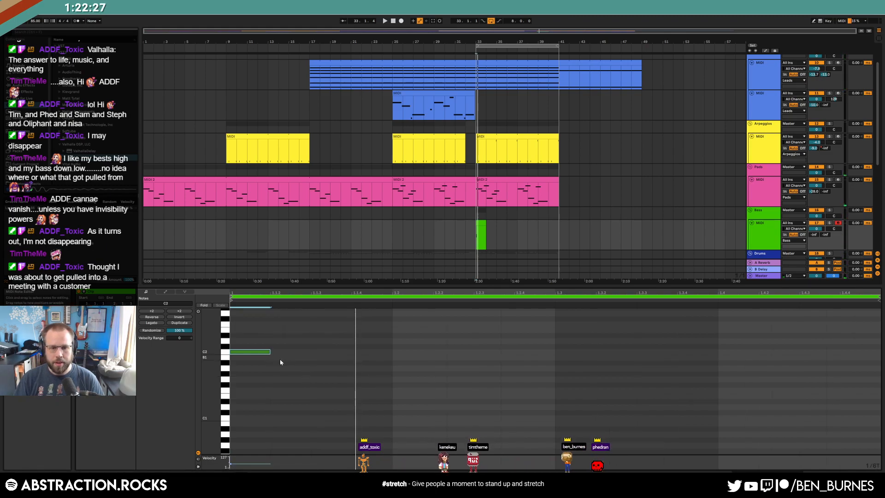
# - Duplicate the C2 note, transpose the copy down to C1, and repeat it at spaced intervals through the rest of the bar
pyautogui.moveTo(259, 343); pyautogui.dragTo(281, 362)
pyautogui.hotkey('ctrl', 'd')
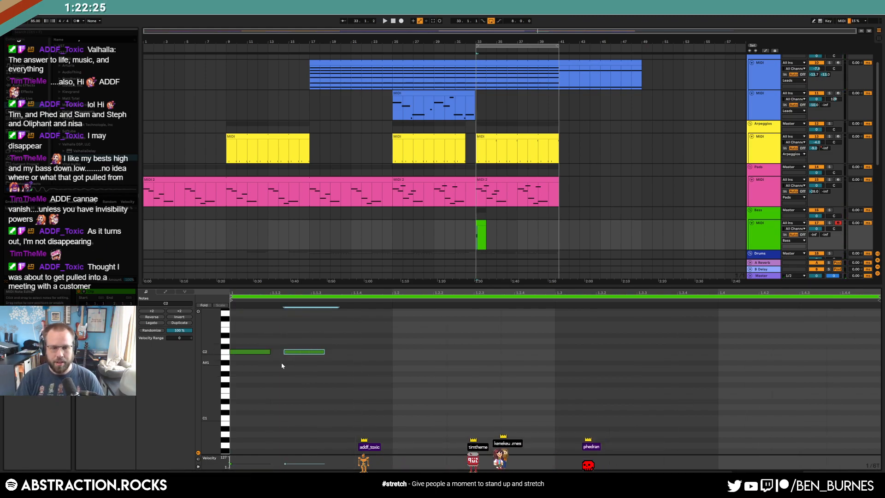
pyautogui.hotkey('shift', 'Down')
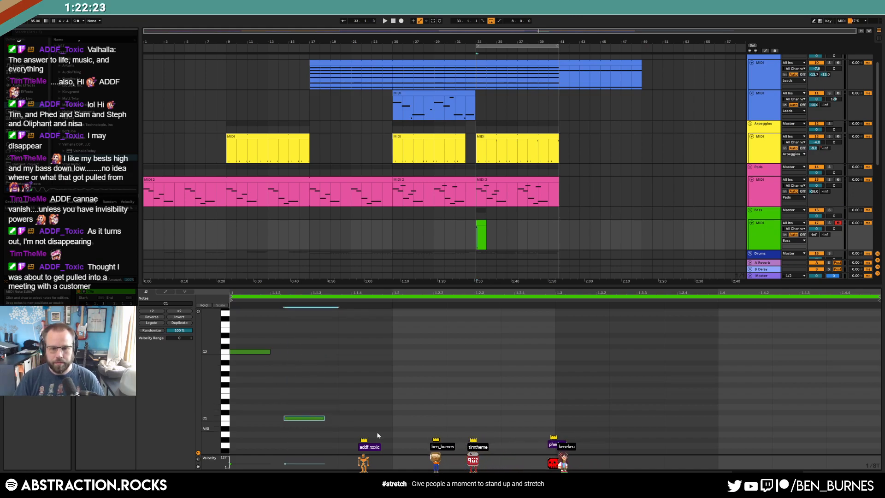
pyautogui.hotkey('ctrl', 'd')
pyautogui.moveTo(391, 415); pyautogui.dragTo(315, 423)
pyautogui.hotkey('ctrl', 'd')
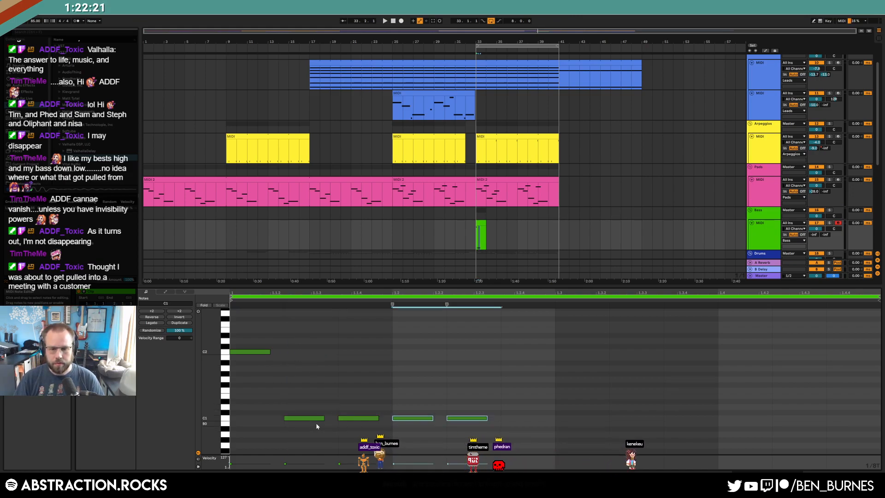
pyautogui.hotkey('ctrl', 'd')
pyautogui.hotkey('ctrl', 'd')
pyautogui.hotkey('ctrl', 'd')
pyautogui.hotkey('ctrl', 'd')
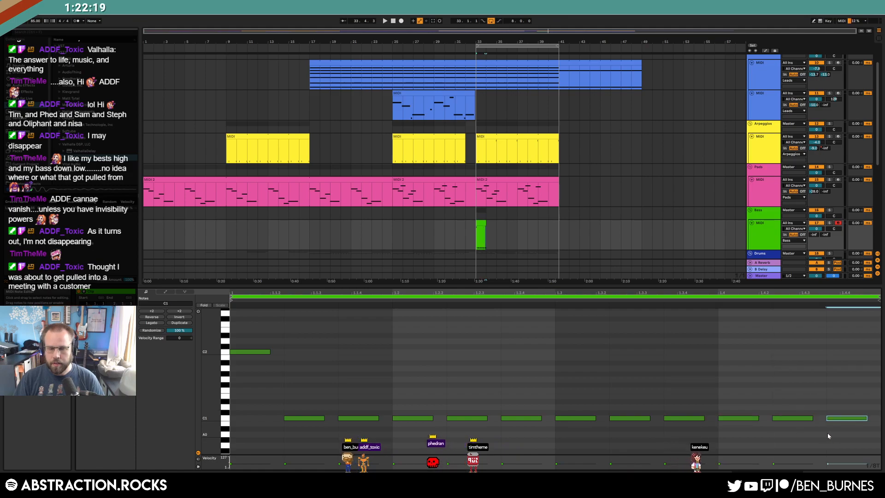
# - Audition the spaced bass pattern and delete all of its notes from the clip
pyautogui.press('space')
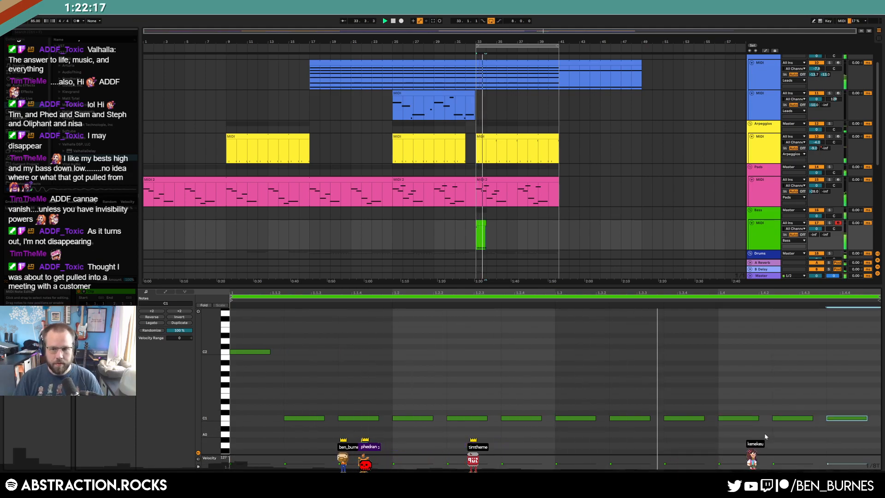
pyautogui.press('space')
pyautogui.moveTo(250, 329); pyautogui.dragTo(845, 429)
pyautogui.press('space')
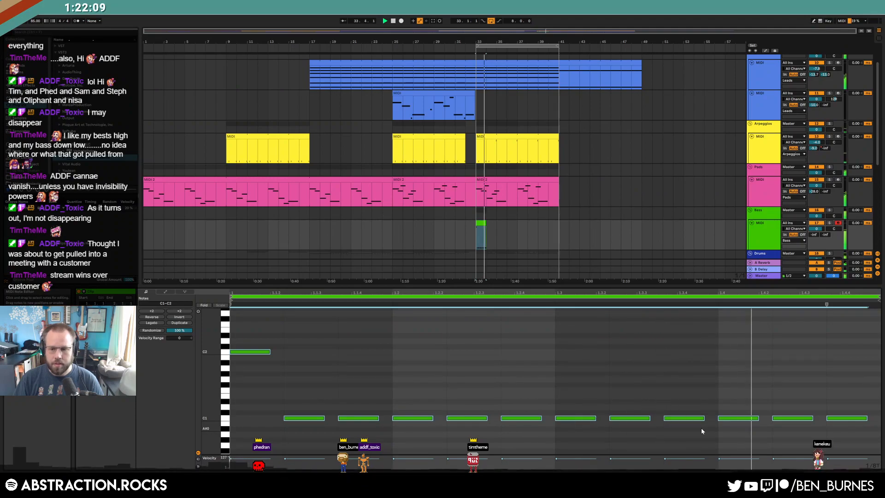
pyautogui.press('space')
pyautogui.moveTo(856, 377); pyautogui.dragTo(126, 449)
pyautogui.press('Delete')
pyautogui.moveTo(253, 329); pyautogui.dragTo(267, 378)
pyautogui.press('Delete')
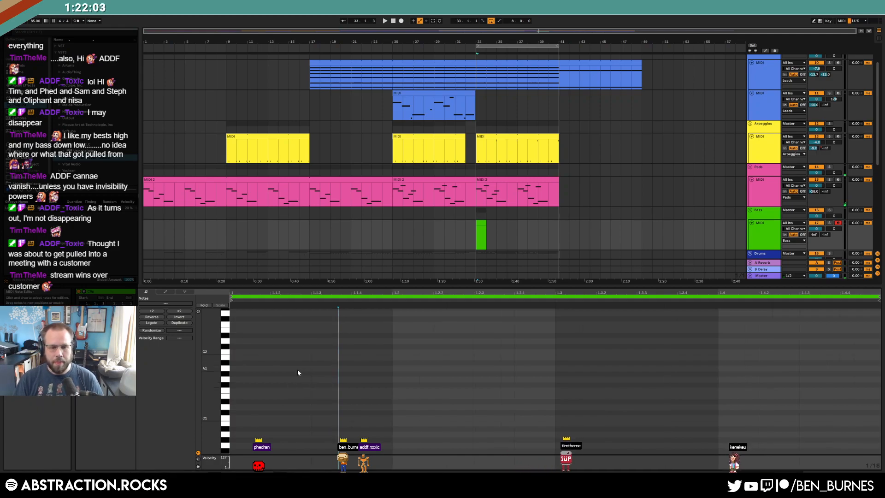
# - Place a C2 sixteenth note at the clip start and fill the rest of the bar with back-to-back C1 sixteenth notes
pyautogui.doubleClick(240, 353)
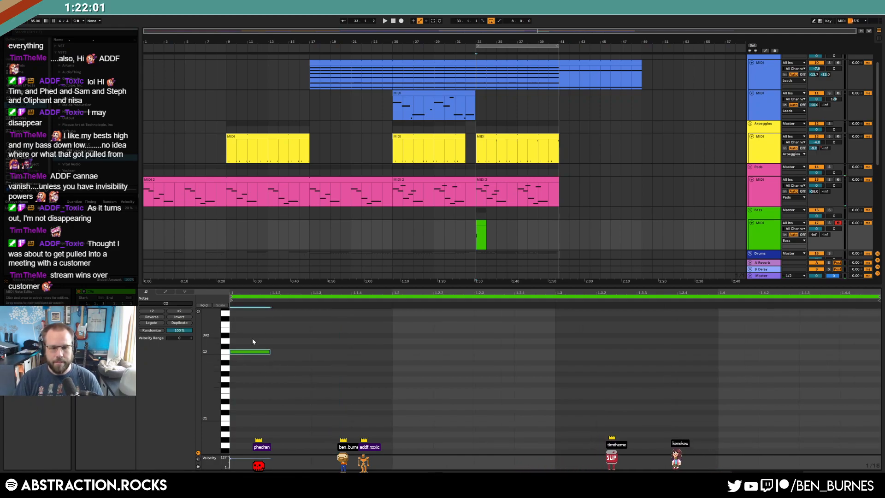
pyautogui.moveTo(254, 385); pyautogui.dragTo(256, 386)
pyautogui.hotkey('ctrl', 'd')
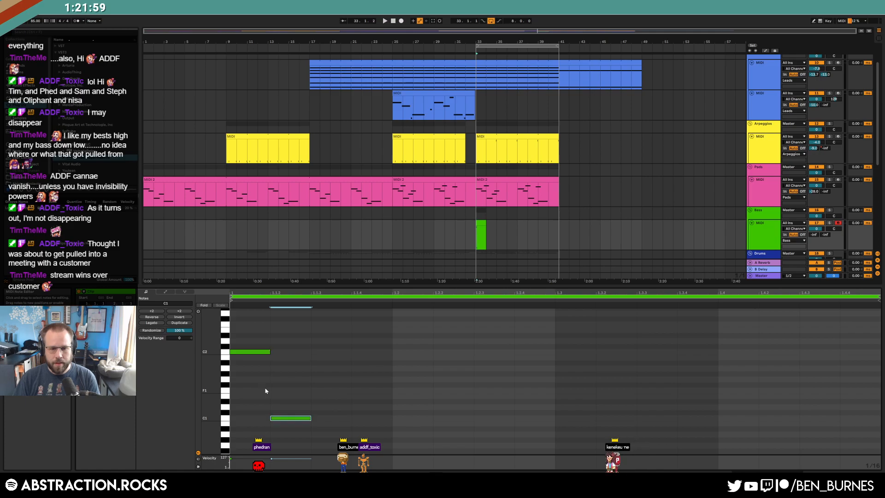
pyautogui.hotkey('ctrl', 'd')
pyautogui.hotkey('ctrl', 'd')
pyautogui.moveTo(381, 406); pyautogui.dragTo(296, 431)
pyautogui.hotkey('ctrl', 'd')
pyautogui.hotkey('ctrl', 'd')
pyautogui.hotkey('ctrl', 'd')
pyautogui.hotkey('ctrl', 'd')
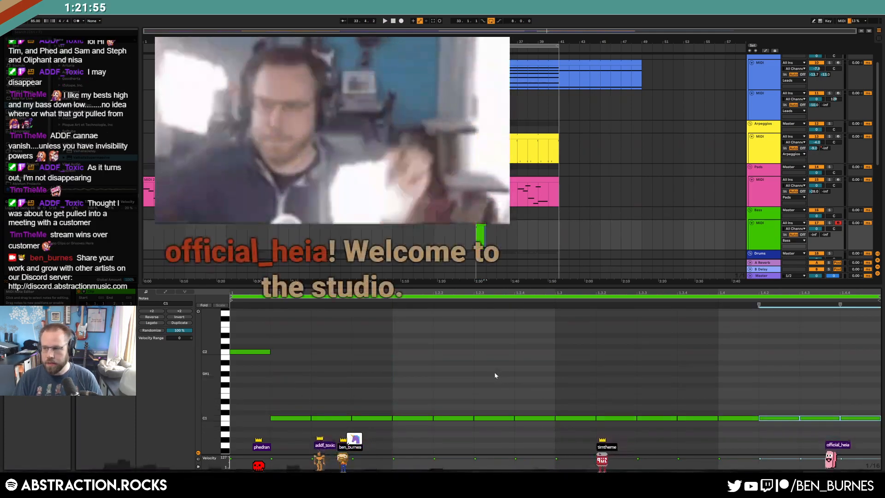
# - Play bar 33 to audition the new C2 and C1 bass pattern with the other tracks
pyautogui.hotkey('shift', 'Tab')
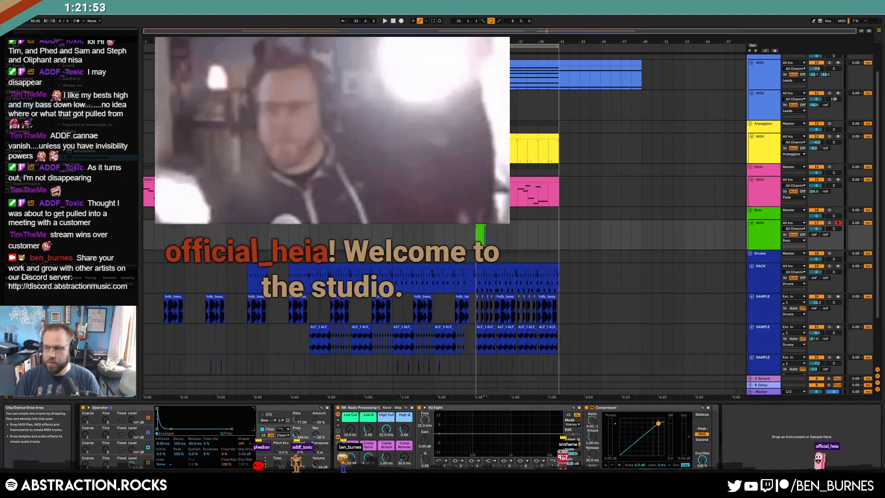
pyautogui.hotkey('shift', 'Tab')
pyautogui.click(292, 367)
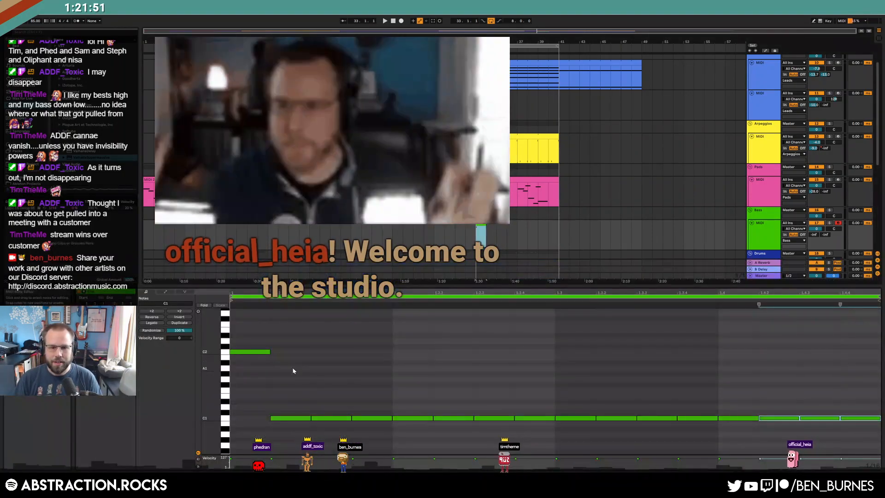
pyautogui.press('space')
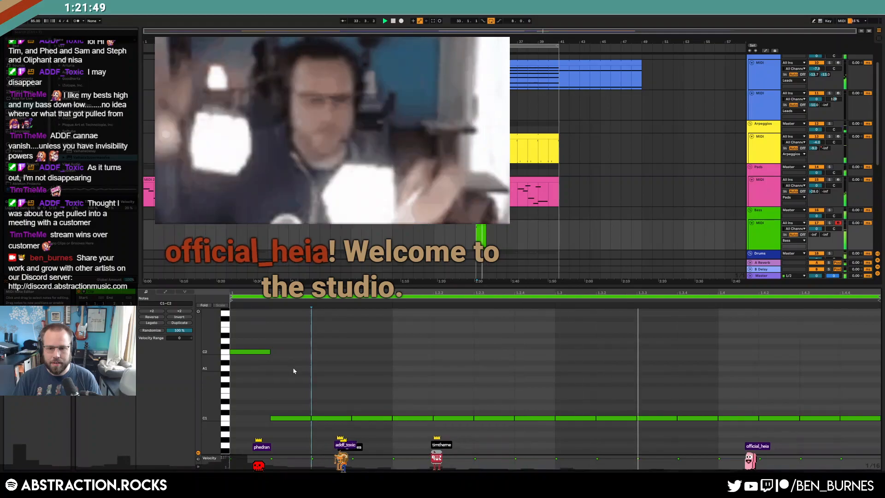
pyautogui.hotkey('shift', 'Tab')
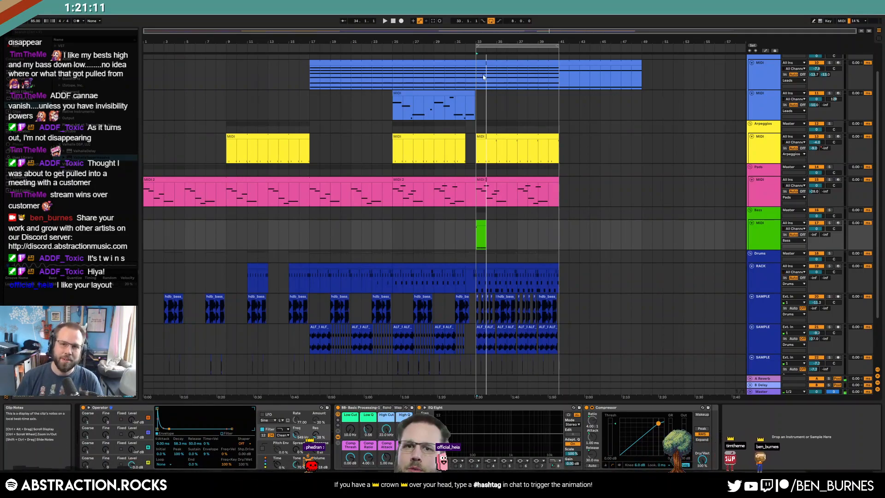
# - Adjust Operator's envelope and repeat the one-bar bass clip from bar 33 up to bar 41
pyautogui.click(480, 231)
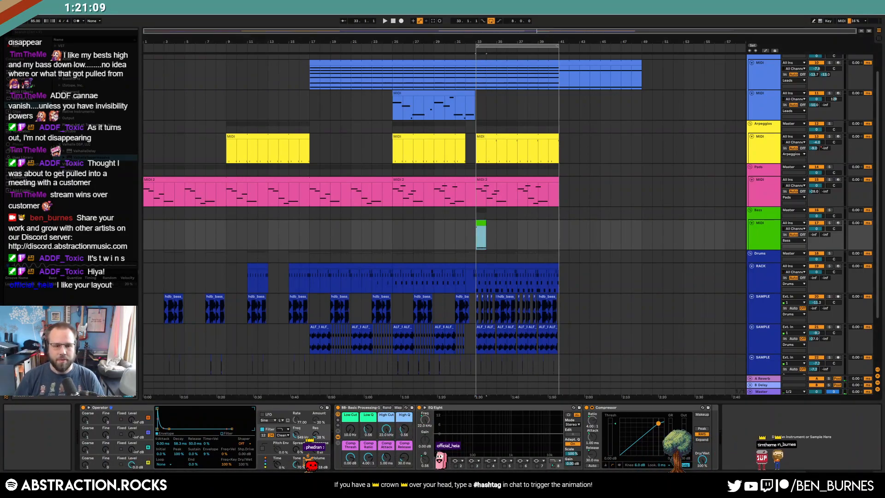
pyautogui.moveTo(207, 453); pyautogui.dragTo(207, 446)
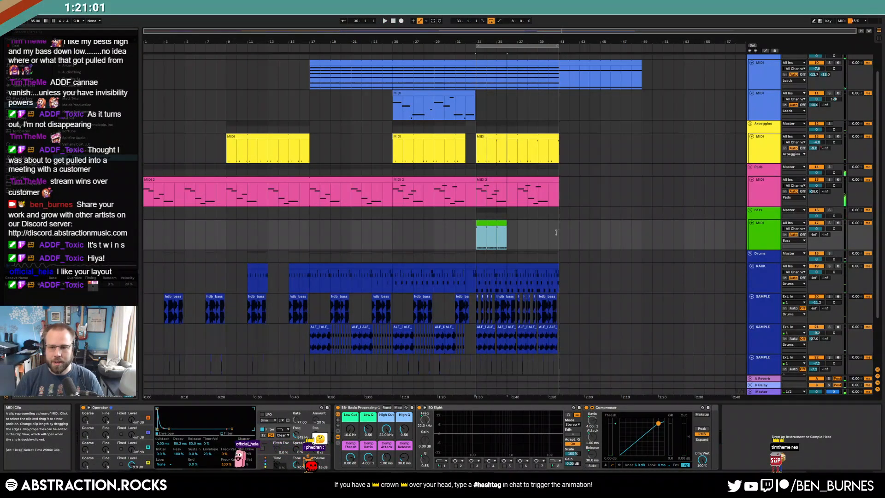
pyautogui.moveTo(555, 232); pyautogui.dragTo(559, 233)
# - Make bars 33 to 35 one two-bar bass clip, delete its C1 notes after the one on beat 2.3, and extend it to bar 41
pyautogui.moveTo(493, 239); pyautogui.dragTo(477, 239)
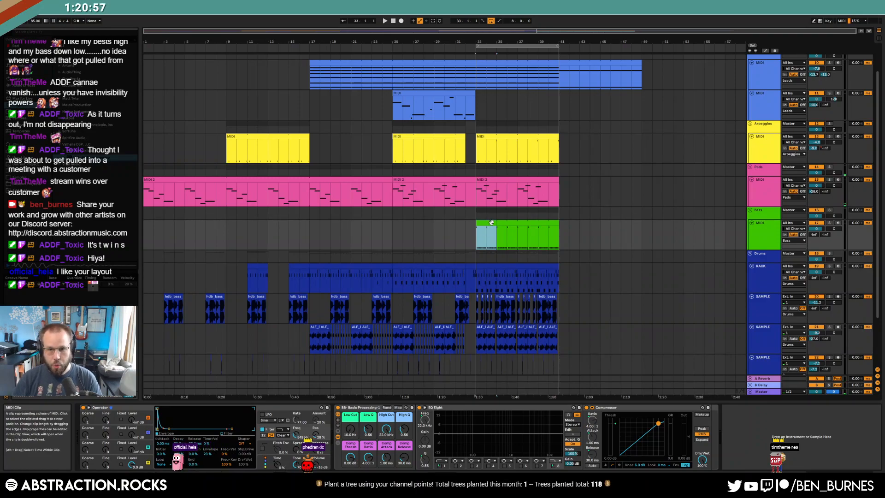
pyautogui.doubleClick(485, 228)
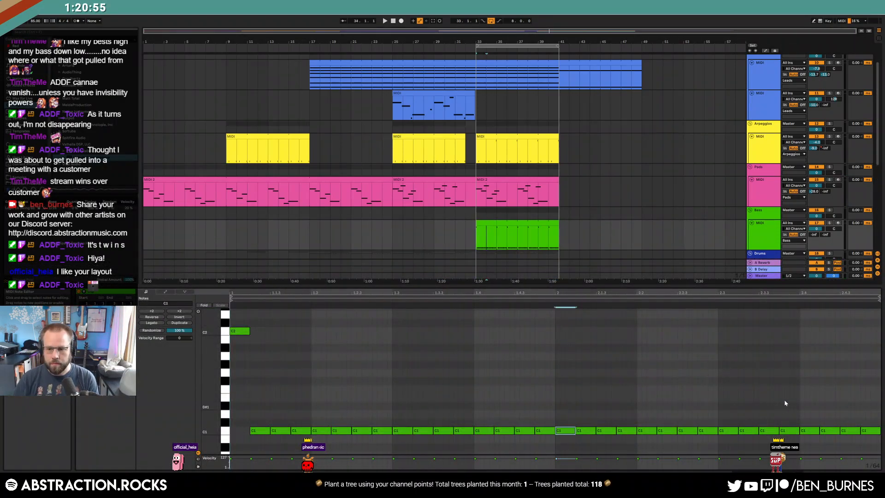
pyautogui.moveTo(754, 416); pyautogui.dragTo(873, 435)
pyautogui.press('Delete')
pyautogui.click(106, 310)
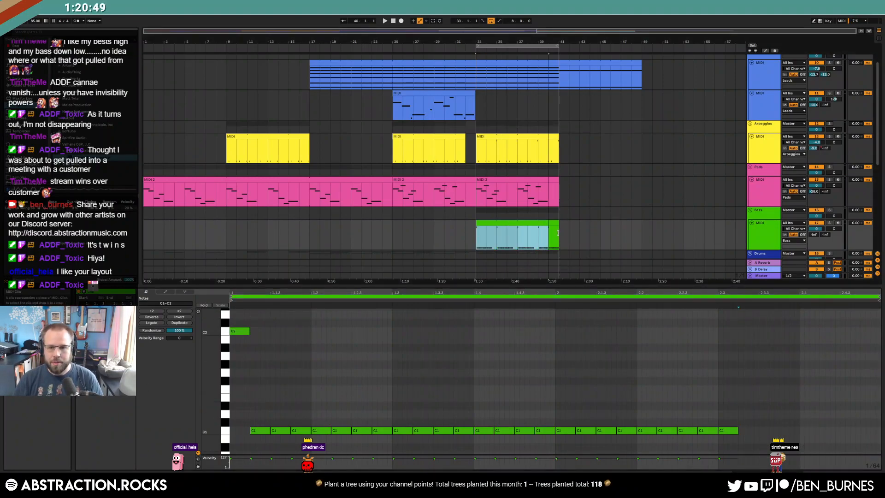
pyautogui.hotkey('shift', 'Tab')
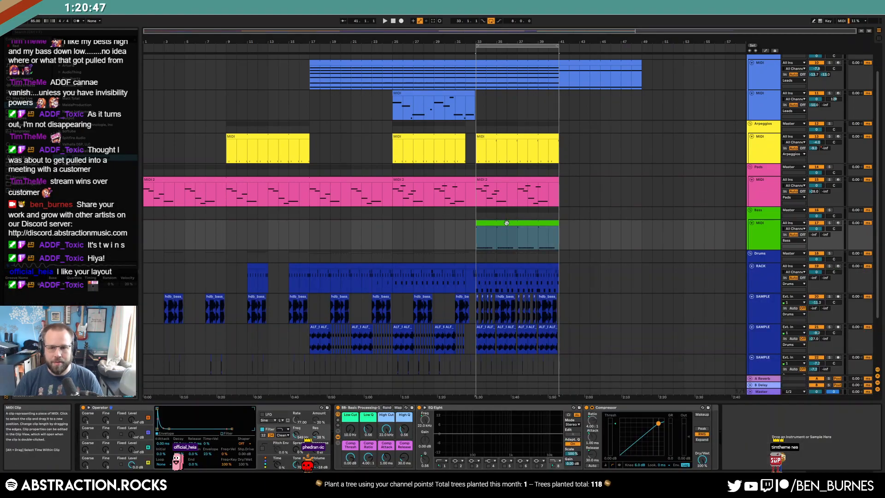
# - Listen to the bass in bars 33 to 41, show Operator's oscillator settings, and select the bass clip
pyautogui.hotkey('shift', 'Tab')
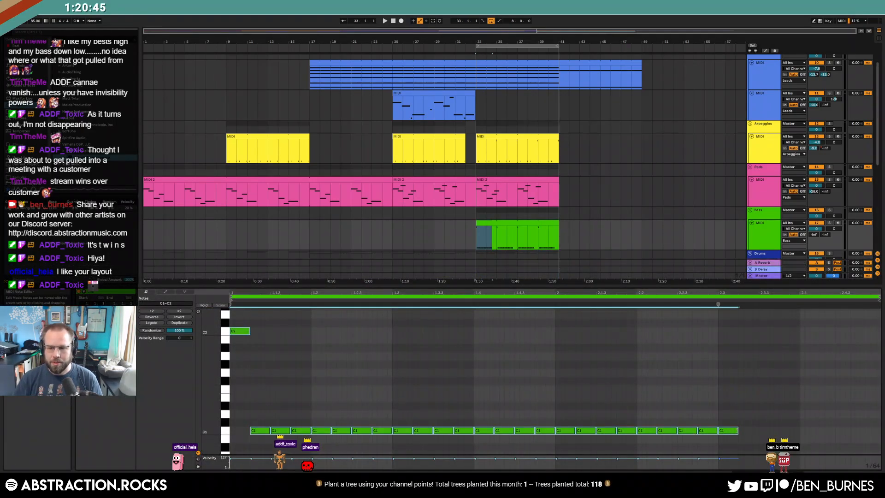
pyautogui.hotkey('shift', 'Tab')
pyautogui.press('space')
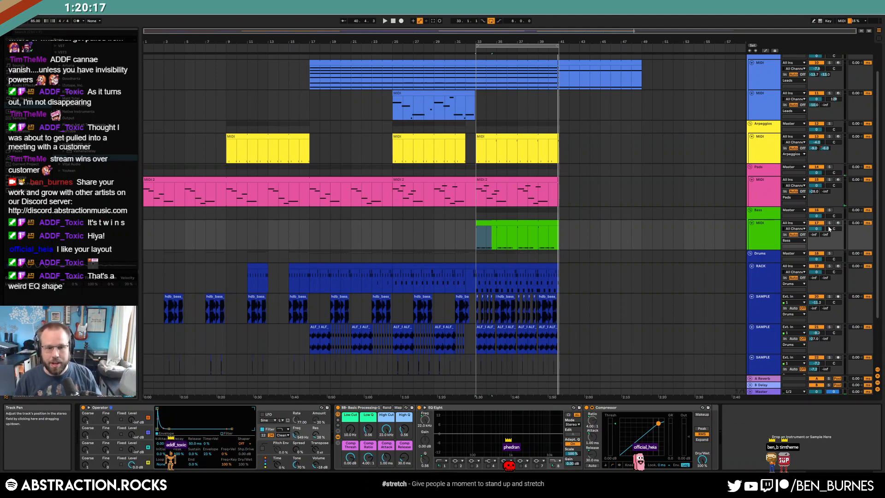
pyautogui.click(86, 462)
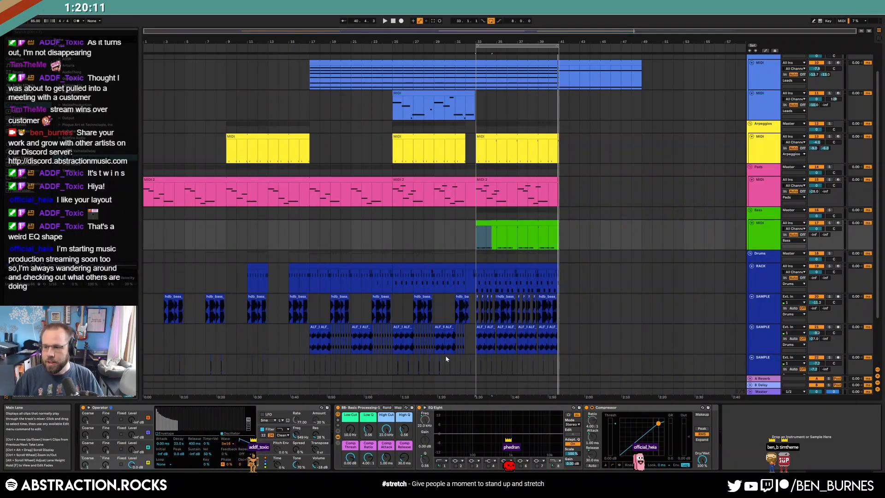
pyautogui.click(512, 235)
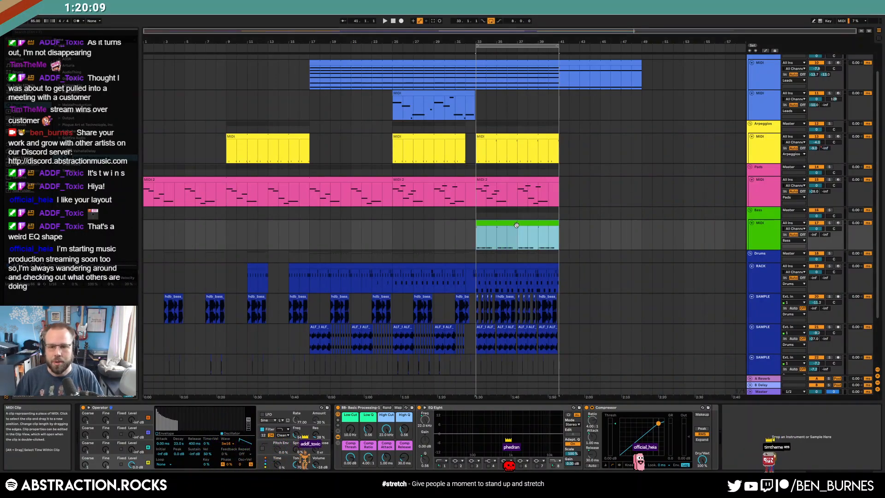
# - Try raising the Low Cut automation on the hdb_bass drum sample track from bar 33 and play the section
pyautogui.click(484, 308)
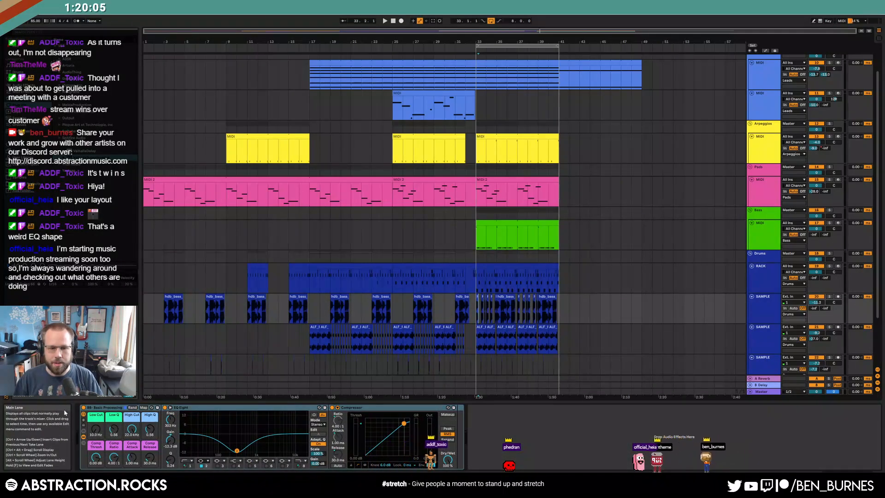
pyautogui.press('a')
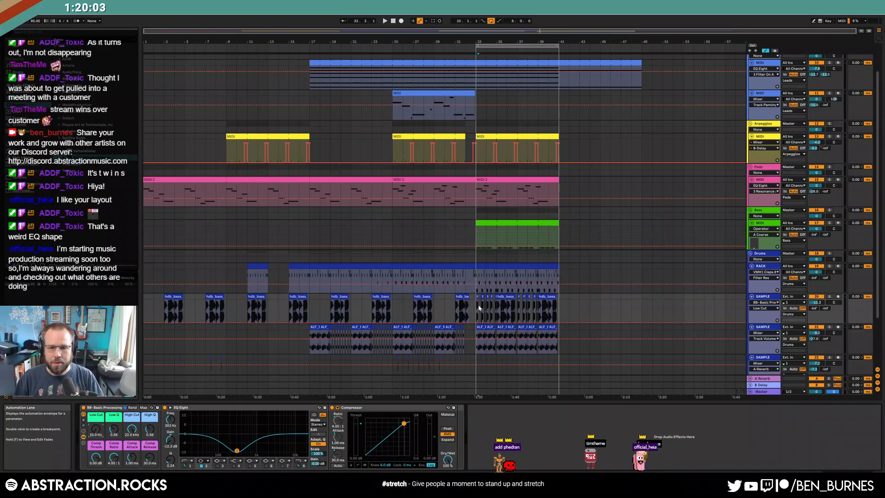
pyautogui.moveTo(475, 324)
pyautogui.mouseDown()
pyautogui.moveTo(475, 306)
pyautogui.moveTo(475, 317)
pyautogui.mouseUp()
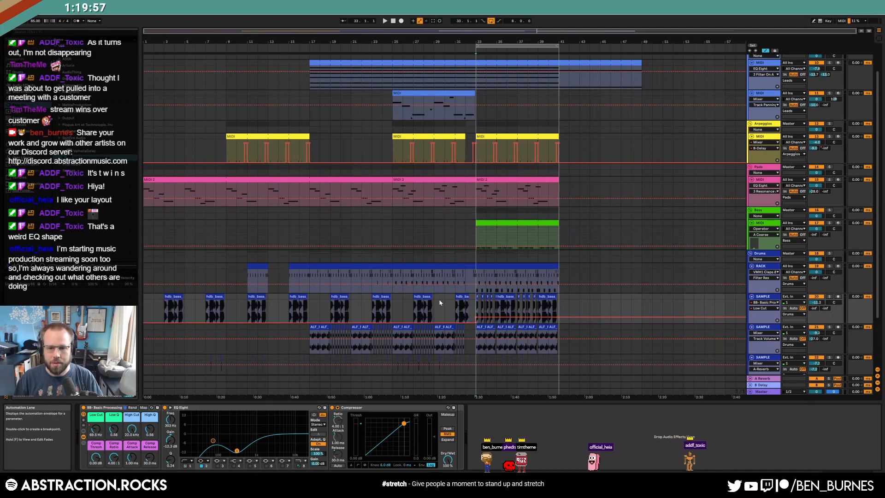
pyautogui.press('a')
pyautogui.press('space')
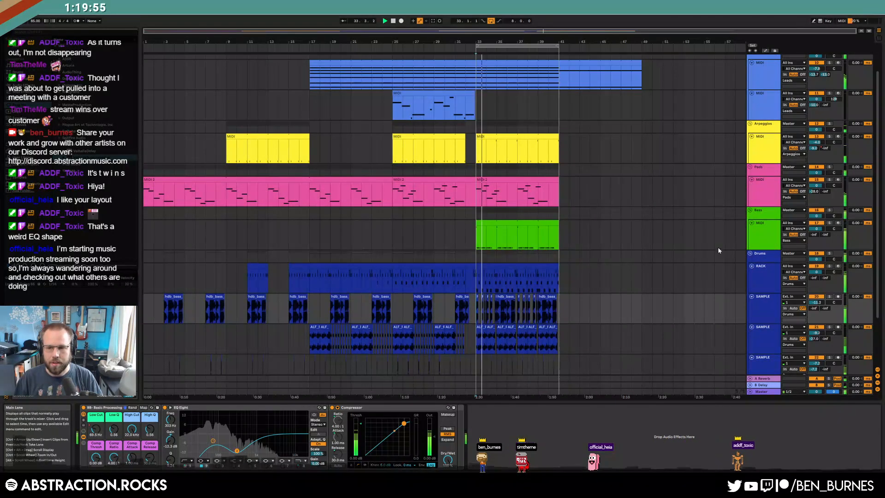
# - Lower the bass MIDI track's volume and remove the Low Cut automation rise from the hdb_bass drum sample track
pyautogui.click(763, 235)
pyautogui.moveTo(815, 229); pyautogui.dragTo(816, 244)
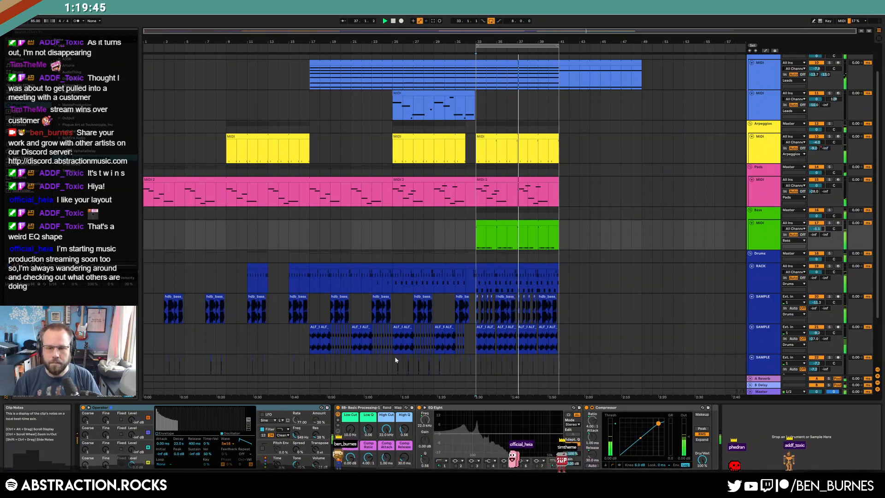
pyautogui.click(556, 308)
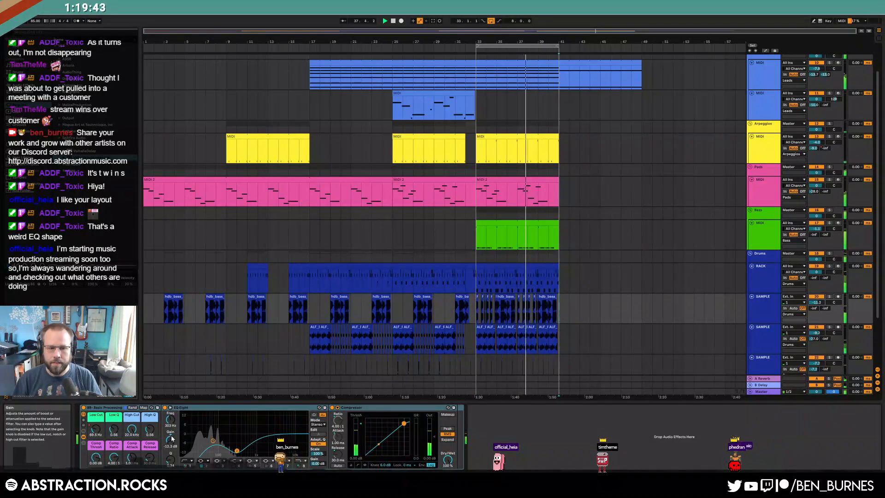
pyautogui.click(212, 442)
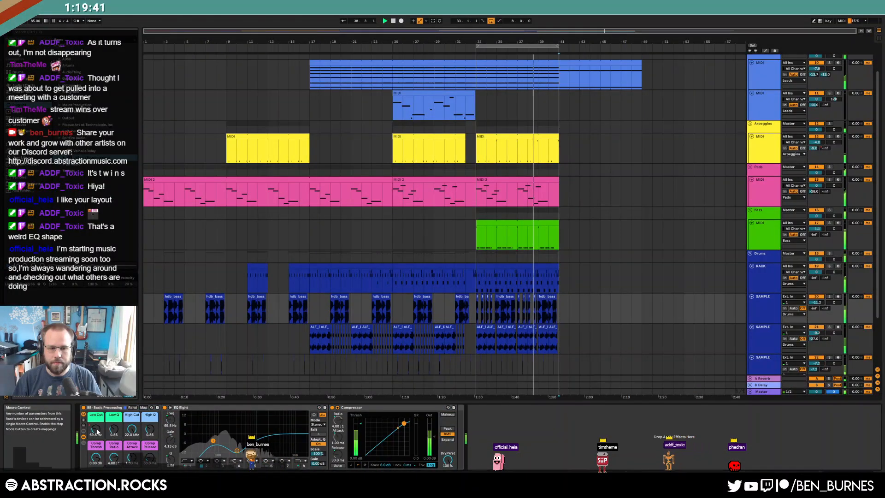
pyautogui.press('a')
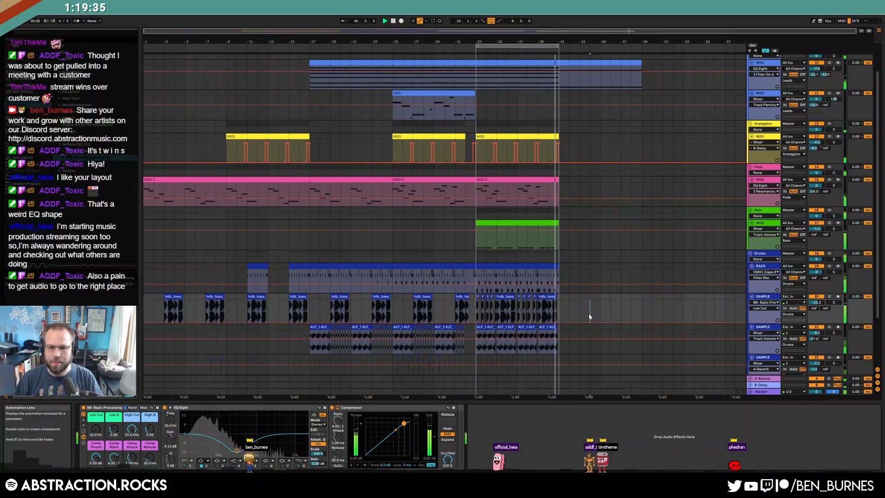
pyautogui.press('a')
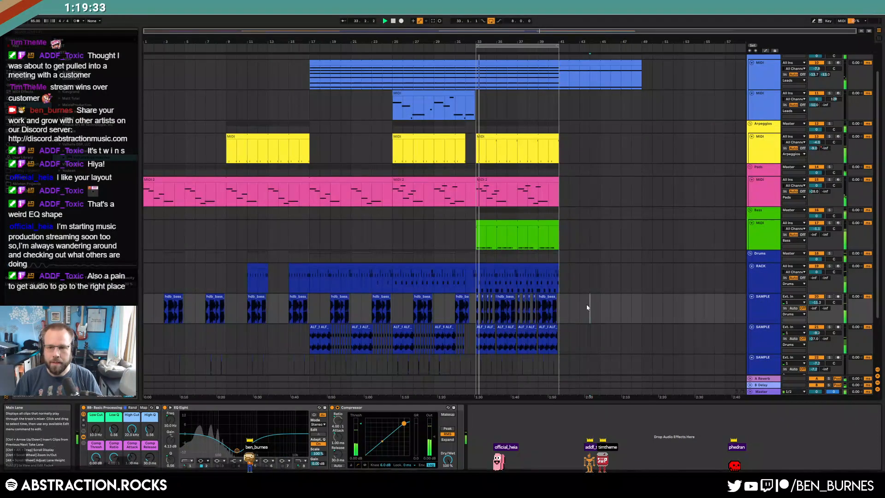
# - Try a much higher filter frequency on the bass track's Operator, stop playback and undo the change
pyautogui.scroll(3, 621, 297)
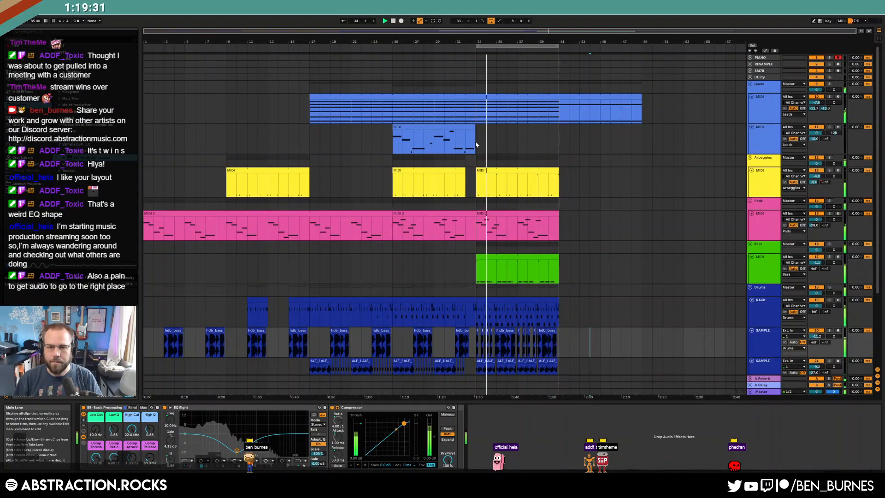
pyautogui.click(511, 256)
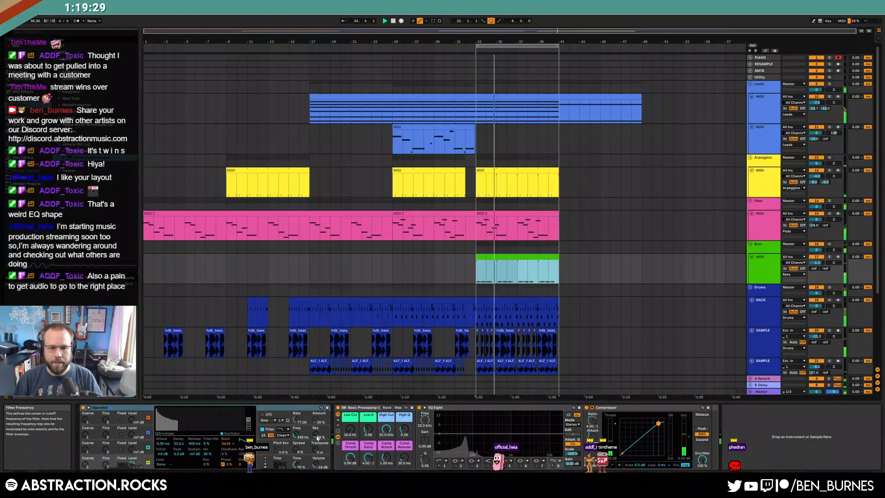
pyautogui.moveTo(296, 435); pyautogui.dragTo(296, 401)
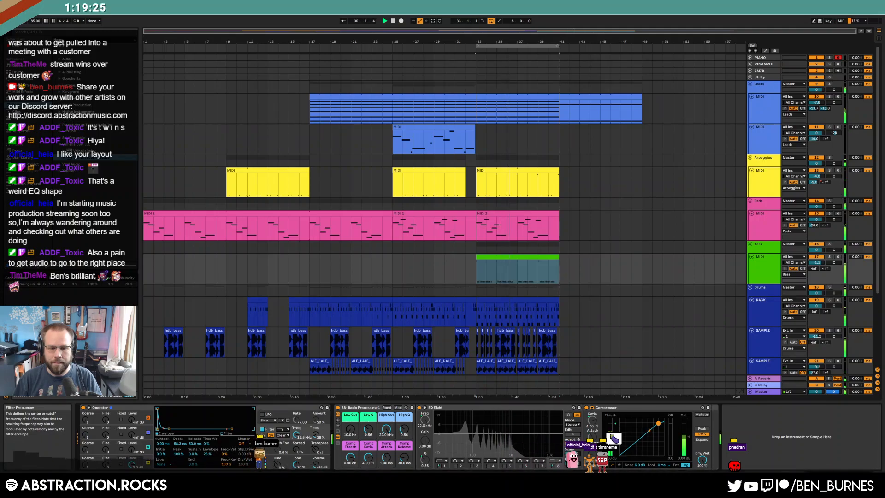
pyautogui.press('space')
pyautogui.hotkey('ctrl', 'z')
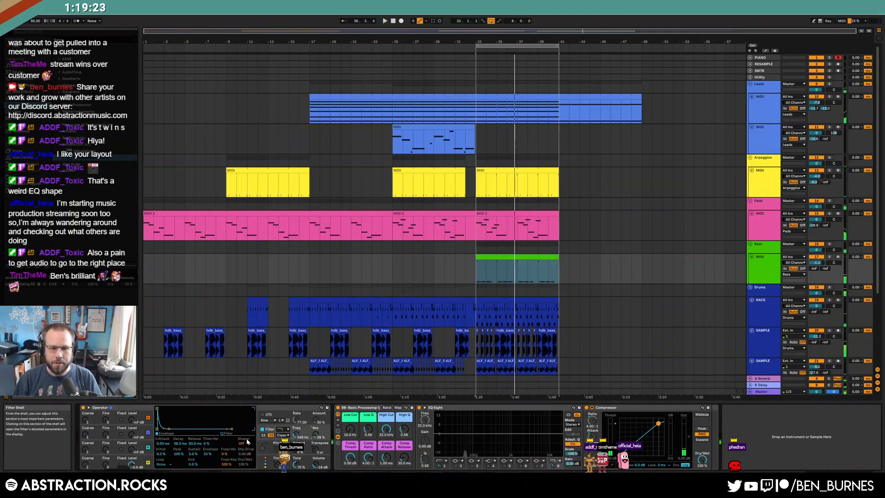
# - Change the bass Operator's oscillator D waveform to Saw 32 and adjust the filter resonance
pyautogui.click(117, 462)
pyautogui.click(230, 443)
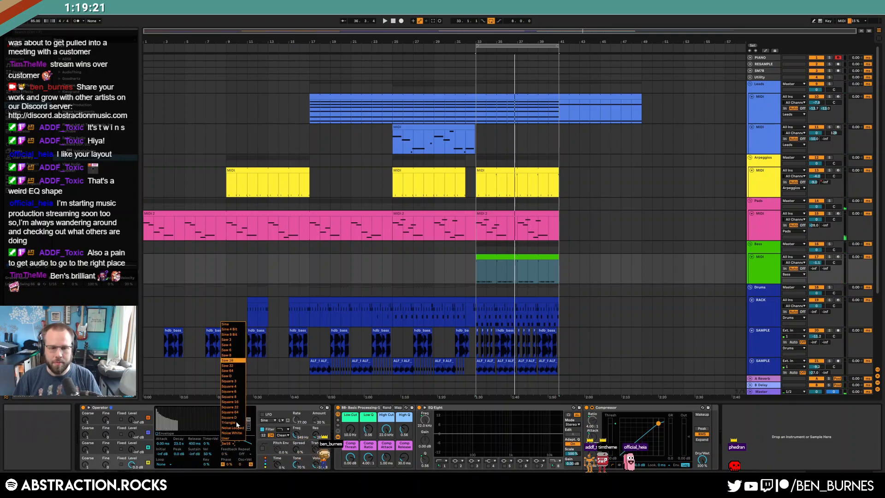
pyautogui.click(239, 366)
pyautogui.click(318, 438)
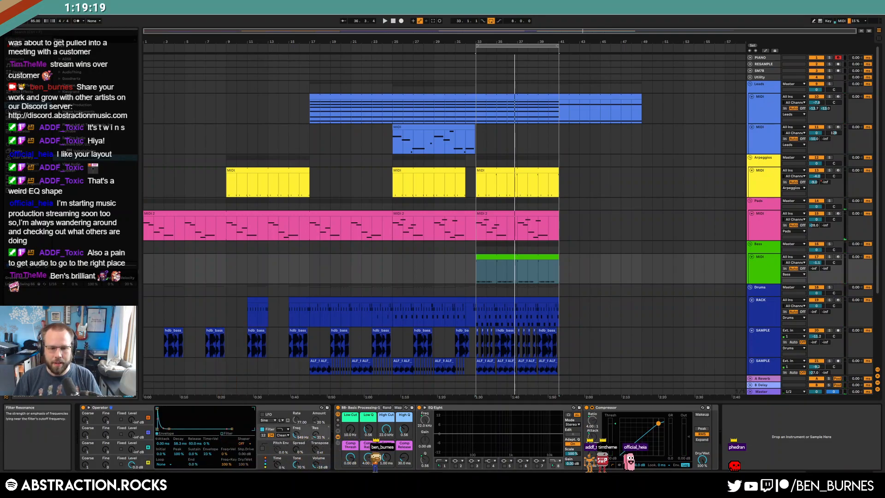
# - Draw Operator Filter Freq automation on the bass track, rising from bar 33 to 37 and again towards bar 41, and play it
pyautogui.click(540, 272)
pyautogui.press('a')
pyautogui.press('space')
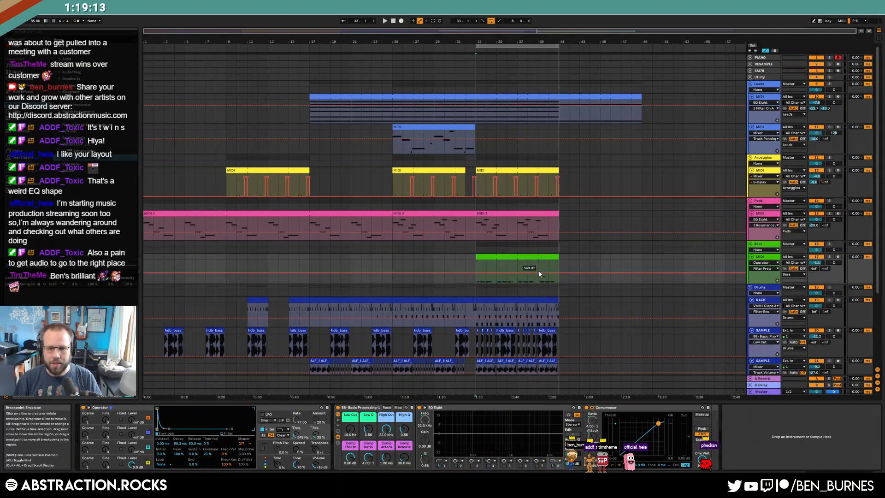
pyautogui.moveTo(554, 273); pyautogui.dragTo(554, 265)
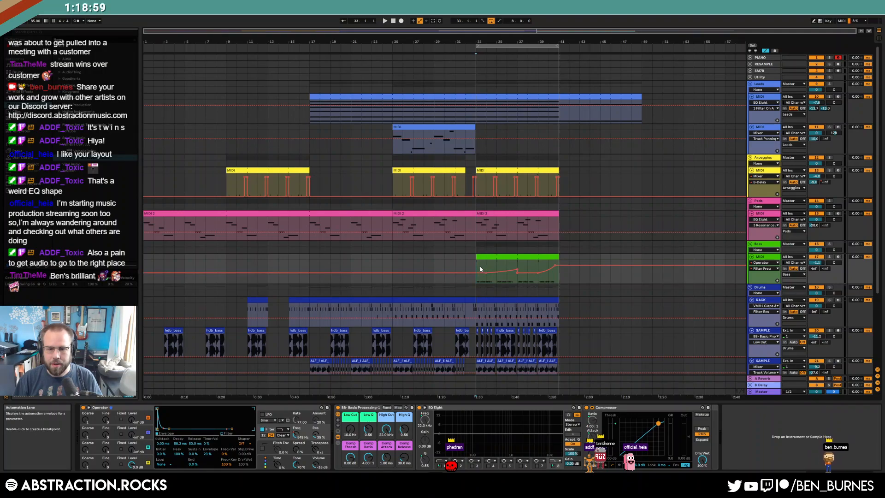
pyautogui.press('space')
pyautogui.press('a')
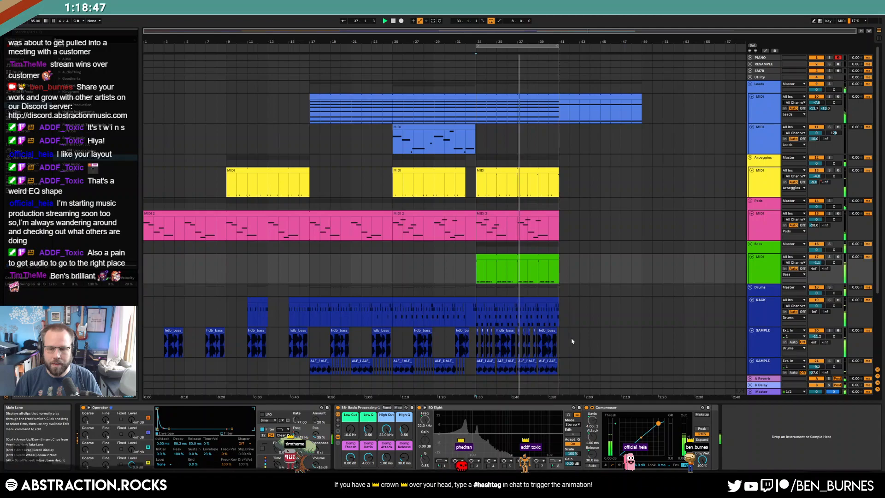
# - Stop playback and examine the hdb_bass clips on the drum sample track between bars 35 and 40
pyautogui.scroll(-3, 558, 340)
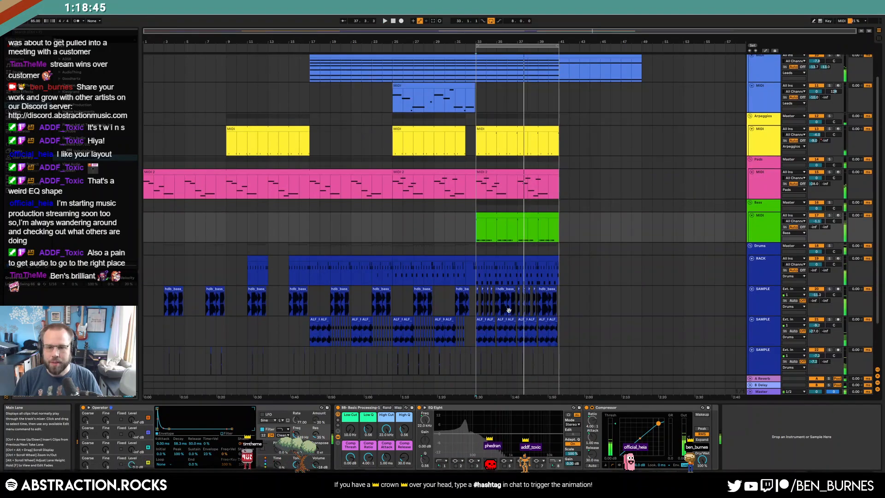
pyautogui.click(477, 305)
pyautogui.click(767, 301)
pyautogui.scroll(2, 549, 313)
pyautogui.scroll(-2, 549, 305)
pyautogui.scroll(1, 549, 301)
pyautogui.scroll(-1, 548, 302)
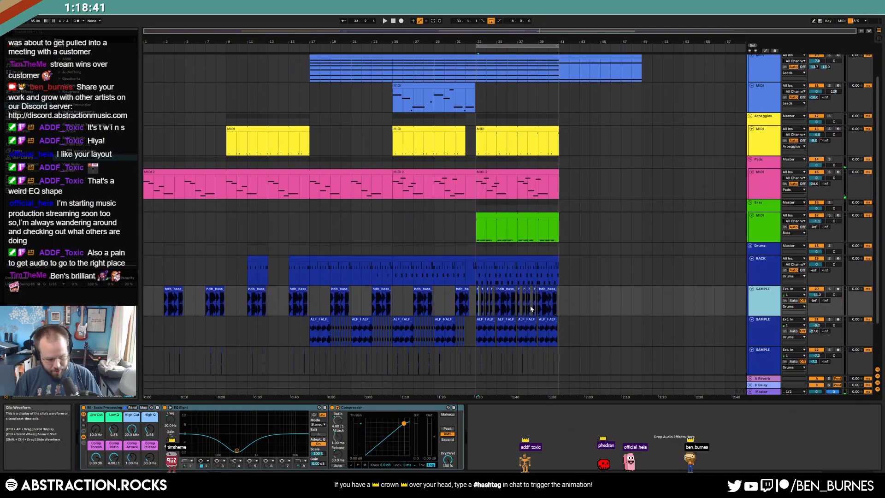
pyautogui.click(529, 305)
pyautogui.keyDown('ctrl'); pyautogui.scroll(10, 529, 305); pyautogui.keyUp('ctrl')
pyautogui.moveTo(332, 304); pyautogui.dragTo(618, 331)
pyautogui.click(599, 305)
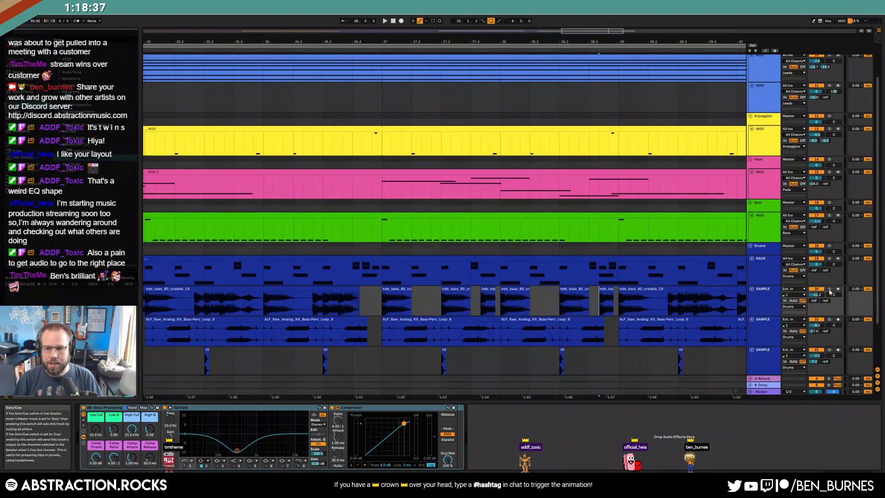
# - Solo the bass track and the hdb_bass drum sample track, and listen to them together in bars 33 to 41
pyautogui.keyDown('ctrl'); pyautogui.scroll(-3, 671, 306); pyautogui.keyUp('ctrl')
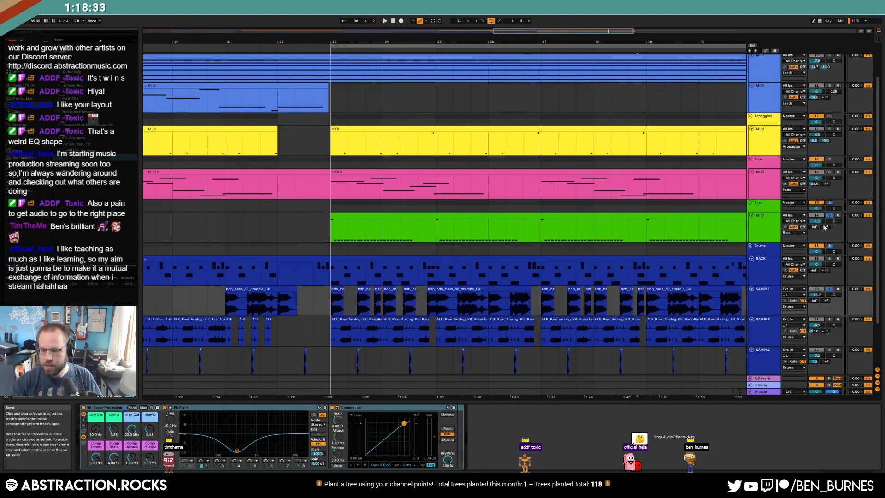
pyautogui.press('space')
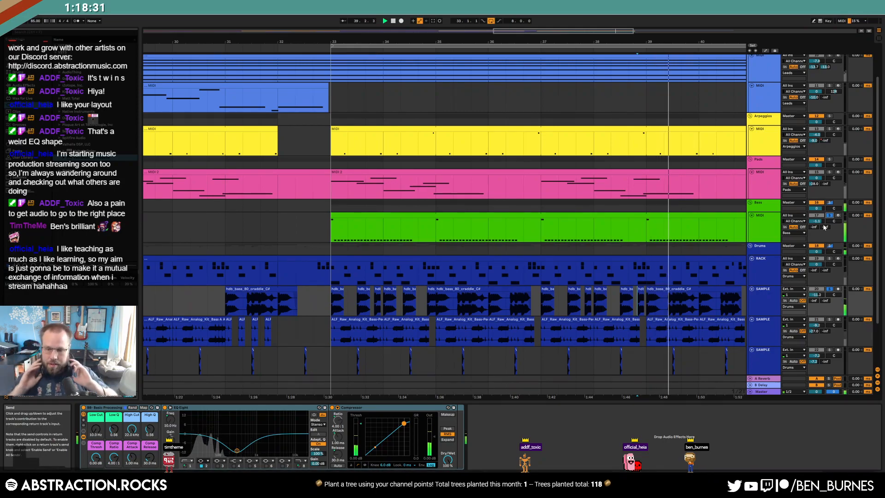
pyautogui.moveTo(599, 31); pyautogui.dragTo(648, 28)
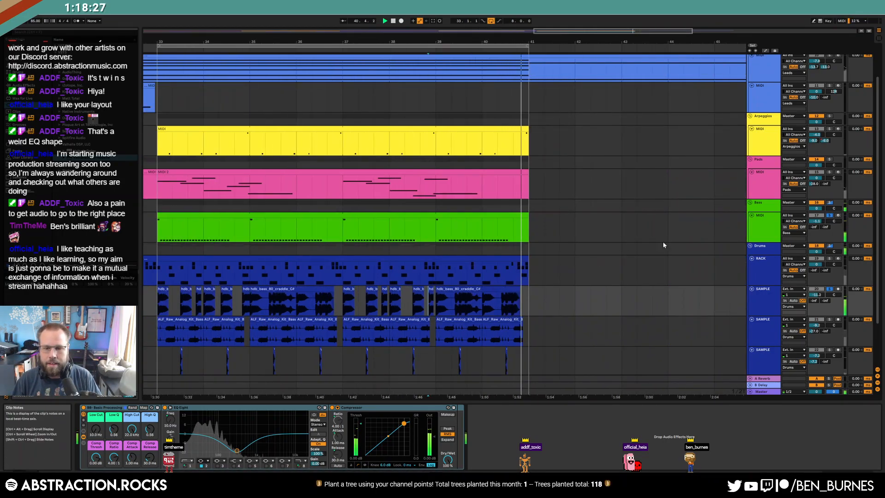
pyautogui.moveTo(563, 31); pyautogui.dragTo(527, 28)
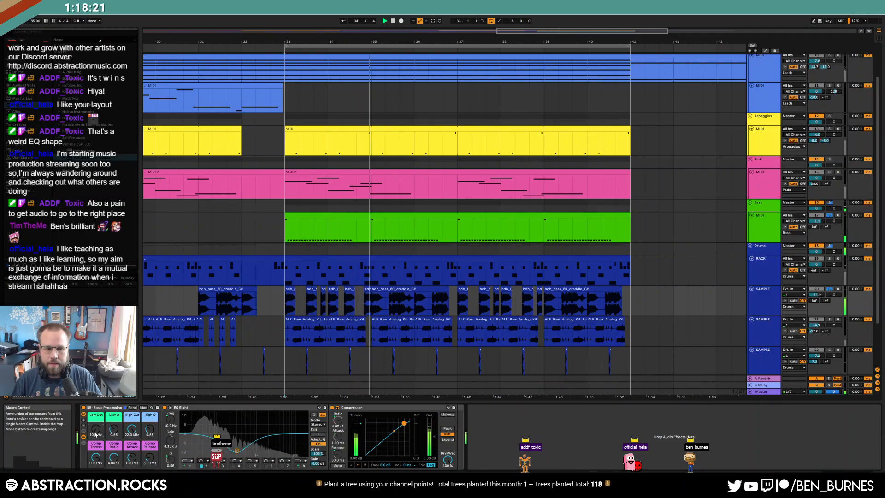
# - Try Low Cut automation of 1.00 kHz and then 580 Hz from bar 33 on the hdb_bass track, and remove it
pyautogui.press('a')
pyautogui.moveTo(286, 317); pyautogui.dragTo(285, 303)
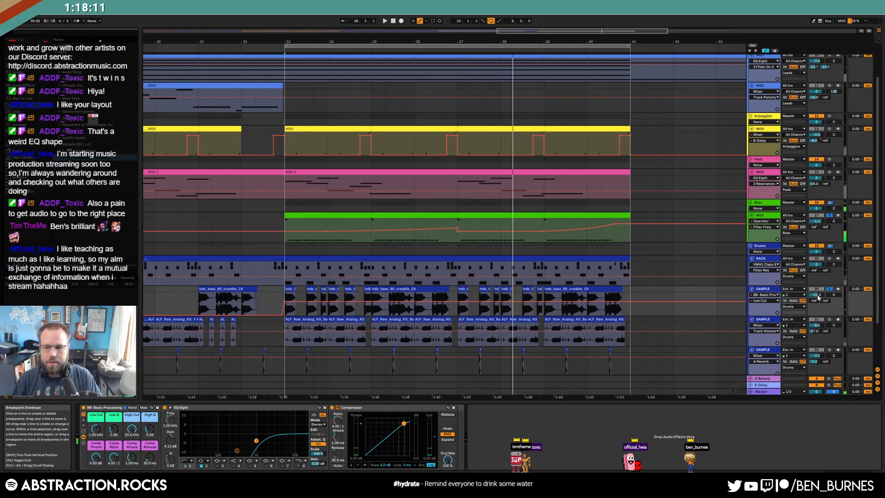
pyautogui.press('space')
pyautogui.moveTo(304, 301); pyautogui.dragTo(303, 302)
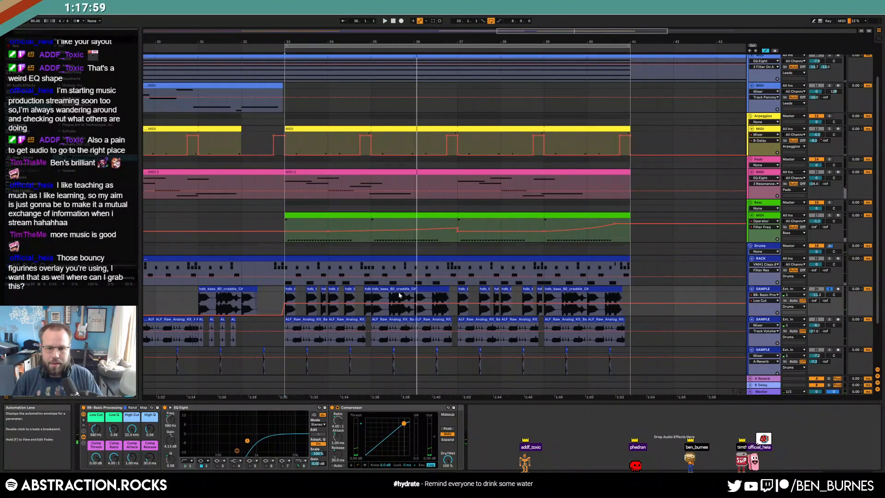
pyautogui.click(285, 302)
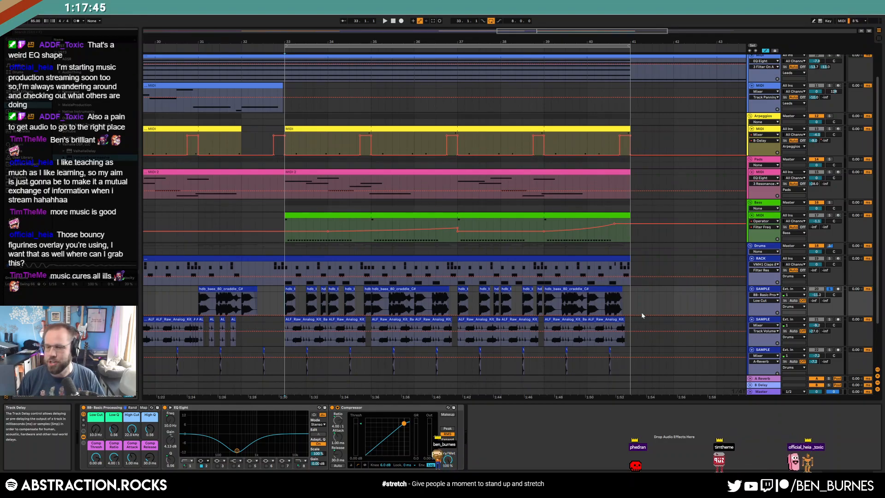
# - Bring up the Streaming NodeJS Server console, move it over the arrangement, and return to Ableton Live
pyautogui.click(355, 484)
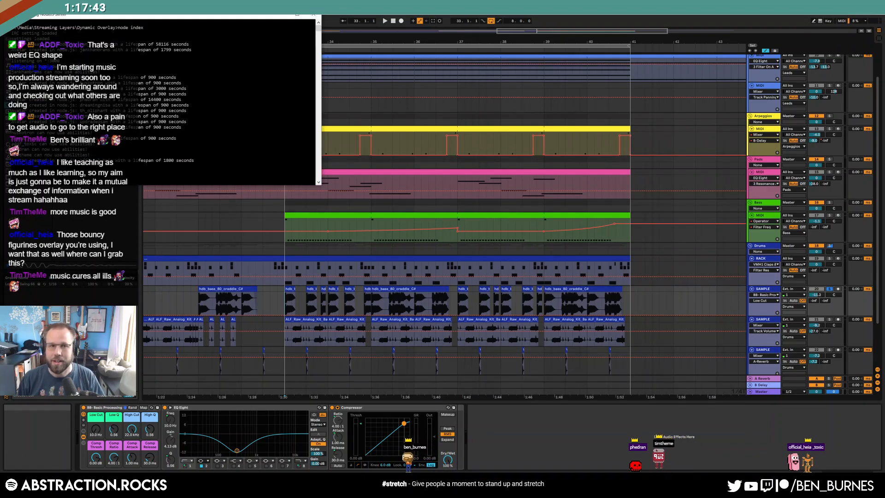
pyautogui.moveTo(155, 14); pyautogui.dragTo(516, 137)
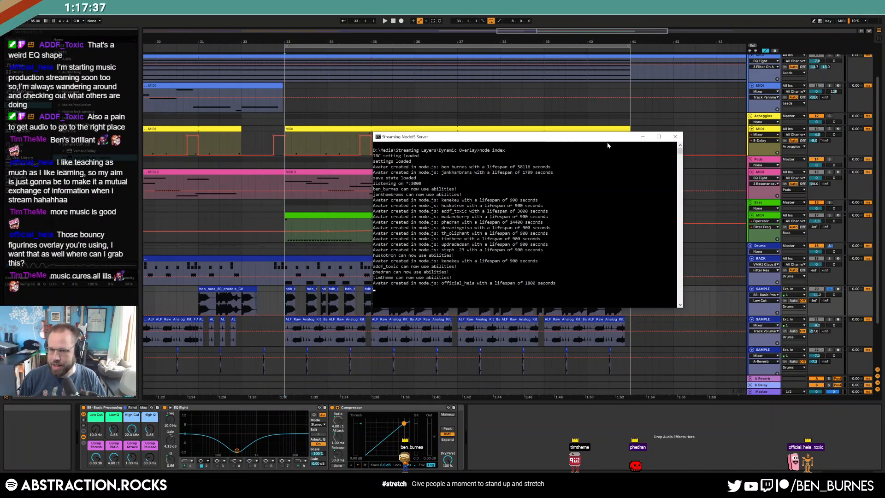
pyautogui.moveTo(605, 139); pyautogui.dragTo(572, 145)
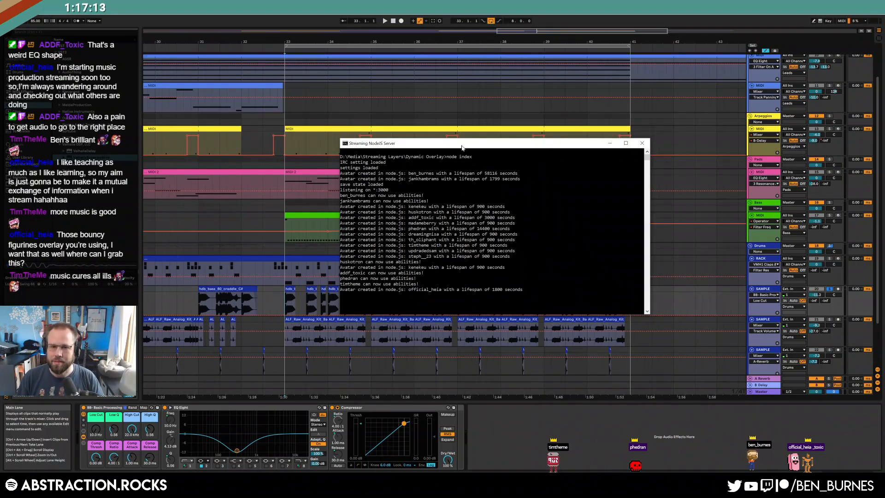
pyautogui.moveTo(423, 143); pyautogui.dragTo(253, 140)
pyautogui.click(254, 41)
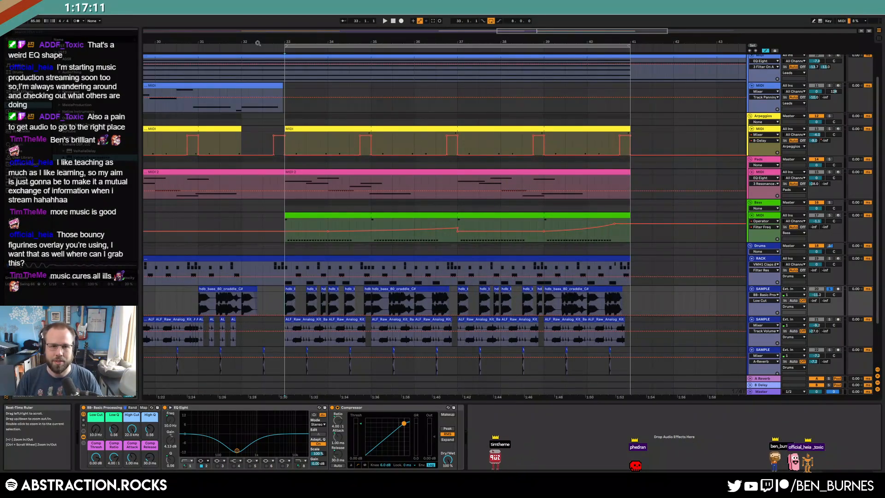
# - Hide the automation and delete most of the hdb_bass clips in bars 33 to 41 of the drum sample track
pyautogui.keyDown('ctrl'); pyautogui.scroll(3, 405, 309); pyautogui.keyUp('ctrl')
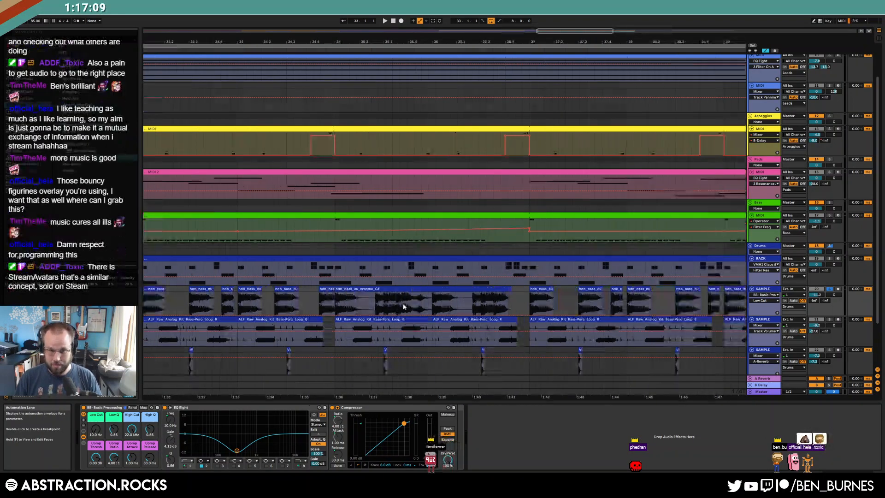
pyautogui.keyDown('ctrl'); pyautogui.scroll(-3, 424, 301); pyautogui.keyUp('ctrl')
pyautogui.moveTo(419, 303); pyautogui.dragTo(286, 298)
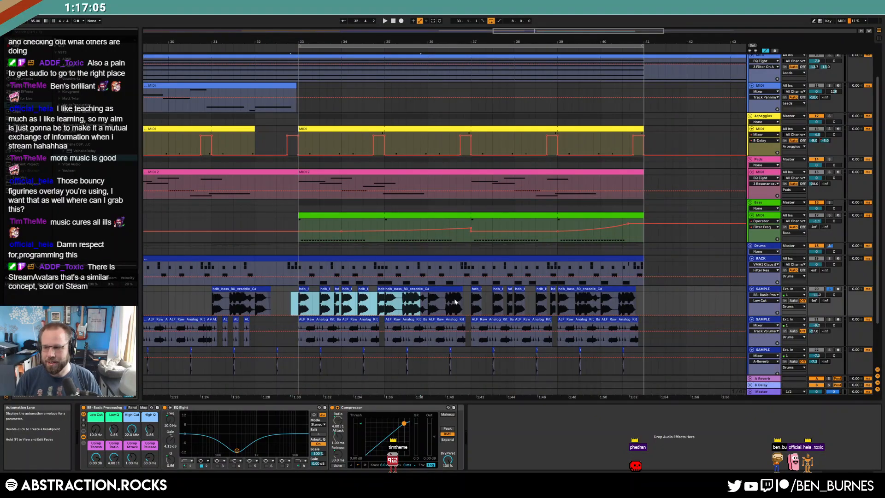
pyautogui.press('a')
pyautogui.moveTo(352, 303); pyautogui.dragTo(419, 302)
pyautogui.moveTo(315, 302); pyautogui.dragTo(293, 296)
pyautogui.press('Delete')
pyautogui.moveTo(423, 302); pyautogui.dragTo(666, 302)
pyautogui.press('Delete')
pyautogui.press('Delete')
pyautogui.click(280, 275)
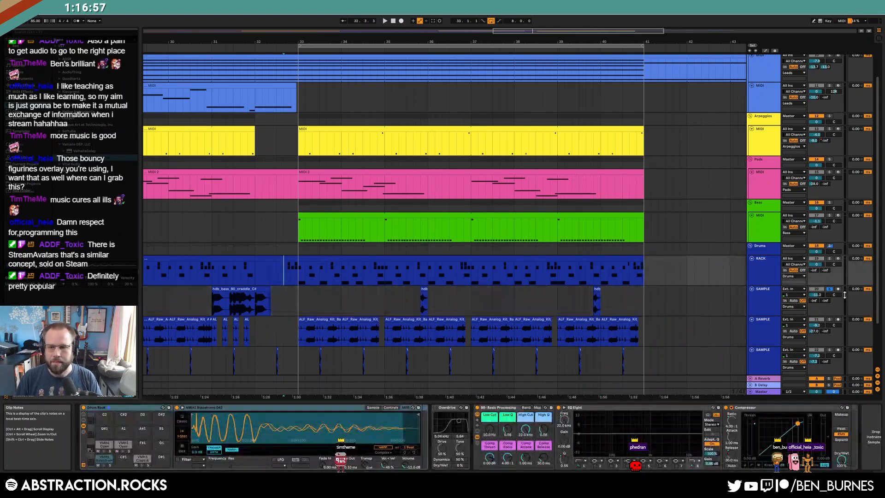
# - Play bars 33 to 41 and inspect the pads clip there alongside the other tracks
pyautogui.press('space')
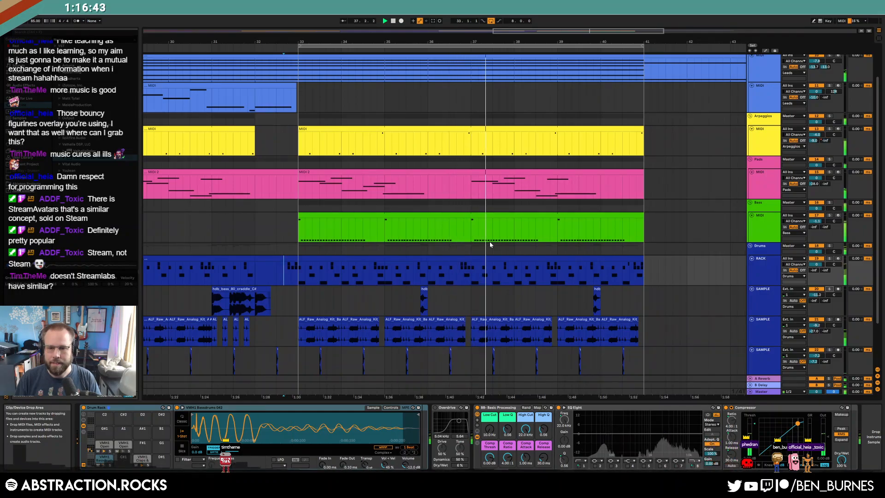
pyautogui.moveTo(598, 30); pyautogui.dragTo(597, 31)
pyautogui.scroll(3, 468, 205)
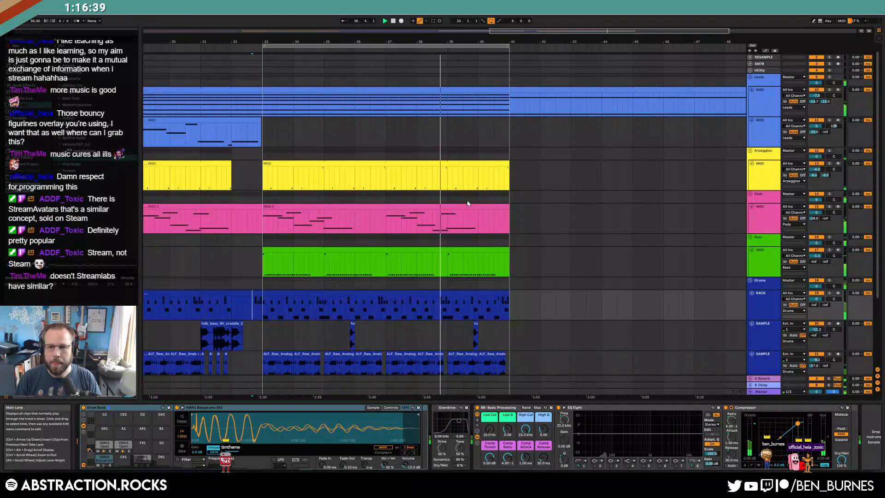
pyautogui.click(440, 206)
pyautogui.click(438, 205)
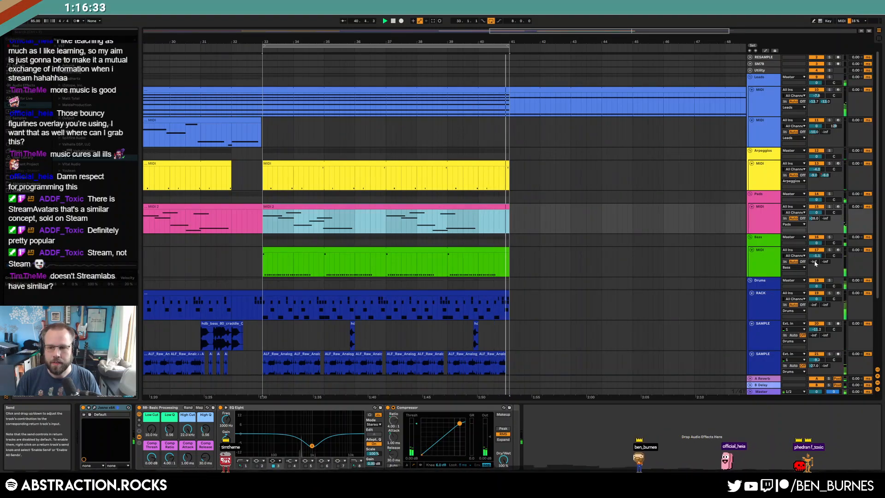
# - Try raising the bass track's reverb and delay sends, and return both to -inf
pyautogui.moveTo(824, 261); pyautogui.dragTo(813, 245)
pyautogui.doubleClick(814, 261)
pyautogui.doubleClick(825, 261)
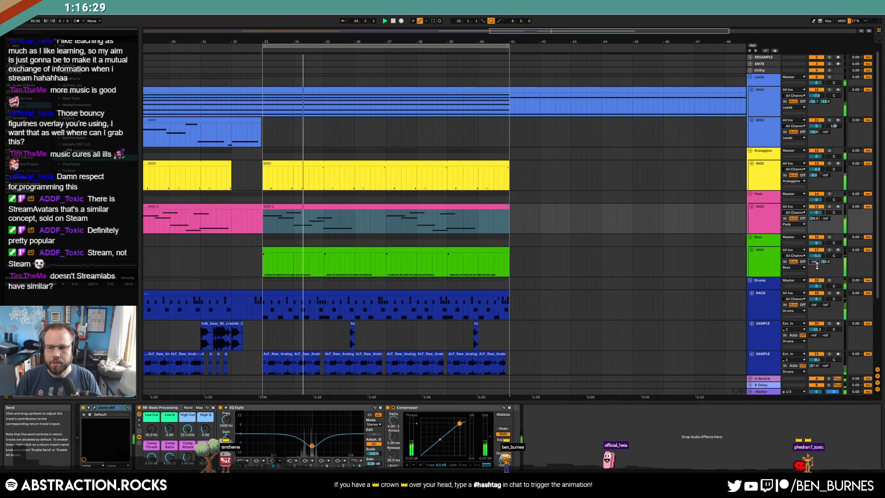
pyautogui.click(764, 257)
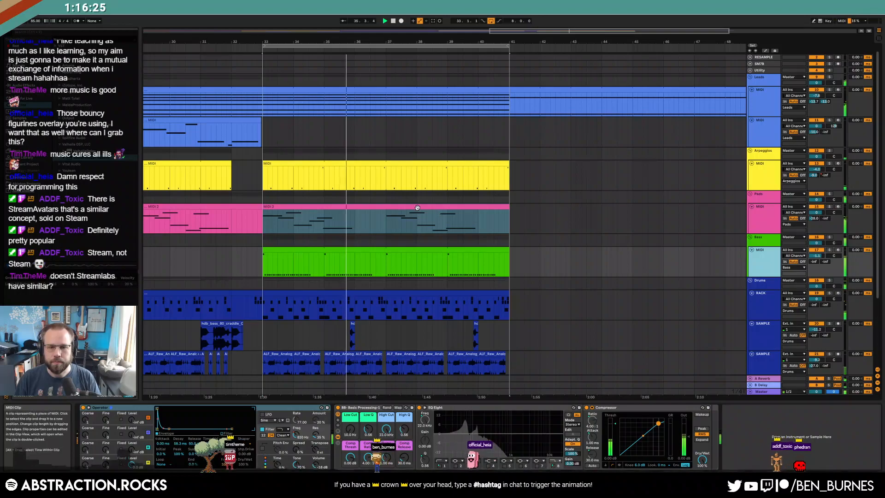
# - Restart playback from the beginning of the song and duplicate the bass clip into bars 41 to 49
pyautogui.scroll(-4, 417, 207)
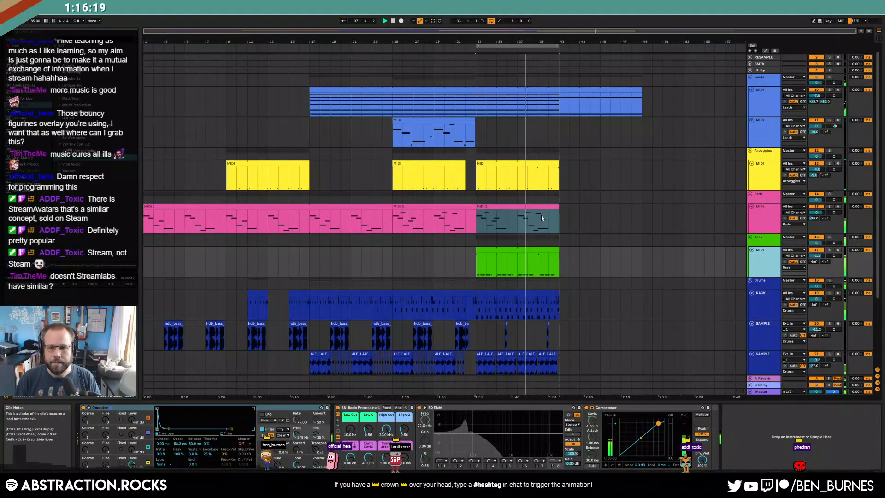
pyautogui.doubleClick(393, 22)
pyautogui.press('space')
pyautogui.scroll(-3, 355, 207)
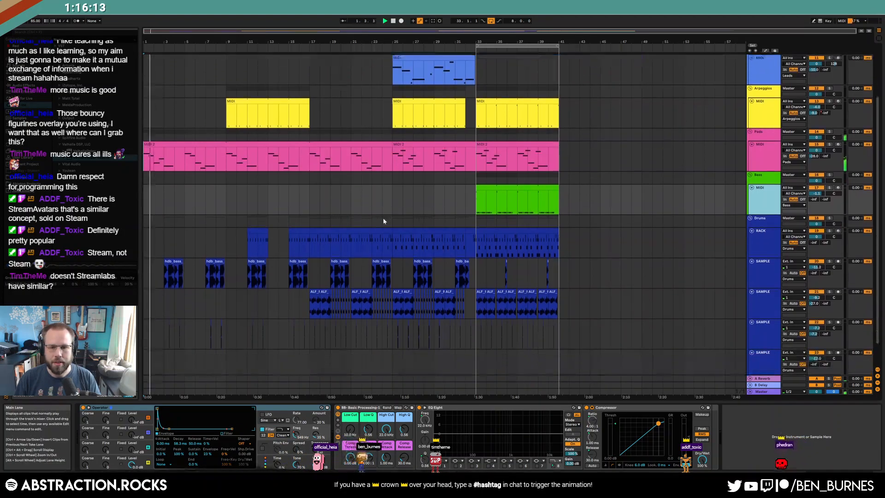
pyautogui.click(539, 189)
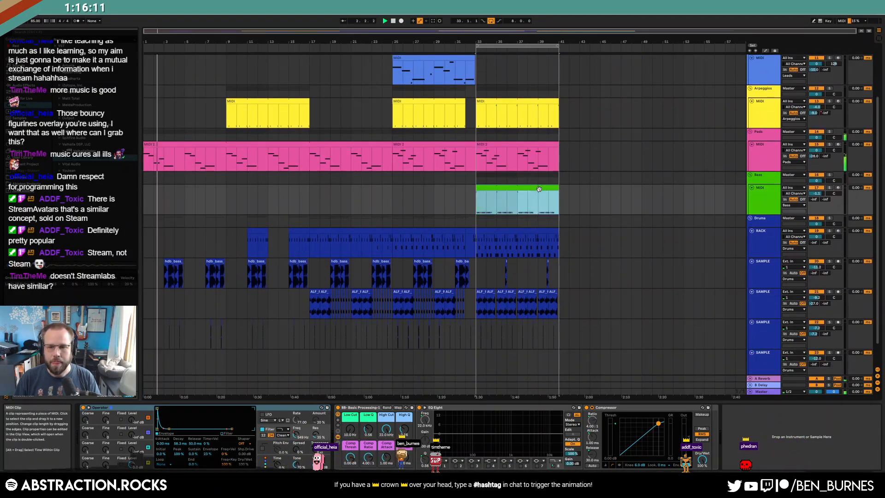
pyautogui.hotkey('ctrl', 'd')
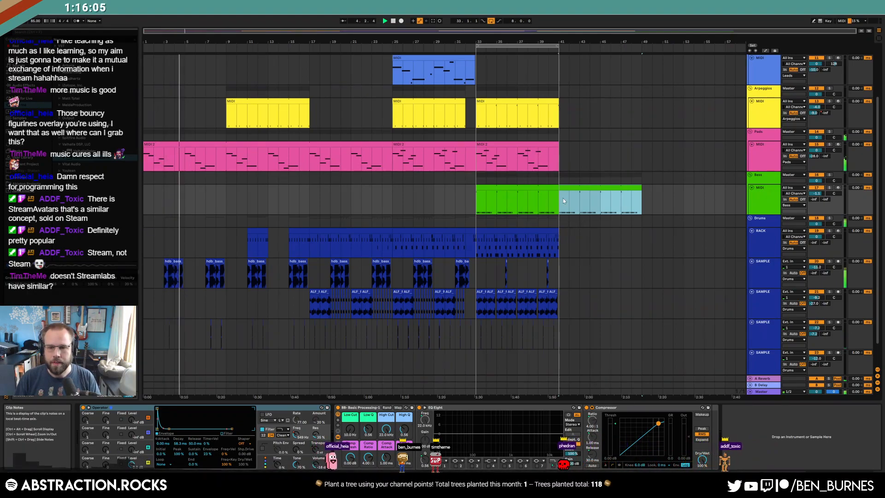
# - Show the bass track's Operator Filter Freq automation and delete the copied sweep's points in bars 41 to 49
pyautogui.press('a')
pyautogui.click(294, 436)
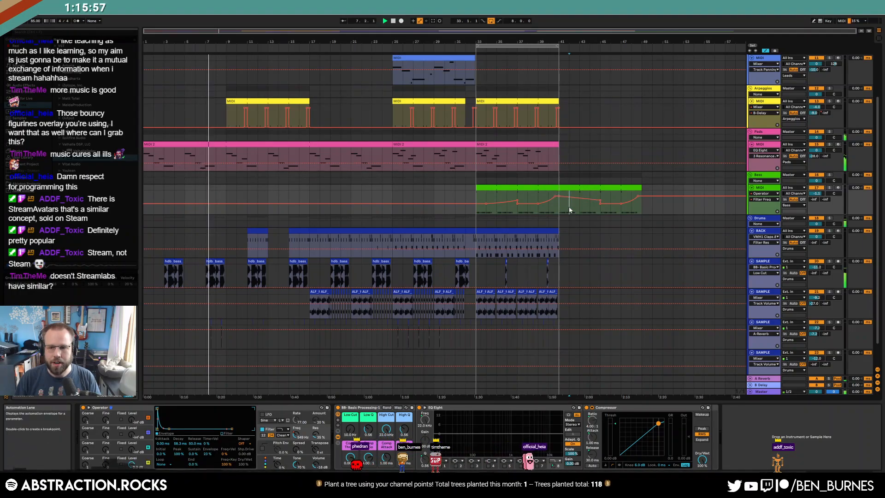
pyautogui.moveTo(569, 210); pyautogui.dragTo(642, 206)
pyautogui.press('Delete')
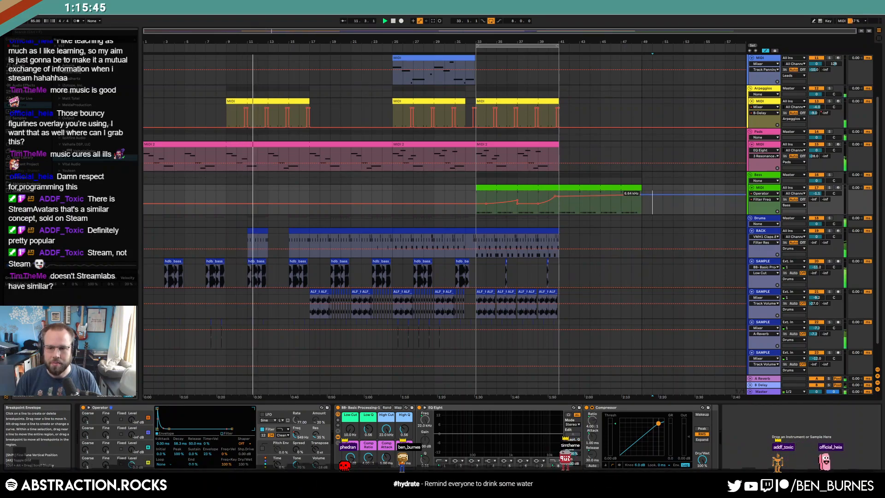
# - Find the VMH1 Claps & Snares 024 sample in the browser and load it onto the drum rack's D#1 pad
pyautogui.click(556, 240)
pyautogui.click(20, 177)
pyautogui.moveTo(137, 116); pyautogui.dragTo(142, 76)
pyautogui.click(65, 188)
pyautogui.click(68, 202)
pyautogui.scroll(-3, 87, 207)
pyautogui.click(97, 244)
pyautogui.scroll(-2, 97, 245)
pyautogui.click(92, 236)
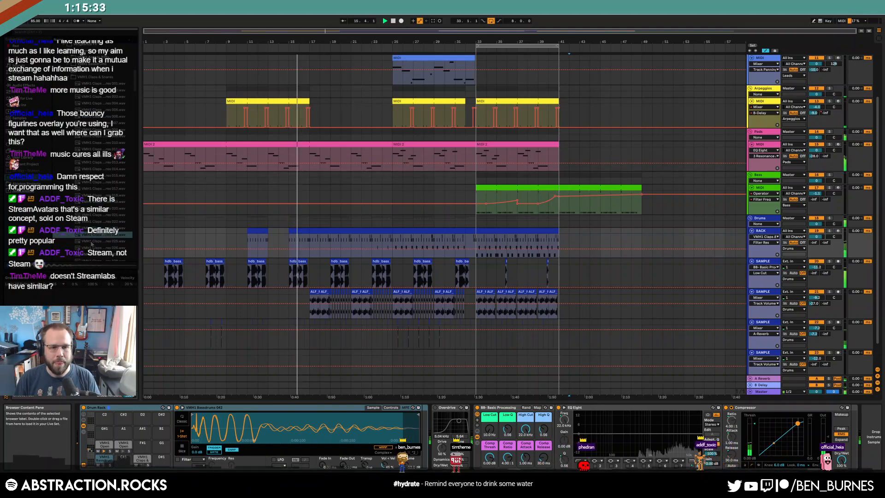
pyautogui.moveTo(92, 236); pyautogui.dragTo(161, 459)
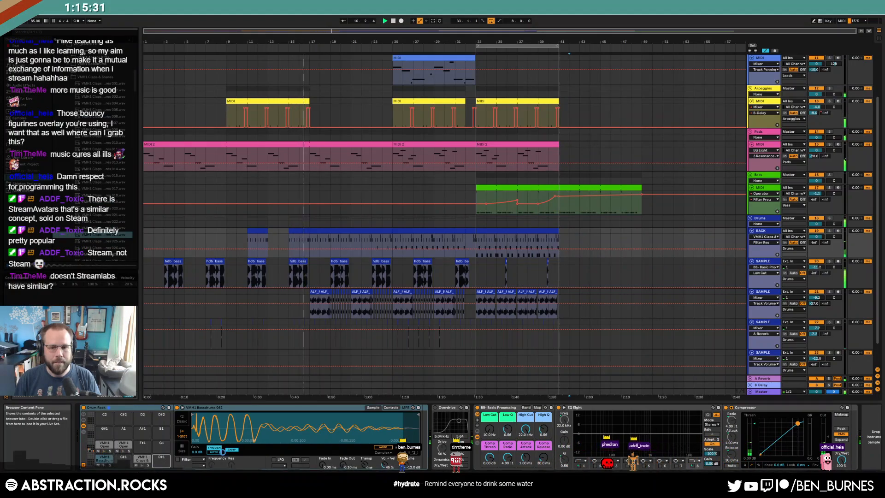
# - Duplicate the drum rack clip into bars 41 to 49, hide the automation and open the copy's notes
pyautogui.hotkey('ctrl', 'd')
pyautogui.press('a')
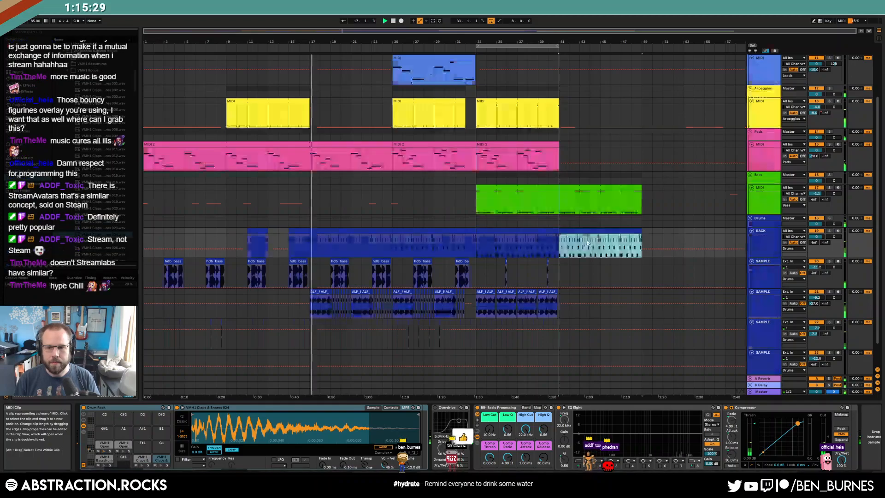
pyautogui.doubleClick(587, 232)
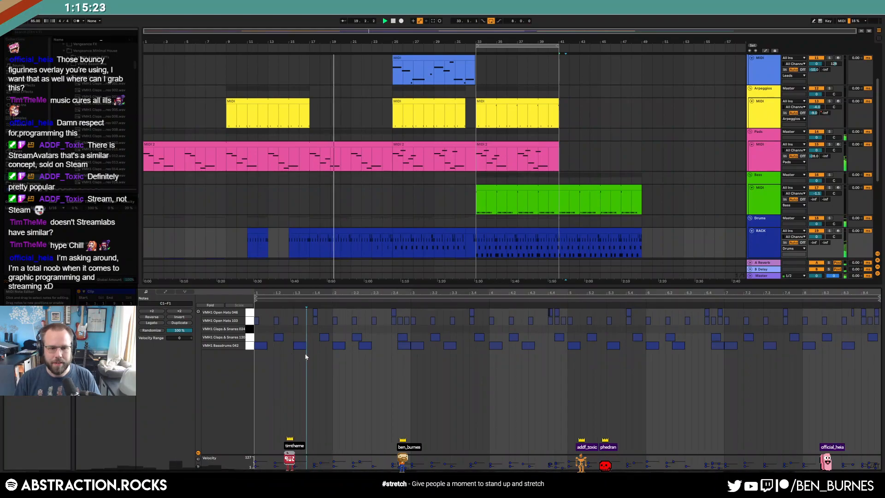
# - Add VMH1 Claps & Snares 024 notes on beats 2 and 4 of all eight bars in the copied drum clip
pyautogui.doubleClick(278, 329)
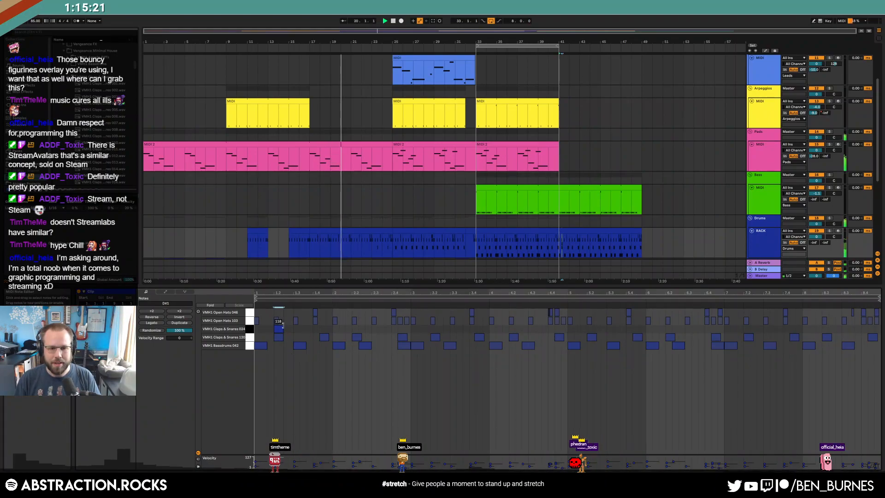
pyautogui.moveTo(293, 329); pyautogui.dragTo(257, 332)
pyautogui.hotkey('ctrl', 'd')
pyautogui.hotkey('ctrl', 'd')
pyautogui.hotkey('ctrl', 'z')
pyautogui.click(249, 330)
pyautogui.hotkey('ctrl', 'd')
pyautogui.hotkey('ctrl', 'd')
pyautogui.hotkey('ctrl', 'd')
pyautogui.hotkey('ctrl', 'd')
pyautogui.hotkey('ctrl', 'd')
pyautogui.hotkey('ctrl', 'd')
pyautogui.hotkey('ctrl', 'd')
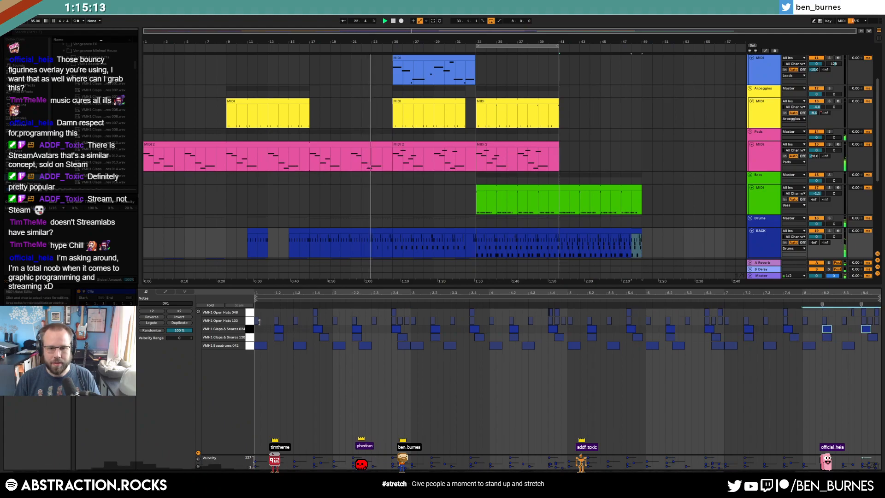
pyautogui.hotkey('shift', 'Tab')
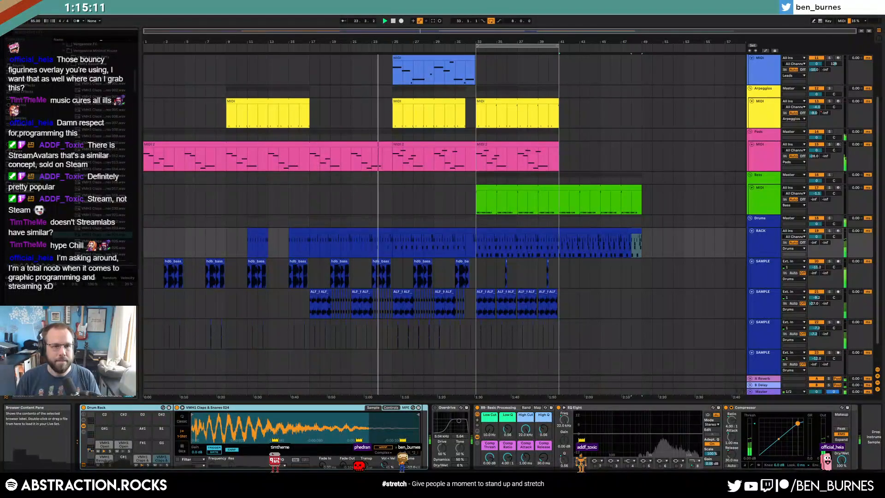
# - Find the VMH1 Closed Hats 008 sample in the browser and load it onto the drum rack's F#1 pad
pyautogui.click(68, 77)
pyautogui.click(68, 159)
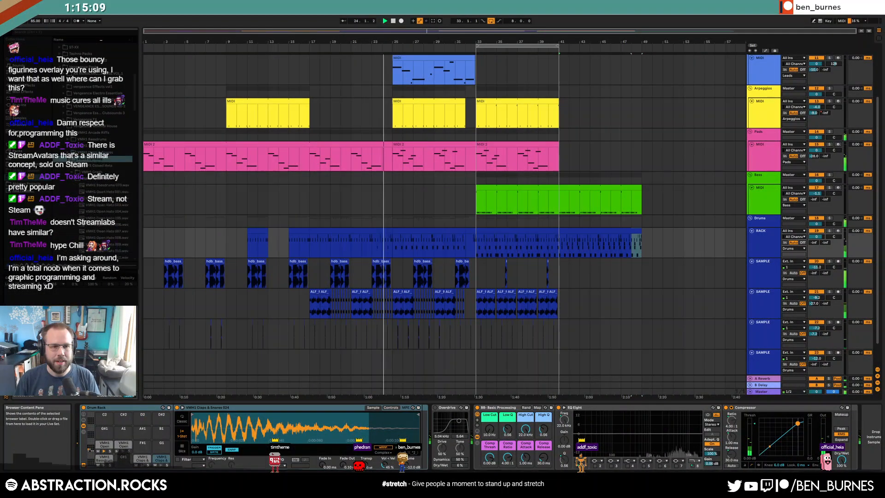
pyautogui.click(74, 178)
pyautogui.click(73, 165)
pyautogui.click(92, 218)
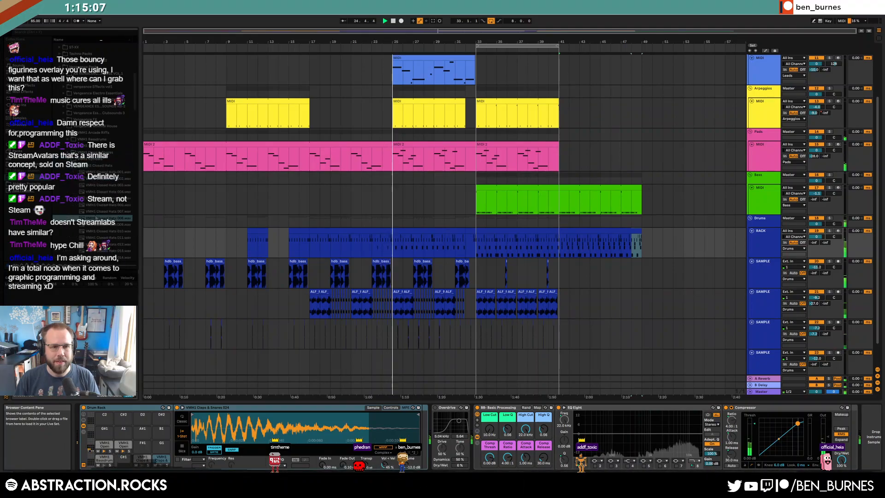
pyautogui.scroll(-2, 93, 216)
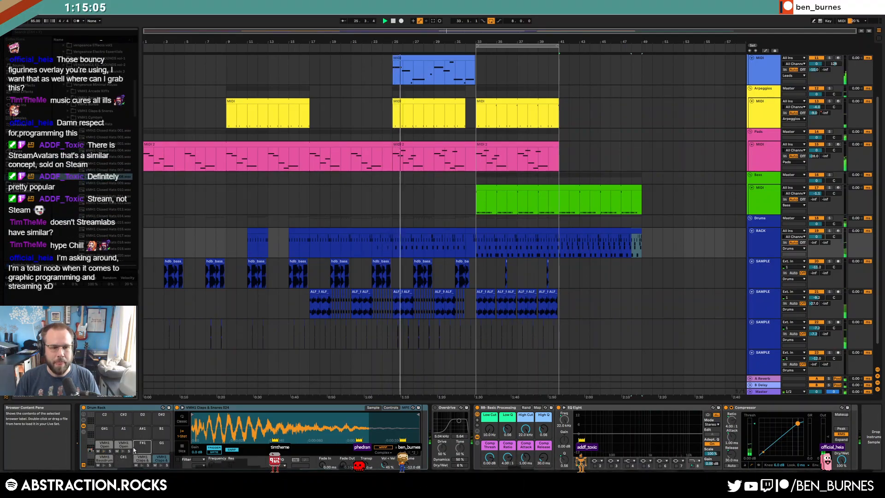
# - Fill the first bar of the copied drum clip with eighth-note VMH1 Closed Hats 008 hits, adding an extra hit near its end
pyautogui.doubleClick(574, 235)
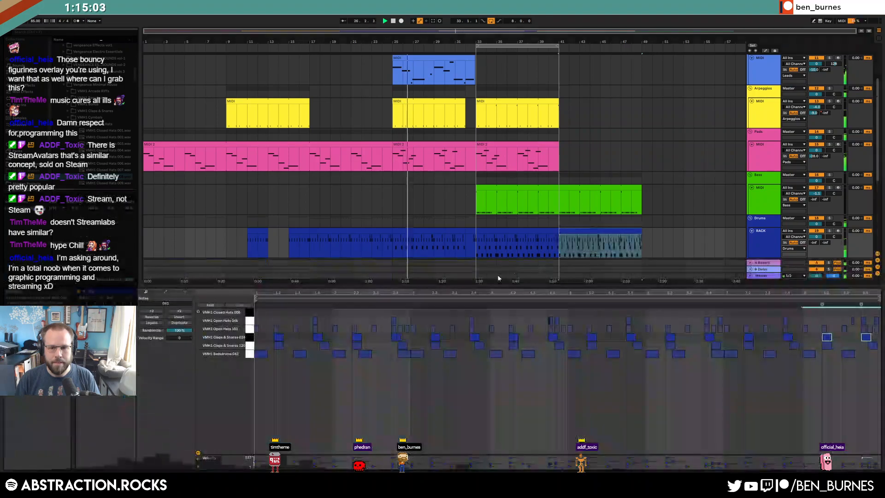
pyautogui.doubleClick(258, 314)
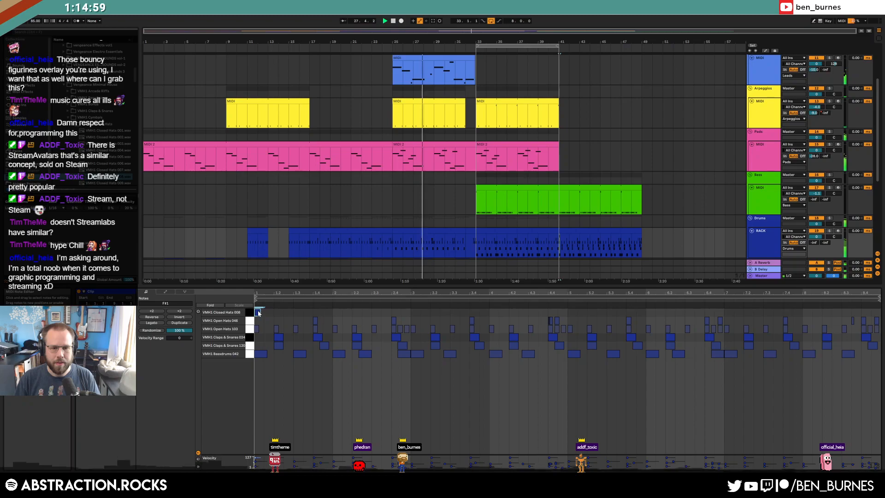
pyautogui.moveTo(267, 313); pyautogui.dragTo(257, 311)
pyautogui.hotkey('ctrl', 'd')
pyautogui.hotkey('ctrl', 'd')
pyautogui.hotkey('ctrl', 'd')
pyautogui.scroll(3, 332, 323)
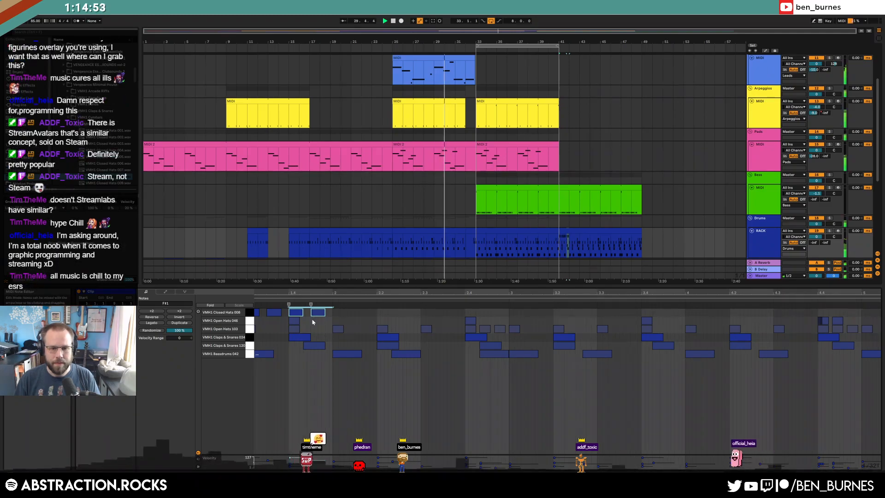
pyautogui.moveTo(316, 314); pyautogui.dragTo(318, 313)
pyautogui.click(316, 324)
pyautogui.click(318, 313)
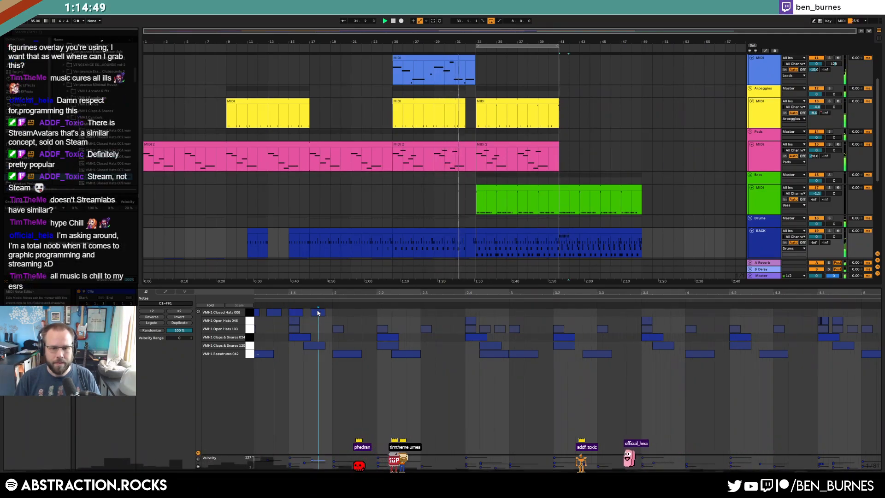
pyautogui.scroll(-3, 327, 321)
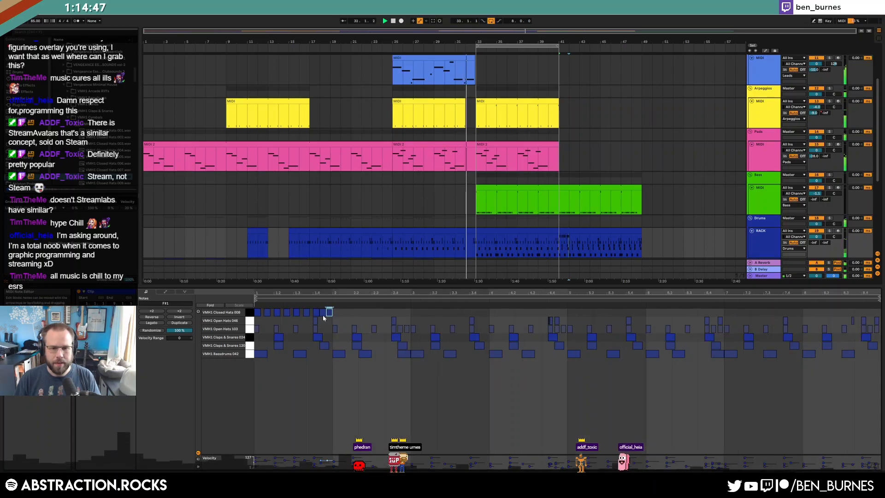
# - Repeat the first bar's closed hat pattern through all eight bars of the drum clip and close the note editor
pyautogui.hotkey('ctrl', 'd')
pyautogui.hotkey('ctrl', 'd')
pyautogui.hotkey('ctrl', 'd')
pyautogui.hotkey('ctrl', 'd')
pyautogui.hotkey('ctrl', 'd')
pyautogui.hotkey('ctrl', 'd')
pyautogui.hotkey('ctrl', 'd')
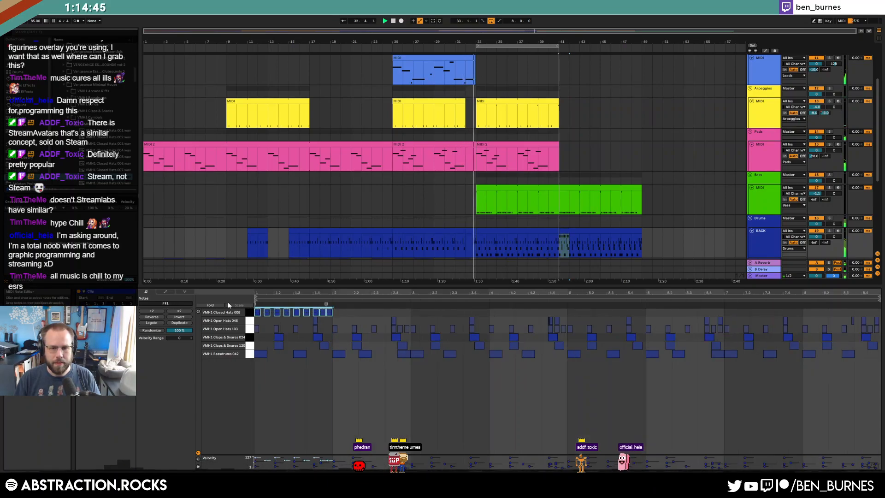
pyautogui.hotkey('shift', 'Tab')
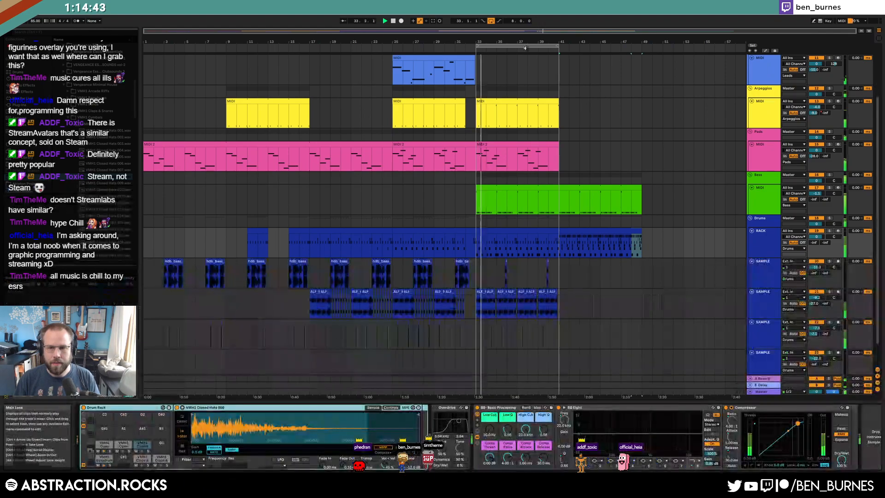
# - Move the loop to bars 41 to 49 and duplicate the ALF_Raw_Analog_Kit clips from bars 33 to 41 into it
pyautogui.moveTo(518, 46); pyautogui.dragTo(601, 52)
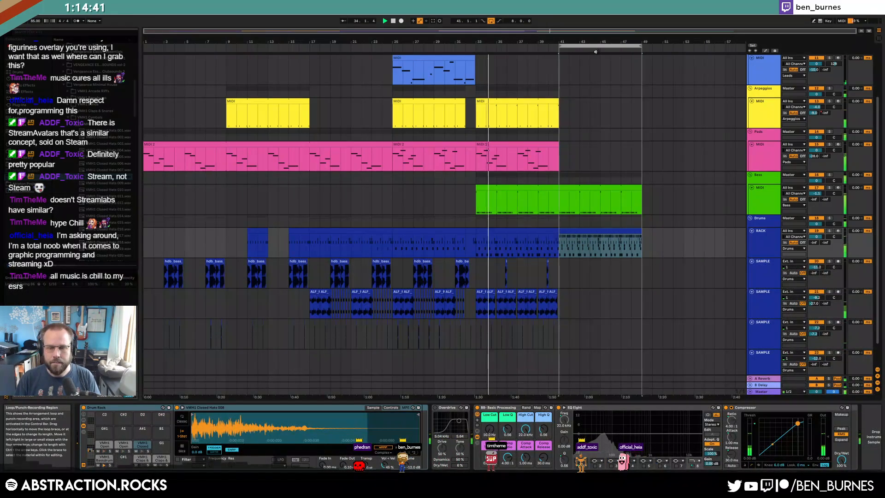
pyautogui.click(569, 304)
pyautogui.moveTo(560, 278); pyautogui.dragTo(480, 336)
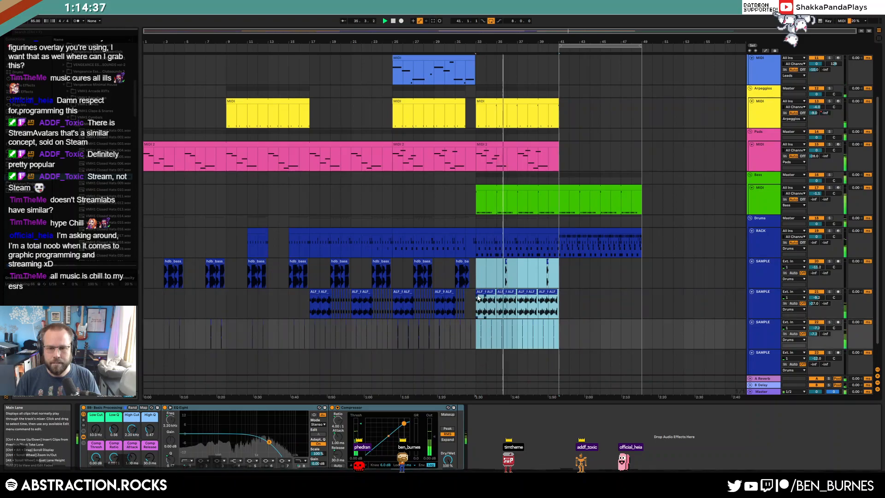
pyautogui.moveTo(477, 302); pyautogui.dragTo(558, 302)
pyautogui.hotkey('ctrl', 'd')
# - Examine the drum rack notes in bars 41 to 49 and the opening pads clip while the song plays
pyautogui.click(540, 193)
pyautogui.scroll(2, 549, 225)
pyautogui.scroll(2, 548, 225)
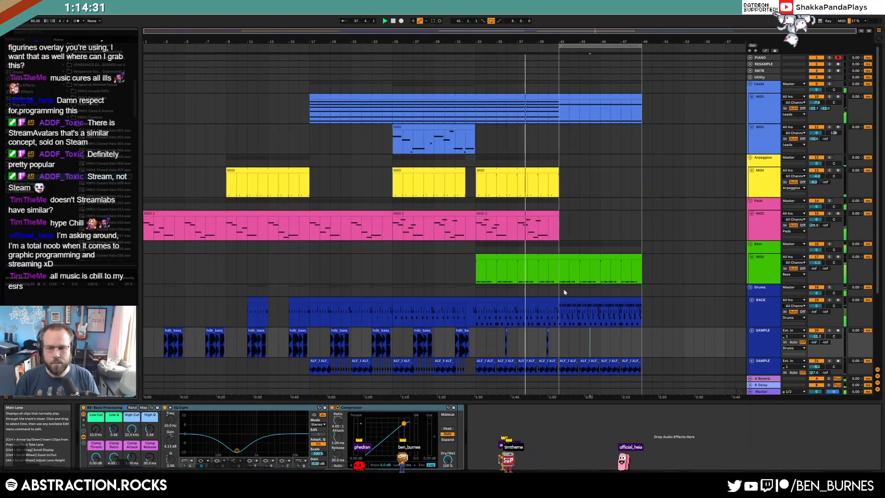
pyautogui.doubleClick(572, 298)
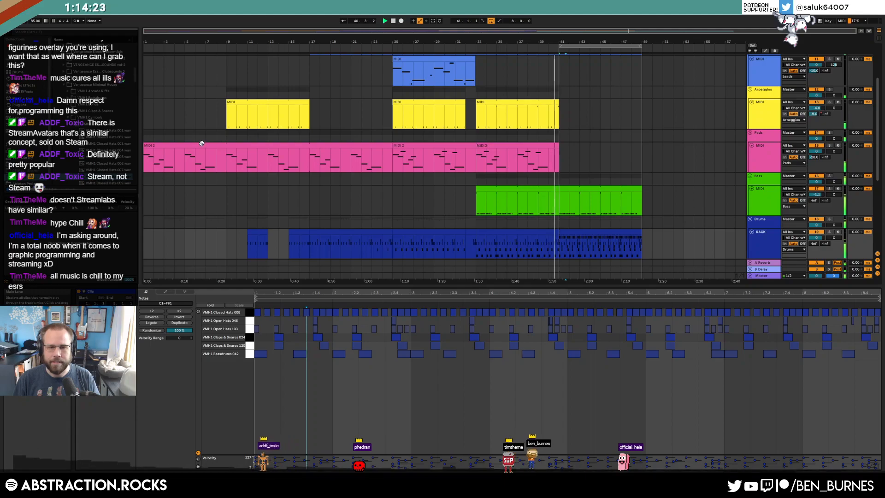
pyautogui.click(294, 157)
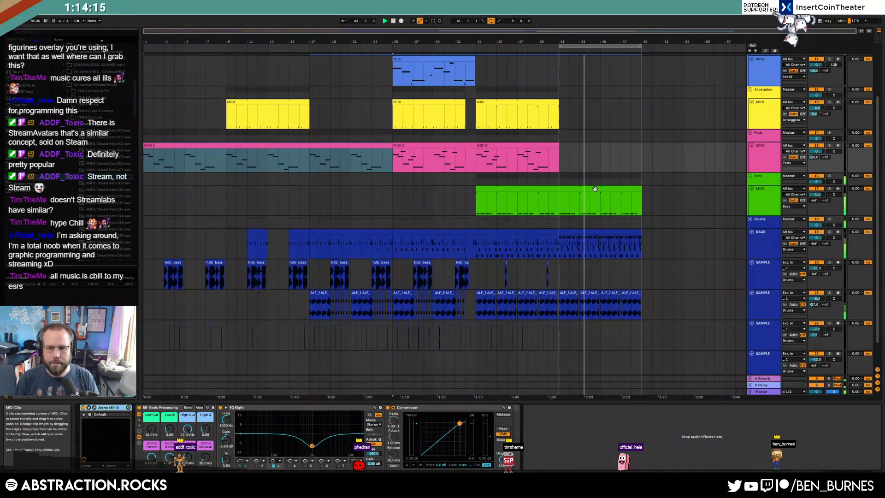
# - Lower the bass Operator's filter resonance automation slightly from bar 41 onward and play the section back
pyautogui.click(599, 201)
pyautogui.click(296, 435)
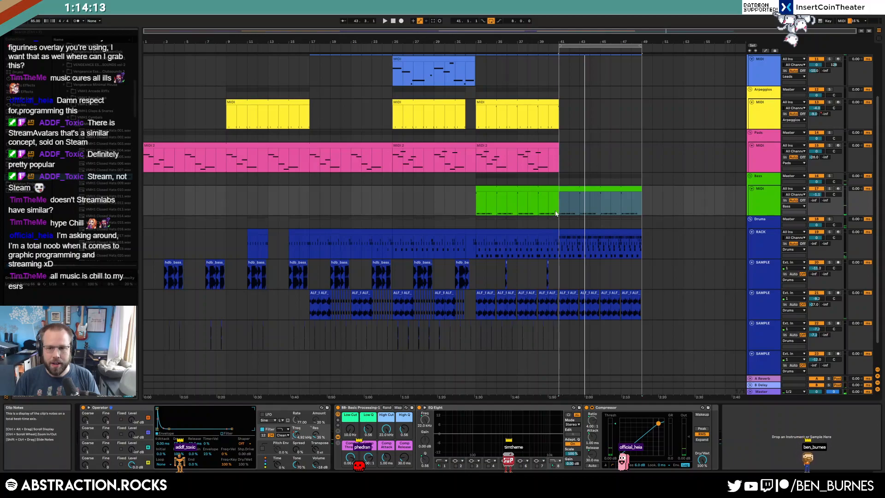
pyautogui.press('a')
pyautogui.press('space')
pyautogui.press('space')
pyautogui.click(315, 435)
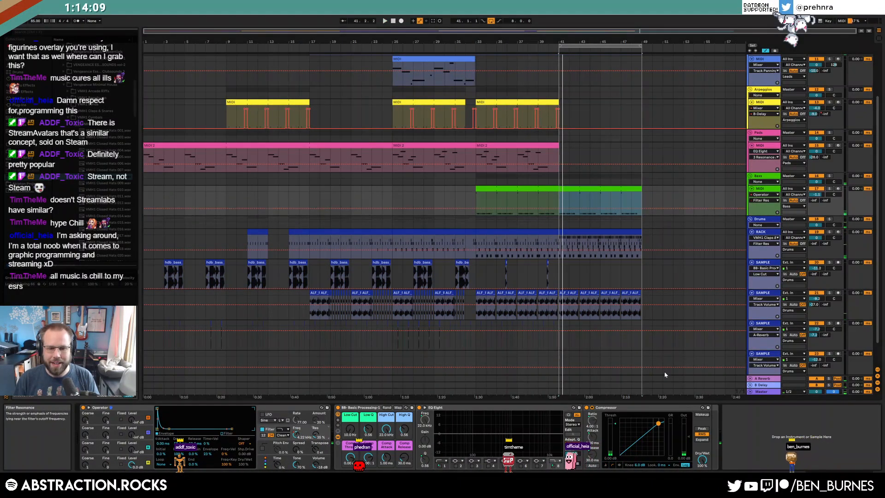
pyautogui.click(570, 205)
pyautogui.moveTo(565, 209); pyautogui.dragTo(558, 211)
pyautogui.hotkey('ctrl', 'z')
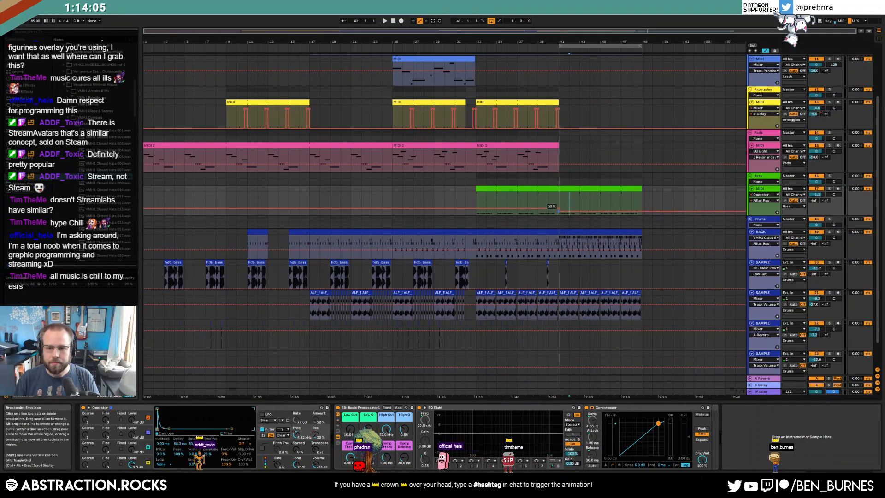
pyautogui.press('space')
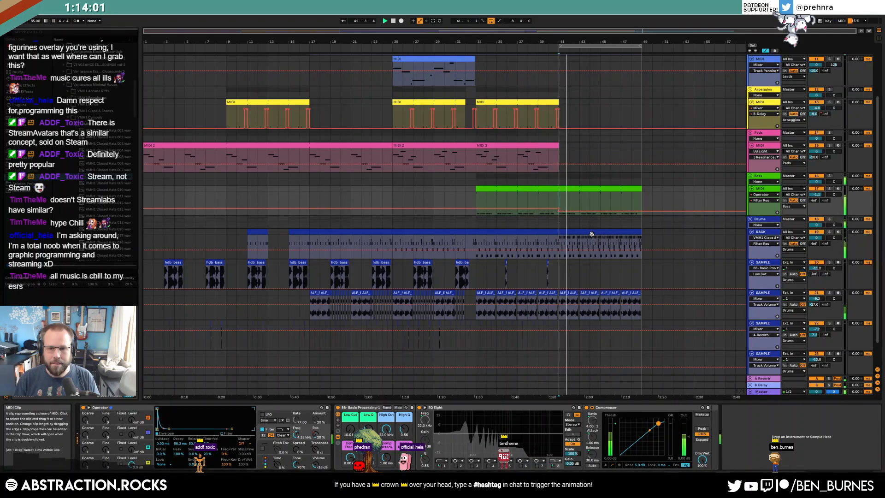
pyautogui.press('a')
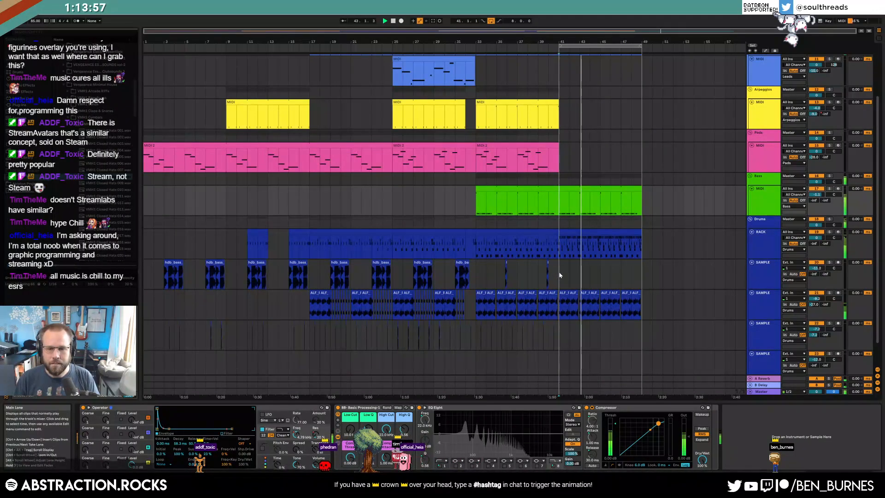
pyautogui.scroll(3, 609, 271)
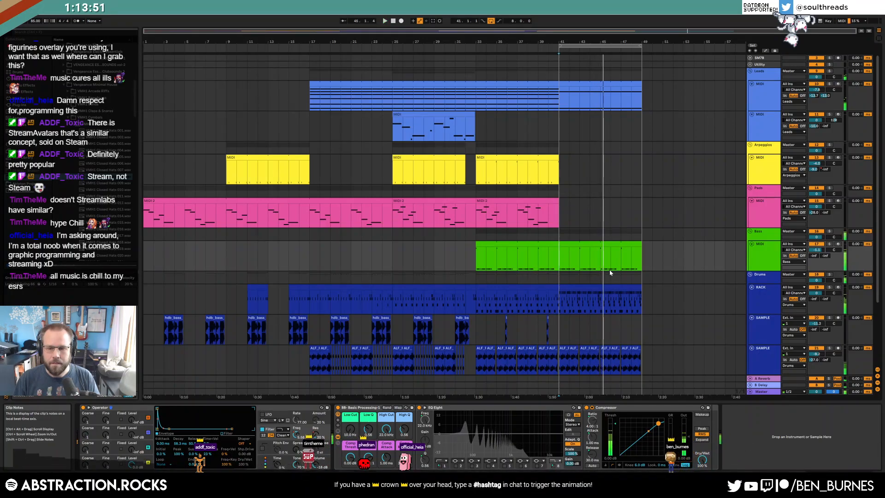
# - Replace the bass clips in bars 41 to 49 with a fresh duplicate of the bass clips from bars 33 to 41
pyautogui.click(590, 242)
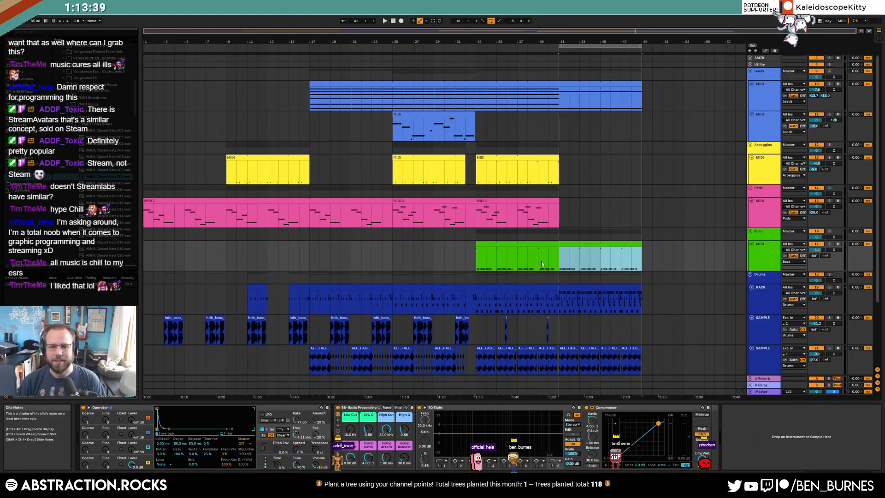
pyautogui.click(573, 286)
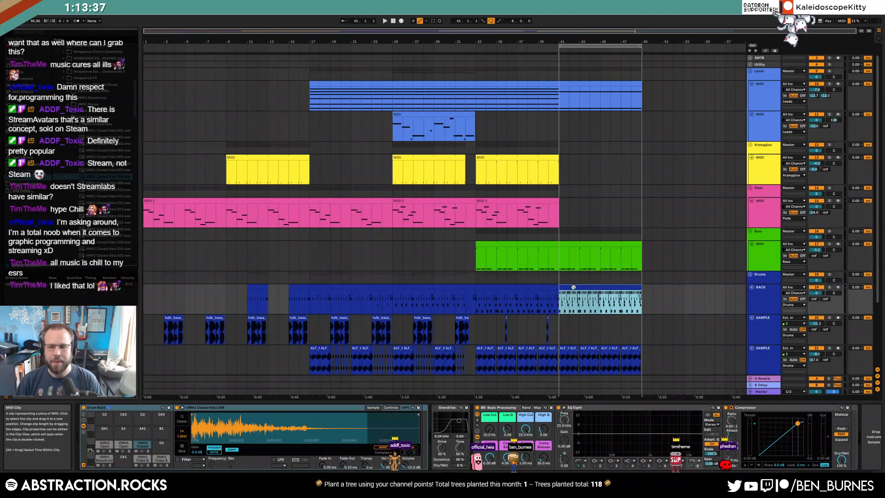
pyautogui.click(557, 256)
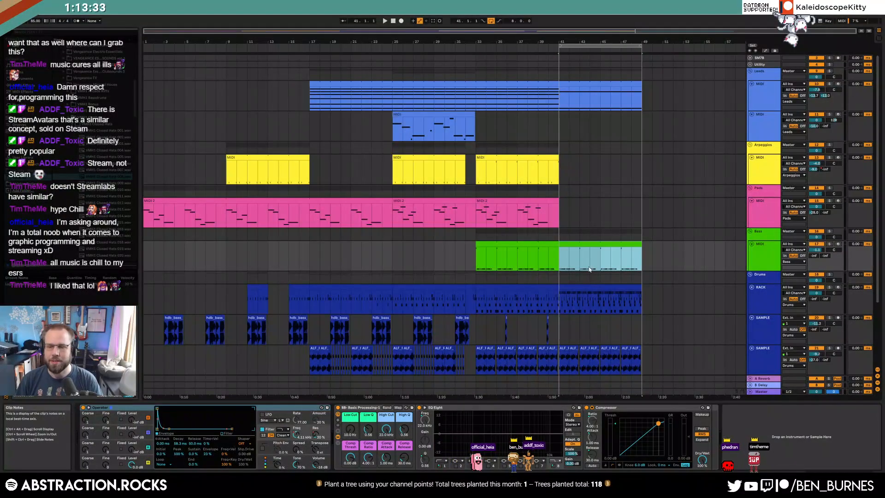
pyautogui.press('Delete')
pyautogui.click(546, 246)
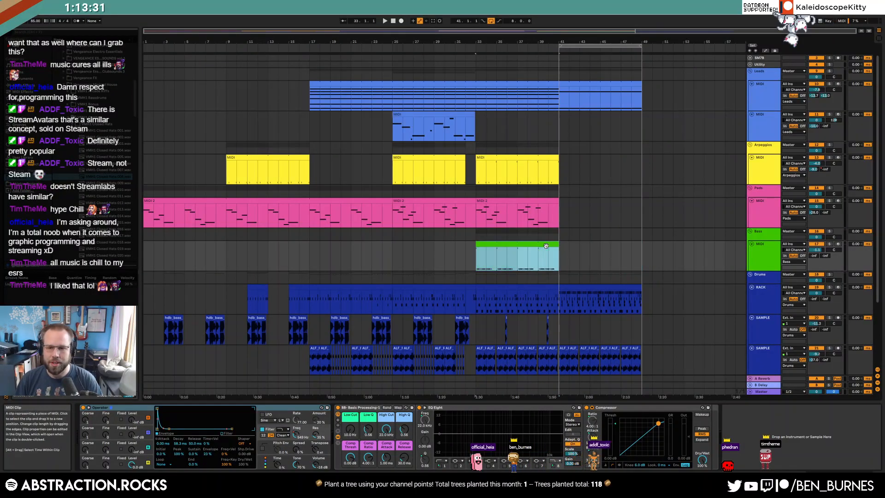
pyautogui.hotkey('ctrl', 'd')
pyautogui.click(559, 258)
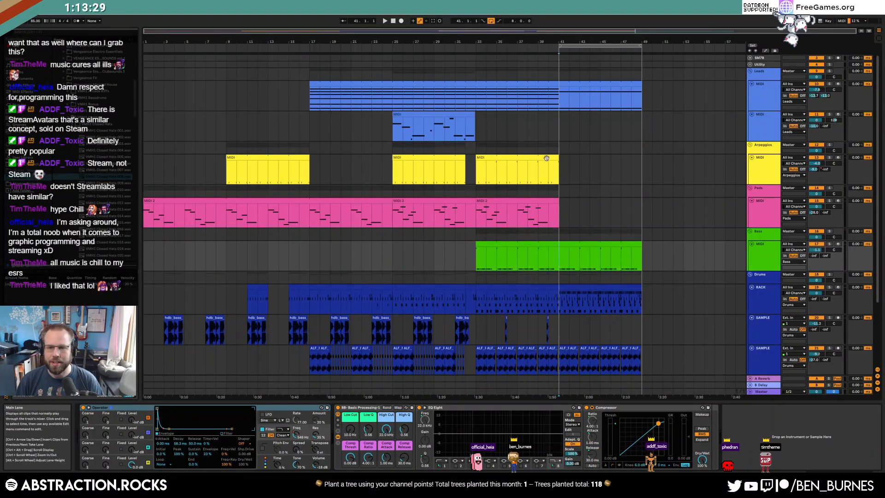
# - Copy the opening pads clip to bar 41 and remove everything on the pads track beyond bar 49
pyautogui.click(524, 202)
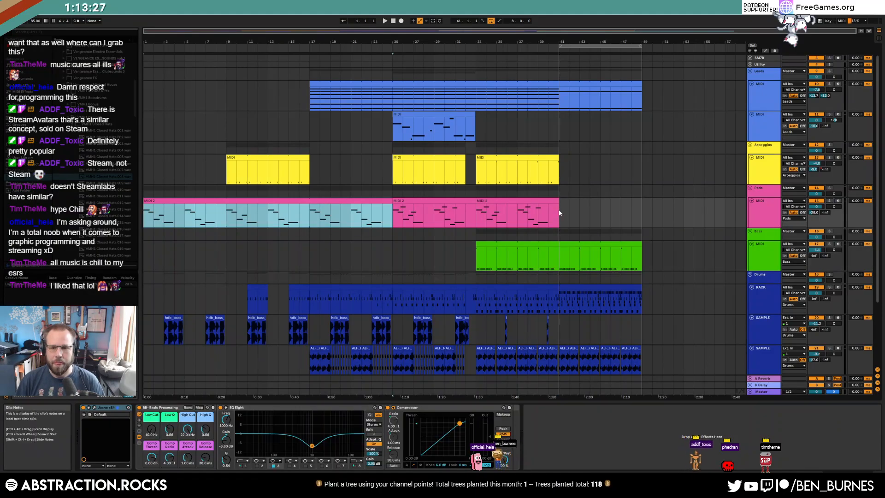
pyautogui.hotkey('ctrl', 'd')
pyautogui.moveTo(643, 212); pyautogui.dragTo(716, 210)
pyautogui.press('Delete')
pyautogui.click(738, 200)
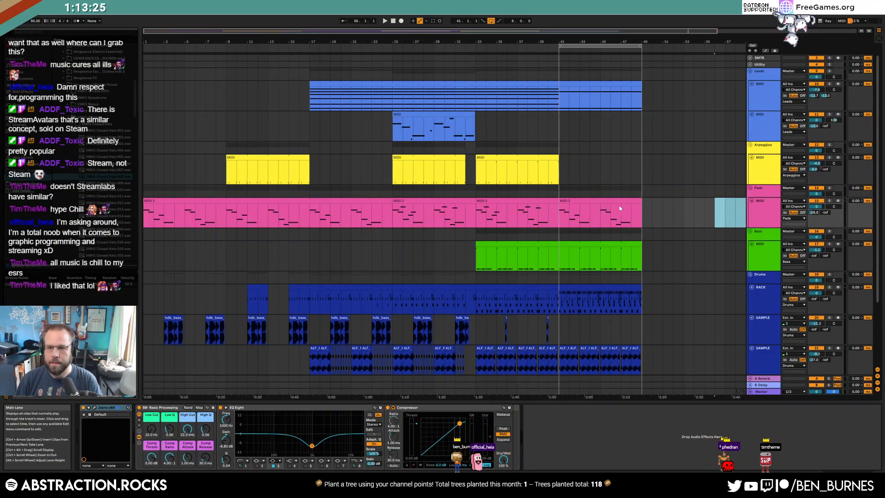
pyautogui.press('Delete')
# - Open the new pads clip for note editing and lower its first note five semitones to G4
pyautogui.doubleClick(622, 201)
pyautogui.click(251, 335)
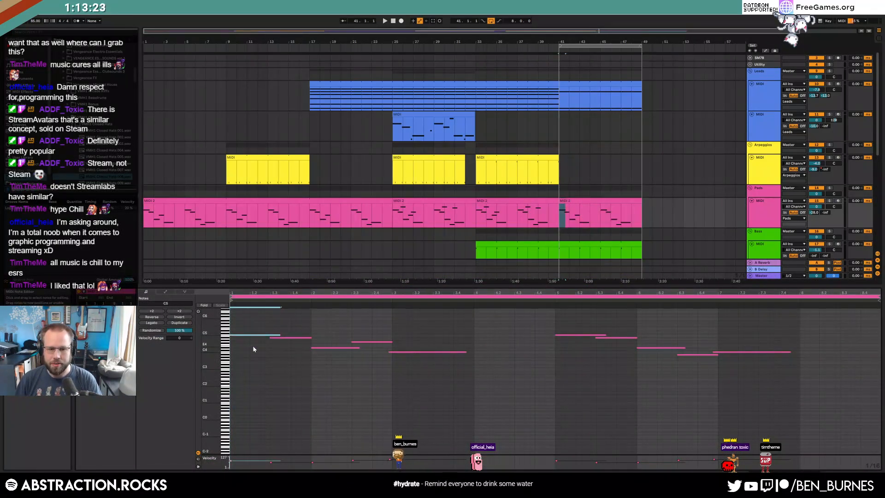
pyautogui.moveTo(206, 335)
pyautogui.mouseDown()
pyautogui.moveTo(207, 351)
pyautogui.moveTo(207, 342)
pyautogui.mouseUp()
pyautogui.press('Down')
pyautogui.press('Down')
pyautogui.press('Down')
pyautogui.press('Down')
pyautogui.press('Down')
# - Delete the higher passing notes in the pads clip, lower the note starting its fifth bar to G4, and close the editor
pyautogui.moveTo(304, 344); pyautogui.dragTo(377, 375)
pyautogui.press('Delete')
pyautogui.click(567, 346)
pyautogui.press('Down')
pyautogui.press('Down')
pyautogui.press('Down')
pyautogui.press('Down')
pyautogui.press('Down')
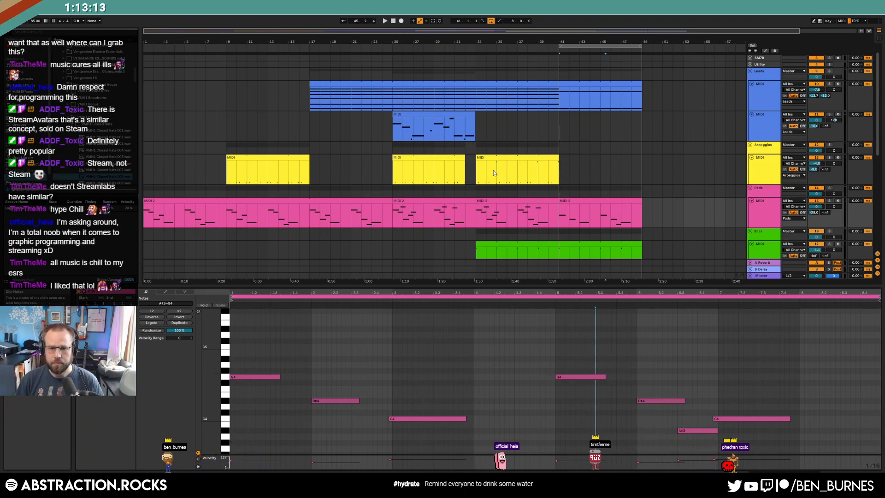
pyautogui.hotkey('shift', 'Tab')
# - Copy the arpeggio clip from bars 9 to 17 into bars 41 to 49 and play the section
pyautogui.click(266, 157)
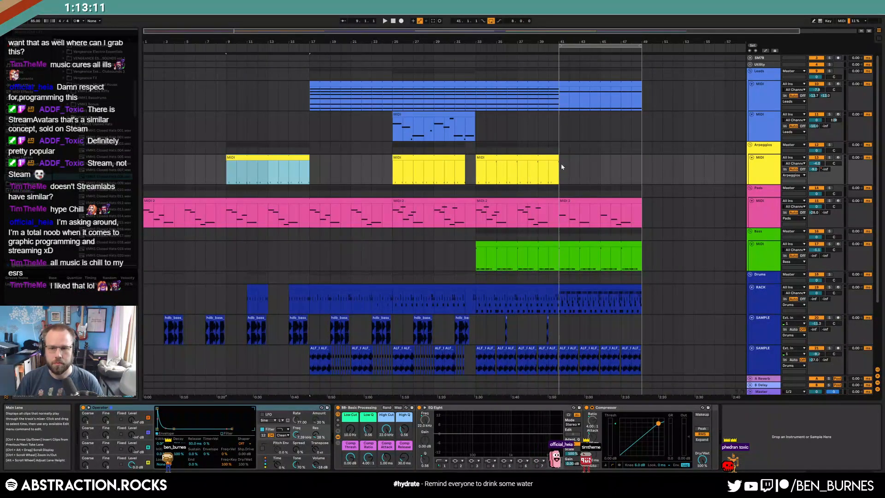
pyautogui.click(554, 172)
pyautogui.hotkey('ctrl', 'd')
pyautogui.press('space')
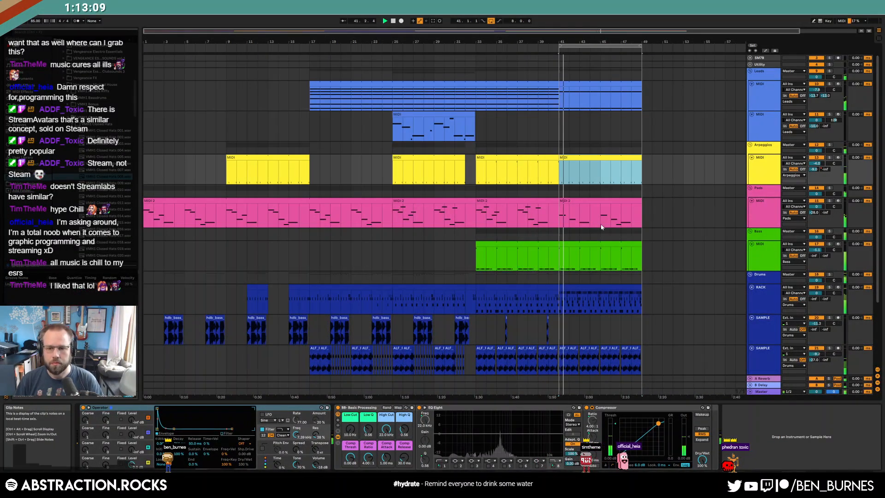
# - Rework the VMH1 Closed Hats 008 hits in the fourth bar of the bars 41 to 49 drum clip, forming a faster fill
pyautogui.doubleClick(574, 286)
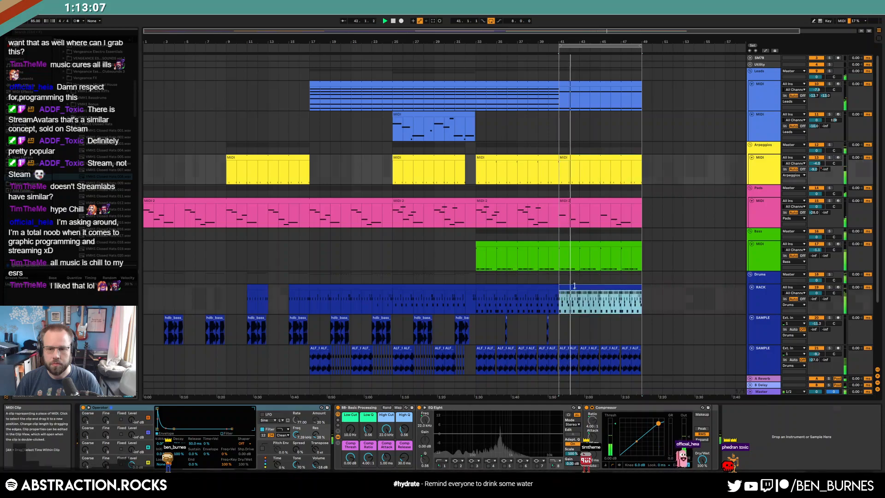
pyautogui.click(323, 314)
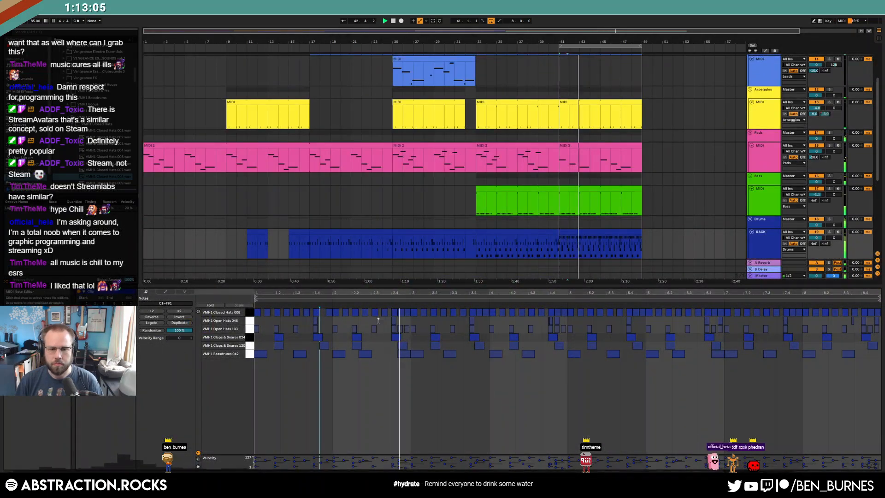
pyautogui.scroll(3, 466, 317)
pyautogui.doubleClick(494, 313)
pyautogui.doubleClick(513, 314)
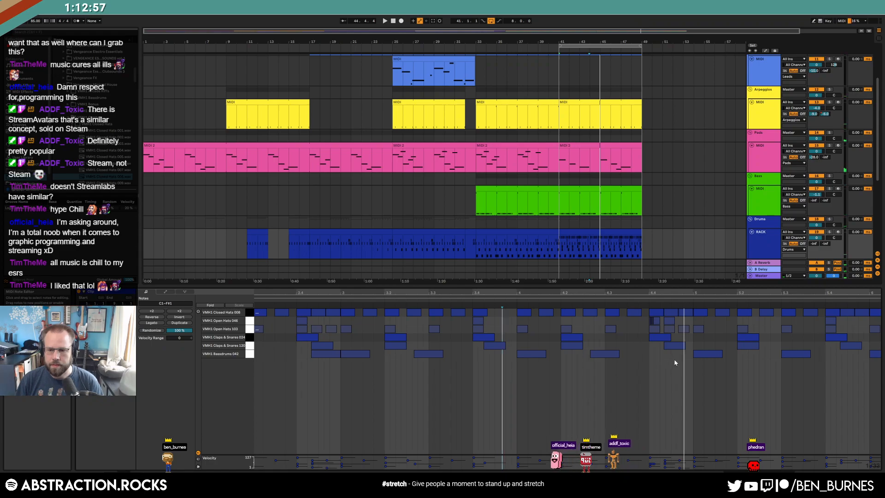
pyautogui.moveTo(640, 312); pyautogui.dragTo(632, 313)
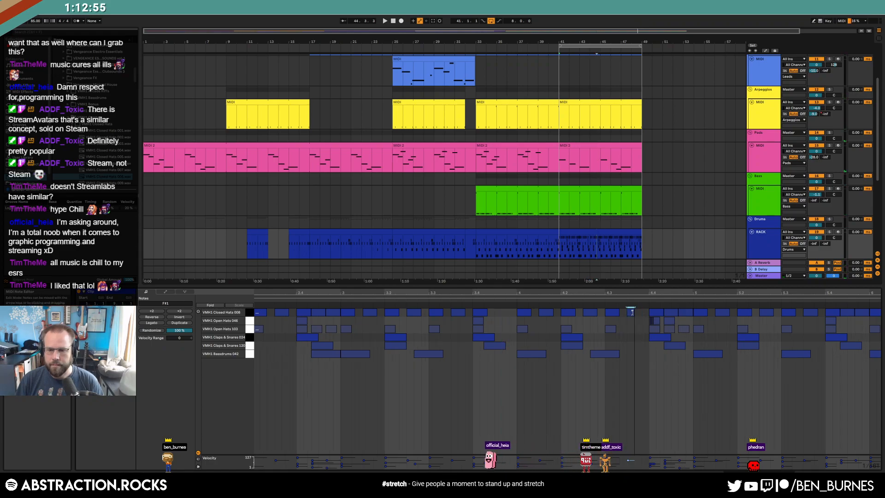
pyautogui.press('space')
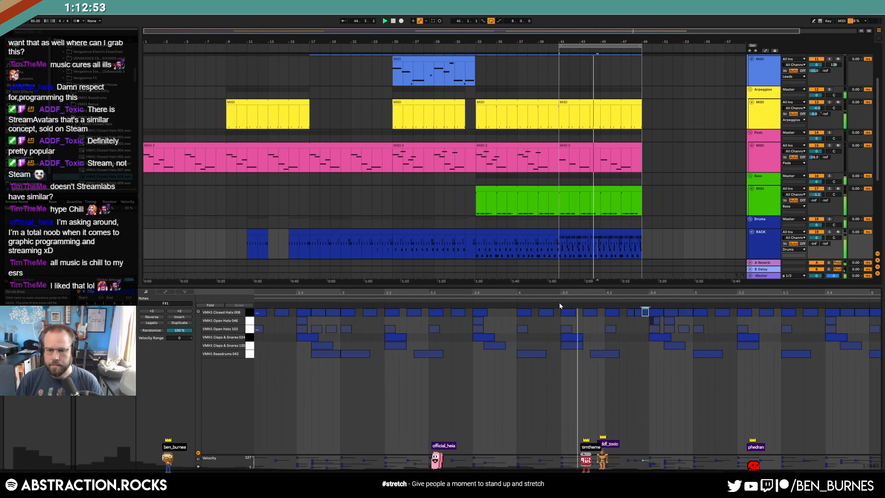
# - Replace the closed hats in bars five to eight of the drum clip with the first four bars' pattern, aligned to bar five
pyautogui.moveTo(683, 293); pyautogui.dragTo(879, 313)
pyautogui.press('Delete')
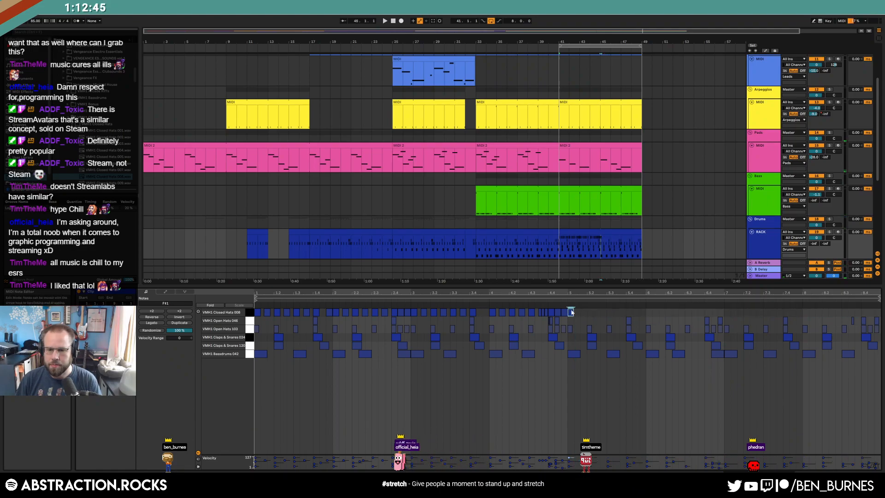
pyautogui.hotkey('ctrl', 'v')
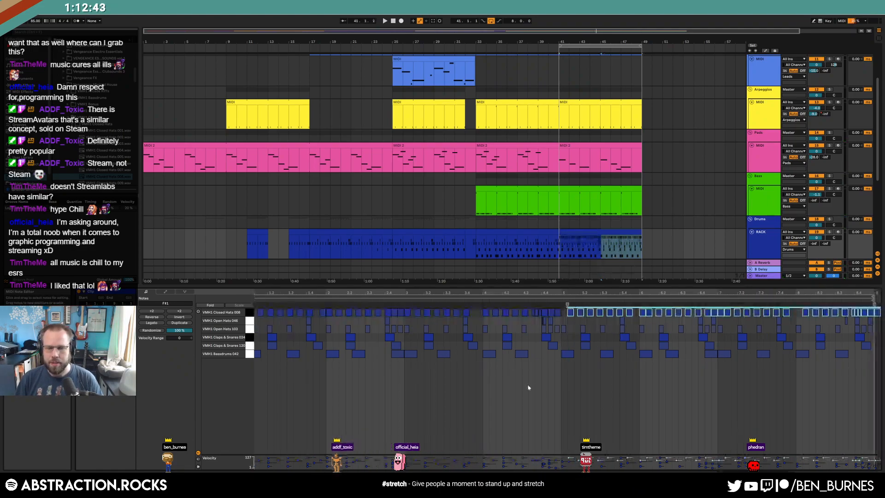
pyautogui.press('Left')
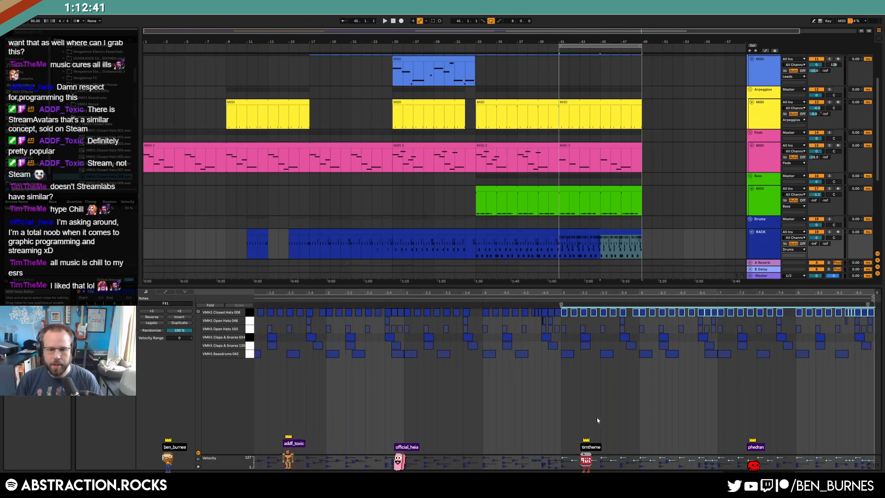
pyautogui.hotkey('shift', 'Tab')
# - Shorten the VMH1 Closed Hats 008 sample by moving its end earlier and set its fade-out to 17.8 ms
pyautogui.click(142, 450)
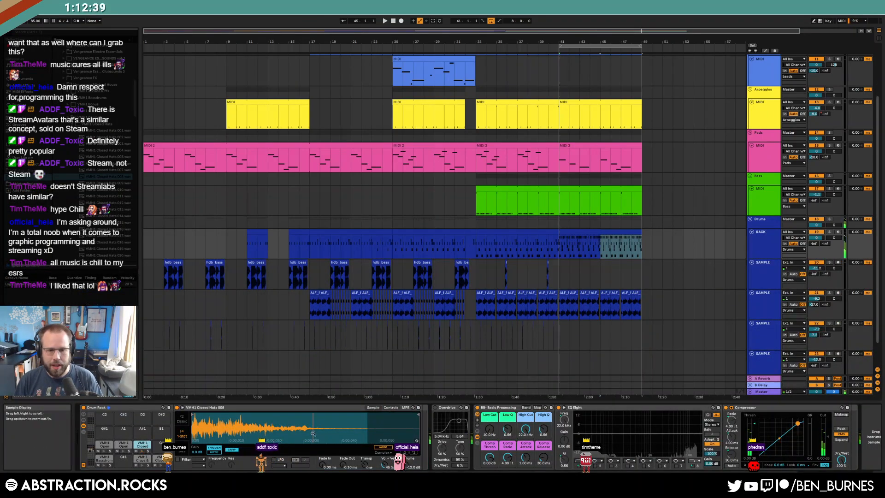
pyautogui.moveTo(418, 415); pyautogui.dragTo(296, 419)
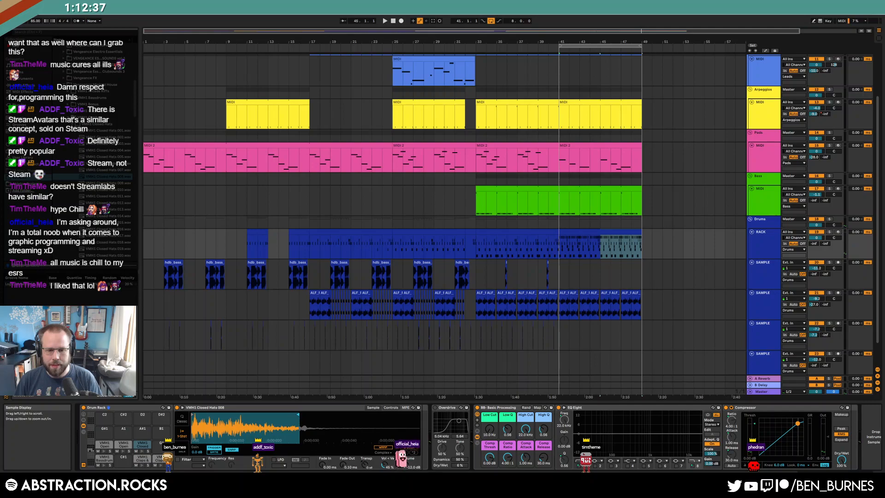
pyautogui.moveTo(343, 464); pyautogui.dragTo(342, 459)
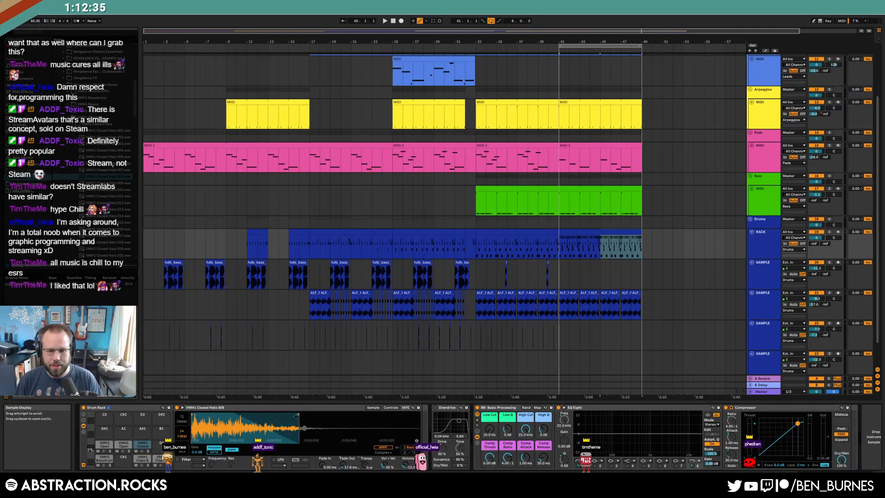
pyautogui.press('space')
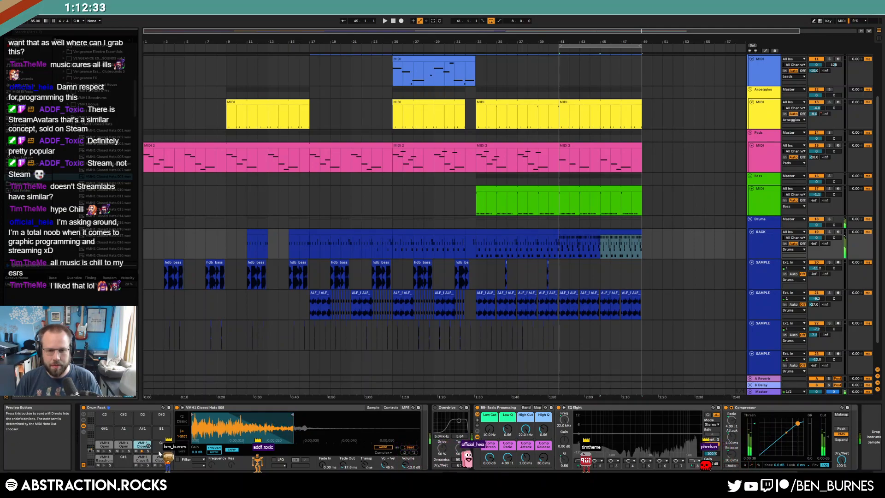
# - Nudge the late hits in the drum clip's second Claps & Snares lane earlier across all eight bars, aligning them with the first lane
pyautogui.doubleClick(585, 239)
pyautogui.click(324, 346)
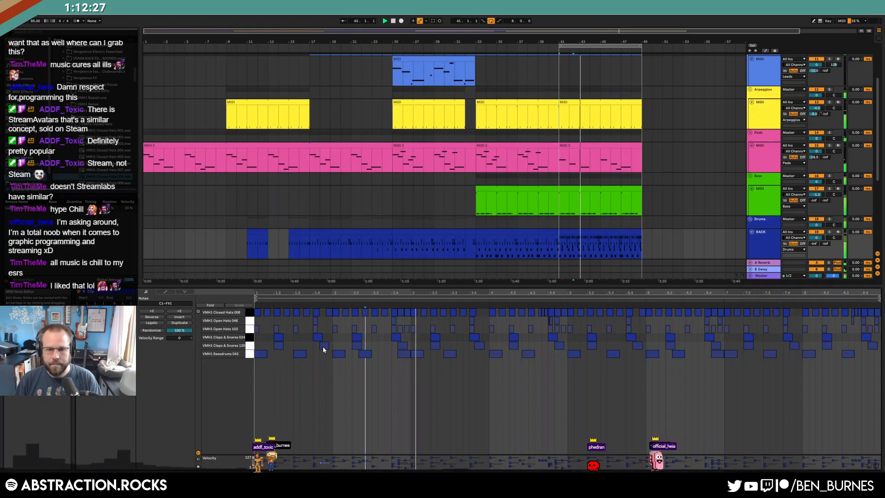
pyautogui.press('Left')
pyautogui.click(396, 347)
pyautogui.click(479, 347)
pyautogui.press('Left')
pyautogui.click(559, 347)
pyautogui.press('Left')
pyautogui.click(636, 348)
pyautogui.press('Left')
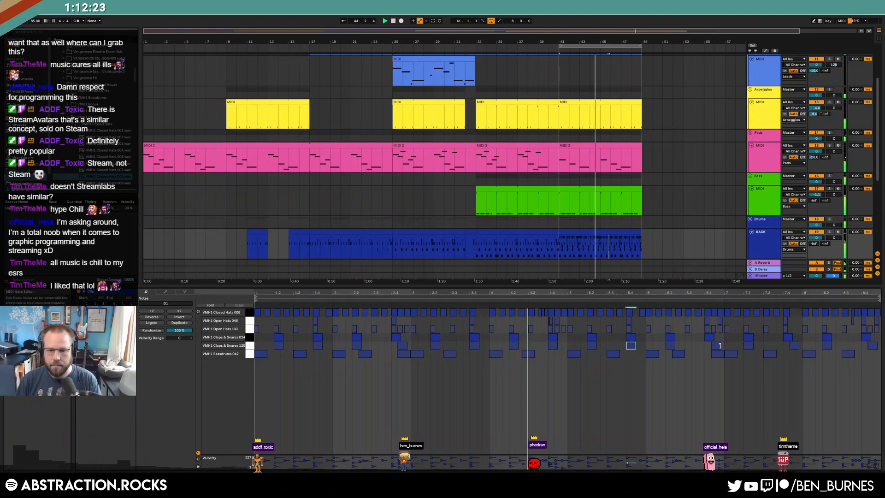
pyautogui.click(716, 348)
pyautogui.press('Left')
pyautogui.click(793, 346)
pyautogui.press('Left')
pyautogui.click(872, 346)
pyautogui.press('Left')
pyautogui.hotkey('shift', 'Tab')
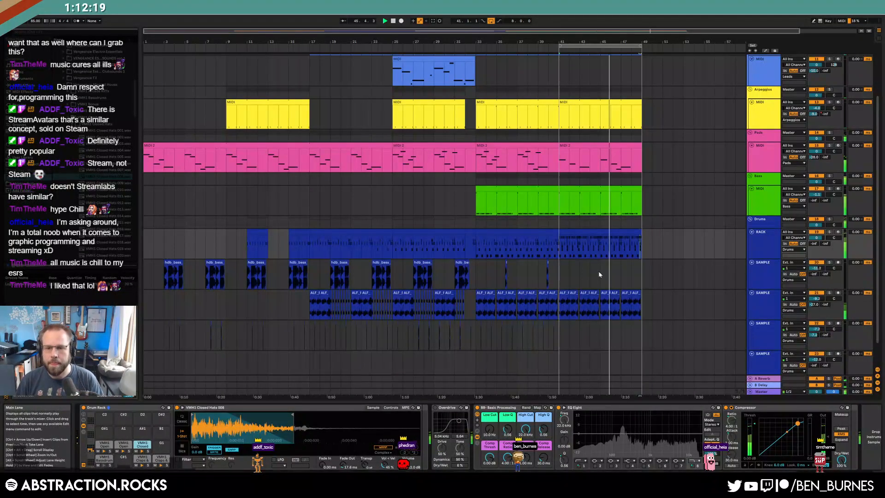
# - Duplicate the first sample track's hits from bars 33 to 41 into bars 41 to 49
pyautogui.moveTo(558, 277); pyautogui.dragTo(477, 272)
pyautogui.hotkey('ctrl', 'd')
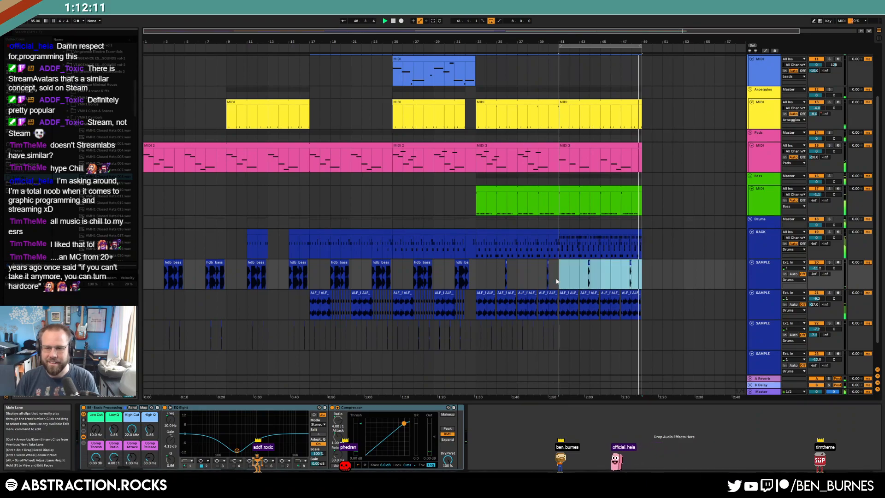
# - Flatten the bass track's Filter Freq automation from bars 41 to 49, and hide the automation lanes
pyautogui.click(574, 195)
pyautogui.press('a')
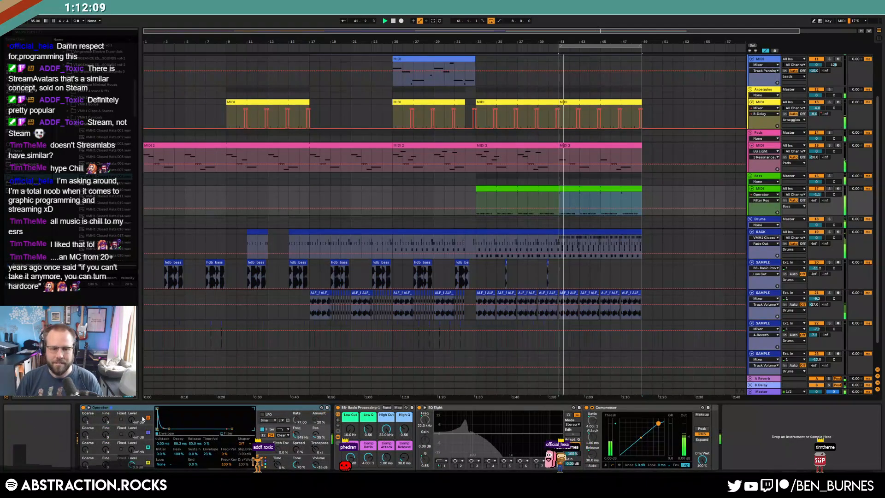
pyautogui.click(295, 435)
pyautogui.click(584, 202)
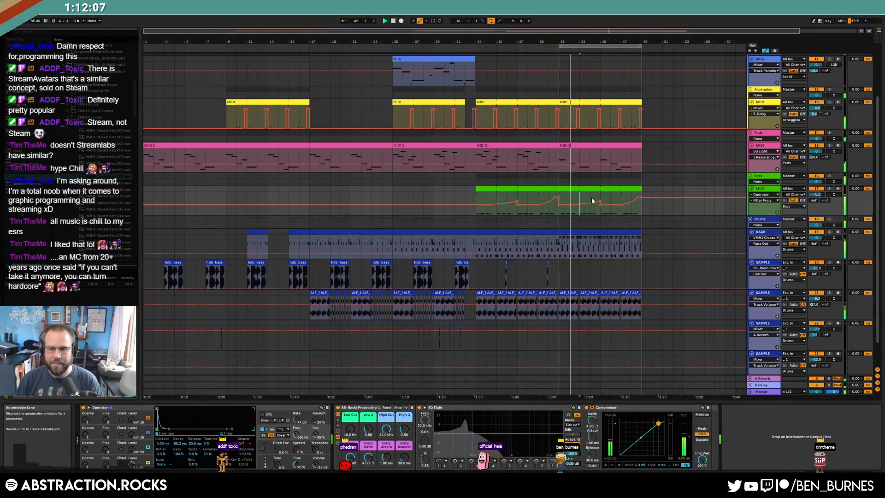
pyautogui.click(611, 197)
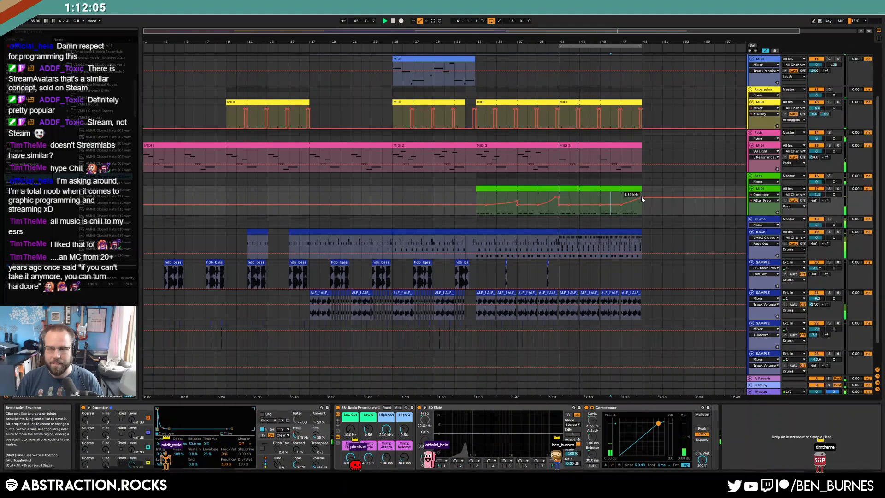
pyautogui.click(640, 197)
pyautogui.moveTo(636, 200); pyautogui.dragTo(570, 201)
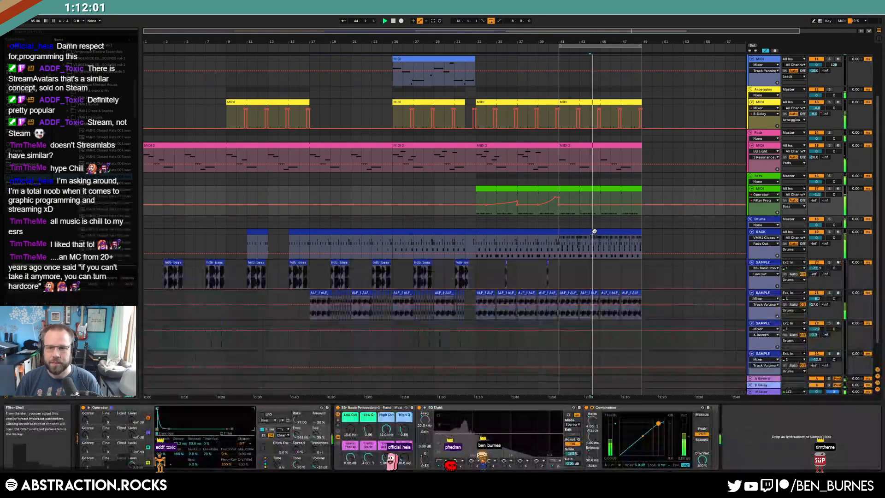
pyautogui.scroll(2, 599, 245)
pyautogui.scroll(2, 599, 245)
pyautogui.click(578, 95)
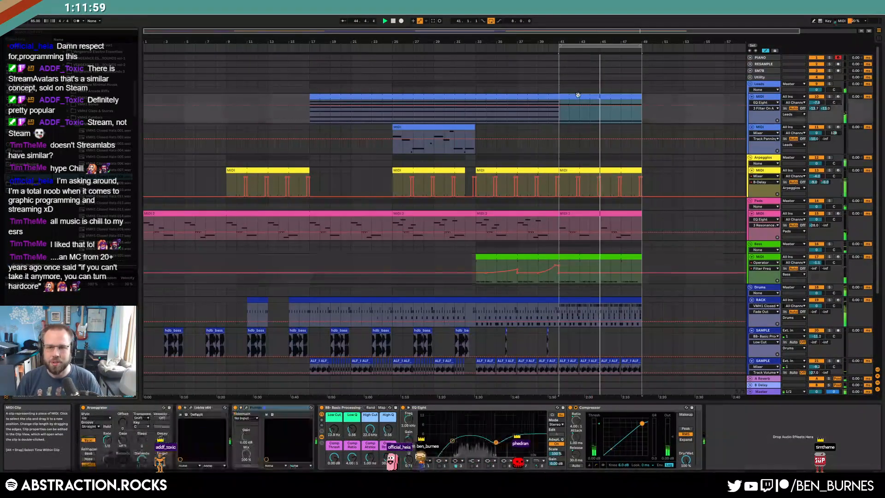
pyautogui.press('a')
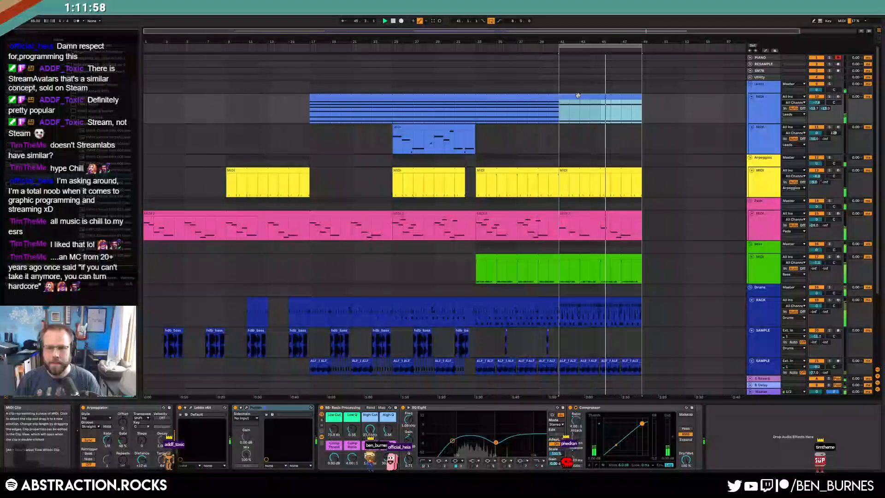
# - Add a MIDI track below the second lead track and load Kontakt on it
pyautogui.click(773, 144)
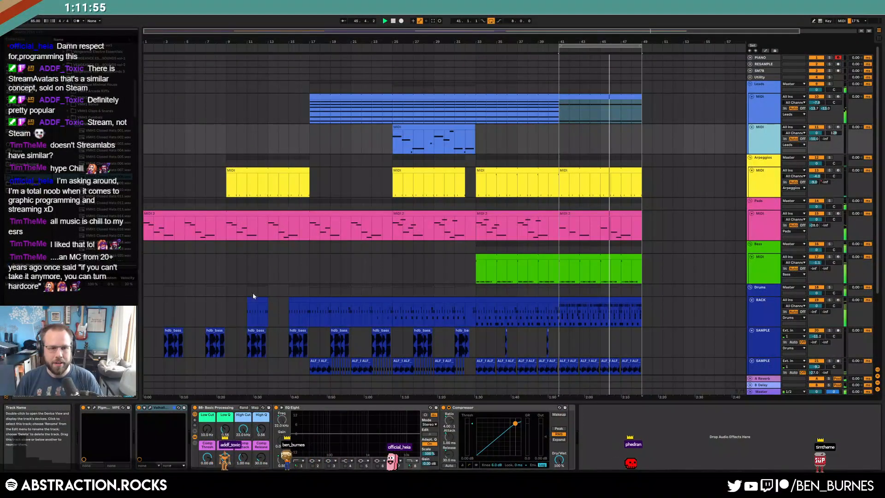
pyautogui.hotkey('ctrl', 'shift', 't')
pyautogui.click(19, 105)
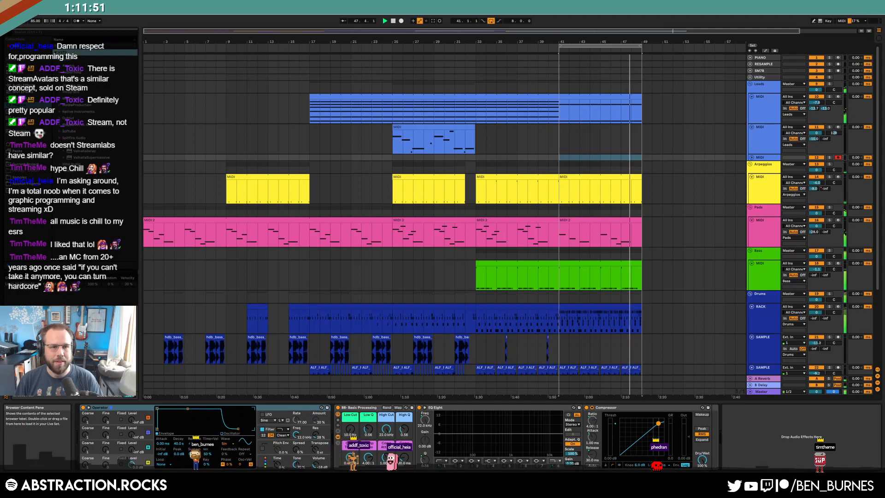
pyautogui.click(60, 112)
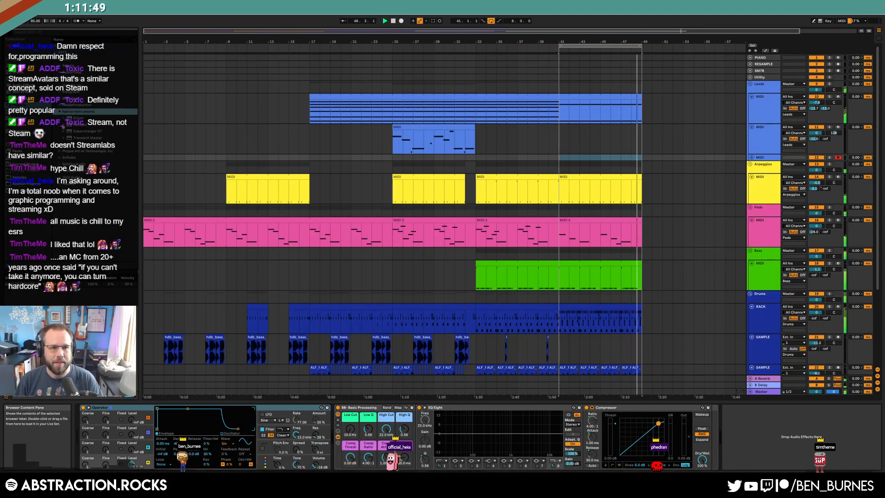
pyautogui.moveTo(72, 126); pyautogui.dragTo(70, 300)
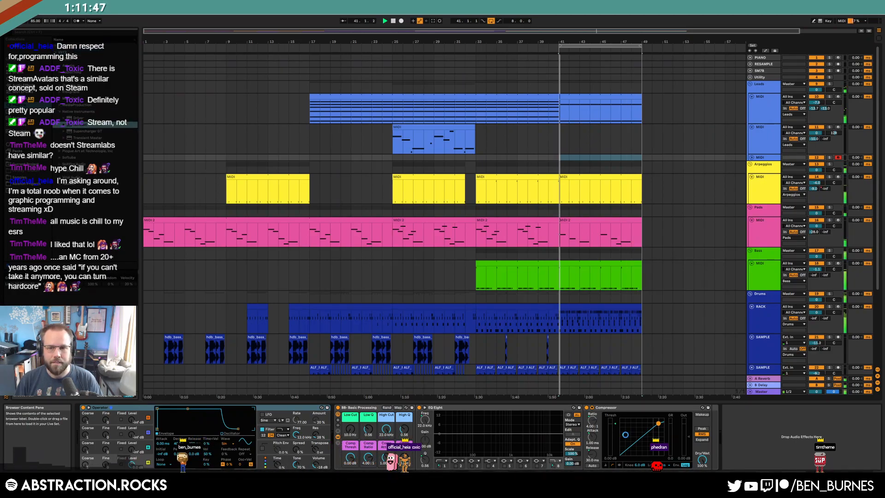
pyautogui.moveTo(397, 240); pyautogui.dragTo(395, 240)
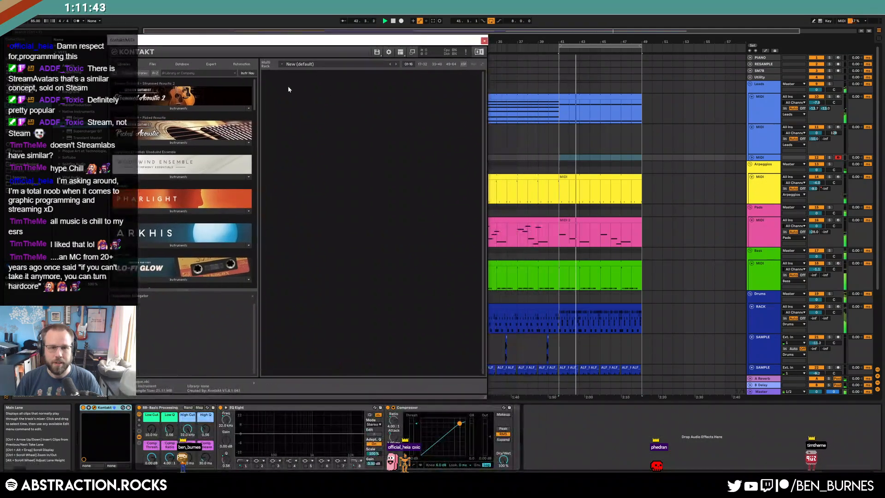
# - Load the Good Vibrato instrument from Kontakt's Vintage Keys library and close the plug-in window
pyautogui.moveTo(256, 94); pyautogui.dragTo(253, 176)
pyautogui.click(162, 144)
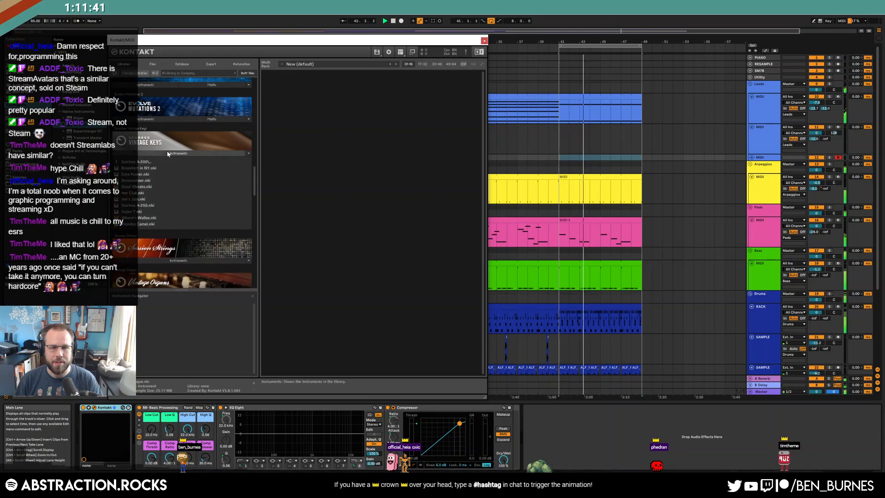
pyautogui.doubleClick(164, 186)
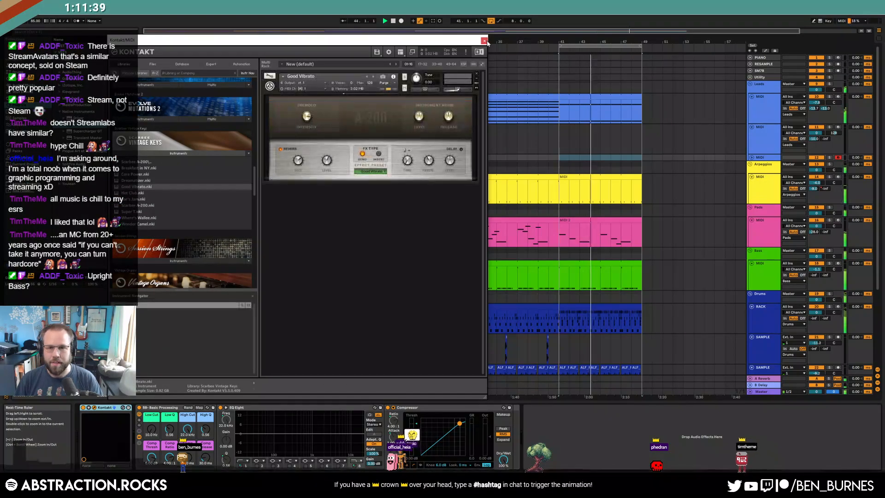
pyautogui.click(483, 41)
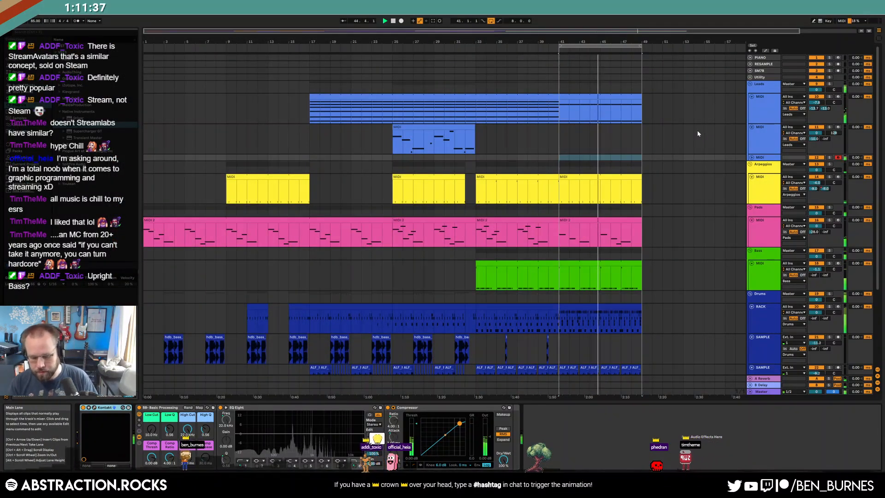
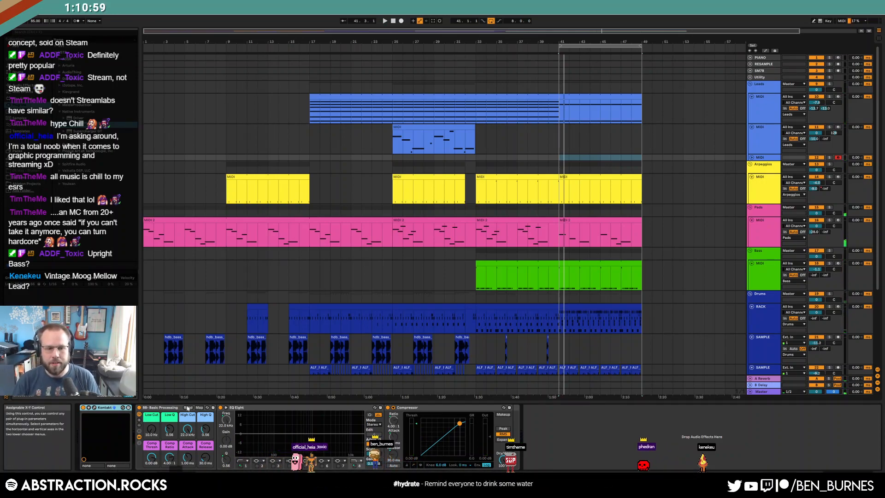
# - Unfold the new lead track, enable its compressor's Makeup, and set Comp Thresh to -10.7 dB
pyautogui.doubleClick(765, 158)
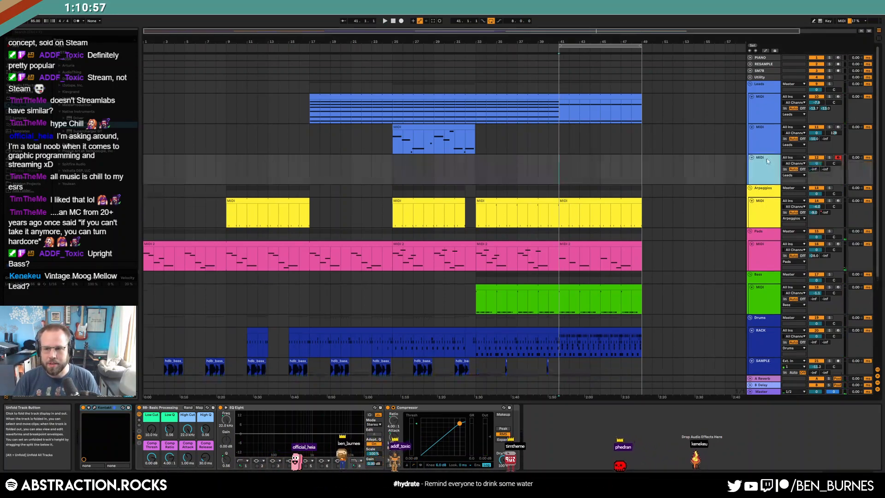
pyautogui.click(503, 414)
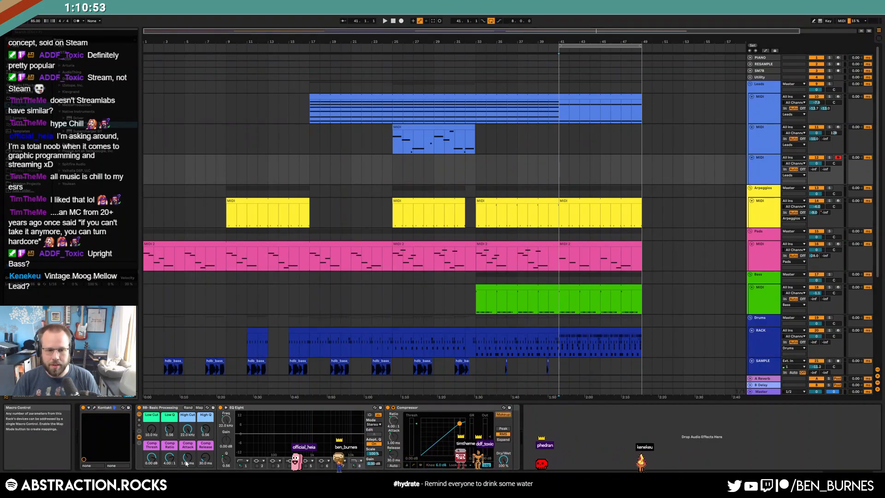
pyautogui.moveTo(151, 457); pyautogui.dragTo(151, 481)
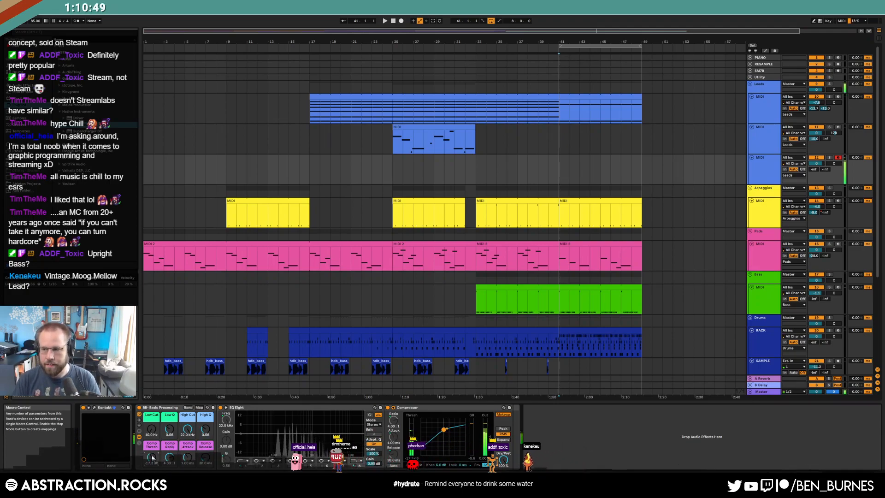
pyautogui.moveTo(152, 456); pyautogui.dragTo(153, 447)
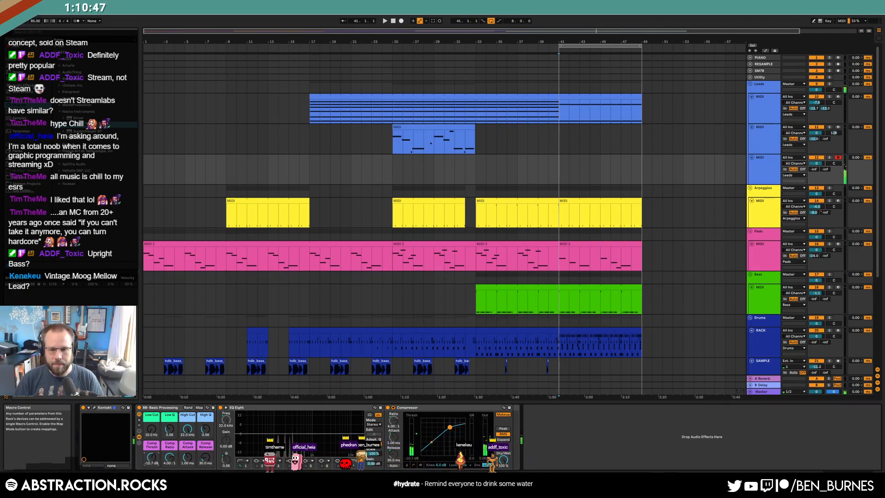
pyautogui.click(574, 102)
pyautogui.scroll(-1, 628, 144)
pyautogui.moveTo(601, 98); pyautogui.dragTo(678, 98)
pyautogui.hotkey('ctrl', 'z')
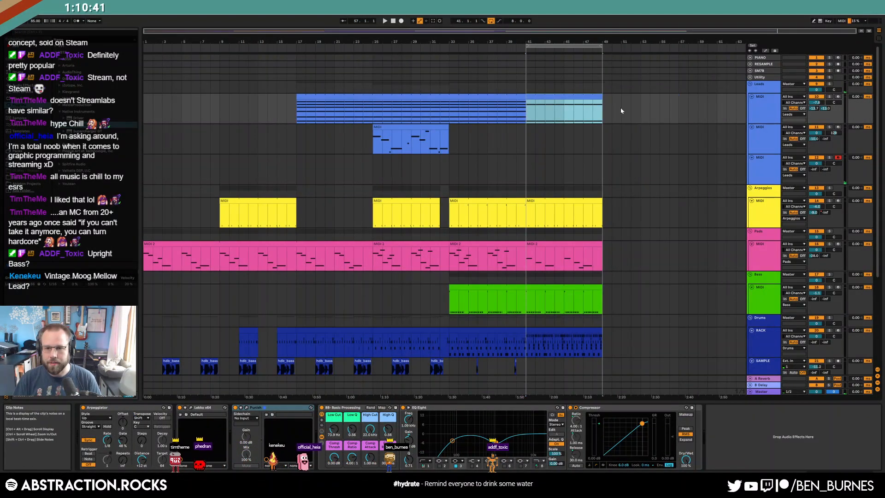
# - Record a MIDI part on the new Kontakt track from bar 41 to bar 49
pyautogui.click(527, 171)
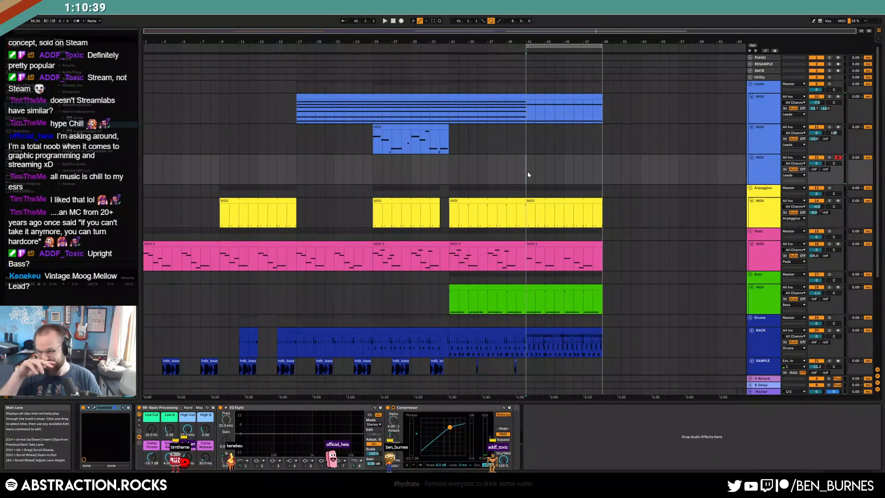
pyautogui.moveTo(528, 175); pyautogui.dragTo(607, 177)
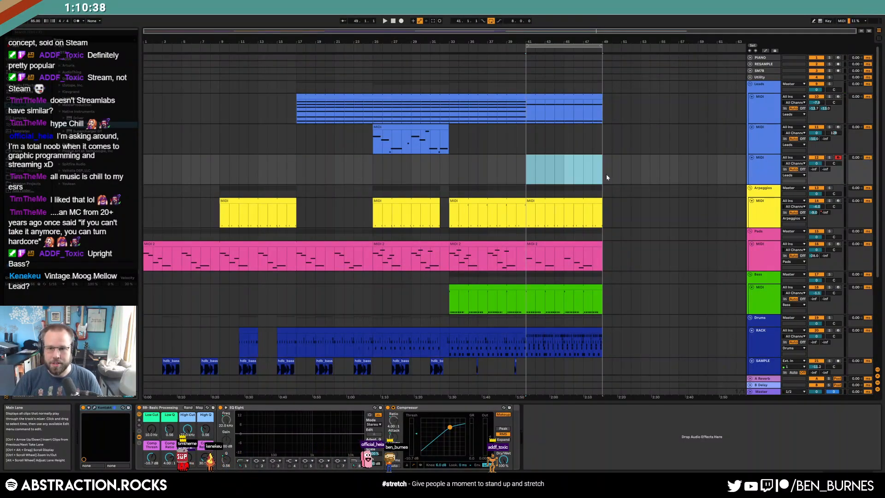
pyautogui.click(528, 174)
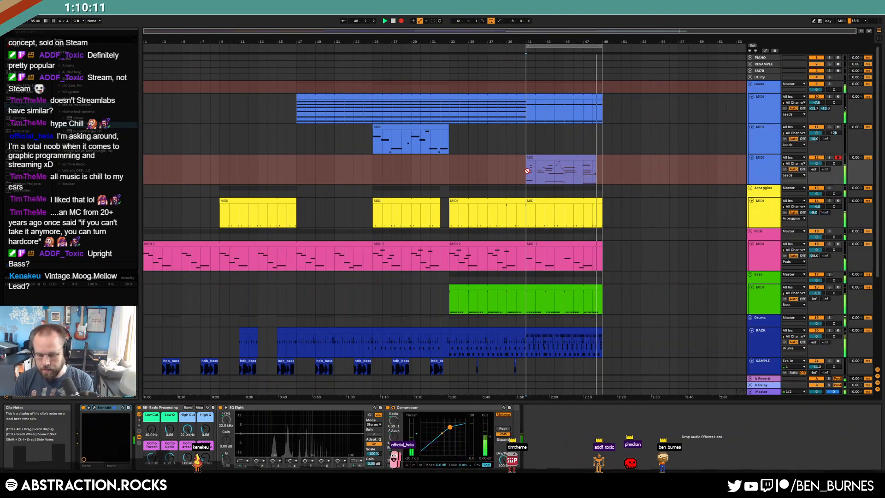
pyautogui.press('F9')
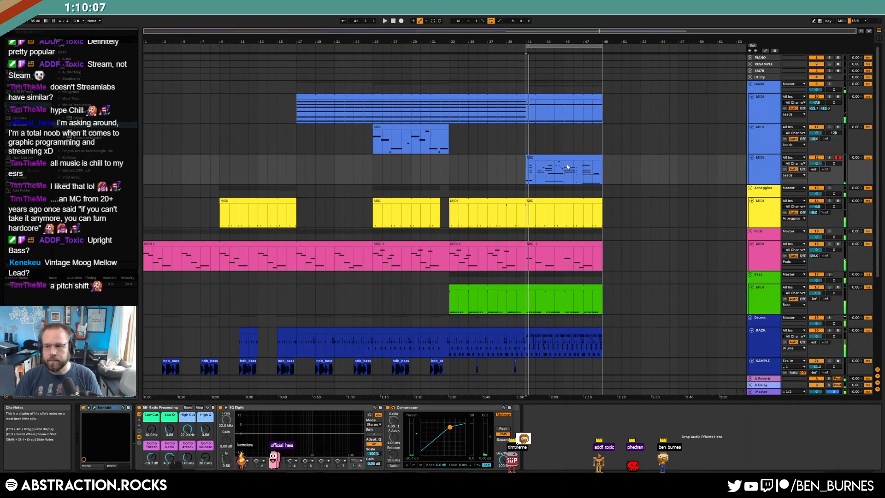
# - Open the recorded Kontakt clip's notes for editing and clear the note selection
pyautogui.click(601, 158)
pyautogui.doubleClick(592, 158)
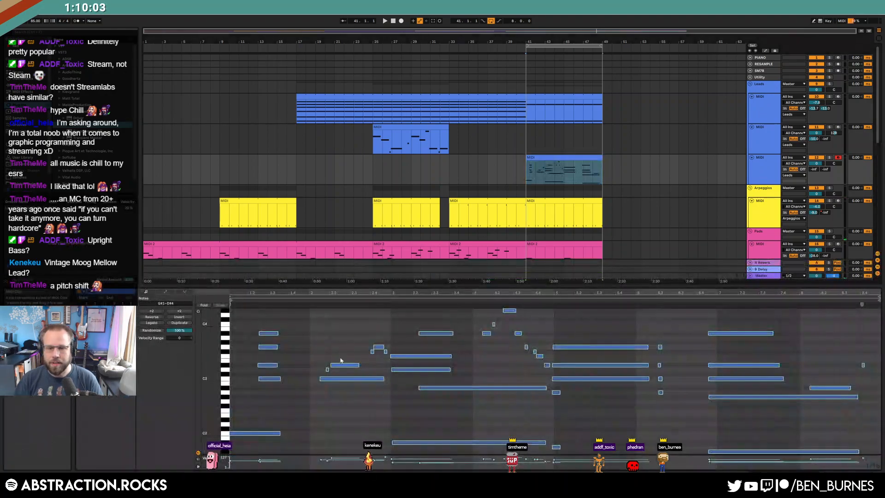
pyautogui.moveTo(255, 419); pyautogui.dragTo(259, 444)
pyautogui.click(748, 433)
pyautogui.click(620, 413)
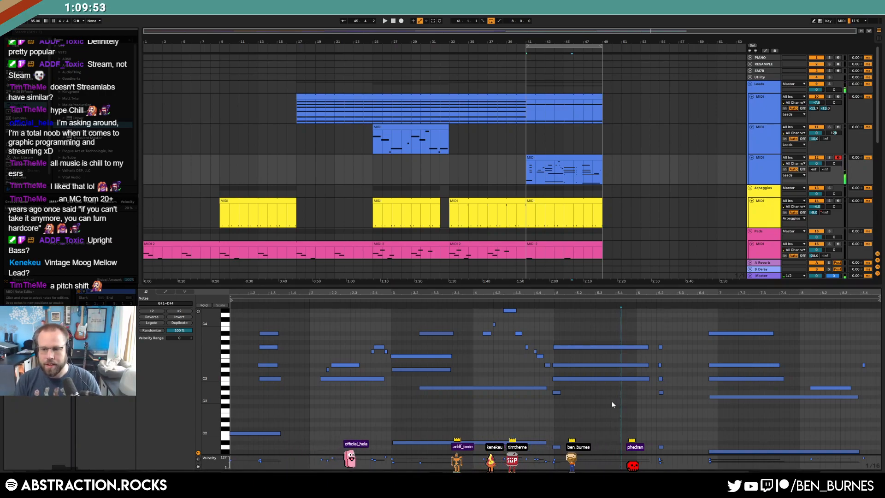
# - Align the recorded clip's opening C2 note with the clip start at bar 41 and play it back
pyautogui.click(252, 421)
pyautogui.click(253, 433)
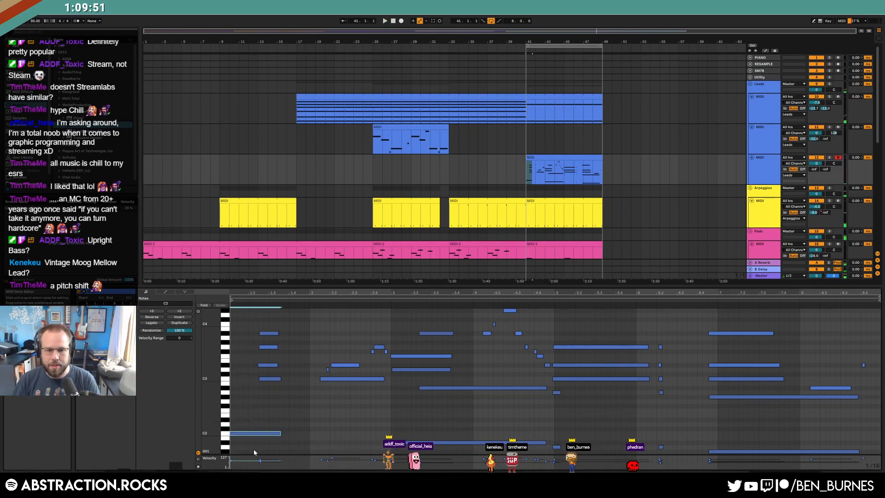
pyautogui.scroll(5, 528, 172)
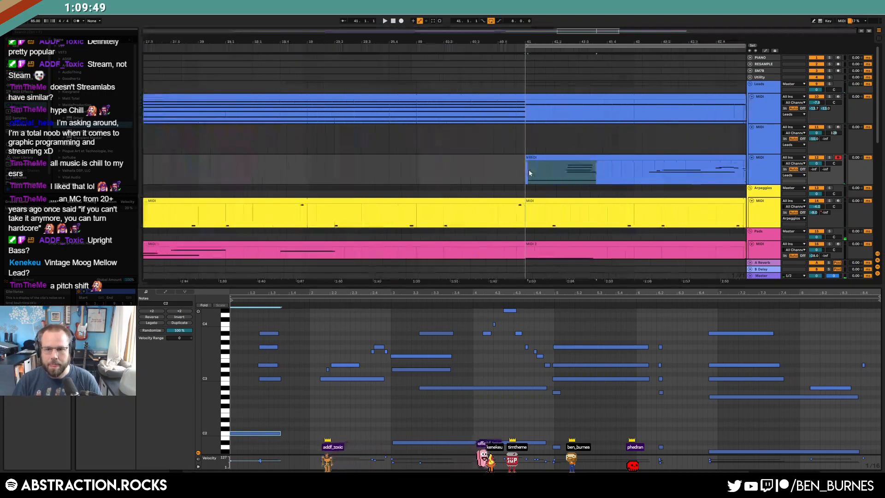
pyautogui.click(526, 157)
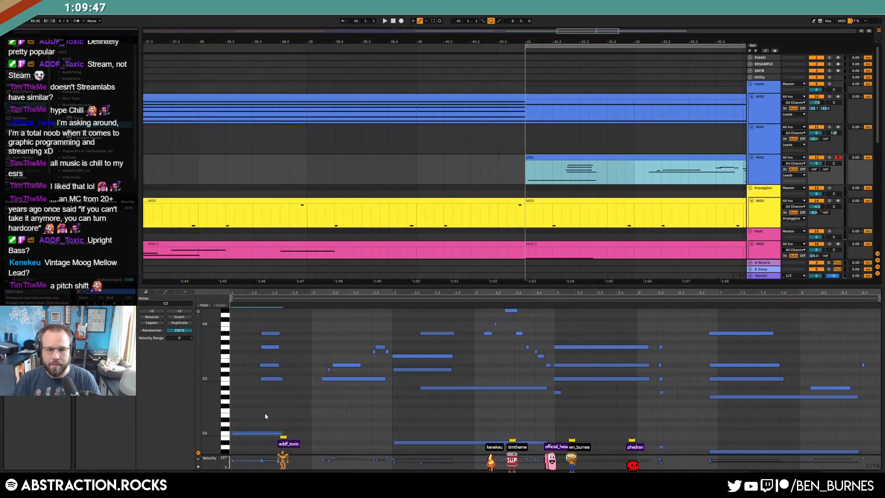
pyautogui.press('space')
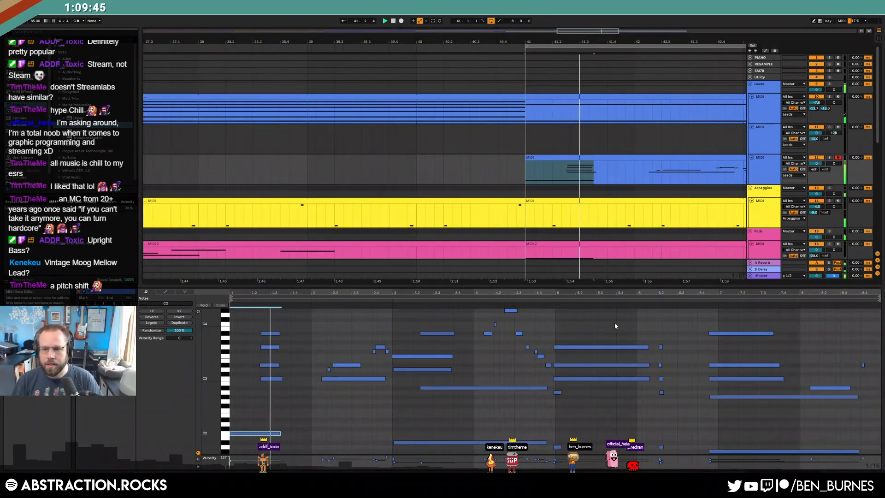
# - Select the brief G3 note near the end of the recorded clip's second bar and shorten it slightly
pyautogui.scroll(-2, 637, 192)
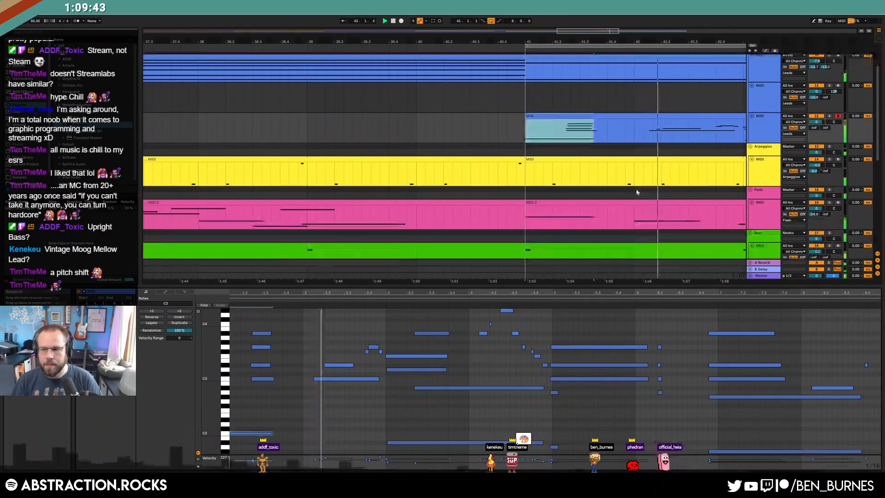
pyautogui.hotkey('shift', 'Tab')
pyautogui.doubleClick(659, 116)
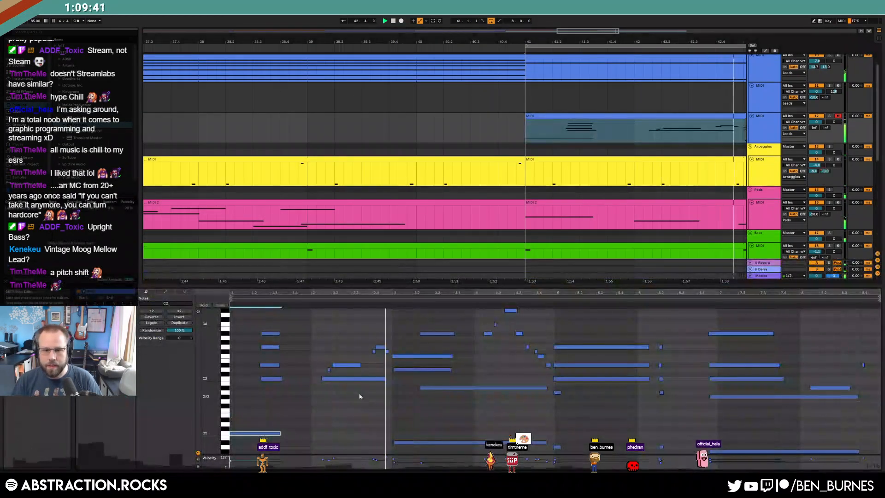
pyautogui.moveTo(218, 367); pyautogui.dragTo(215, 367)
pyautogui.moveTo(383, 355); pyautogui.dragTo(377, 356)
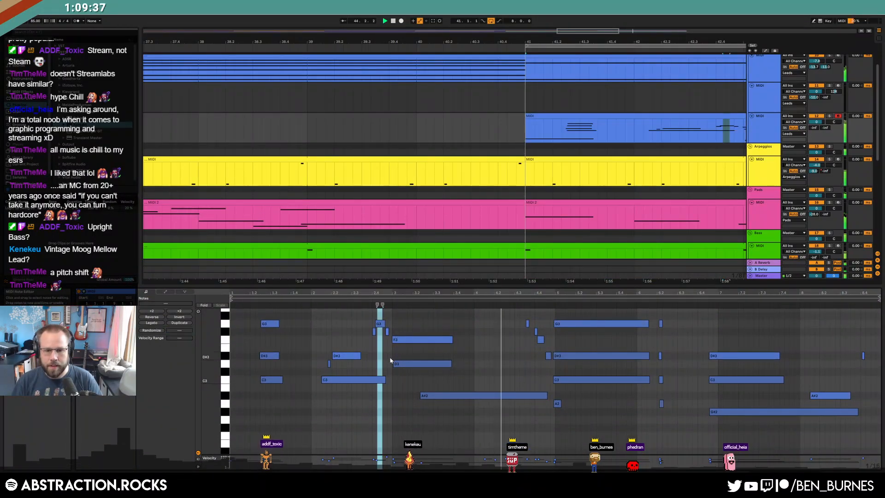
pyautogui.click(391, 362)
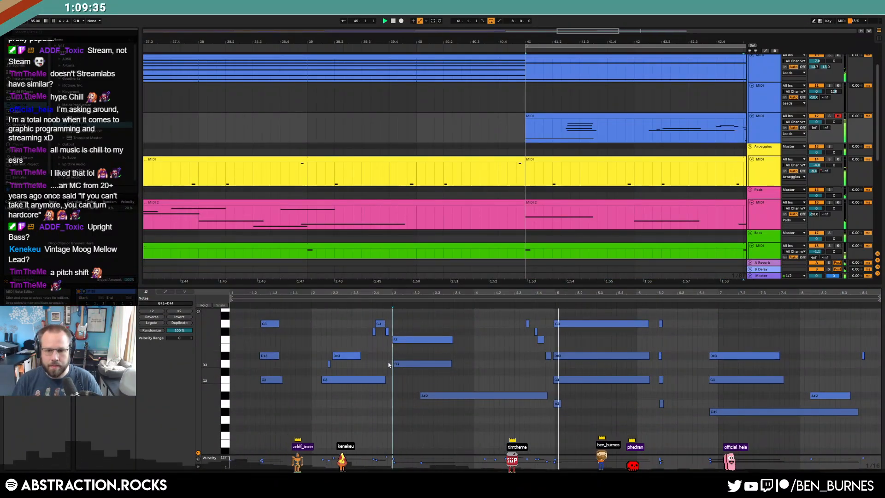
pyautogui.click(380, 324)
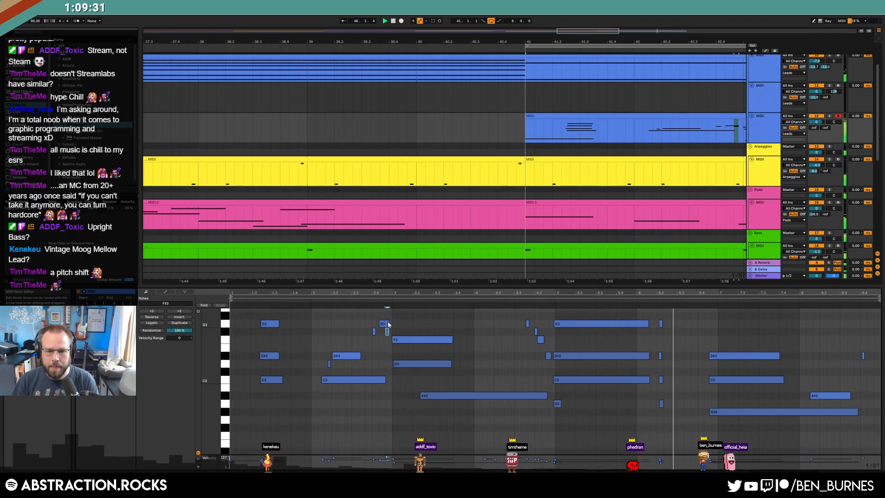
pyautogui.moveTo(387, 323); pyautogui.dragTo(385, 323)
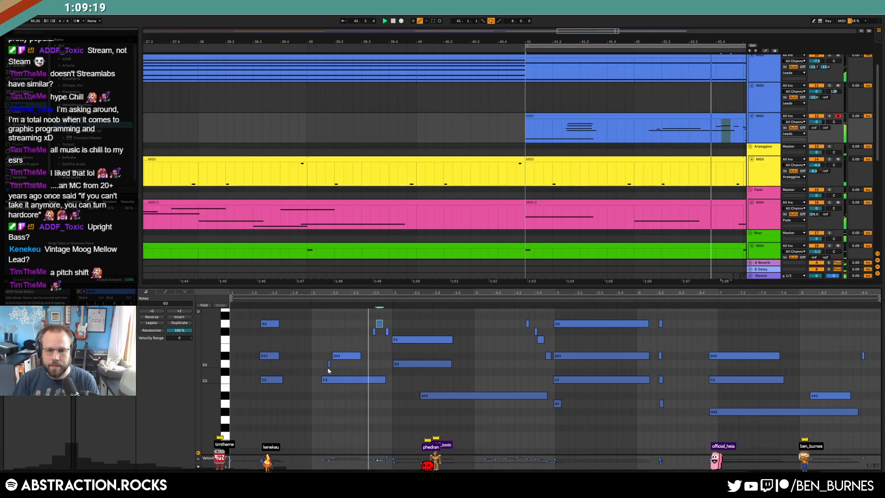
# - Shift the C3 note and the short D3 note in the clip's second bar slightly earlier, towards the bar's start
pyautogui.moveTo(335, 382); pyautogui.dragTo(326, 364)
pyautogui.click(346, 359)
pyautogui.click(401, 381)
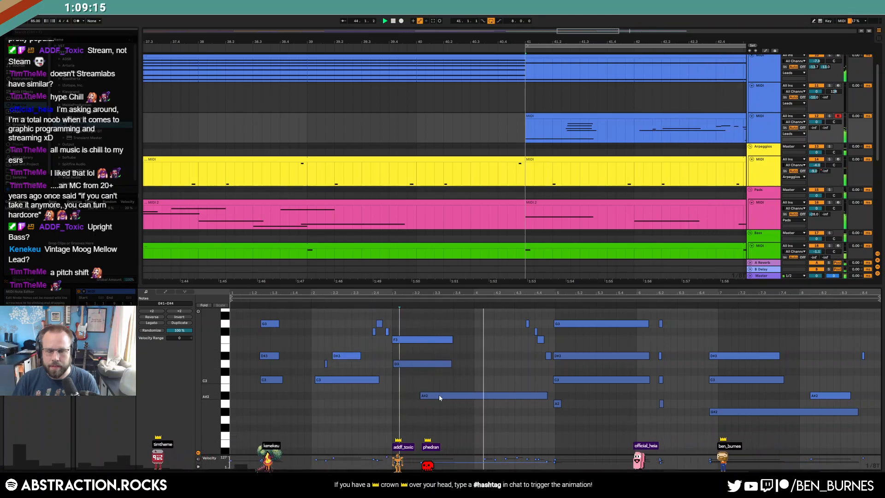
pyautogui.click(522, 371)
# - Stop playback and set the velocity of the C3 note in the long chord of the clip's fifth bar to 77
pyautogui.moveTo(674, 292); pyautogui.dragTo(664, 298)
pyautogui.moveTo(209, 368); pyautogui.dragTo(199, 351)
pyautogui.press('space')
pyautogui.click(565, 357)
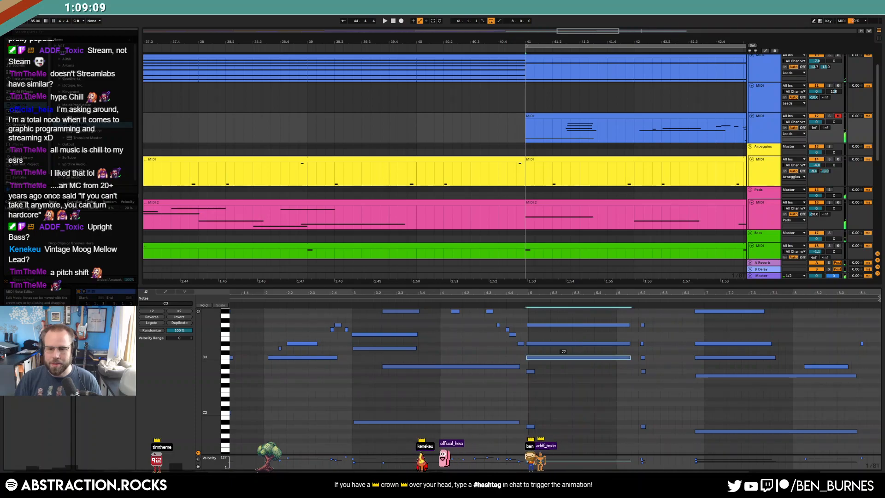
pyautogui.click(530, 371)
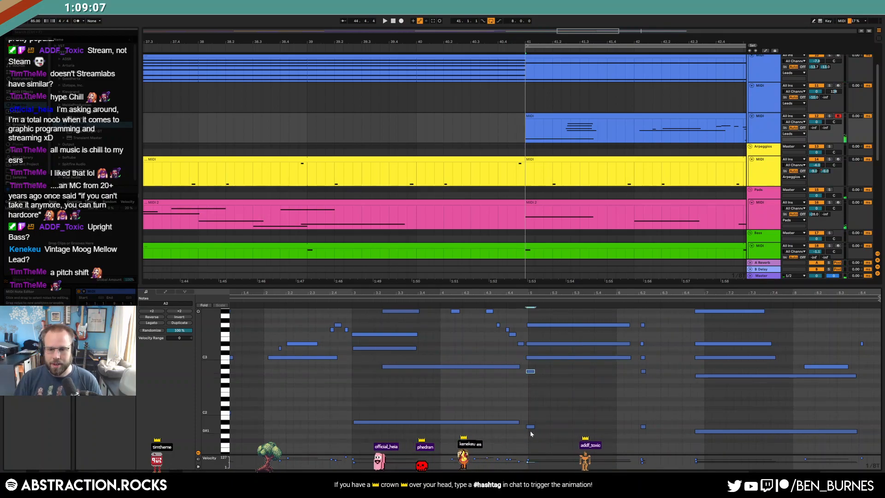
pyautogui.click(560, 425)
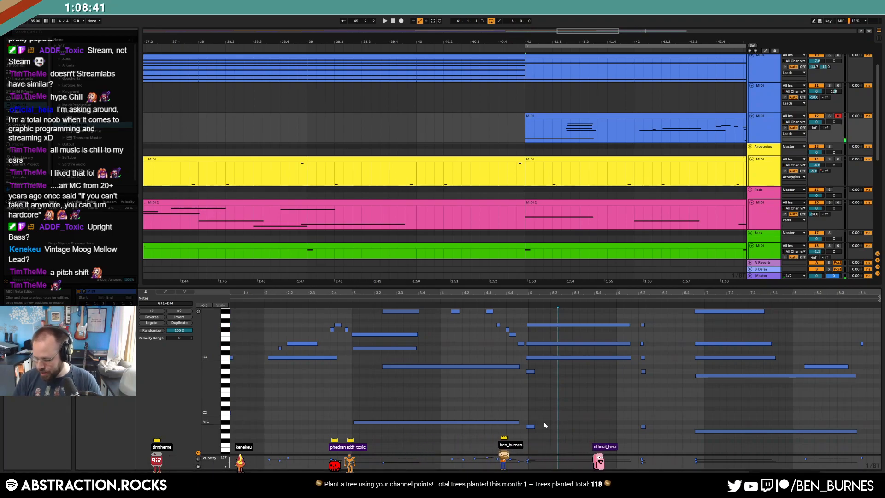
pyautogui.moveTo(589, 338); pyautogui.dragTo(588, 357)
pyautogui.click(594, 382)
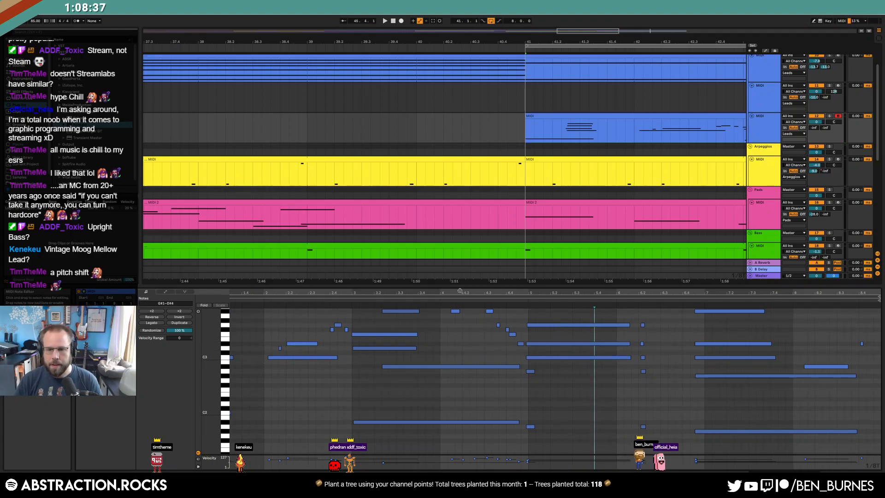
# - Select the short chord in the clip's sixth bar, then play back and nudge the second bar's C3 note slightly later
pyautogui.moveTo(208, 351); pyautogui.dragTo(191, 354)
pyautogui.scroll(3, 622, 396)
pyautogui.moveTo(642, 351); pyautogui.dragTo(650, 426)
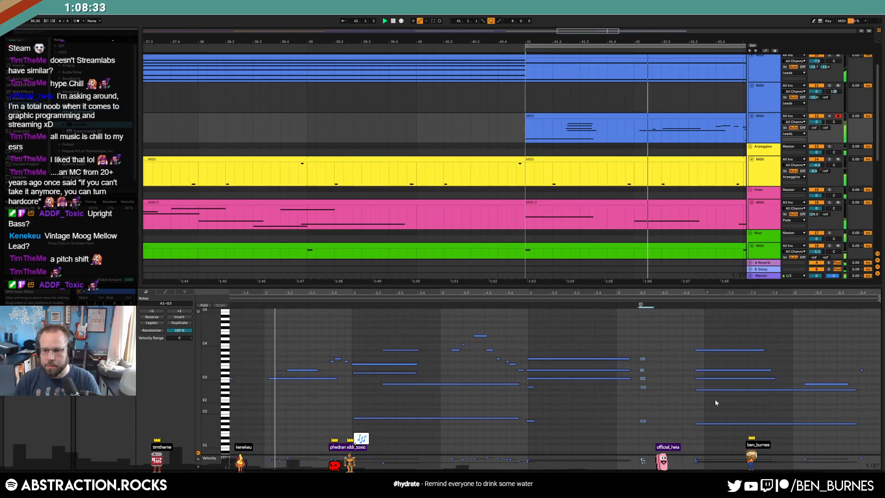
pyautogui.click(275, 378)
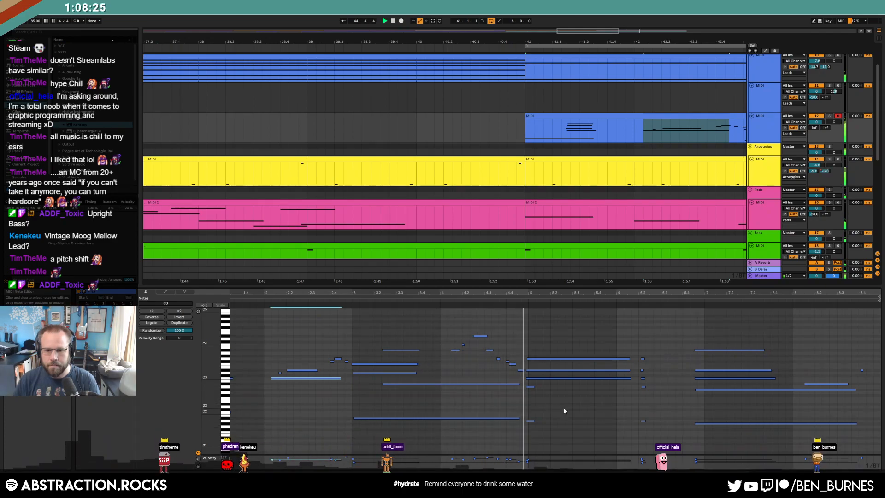
# - Adjust the velocity of the D#3 note in the fifth bar's long chord to 87
pyautogui.moveTo(568, 361); pyautogui.dragTo(572, 384)
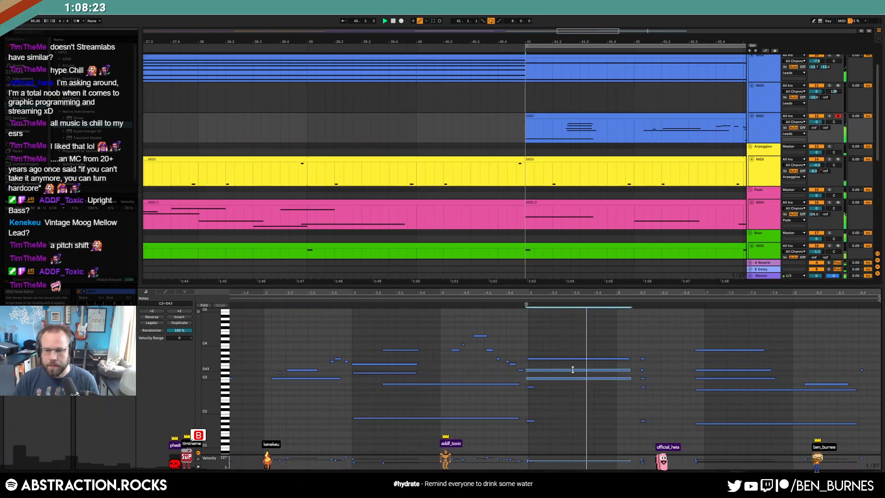
pyautogui.click(595, 407)
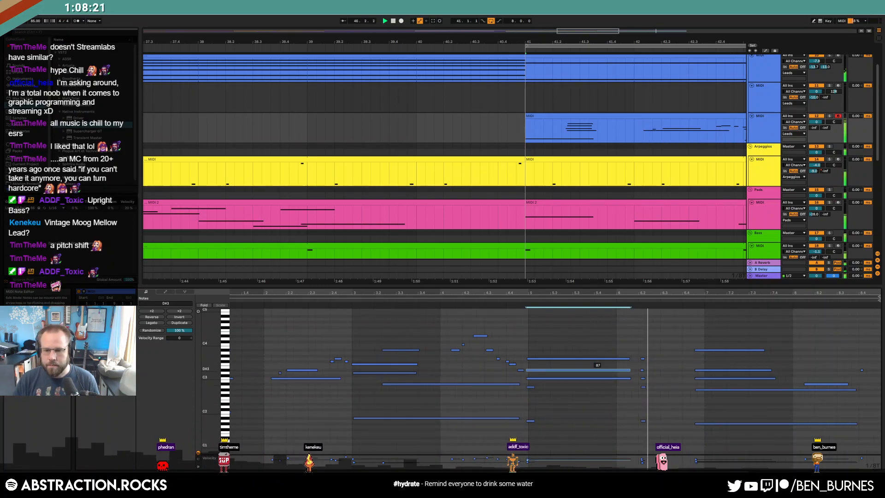
# - Quantize the short chord stab and the last two upper notes in the lead clip starting at bar 41
pyautogui.click(622, 416)
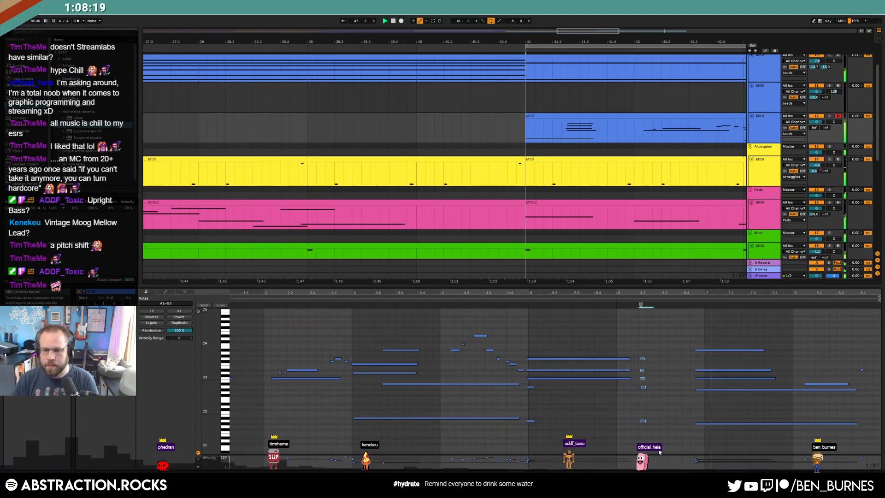
pyautogui.click(814, 386)
pyautogui.click(826, 385)
pyautogui.hotkey('ctrl', 'u')
pyautogui.click(862, 370)
pyautogui.hotkey('ctrl', 'u')
# - Nudge the held note near the end of the lead clip slightly earlier and stop playback
pyautogui.moveTo(612, 30); pyautogui.dragTo(636, 27)
pyautogui.click(821, 379)
pyautogui.click(828, 385)
pyautogui.press('Left')
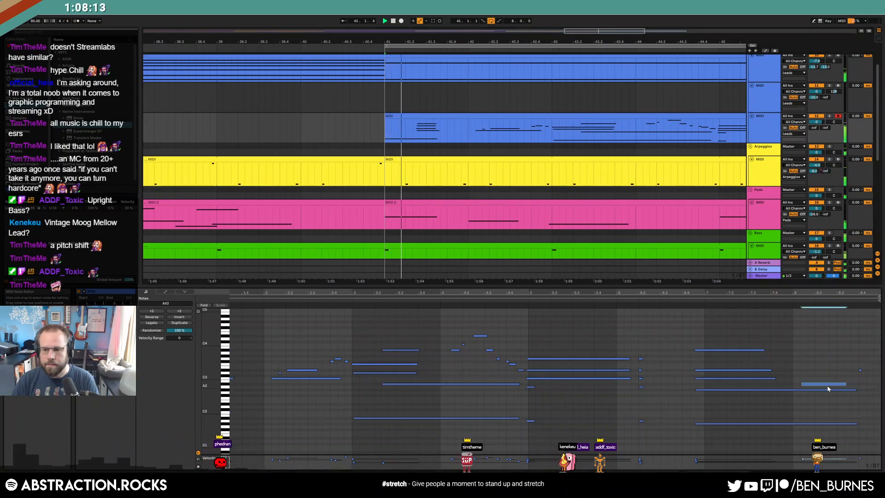
pyautogui.click(812, 357)
pyautogui.press('space')
# - Extend the uppermost Leads clip and the last Arpeggios clip from bar 49 to bar 57
pyautogui.moveTo(616, 32); pyautogui.dragTo(659, 24)
pyautogui.press('w')
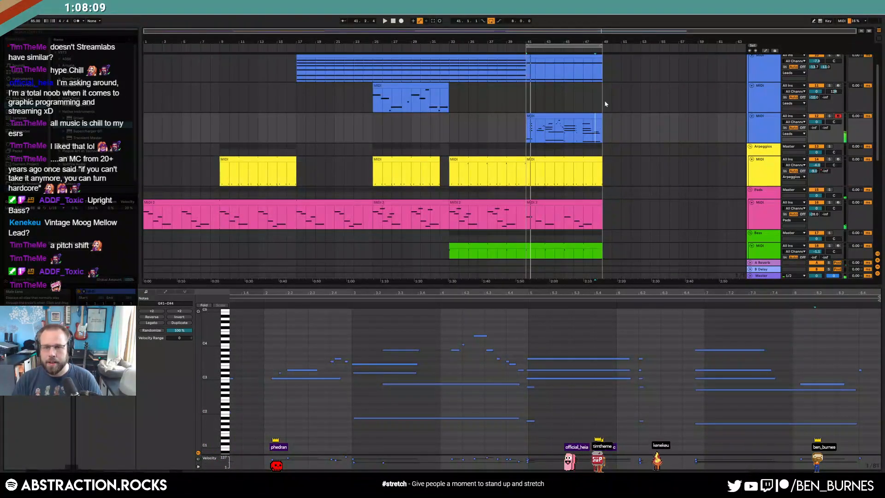
pyautogui.scroll(2, 595, 97)
pyautogui.moveTo(601, 80); pyautogui.dragTo(676, 91)
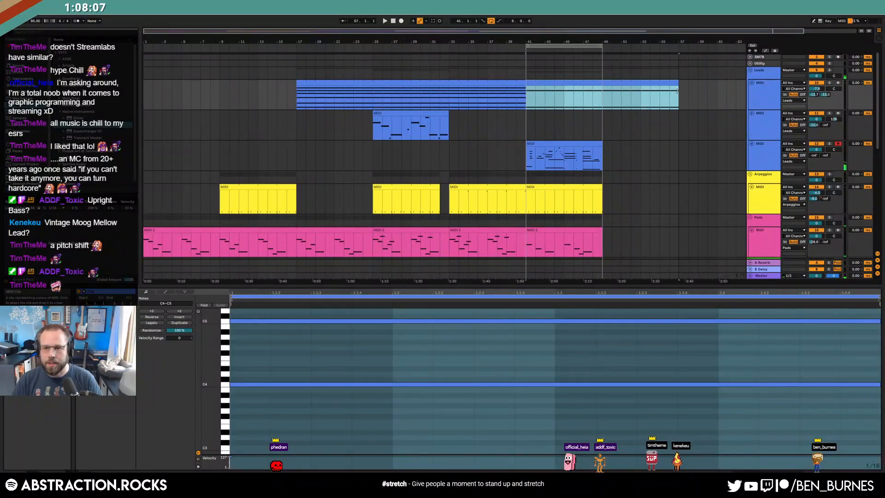
pyautogui.hscroll(3, 684, 65)
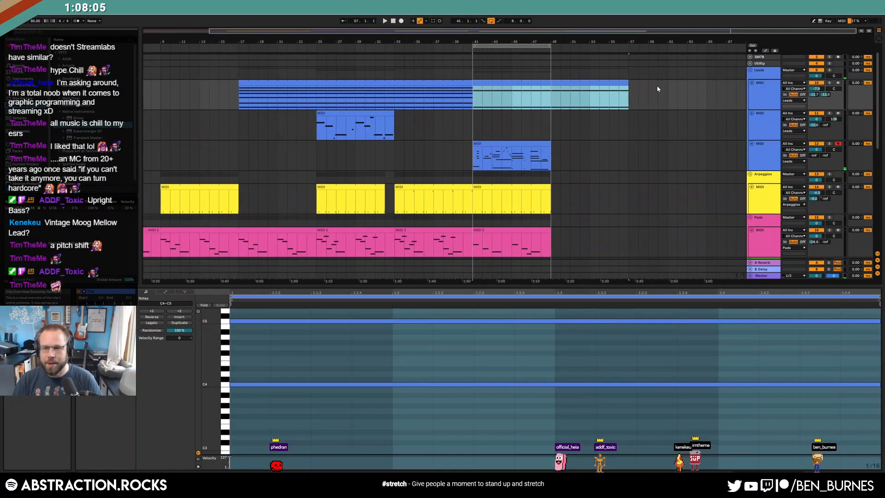
pyautogui.click(539, 185)
pyautogui.moveTo(621, 194); pyautogui.dragTo(632, 198)
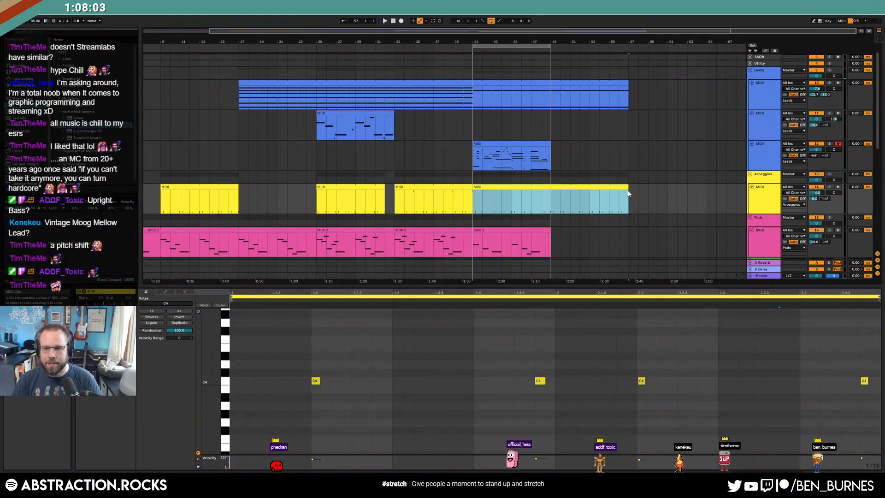
# - Duplicate the last Pads clip into bars 49 to 57 and extend the Bass clip to bar 57
pyautogui.click(545, 144)
pyautogui.scroll(-3, 613, 250)
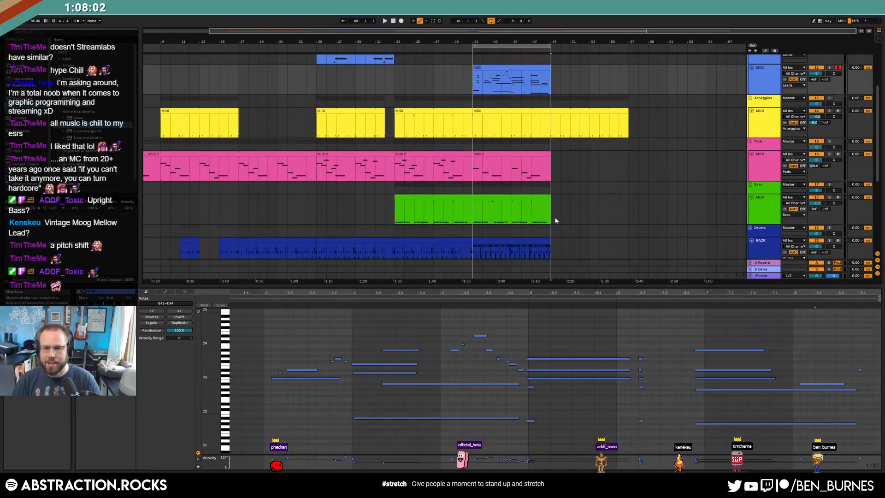
pyautogui.click(493, 153)
pyautogui.hotkey('ctrl', 'd')
pyautogui.moveTo(551, 205); pyautogui.dragTo(627, 211)
# - Extend the drum RACK clip to bar 57 and duplicate the percussion loop samples across bars 49 to 57
pyautogui.scroll(-3, 549, 186)
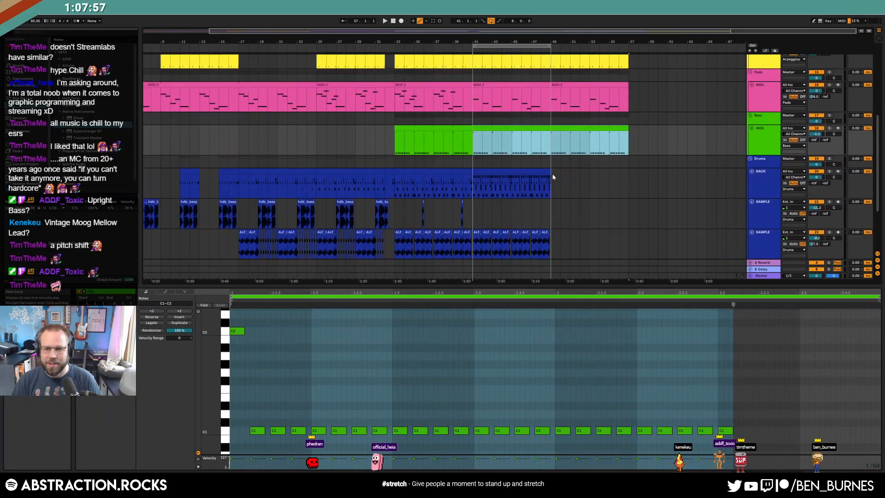
pyautogui.click(549, 177)
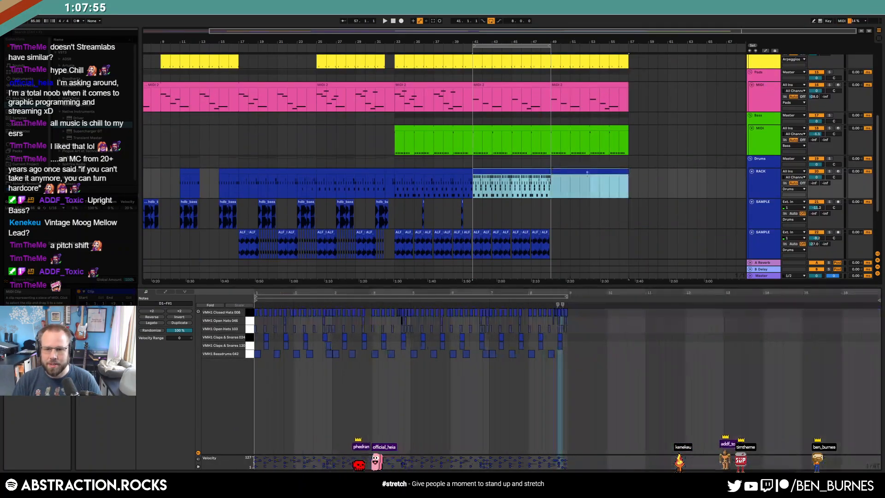
pyautogui.hotkey('ctrl', 'd')
pyautogui.scroll(-2, 576, 246)
pyautogui.scroll(-1, 575, 246)
# - Duplicate the third SAMPLE track's hits from bars 33 to 41 twice, filling the track up to bar 57
pyautogui.moveTo(550, 184); pyautogui.dragTo(397, 210)
pyautogui.hotkey('ctrl', 'd')
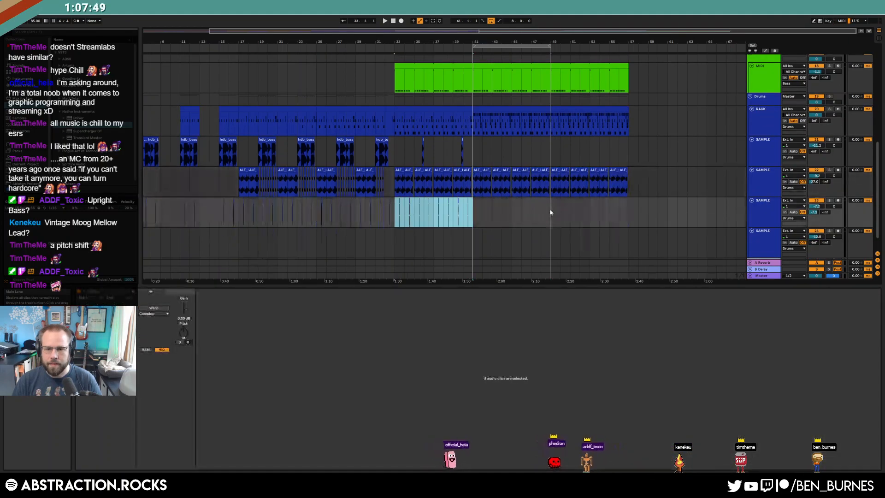
pyautogui.hotkey('ctrl', 'd')
pyautogui.hotkey('ctrl', 'd')
# - Select the empty last SAMPLE track, search the browser for clave sounds and open the folder of clave samples
pyautogui.scroll(-1, 749, 230)
pyautogui.click(759, 227)
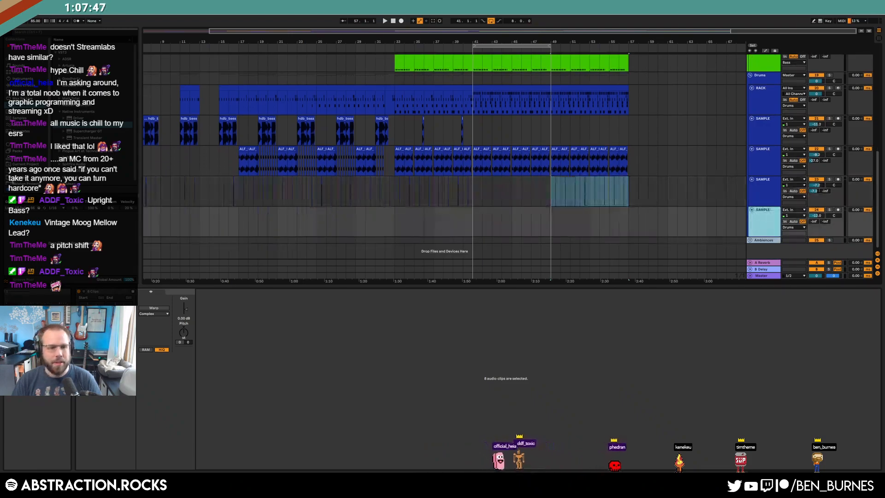
pyautogui.hotkey('shift', 'Tab')
pyautogui.click(47, 33)
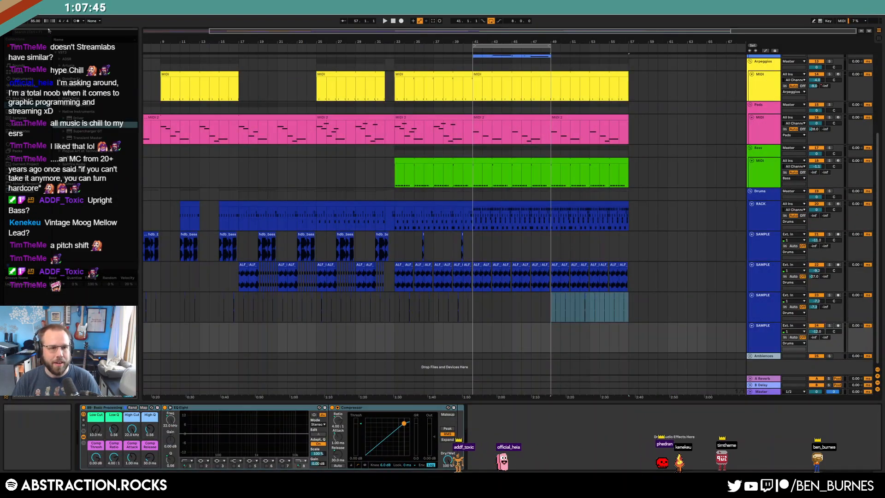
pyautogui.write('clas')
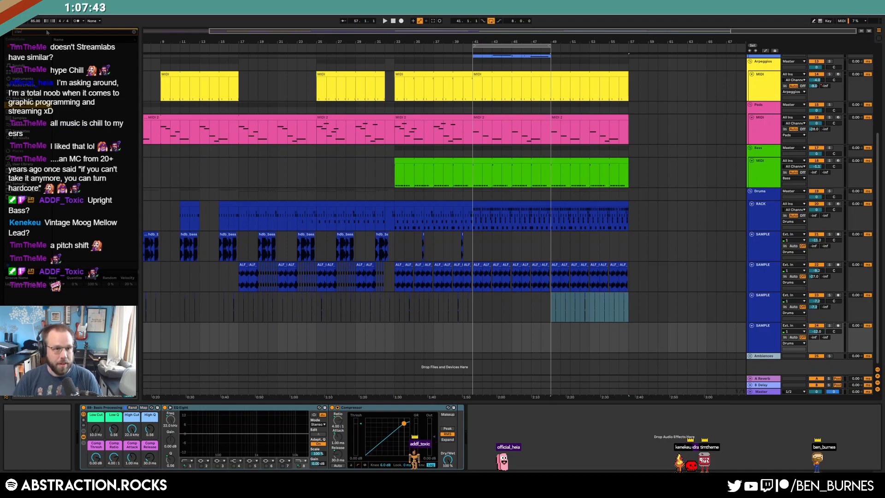
pyautogui.click(28, 137)
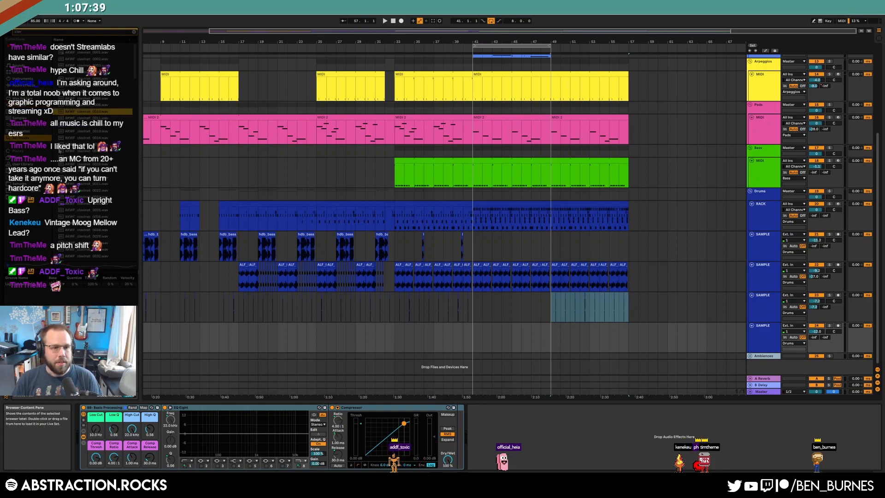
pyautogui.click(26, 183)
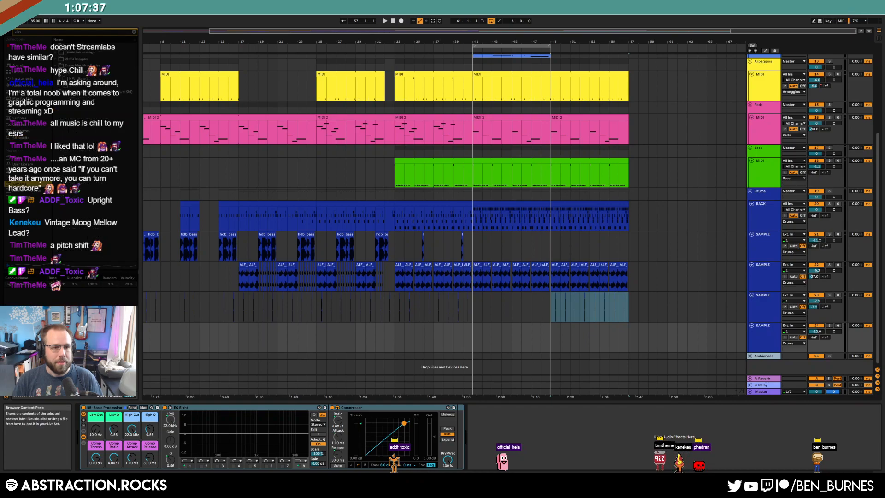
pyautogui.click(63, 65)
pyautogui.click(105, 145)
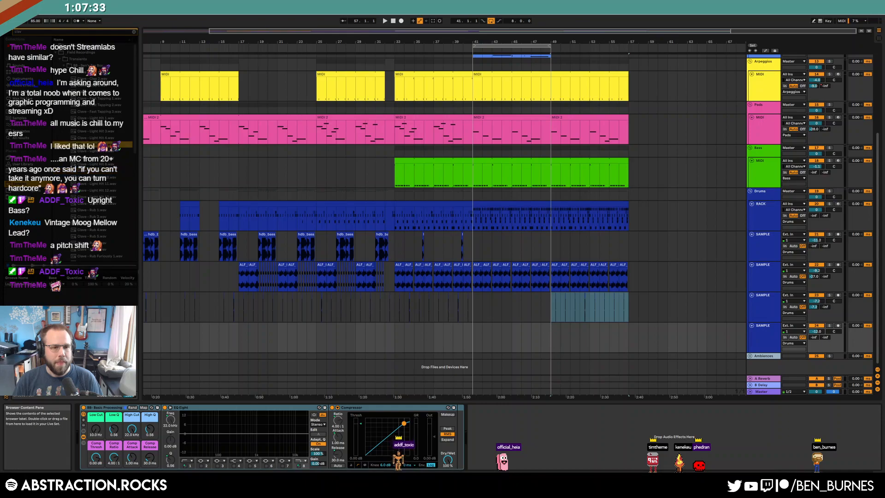
# - Audition the clave samples and place a Clave - Strike sample on the last SAMPLE track at bar 50
pyautogui.click(110, 92)
pyautogui.click(104, 231)
pyautogui.scroll(-4, 104, 230)
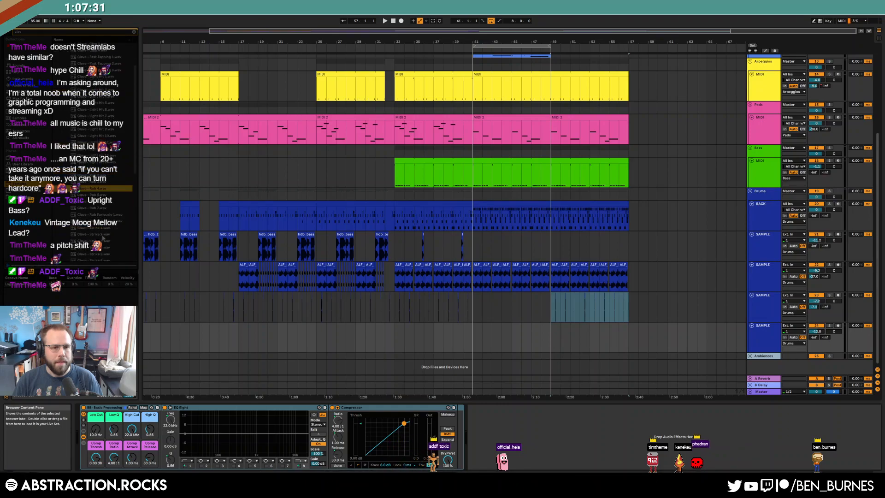
pyautogui.click(105, 229)
pyautogui.scroll(-2, 106, 227)
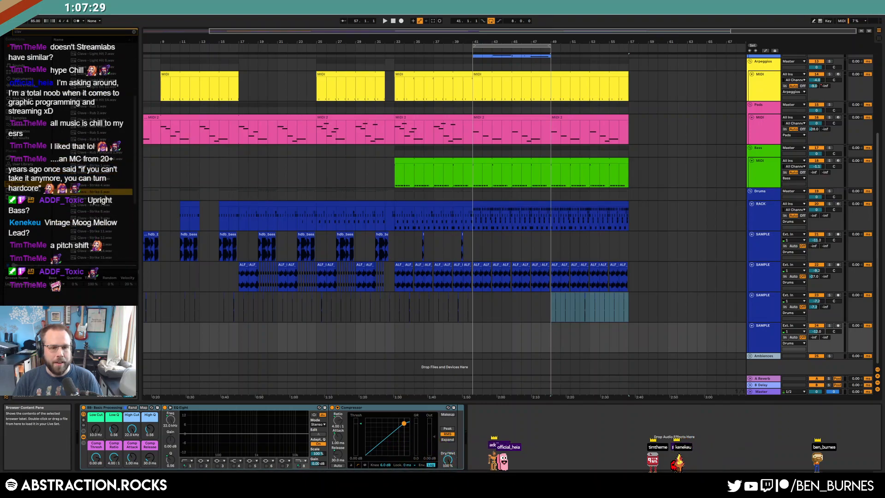
pyautogui.moveTo(105, 193); pyautogui.dragTo(562, 333)
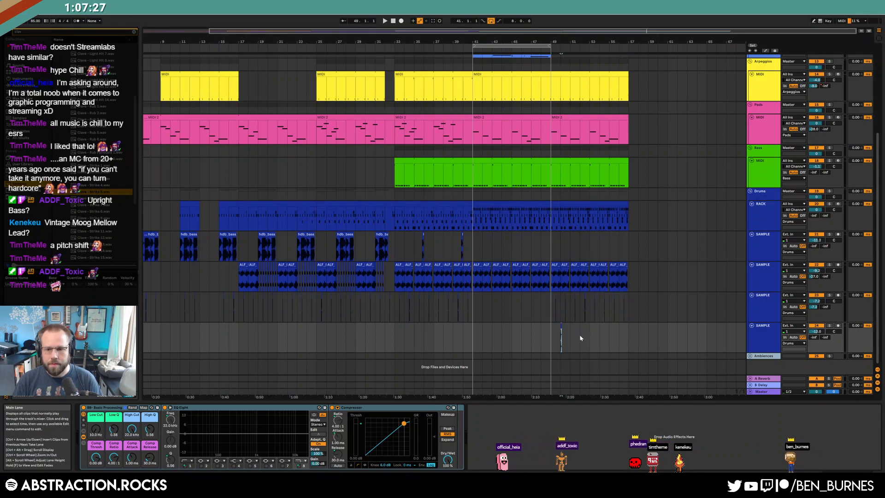
# - Move the clave hit to beat 3 of bar 50 and raise its track's reverb send
pyautogui.scroll(5, 580, 338)
pyautogui.moveTo(367, 326); pyautogui.dragTo(421, 326)
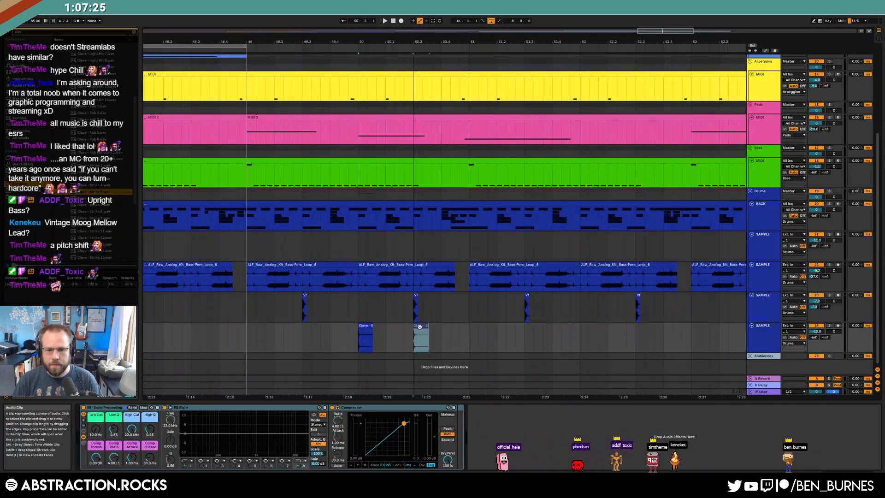
pyautogui.moveTo(814, 338); pyautogui.dragTo(815, 297)
pyautogui.hotkey('shift', 'Tab')
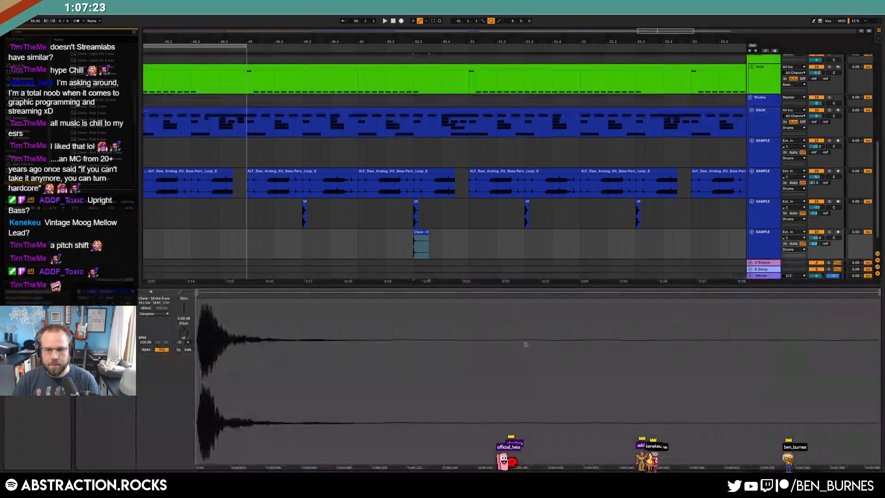
pyautogui.hotkey('shift', 'Tab')
# - Duplicate the clave hit along its track and delete the extra copies, keeping hits in bars 50 and 54
pyautogui.scroll(-5, 576, 342)
pyautogui.moveTo(544, 337); pyautogui.dragTo(604, 340)
pyautogui.hotkey('ctrl', 'd')
pyautogui.hotkey('ctrl', 'd')
pyautogui.hotkey('ctrl', 'd')
pyautogui.press('Delete')
pyautogui.moveTo(690, 342); pyautogui.dragTo(739, 341)
pyautogui.press('Delete')
# - Move the arrangement loop region to bars 49 to 57
pyautogui.click(545, 331)
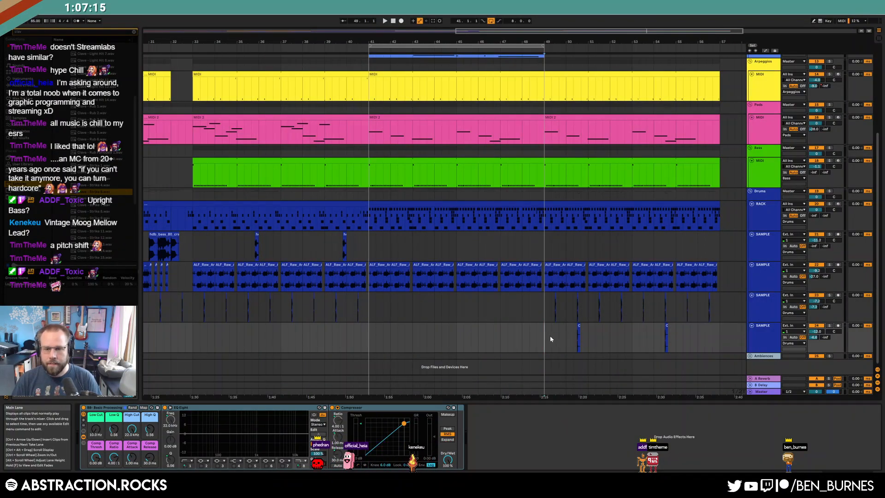
pyautogui.scroll(-3, 599, 331)
pyautogui.scroll(3, 654, 263)
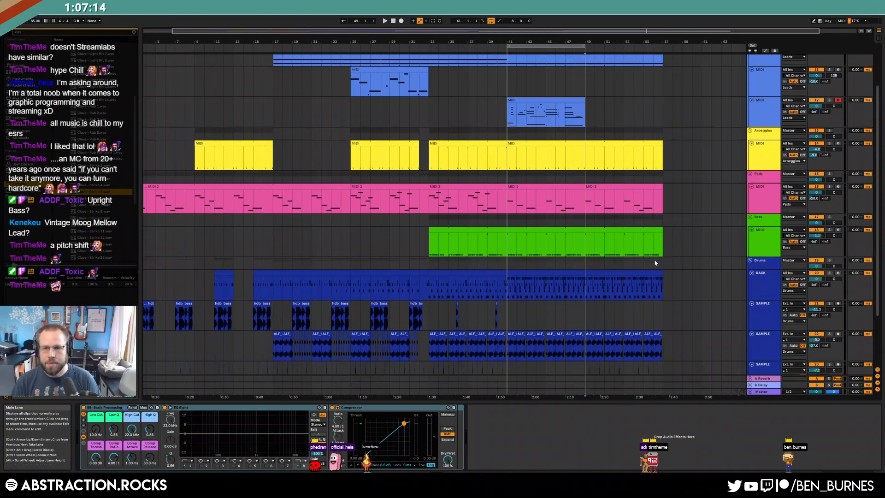
pyautogui.click(590, 114)
pyautogui.moveTo(572, 46); pyautogui.dragTo(651, 48)
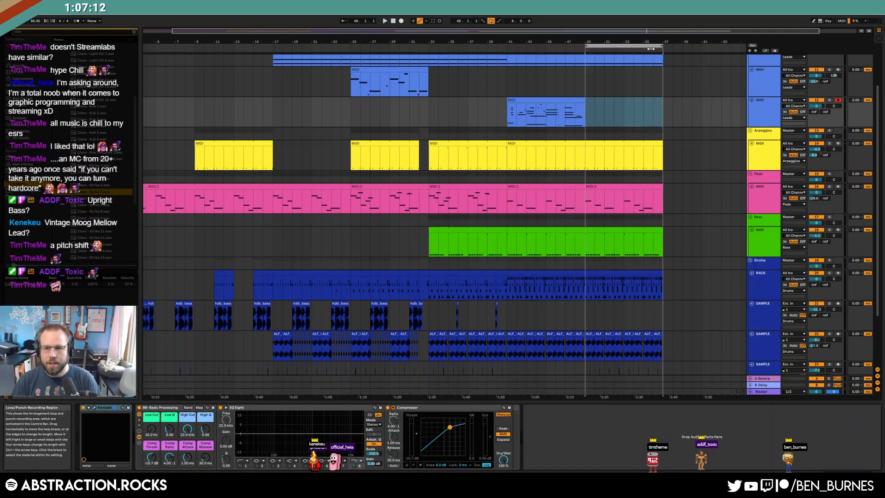
# - Enable MIDI overdub, record a new lead part on the armed Leads track and trim its end just before bar 54
pyautogui.click(586, 111)
pyautogui.press('space')
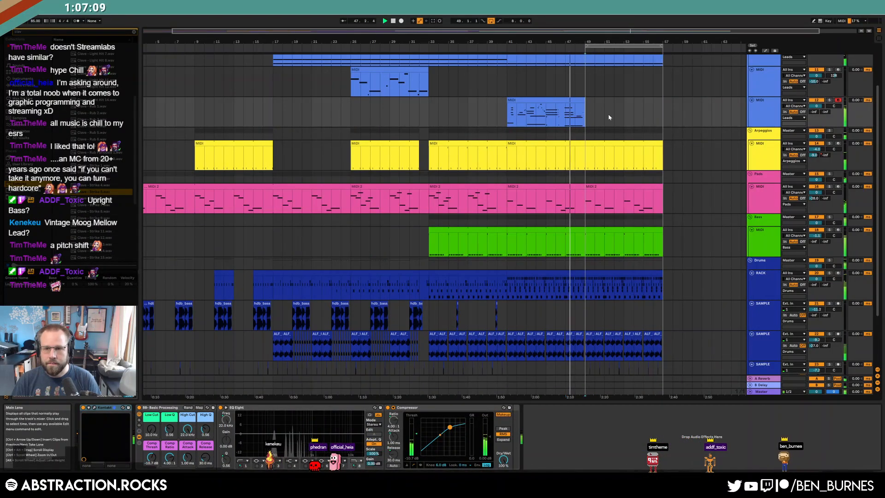
pyautogui.click(413, 21)
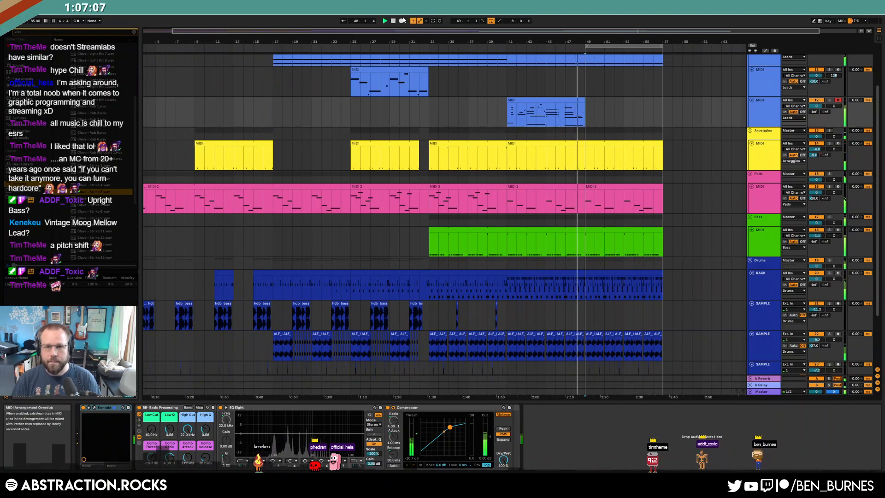
pyautogui.click(401, 21)
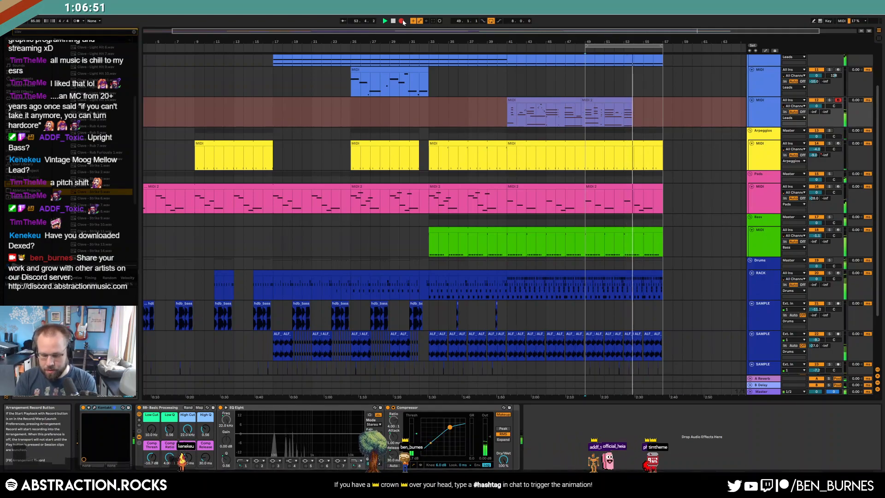
pyautogui.click(401, 21)
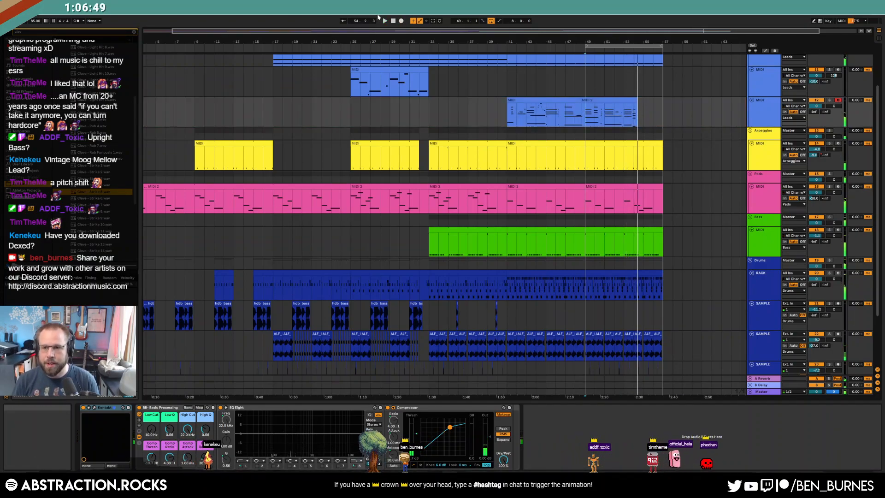
pyautogui.scroll(5, 636, 108)
pyautogui.click(582, 110)
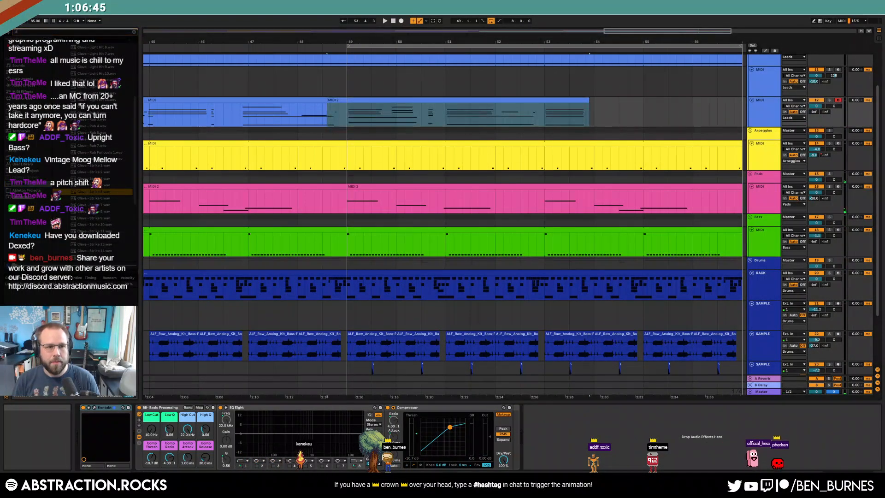
# - Search the browser for "dex" and clear the search
pyautogui.hotkey('ctrl', 'f')
pyautogui.write('dex')
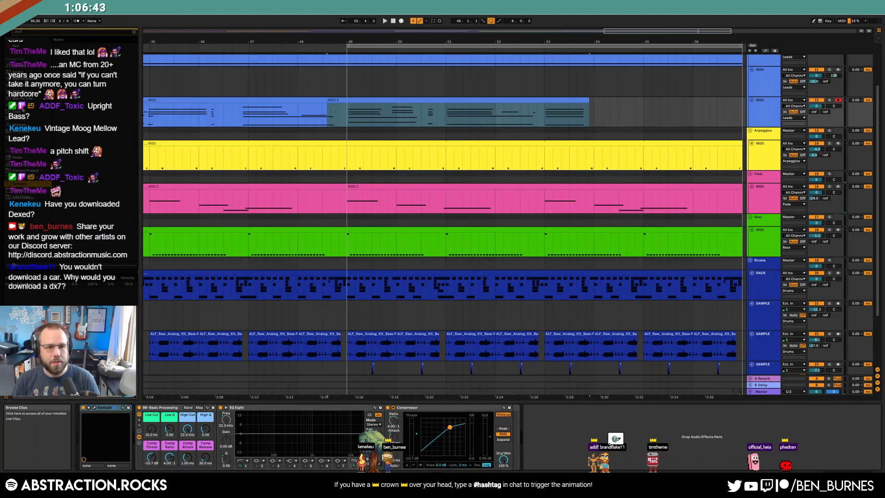
pyautogui.click(134, 31)
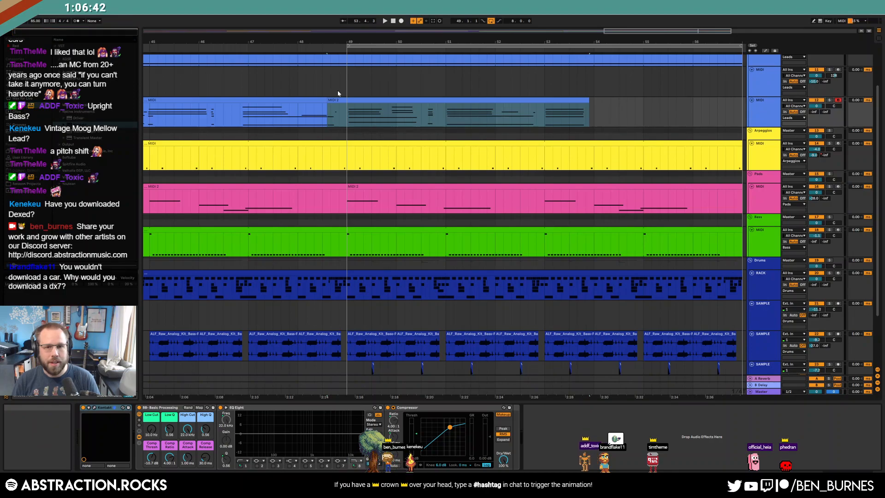
# - Shorten the recorded lead clip slightly at its end, just before bar 54
pyautogui.click(570, 113)
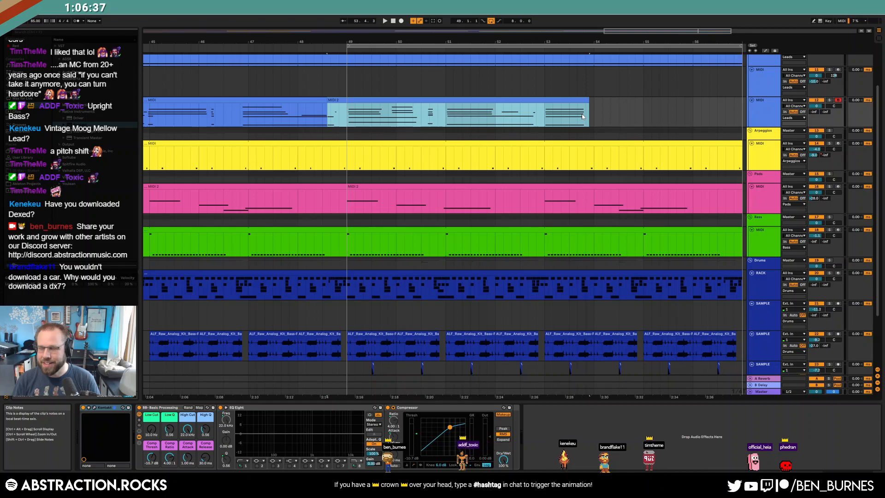
pyautogui.moveTo(588, 98); pyautogui.dragTo(585, 97)
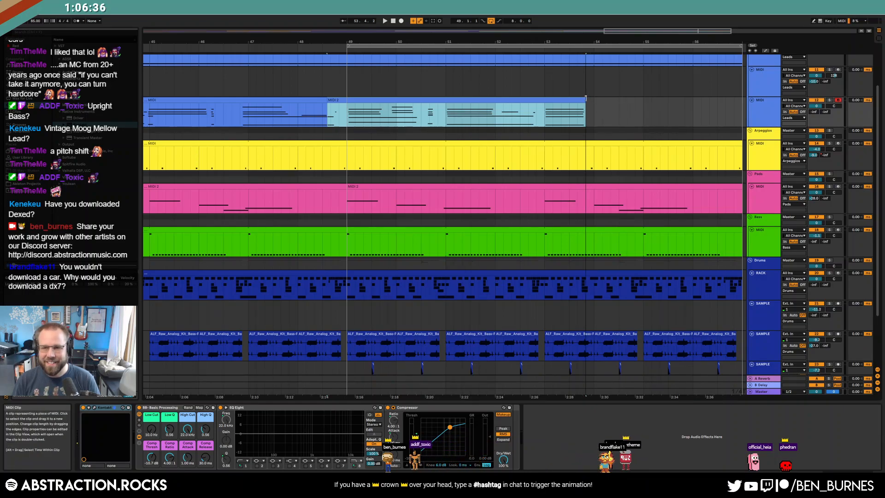
pyautogui.click(493, 112)
# - Try recording a lead continuation from about bar 54 to bar 56, and delete the take
pyautogui.press('space')
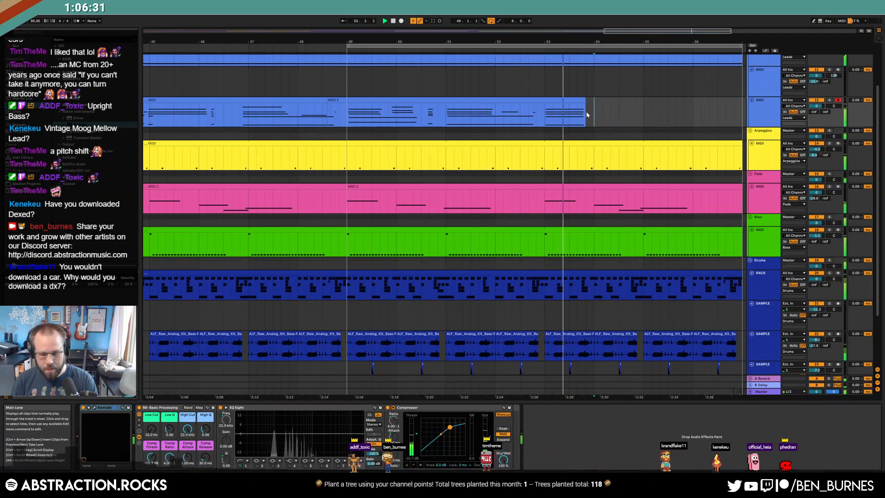
pyautogui.press('F9')
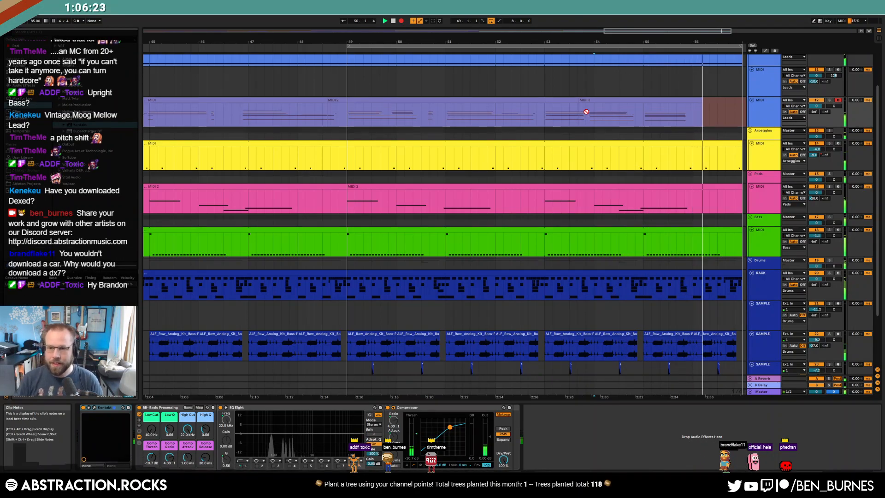
pyautogui.press('space')
pyautogui.press('-')
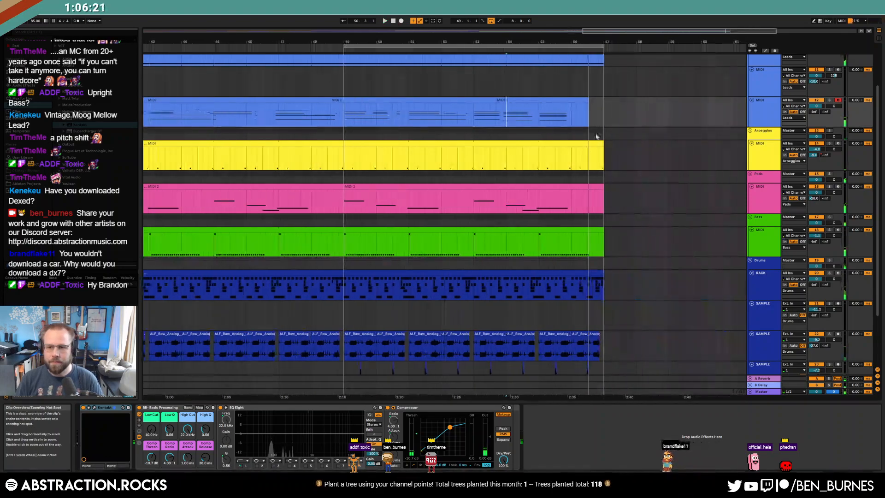
pyautogui.click(576, 98)
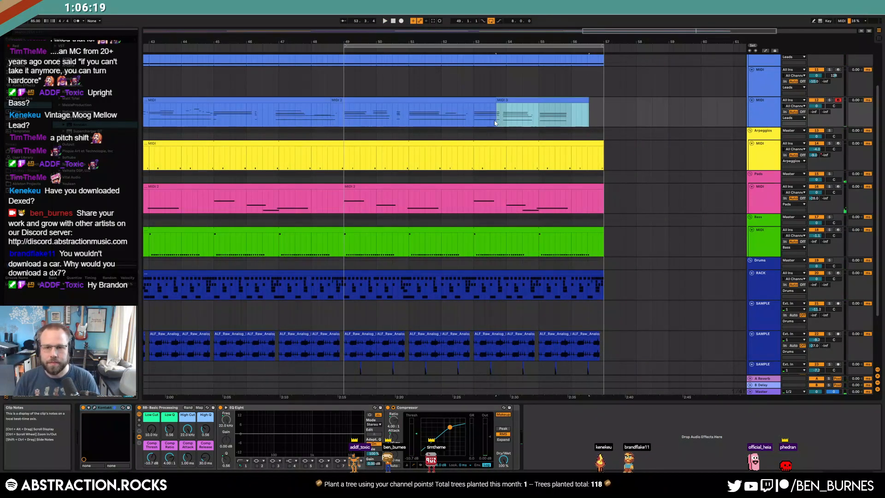
pyautogui.press('Delete')
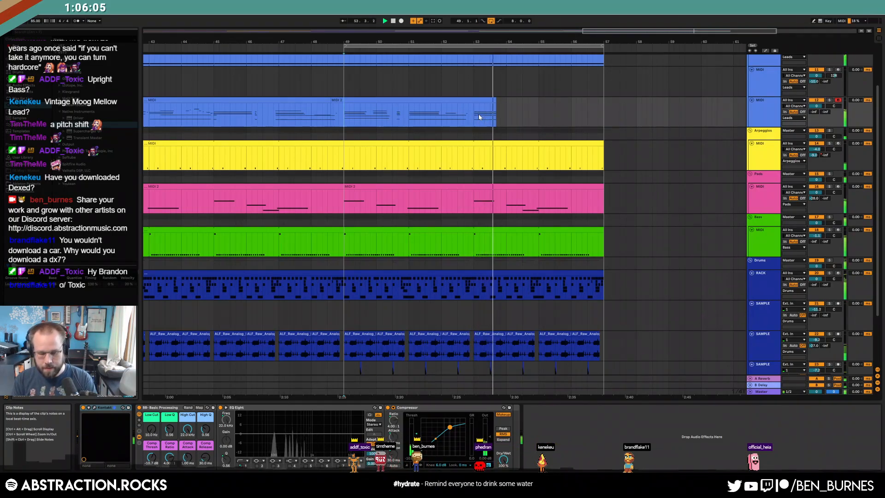
# - Record the lead's continuation up to bar 57 and extend the preceding lead clip to meet the new take
pyautogui.press('F9')
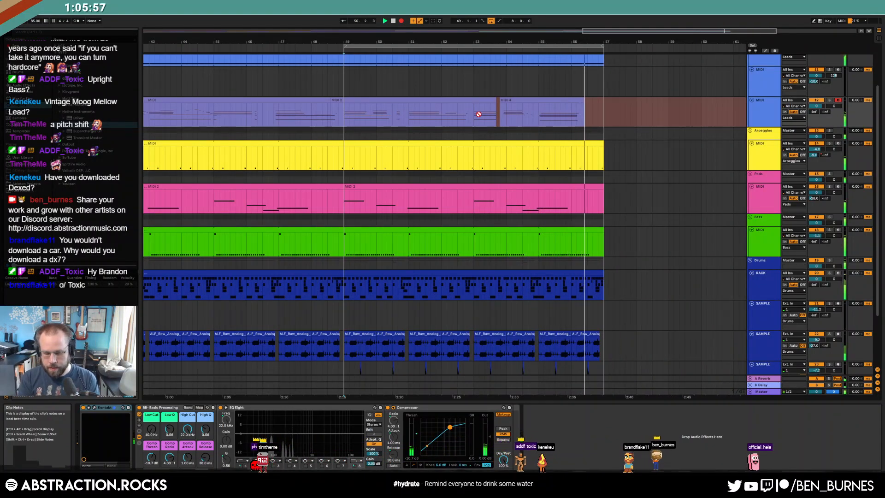
pyautogui.press('space')
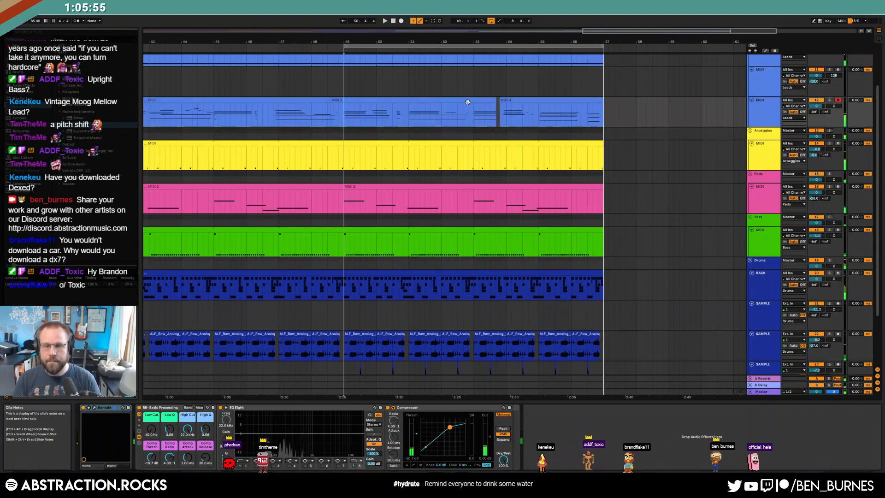
pyautogui.click(500, 100)
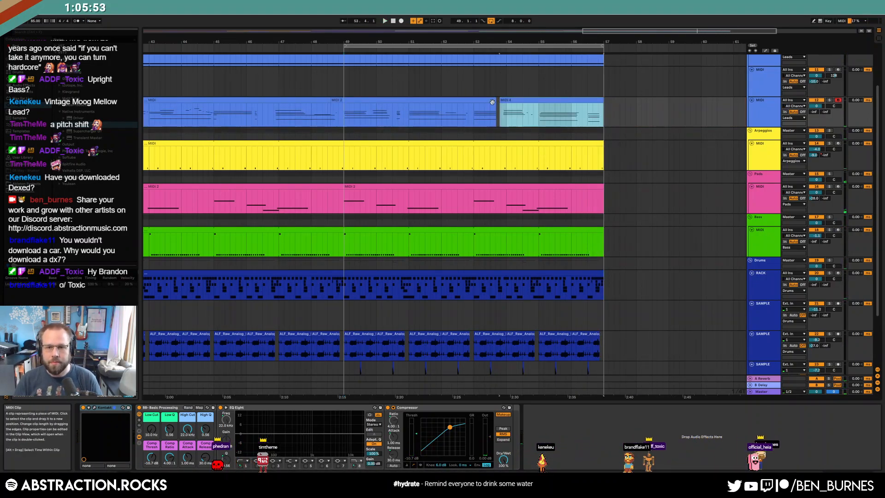
pyautogui.moveTo(496, 100); pyautogui.dragTo(501, 100)
pyautogui.click(504, 101)
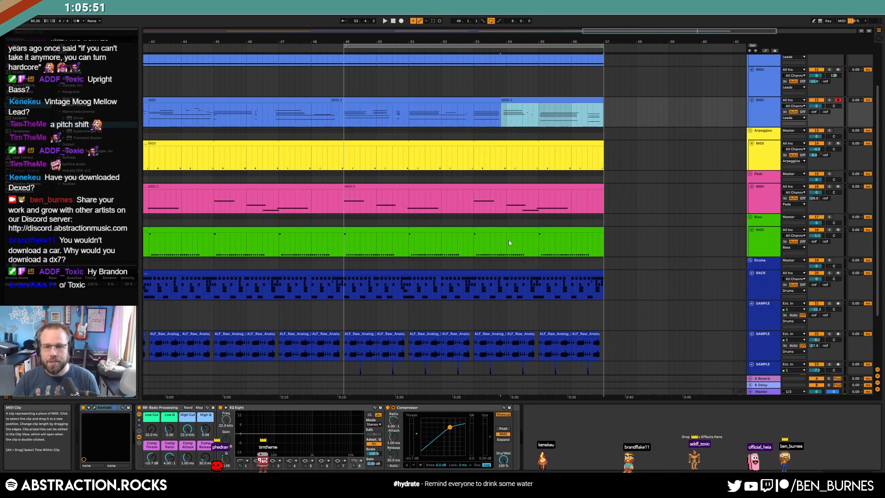
# - Open the bass clip starting at bar 41 and delete the notes after the first note of its second bar
pyautogui.click(490, 234)
pyautogui.click(476, 230)
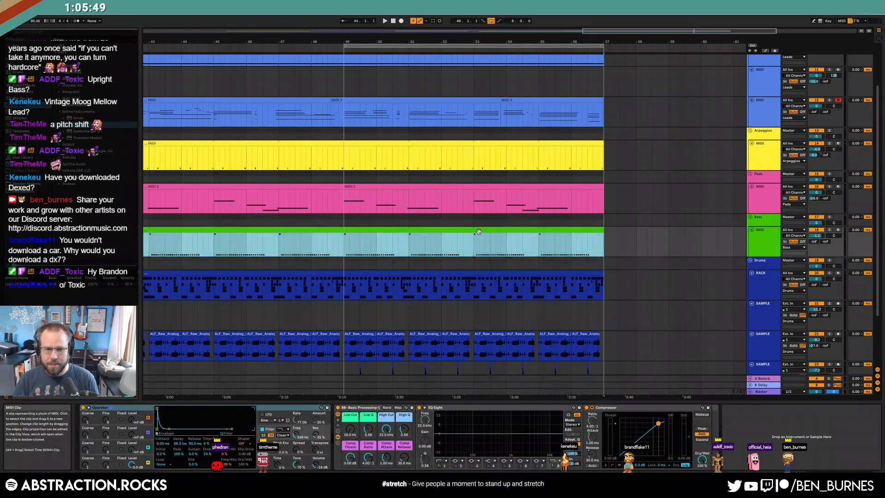
pyautogui.scroll(-3, 426, 231)
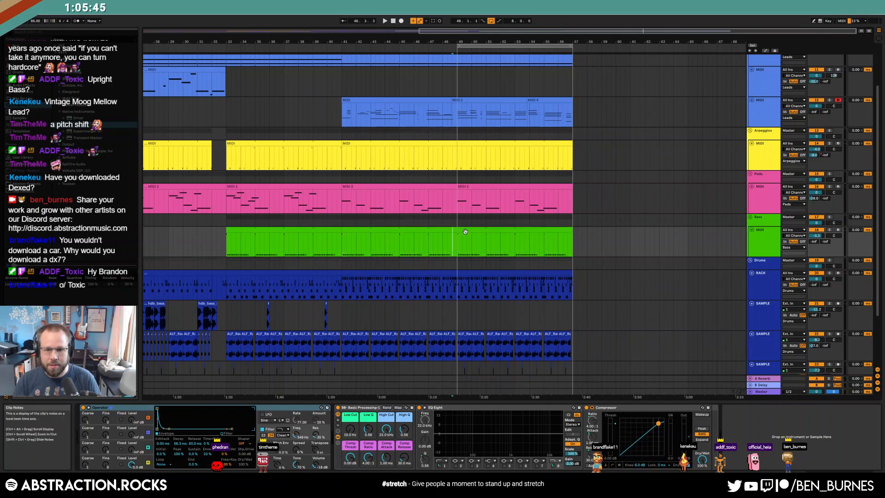
pyautogui.moveTo(222, 240); pyautogui.dragTo(341, 245)
pyautogui.click(342, 245)
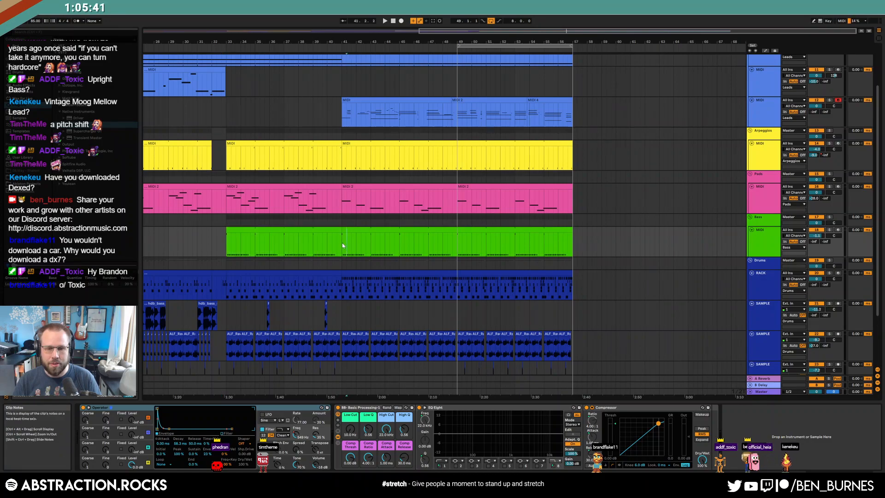
pyautogui.click(367, 230)
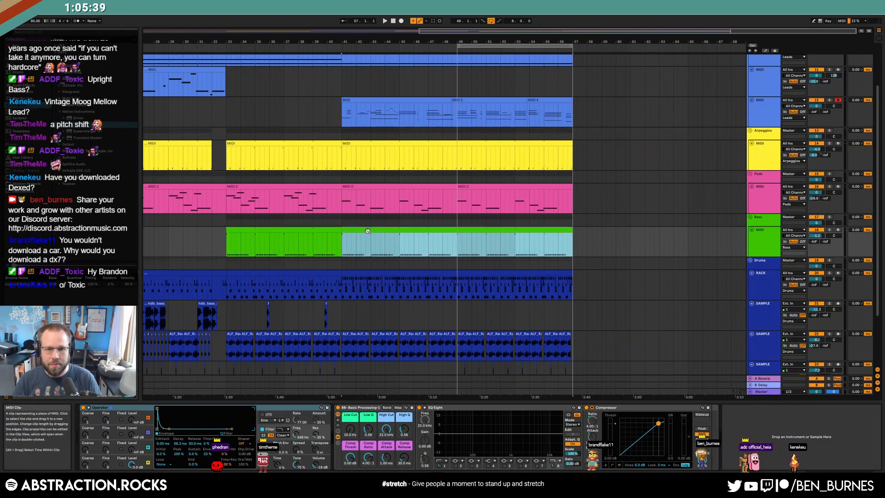
pyautogui.doubleClick(368, 230)
pyautogui.moveTo(573, 403); pyautogui.dragTo(778, 451)
pyautogui.press('Delete')
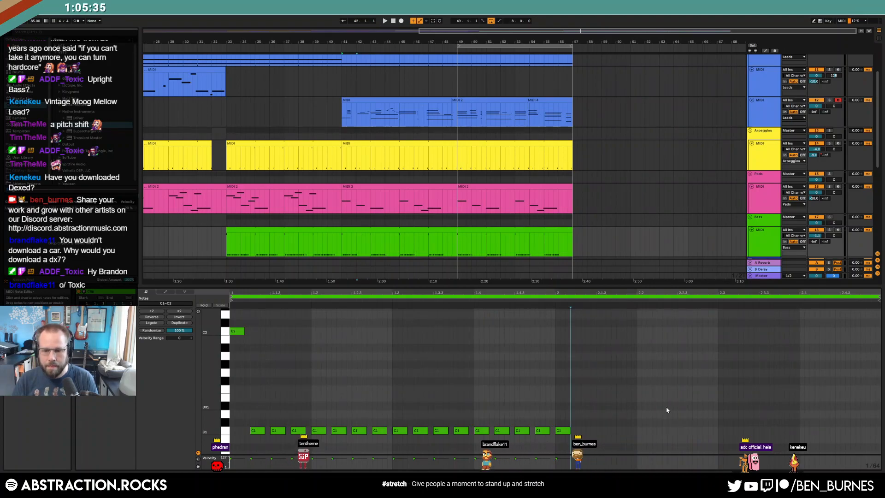
# - Copy the last five C1 bass notes to beat 2.3 and shift the later copies to the right to create gaps
pyautogui.moveTo(482, 421); pyautogui.dragTo(563, 440)
pyautogui.hotkey('ctrl', 'c')
pyautogui.click(719, 430)
pyautogui.hotkey('ctrl', 'v')
pyautogui.moveTo(751, 418); pyautogui.dragTo(822, 442)
pyautogui.press('Right')
pyautogui.press('Right')
pyautogui.press('Right')
pyautogui.press('Right')
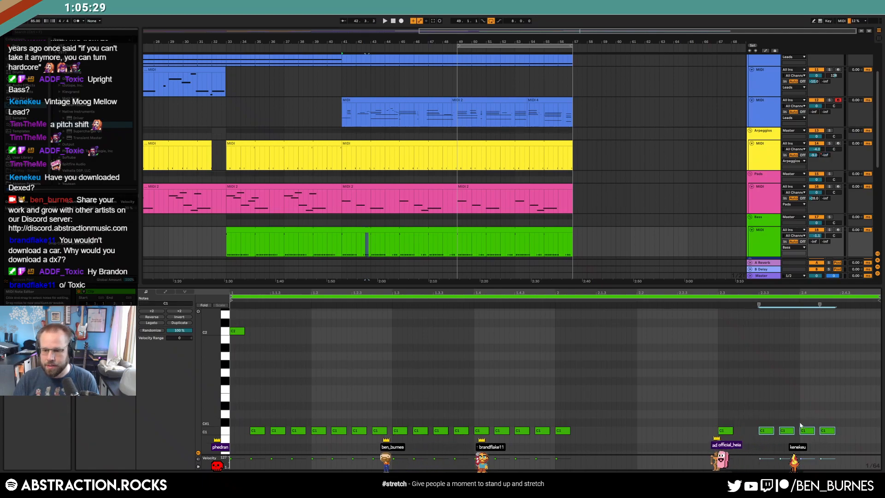
pyautogui.press('Right')
pyautogui.press('Right')
# - Transpose the next-to-last bass note of the second bar to D#1 and set the note grid to 1/32
pyautogui.moveTo(787, 414); pyautogui.dragTo(825, 436)
pyautogui.press('Left')
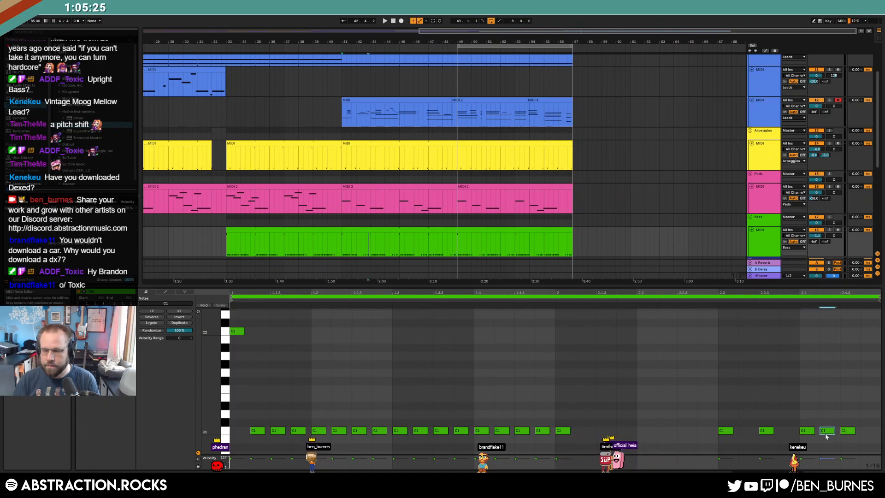
pyautogui.press('Up')
pyautogui.press('Up')
pyautogui.press('Up')
pyautogui.press('Up')
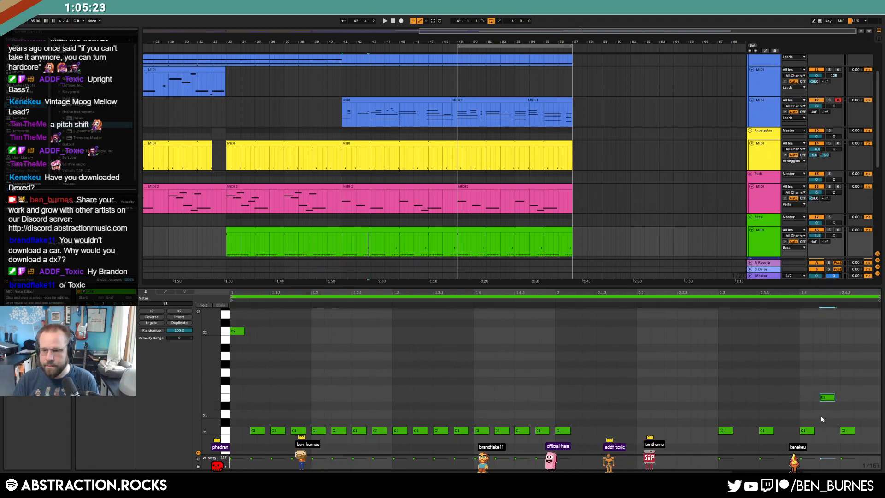
pyautogui.hotkey('ctrl', '3')
pyautogui.hotkey('ctrl', '1')
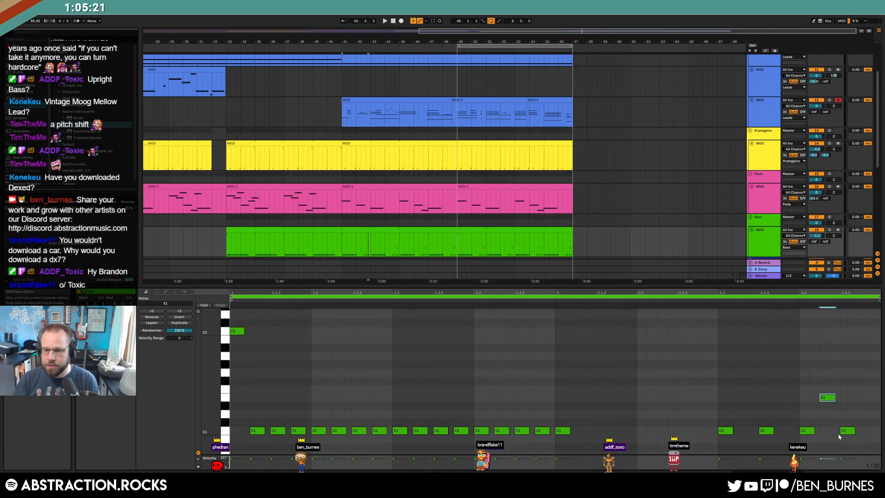
pyautogui.moveTo(827, 398); pyautogui.dragTo(827, 409)
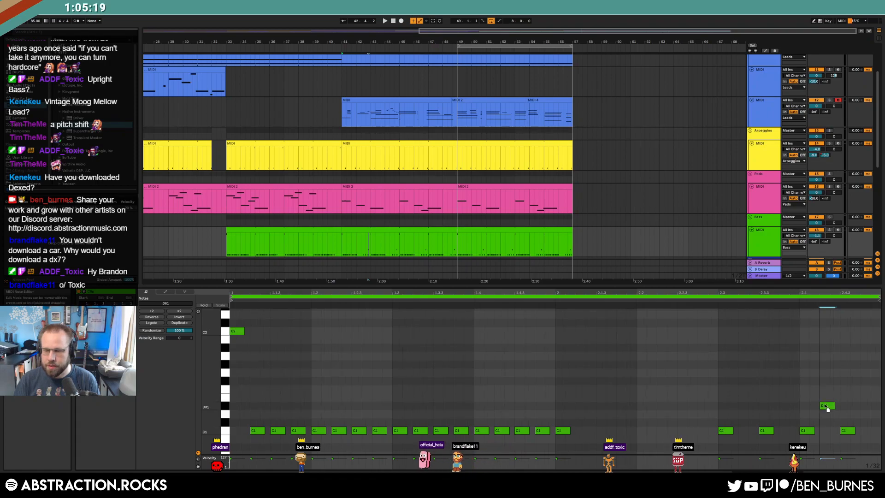
# - Move the D#1 note and its two neighbouring C1 notes a sixteenth earlier and delete the C1 note just before them
pyautogui.keyDown('shift'); pyautogui.click(803, 431); pyautogui.keyUp('shift')
pyautogui.keyDown('shift'); pyautogui.click(846, 432); pyautogui.keyUp('shift')
pyautogui.press('Left')
pyautogui.press('Left')
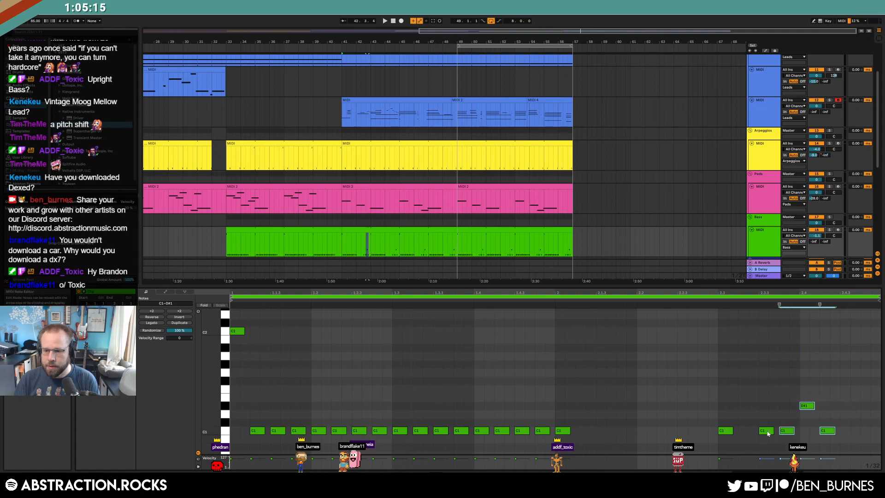
pyautogui.doubleClick(765, 431)
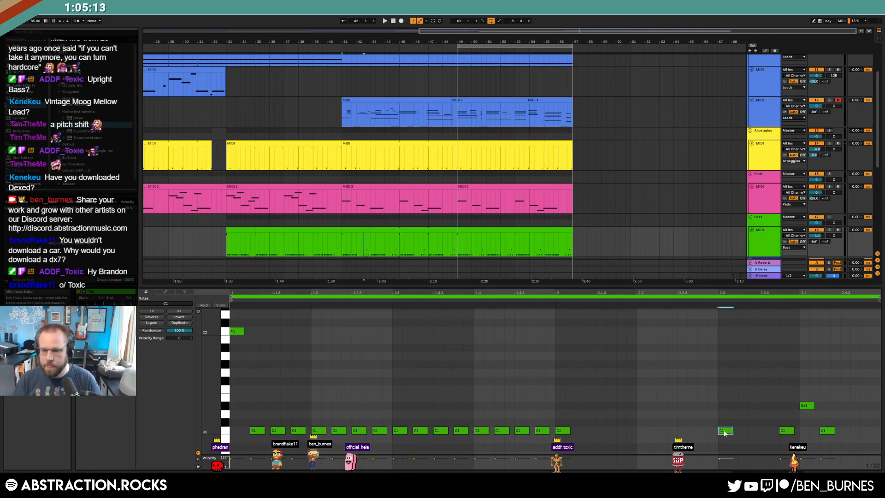
# - Add a C1 note in beat 2.2, a G1 note and a closing C1 note in beat 2.4, and play the bass line
pyautogui.doubleClick(662, 430)
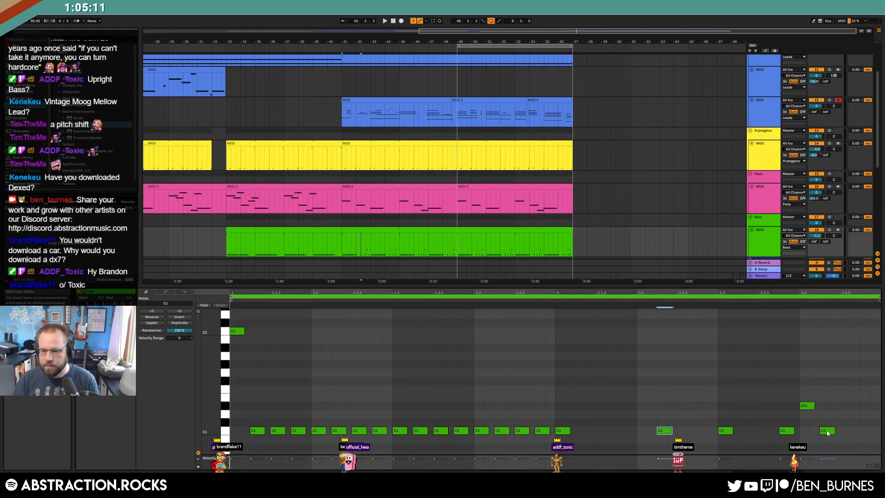
pyautogui.doubleClick(846, 372)
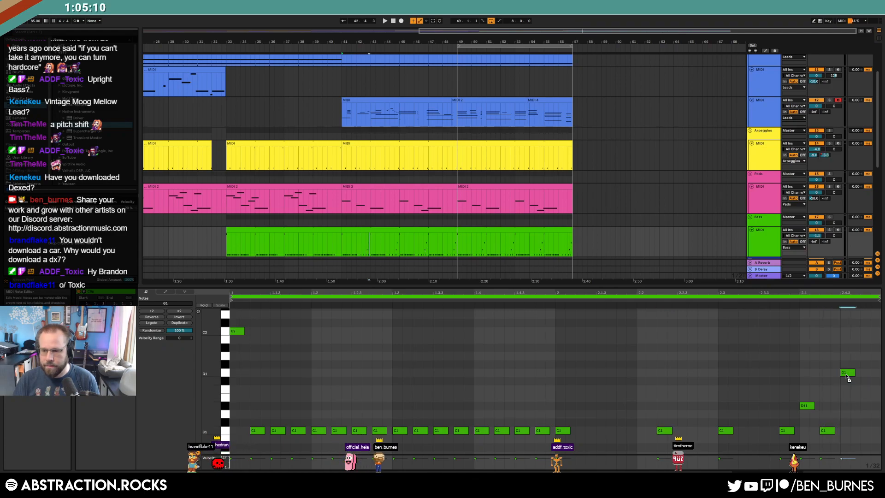
pyautogui.doubleClick(866, 430)
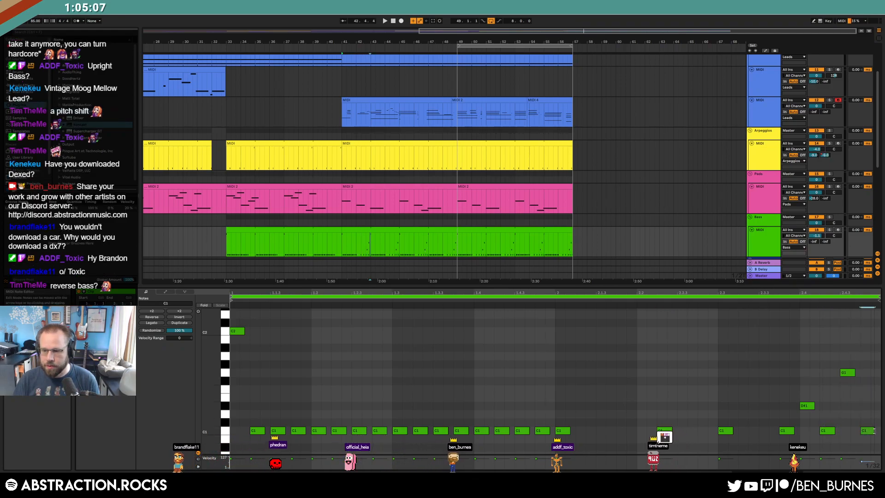
pyautogui.press('space')
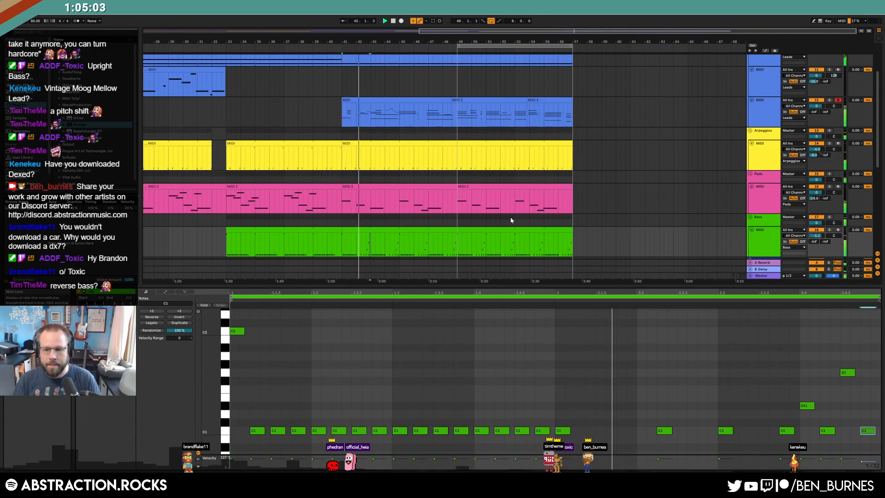
# - Delete the C1 notes in beats 2.2 and 2.3 and raise the D#1 note to F1
pyautogui.moveTo(649, 399); pyautogui.dragTo(736, 444)
pyautogui.press('Delete')
pyautogui.click(807, 406)
pyautogui.press('Up')
pyautogui.press('Up')
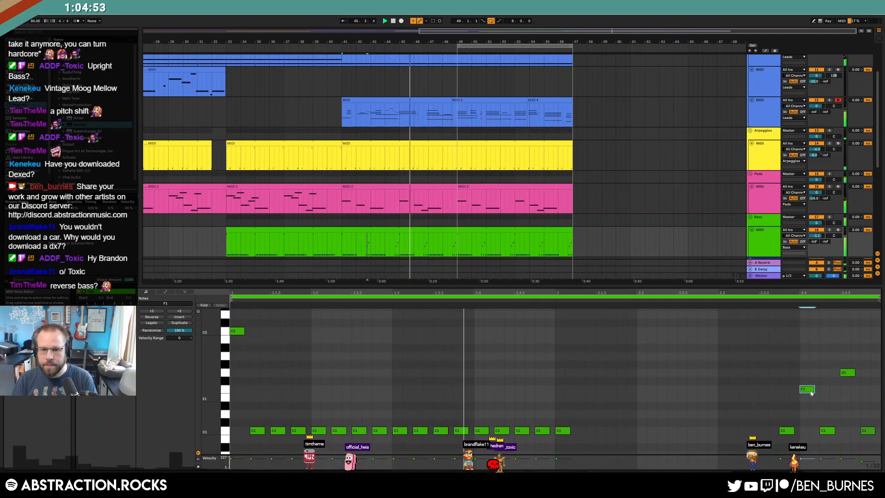
# - Delete the F1 and G1 notes from the bass fill and switch back to the track's devices
pyautogui.click(801, 365)
pyautogui.moveTo(799, 365); pyautogui.dragTo(860, 402)
pyautogui.press('Delete')
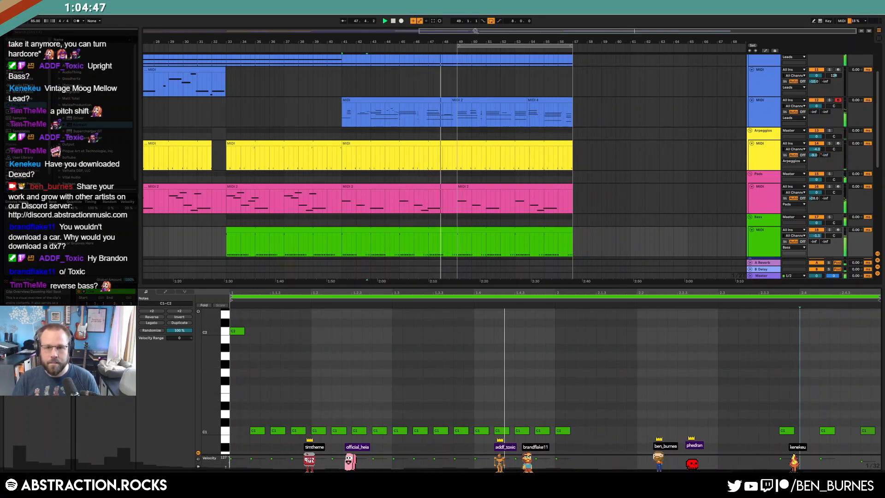
pyautogui.hotkey('shift', 'Tab')
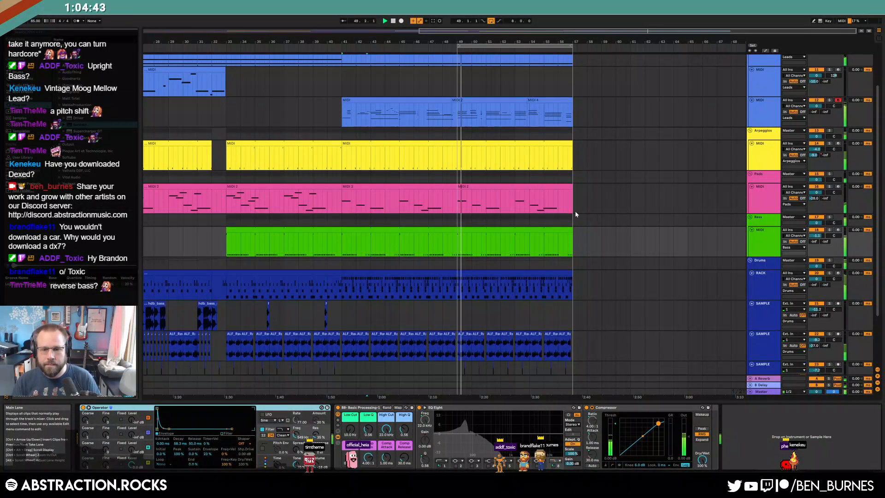
# - Open the drum rack clip at bar 41, adjust the velocity of all its Claps & Snares 024 notes, and play it
pyautogui.click(462, 274)
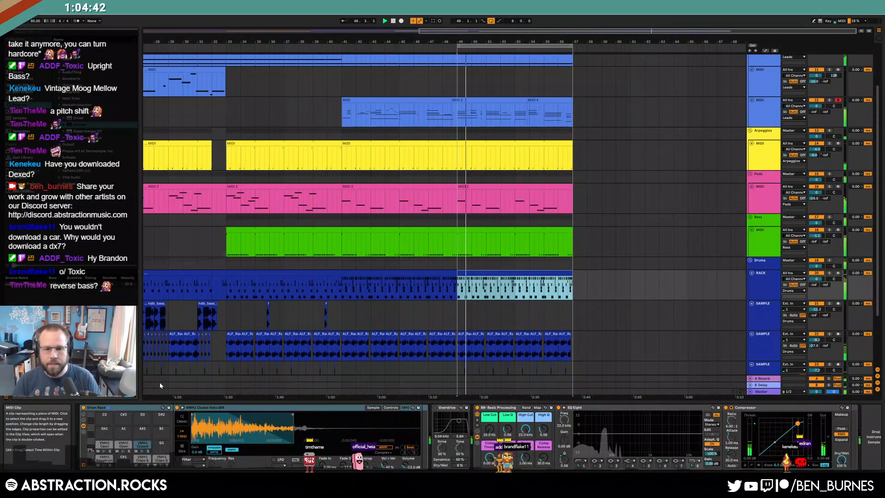
pyautogui.click(436, 275)
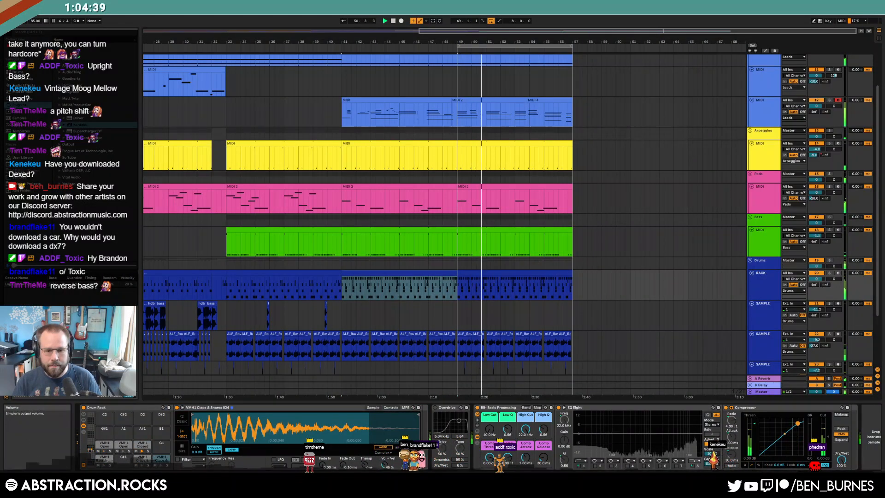
pyautogui.doubleClick(454, 273)
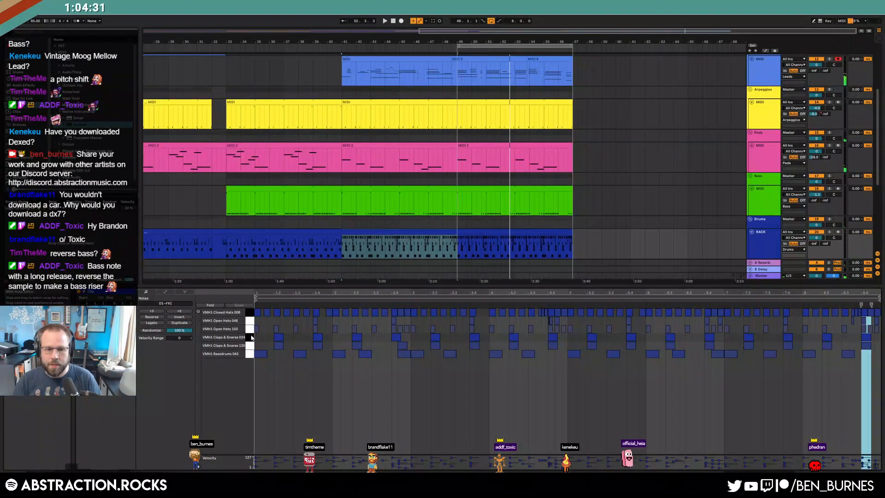
pyautogui.click(252, 337)
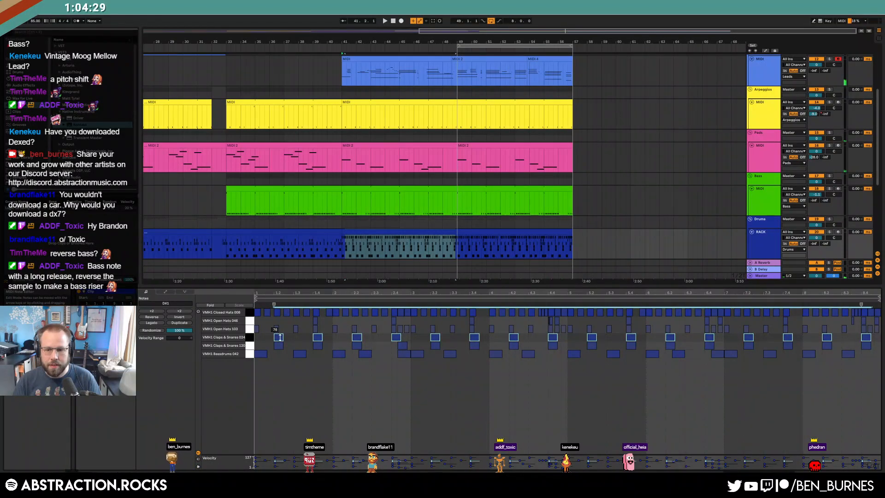
pyautogui.press('space')
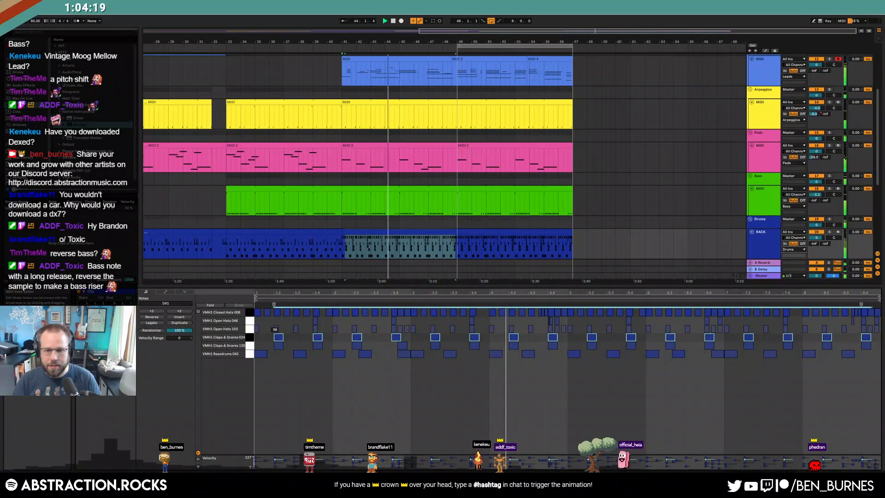
pyautogui.click(432, 400)
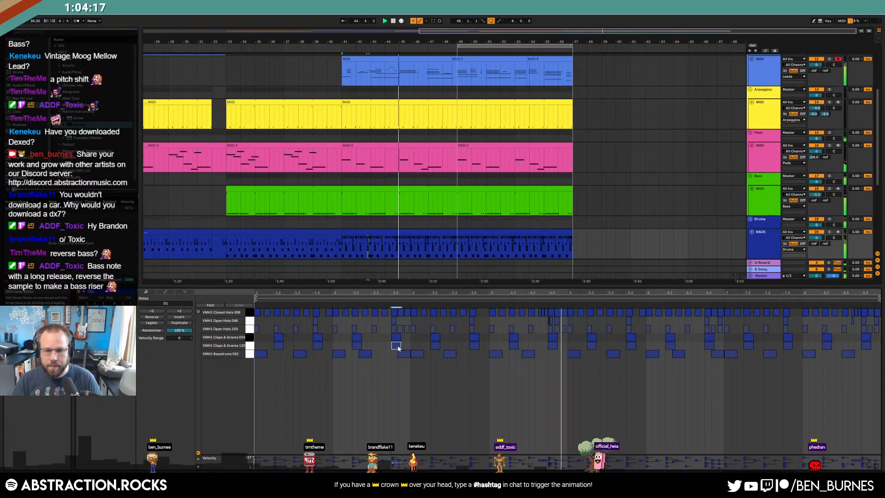
# - Duplicate the edited drum rack clip from bar 41 to bar 49 and return to the track's devices
pyautogui.click(448, 232)
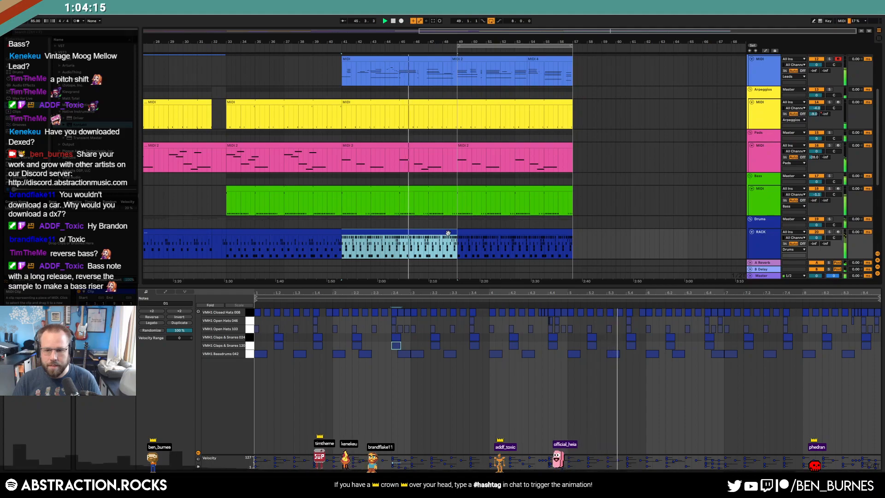
pyautogui.hotkey('ctrl', 'd')
pyautogui.hotkey('shift', 'Tab')
# - Consolidate the three recorded lead clips between bars 41 and 57 into one clip and open its notes
pyautogui.scroll(4, 553, 266)
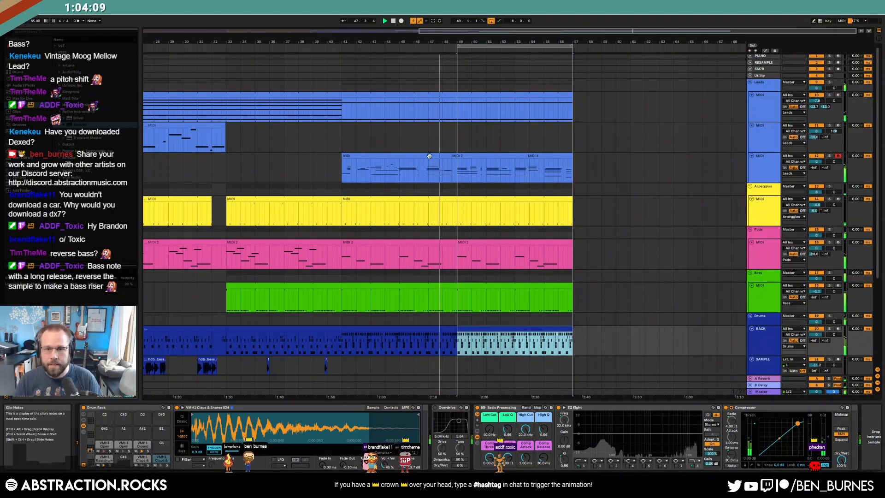
pyautogui.click(429, 156)
pyautogui.keyDown('shift'); pyautogui.click(533, 158); pyautogui.keyUp('shift')
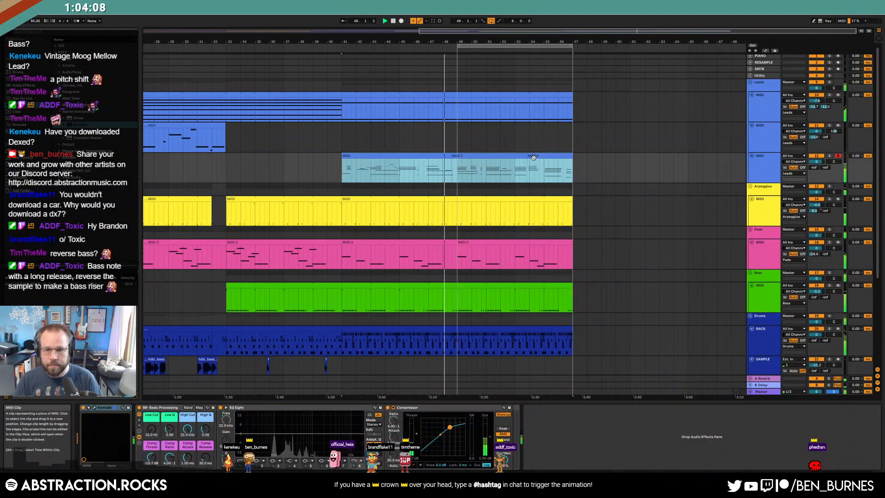
pyautogui.doubleClick(464, 157)
pyautogui.keyDown('ctrl'); pyautogui.scroll(3, 521, 396); pyautogui.keyUp('ctrl')
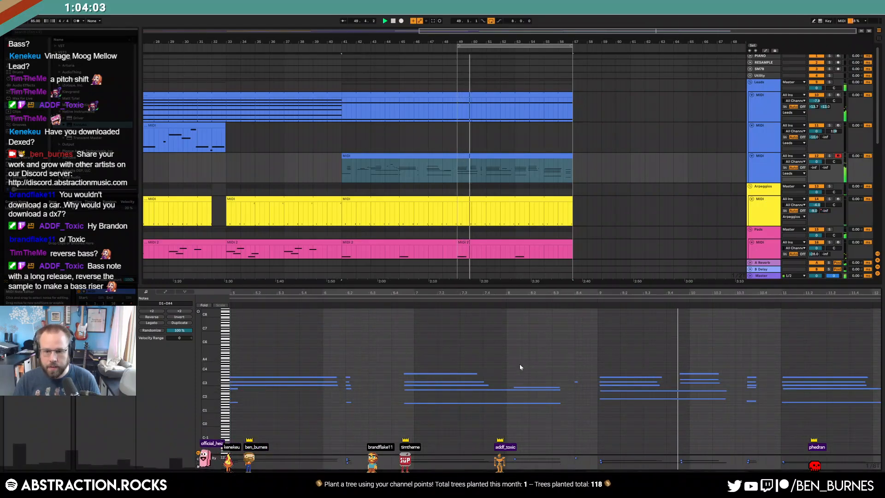
# - Add a D#1 note beneath the chord at bar 14 of the lead clip, matching the chord's length, and play it back
pyautogui.click(529, 389)
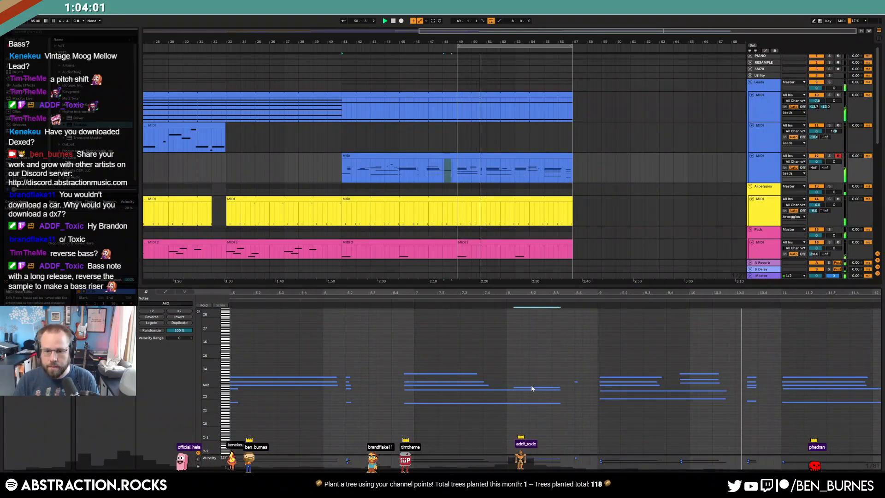
pyautogui.moveTo(763, 292)
pyautogui.mouseDown()
pyautogui.moveTo(763, 279)
pyautogui.moveTo(456, 275)
pyautogui.mouseUp()
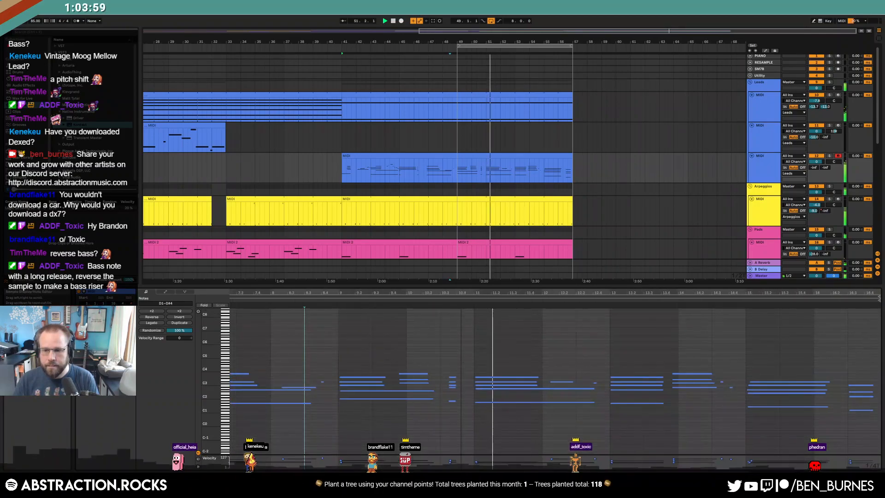
pyautogui.click(633, 346)
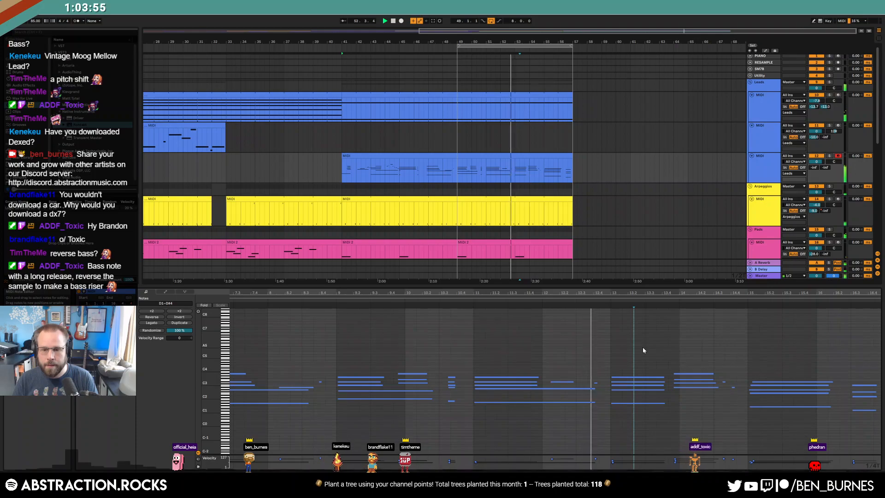
pyautogui.moveTo(759, 292); pyautogui.dragTo(748, 297)
pyautogui.moveTo(202, 364); pyautogui.dragTo(207, 365)
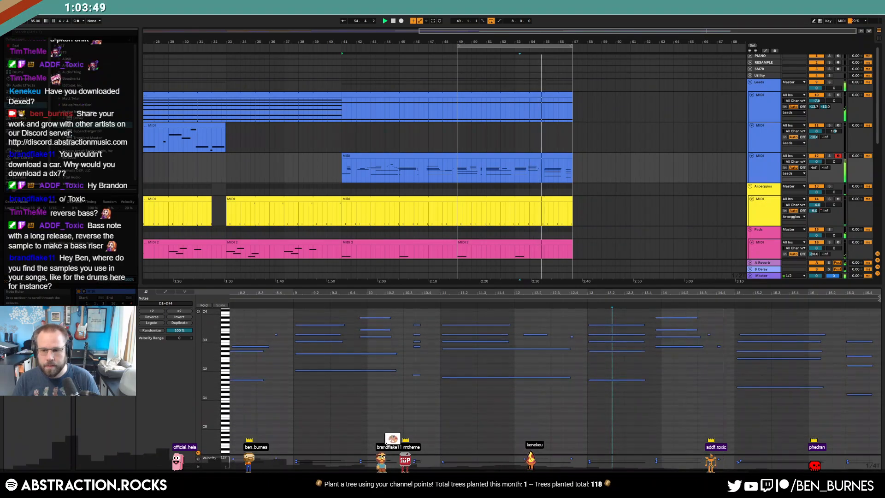
pyautogui.hotkey('ctrl', '1')
pyautogui.doubleClick(659, 391)
pyautogui.moveTo(659, 392); pyautogui.dragTo(697, 393)
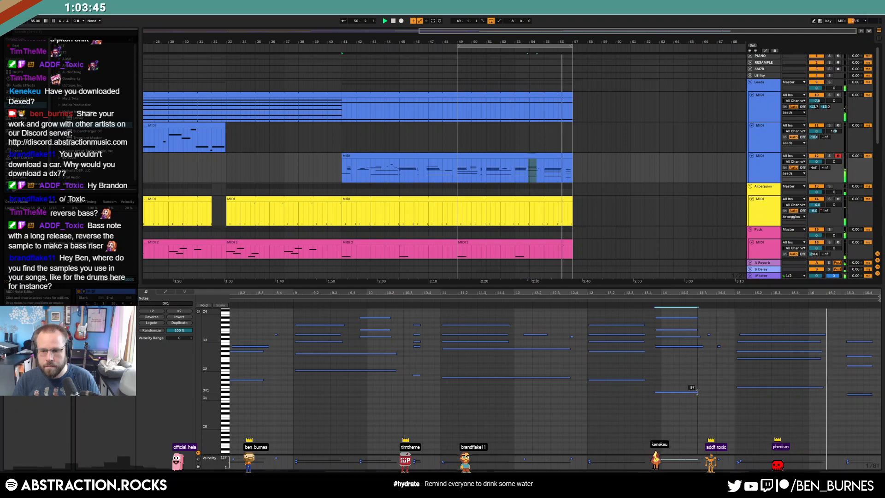
pyautogui.click(638, 299)
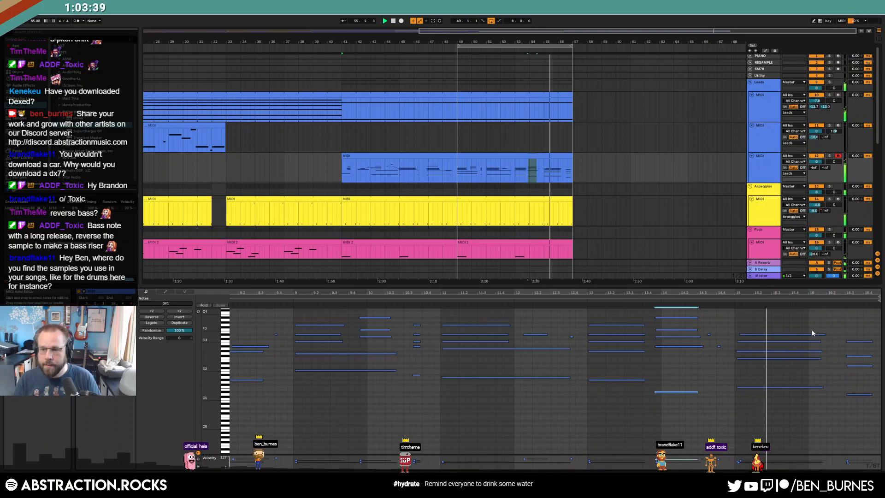
pyautogui.click(829, 318)
pyautogui.press('space')
pyautogui.hotkey('shift', 'Tab')
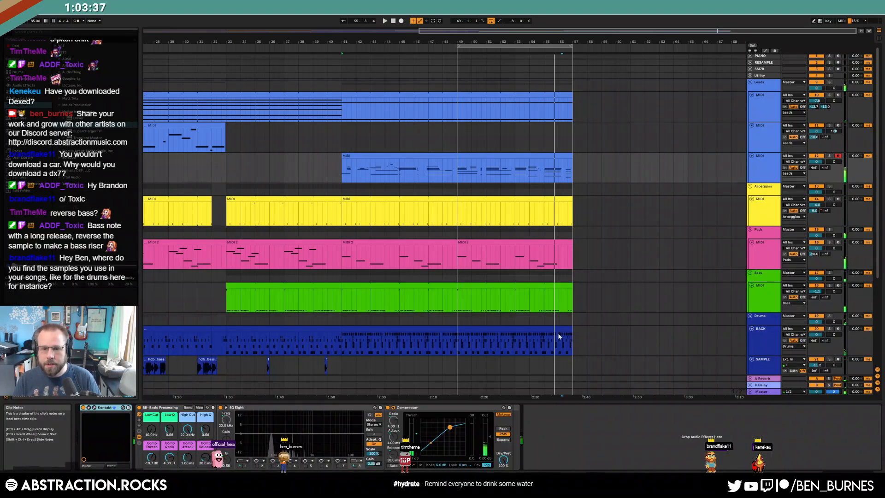
# - Look over the drum rack and sample tracks up to bar 57, including the last ALF_Raw loop clip
pyautogui.click(599, 336)
pyautogui.scroll(-3, 600, 336)
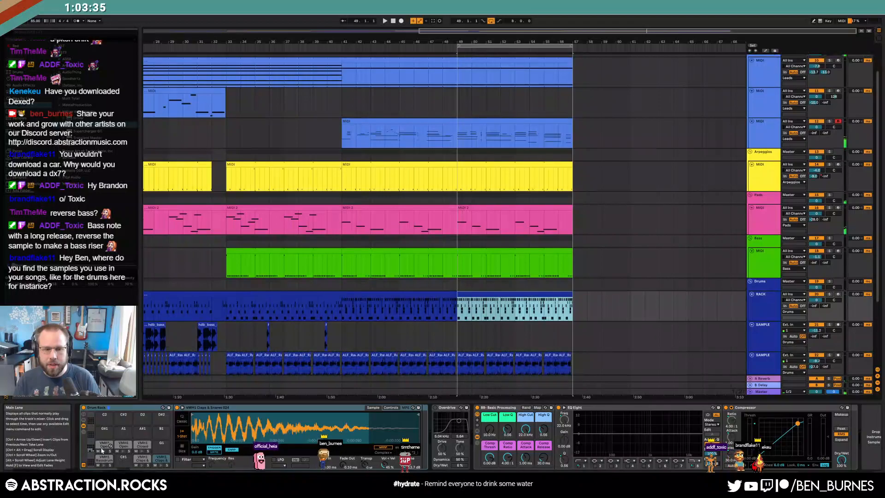
pyautogui.scroll(-8, 592, 298)
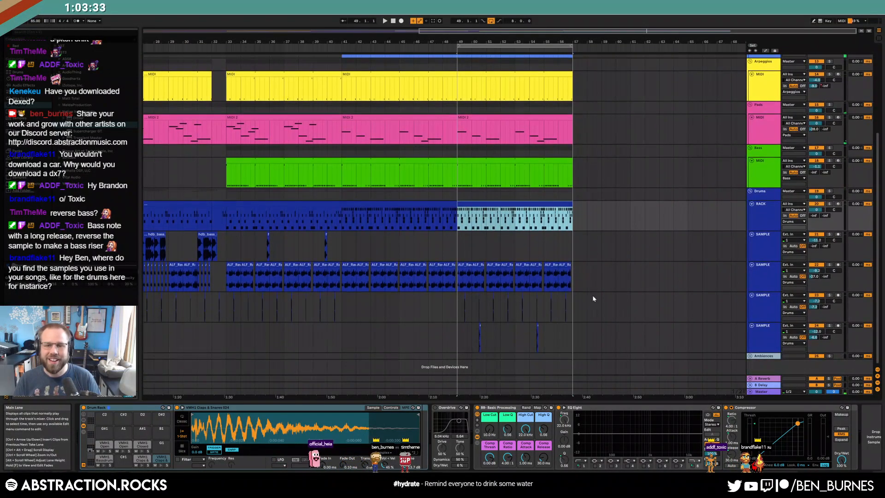
pyautogui.click(571, 329)
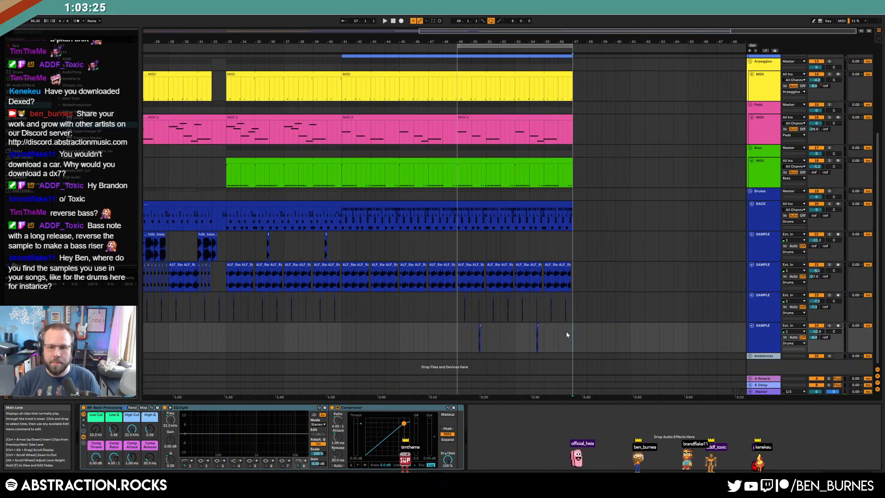
pyautogui.click(569, 306)
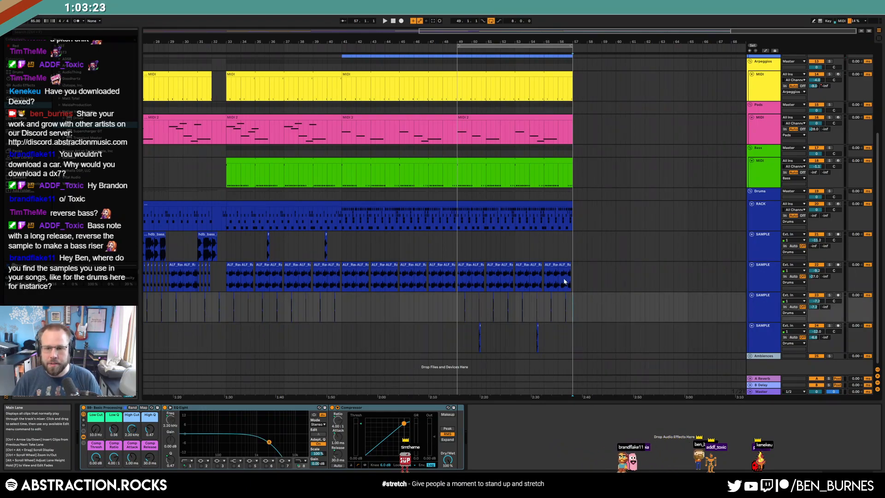
pyautogui.click(550, 278)
# - Switch to the Splice sample library, preview FL_PLO_07_Drum_Loop_Tops_90.wav and check its credit cost, and return to Ableton Live
pyautogui.hotkey('alt', 'Tab')
pyautogui.moveTo(244, 55); pyautogui.dragTo(479, 49)
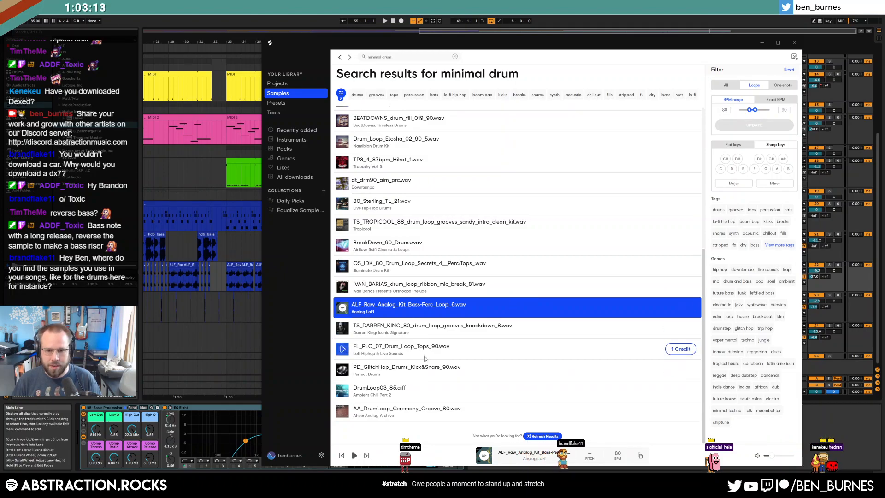
pyautogui.click(340, 350)
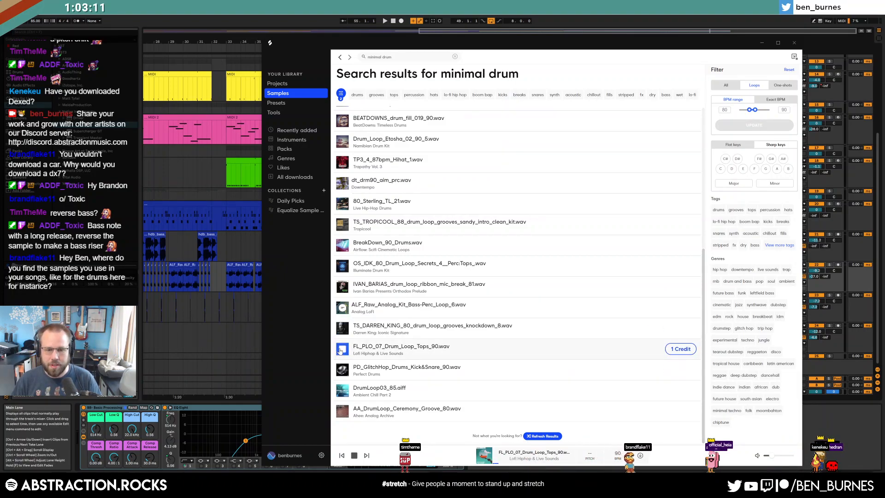
pyautogui.click(680, 348)
pyautogui.moveTo(530, 42); pyautogui.dragTo(478, 41)
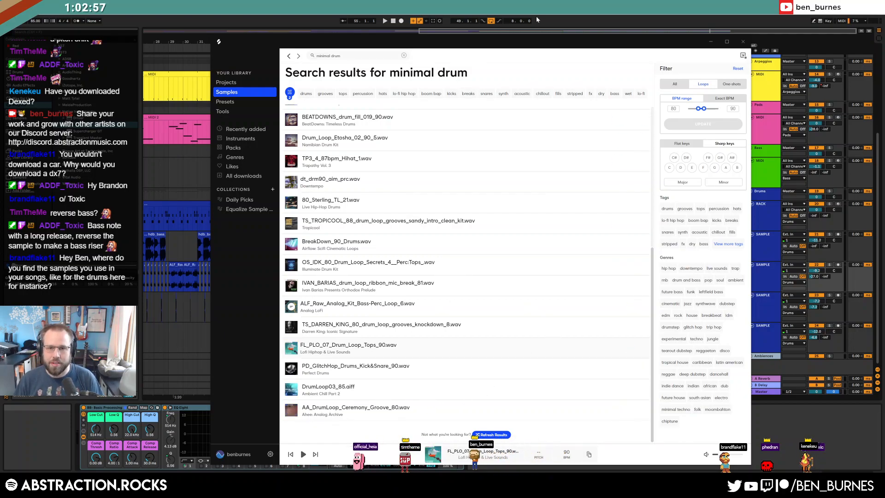
pyautogui.click(526, 27)
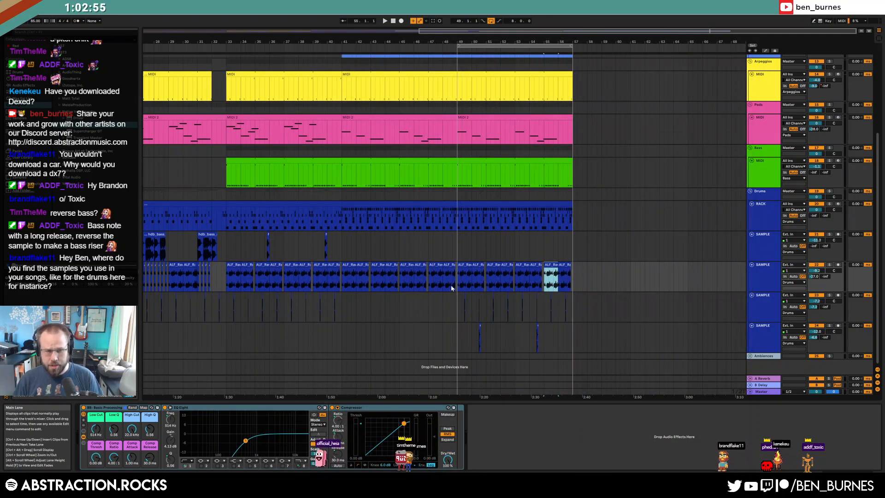
# - Bring up the Gumroad store page in the browser and look through its sample packs and Kontakt libraries
pyautogui.click(527, 346)
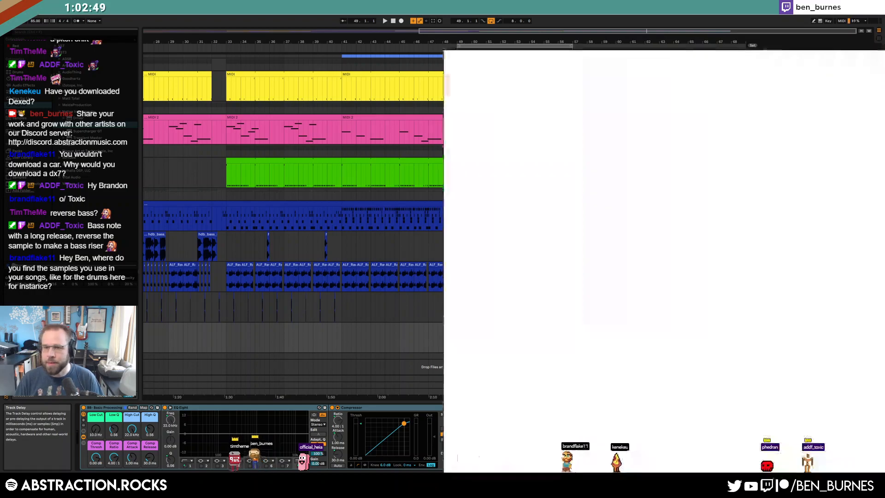
pyautogui.moveTo(310, 139); pyautogui.dragTo(73, 139)
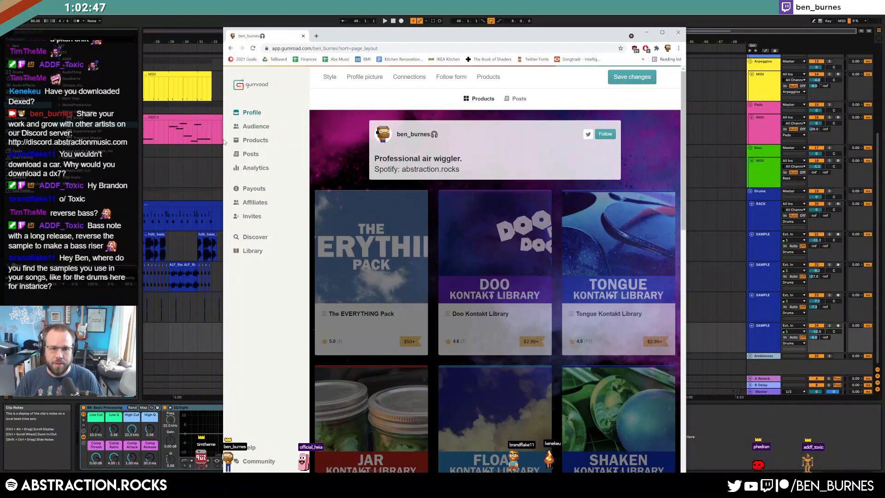
pyautogui.scroll(-12, 346, 239)
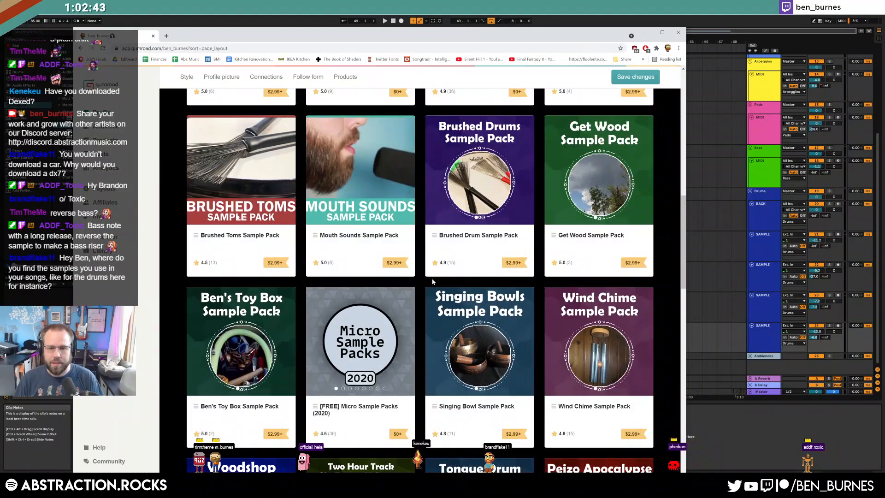
pyautogui.scroll(-7, 432, 281)
pyautogui.moveTo(686, 303); pyautogui.dragTo(684, 102)
# - Copy the Gumroad store address without its sort parameter, share it in the chat, and close the page
pyautogui.click(190, 49)
pyautogui.click(190, 49)
pyautogui.moveTo(204, 49); pyautogui.dragTo(77, 52)
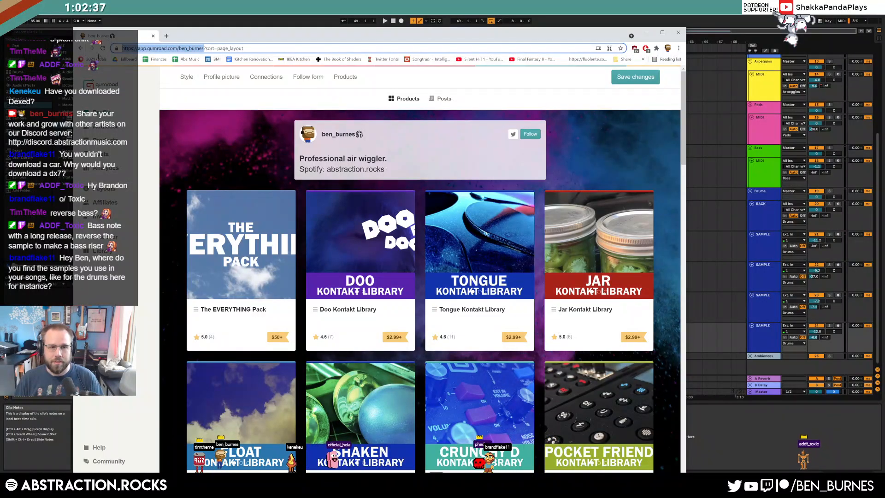
pyautogui.hotkey('alt', 'Tab')
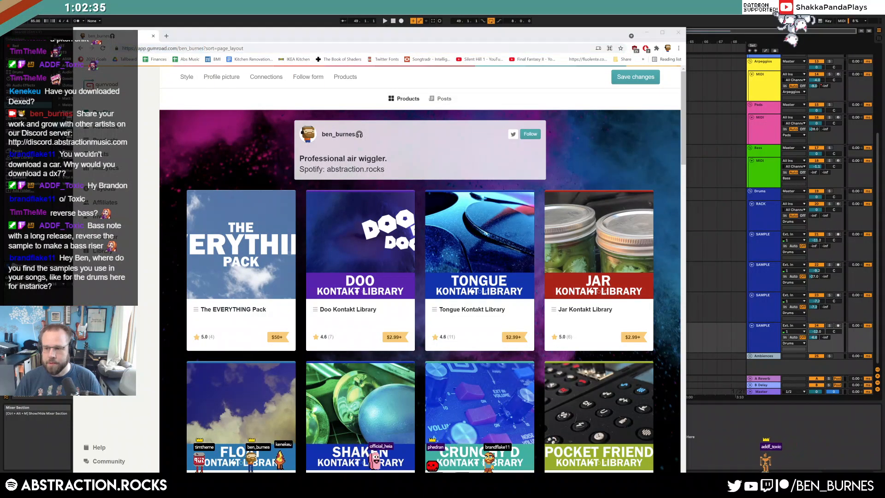
pyautogui.click(153, 36)
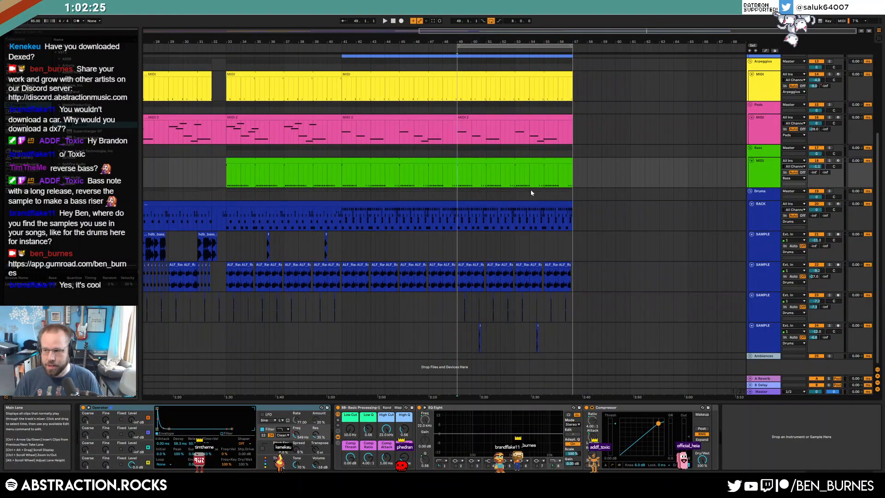
# - Play the arrangement from about bar 38 and insert a new MIDI track below the bass track
pyautogui.click(309, 172)
pyautogui.press('space')
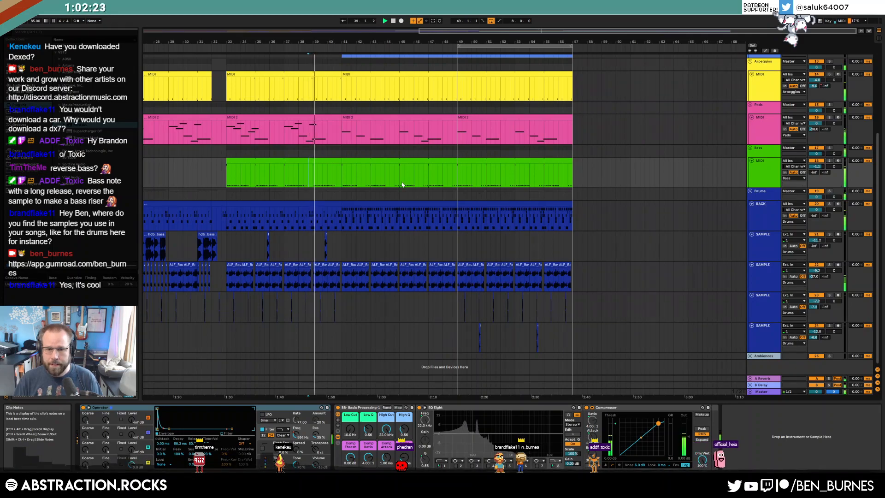
pyautogui.click(758, 185)
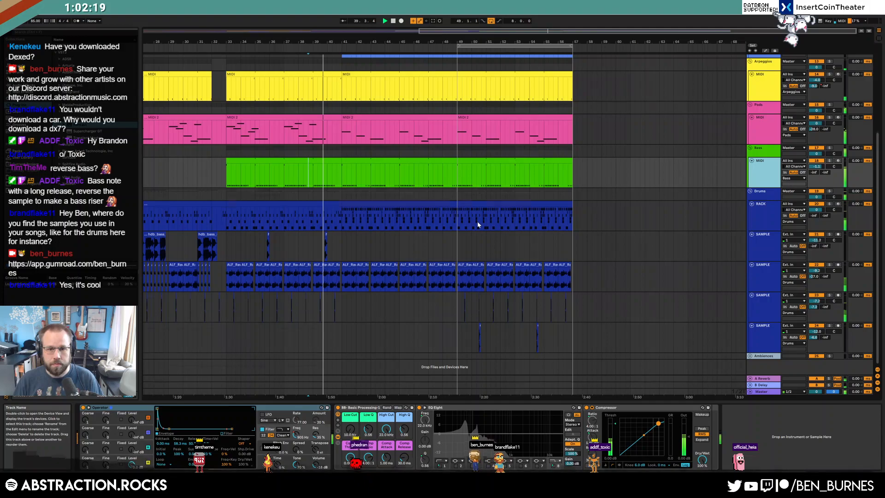
pyautogui.hotkey('ctrl', 'shift', 't')
# - Open the bass clip starting at bar 41 and turn off its looping
pyautogui.click(379, 162)
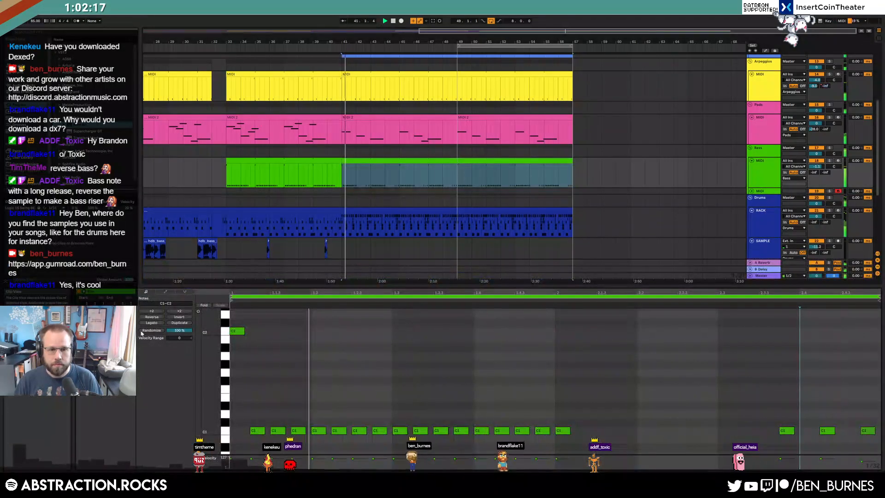
pyautogui.click(106, 310)
pyautogui.click(106, 311)
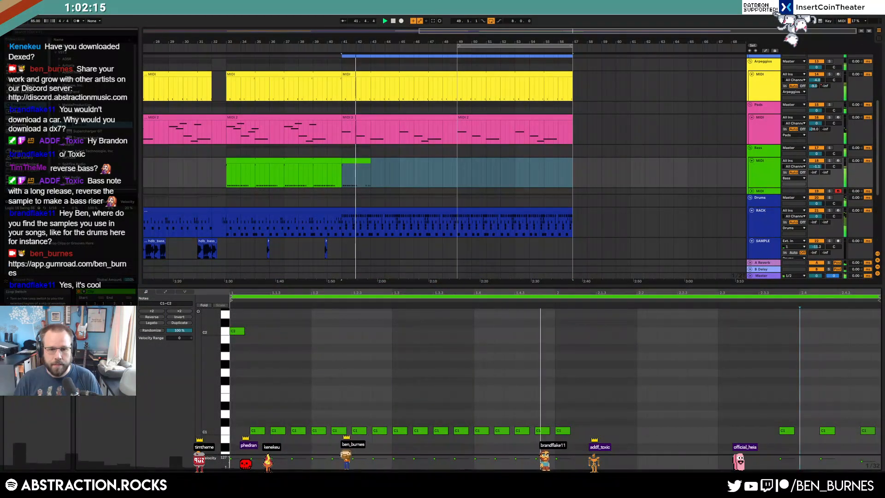
# - Set the bass clip's length to 4 bars and duplicate its two-bar note pattern into bars 3 and 4
pyautogui.click(111, 323)
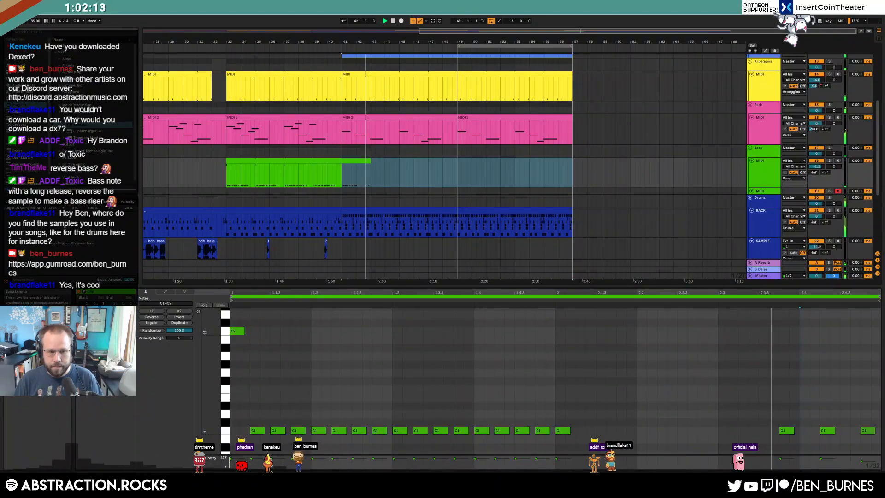
pyautogui.write('4')
pyautogui.press('Return')
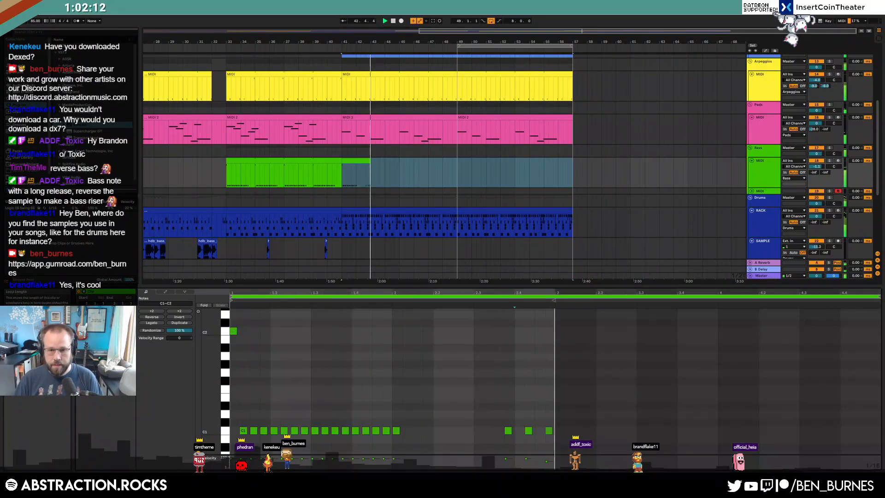
pyautogui.click(553, 323)
pyautogui.hotkey('ctrl', 'a')
pyautogui.hotkey('ctrl', 'd')
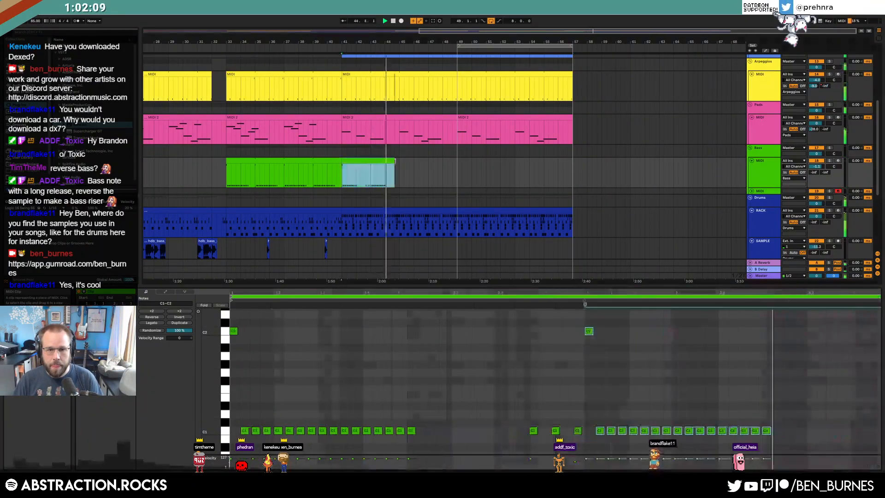
# - Delete the last three C1 notes in bar 4 of the bass clip and extend the looped clip to bar 57
pyautogui.moveTo(498, 407); pyautogui.dragTo(552, 443)
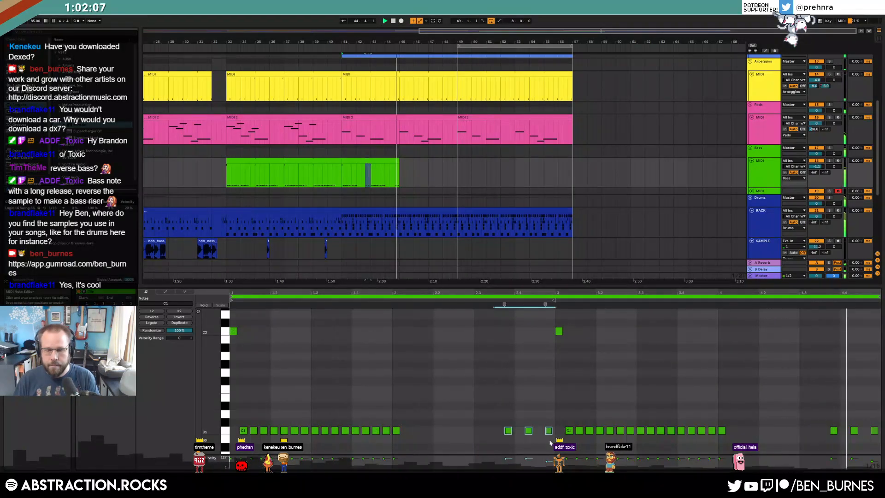
pyautogui.moveTo(803, 413); pyautogui.dragTo(879, 441)
pyautogui.press('Delete')
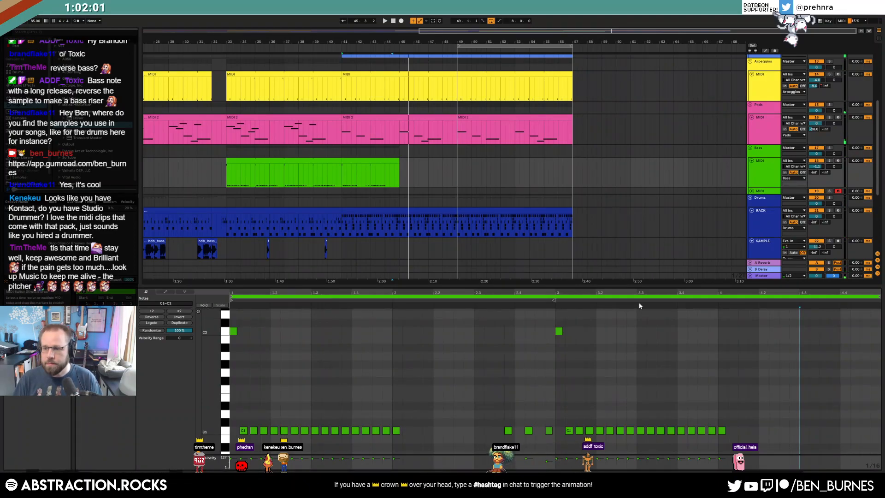
pyautogui.moveTo(399, 174); pyautogui.dragTo(567, 170)
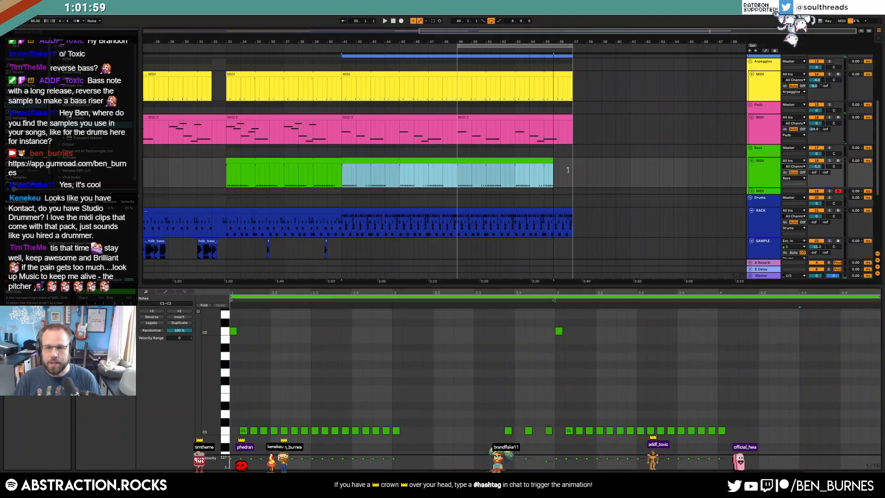
# - Create a four-bar MIDI clip at bar 41 on the new bass track and draw a C2 note filling its fourth bar
pyautogui.click(762, 192)
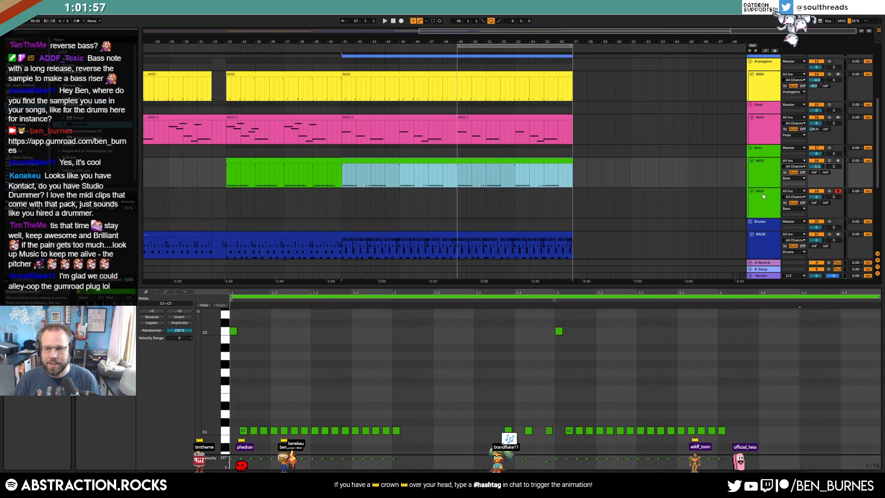
pyautogui.hotkey('shift', 'Tab')
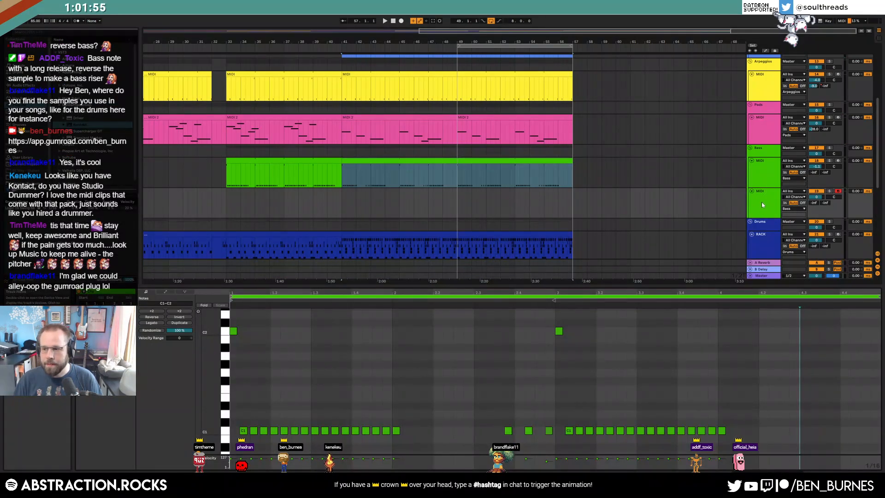
pyautogui.scroll(-5, 553, 354)
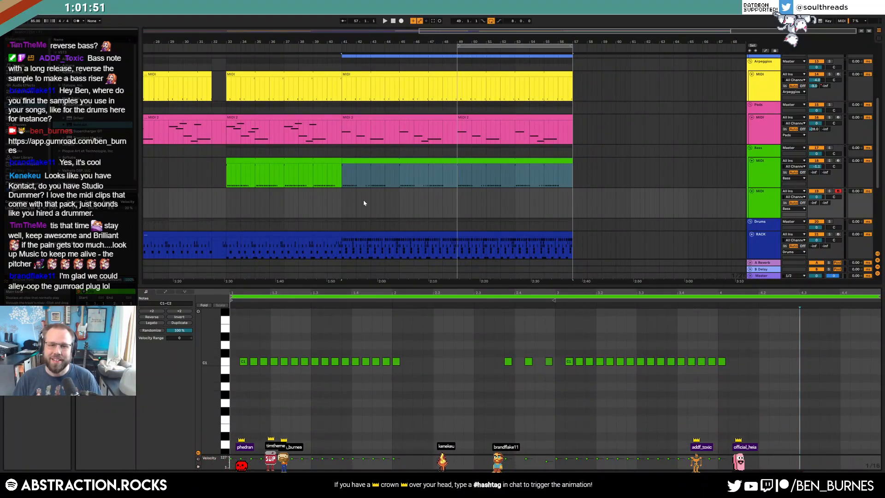
pyautogui.moveTo(344, 199); pyautogui.dragTo(399, 204)
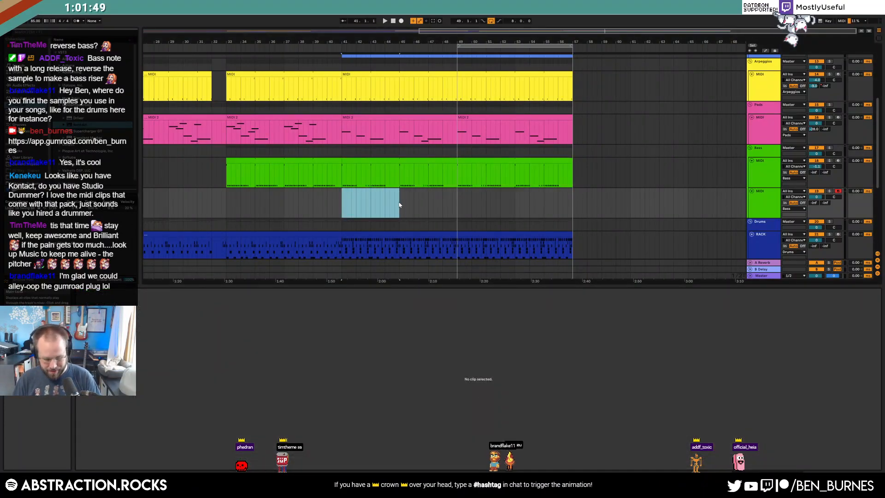
pyautogui.hotkey('ctrl', 'shift', 'm')
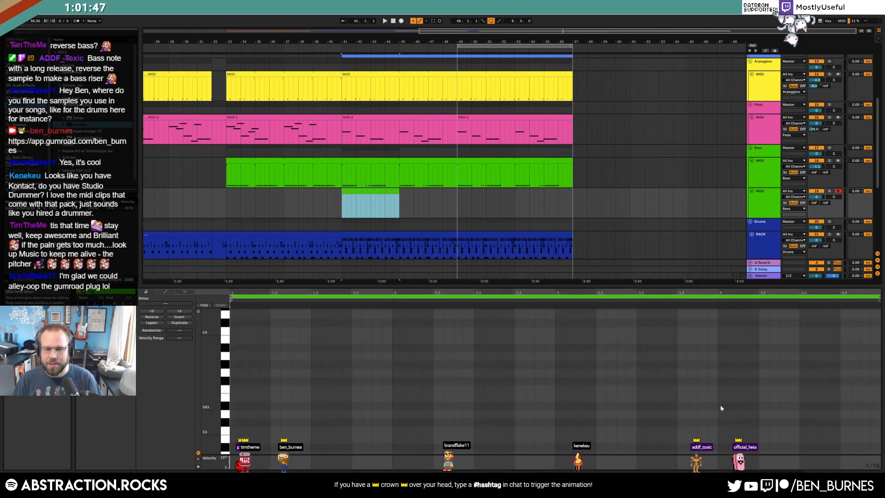
pyautogui.scroll(-10, 723, 415)
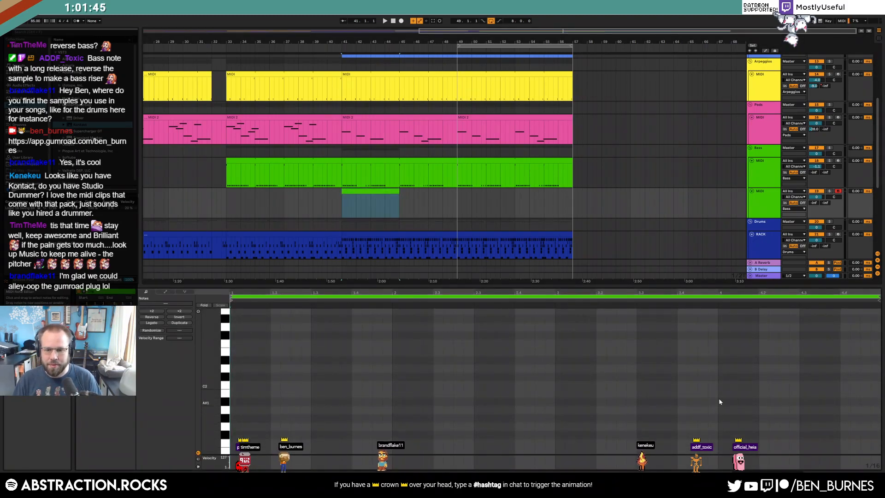
pyautogui.moveTo(721, 385); pyautogui.dragTo(878, 387)
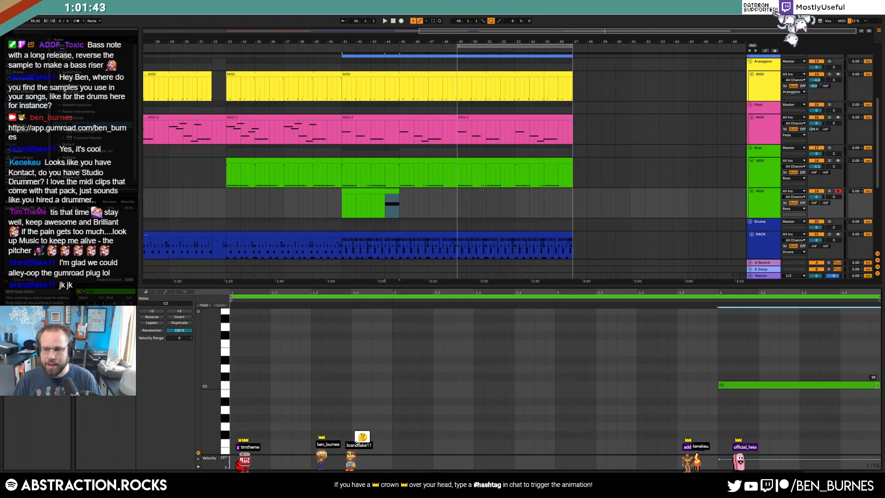
pyautogui.click(778, 395)
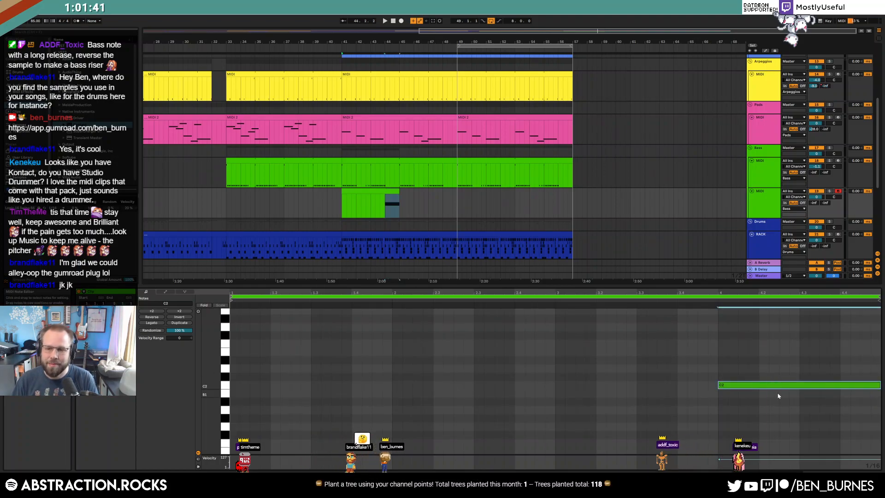
# - Extend the new bass clip as a loop to bar 57 and raise the track's reverb send
pyautogui.hotkey('shift', 'Tab')
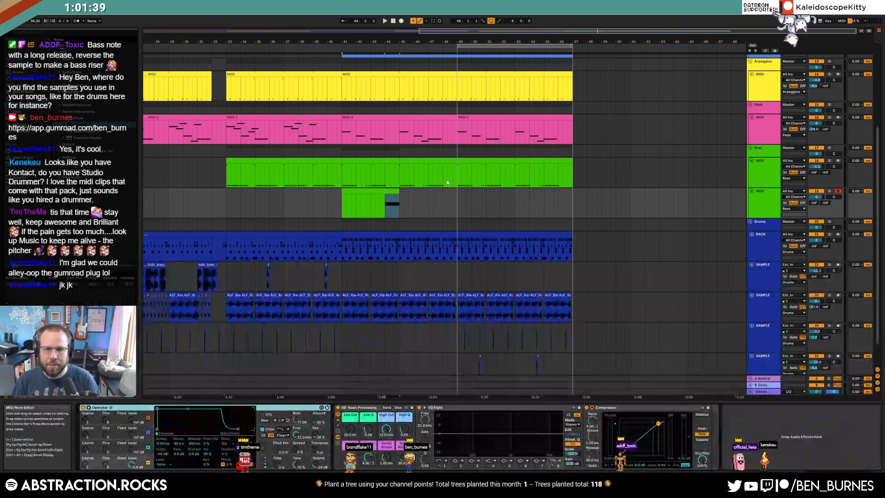
pyautogui.moveTo(399, 197); pyautogui.dragTo(572, 202)
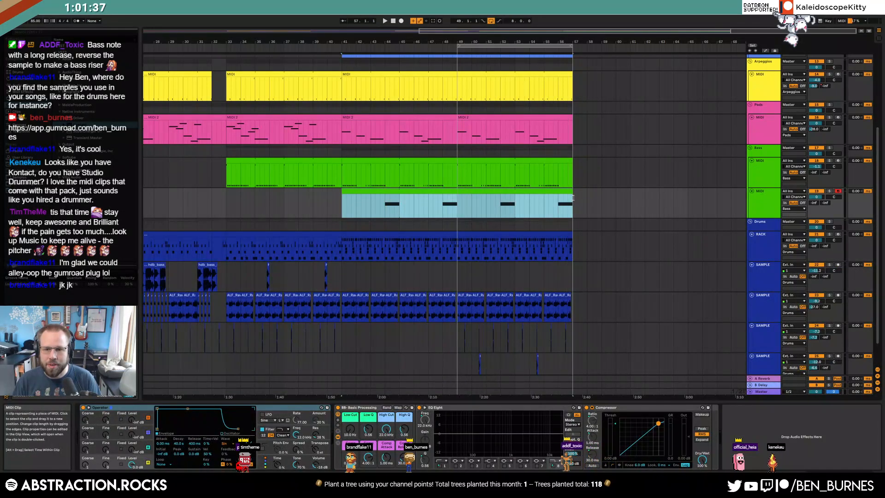
pyautogui.moveTo(814, 203)
pyautogui.mouseDown()
pyautogui.moveTo(814, 185)
pyautogui.moveTo(814, 200)
pyautogui.mouseUp()
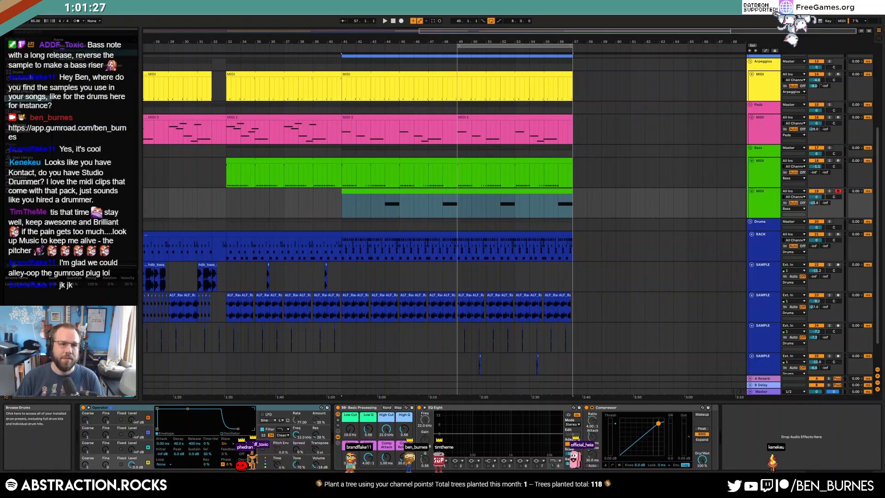
# - Replace Operator with Analog on the new bass track and shape its sound with unison detune and filter 1
pyautogui.click(28, 79)
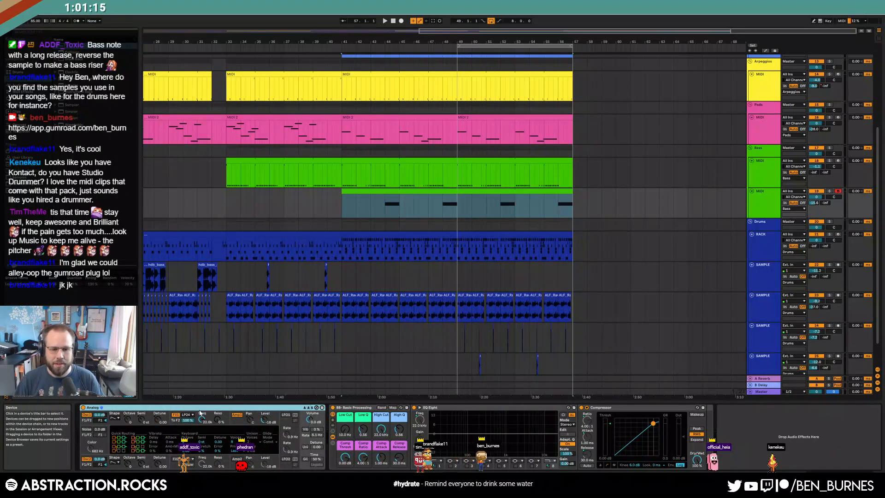
pyautogui.click(306, 446)
pyautogui.moveTo(317, 446); pyautogui.dragTo(317, 445)
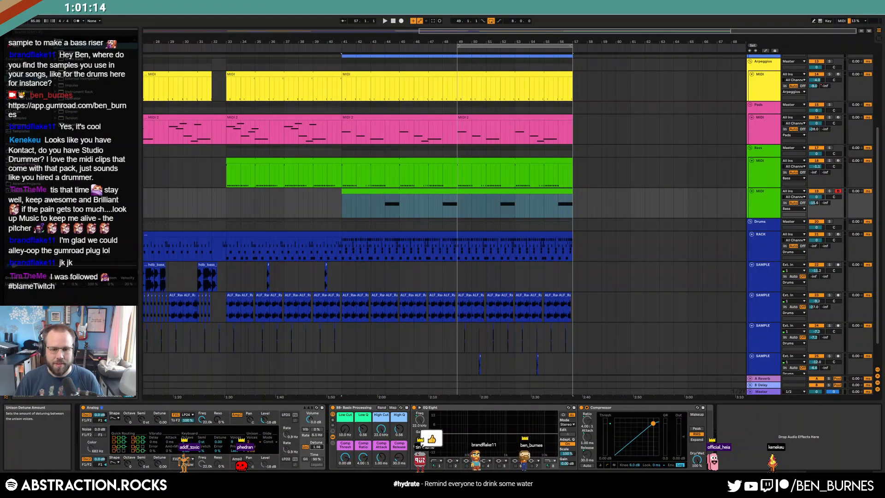
pyautogui.click(203, 419)
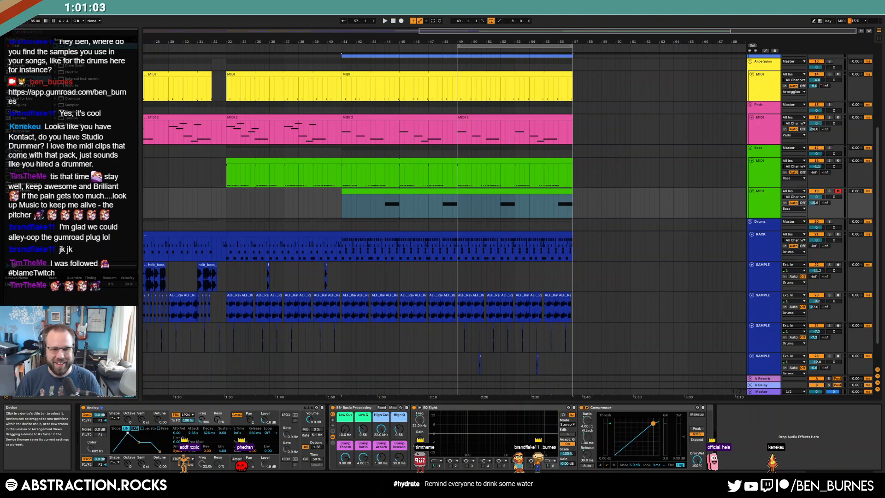
pyautogui.click(159, 421)
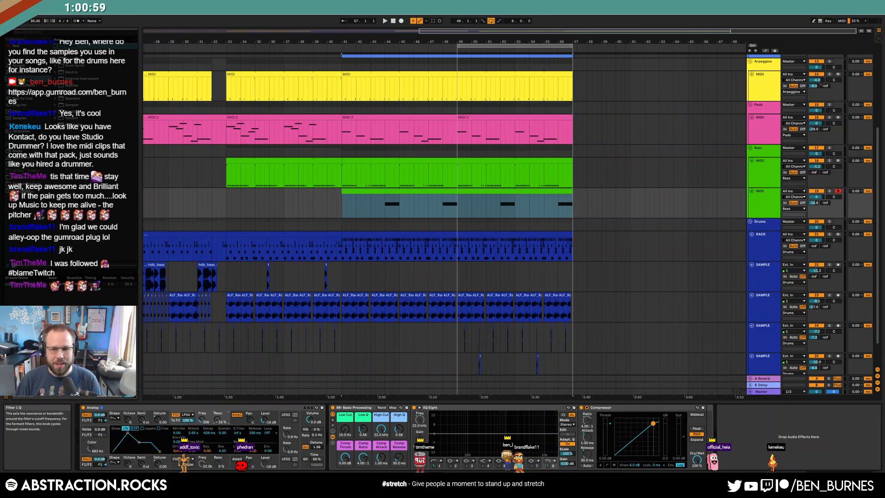
# - Play the arrangement from bar 41 and raise the new bass track's reverb send further
pyautogui.click(384, 204)
pyautogui.press('space')
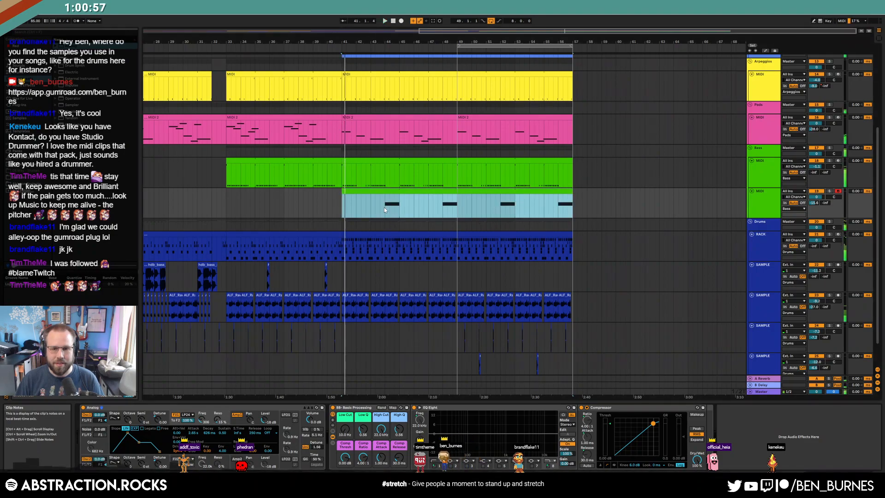
pyautogui.click(383, 206)
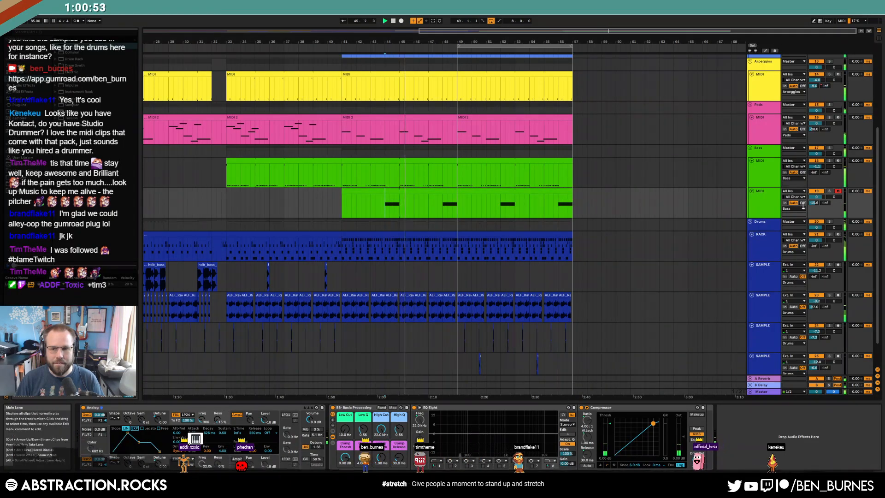
pyautogui.moveTo(815, 206); pyautogui.dragTo(817, 203)
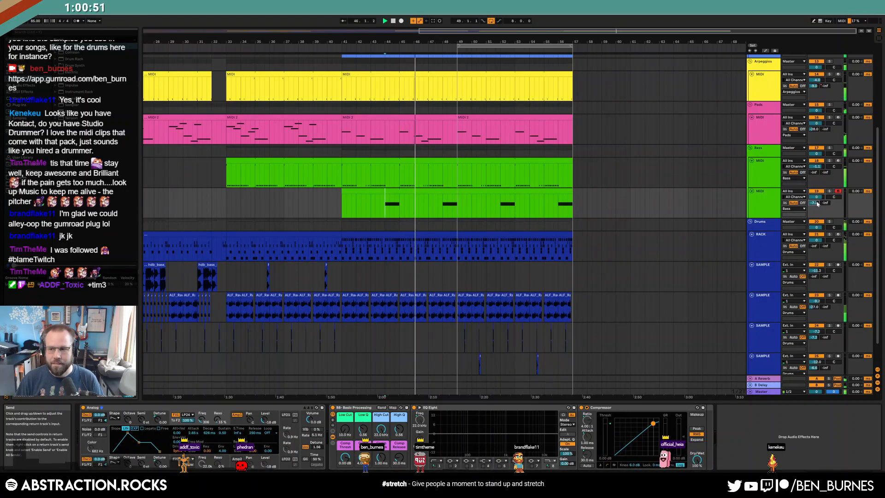
# - Transpose the long note in the new bass clip down an octave to C1
pyautogui.doubleClick(454, 190)
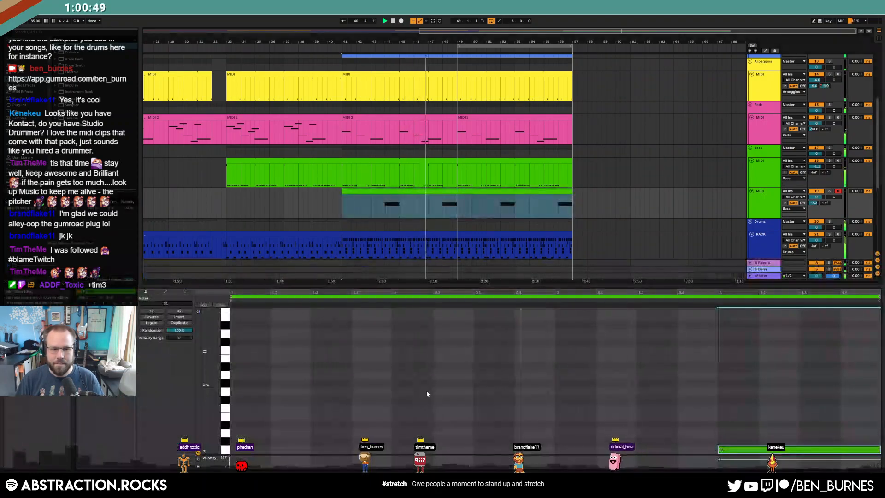
pyautogui.click(392, 204)
pyautogui.hotkey('shift', 'Tab')
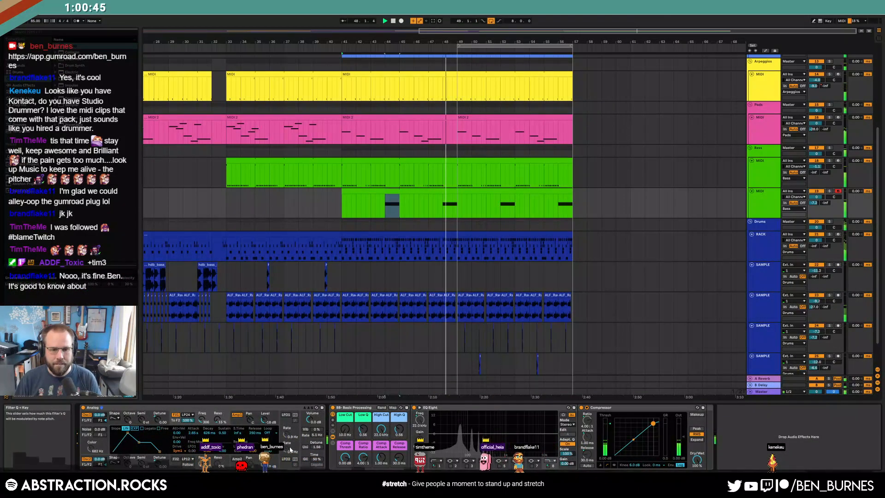
# - Change Analog's voice count and adjust its unison delay on the new bass track
pyautogui.click(311, 442)
pyautogui.click(240, 413)
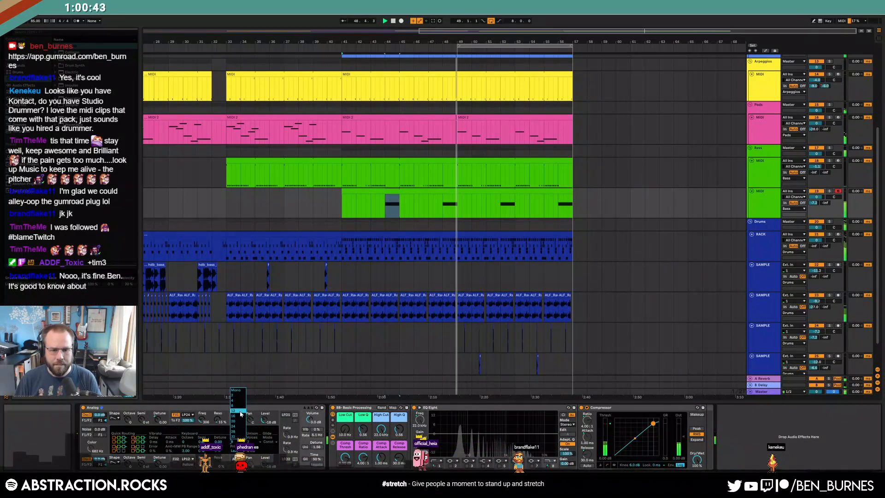
pyautogui.click(272, 443)
pyautogui.click(305, 446)
pyautogui.moveTo(317, 447); pyautogui.dragTo(317, 466)
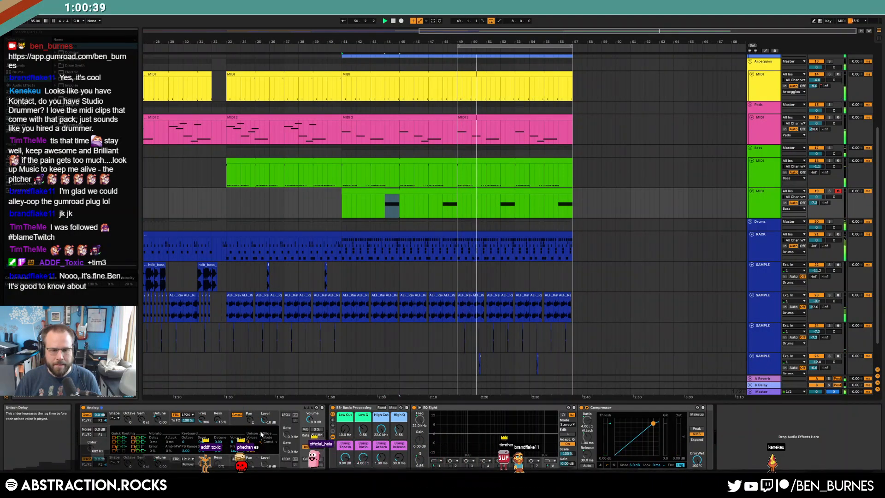
# - Adjust Analog's filter 1 cutoff and filter envelope attack time, auditioning the sound from bar 44
pyautogui.moveTo(205, 422); pyautogui.dragTo(223, 438)
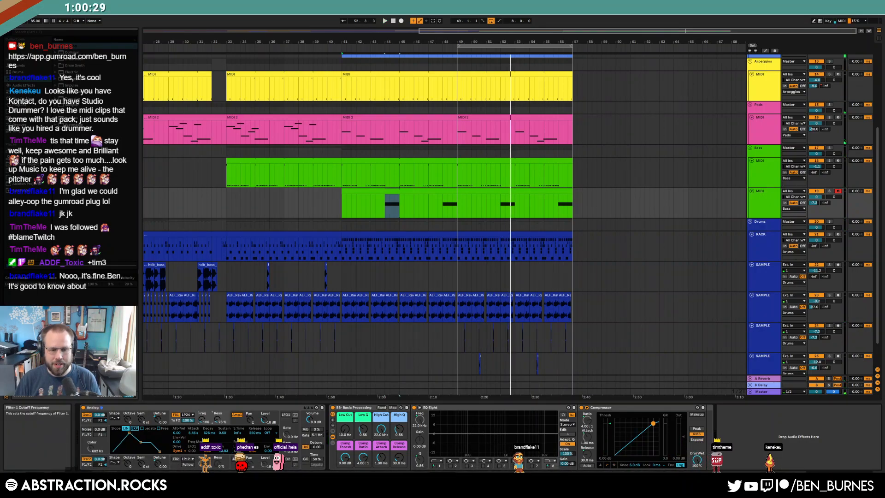
pyautogui.press('space')
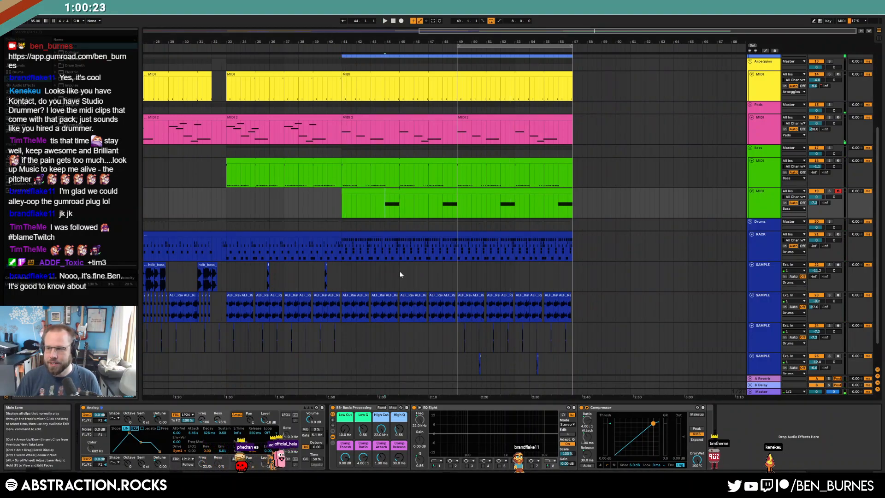
pyautogui.press('space')
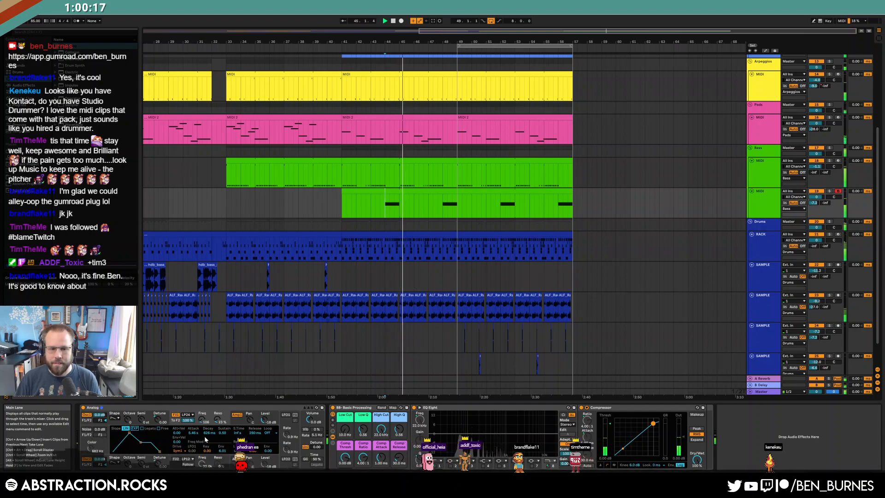
pyautogui.moveTo(193, 432); pyautogui.dragTo(193, 444)
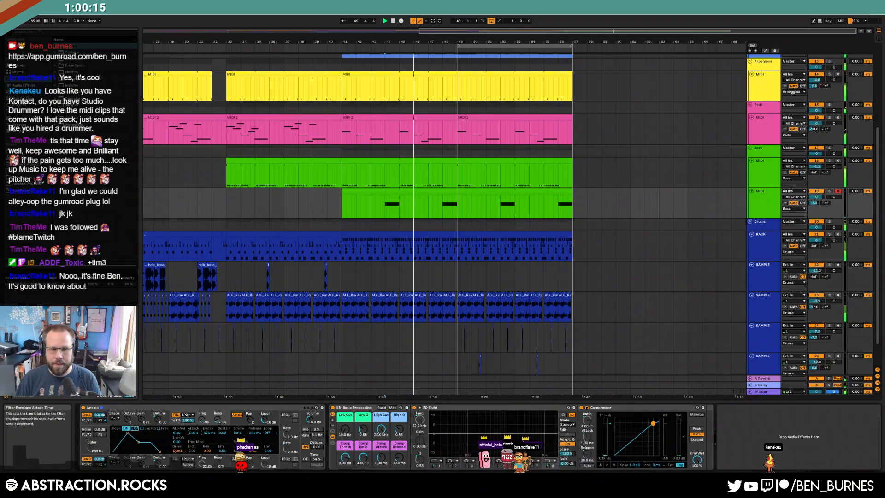
# - Fine-tune the new bass track's reverb send and draw B-Delay send automation that curves up into bar 49
pyautogui.moveTo(814, 203); pyautogui.dragTo(814, 201)
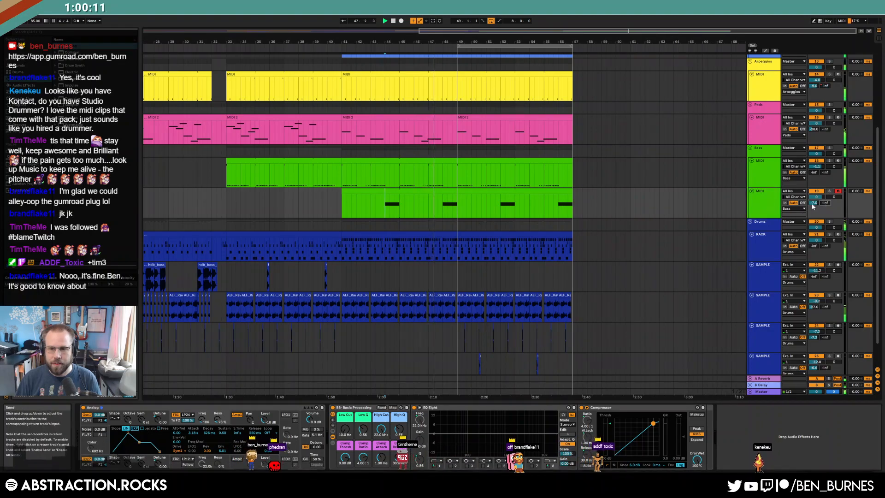
pyautogui.press('a')
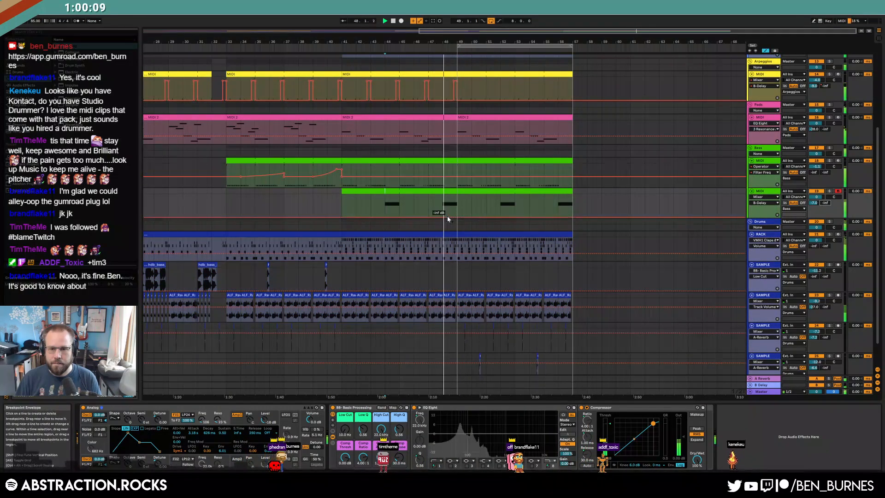
pyautogui.moveTo(457, 219); pyautogui.dragTo(461, 198)
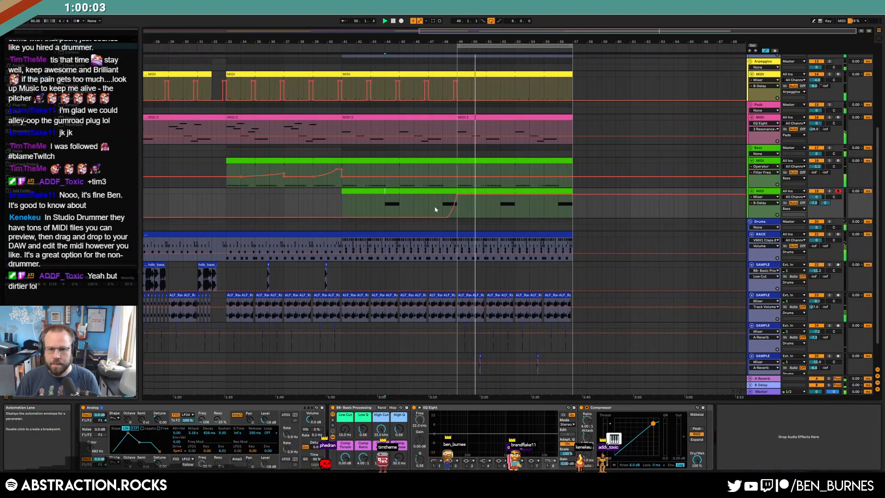
# - Copy the B-Delay send ramp to bars 52, 56 and 44, and reshape the envelope to fall gradually between the ramps after bar 49
pyautogui.click(500, 207)
pyautogui.hotkey('ctrl', 'v')
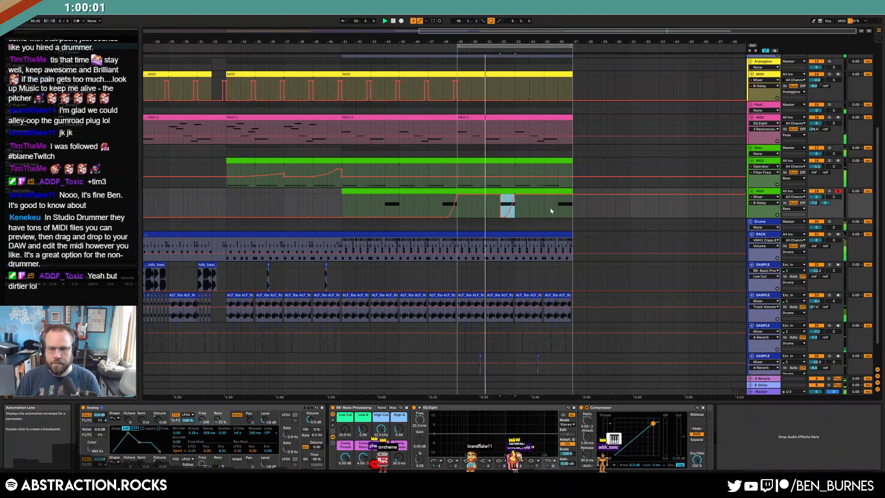
pyautogui.click(559, 206)
pyautogui.hotkey('ctrl', 'v')
pyautogui.click(386, 206)
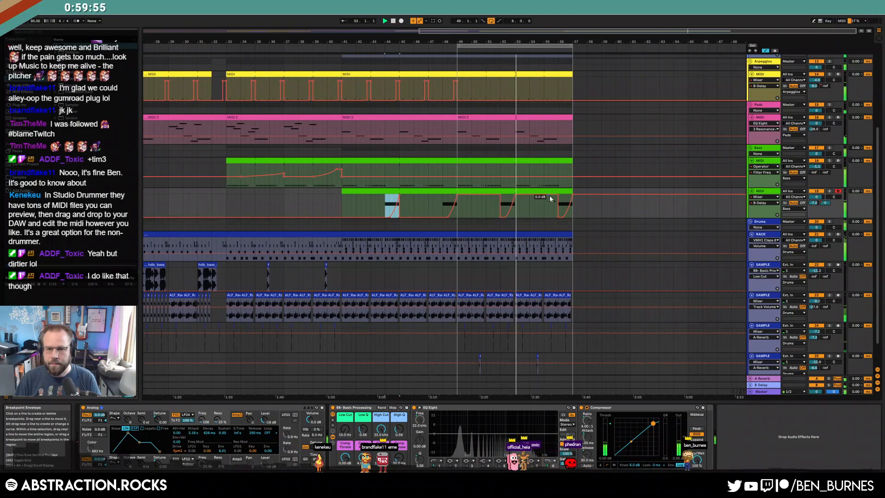
pyautogui.click(500, 194)
pyautogui.click(560, 196)
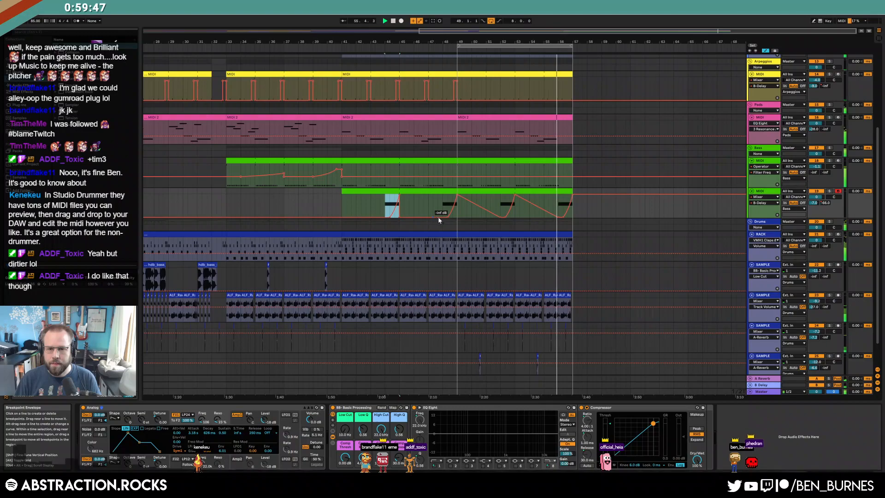
# - Find Massive among the plug-in instruments and load it on the new bass track in place of Analog
pyautogui.click(20, 105)
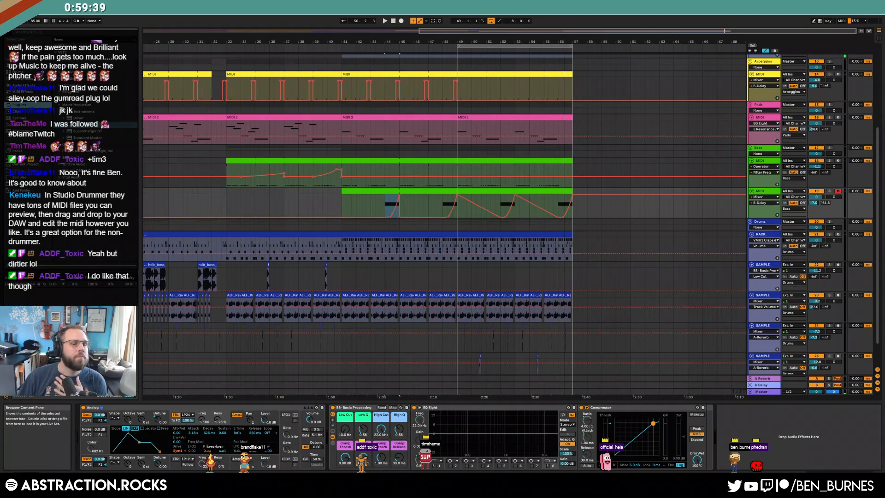
pyautogui.click(56, 47)
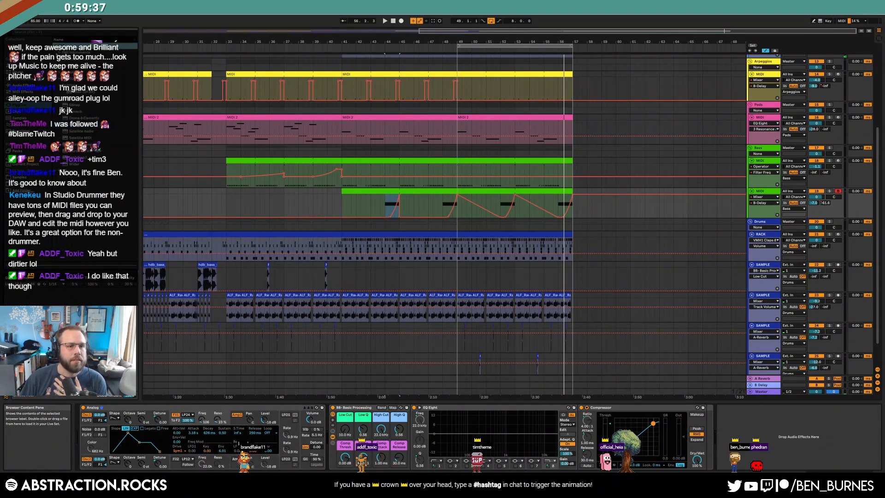
pyautogui.click(76, 92)
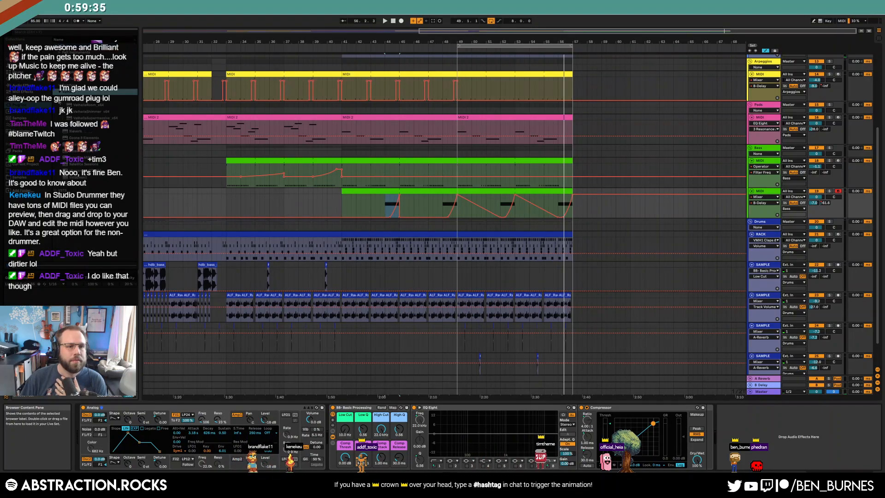
pyautogui.click(60, 72)
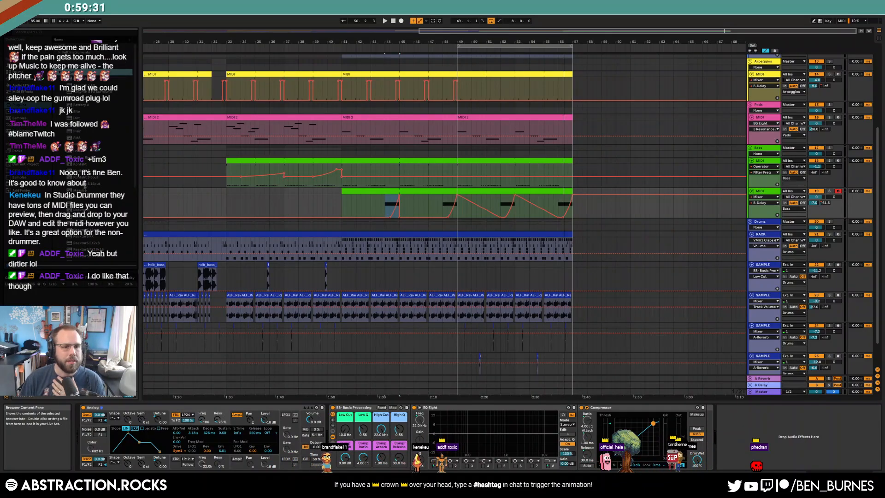
pyautogui.moveTo(81, 190); pyautogui.dragTo(156, 413)
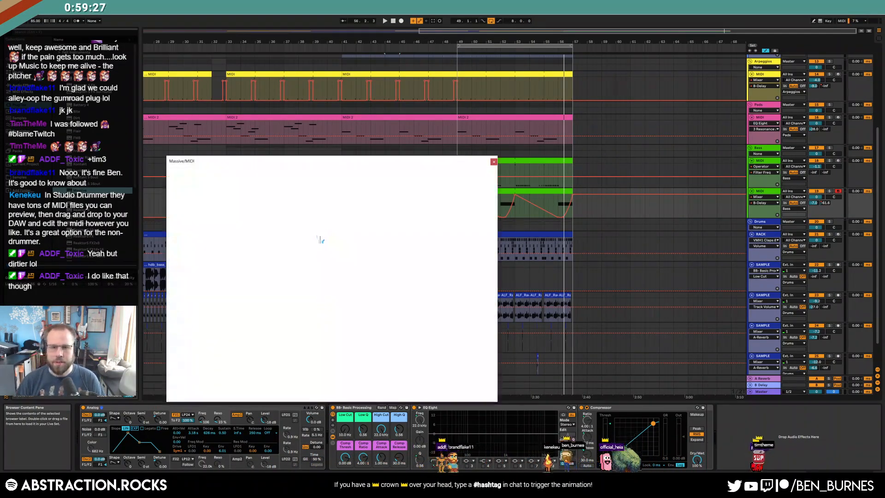
# - Set Massive's filter 1 to Lowpass 4 with the oscillators routed into it, and set up unison pitch spread in the voicing settings
pyautogui.moveTo(369, 160); pyautogui.dragTo(250, 142)
pyautogui.click(224, 172)
pyautogui.click(215, 183)
pyautogui.moveTo(153, 193); pyautogui.dragTo(154, 131)
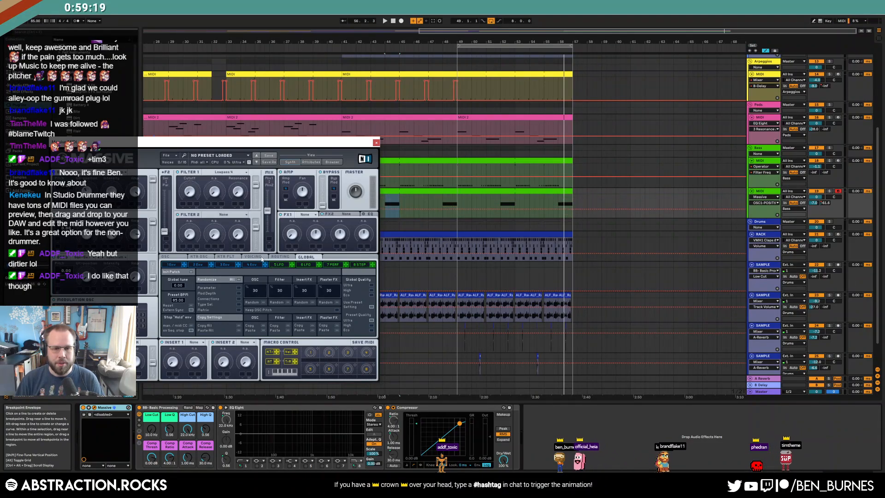
pyautogui.click(268, 257)
pyautogui.click(265, 256)
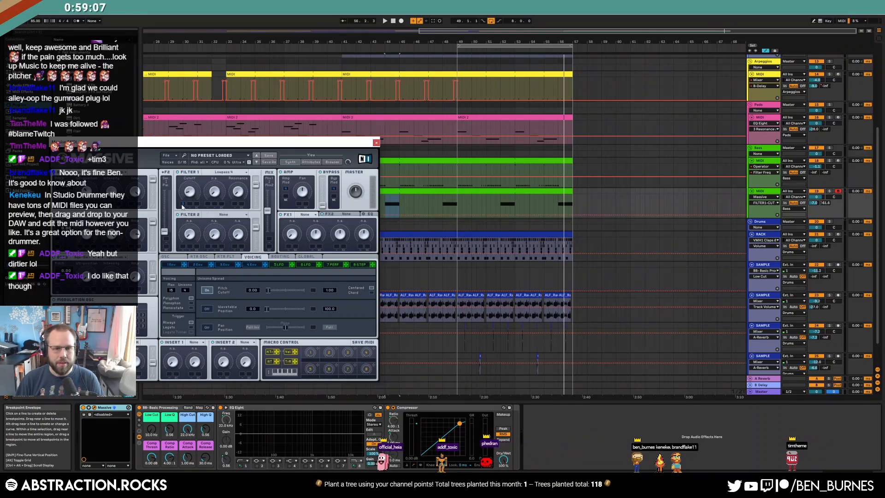
# - Modulate filter 1's cutoff with an envelope, lengthening its attack and raising its sustain while auditioning from bar 44
pyautogui.click(225, 264)
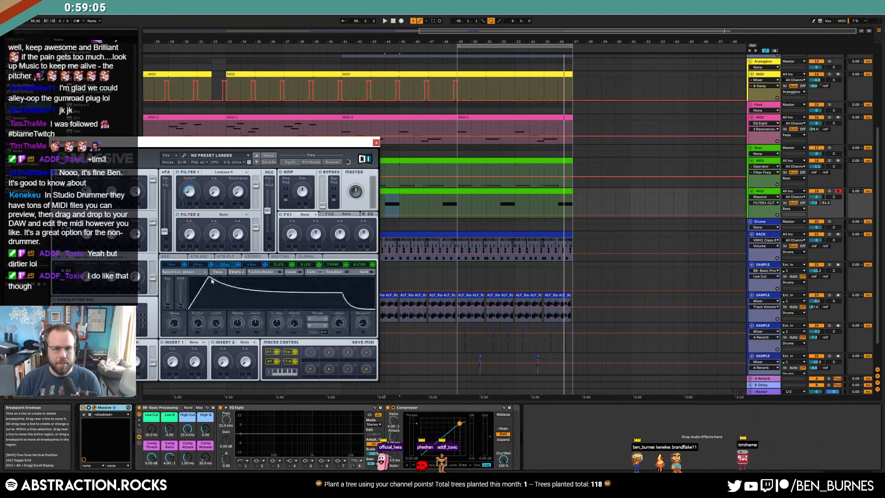
pyautogui.click(385, 207)
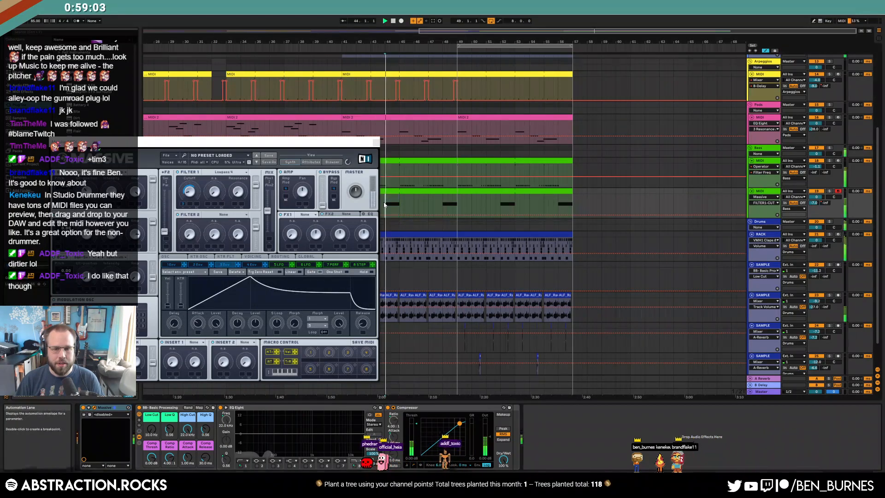
pyautogui.press('space')
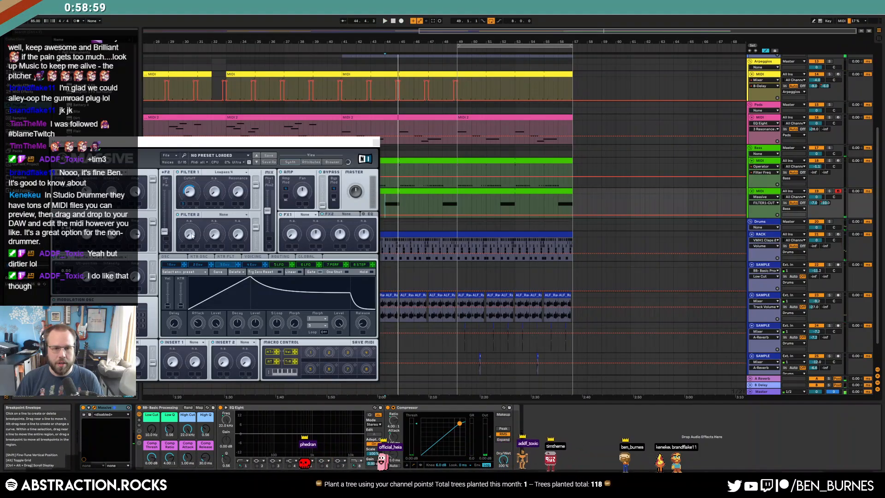
pyautogui.moveTo(248, 278)
pyautogui.mouseDown()
pyautogui.moveTo(224, 276)
pyautogui.moveTo(260, 273)
pyautogui.moveTo(246, 272)
pyautogui.moveTo(253, 271)
pyautogui.mouseUp()
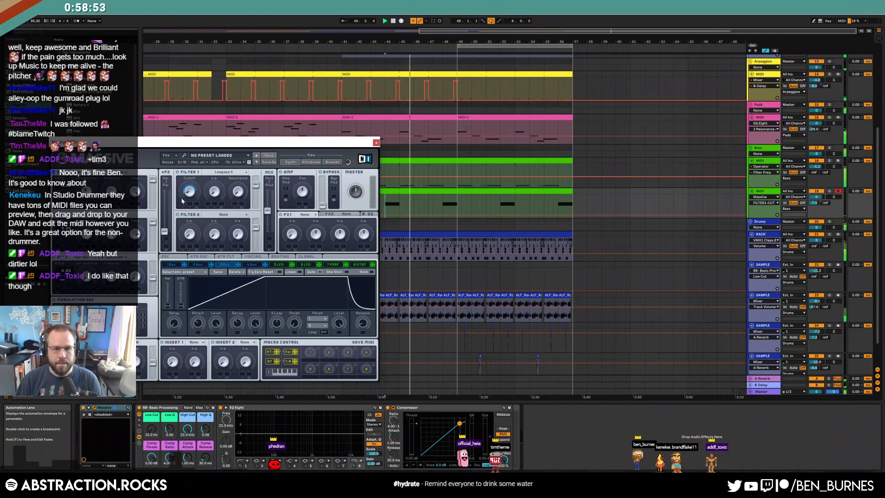
pyautogui.press('space')
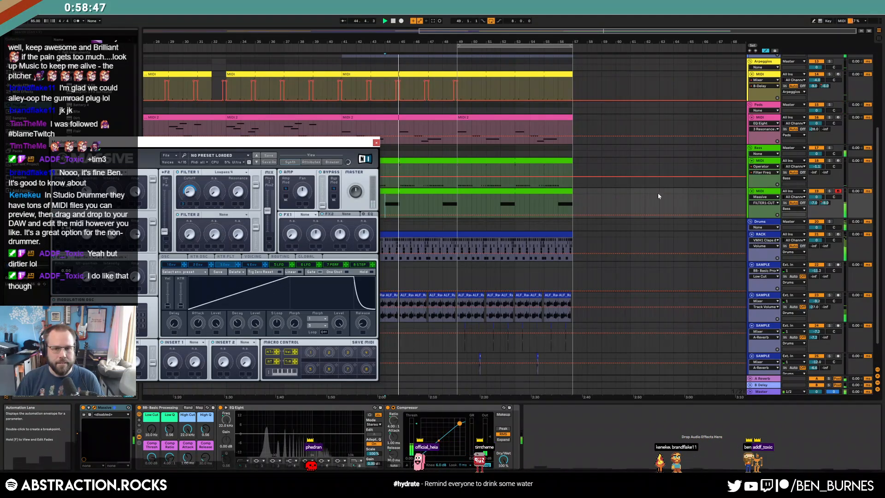
# - Solo the new bass track and lengthen the filter envelope's attack further while replaying from bar 44
pyautogui.click(828, 191)
pyautogui.press('space')
pyautogui.press('space')
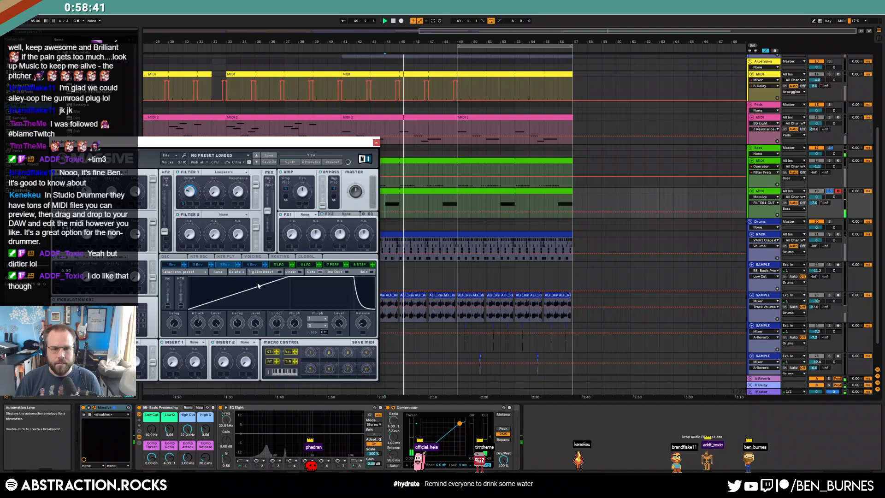
pyautogui.press('space')
pyautogui.press('space')
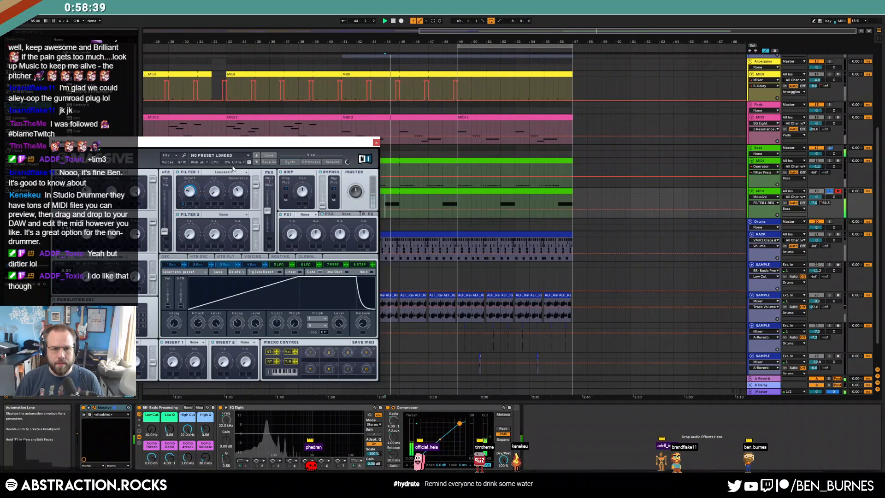
# - Switch Massive's filter 1 to the Scream type and assign LFO 5 to its Scream amount
pyautogui.click(230, 172)
pyautogui.click(217, 212)
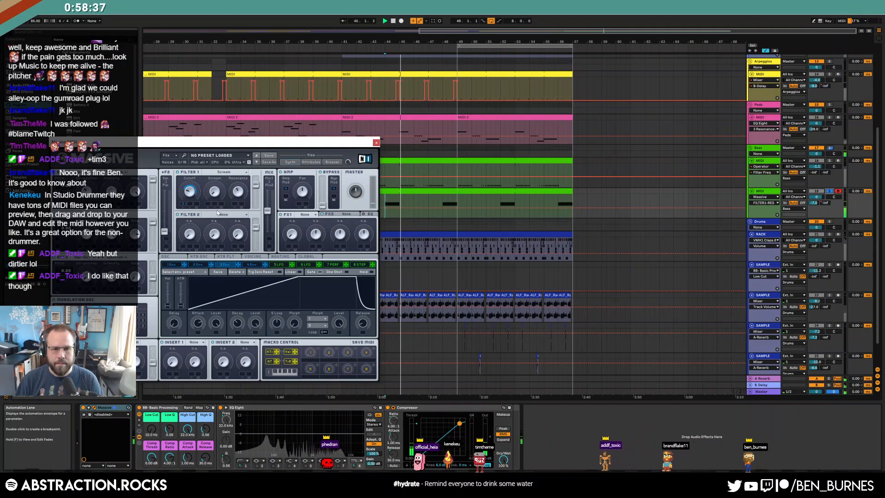
pyautogui.press('space')
pyautogui.press('space')
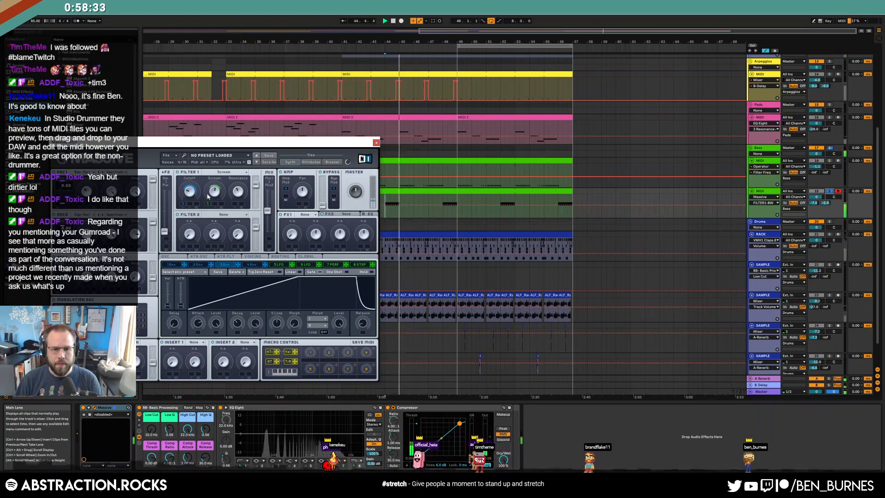
# - Adjust LFO 5's rate and its modulation of the filter's Scream amount, replaying from bar 44
pyautogui.click(278, 265)
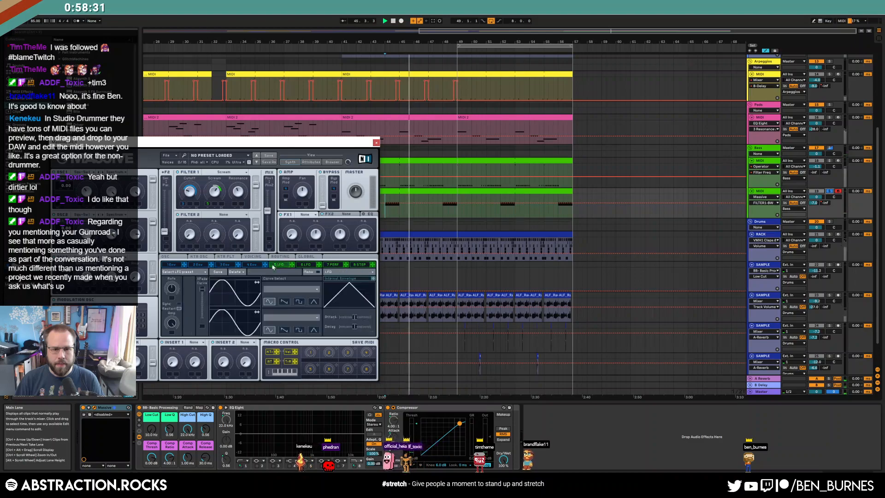
pyautogui.moveTo(172, 288); pyautogui.dragTo(175, 294)
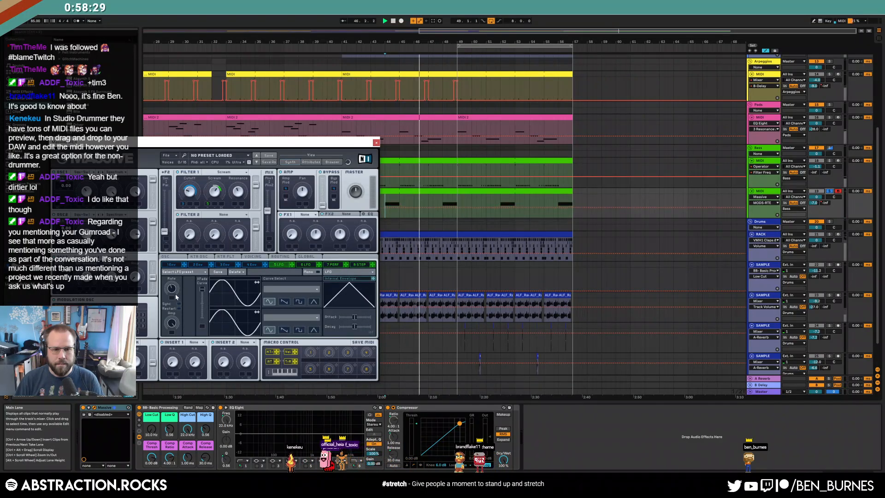
pyautogui.press('space')
pyautogui.press('space')
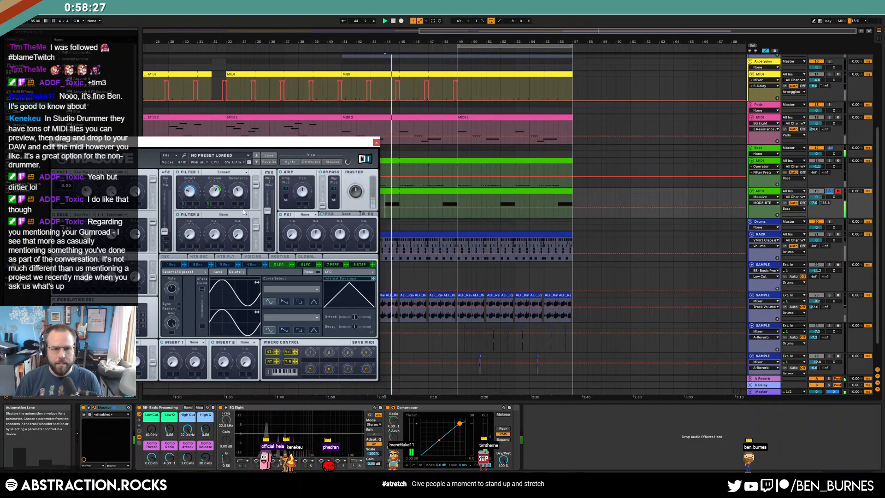
pyautogui.moveTo(214, 192); pyautogui.dragTo(215, 188)
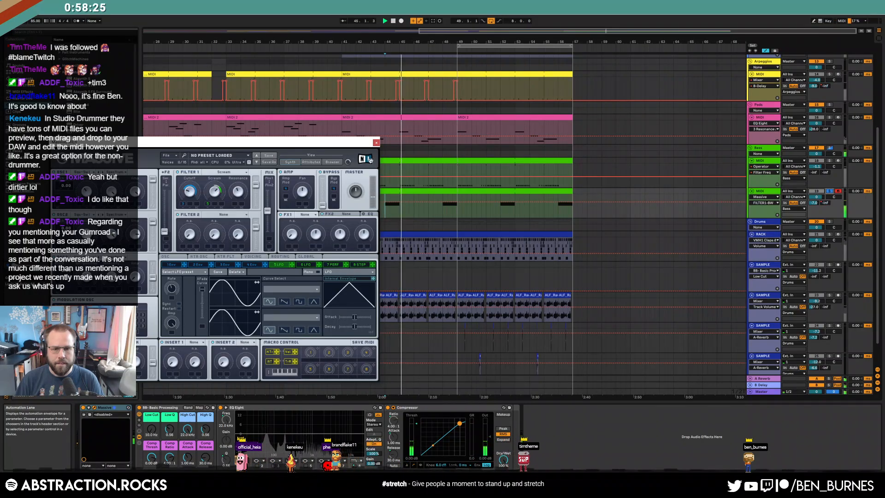
# - Load the Sine Shaper into Massive's Insert 1 and the Parabolic Shaper into Insert 2
pyautogui.click(194, 342)
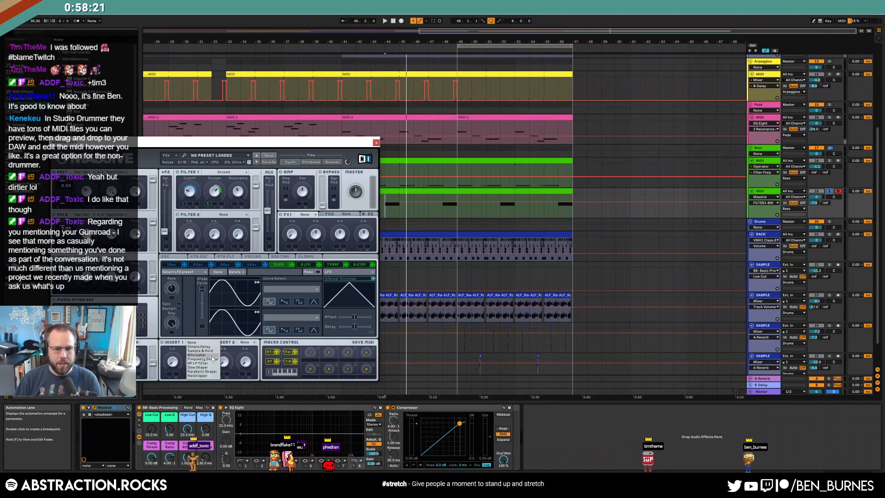
pyautogui.click(206, 367)
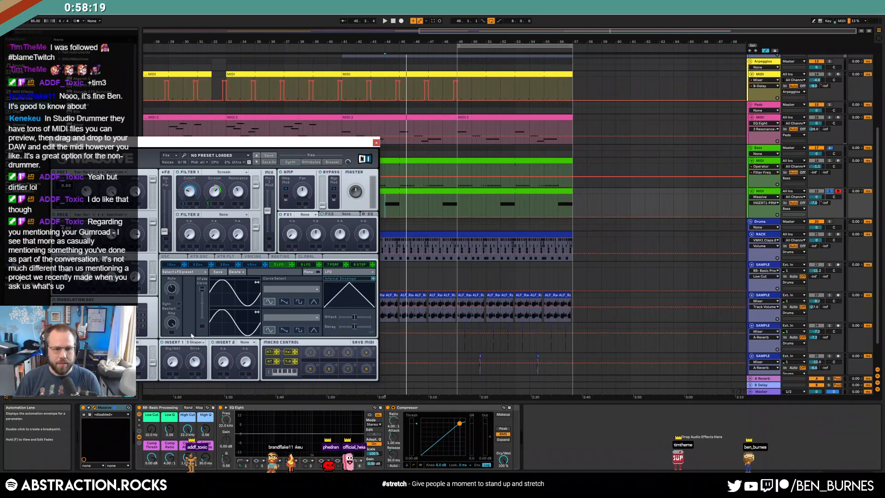
pyautogui.press('space')
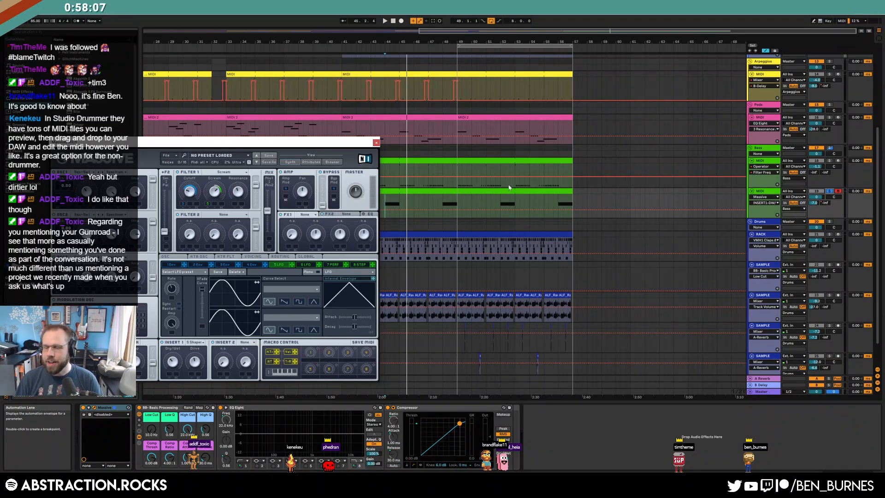
pyautogui.moveTo(291, 147); pyautogui.dragTo(521, 147)
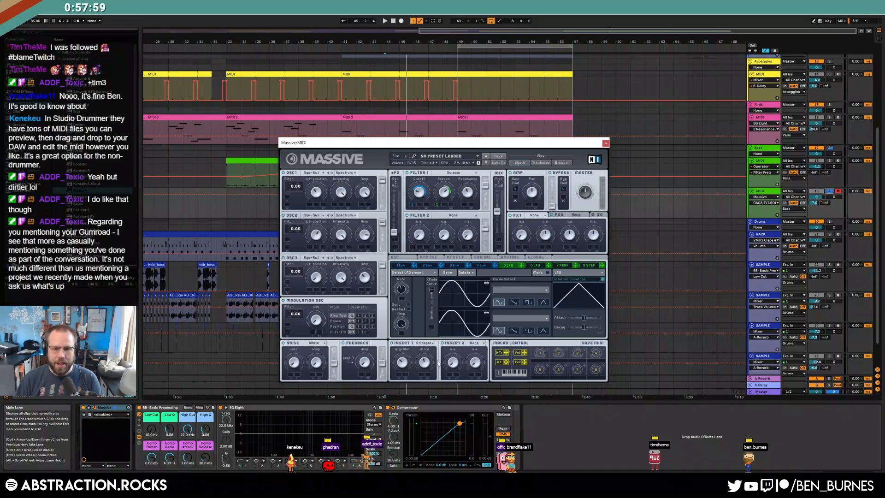
pyautogui.click(474, 344)
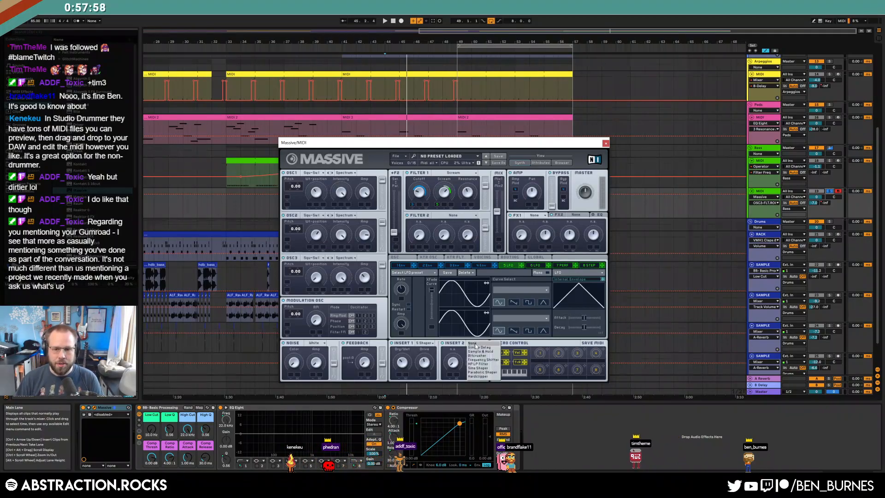
pyautogui.click(488, 373)
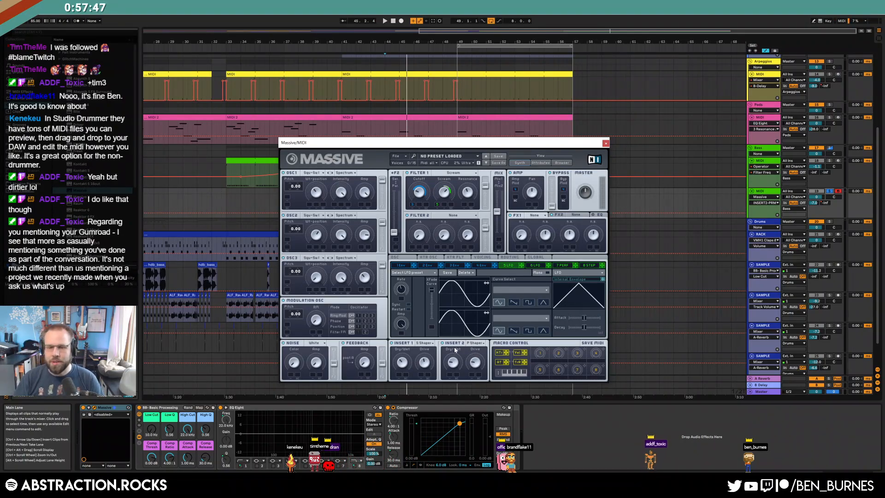
pyautogui.click(332, 363)
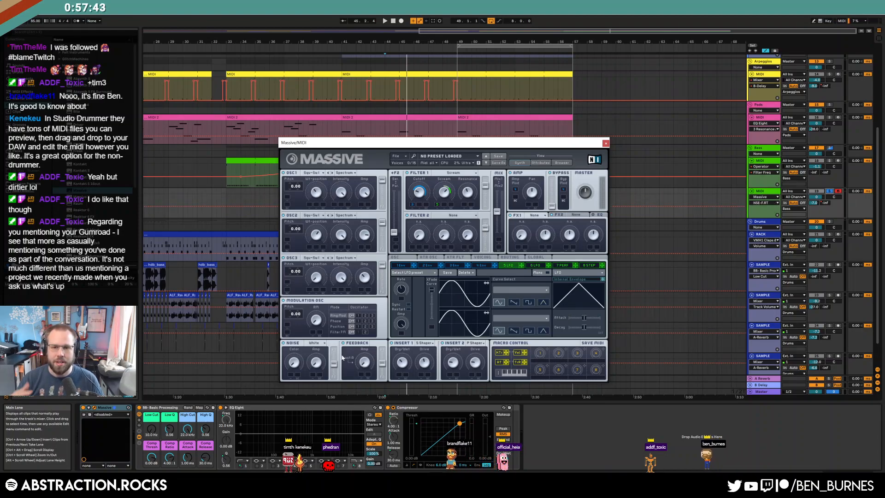
pyautogui.click(536, 215)
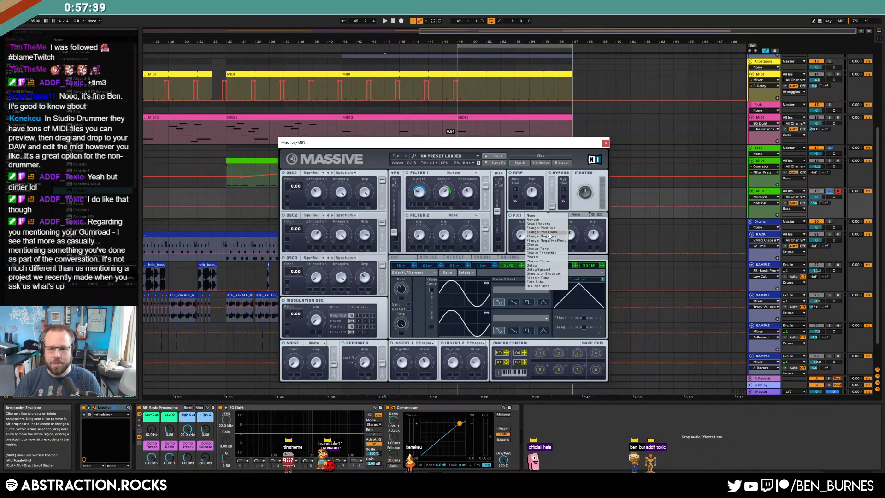
pyautogui.click(536, 214)
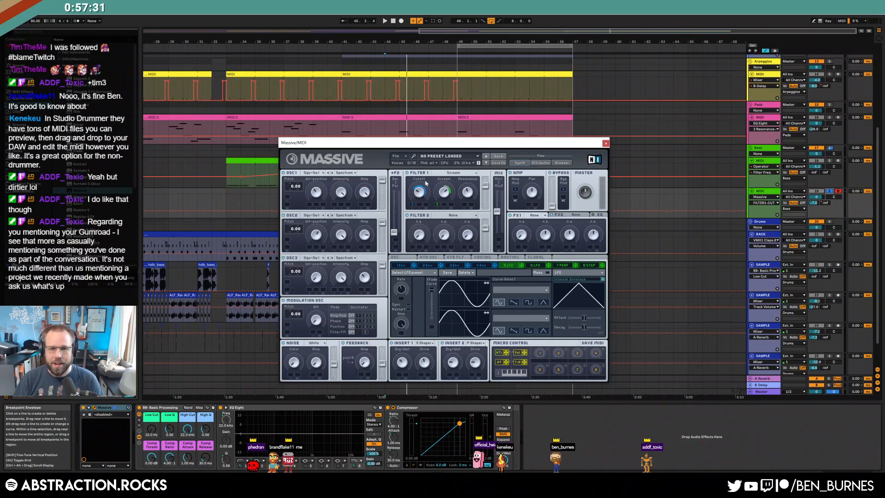
# - Duplicate the arpeggio part from bars 41 to 49, with its automation, so it also fills bars 49 to 57
pyautogui.click(346, 91)
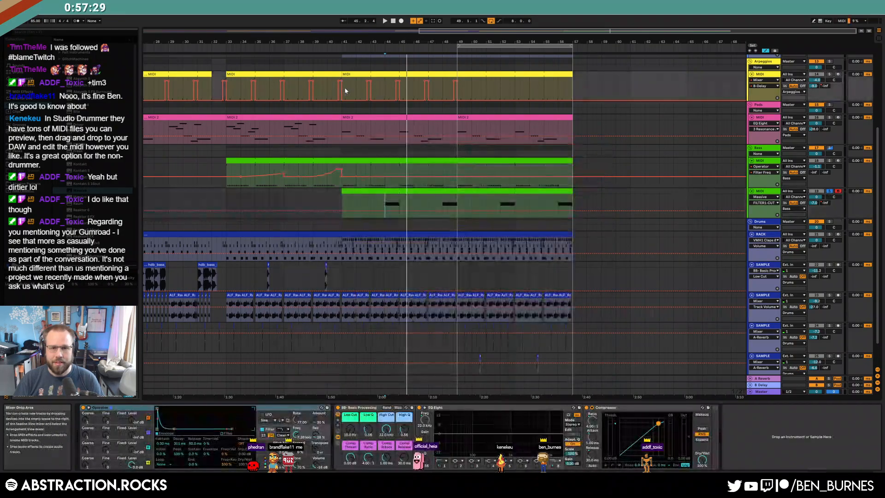
pyautogui.moveTo(345, 88); pyautogui.dragTo(449, 100)
pyautogui.click(343, 91)
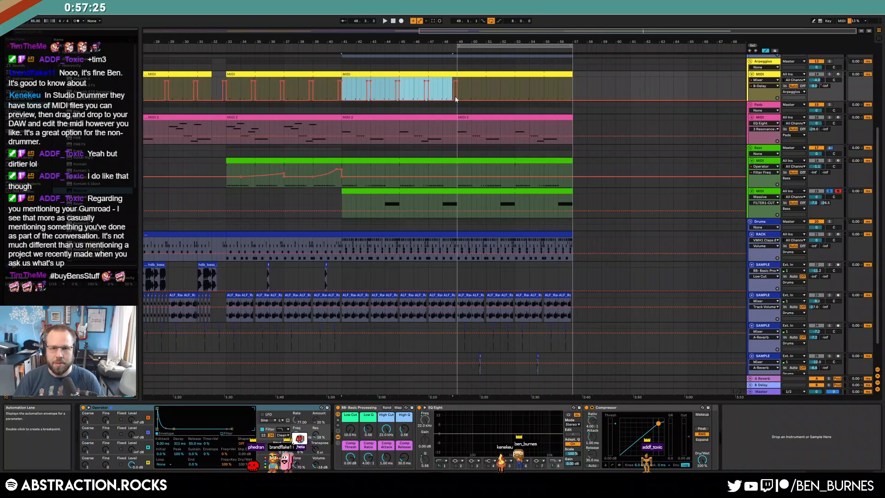
pyautogui.hotkey('ctrl', 'd')
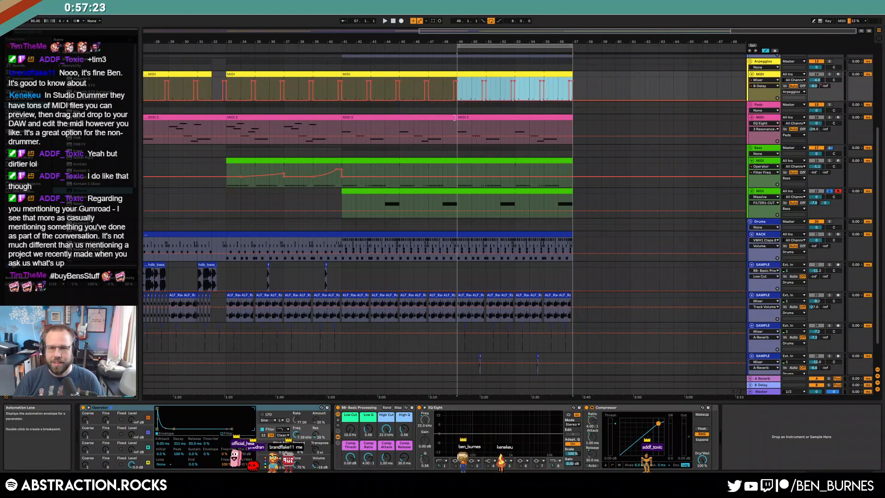
# - Replay the arrangement from bar 33 with automation hidden, and select the Operator bass clip from bar 41 to 57
pyautogui.click(407, 95)
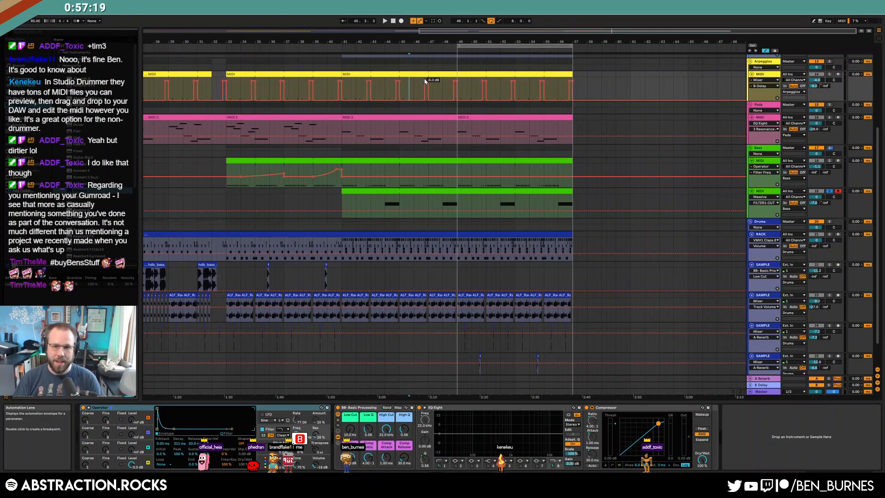
pyautogui.click(427, 95)
pyautogui.press('space')
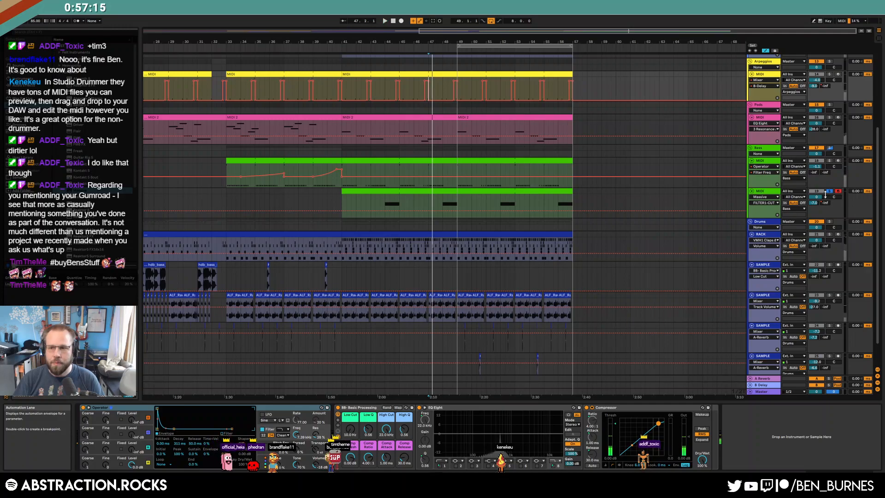
pyautogui.click(227, 176)
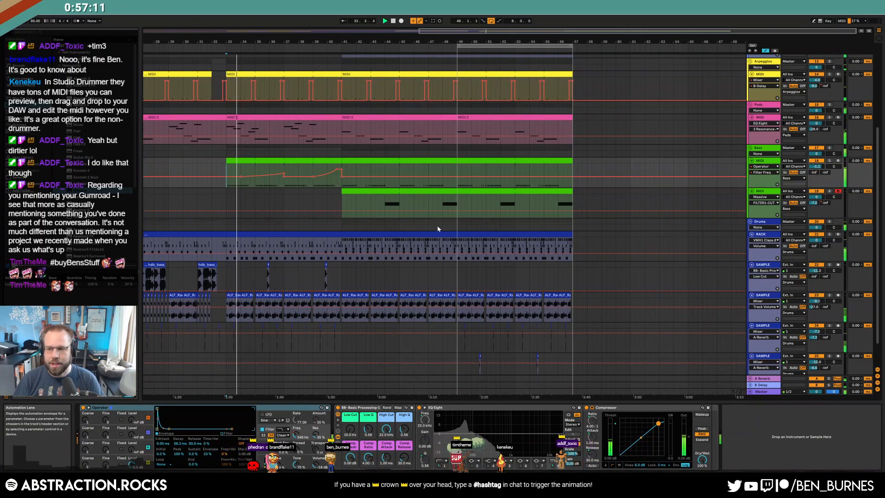
pyautogui.press('a')
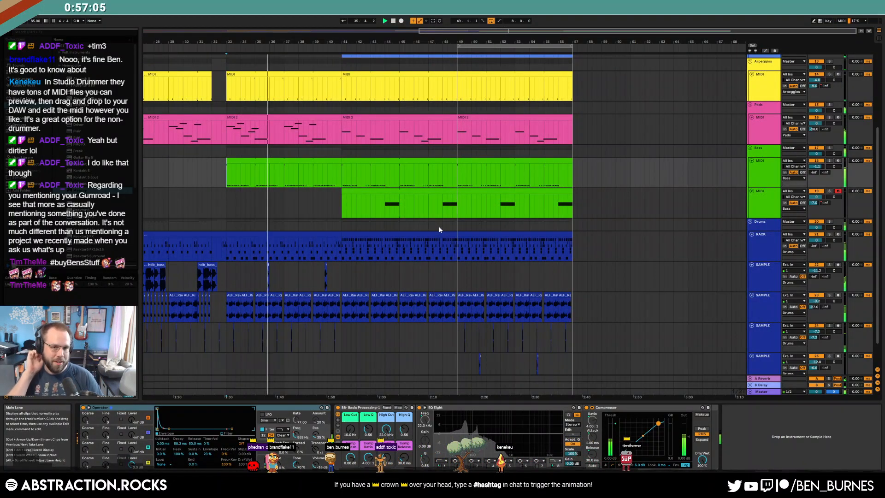
pyautogui.click(389, 172)
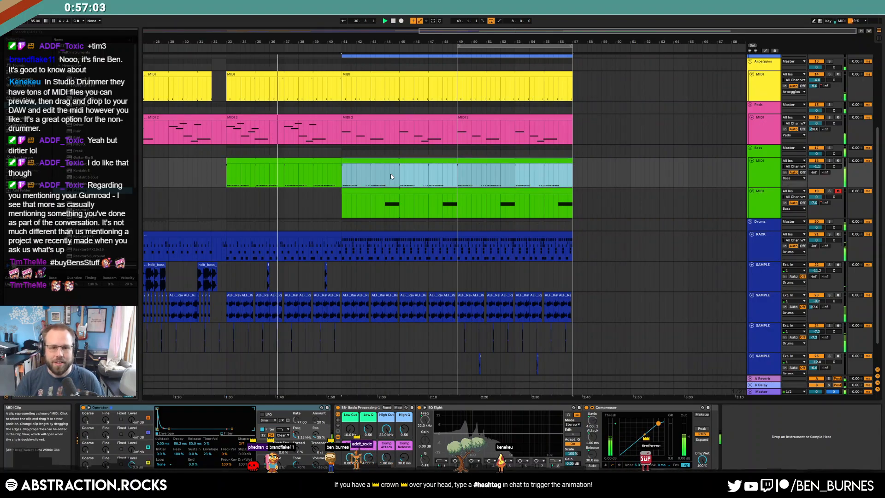
pyautogui.scroll(2, 507, 193)
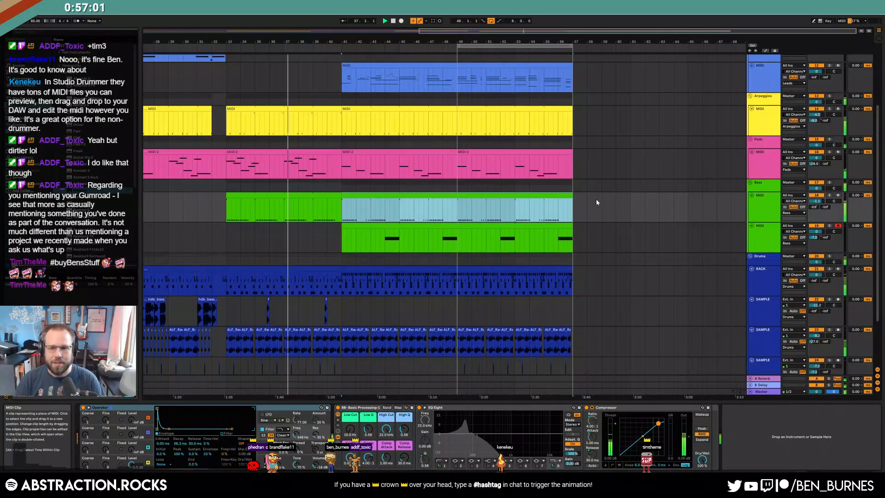
# - Lower the Massive bass track's volume to -1.0 dB and close the Massive editor
pyautogui.click(777, 246)
pyautogui.click(816, 231)
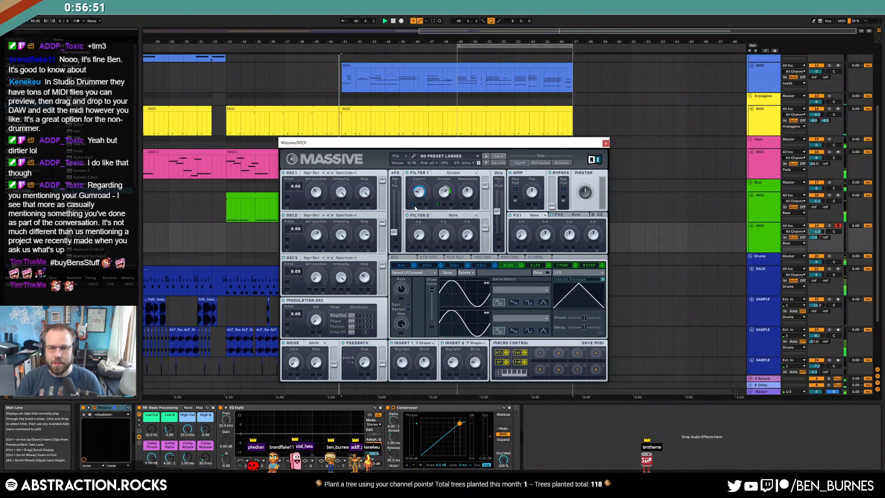
pyautogui.click(605, 143)
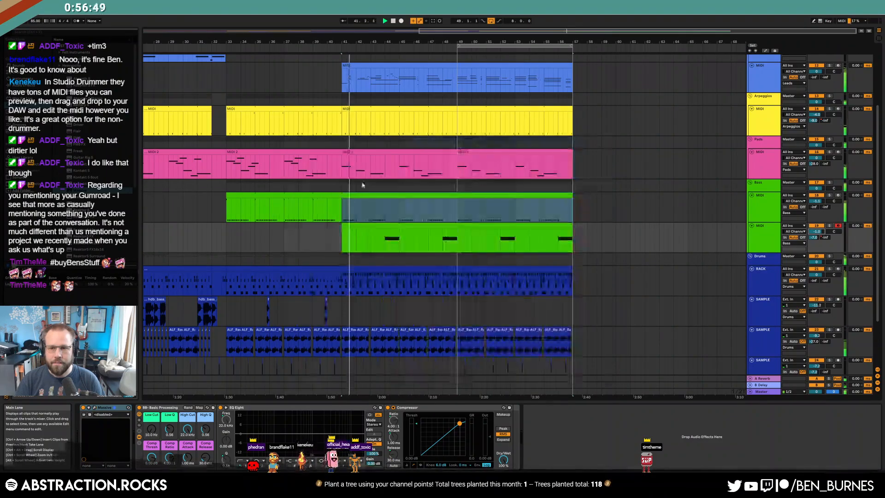
# - Draw B-Delay send automation on the Operator bass track that rises from bar 40 to a -1.0 dB peak and falls before bar 41
pyautogui.keyDown('ctrl'); pyautogui.scroll(10, 315, 218); pyautogui.keyUp('ctrl')
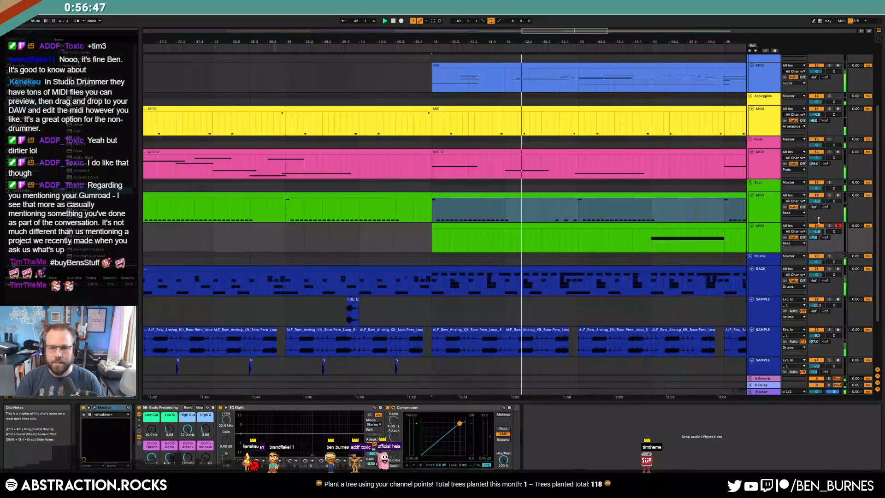
pyautogui.press('a')
pyautogui.moveTo(400, 207); pyautogui.dragTo(390, 201)
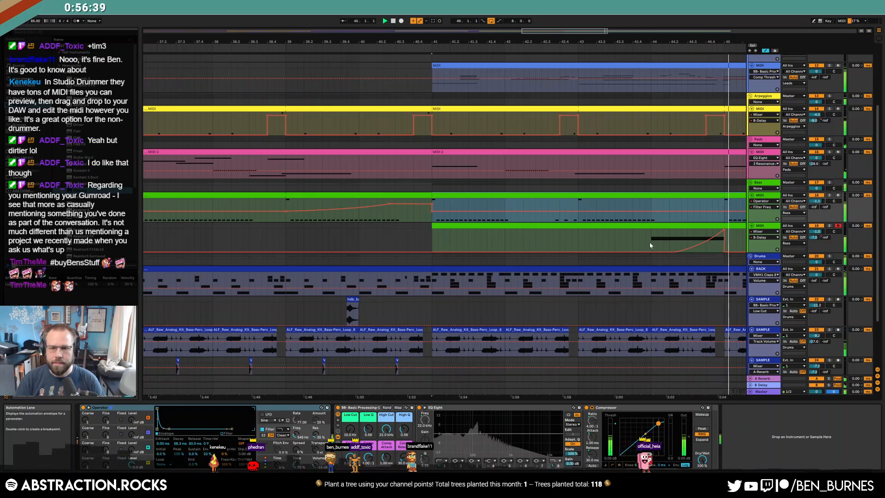
pyautogui.click(826, 208)
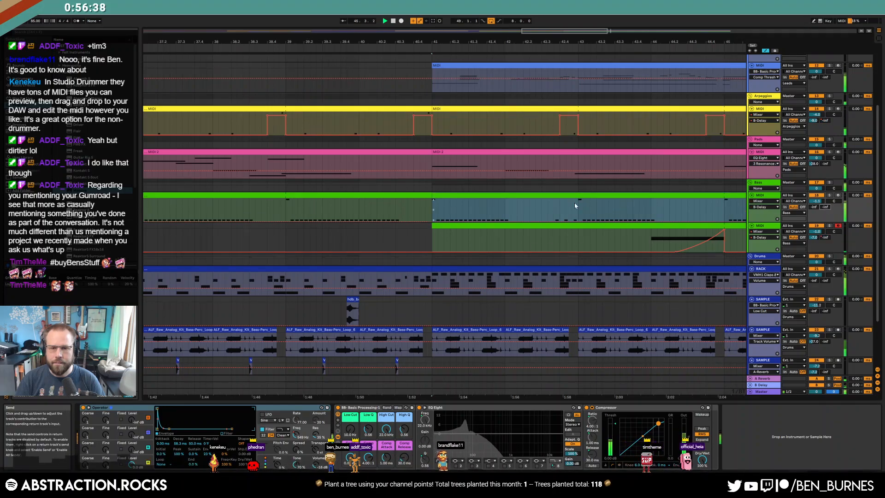
pyautogui.click(358, 225)
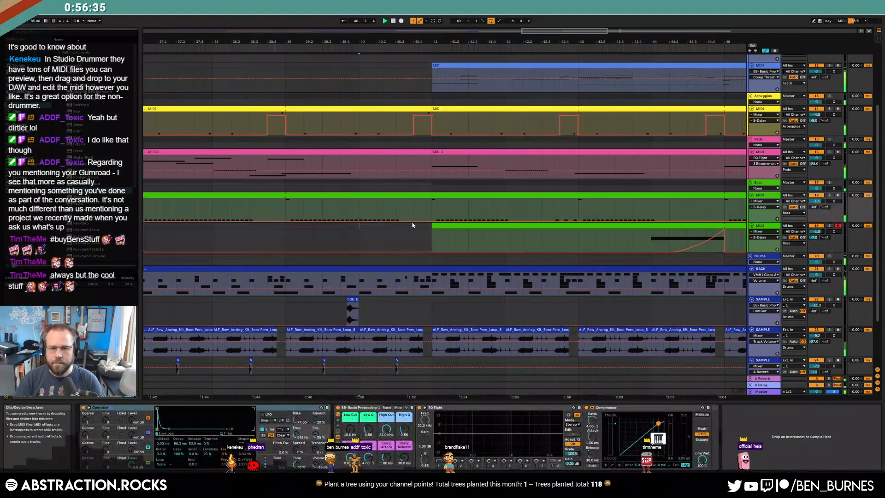
pyautogui.moveTo(396, 220); pyautogui.dragTo(395, 199)
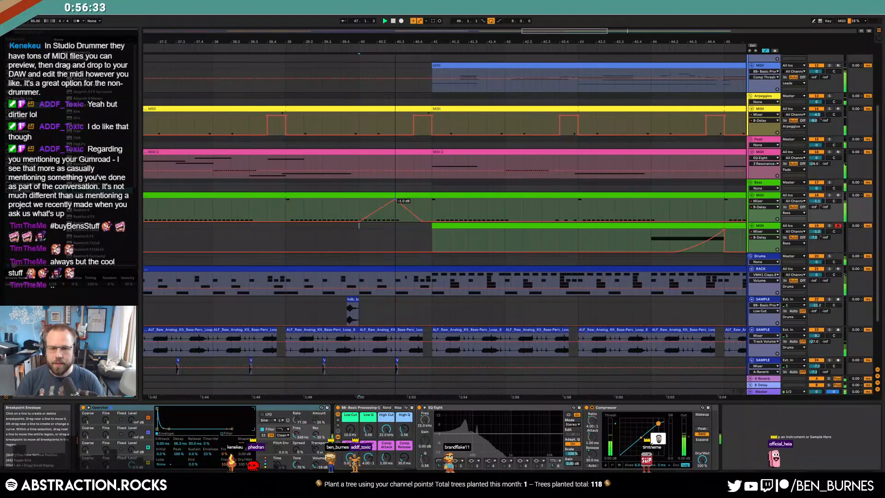
# - Replay the lead-in to bar 41 with automation hidden, and turn off MIDI arrangement overdub
pyautogui.scroll(-3, 438, 206)
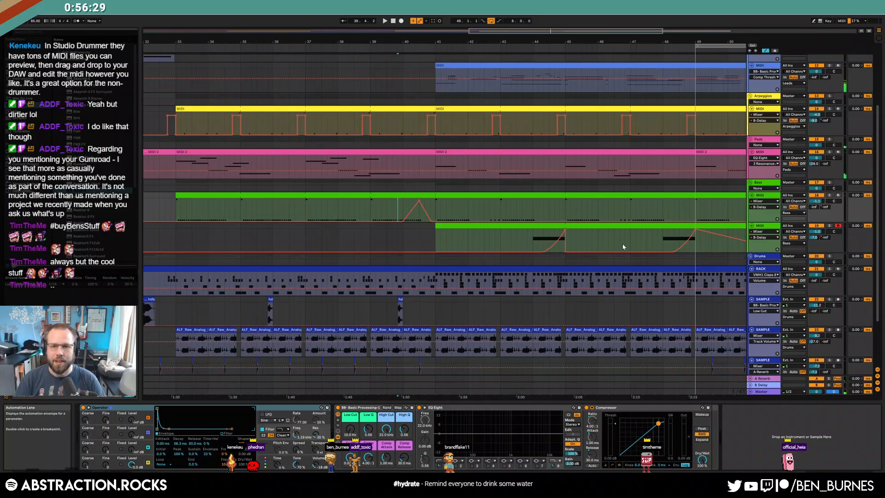
pyautogui.press('space')
pyautogui.press('a')
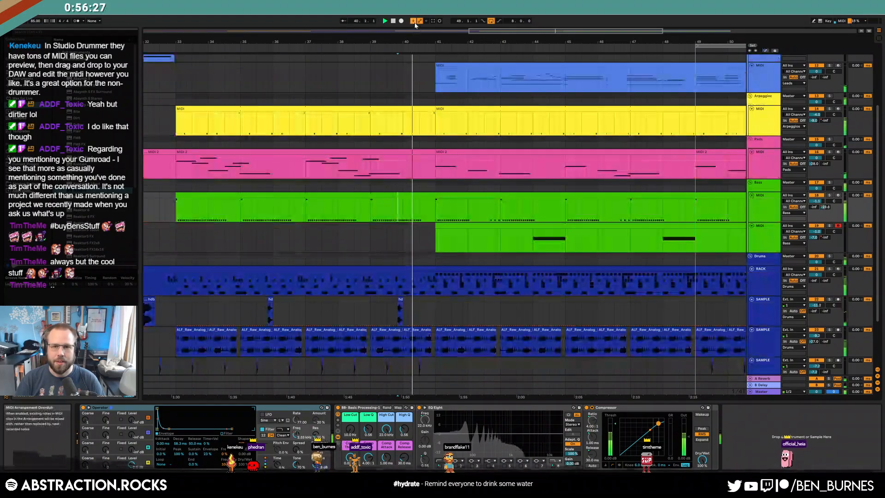
pyautogui.moveTo(419, 33); pyautogui.dragTo(449, 21)
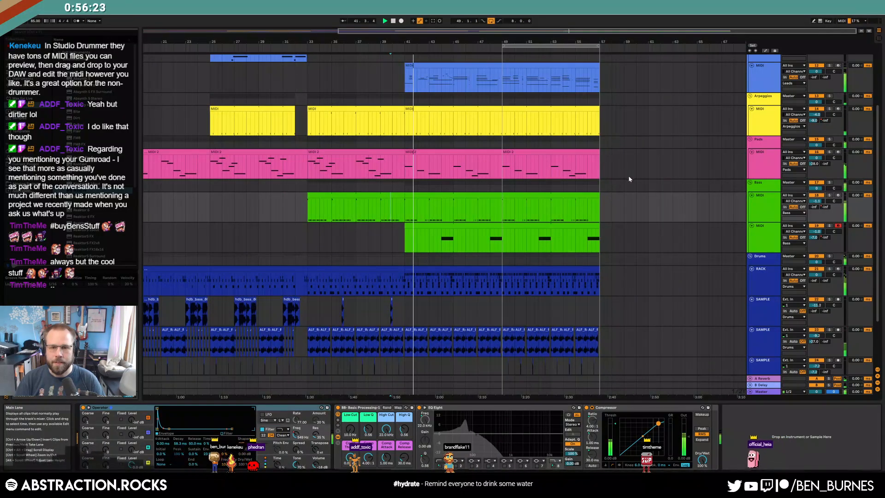
pyautogui.hotkey('shift', 'Tab')
pyautogui.hotkey('shift', 'Tab')
# - Add the Wider effect at the end of the Massive bass track's device chain and set its width to 157%
pyautogui.scroll(1, 643, 186)
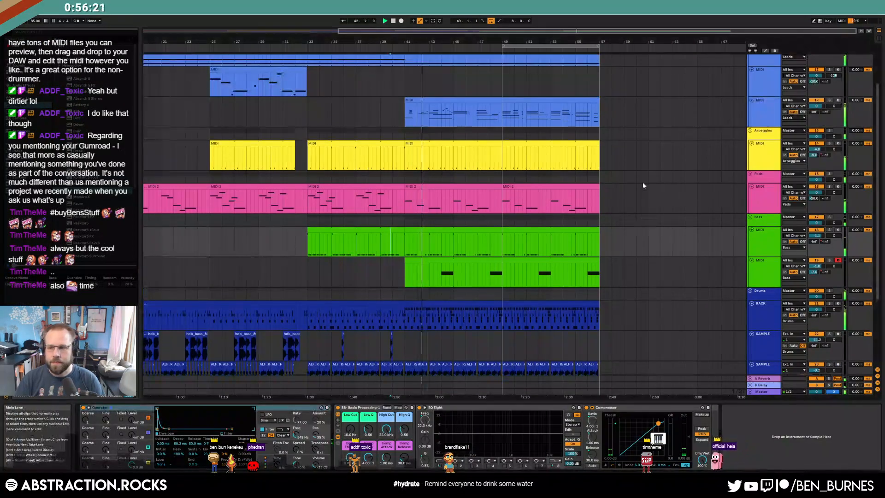
pyautogui.scroll(2, 642, 181)
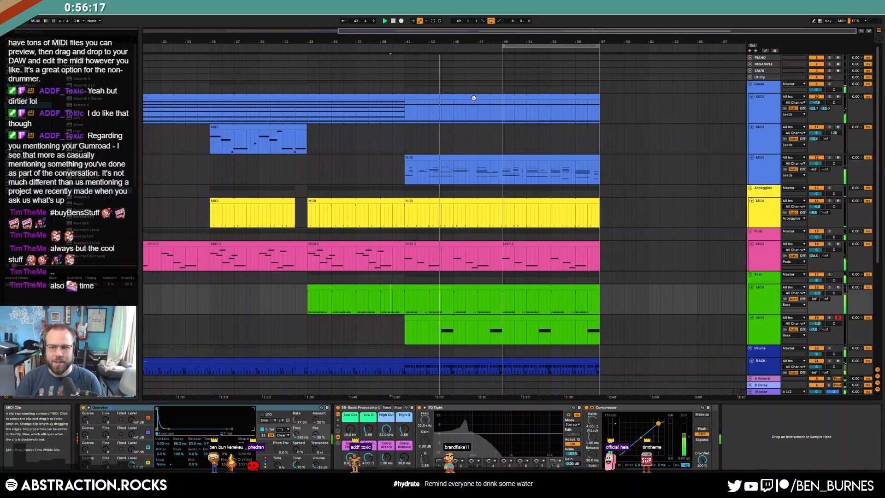
pyautogui.click(473, 98)
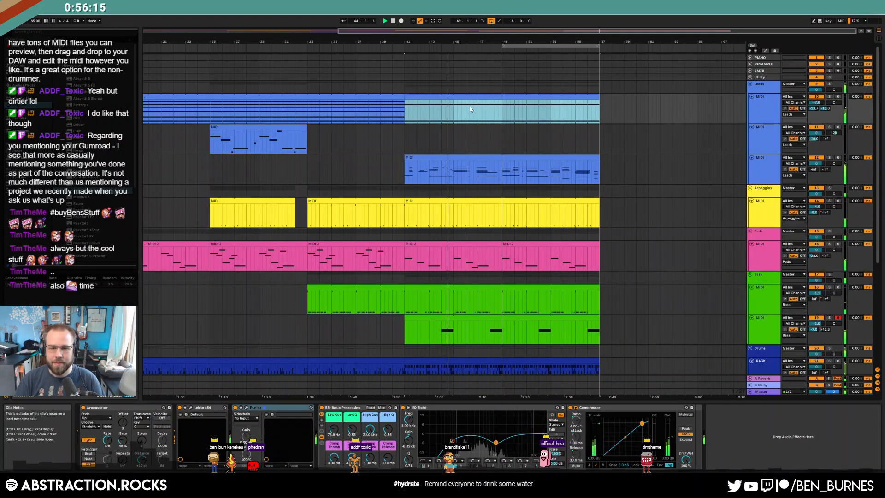
pyautogui.click(752, 332)
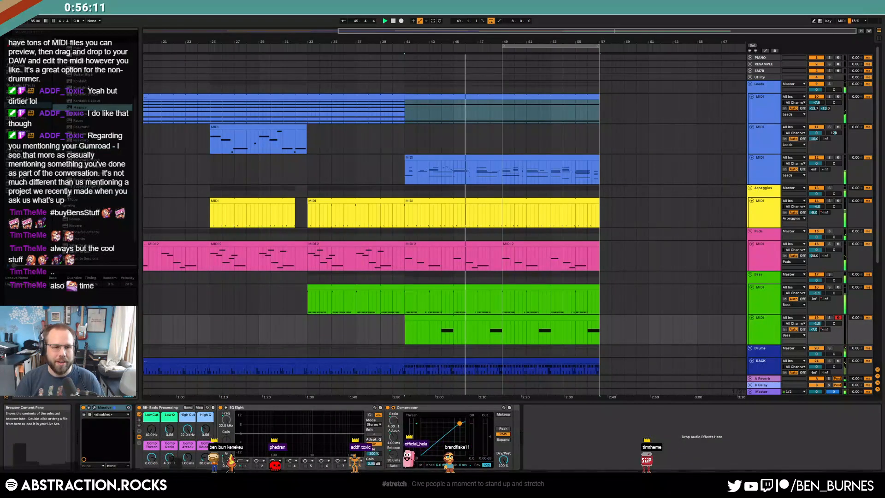
pyautogui.moveTo(82, 250); pyautogui.dragTo(533, 436)
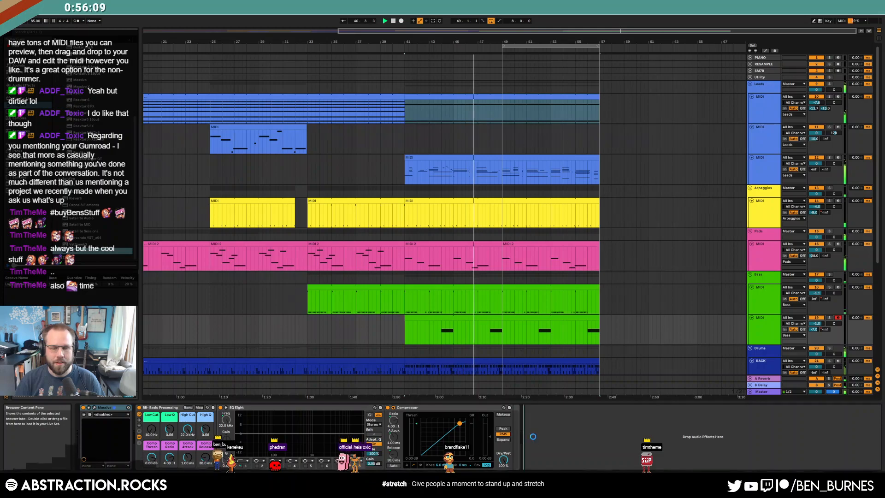
pyautogui.moveTo(479, 211); pyautogui.dragTo(529, 190)
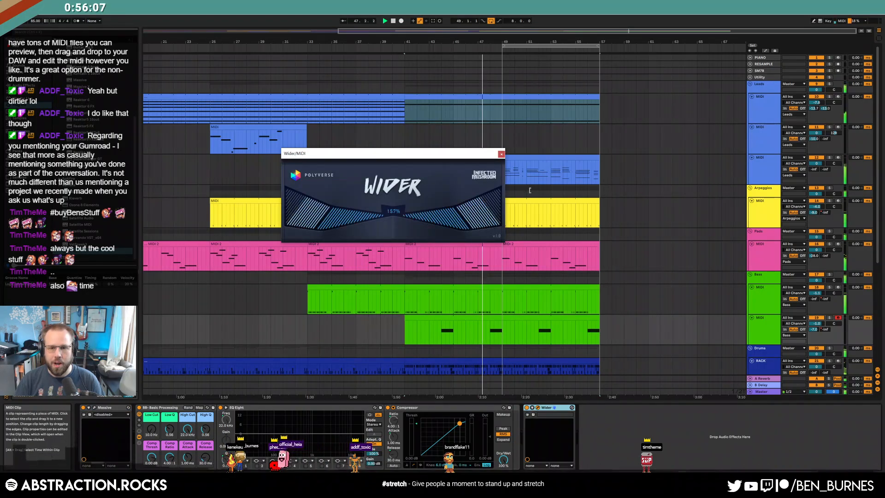
pyautogui.click(501, 154)
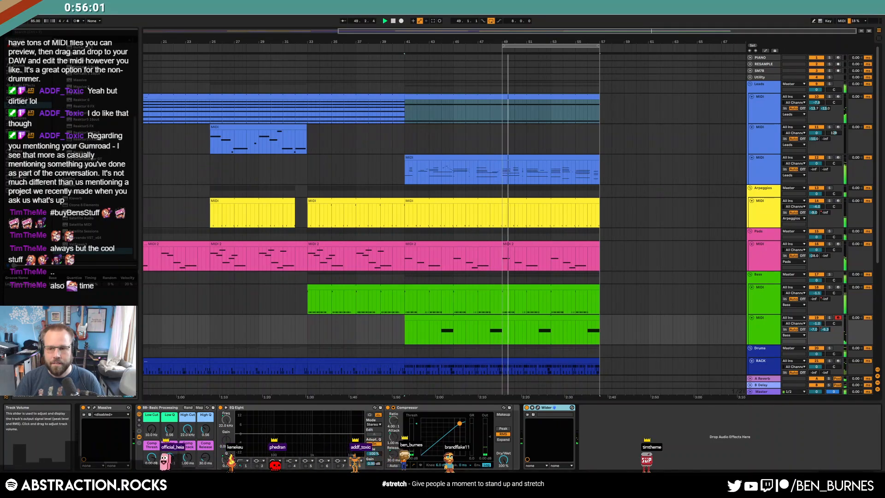
# - Find the Thermal distortion plug-in in the browser and load it directly after Massive on the second bass track
pyautogui.click(757, 335)
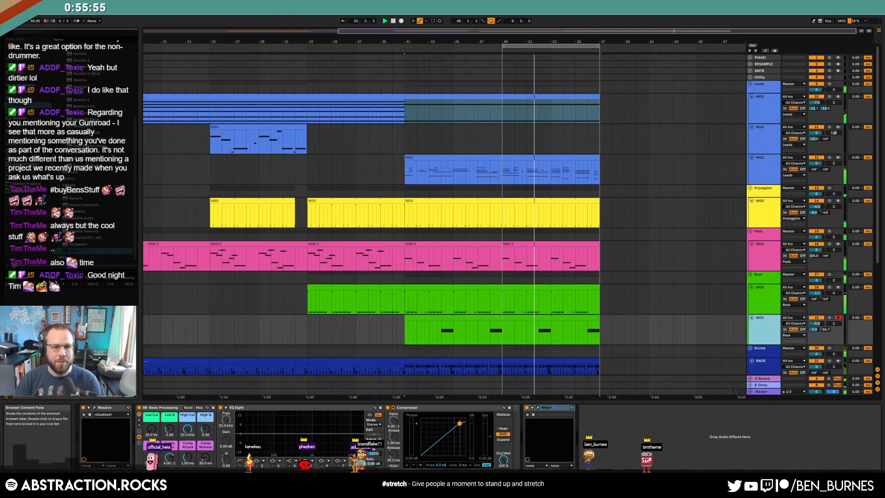
pyautogui.click(61, 257)
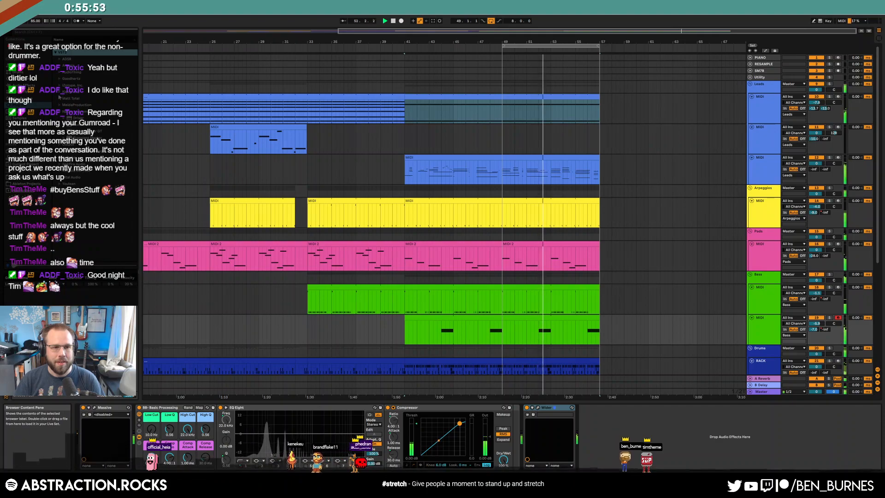
pyautogui.click(59, 79)
pyautogui.click(62, 67)
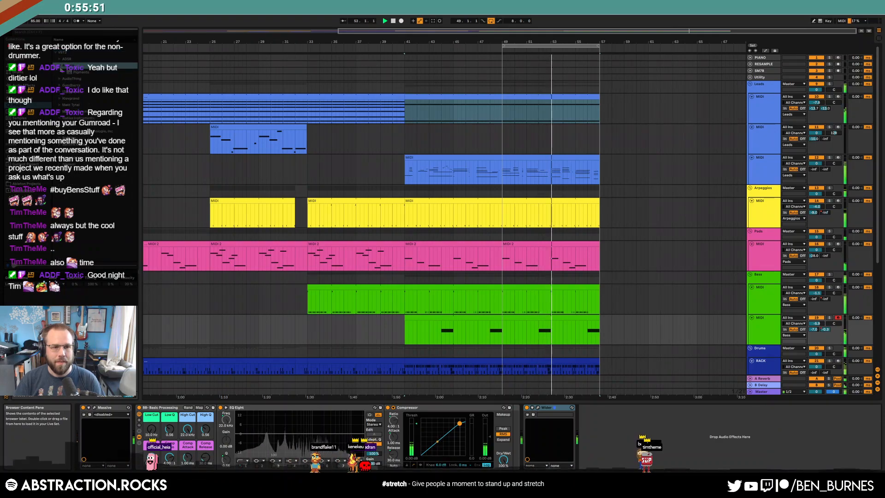
pyautogui.click(61, 91)
pyautogui.press('Down')
pyautogui.press('Down')
pyautogui.press('Down')
pyautogui.press('Down')
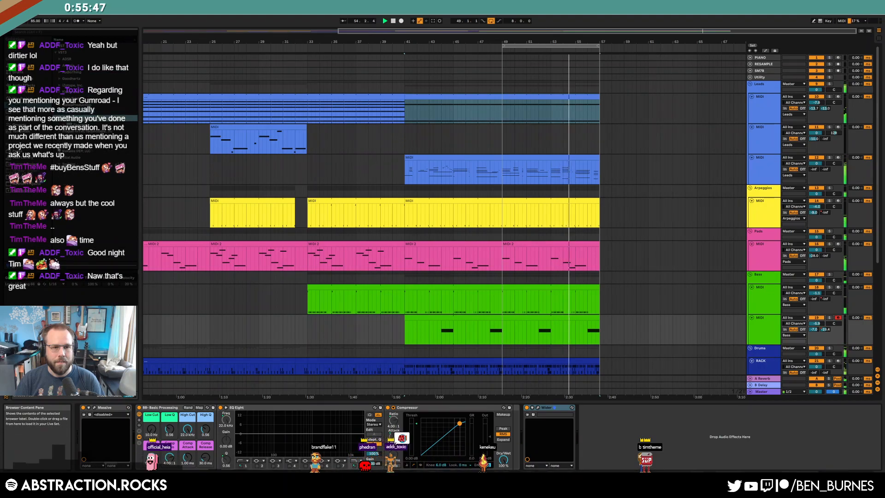
pyautogui.press('Down')
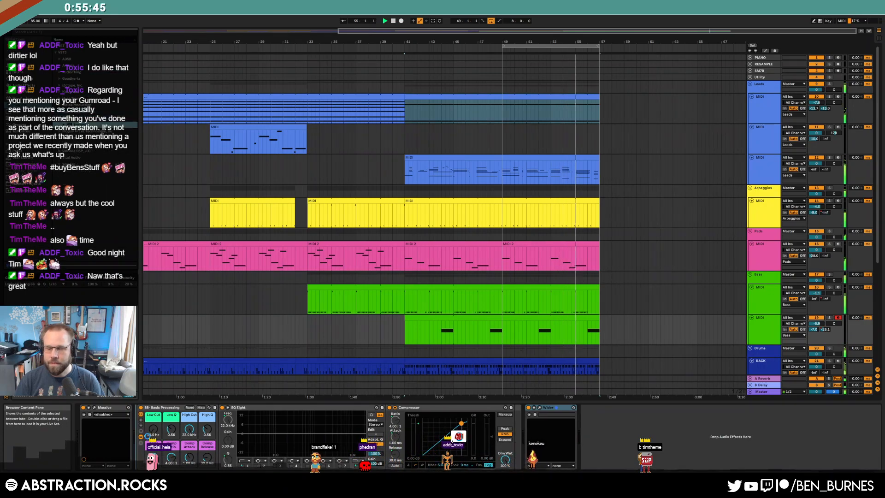
pyautogui.press('Return')
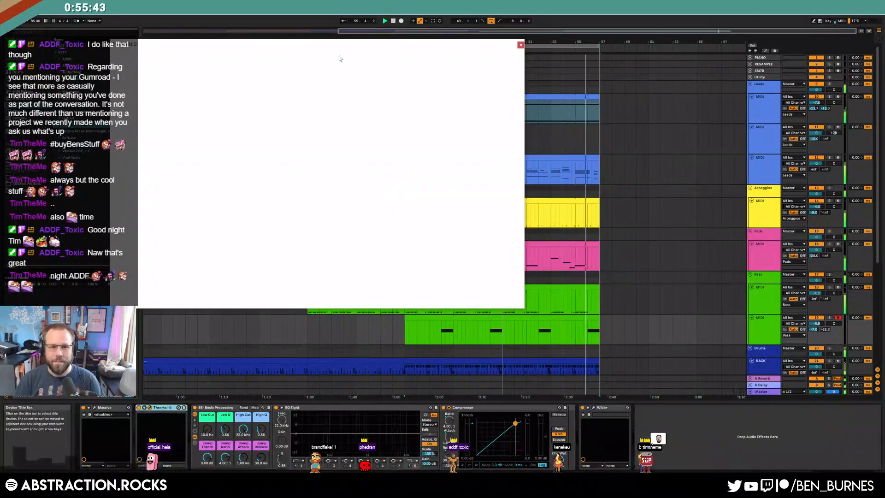
# - Try Thermal's Round and Fuzzy and Arpeggiating Distortion bass presets on the Massive bass
pyautogui.click(473, 99)
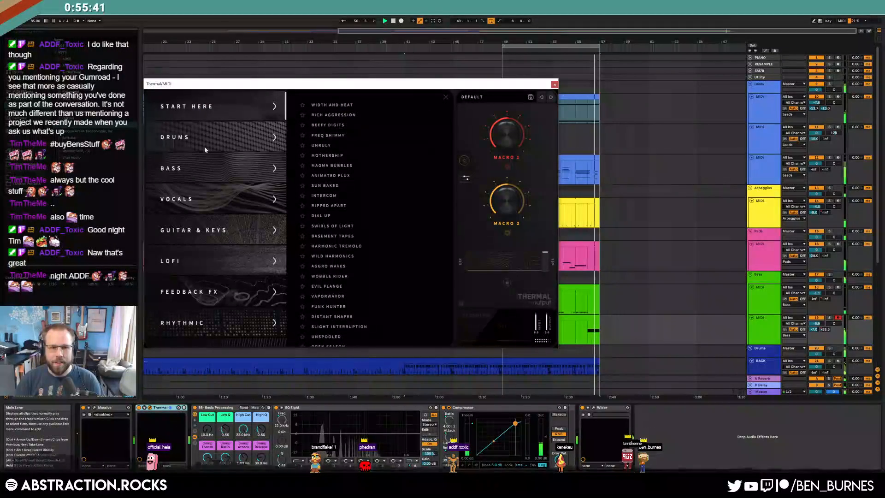
pyautogui.click(405, 226)
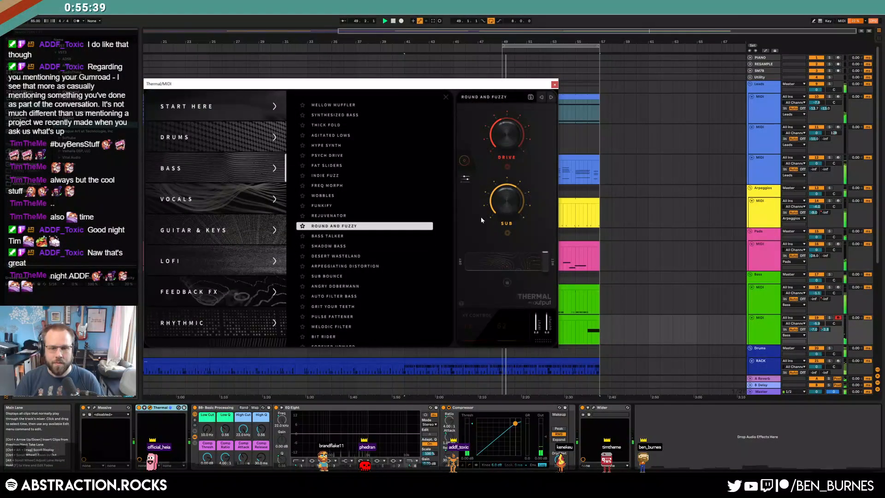
pyautogui.click(406, 266)
pyautogui.moveTo(430, 83); pyautogui.dragTo(361, 61)
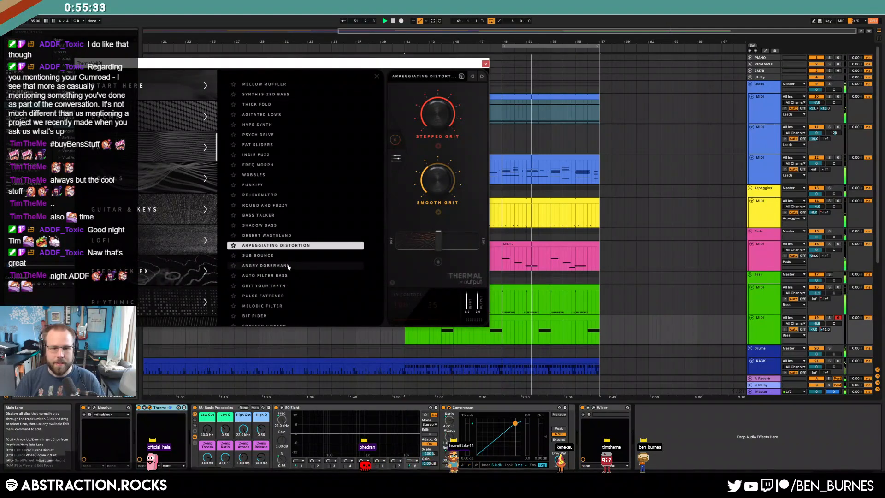
# - Try a lower dry/wet mix and a different Stepped Grit amount in Thermal, with Smooth Grit at 74
pyautogui.scroll(-1, 287, 265)
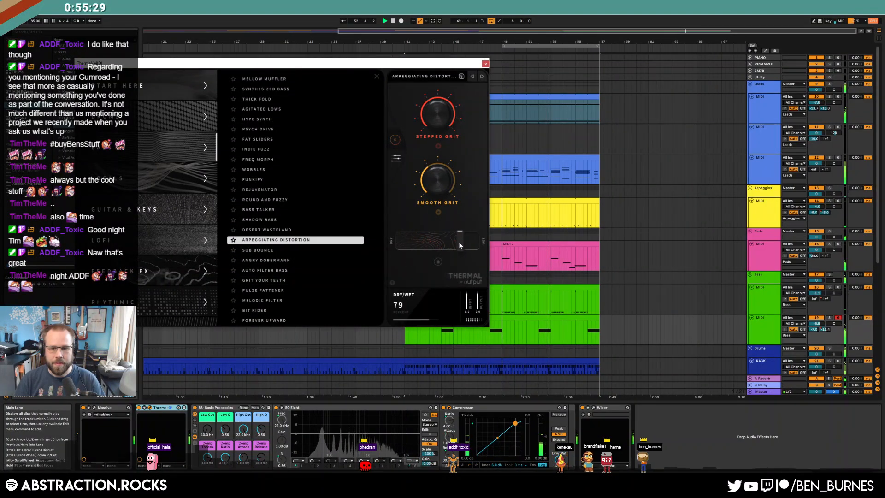
pyautogui.moveTo(457, 245); pyautogui.dragTo(450, 244)
pyautogui.moveTo(436, 116); pyautogui.dragTo(438, 121)
pyautogui.moveTo(438, 181); pyautogui.dragTo(438, 171)
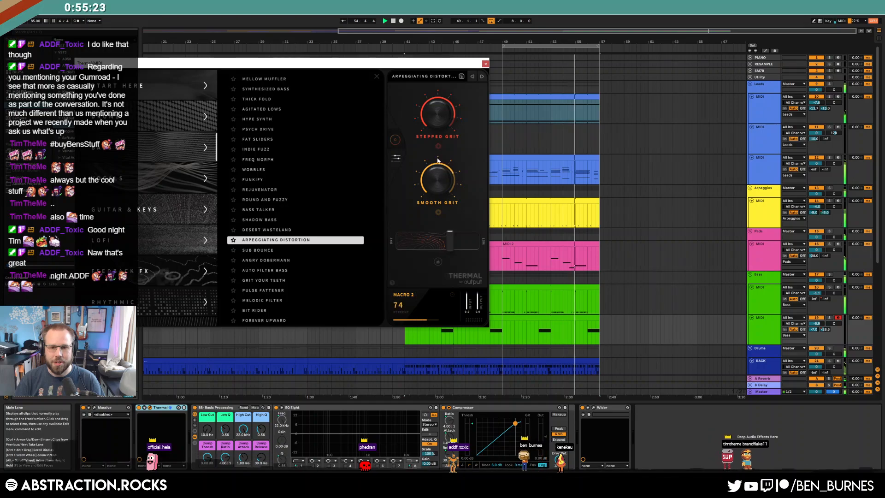
# - Load Thermal's Funkify bass preset on the Massive bass
pyautogui.click(278, 181)
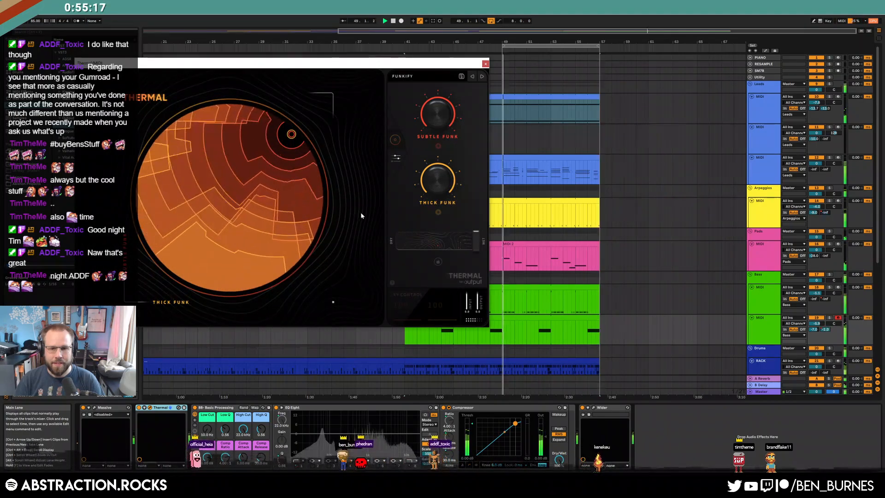
# - Lower the second bass track's volume and set Thermal's dry/wet mix to 59 while listening to the loop
pyautogui.moveTo(448, 235)
pyautogui.mouseDown()
pyautogui.moveTo(432, 200)
pyautogui.moveTo(448, 233)
pyautogui.mouseUp()
pyautogui.press('space')
pyautogui.click(538, 330)
pyautogui.press('space')
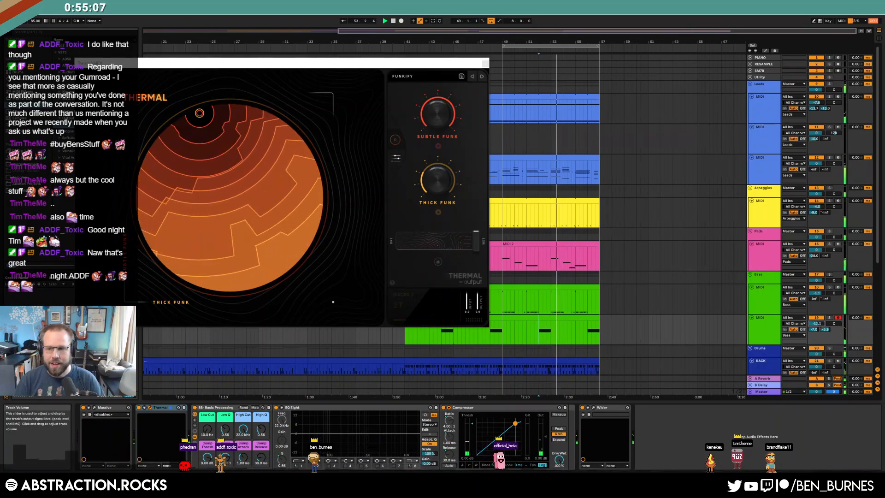
pyautogui.moveTo(813, 324); pyautogui.dragTo(811, 326)
pyautogui.press('space')
pyautogui.press('space')
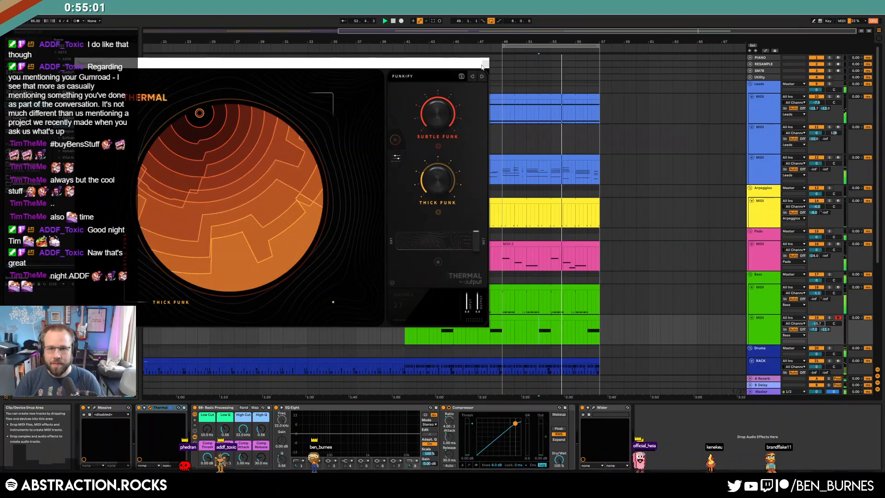
pyautogui.moveTo(476, 240); pyautogui.dragTo(447, 236)
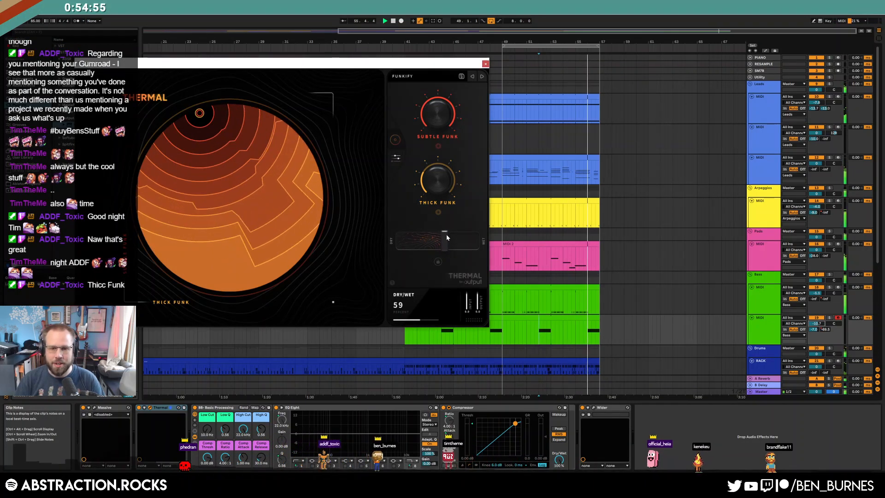
pyautogui.click(485, 64)
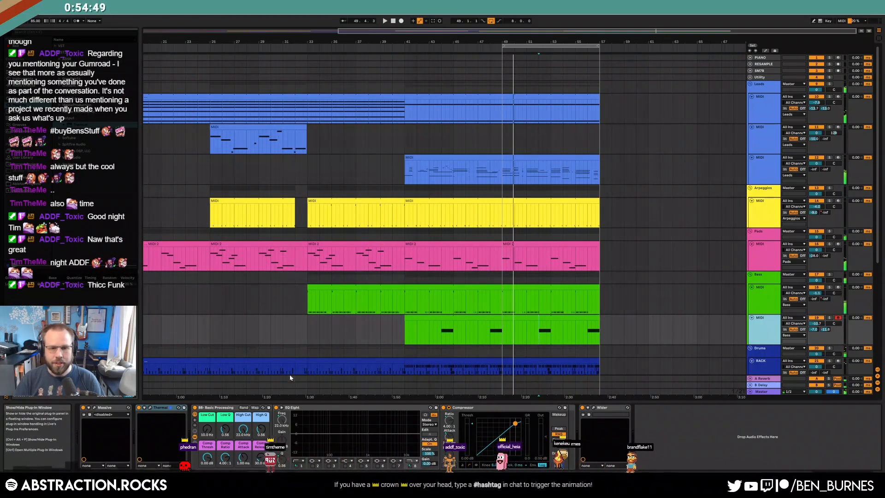
# - In Massive, assign LFO modulation to the wavetable positions of OSC2 and OSC1 and adjust the OSC1 amount
pyautogui.click(94, 408)
pyautogui.moveTo(414, 142); pyautogui.dragTo(345, 122)
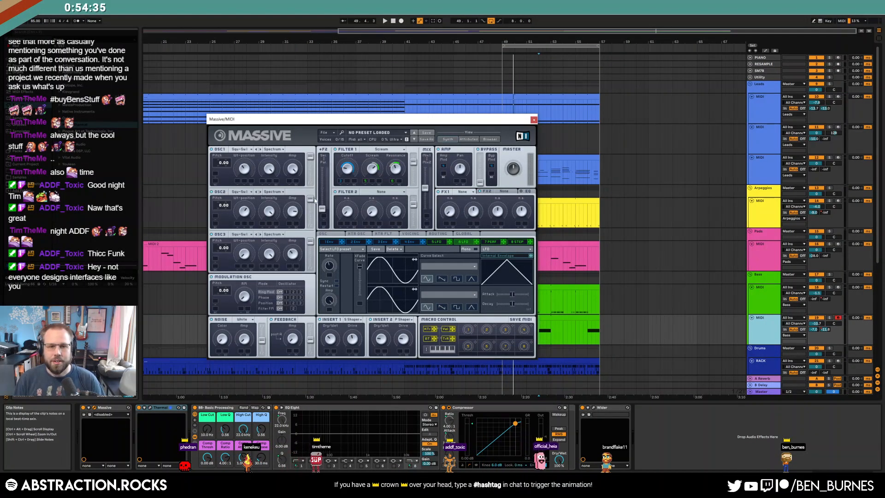
pyautogui.moveTo(450, 242); pyautogui.dragTo(238, 217)
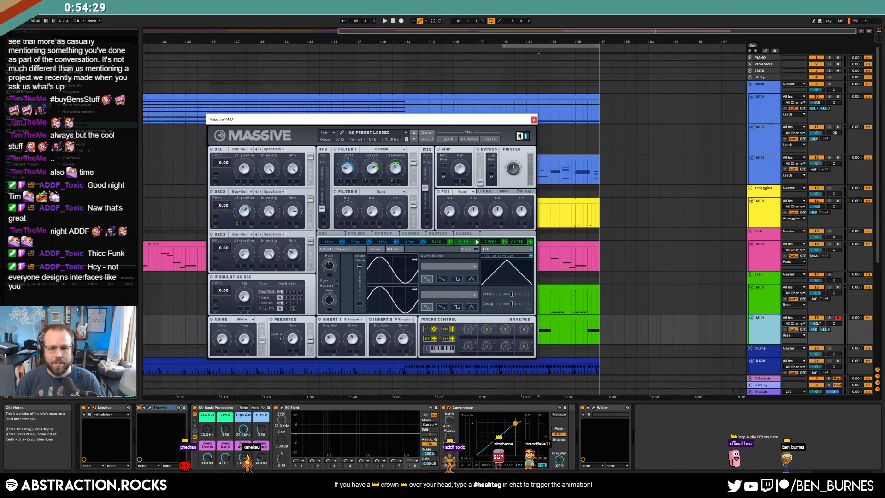
pyautogui.moveTo(236, 177); pyautogui.dragTo(237, 174)
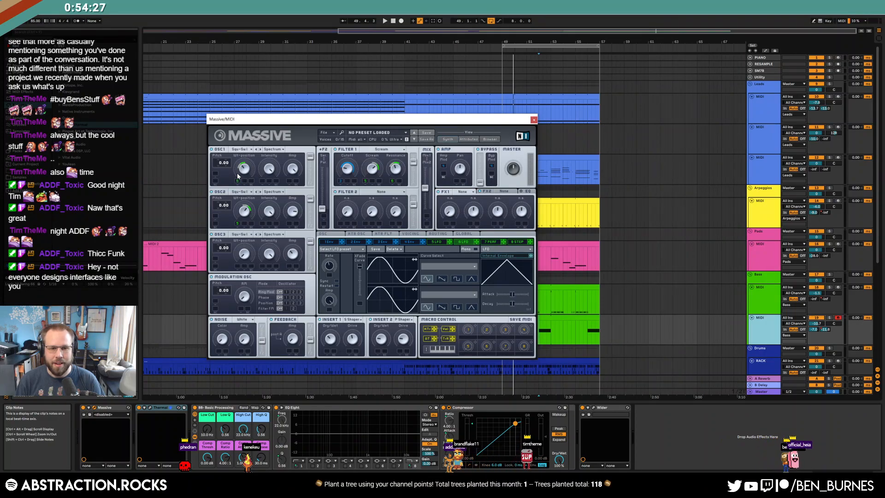
pyautogui.click(534, 119)
# - Add a MIDI track below the third lead track and load Kontakt on it
pyautogui.click(758, 170)
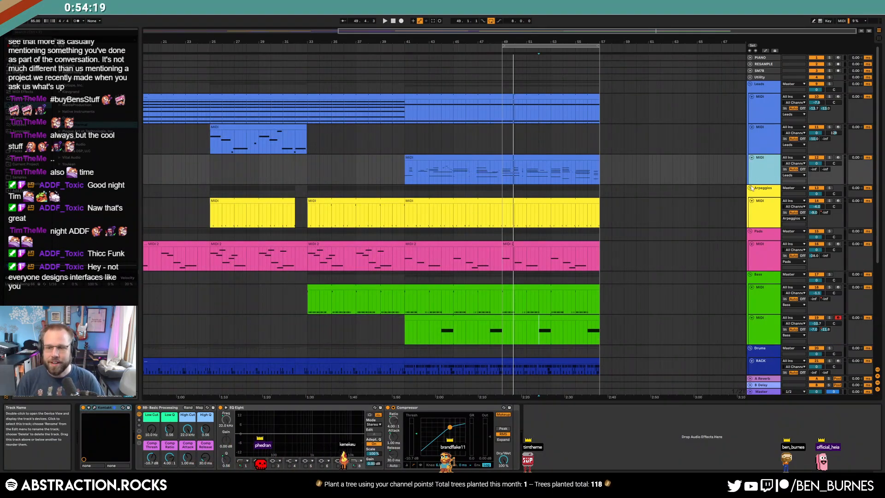
pyautogui.hotkey('ctrl', 'shift', 't')
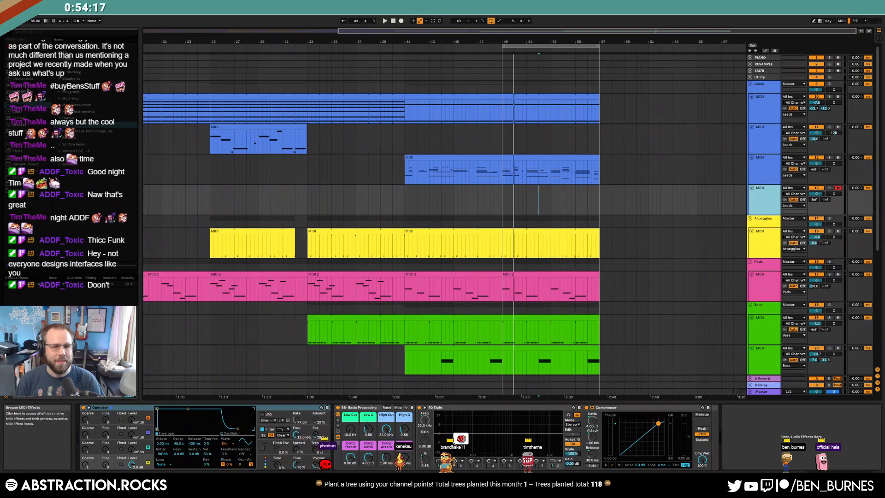
pyautogui.click(55, 170)
pyautogui.scroll(-1, 72, 195)
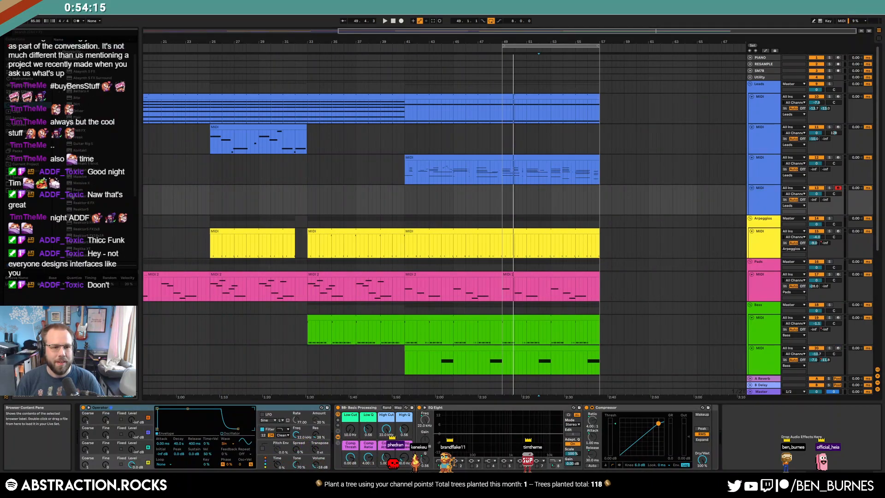
pyautogui.scroll(1, 72, 175)
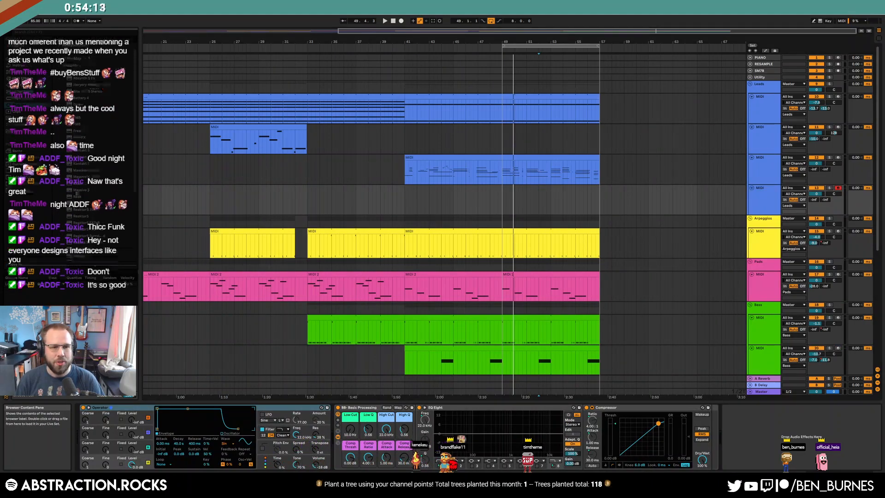
pyautogui.click(74, 157)
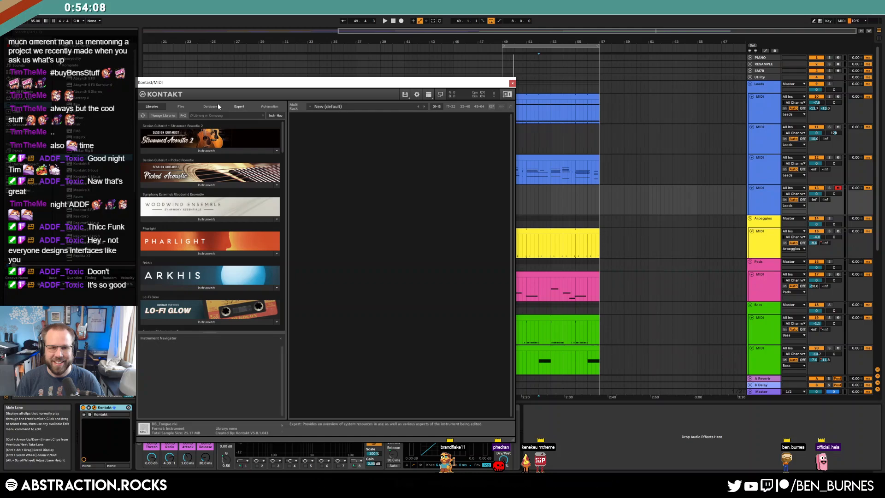
# - Load the Doo (Kontakt Library) instrument from the BB_Doo folder into Kontakt
pyautogui.click(217, 107)
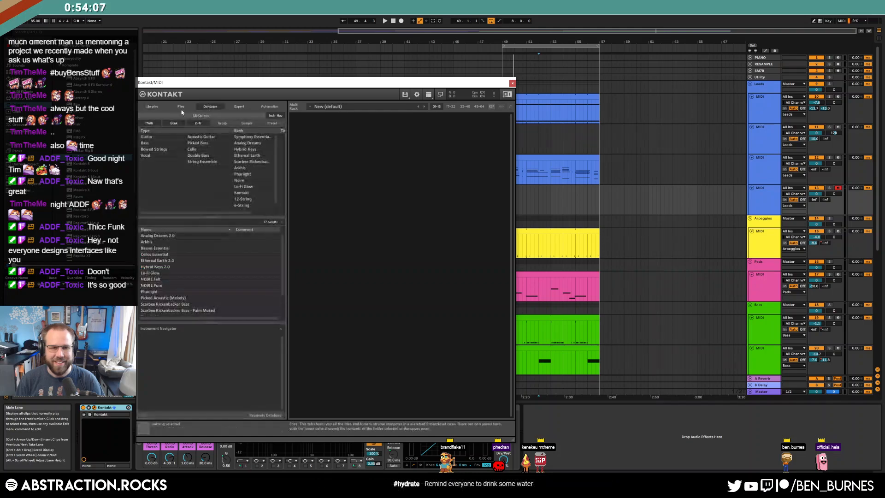
pyautogui.click(181, 107)
pyautogui.scroll(1, 183, 168)
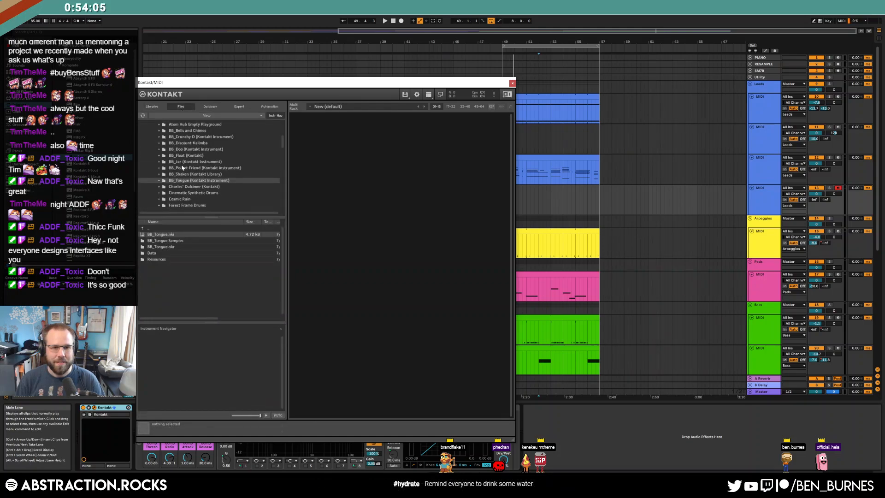
pyautogui.click(179, 150)
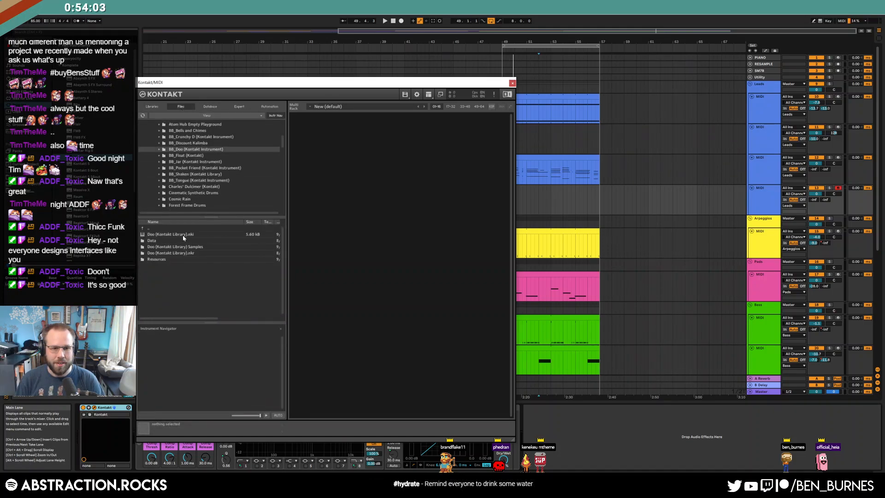
pyautogui.click(183, 236)
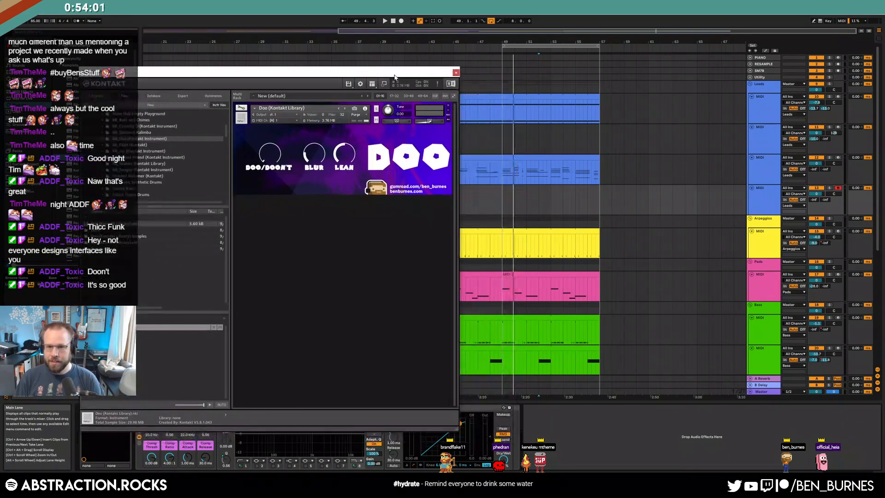
pyautogui.press('space')
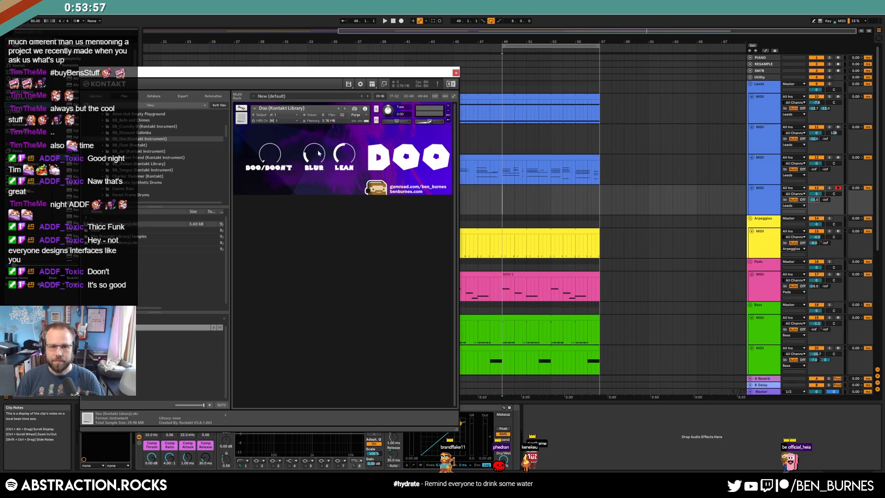
pyautogui.click(456, 73)
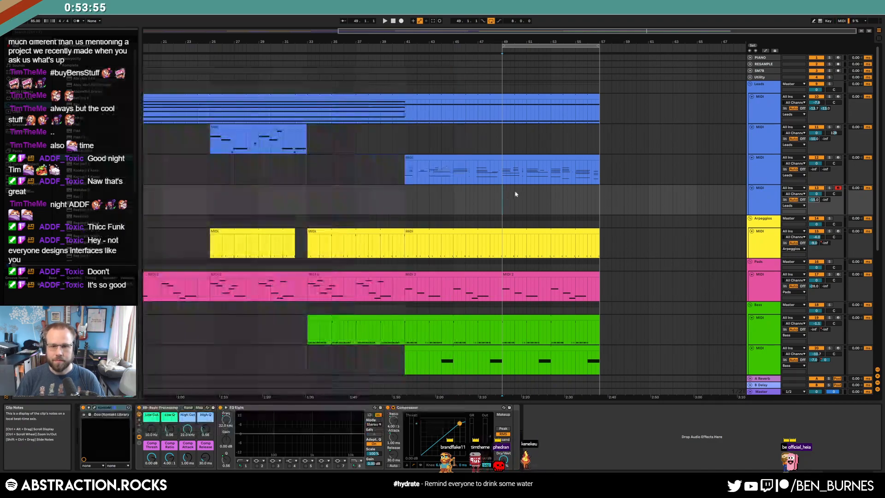
# - Listen from bar 49 and examine the chord notes in the third lead track's clip
pyautogui.press('space')
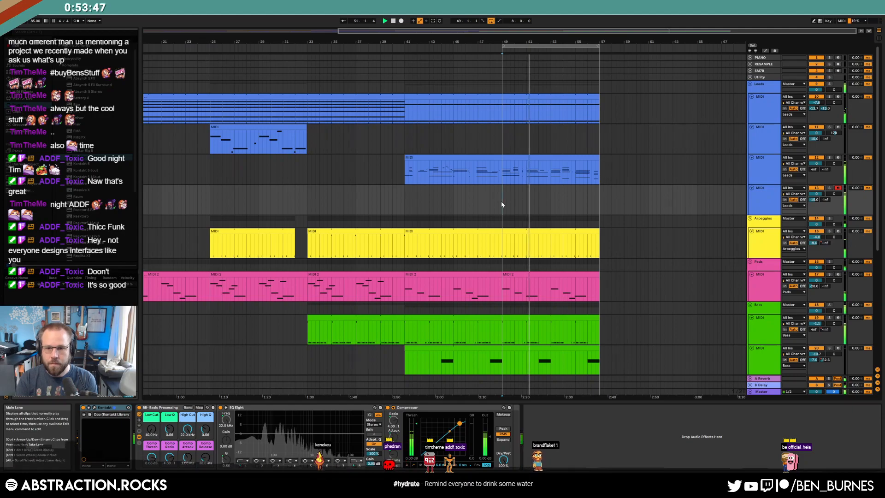
pyautogui.click(543, 166)
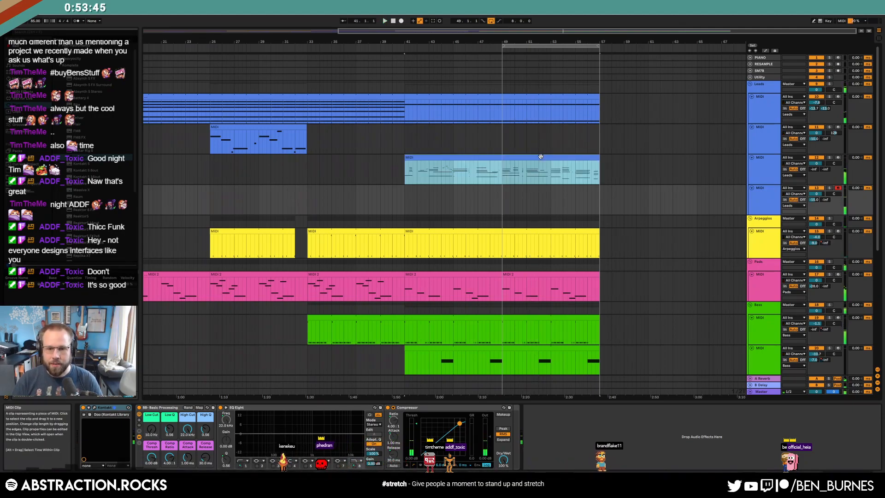
pyautogui.press('space')
pyautogui.doubleClick(544, 162)
pyautogui.moveTo(208, 347); pyautogui.dragTo(234, 355)
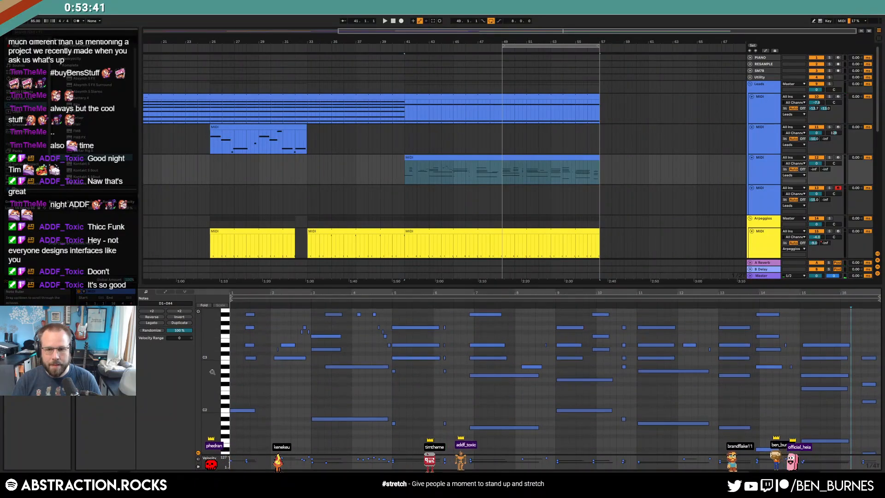
pyautogui.click(607, 409)
pyautogui.click(734, 427)
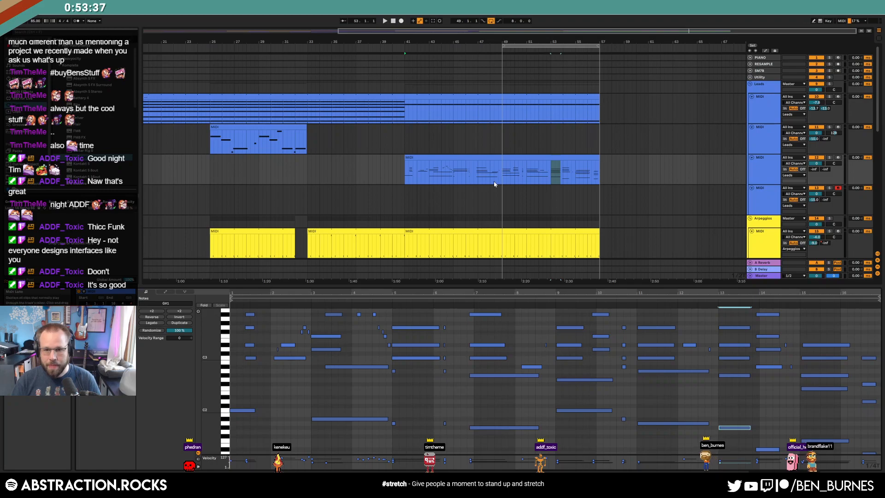
# - Lower the Doo track's volume and record a sustained chord part on it from bar 49 to 57
pyautogui.click(404, 197)
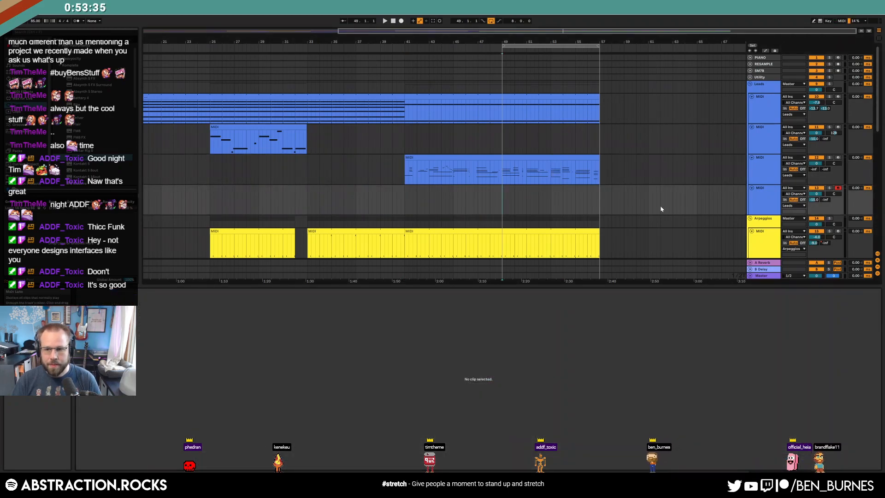
pyautogui.moveTo(816, 193)
pyautogui.mouseDown()
pyautogui.moveTo(816, 207)
pyautogui.moveTo(814, 184)
pyautogui.moveTo(813, 195)
pyautogui.mouseUp()
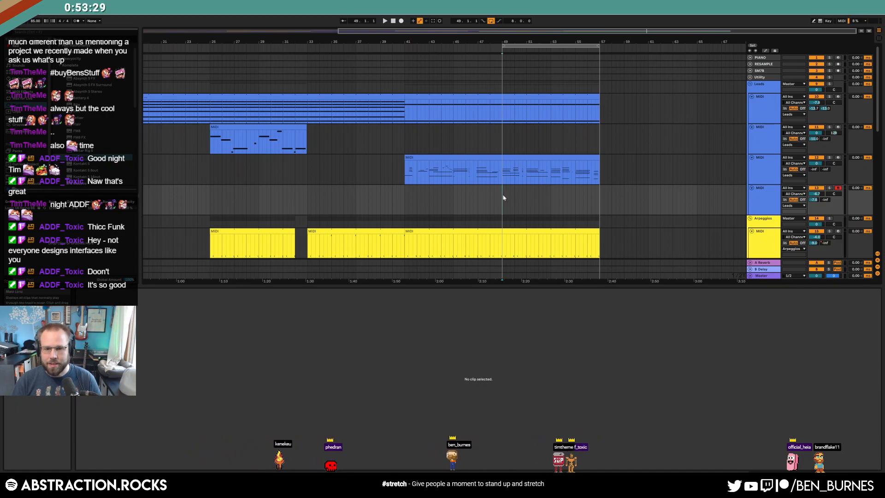
pyautogui.press('F9')
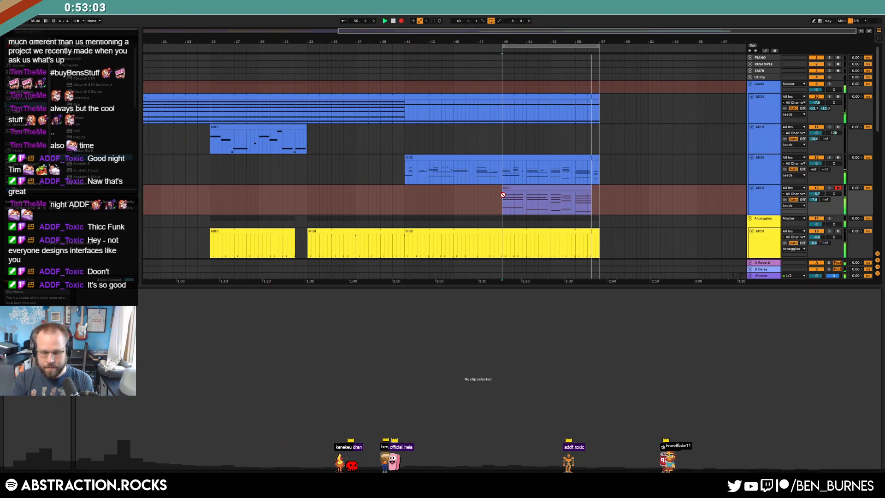
pyautogui.press('space')
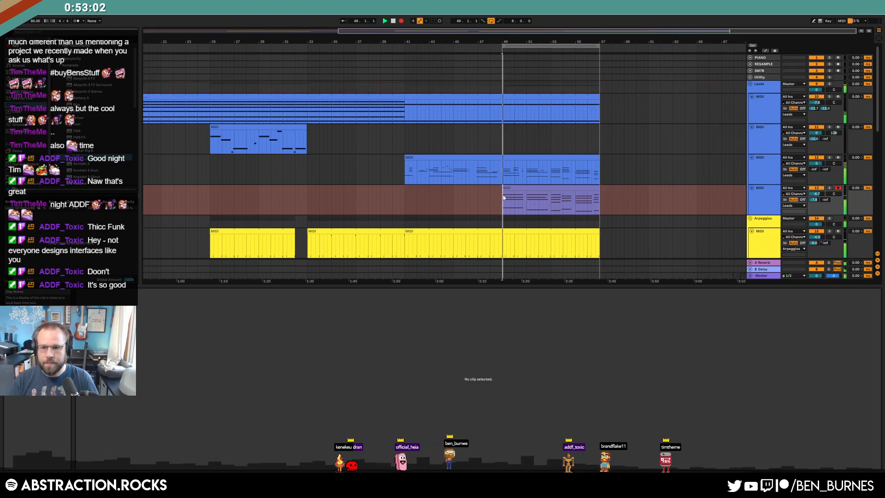
# - Copy the closing chord notes from the third lead clip and paste them at bar 7 of the recorded Doo clip
pyautogui.click(549, 172)
pyautogui.doubleClick(563, 170)
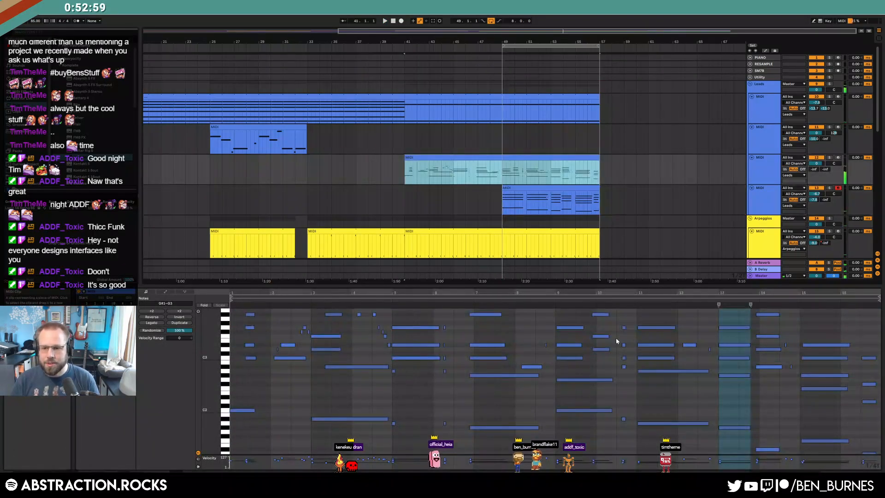
pyautogui.moveTo(845, 335); pyautogui.dragTo(866, 450)
pyautogui.click(569, 188)
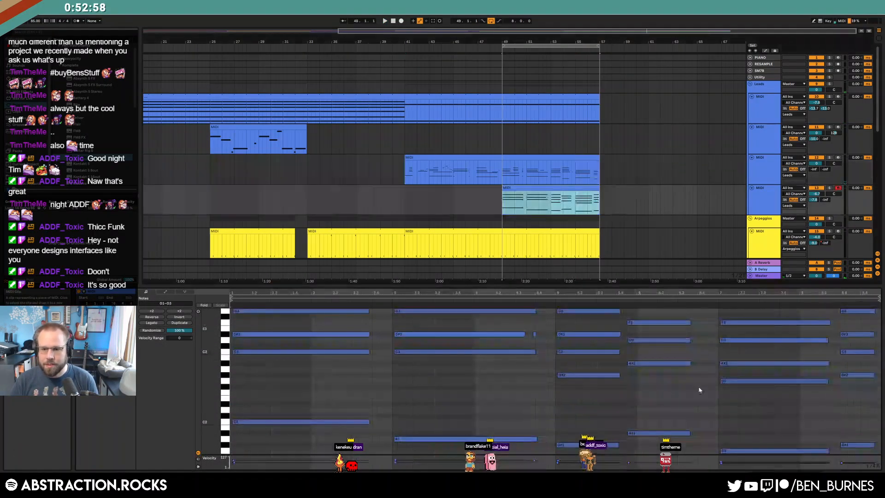
pyautogui.click(717, 428)
pyautogui.hotkey('ctrl', 'v')
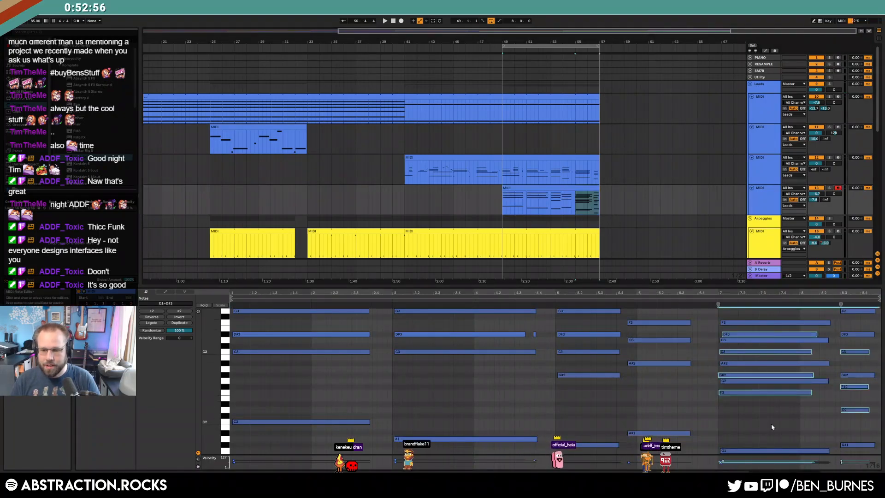
# - In the Doo clip's bar 7 chord, raise D3 and G2 one semitone and A#2 two semitones, and delete the final short chord
pyautogui.click(823, 340)
pyautogui.press('Up')
pyautogui.click(820, 364)
pyautogui.press('Up')
pyautogui.press('Up')
pyautogui.click(820, 381)
pyautogui.press('Up')
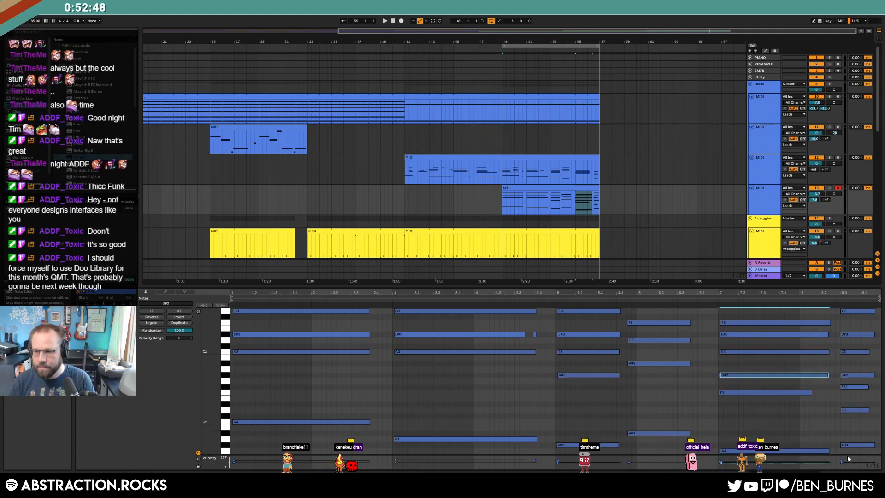
pyautogui.moveTo(850, 454); pyautogui.dragTo(876, 253)
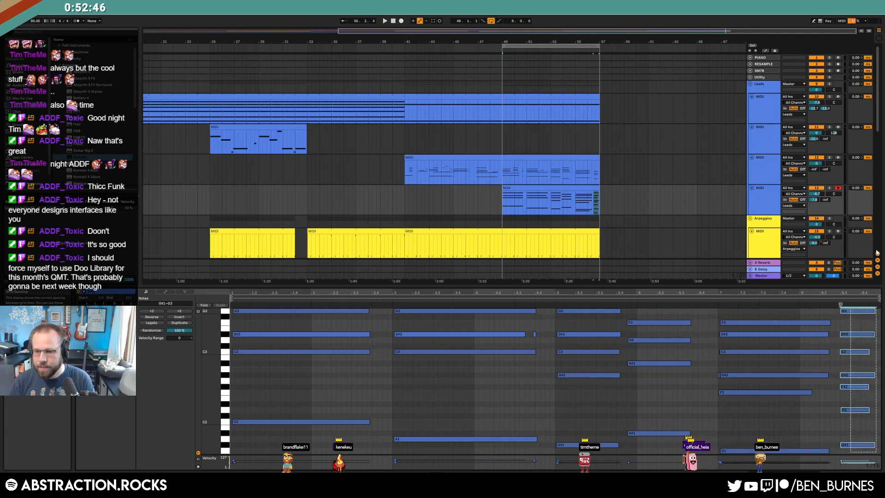
pyautogui.press('Delete')
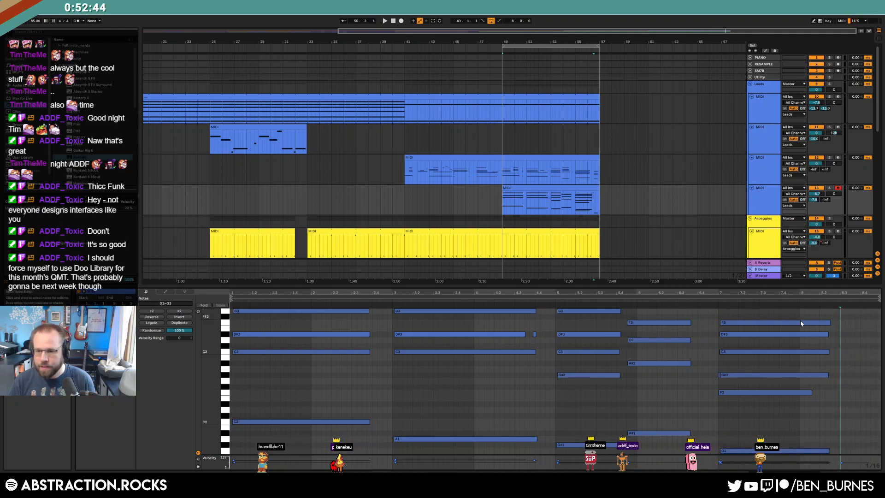
pyautogui.click(716, 318)
pyautogui.hotkey('ctrl', 'v')
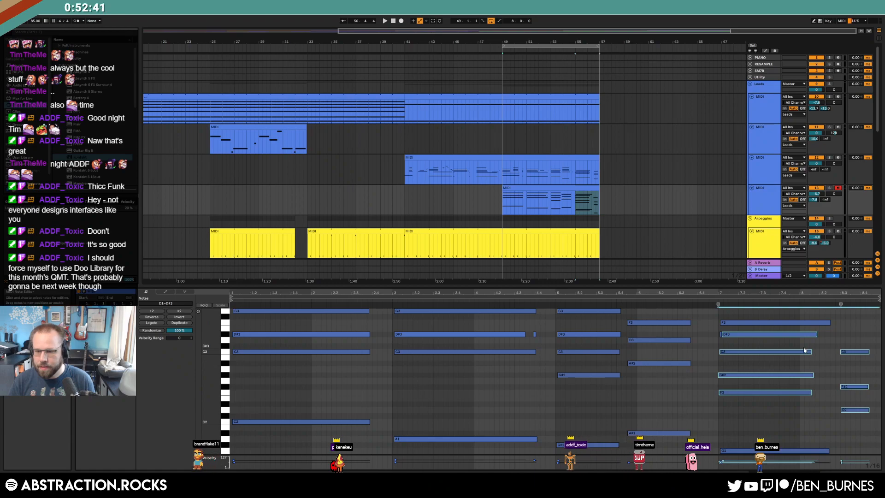
pyautogui.hotkey('ctrl', 'z')
# - Copy the short closing chord from the third lead clip and paste it at the end of bar 8 in the Doo clip
pyautogui.click(841, 350)
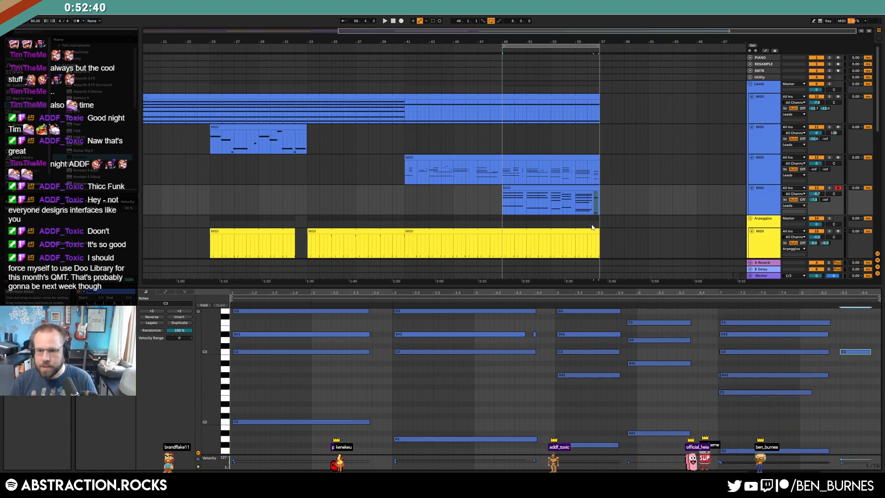
pyautogui.click(595, 161)
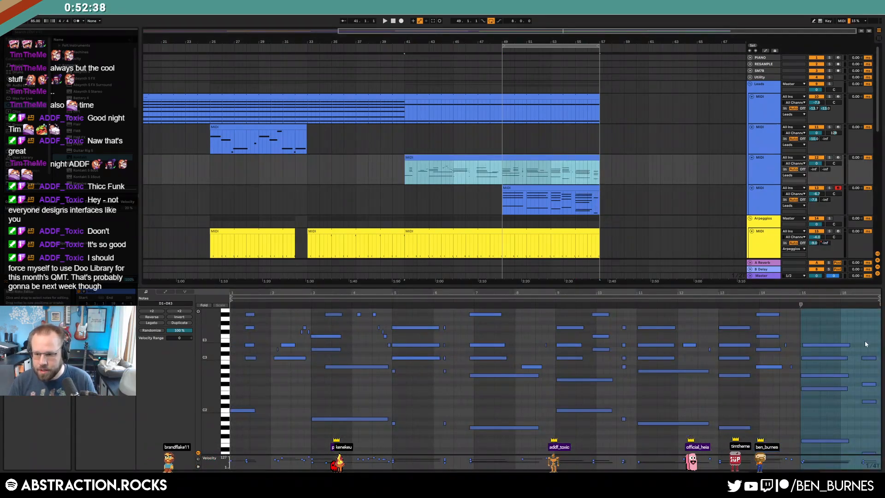
pyautogui.moveTo(864, 344); pyautogui.dragTo(876, 405)
pyautogui.click(596, 189)
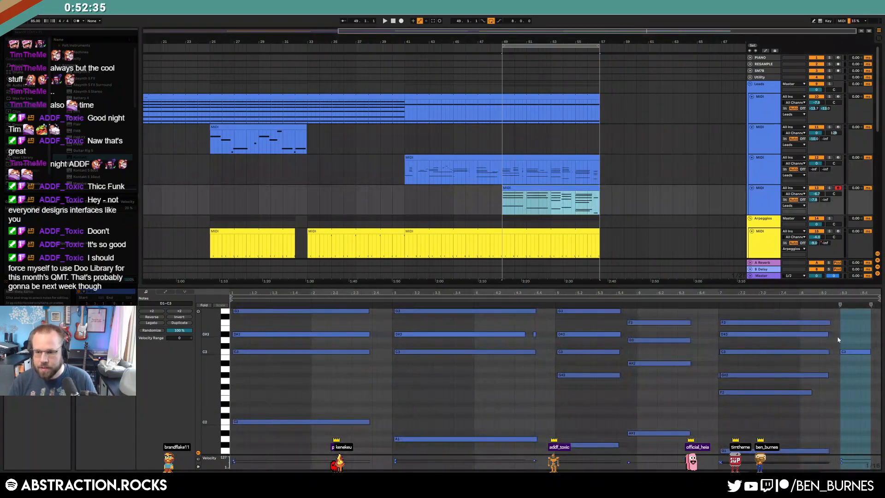
pyautogui.scroll(-3, 850, 412)
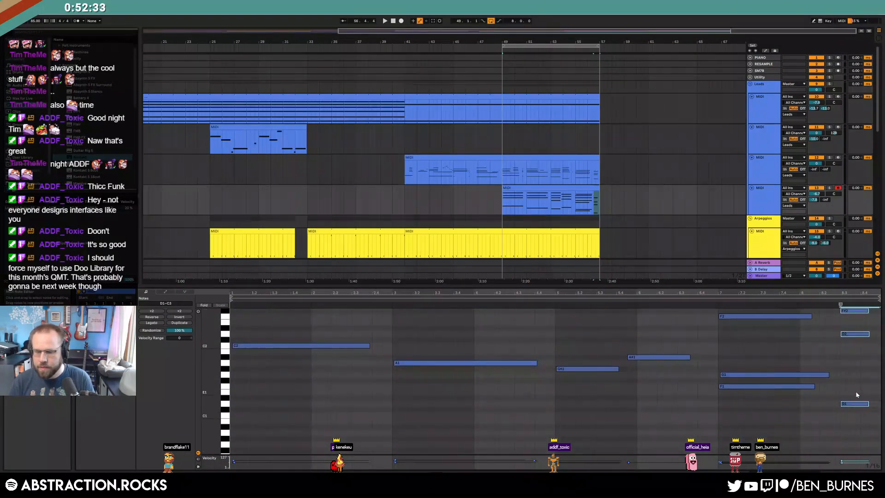
# - Play the Doo clip from bar 7 and delete the extra low note just above that chord's lowest note
pyautogui.press('space')
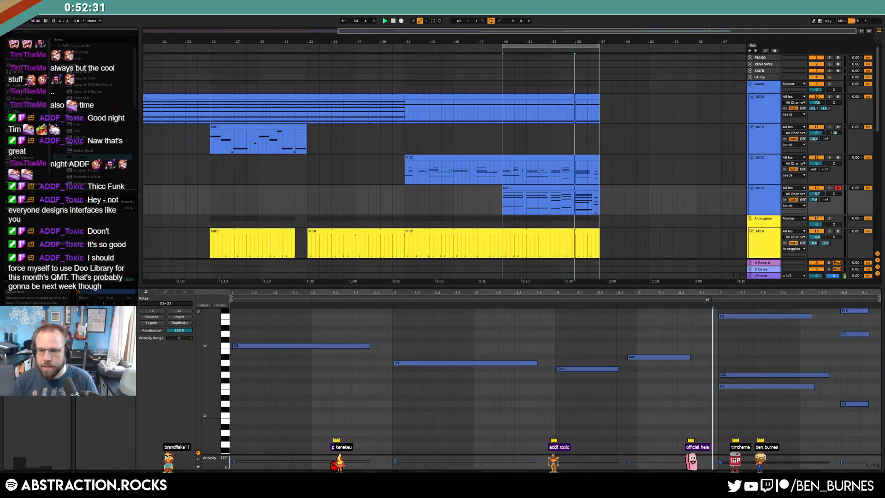
pyautogui.moveTo(211, 346); pyautogui.dragTo(198, 373)
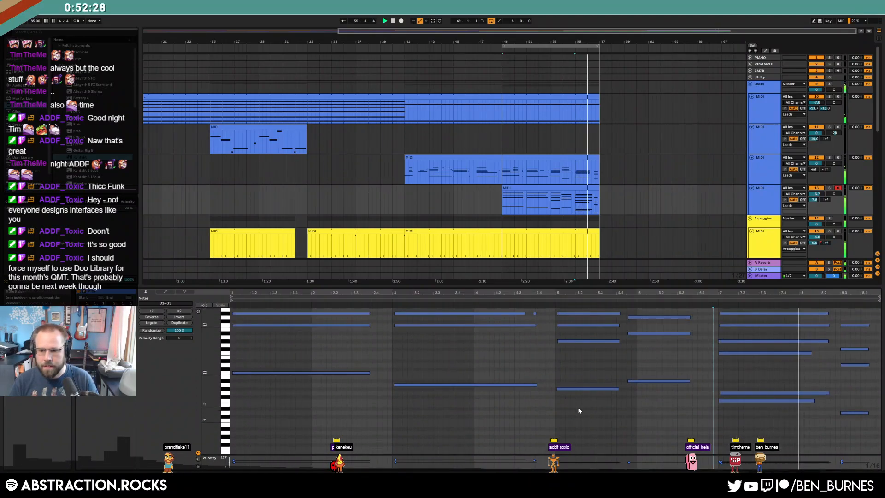
pyautogui.click(732, 400)
pyautogui.click(799, 393)
pyautogui.press('Delete')
pyautogui.moveTo(736, 342); pyautogui.dragTo(731, 342)
pyautogui.click(709, 336)
pyautogui.hotkey('shift', 'Tab')
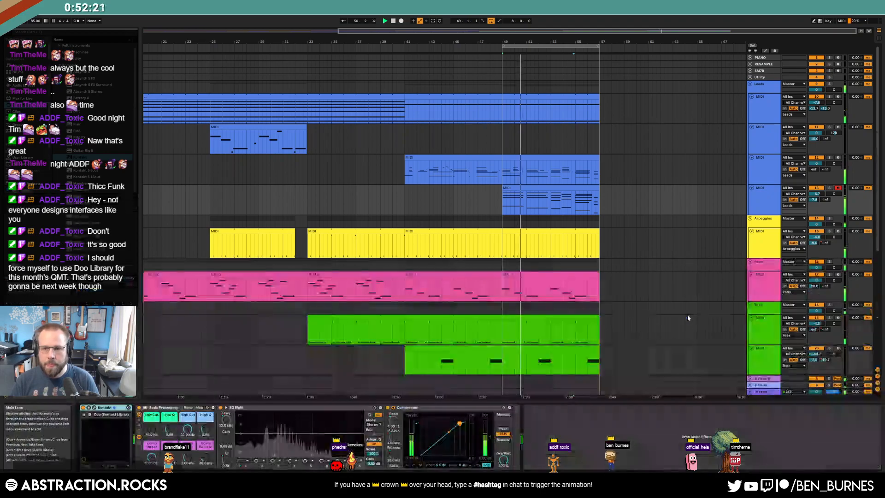
# - Delete the tiny stray D#3 note near the end of bar 4 in the Doo clip
pyautogui.click(578, 188)
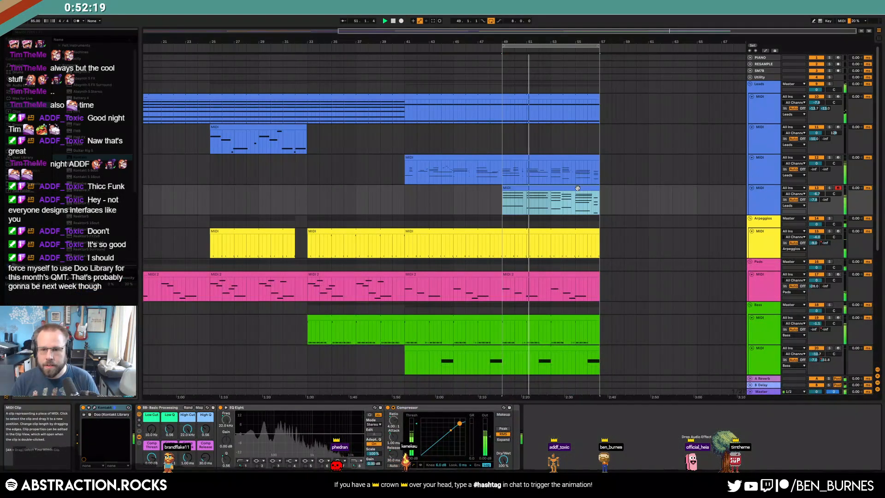
pyautogui.doubleClick(546, 195)
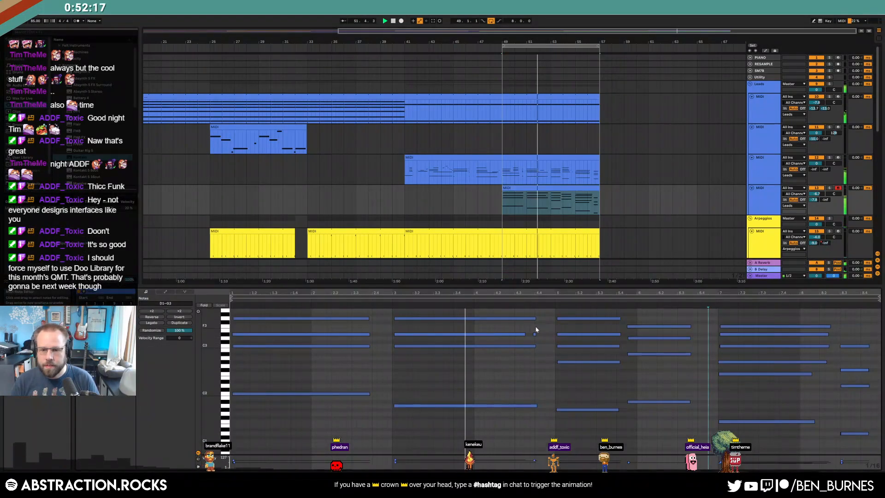
pyautogui.press('Delete')
pyautogui.hotkey('shift', 'Tab')
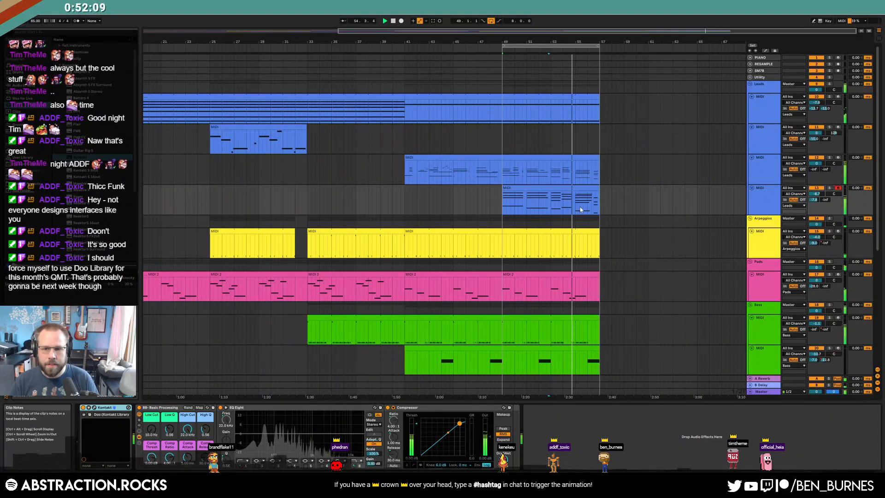
# - Examine the closing chords in the third lead clip and slightly shorten the final short chord of the Doo clip
pyautogui.doubleClick(575, 155)
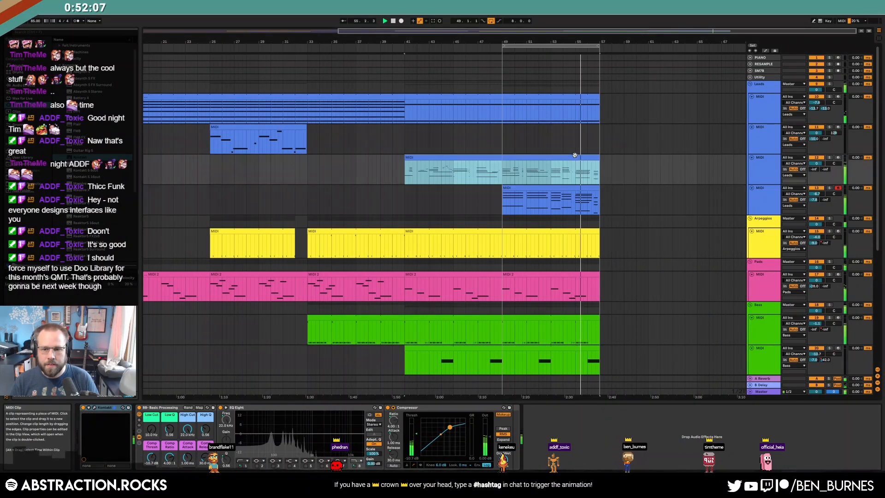
pyautogui.click(787, 409)
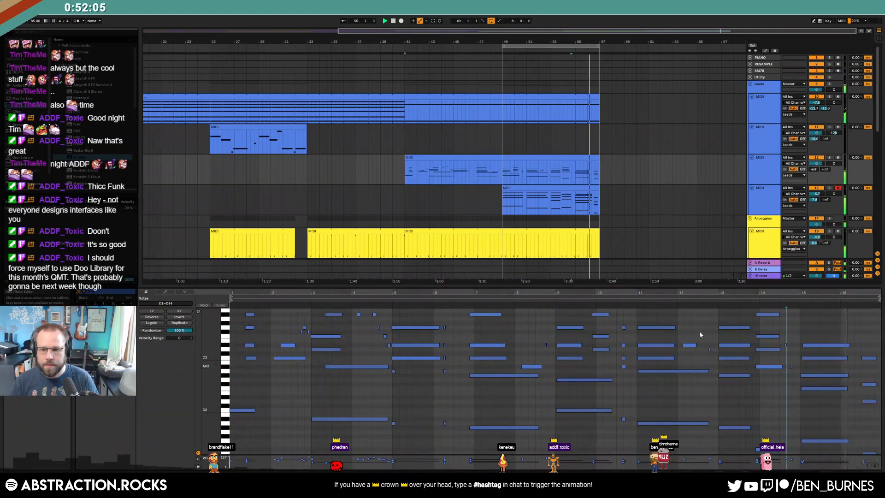
pyautogui.scroll(-1, 770, 378)
pyautogui.moveTo(211, 346); pyautogui.dragTo(200, 346)
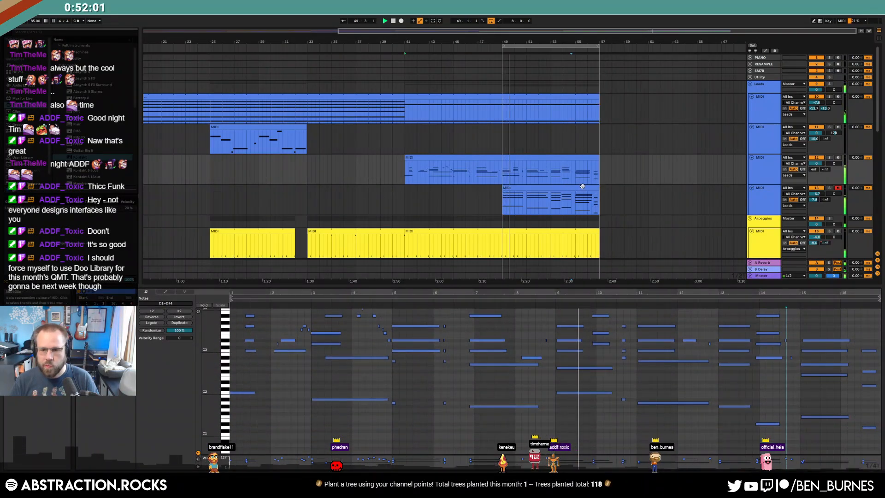
pyautogui.click(553, 190)
pyautogui.hotkey('shift', 'Left')
pyautogui.hotkey('shift', 'Left')
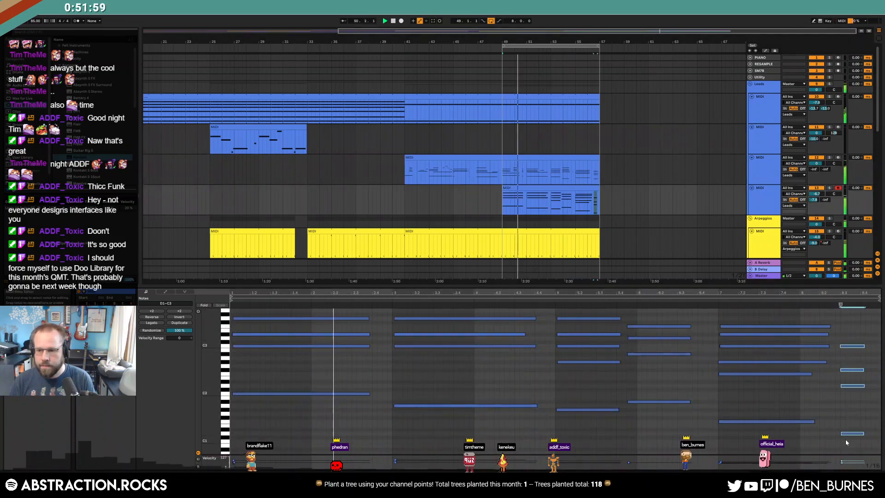
pyautogui.click(855, 339)
pyautogui.hotkey('shift', 'Tab')
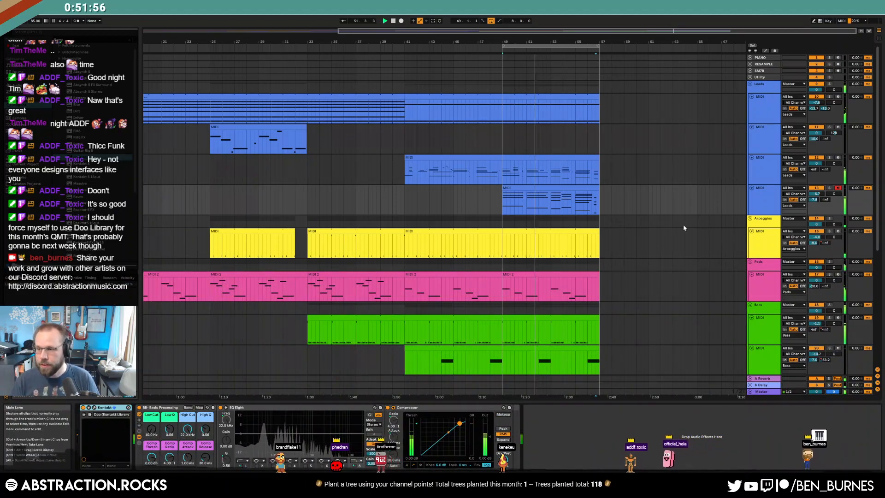
# - Reset the Doo track's volume to 0, play the song from bar 41, and lower the Doo volume slightly to balance it
pyautogui.press('space')
pyautogui.click(505, 209)
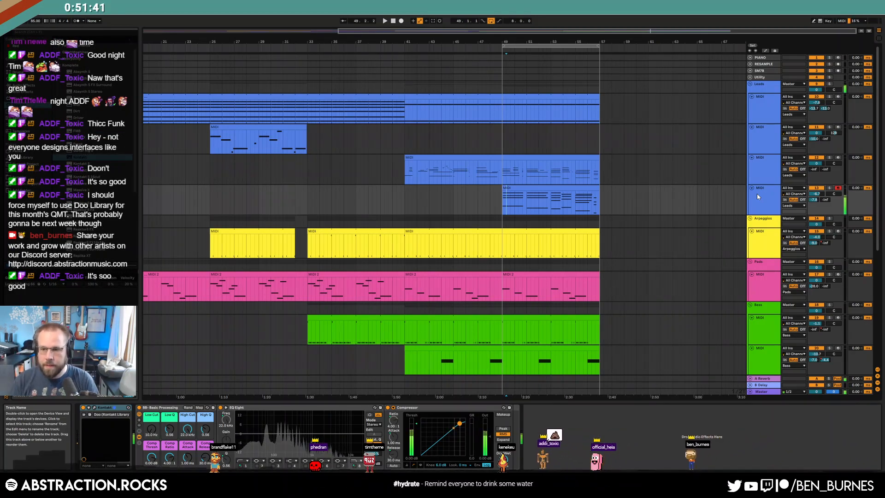
pyautogui.doubleClick(811, 195)
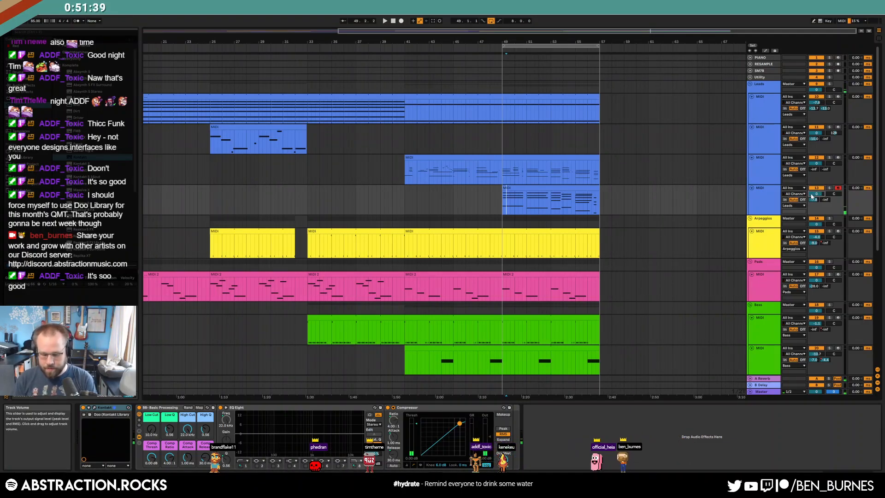
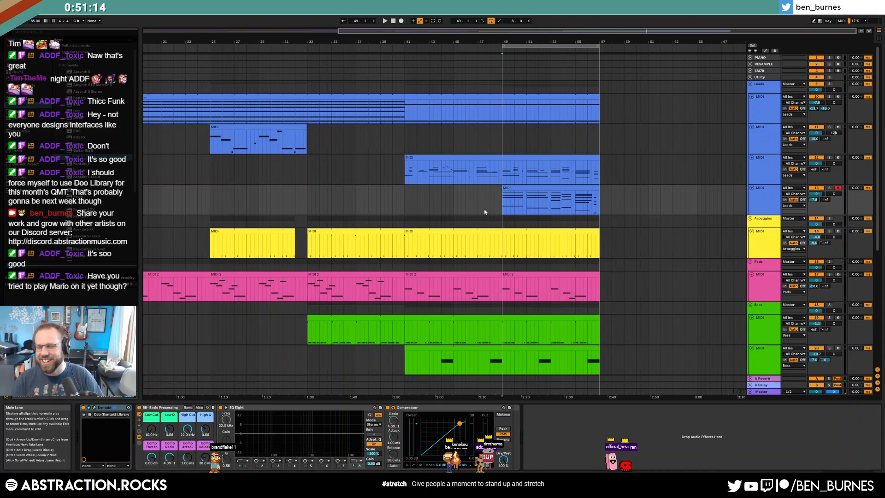
pyautogui.click(405, 178)
pyautogui.press('space')
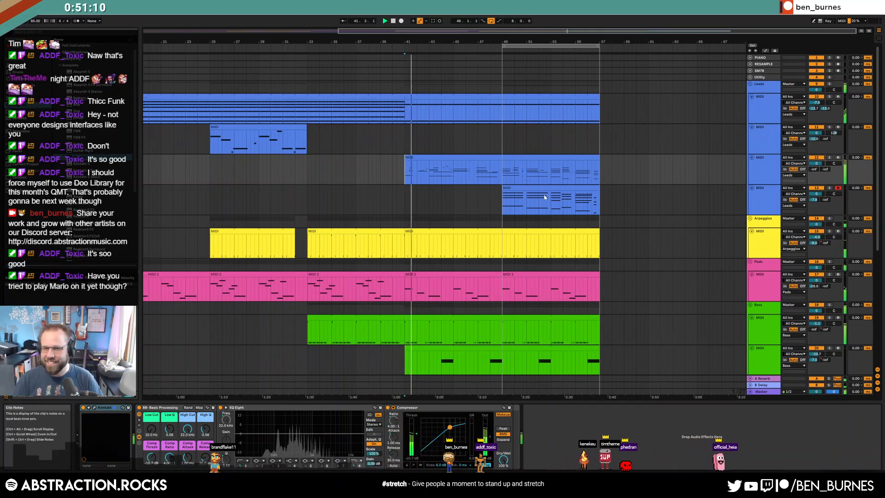
pyautogui.click(536, 194)
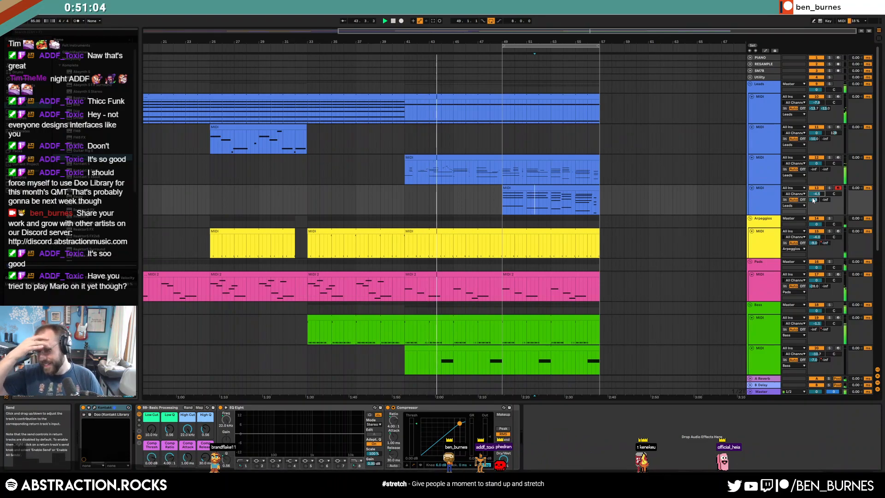
# - Duplicate the drum rack clip of bars 49 to 57 into bars 57 to 65
pyautogui.scroll(-3, 551, 223)
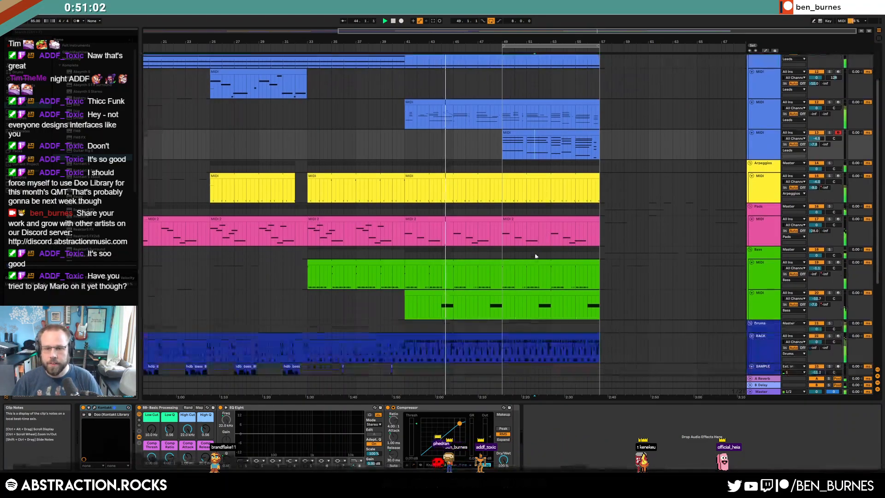
pyautogui.click(549, 307)
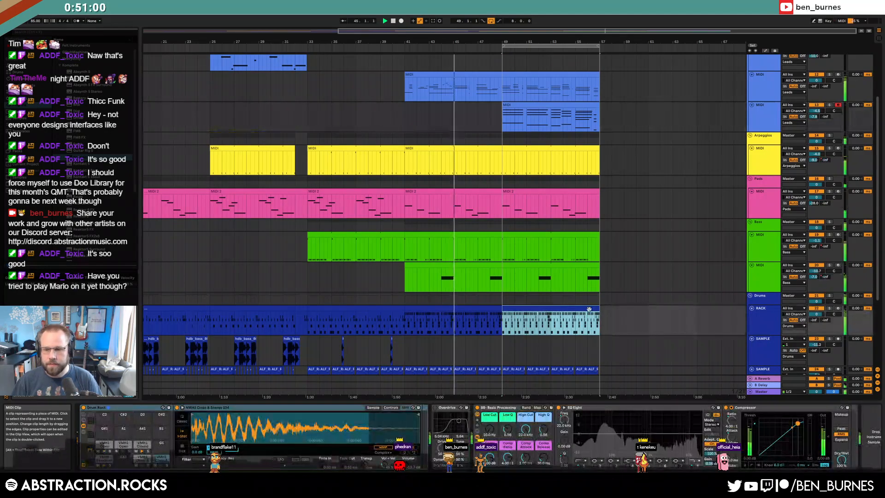
pyautogui.hotkey('ctrl', 'd')
pyautogui.scroll(-3, 609, 306)
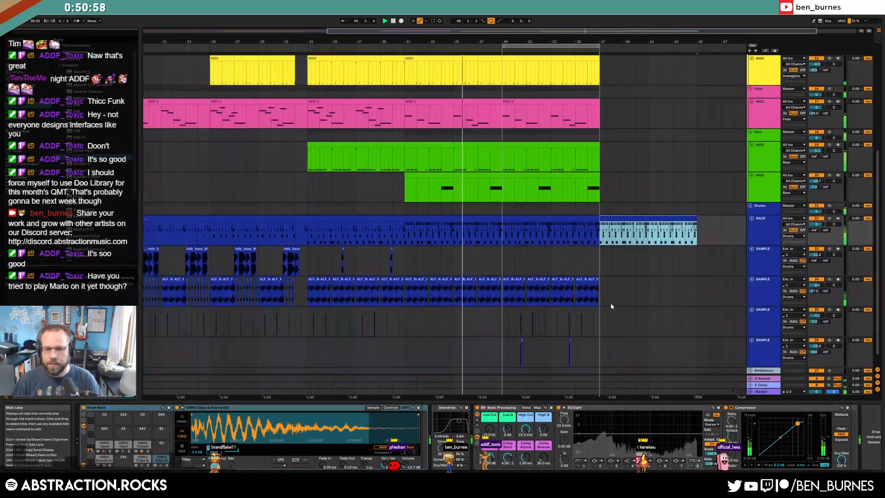
# - Copy bars 33 to 41 of the first lead track to bar 57 and move the loop region to bars 57 to 65
pyautogui.scroll(3, 662, 296)
pyautogui.scroll(4, 553, 231)
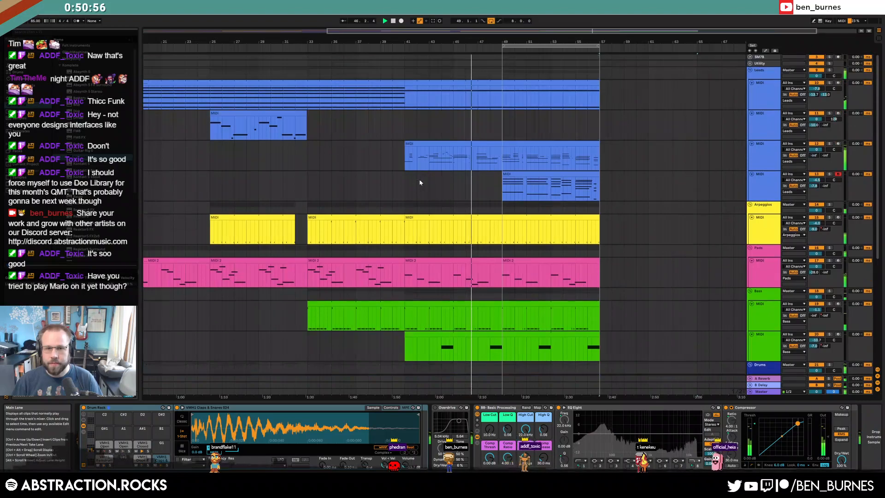
pyautogui.click(309, 111)
pyautogui.moveTo(309, 111); pyautogui.dragTo(405, 111)
pyautogui.click(599, 108)
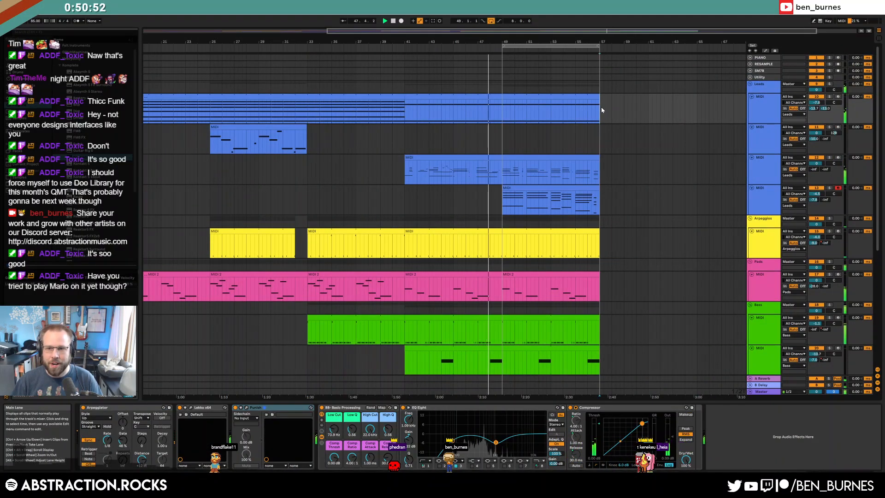
pyautogui.hotkey('ctrl', 'v')
pyautogui.moveTo(574, 46); pyautogui.dragTo(671, 47)
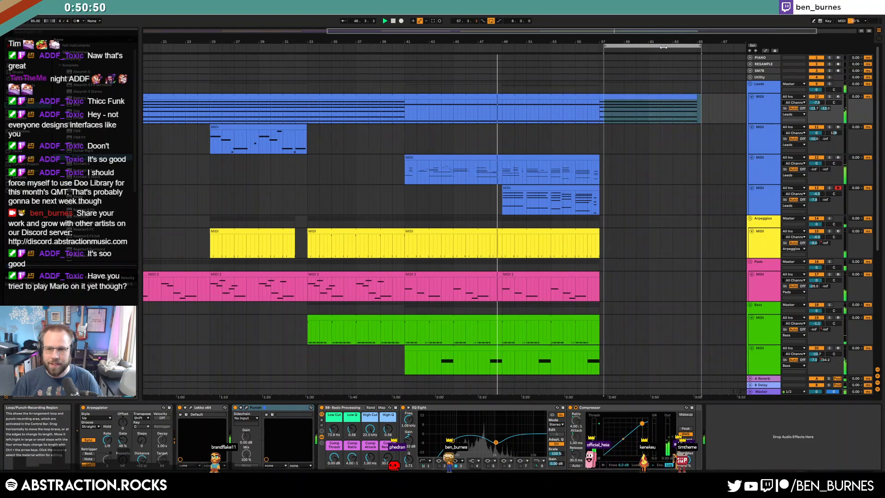
# - Extend the arpeggio clip to bar 65 and duplicate its B-Delay automation from bars 49 to 57 into the extension
pyautogui.scroll(-3, 644, 263)
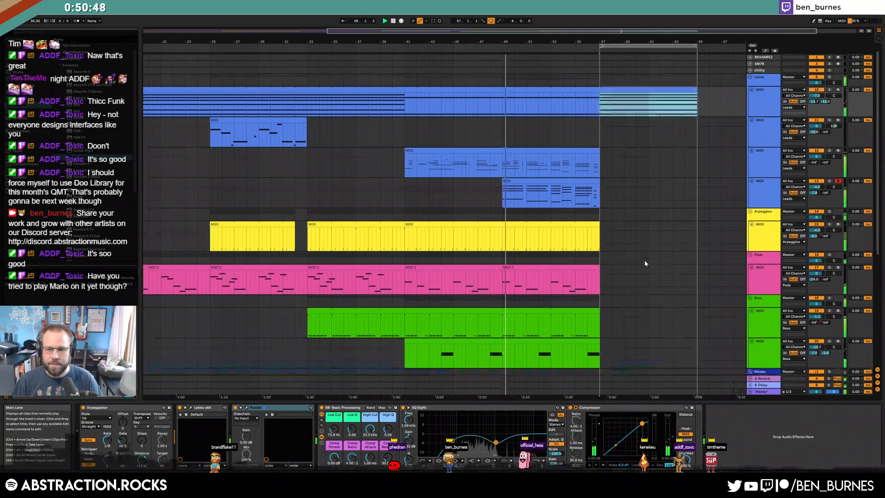
pyautogui.scroll(-2, 638, 265)
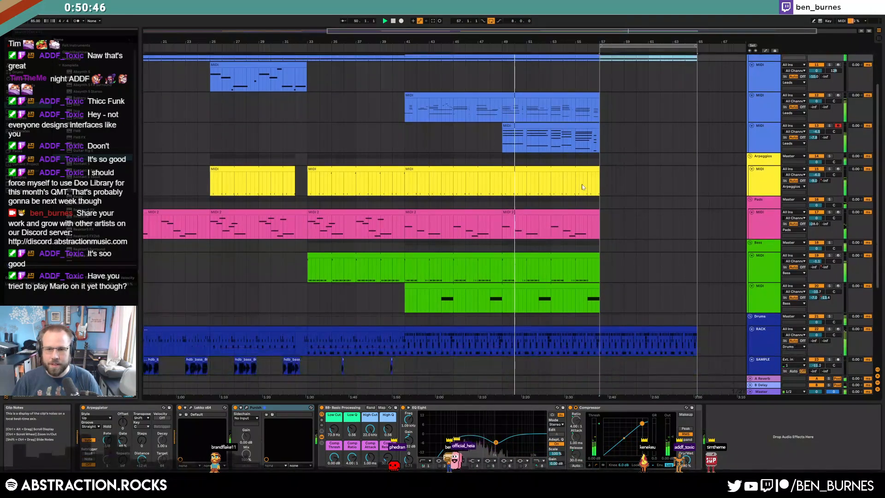
pyautogui.moveTo(599, 175); pyautogui.dragTo(702, 177)
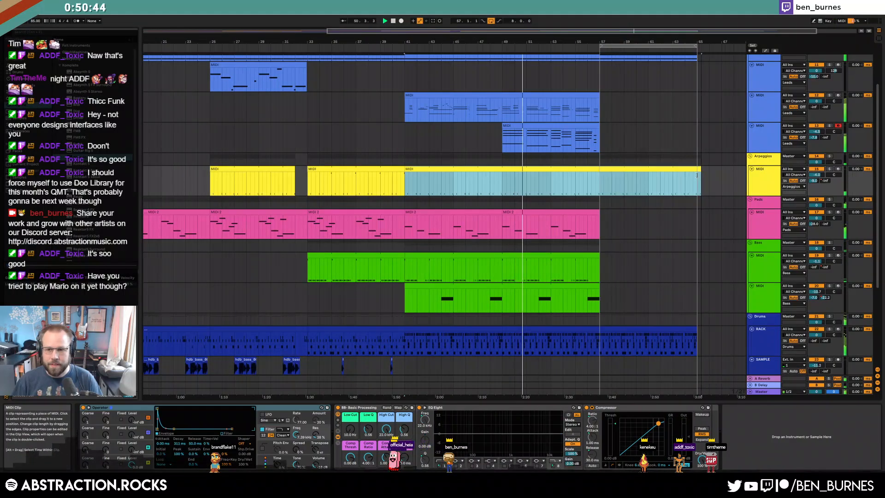
pyautogui.press('a')
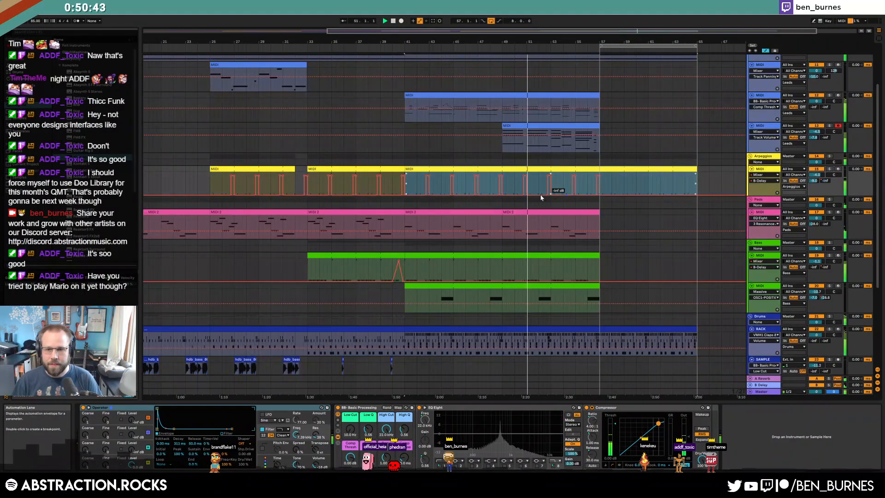
pyautogui.click(507, 181)
pyautogui.moveTo(503, 182); pyautogui.dragTo(599, 184)
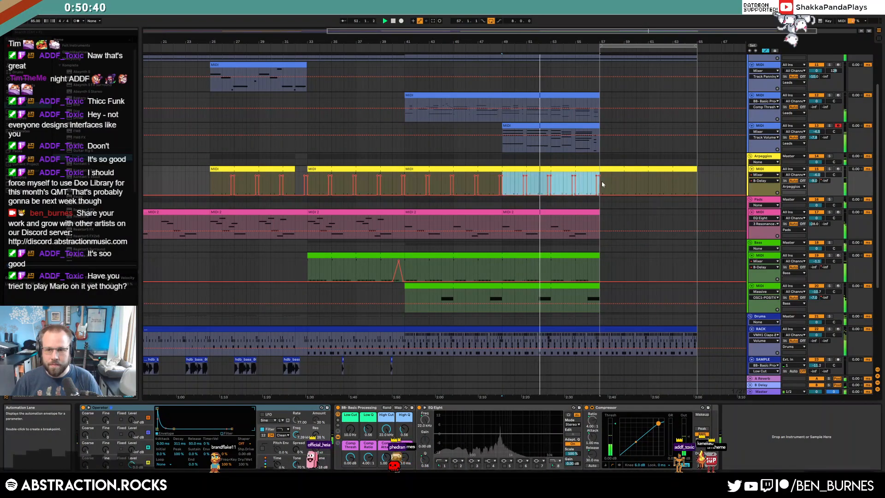
pyautogui.hotkey('ctrl', 'd')
# - Duplicate the Doo clip into bars 57 to 65 and hide the automation lanes
pyautogui.click(585, 126)
pyautogui.hotkey('ctrl', 'd')
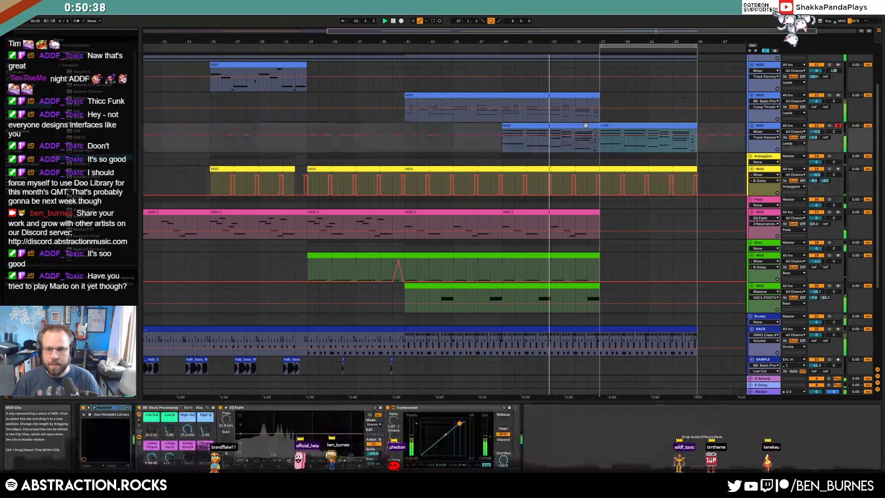
pyautogui.press('a')
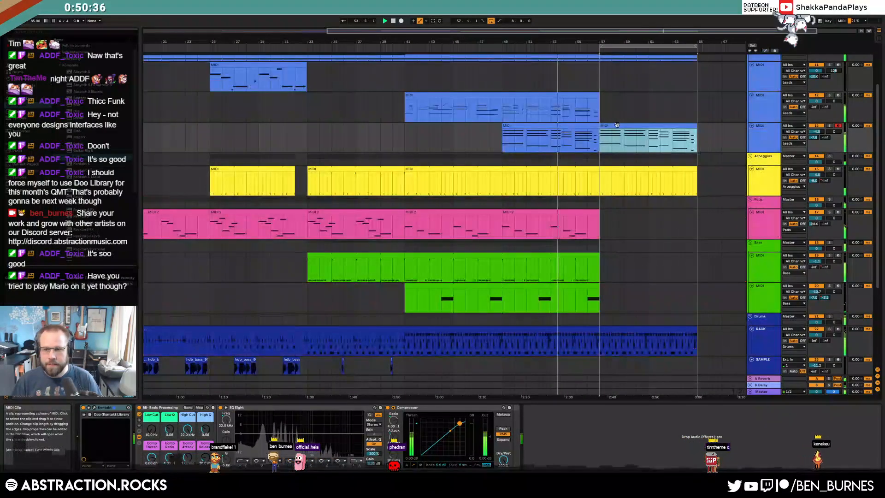
# - Copy the pad clip of bars 33 to 41 to bar 57 on the same track
pyautogui.click(579, 210)
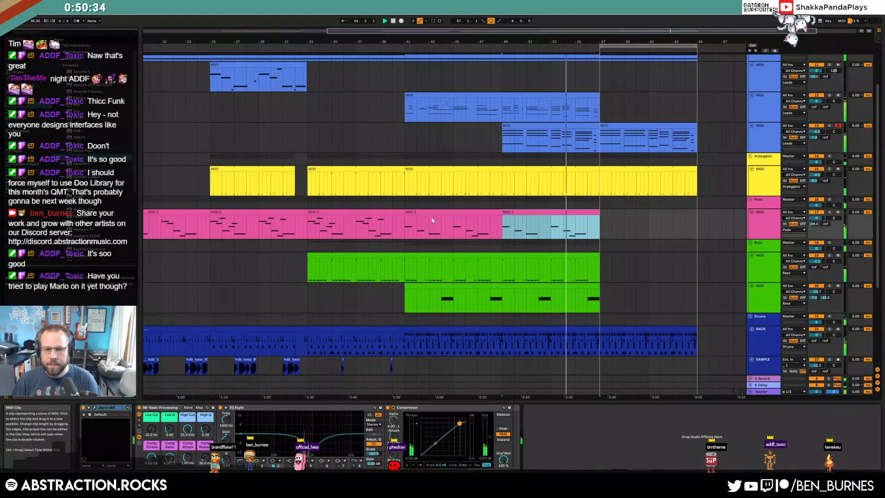
pyautogui.click(396, 218)
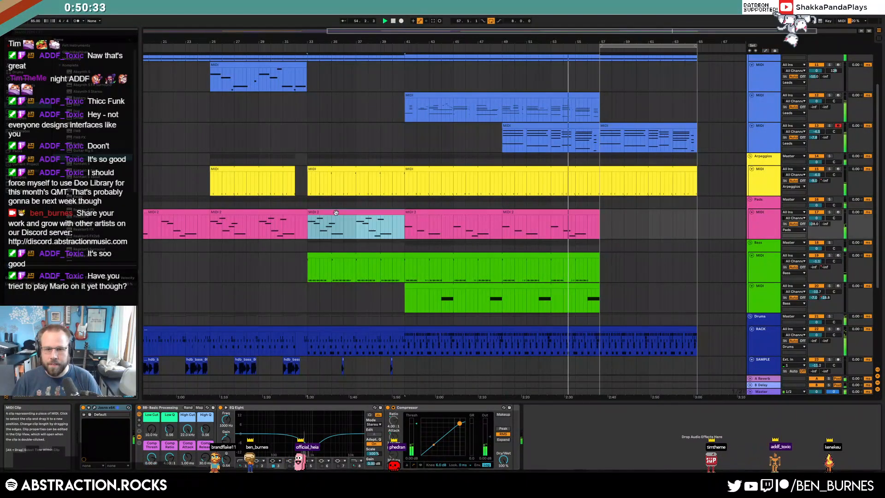
pyautogui.click(601, 223)
pyautogui.hotkey('ctrl', 'v')
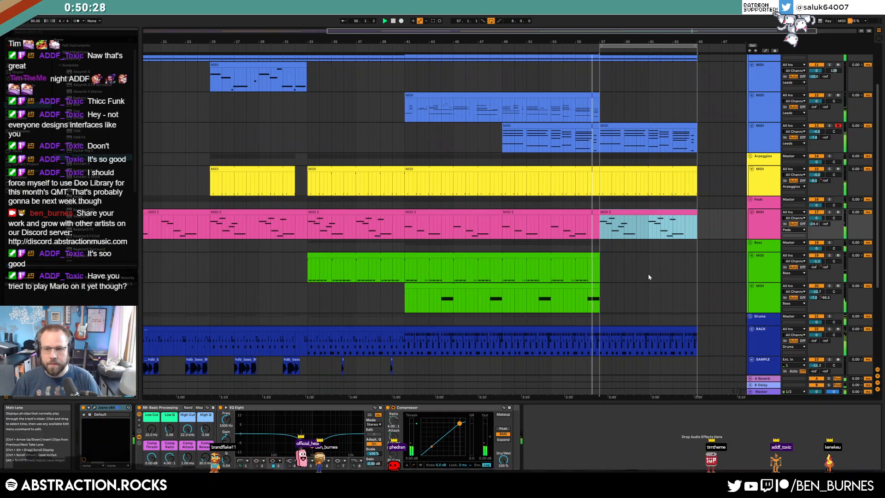
pyautogui.click(799, 116)
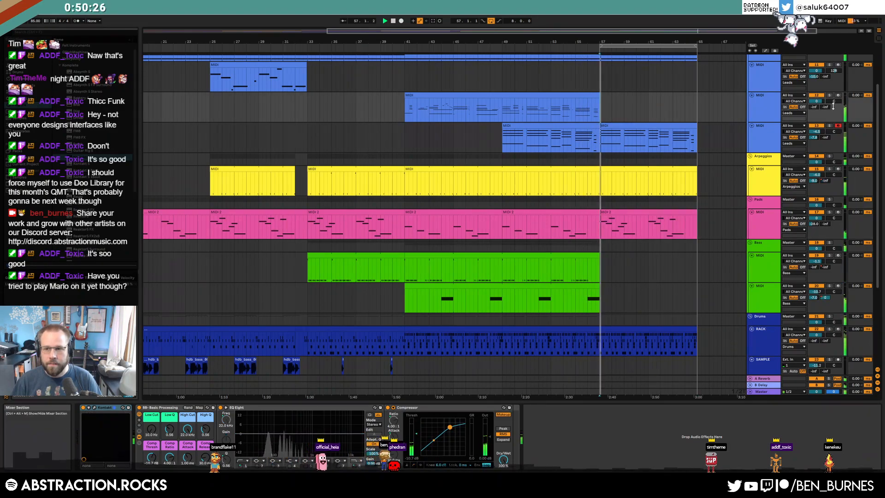
# - Quantize the first three chords of the Doo clip in bars 49 to 57
pyautogui.doubleClick(645, 139)
pyautogui.moveTo(331, 311); pyautogui.dragTo(311, 309)
pyautogui.click(563, 128)
pyautogui.hotkey('ctrl', 'u')
pyautogui.moveTo(432, 419); pyautogui.dragTo(453, 310)
pyautogui.hotkey('ctrl', 'u')
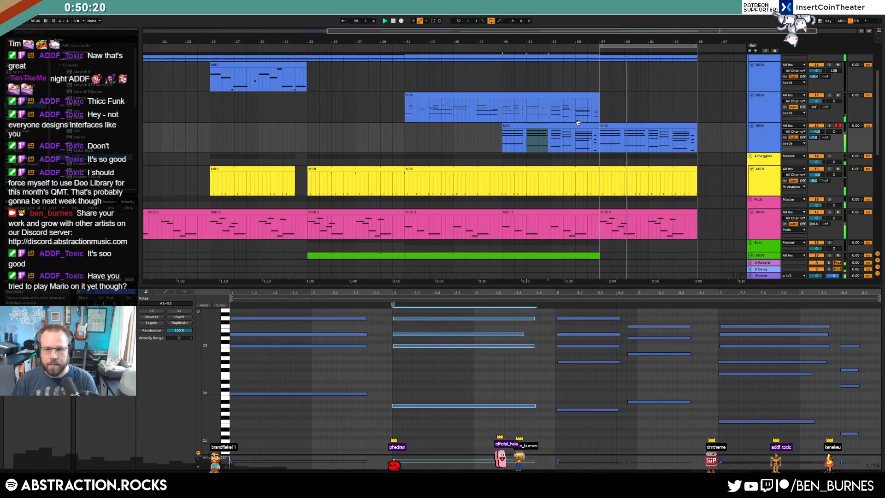
pyautogui.moveTo(577, 428); pyautogui.dragTo(611, 314)
pyautogui.hotkey('ctrl', 'u')
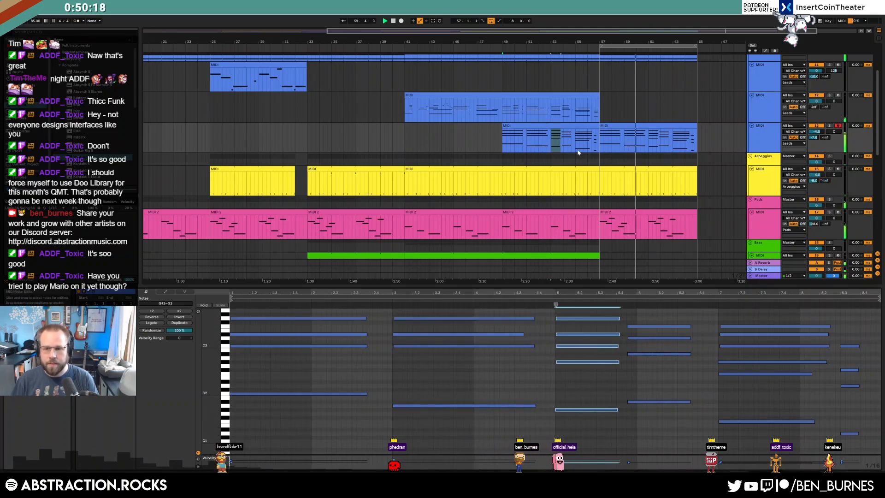
pyautogui.click(576, 138)
pyautogui.click(603, 138)
# - Duplicate the last sample track's hits from bars 49 to 57 into bars 57 to 65, keeping that range empty on the sample track above
pyautogui.click(620, 110)
pyautogui.scroll(-2, 658, 224)
pyautogui.scroll(-10, 658, 224)
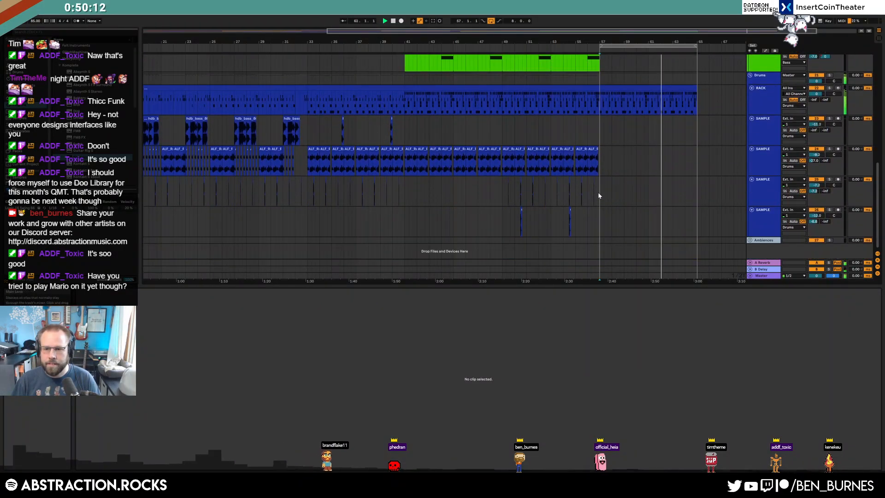
pyautogui.moveTo(601, 192); pyautogui.dragTo(501, 224)
pyautogui.hotkey('ctrl', 'd')
pyautogui.moveTo(600, 189); pyautogui.dragTo(701, 189)
pyautogui.press('Delete')
pyautogui.scroll(1, 714, 223)
pyautogui.moveTo(814, 235); pyautogui.dragTo(814, 228)
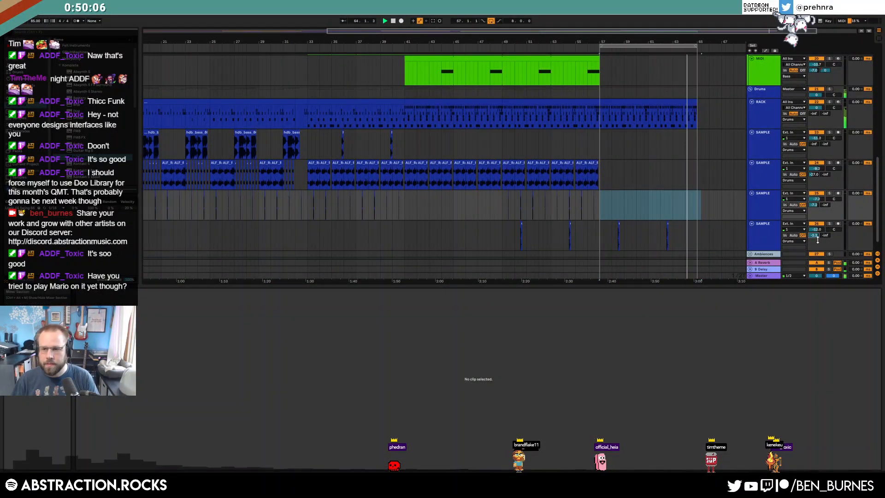
# - Arm the lead track above the Doo track and review the chord notes in the Doo clip
pyautogui.scroll(10, 672, 117)
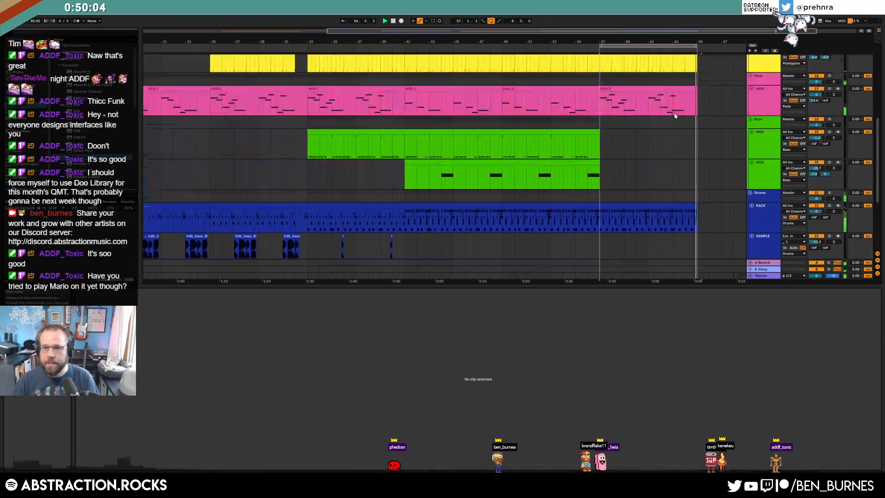
pyautogui.click(591, 97)
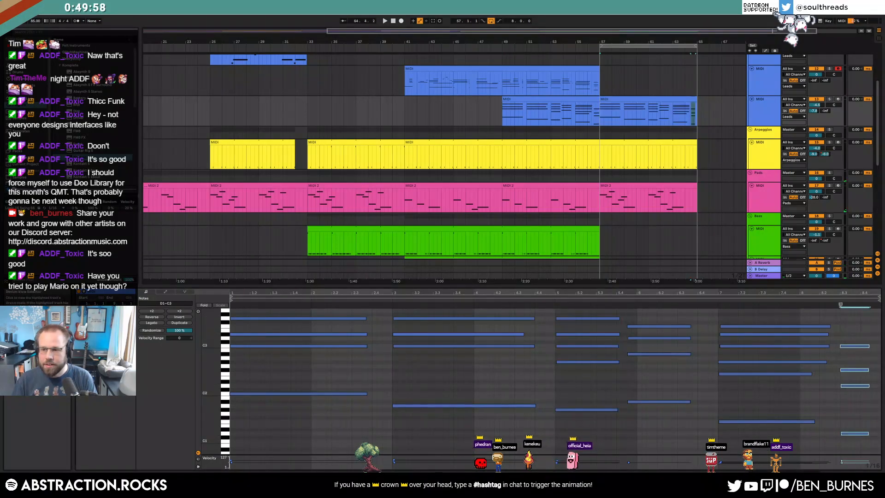
pyautogui.scroll(2, 636, 445)
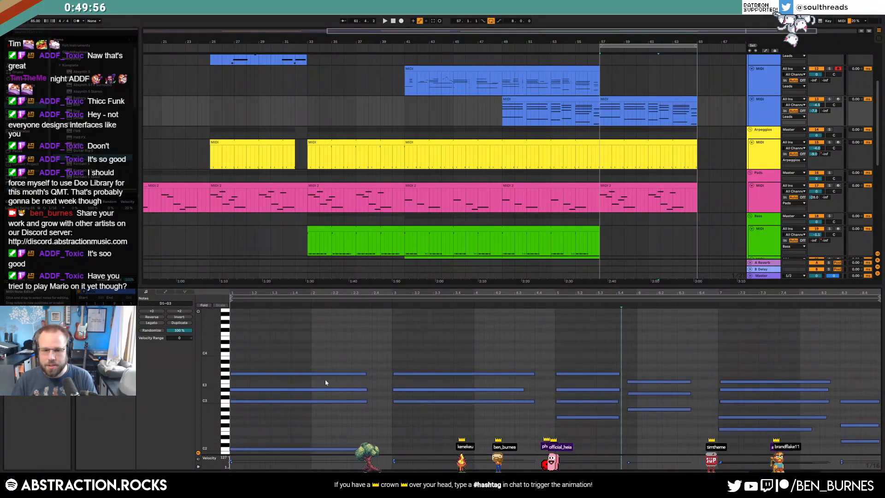
pyautogui.scroll(2, 209, 341)
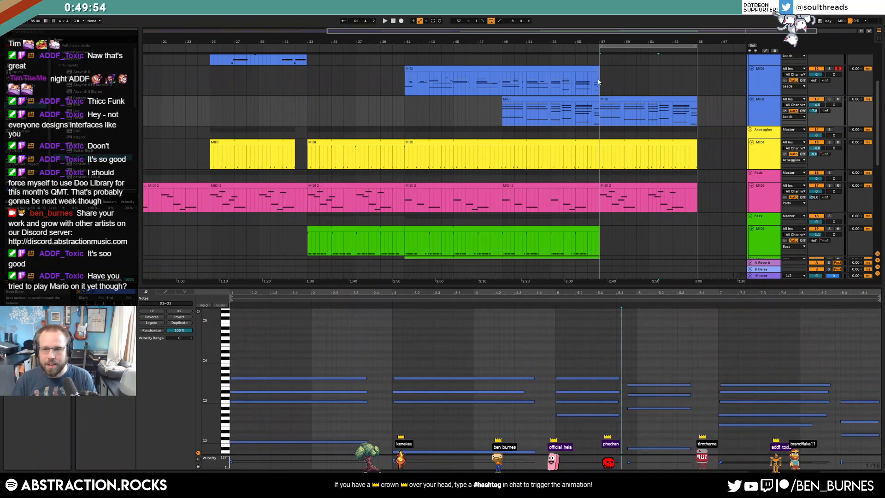
pyautogui.press('space')
pyautogui.scroll(2, 635, 127)
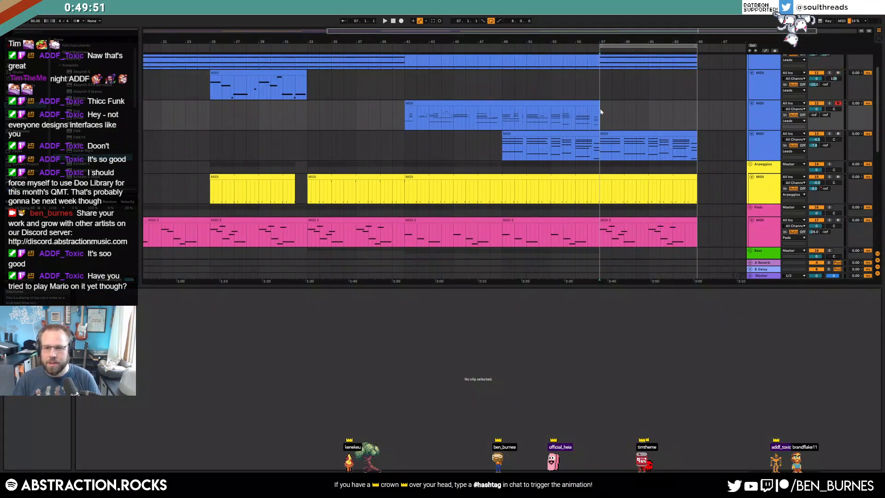
# - Try deleting the lowest notes from the Doo clip in bars 57 to 65
pyautogui.click(613, 141)
pyautogui.scroll(-2, 396, 428)
pyautogui.moveTo(319, 355); pyautogui.dragTo(683, 434)
pyautogui.press('Delete')
pyautogui.click(729, 378)
pyautogui.scroll(4, 667, 325)
pyautogui.scroll(-5, 719, 357)
pyautogui.hotkey('ctrl', 'z')
pyautogui.hotkey('ctrl', 'z')
# - Deactivate the lowest note of each chord in the Doo clip of bars 57 to 65
pyautogui.click(301, 389)
pyautogui.moveTo(431, 395); pyautogui.dragTo(837, 440)
pyautogui.moveTo(856, 379); pyautogui.dragTo(866, 411)
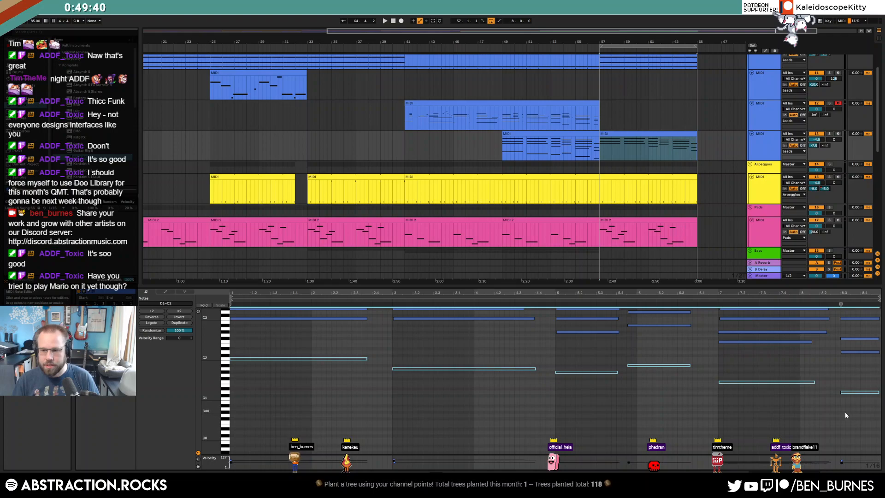
pyautogui.press('0')
# - Examine the start of the last chord's bass note in both Doo clips, closely in the one at bars 49 to 57
pyautogui.click(839, 404)
pyautogui.click(840, 392)
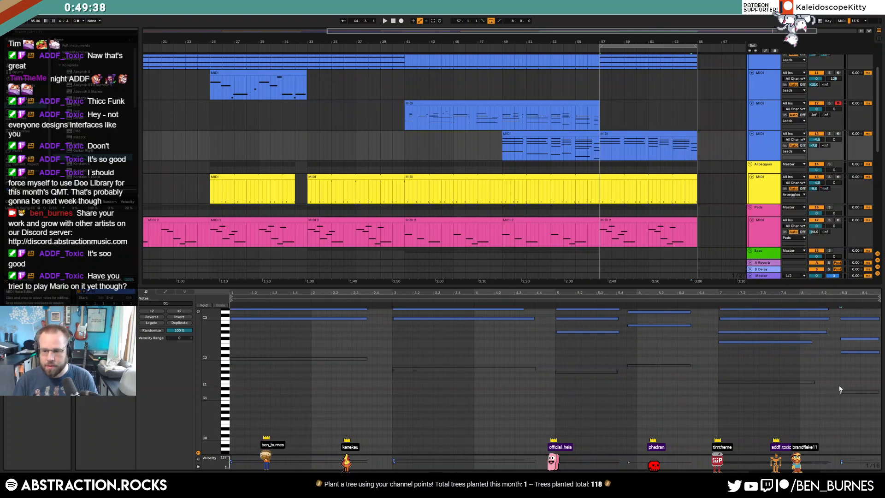
pyautogui.hotkey('ctrl', 'a')
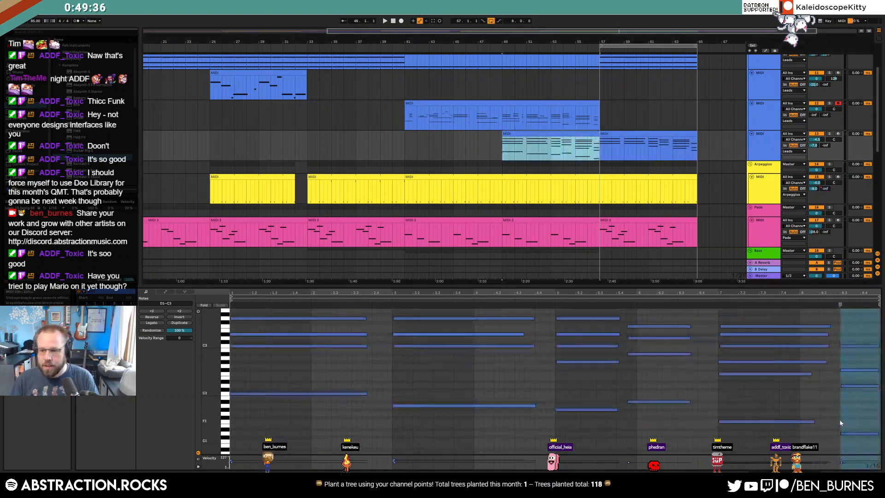
pyautogui.click(841, 434)
pyautogui.click(840, 434)
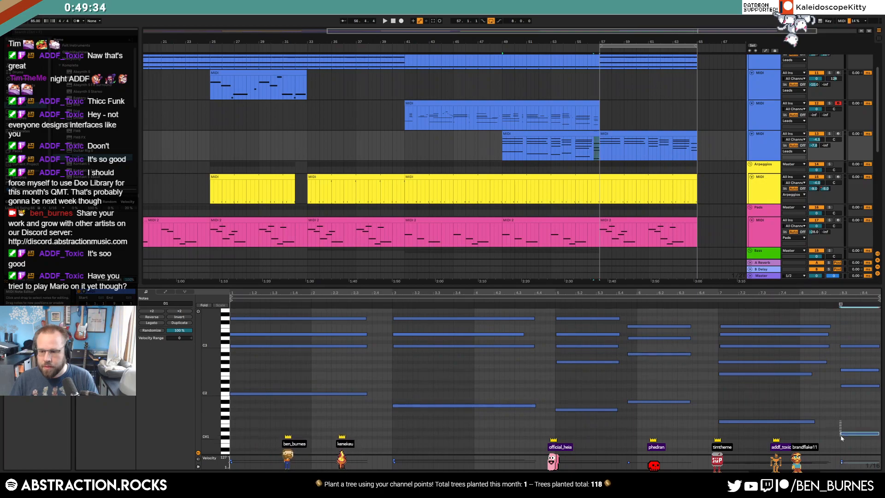
pyautogui.scroll(5, 854, 444)
pyautogui.click(695, 433)
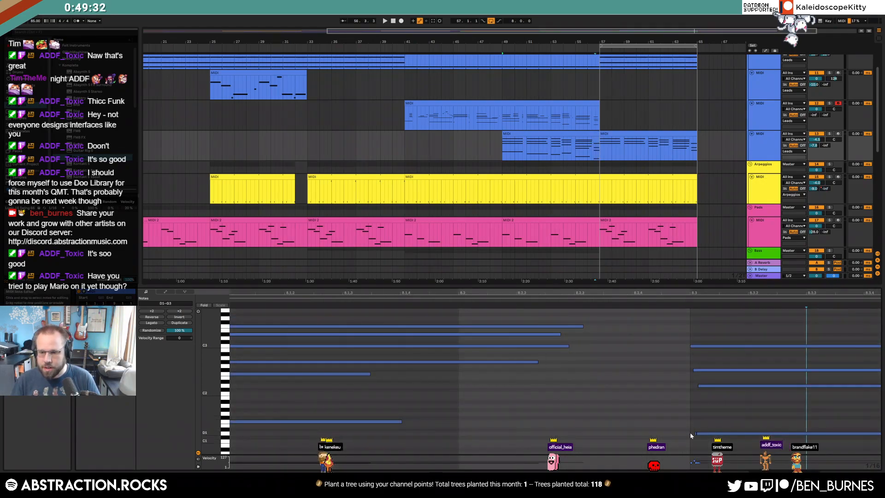
pyautogui.scroll(-6, 743, 410)
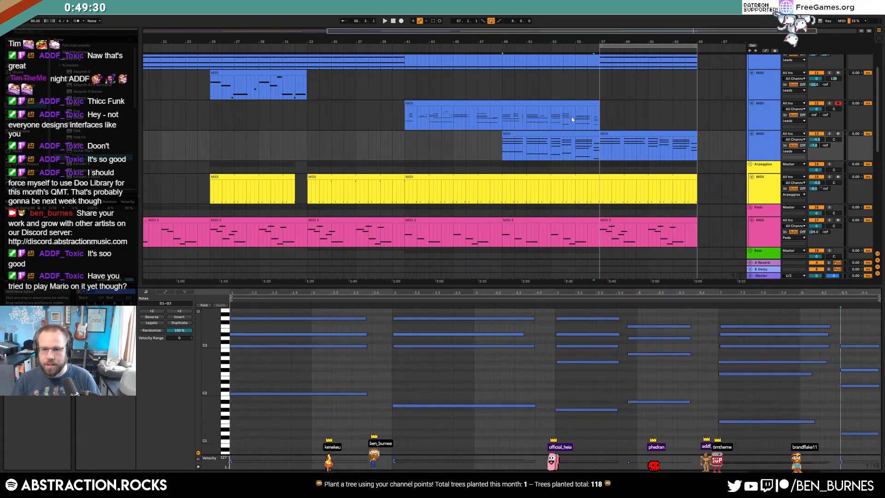
# - Record a looped MIDI part on the armed third lead track over bars 57 to 65
pyautogui.press('space')
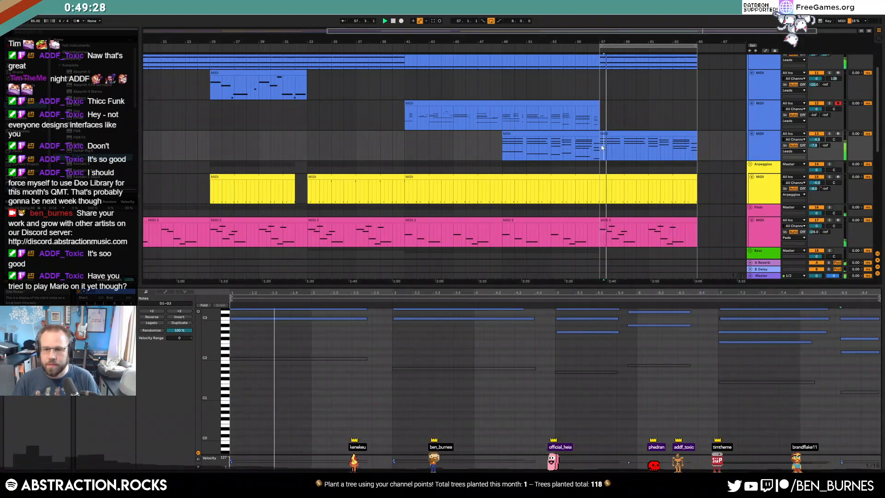
pyautogui.click(600, 115)
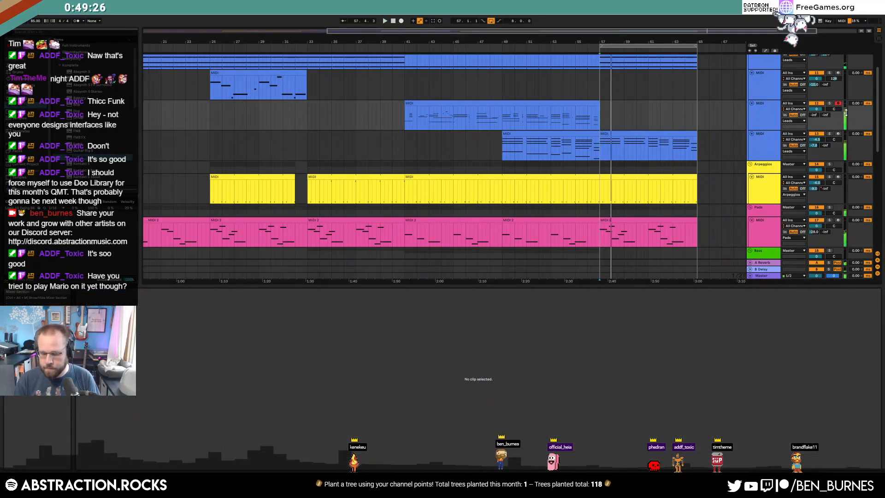
pyautogui.press('space')
pyautogui.press('space')
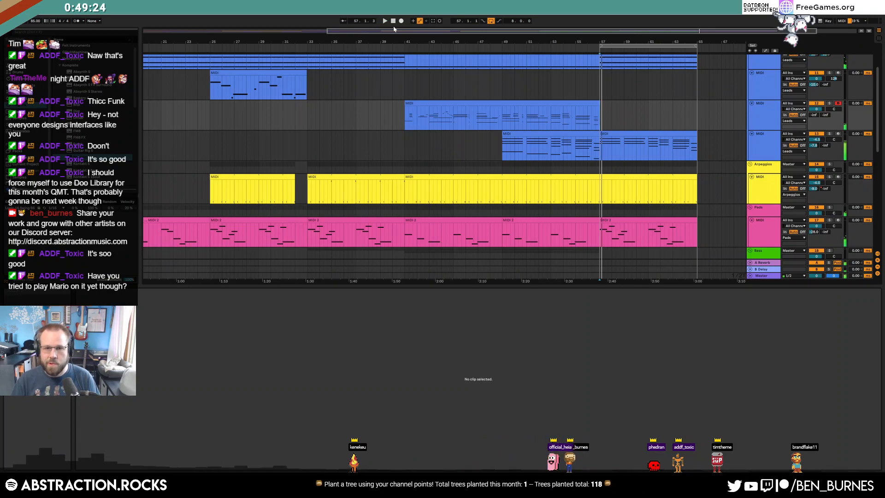
pyautogui.click(401, 21)
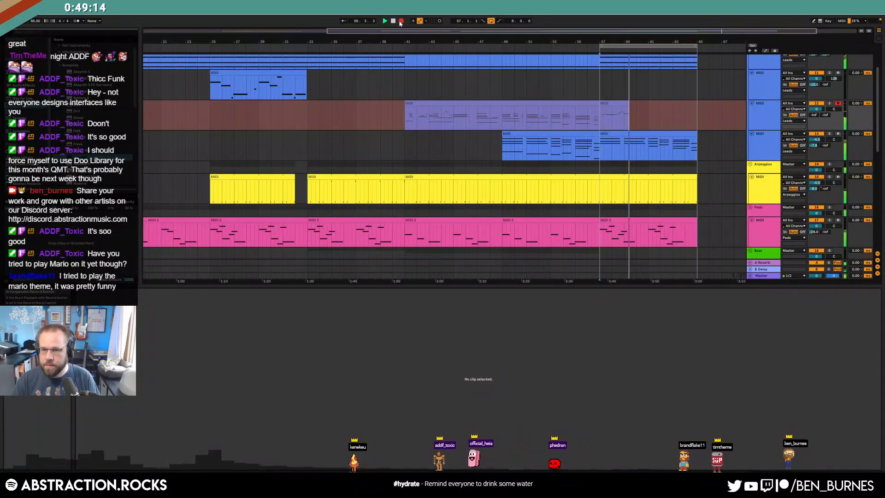
pyautogui.click(400, 22)
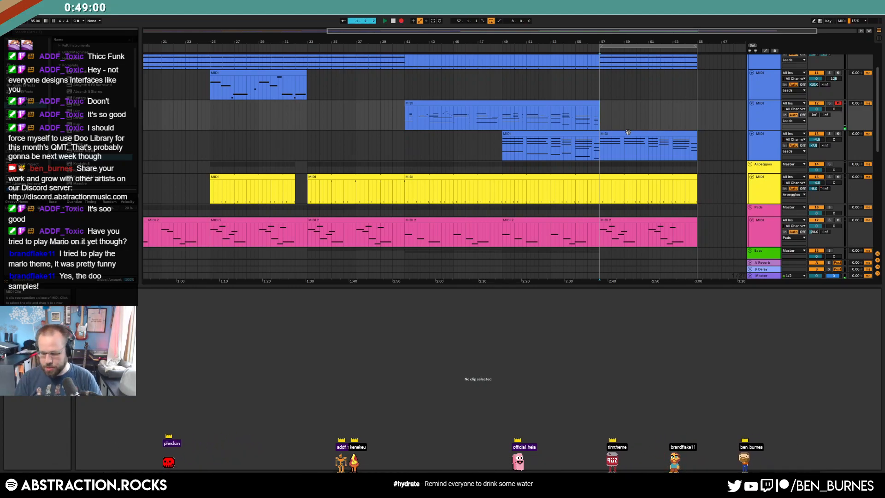
pyautogui.press('space')
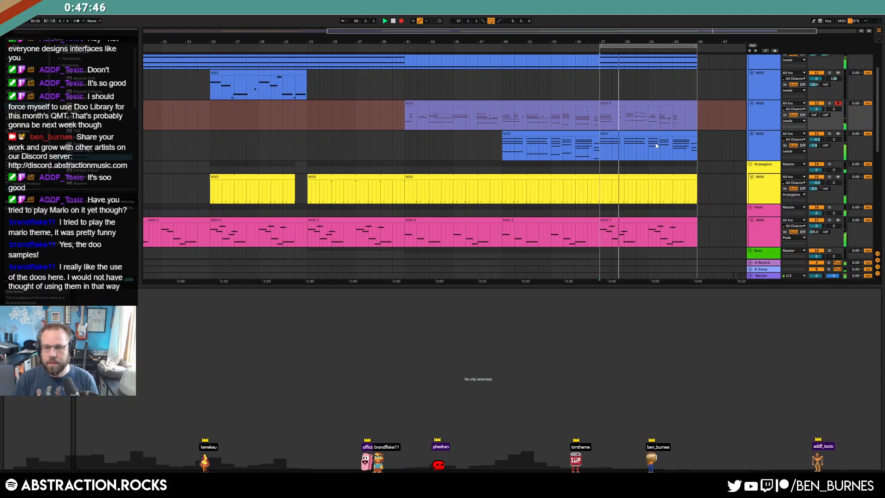
pyautogui.press('space')
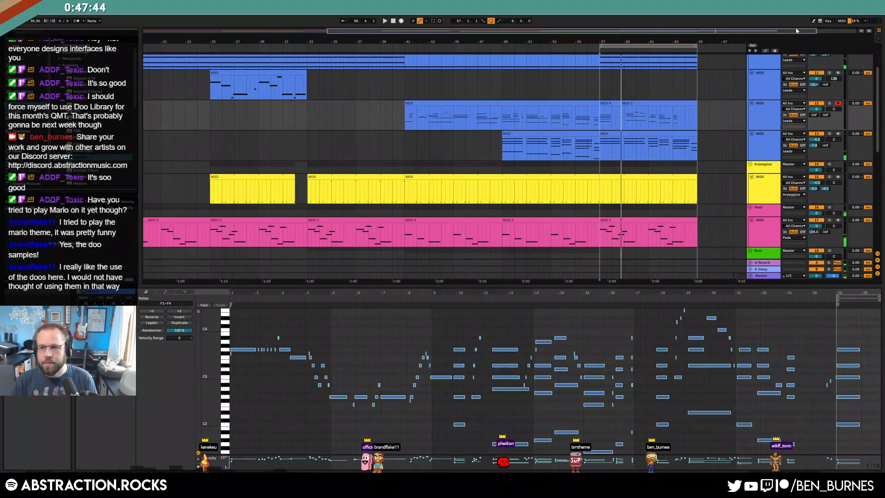
# - Reposition the recorded clip and extend its start back to bar 57 to expose the earlier passes, with the loop region moved to bars 65 to 73
pyautogui.moveTo(779, 33); pyautogui.dragTo(759, 55)
pyautogui.moveTo(602, 101); pyautogui.dragTo(681, 102)
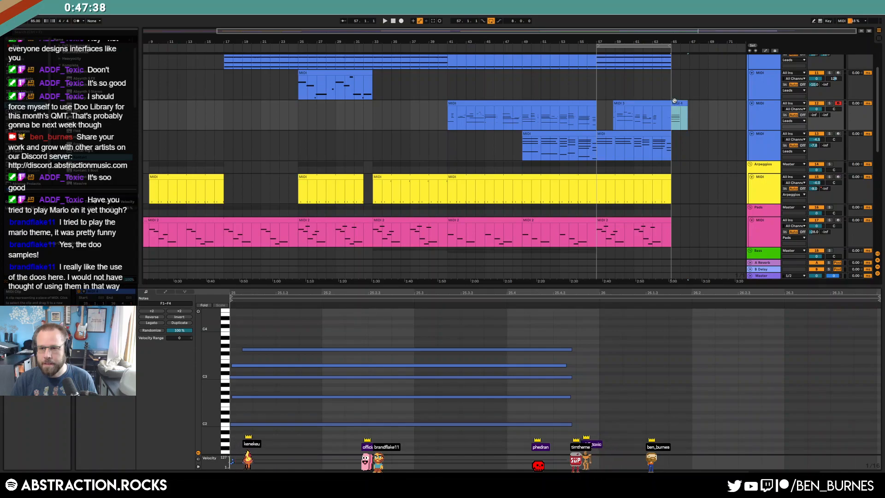
pyautogui.moveTo(636, 46)
pyautogui.mouseDown()
pyautogui.moveTo(711, 46)
pyautogui.moveTo(641, 41)
pyautogui.mouseUp()
pyautogui.moveTo(617, 104); pyautogui.dragTo(540, 115)
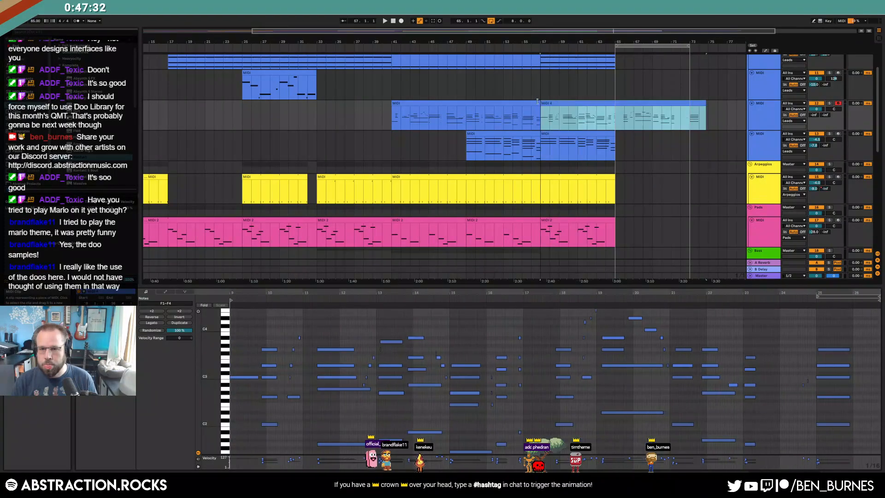
# - Extend the second bass track's clip to bar 73
pyautogui.click(561, 133)
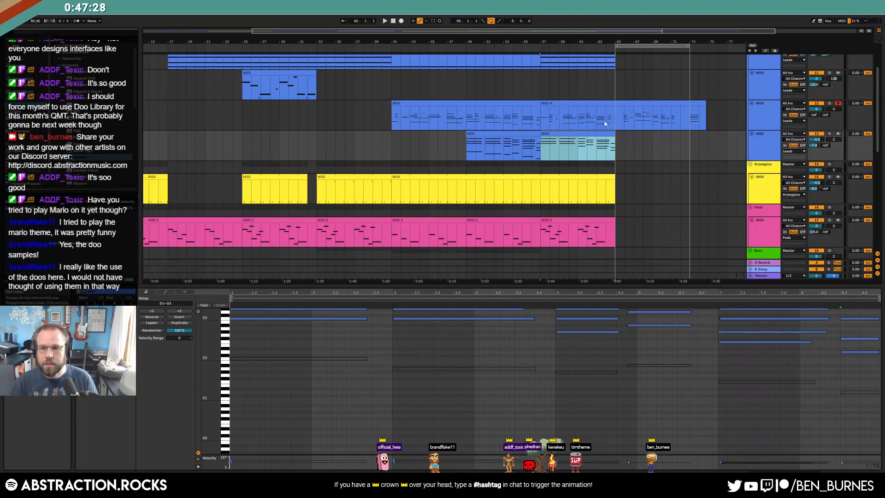
pyautogui.scroll(2, 580, 149)
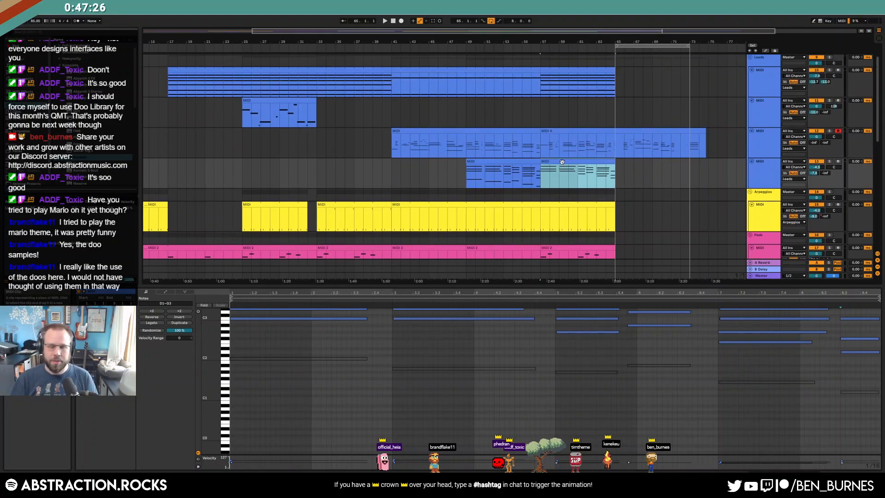
pyautogui.scroll(-7, 561, 162)
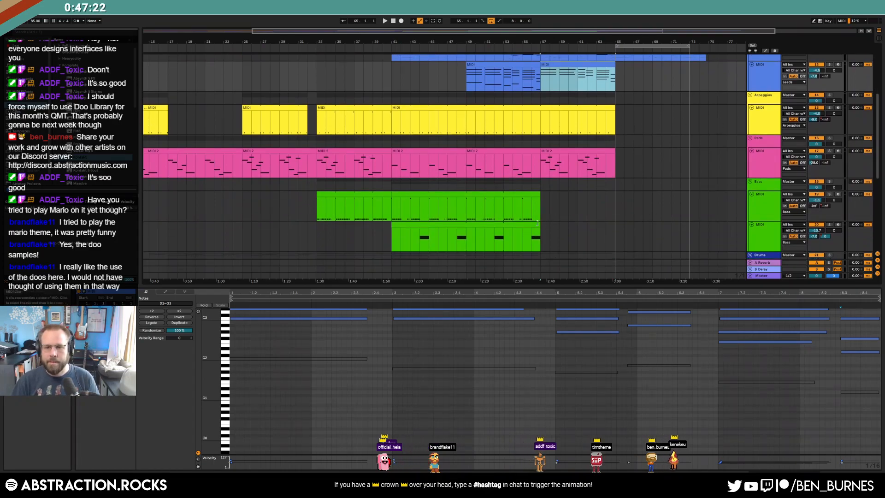
pyautogui.moveTo(536, 222); pyautogui.dragTo(686, 231)
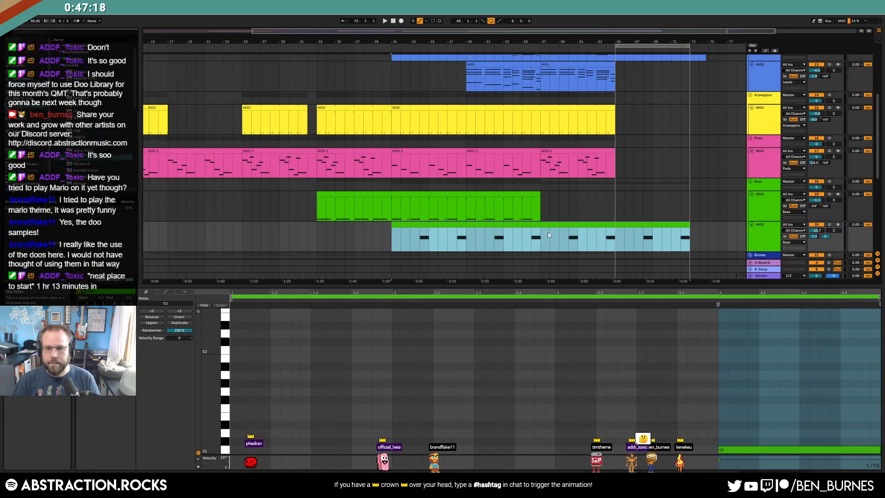
# - Extend the first lead track's clip that starts at bar 57 to about bar 78
pyautogui.scroll(6, 647, 203)
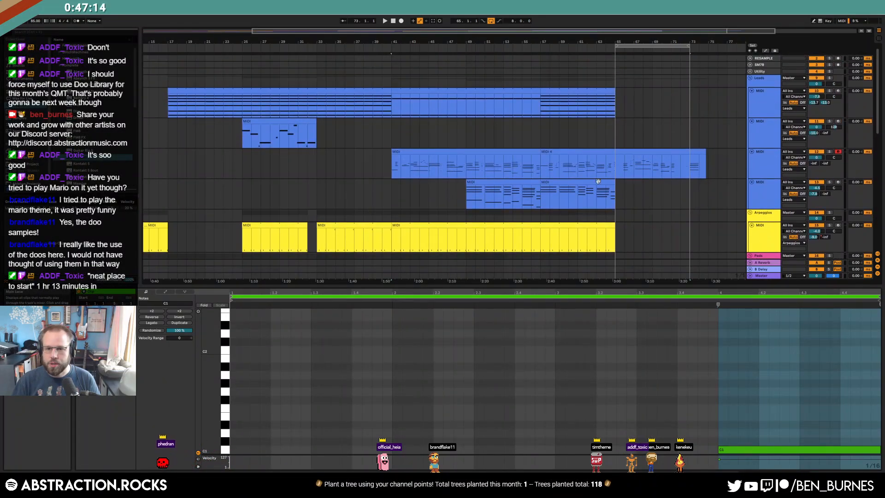
pyautogui.click(578, 90)
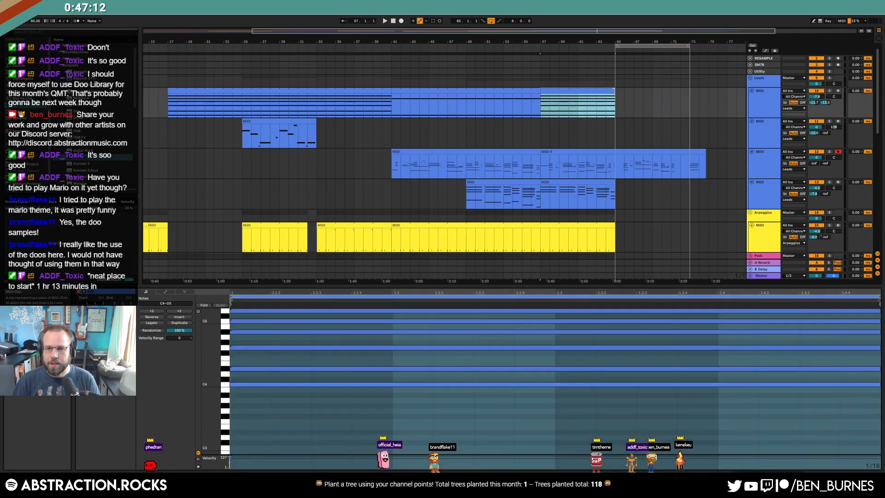
pyautogui.moveTo(615, 99); pyautogui.dragTo(710, 99)
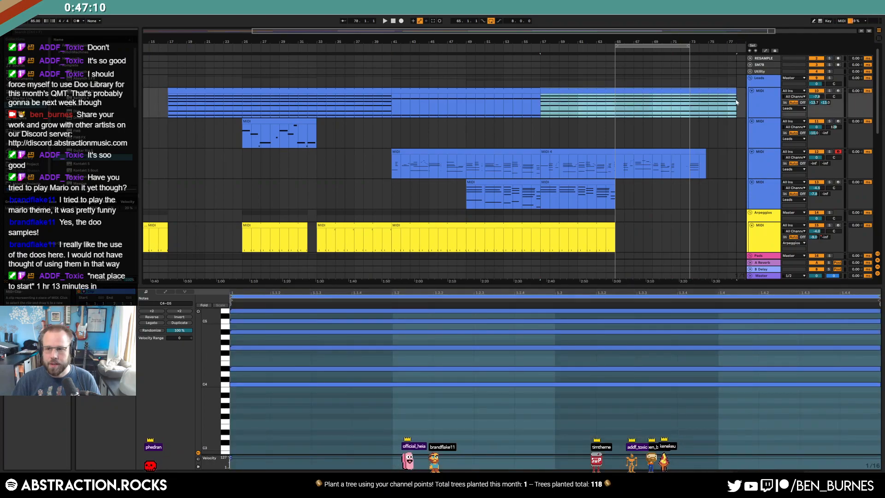
# - Copy the drum rack clip at bar 25 to bar 73 and extend the rack's busier pattern over bars 65 to 73
pyautogui.moveTo(746, 34); pyautogui.dragTo(820, 40)
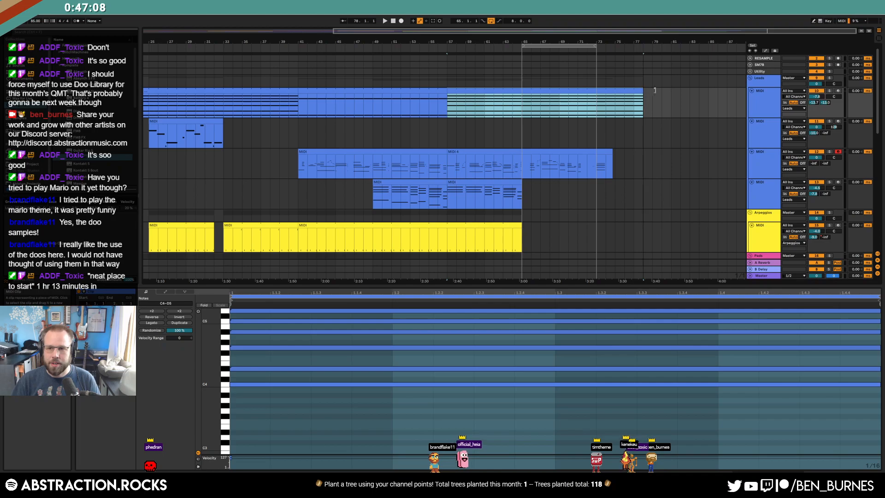
pyautogui.scroll(-6, 611, 263)
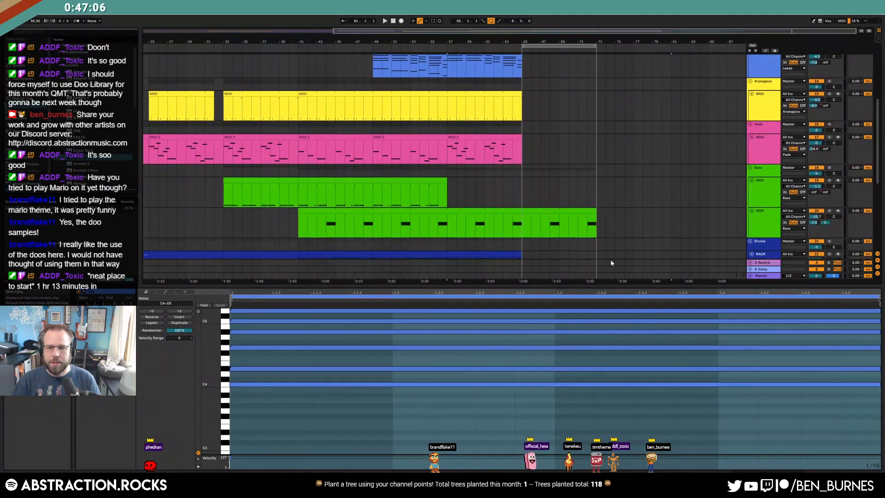
pyautogui.scroll(-3, 538, 235)
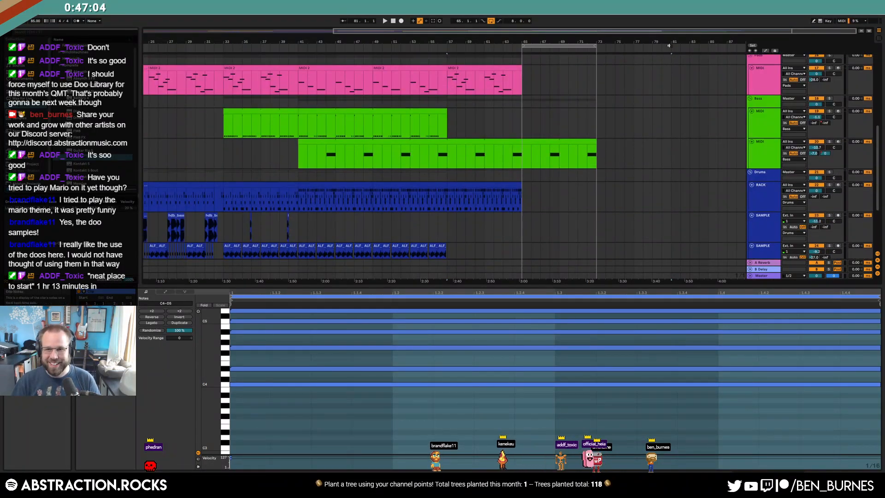
pyautogui.moveTo(633, 36); pyautogui.dragTo(633, 32)
pyautogui.click(280, 191)
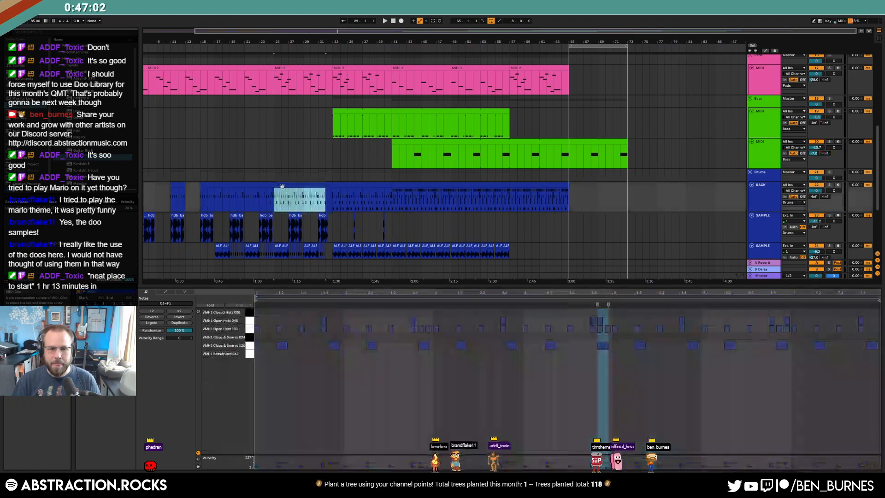
pyautogui.click(630, 197)
pyautogui.hotkey('ctrl', 'v')
pyautogui.click(565, 185)
pyautogui.moveTo(566, 184)
pyautogui.mouseDown()
pyautogui.moveTo(620, 194)
pyautogui.moveTo(570, 197)
pyautogui.mouseUp()
# - Duplicate the final eight bars of ALF clips on the second drum sample track until they reach bar 73
pyautogui.scroll(-3, 571, 225)
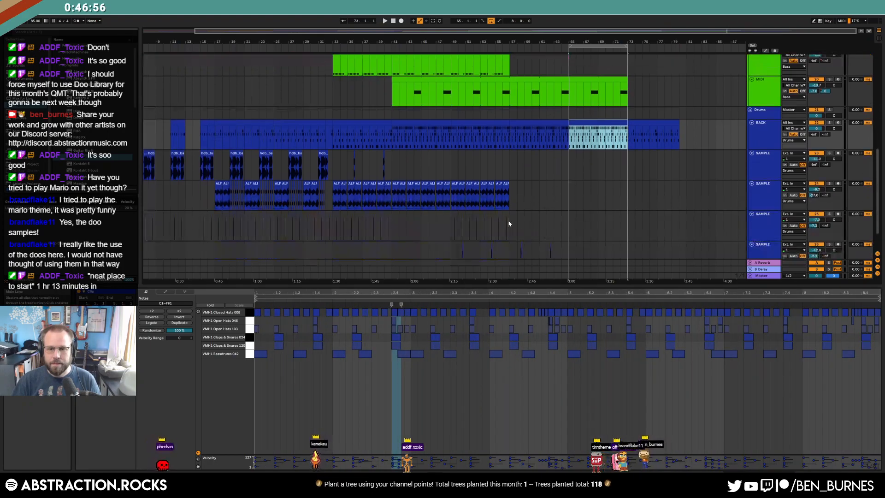
pyautogui.hotkey('ctrl', 'd')
pyautogui.moveTo(508, 198); pyautogui.dragTo(456, 205)
pyautogui.hotkey('ctrl', 'd')
pyautogui.hotkey('ctrl', 'd')
# - Duplicate bars 49 to 57 of the third drum sample track twice to fill it up to bar 73
pyautogui.scroll(-1, 546, 244)
pyautogui.scroll(-1, 549, 243)
pyautogui.moveTo(450, 189); pyautogui.dragTo(509, 196)
pyautogui.hotkey('ctrl', 'd')
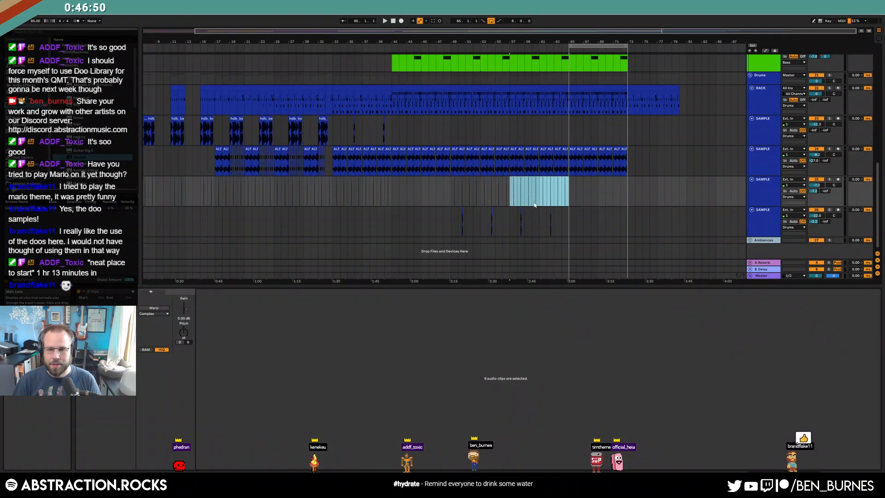
pyautogui.hotkey('ctrl', 'd')
# - Duplicate bars 57 to 65 of the fourth drum sample track so its hits continue to bar 81
pyautogui.moveTo(568, 219); pyautogui.dragTo(512, 224)
pyautogui.hotkey('ctrl', 'd')
pyautogui.scroll(3, 662, 208)
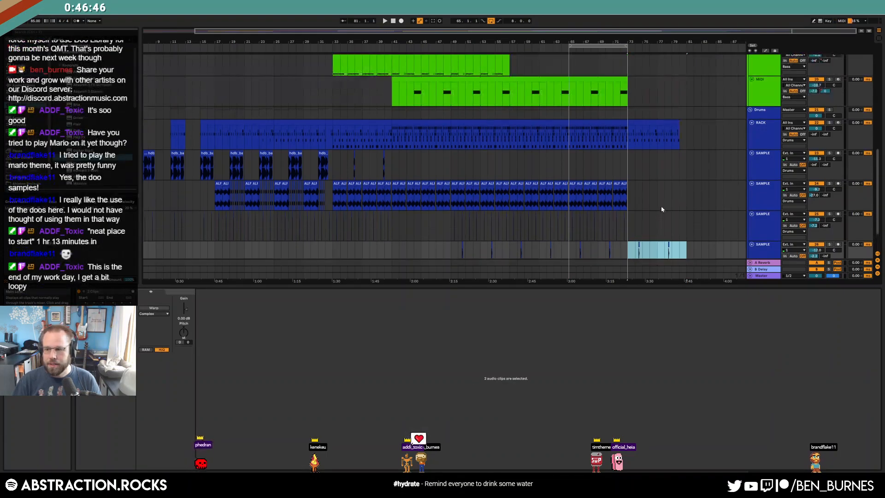
pyautogui.hotkey('shift', 'Tab')
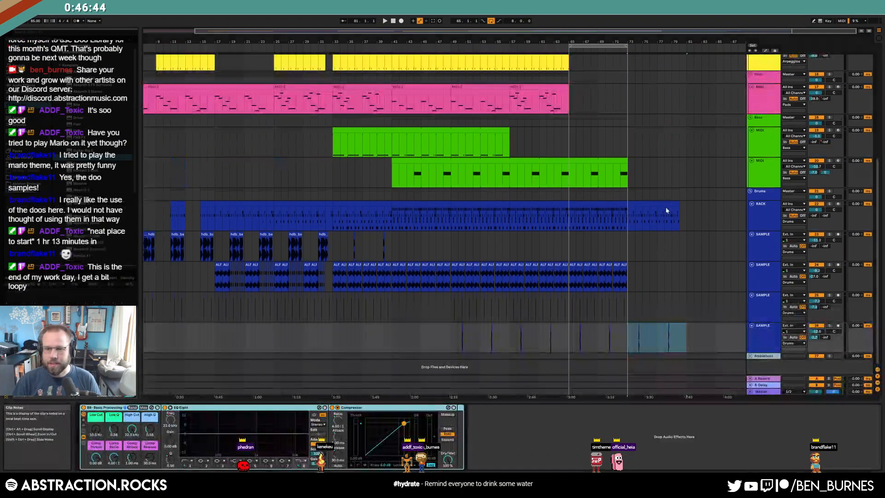
# - Duplicate the last pads clip twice so the pads continue from bar 65 to bar 81
pyautogui.click(602, 175)
pyautogui.scroll(3, 601, 173)
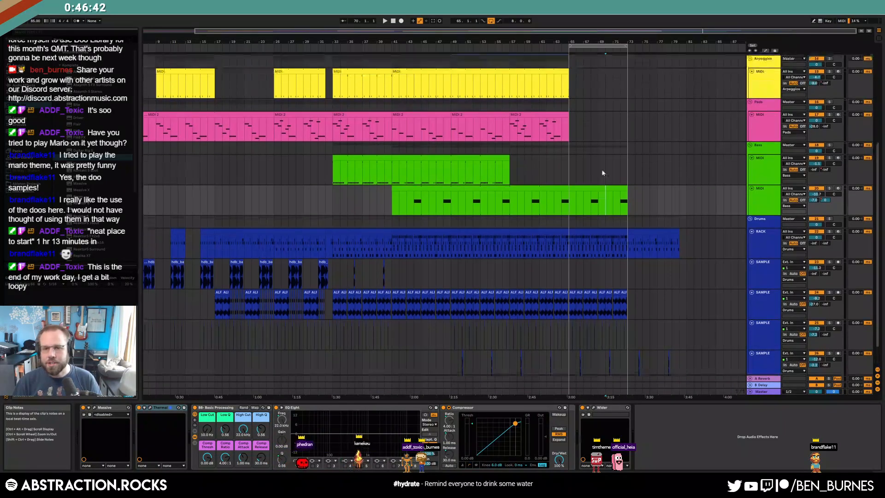
pyautogui.scroll(3, 602, 172)
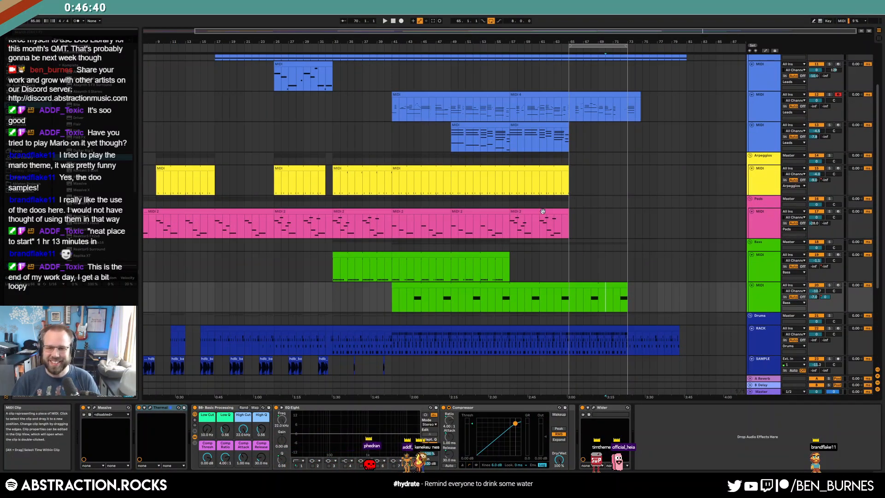
pyautogui.click(566, 219)
pyautogui.hotkey('ctrl', 'd')
pyautogui.hotkey('ctrl', 'd')
pyautogui.click(650, 226)
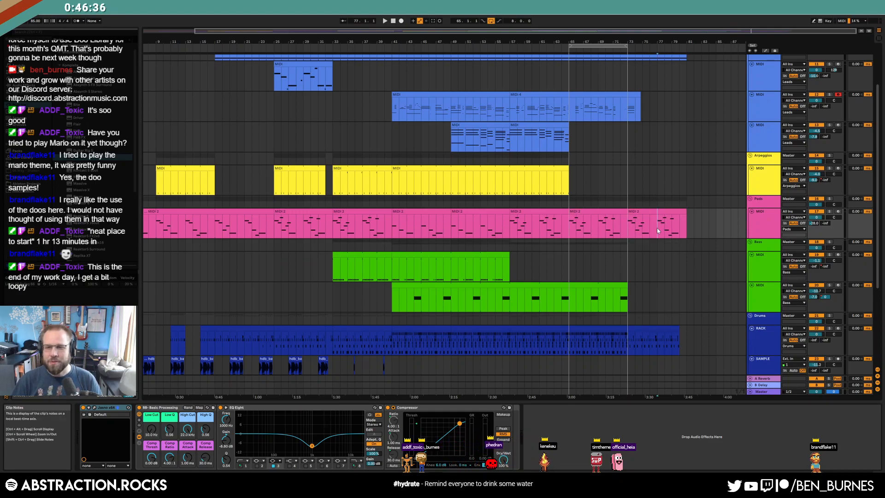
# - Open the third lead track's clip starting at bar 57 in the note editor and play it back from bar 57
pyautogui.scroll(3, 684, 239)
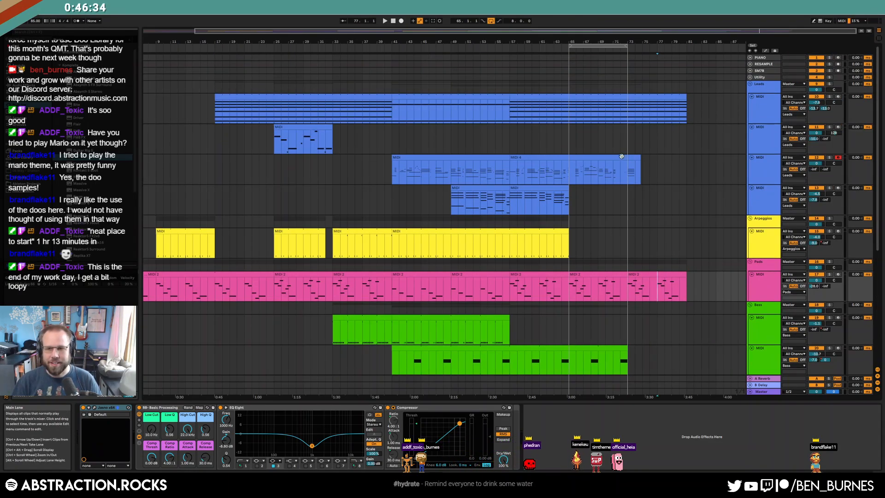
pyautogui.click(516, 158)
pyautogui.click(510, 168)
pyautogui.press('space')
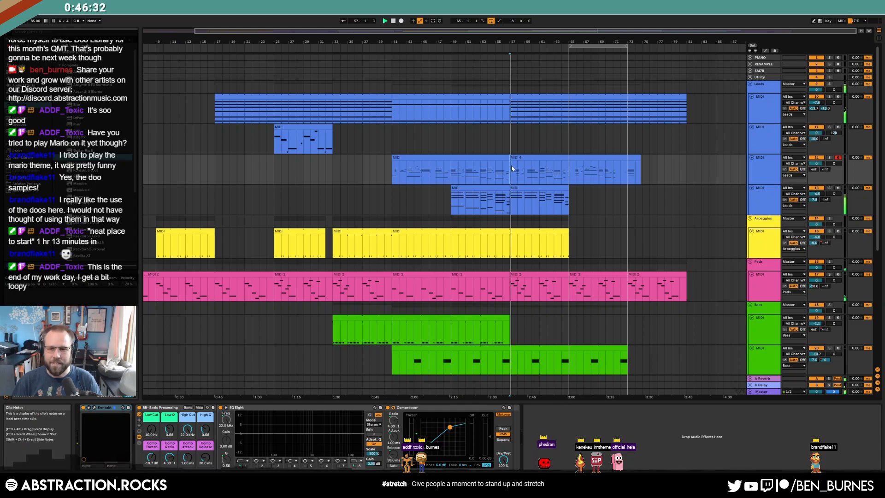
pyautogui.press('space')
pyautogui.doubleClick(512, 168)
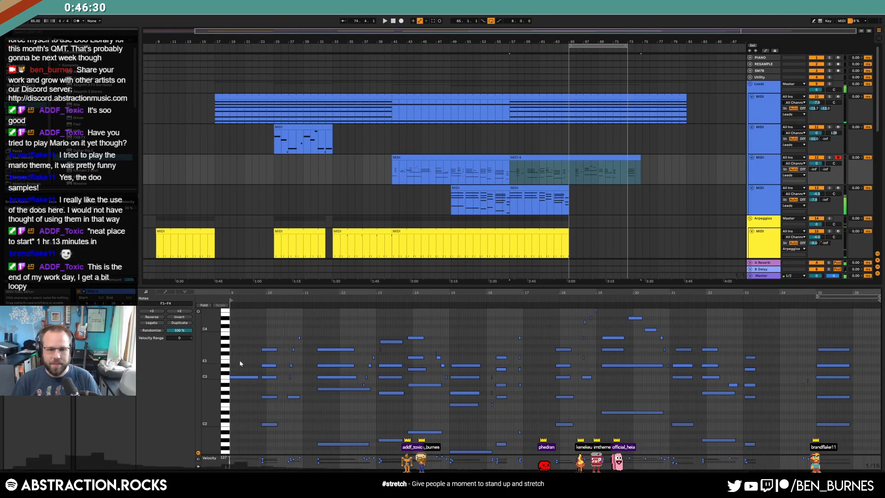
pyautogui.click(244, 377)
pyautogui.press('space')
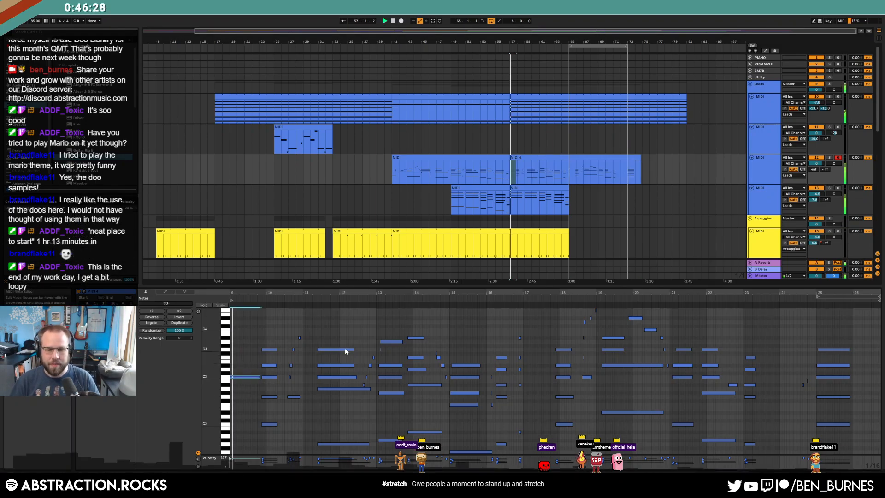
pyautogui.moveTo(210, 355); pyautogui.dragTo(226, 307)
# - Recolour the fourth lead track's clip at bars 57 to 65 lime green and show its notes together with the third lead track's clip
pyautogui.click(525, 194)
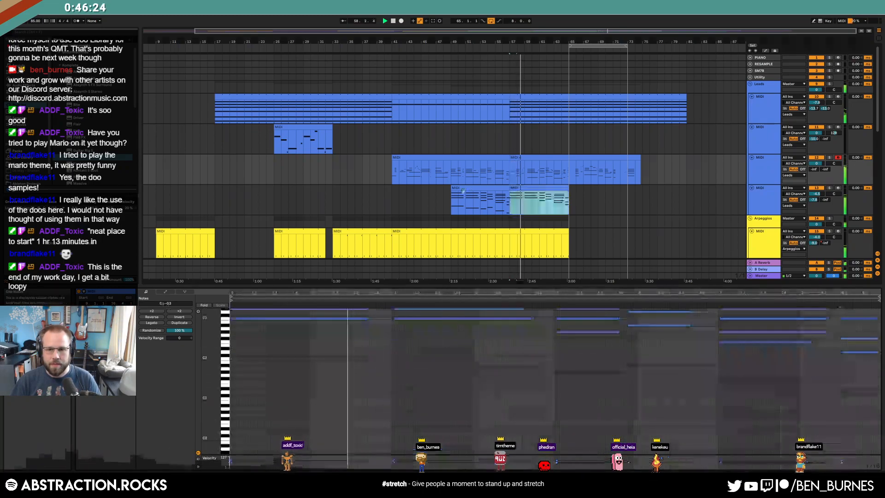
pyautogui.rightClick(526, 191)
pyautogui.press('Escape')
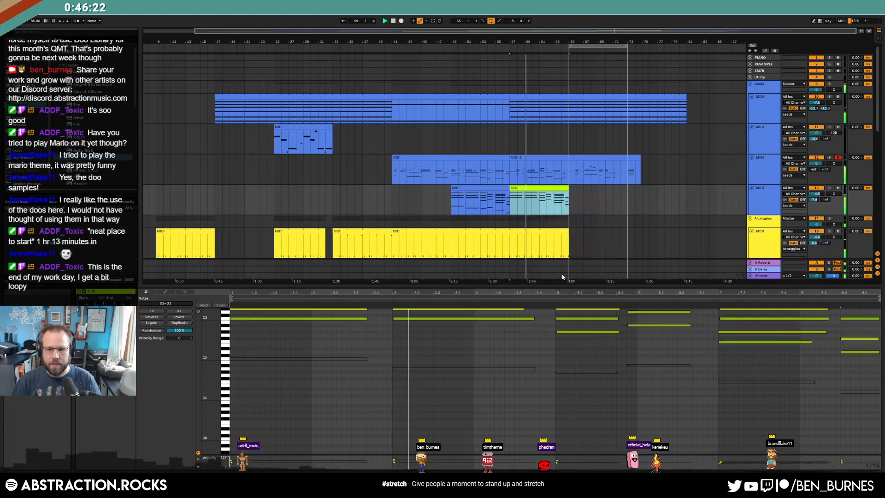
pyautogui.keyDown('shift'); pyautogui.click(547, 164); pyautogui.keyUp('shift')
pyautogui.scroll(3, 272, 366)
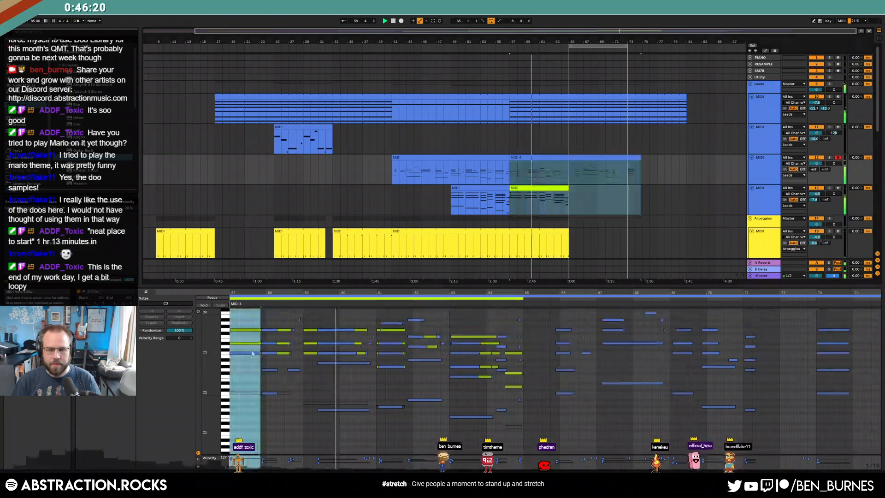
pyautogui.moveTo(207, 372); pyautogui.dragTo(217, 354)
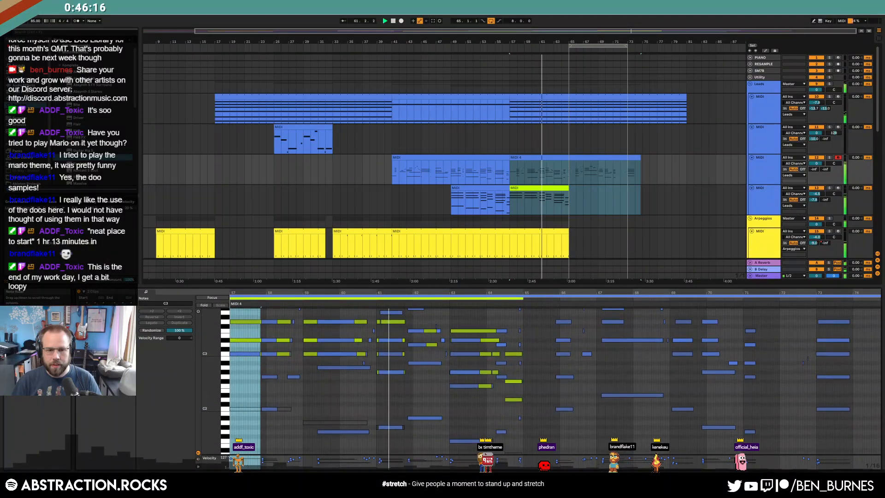
# - In the third lead clip, align the bar 59 chord's start with the lime chord and lower the notes at bars 61 and 64 to G3 and F#2
pyautogui.click(326, 321)
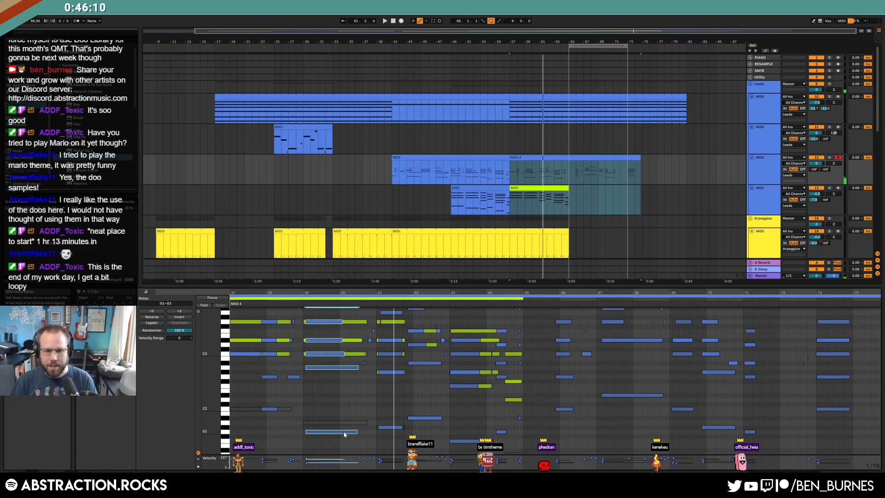
pyautogui.click(295, 300)
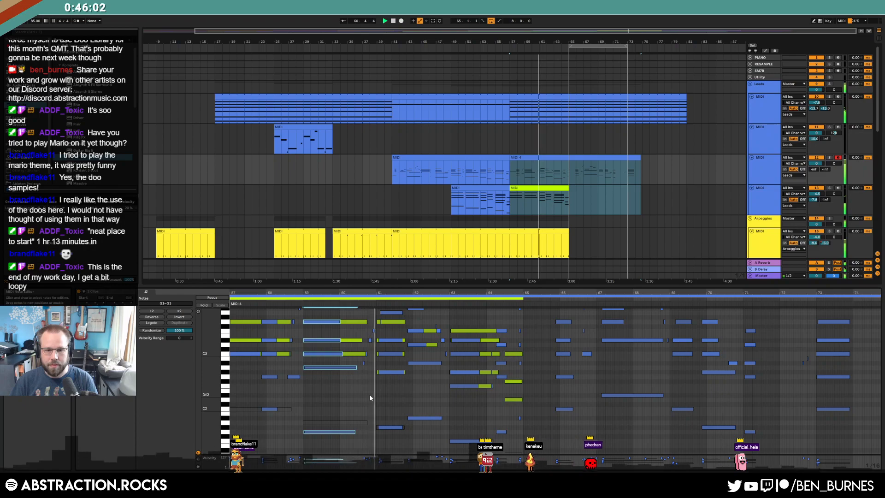
pyautogui.scroll(2, 388, 345)
pyautogui.click(389, 349)
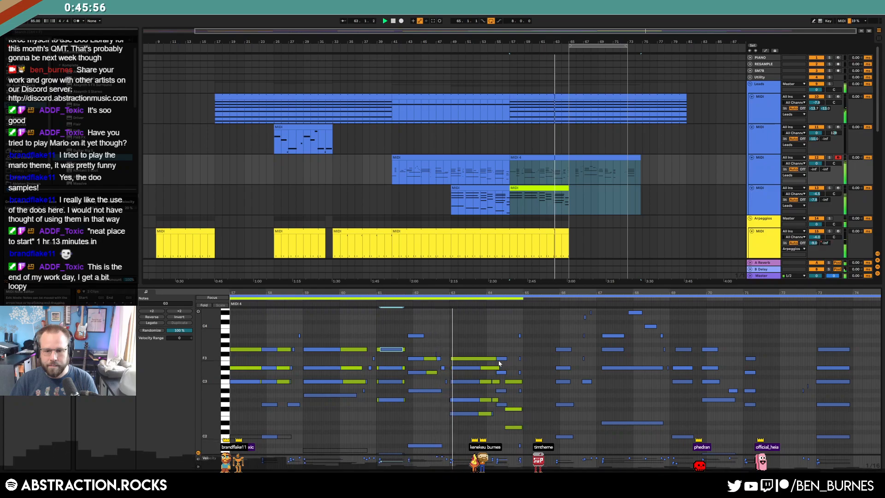
pyautogui.scroll(-3, 505, 382)
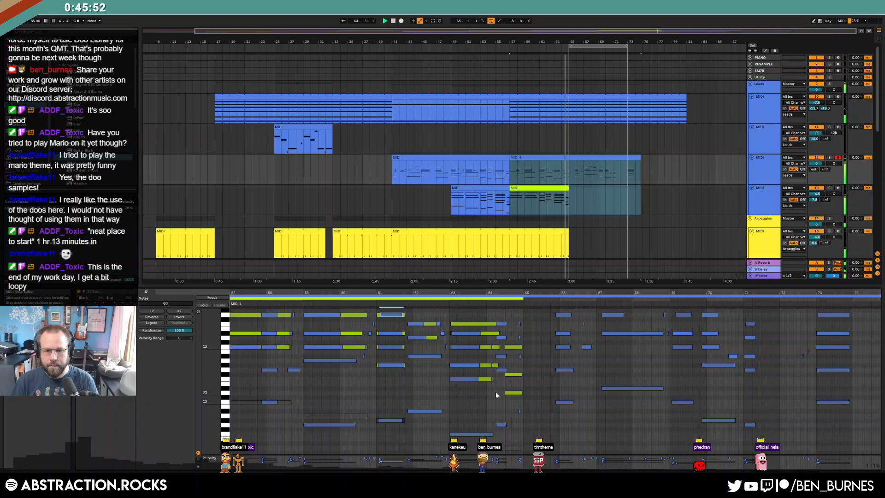
pyautogui.moveTo(501, 370); pyautogui.dragTo(501, 374)
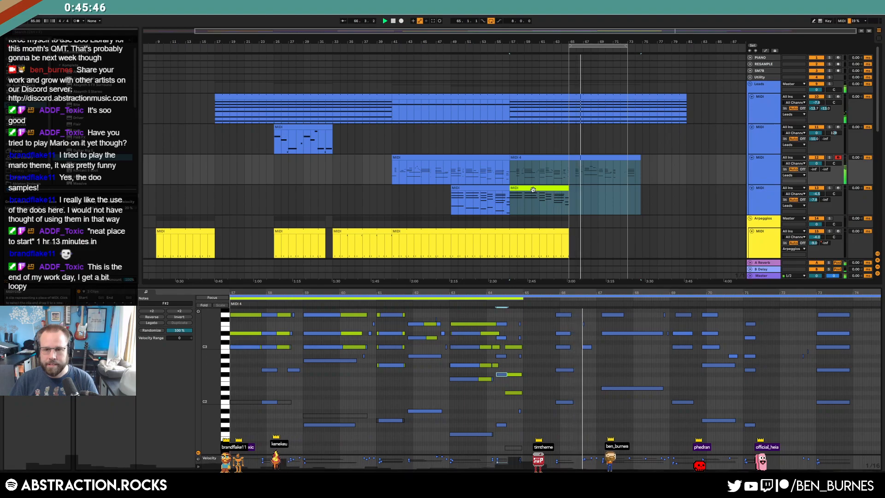
# - Duplicate the lime clip on the fourth lead track over bars 65 to 73 and play back from bar 65
pyautogui.click(536, 189)
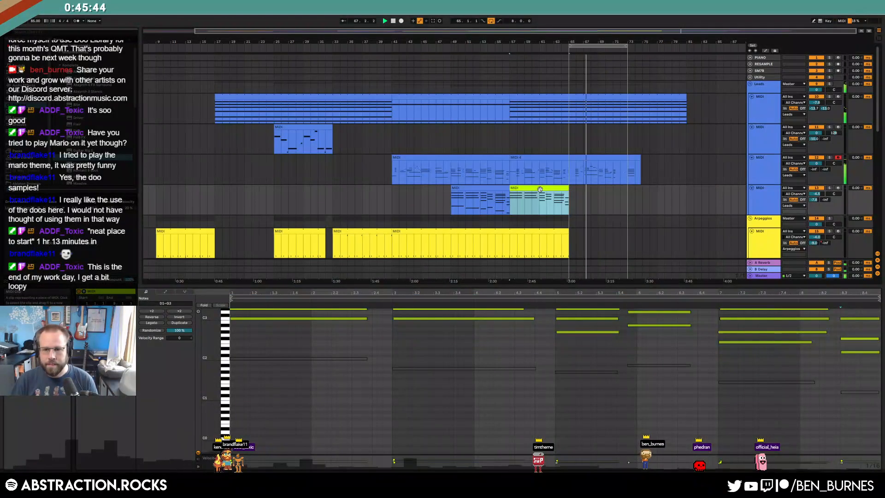
pyautogui.hotkey('ctrl', 'd')
pyautogui.keyDown('shift'); pyautogui.click(590, 157); pyautogui.keyUp('shift')
pyautogui.click(570, 170)
pyautogui.press('space')
pyautogui.press('space')
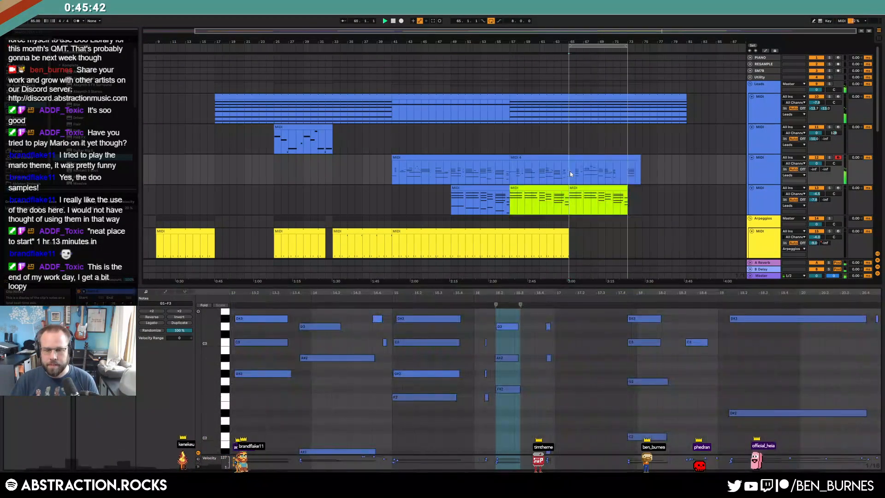
# - Show the third and fourth lead clips together and shift the third lead's four chord notes at bar 67 earlier to align with the lime chord
pyautogui.click(588, 188)
pyautogui.keyDown('shift'); pyautogui.click(588, 157); pyautogui.keyUp('shift')
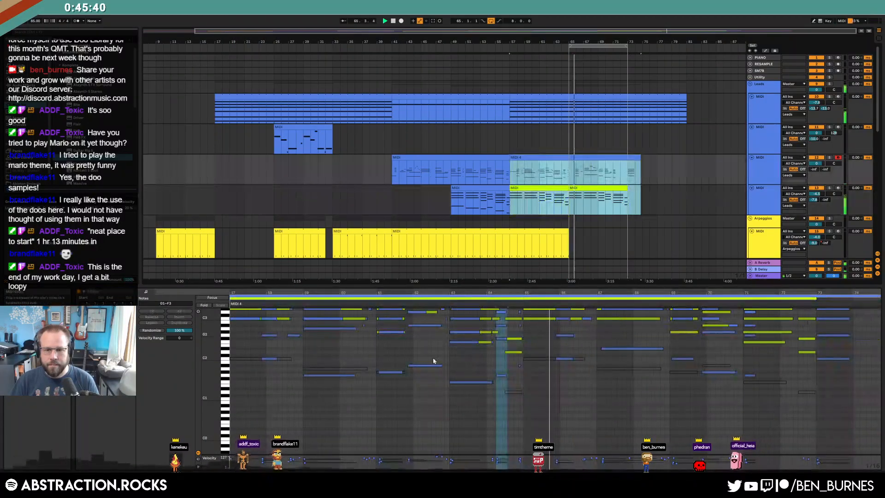
pyautogui.click(605, 401)
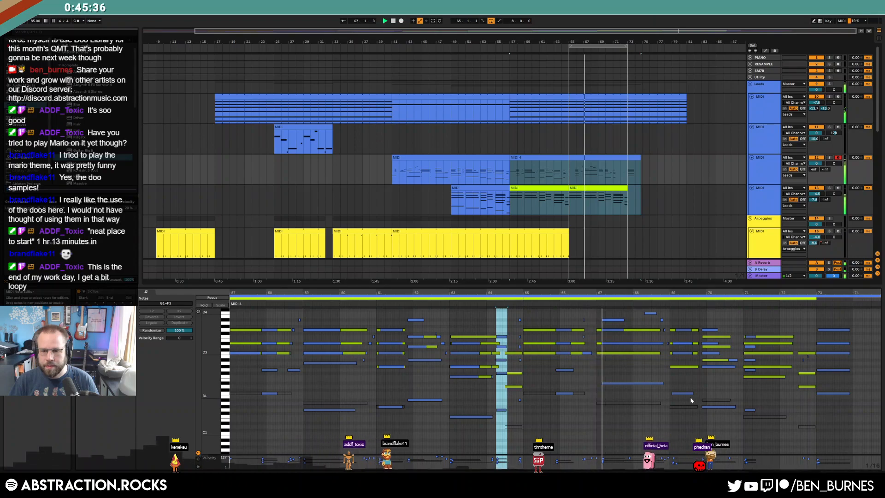
pyautogui.click(624, 382)
pyautogui.keyDown('shift'); pyautogui.click(612, 343); pyautogui.keyUp('shift')
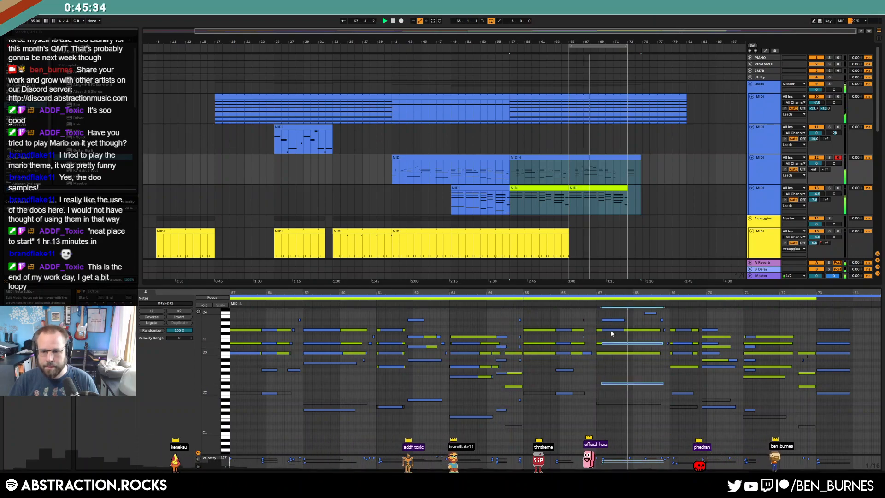
pyautogui.keyDown('shift'); pyautogui.click(610, 330); pyautogui.keyUp('shift')
pyautogui.keyDown('shift'); pyautogui.click(612, 320); pyautogui.keyUp('shift')
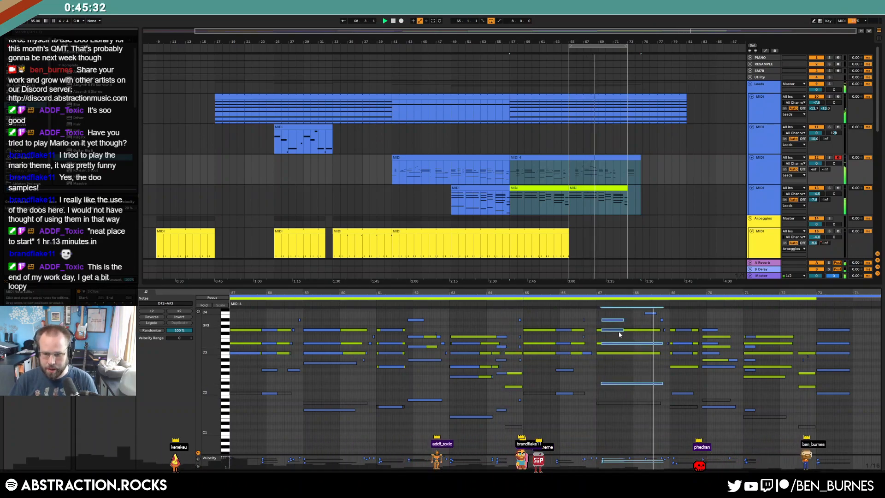
pyautogui.scroll(3, 635, 364)
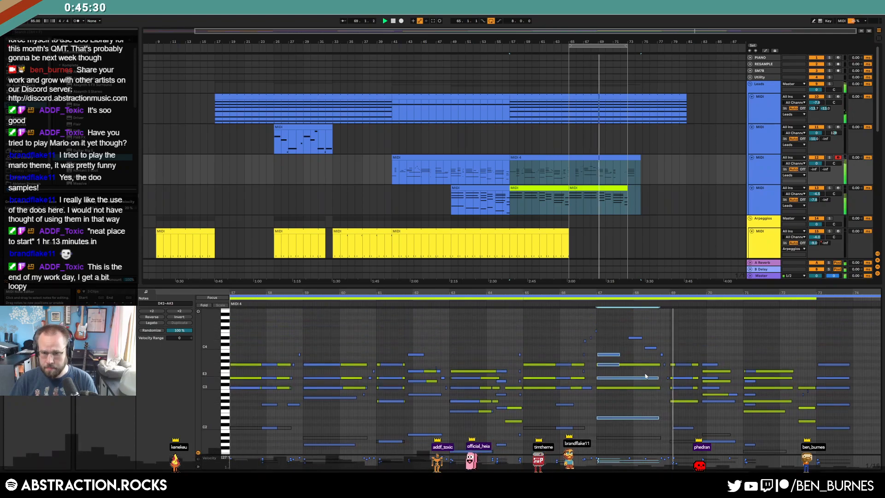
pyautogui.click(595, 330)
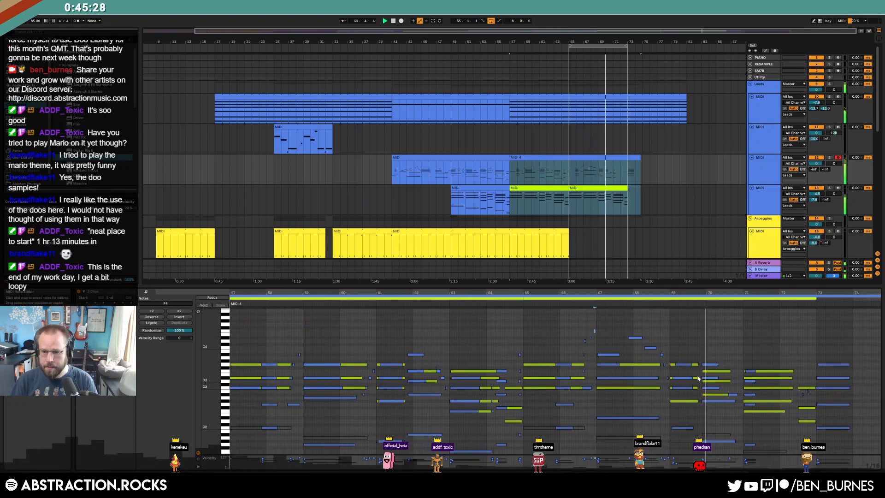
# - Raise the duplicated lime clip's chord at bar 70 to C3, D#3 and G3, and add an A#3 note of the same length
pyautogui.click(710, 364)
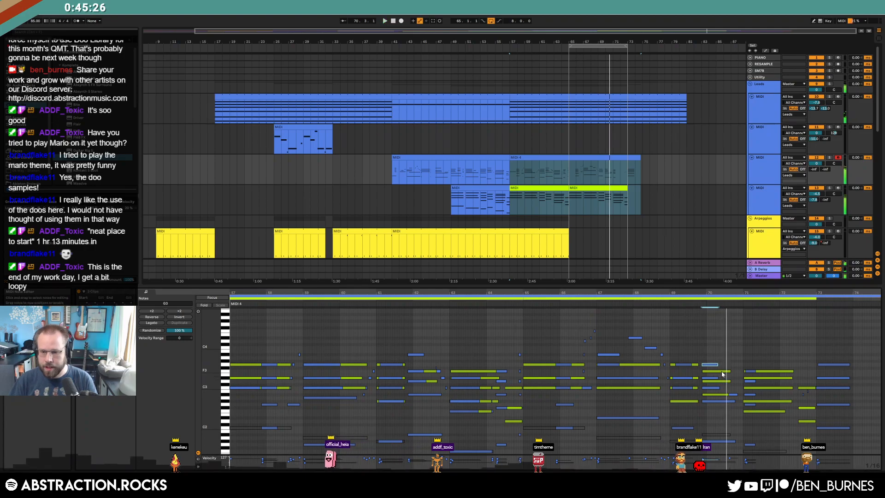
pyautogui.click(721, 371)
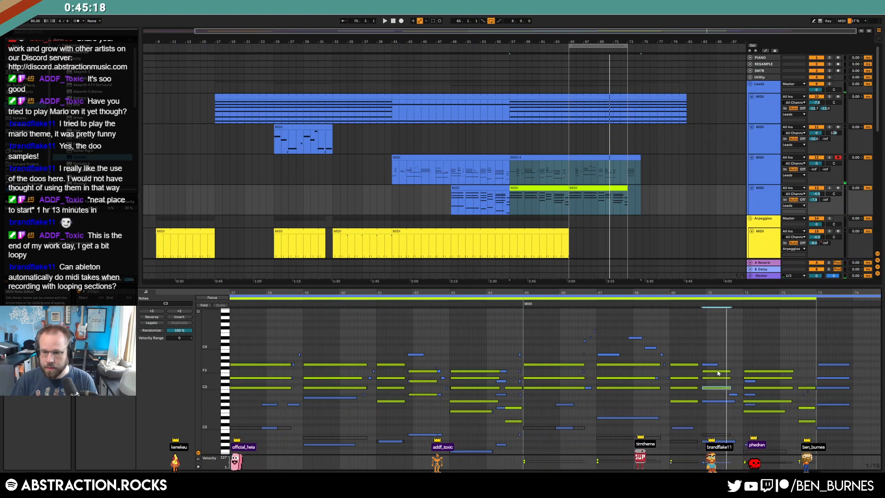
pyautogui.doubleClick(704, 354)
pyautogui.moveTo(704, 354); pyautogui.dragTo(722, 354)
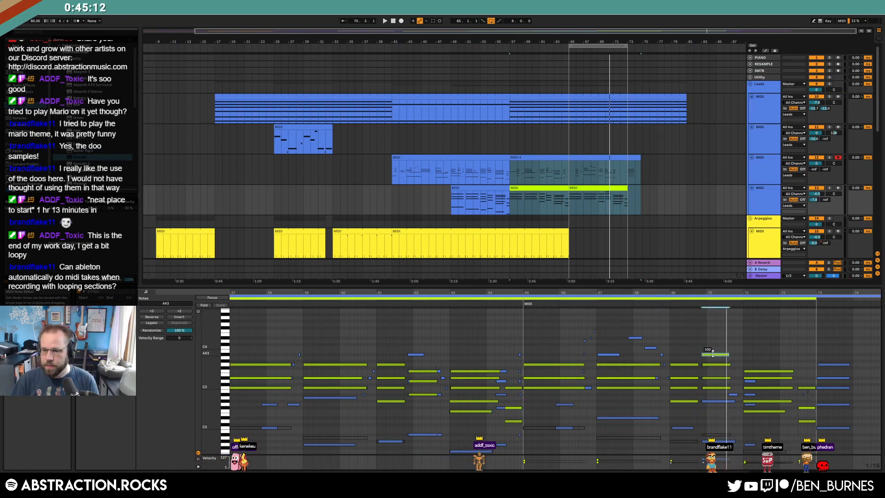
# - Display the take lanes of the third lead track
pyautogui.click(686, 303)
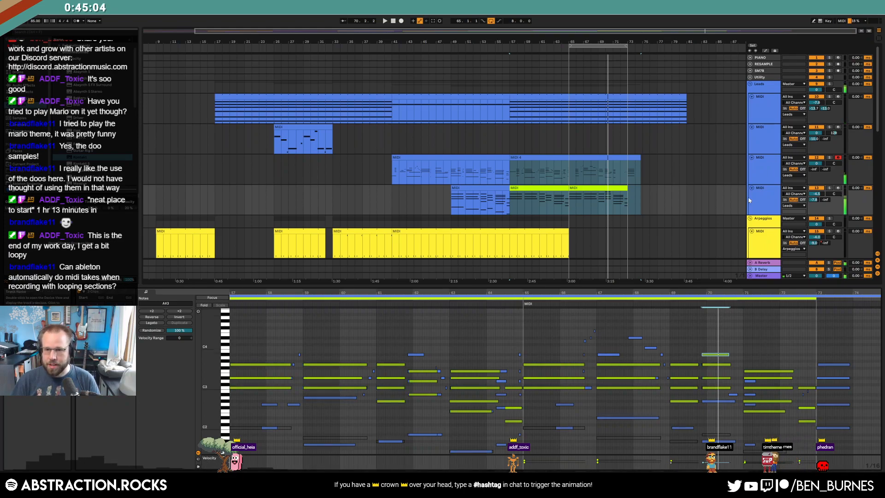
pyautogui.click(616, 162)
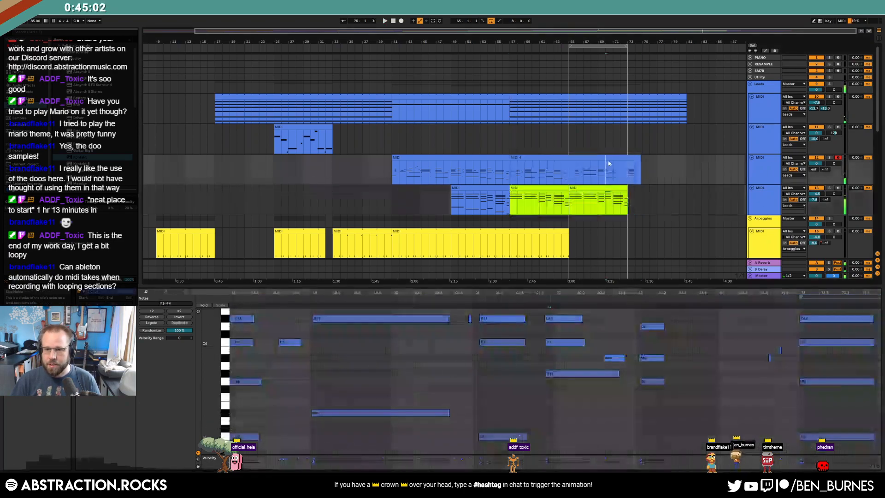
pyautogui.rightClick(772, 175)
pyautogui.click(797, 262)
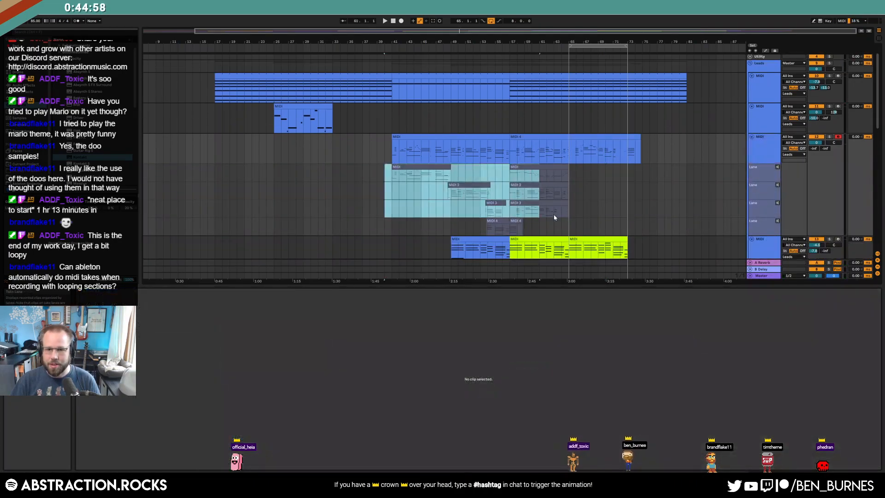
# - Try comping bars 57 to 63 of the third lead by copying selections from different take lanes to the main lane
pyautogui.click(544, 175)
pyautogui.moveTo(552, 177); pyautogui.dragTo(539, 176)
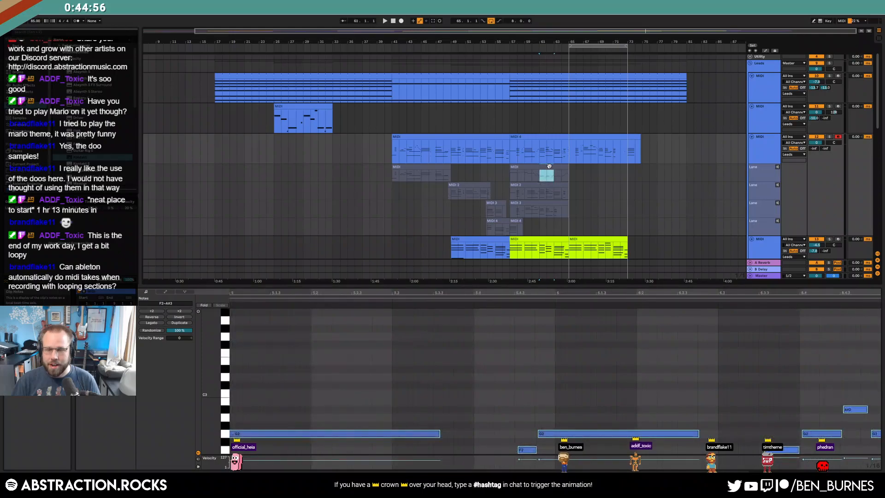
pyautogui.rightClick(549, 174)
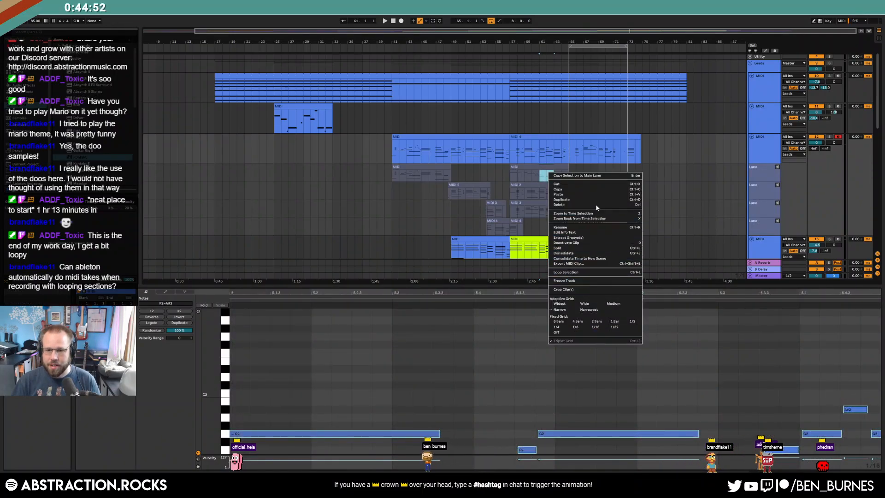
pyautogui.click(615, 176)
pyautogui.moveTo(548, 178); pyautogui.dragTo(552, 214)
pyautogui.press('Return')
pyautogui.press('Return')
pyautogui.press('Return')
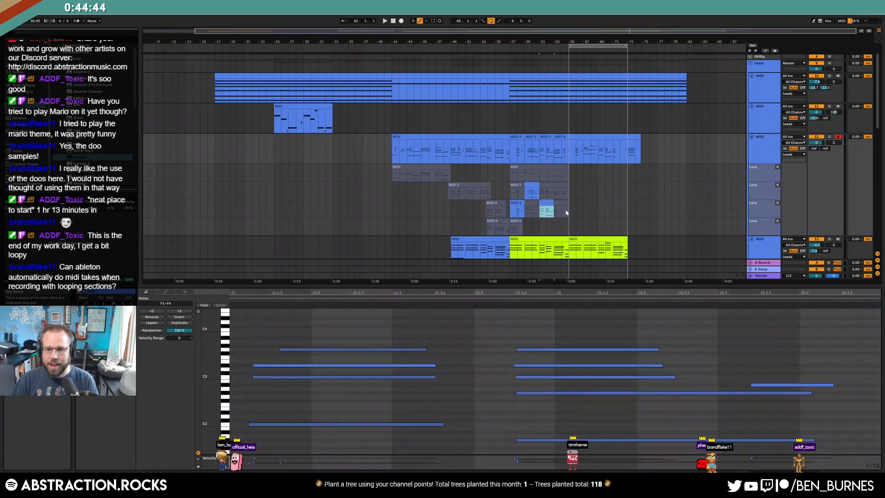
pyautogui.moveTo(551, 178); pyautogui.dragTo(543, 178)
pyautogui.press('Return')
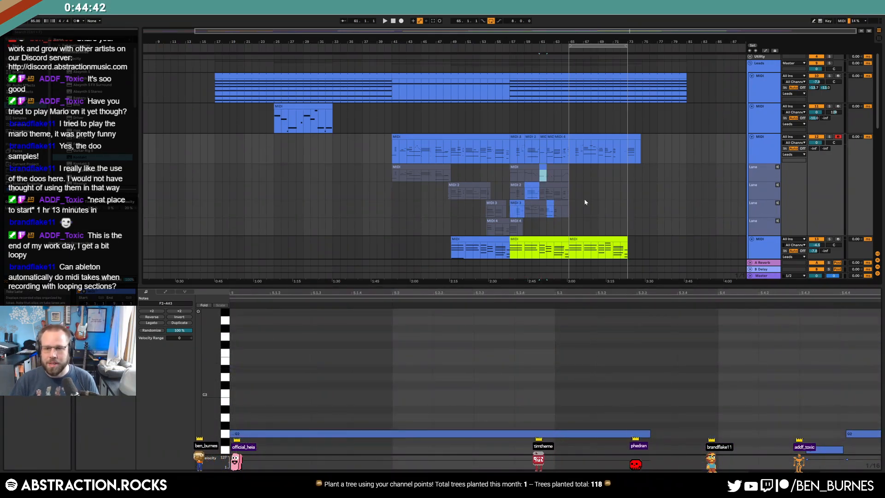
# - Undo the take comping on the third lead track and hide its take lanes
pyautogui.hotkey('ctrl', 'z')
pyautogui.hotkey('ctrl', 'z')
pyautogui.hotkey('ctrl', 'z')
pyautogui.hotkey('ctrl', 'z')
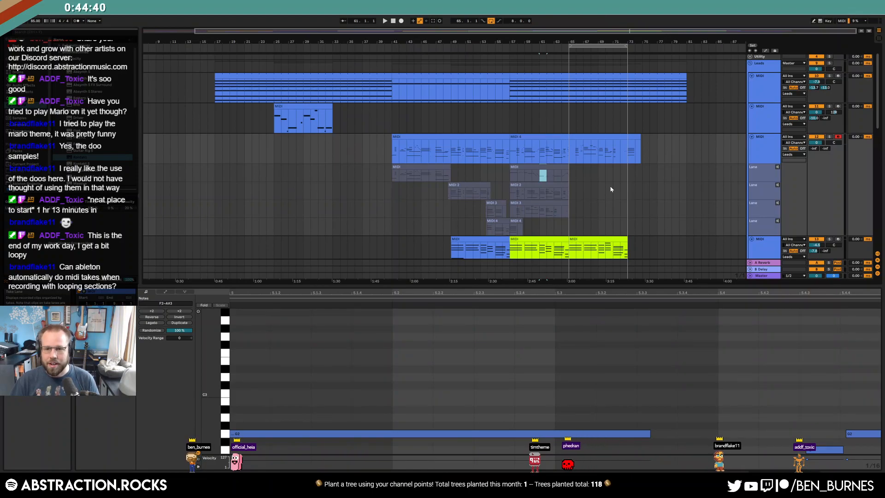
pyautogui.click(611, 188)
pyautogui.rightClick(763, 150)
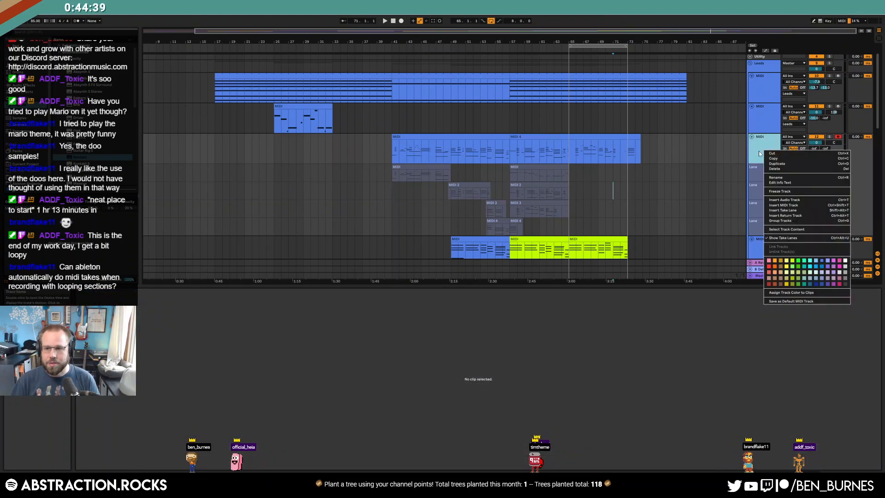
pyautogui.click(783, 238)
# - Show the third and fourth lead clips together, add a D3 note to the lime chord at bar 71, and move the loop to bars 73 to 81
pyautogui.click(599, 166)
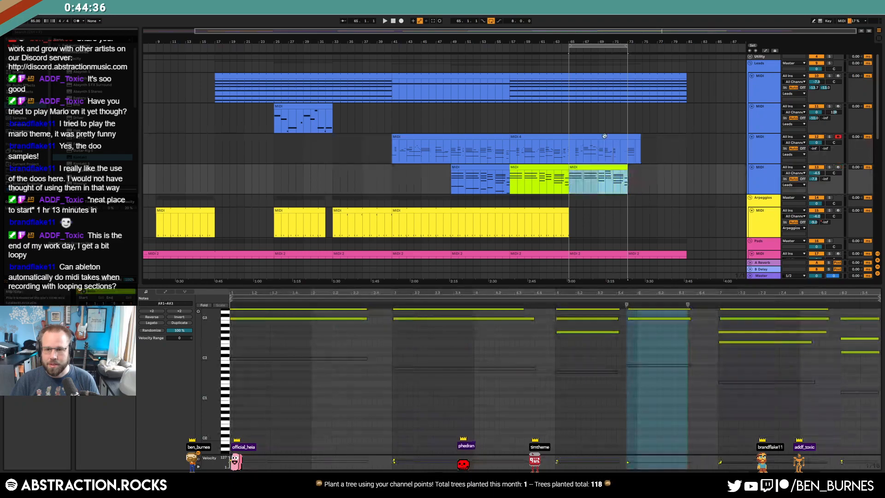
pyautogui.keyDown('shift'); pyautogui.click(591, 137); pyautogui.keyUp('shift')
pyautogui.click(696, 377)
pyautogui.scroll(3, 697, 377)
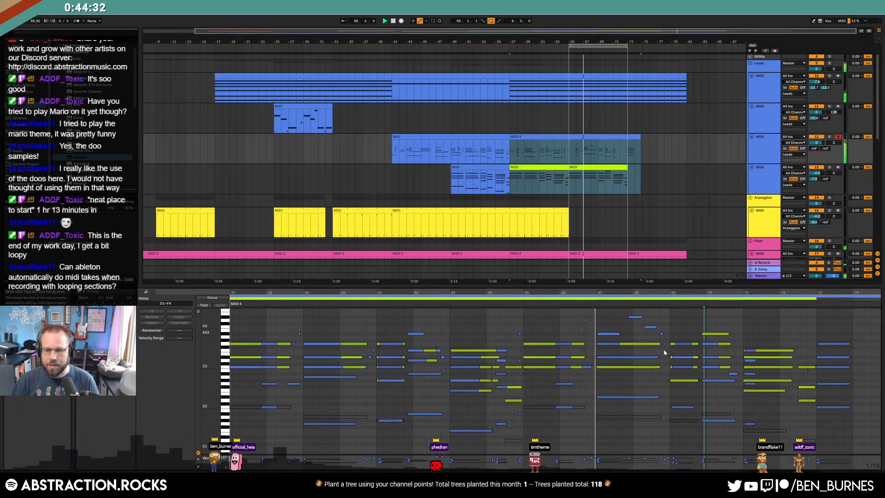
pyautogui.moveTo(741, 293); pyautogui.dragTo(658, 314)
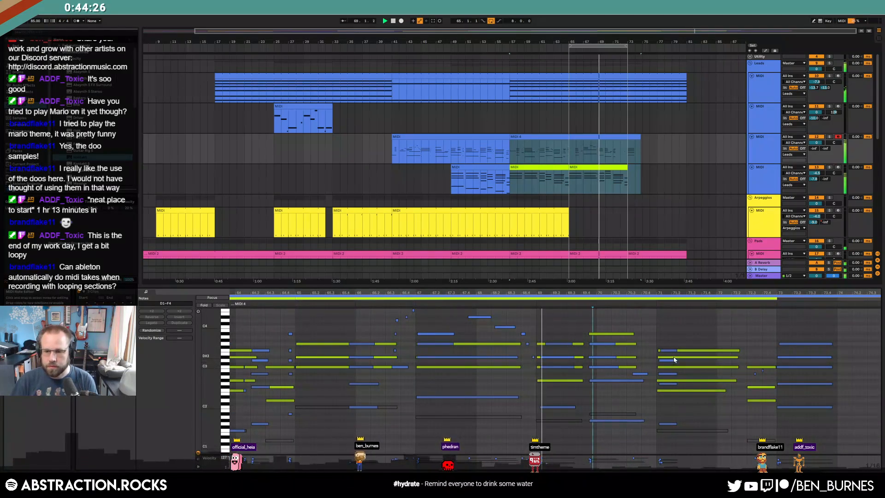
pyautogui.click(668, 362)
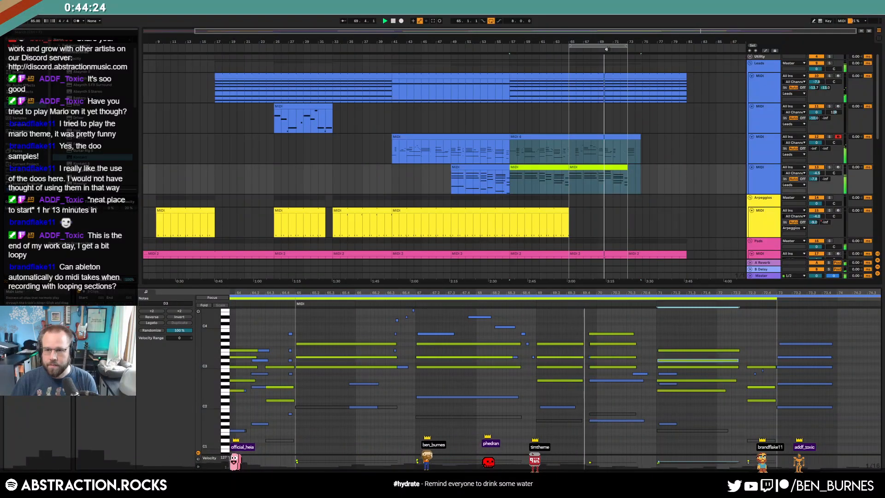
pyautogui.moveTo(606, 46); pyautogui.dragTo(666, 47)
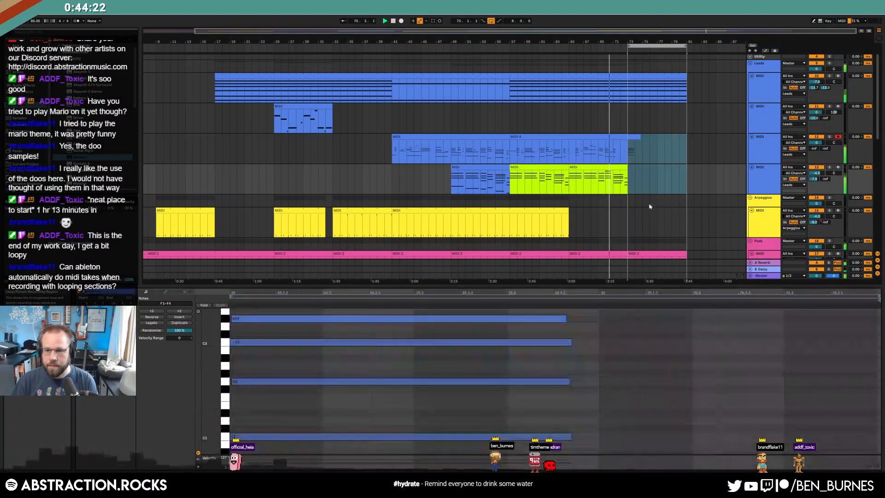
# - With both lead clips shown together, raise the third lead's short A#2 note at bar 71 to C3
pyautogui.click(620, 166)
pyautogui.keyDown('shift'); pyautogui.click(622, 139); pyautogui.keyUp('shift')
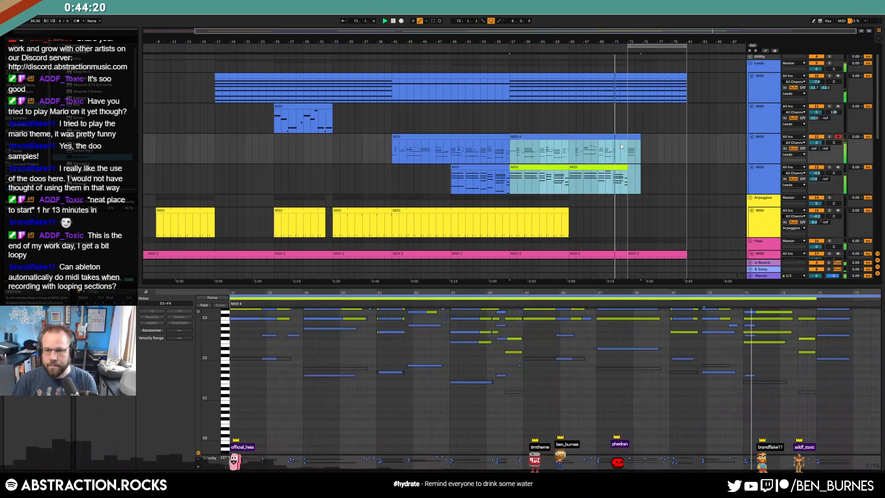
pyautogui.scroll(2, 762, 334)
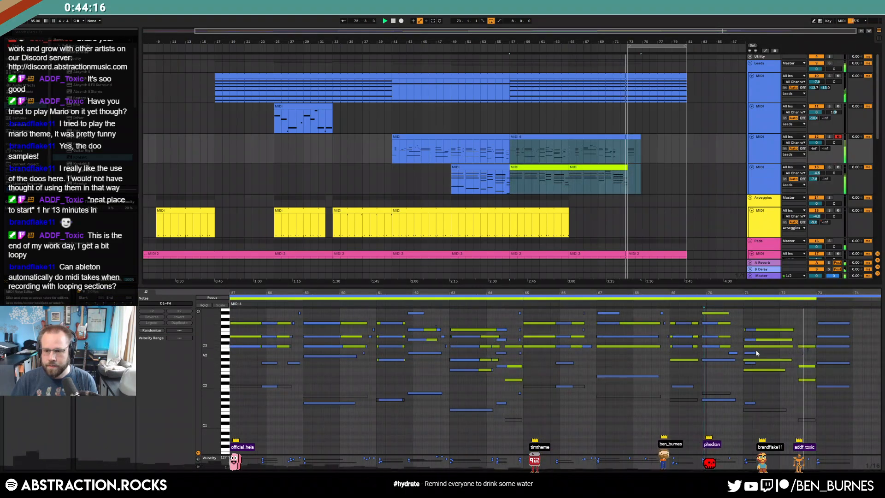
pyautogui.press('Up')
pyautogui.press('Up')
pyautogui.press('Up')
pyautogui.press('Up')
pyautogui.press('Up')
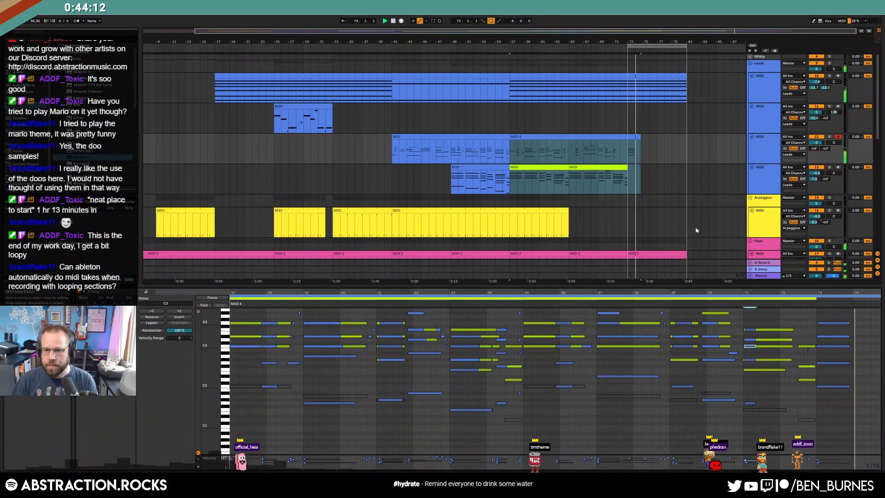
# - Assign the fourth lead track's color to its clips and consolidate them into a single clip
pyautogui.click(646, 162)
pyautogui.click(759, 178)
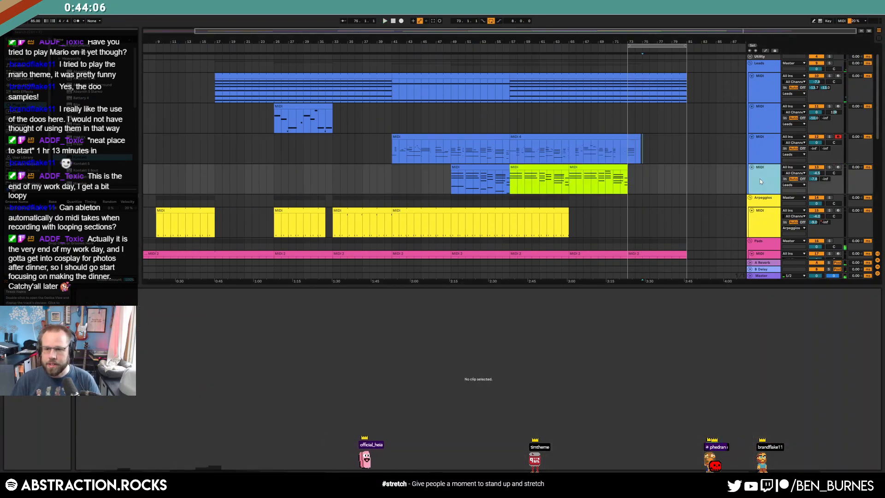
pyautogui.rightClick(759, 178)
pyautogui.click(803, 324)
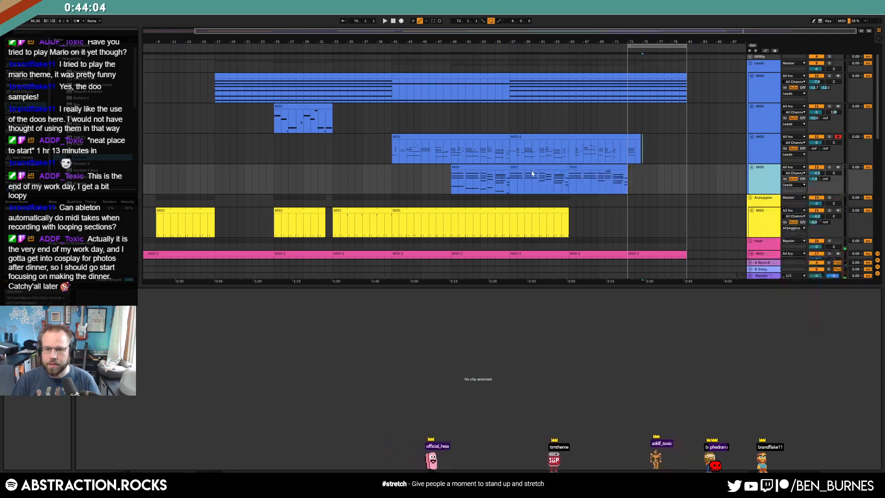
pyautogui.click(577, 167)
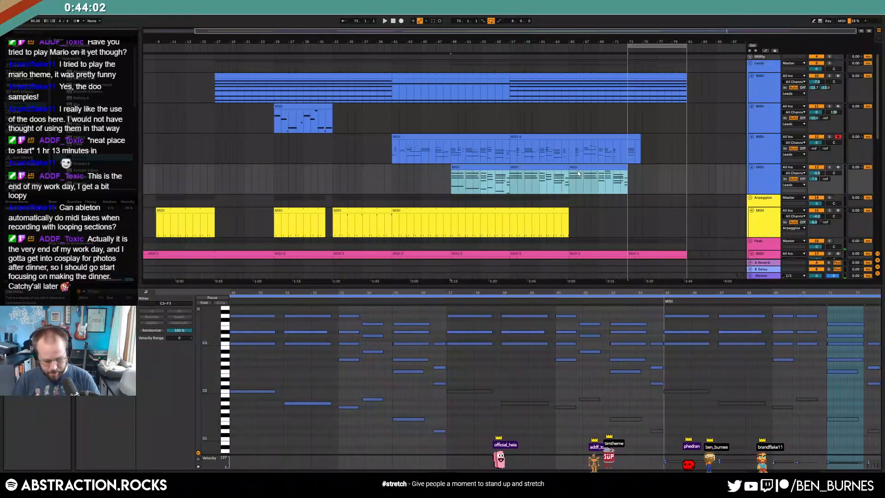
pyautogui.hotkey('ctrl', 'j')
# - Consolidate the third lead track's clips into one clip and add a short G2 note at bar 57
pyautogui.click(479, 138)
pyautogui.keyDown('shift'); pyautogui.click(524, 146); pyautogui.keyUp('shift')
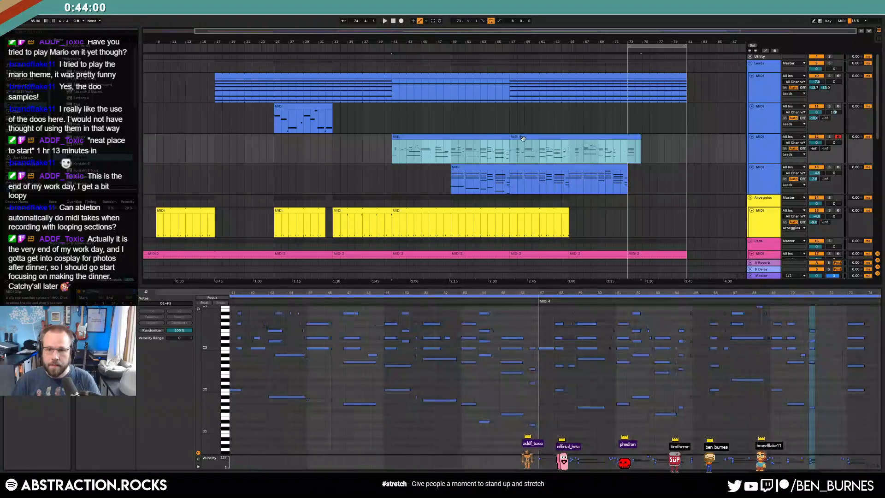
pyautogui.hotkey('ctrl', 'j')
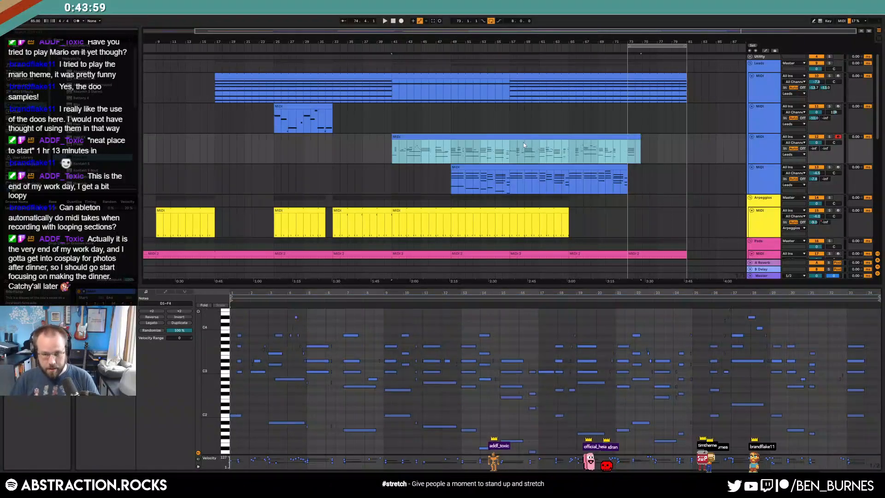
pyautogui.doubleClick(543, 390)
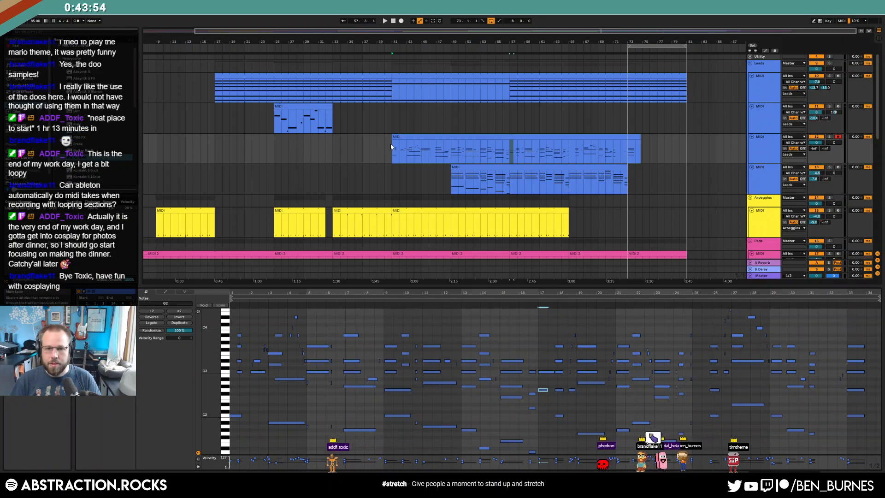
# - While playing back from bar 41, copy the arpeggio clip at bar 41 to bar 73 and trim the original to end at bar 49
pyautogui.press('space')
pyautogui.hotkey('shift', 'Tab')
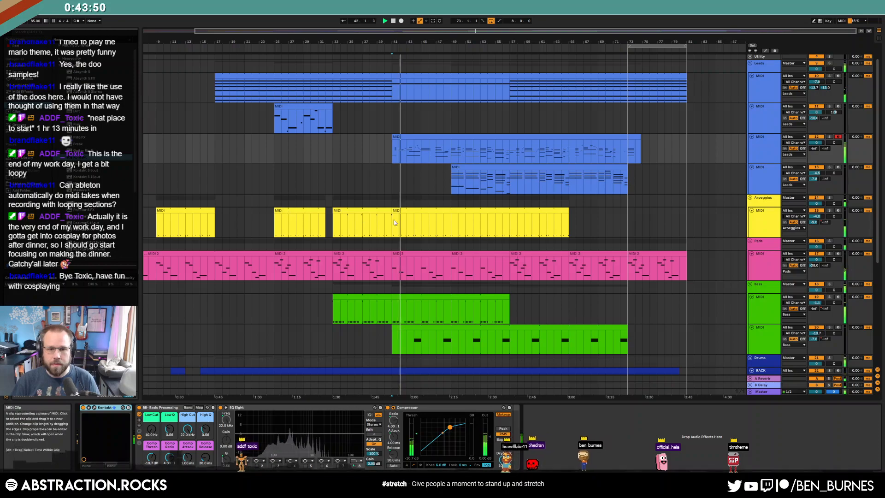
pyautogui.moveTo(408, 210); pyautogui.dragTo(644, 215)
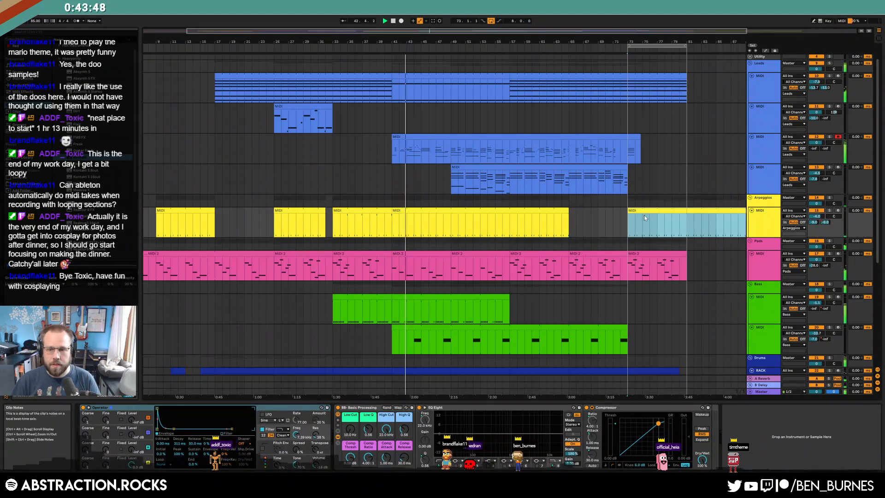
pyautogui.moveTo(568, 214); pyautogui.dragTo(452, 214)
pyautogui.click(487, 217)
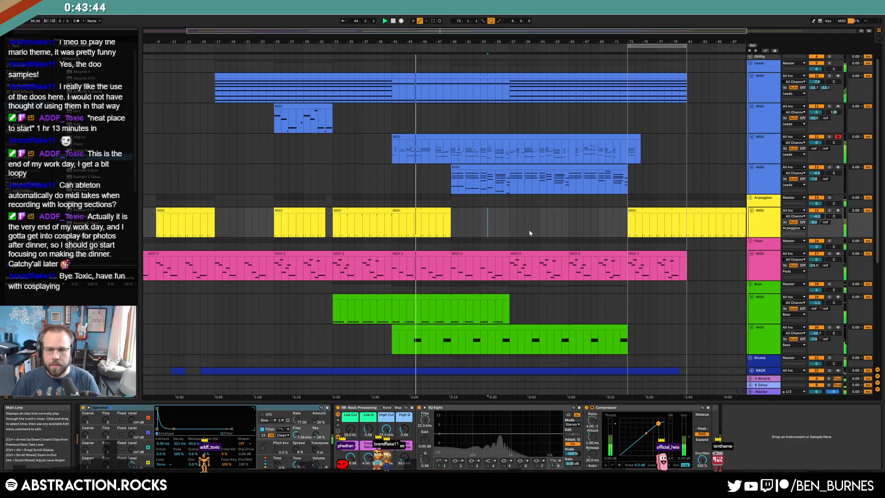
# - Duplicate the pad clip spanning bars 57 to 65 and return to the device view
pyautogui.scroll(-2, 538, 230)
pyautogui.click(560, 233)
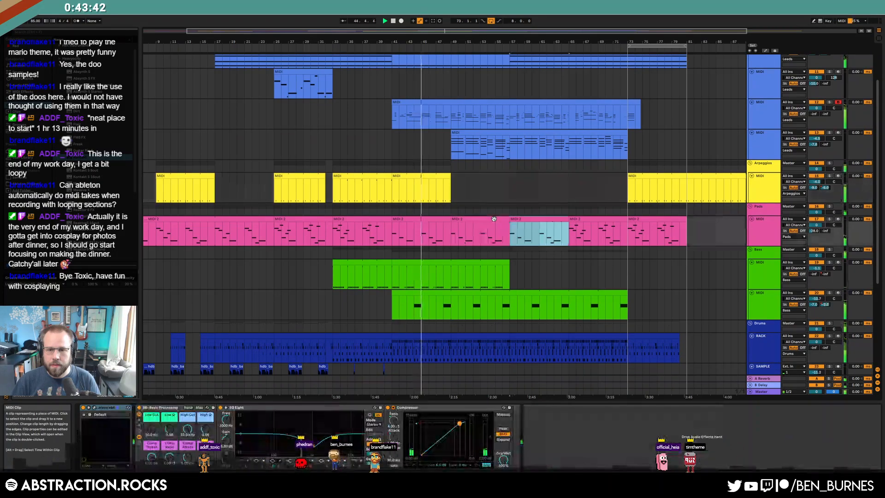
pyautogui.hotkey('ctrl', 'd')
pyautogui.doubleClick(560, 231)
pyautogui.hotkey('shift', 'Tab')
# - Extend the first lead track's clip that starts at bar 41 so it ends at bar 73
pyautogui.moveTo(422, 112); pyautogui.dragTo(429, 116)
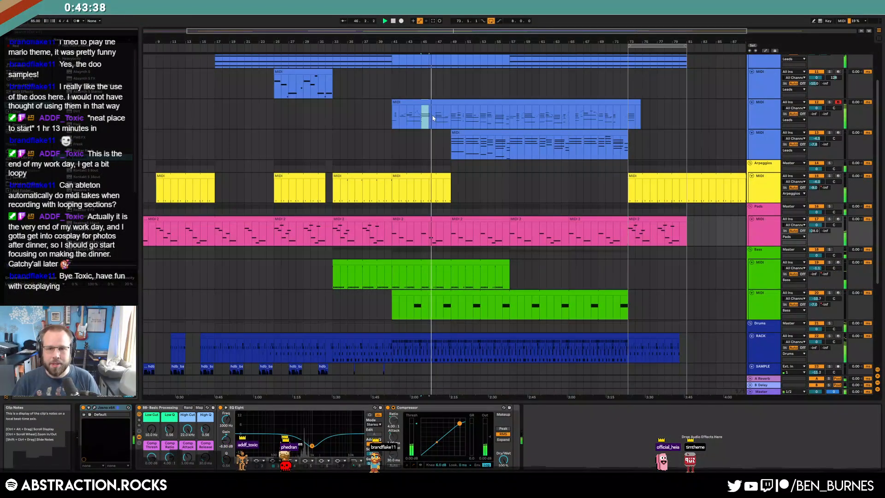
pyautogui.scroll(2, 483, 161)
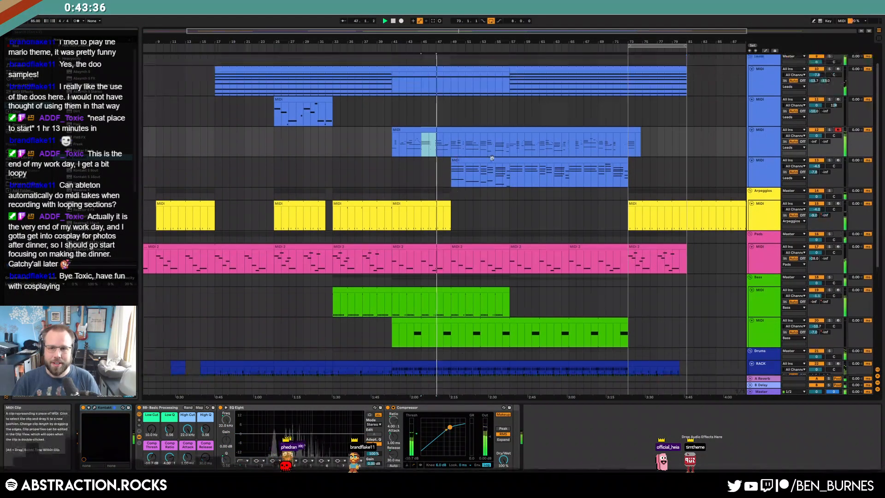
pyautogui.moveTo(506, 68); pyautogui.dragTo(624, 78)
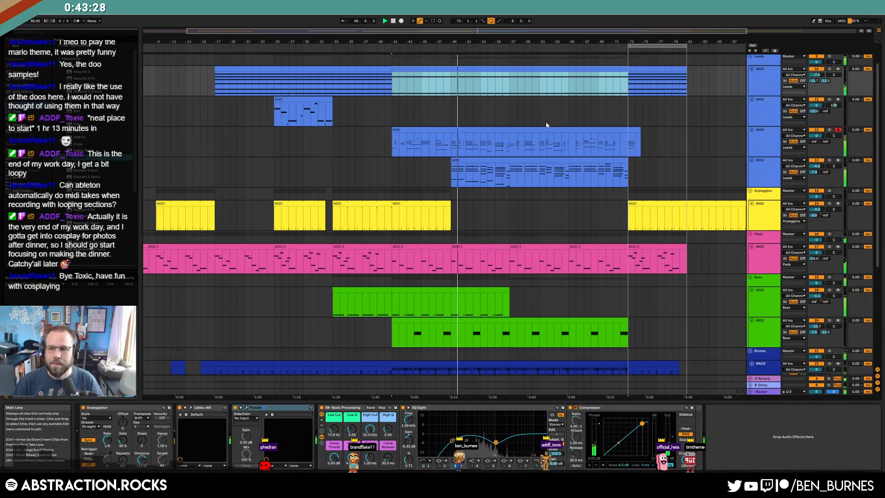
# - In the consolidated third lead clip, nudge the early short notes in bars 50 to 54 slightly later
pyautogui.doubleClick(466, 130)
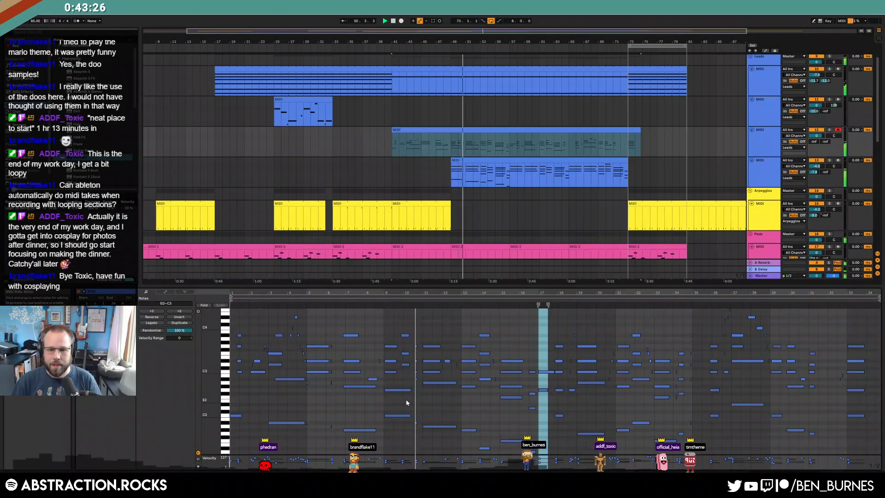
pyautogui.scroll(5, 406, 402)
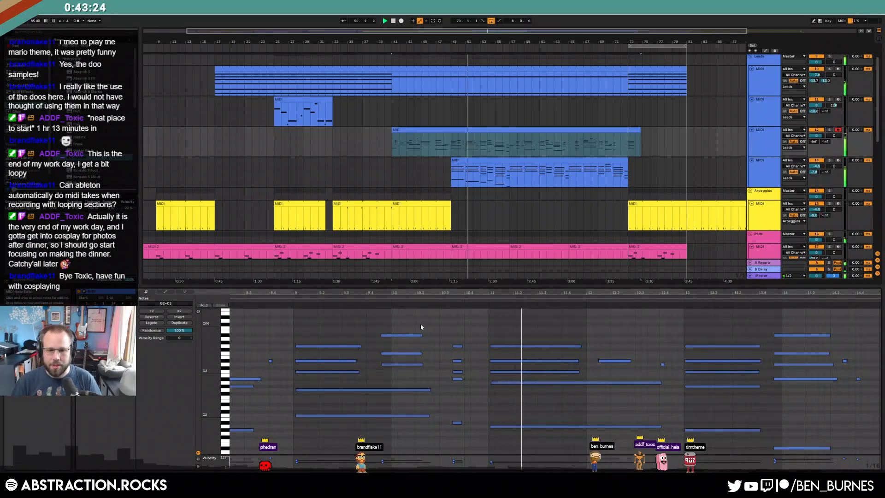
pyautogui.moveTo(405, 322); pyautogui.dragTo(415, 366)
pyautogui.moveTo(461, 336); pyautogui.dragTo(454, 426)
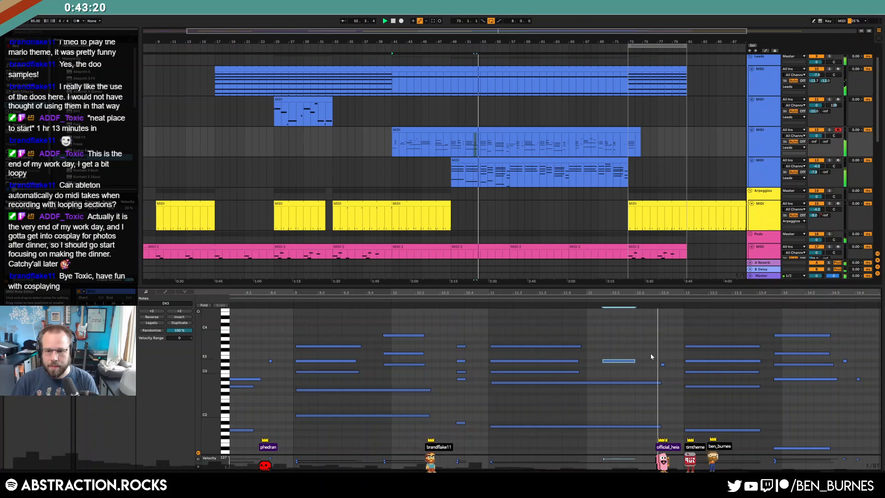
pyautogui.moveTo(656, 352); pyautogui.dragTo(670, 380)
pyautogui.hscroll(5, 645, 368)
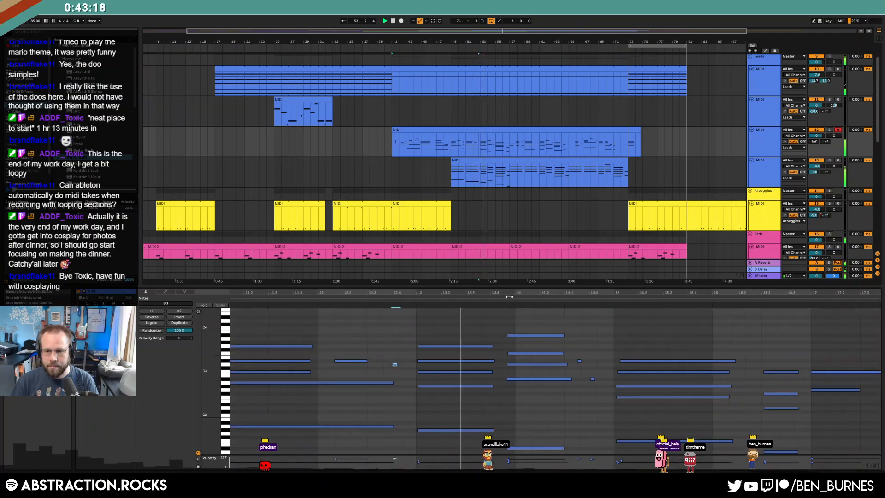
pyautogui.click(592, 379)
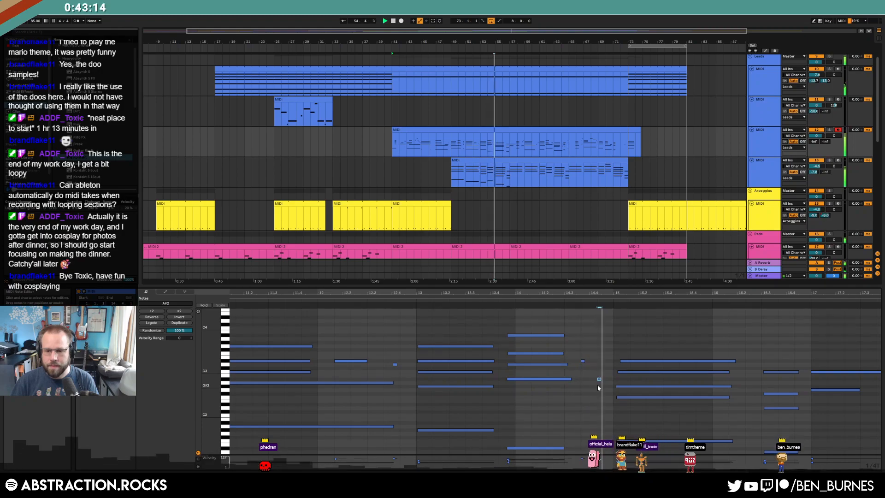
# - In the third lead clip, nudge the sustained chord at bar 55 and the short chord midway through bar 56 slightly earlier
pyautogui.moveTo(670, 293); pyautogui.dragTo(572, 294)
pyautogui.moveTo(563, 334); pyautogui.dragTo(558, 461)
pyautogui.moveTo(550, 388); pyautogui.dragTo(546, 381)
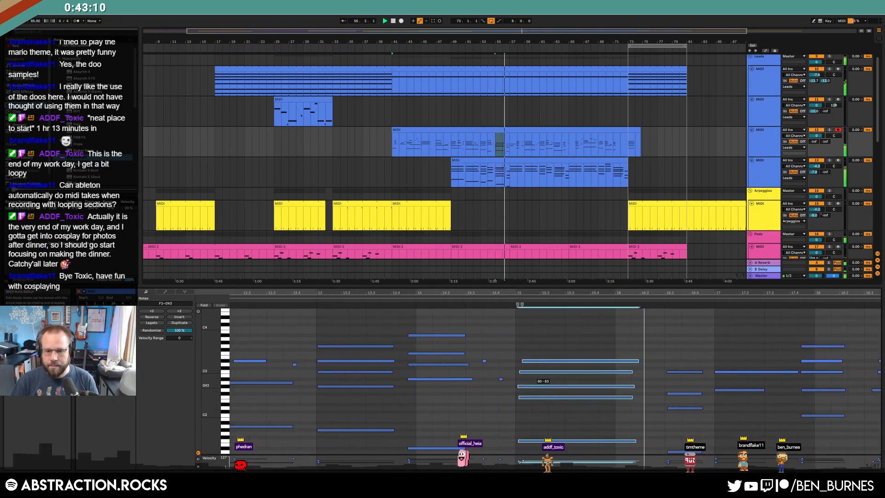
pyautogui.press('Left')
pyautogui.moveTo(657, 347); pyautogui.dragTo(703, 460)
pyautogui.press('Left')
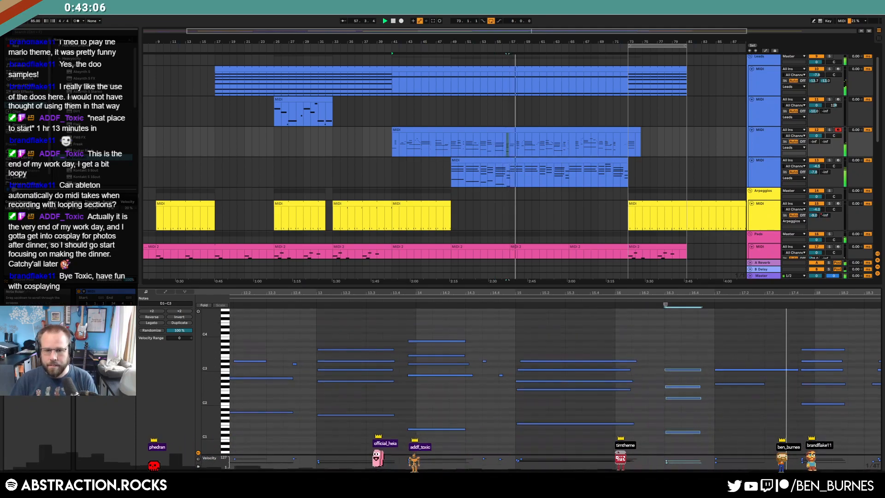
pyautogui.click(554, 216)
pyautogui.scroll(-3, 560, 224)
pyautogui.scroll(-2, 564, 224)
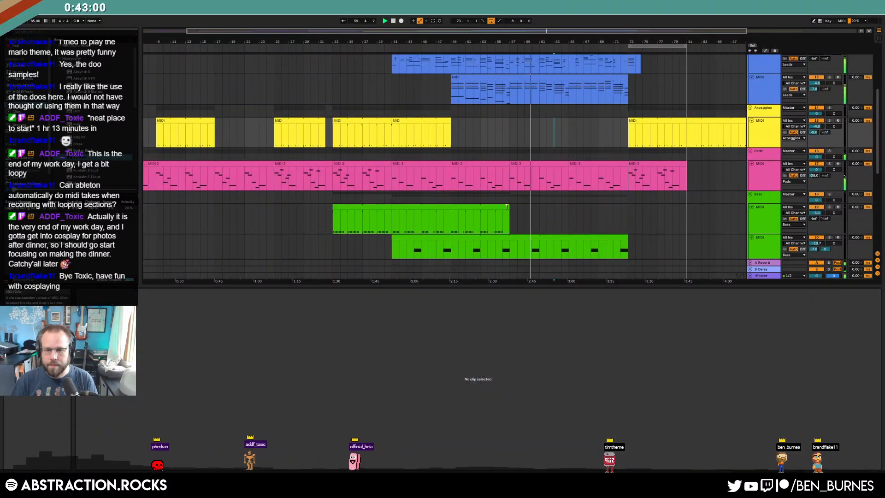
pyautogui.scroll(3, 574, 199)
pyautogui.scroll(-2, 571, 206)
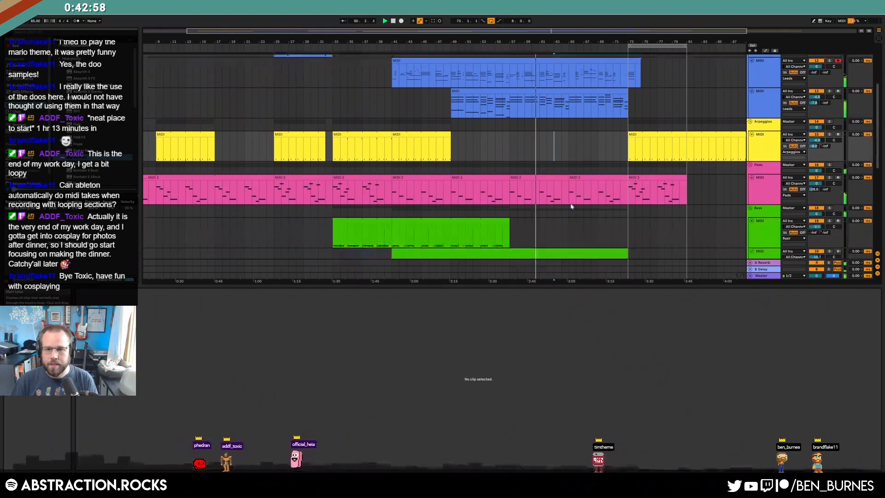
pyautogui.scroll(-2, 571, 207)
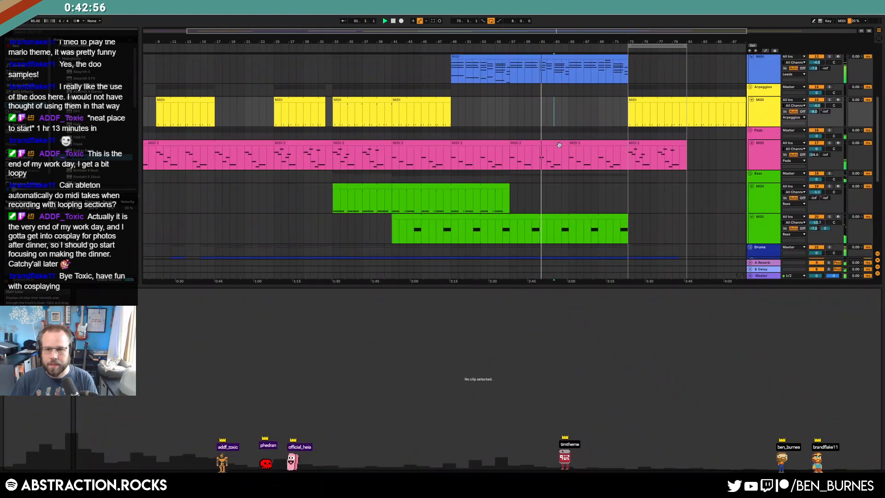
pyautogui.scroll(3, 563, 138)
# - In the third lead clip's bar 64, nudge the very short notes slightly later and the chord following them slightly earlier
pyautogui.click(561, 101)
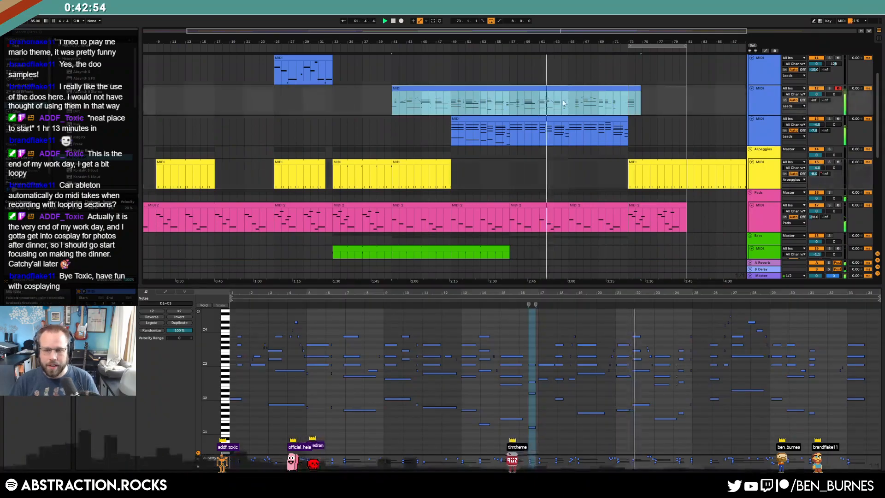
pyautogui.moveTo(679, 292); pyautogui.dragTo(628, 346)
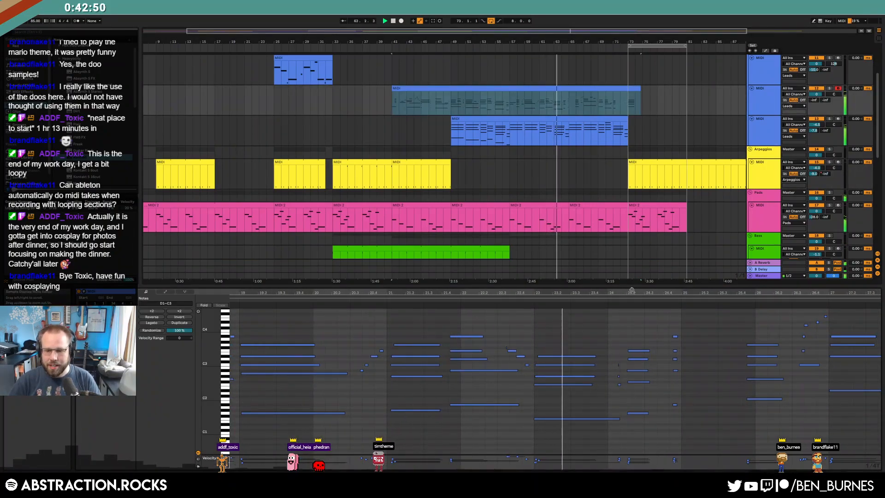
pyautogui.moveTo(632, 291); pyautogui.dragTo(610, 314)
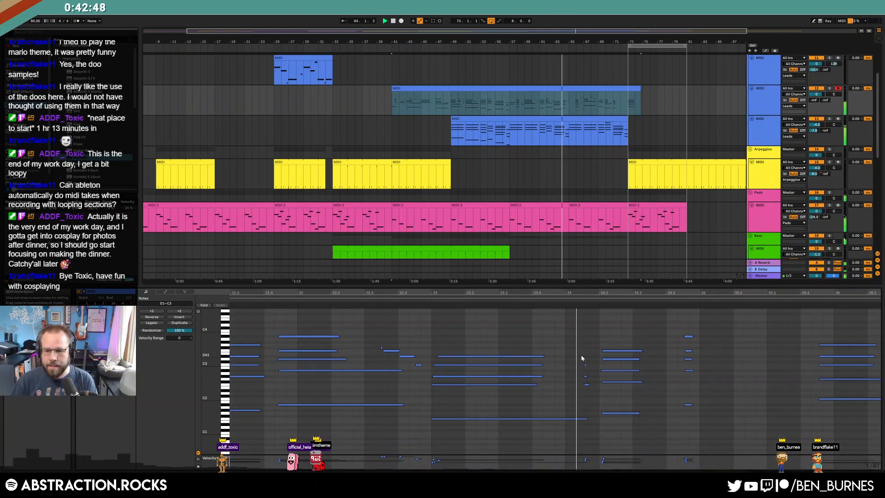
pyautogui.moveTo(581, 358); pyautogui.dragTo(592, 395)
pyautogui.press('Right')
pyautogui.moveTo(611, 337); pyautogui.dragTo(618, 430)
pyautogui.press('Left')
# - Nudge the short five-note chord just before bar 65 slightly later and clear the note selection
pyautogui.moveTo(683, 328); pyautogui.dragTo(688, 441)
pyautogui.click(688, 438)
pyautogui.moveTo(662, 331); pyautogui.dragTo(714, 422)
pyautogui.press('Right')
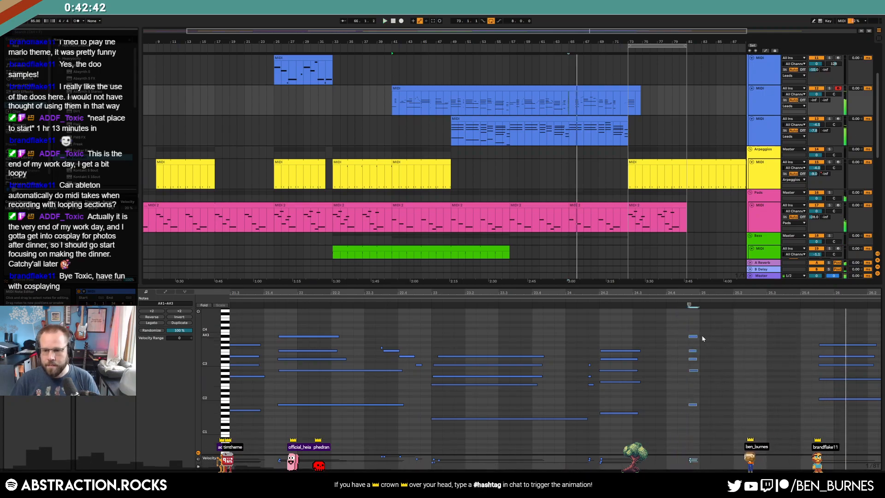
pyautogui.click(702, 338)
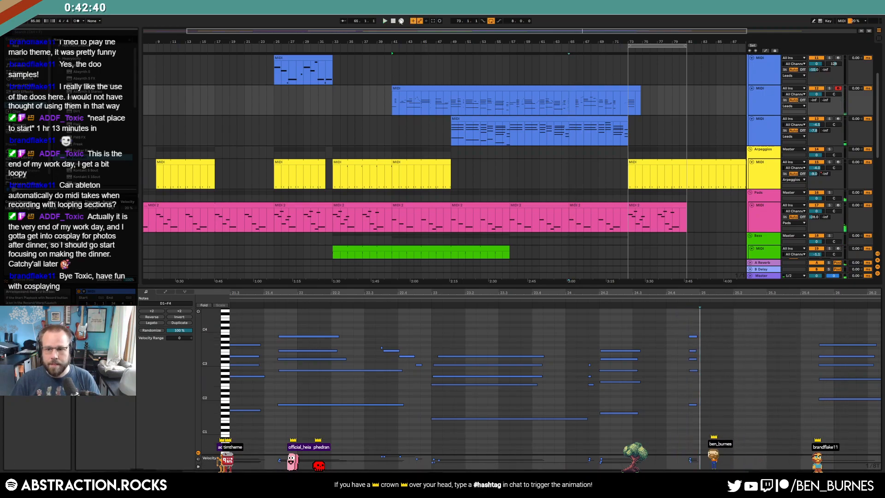
# - Record extra notes on the armed lead track from bar 65 and consolidate them with the existing lead clip
pyautogui.click(570, 104)
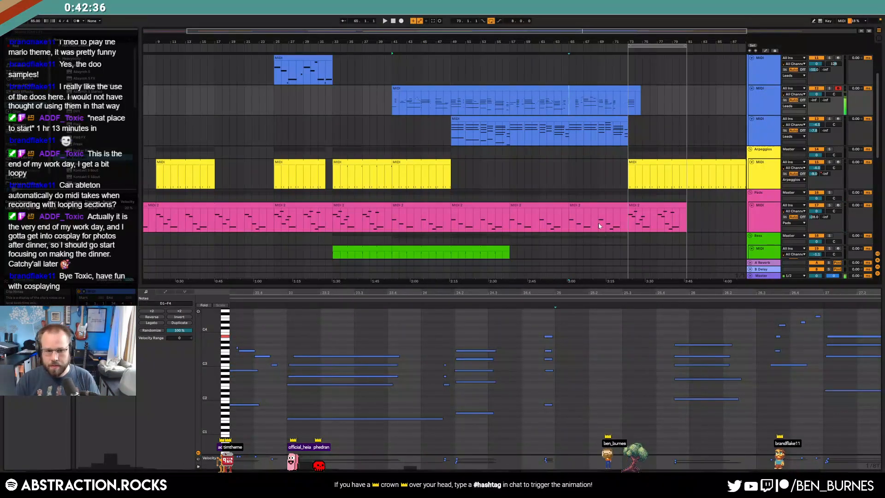
pyautogui.press('F9')
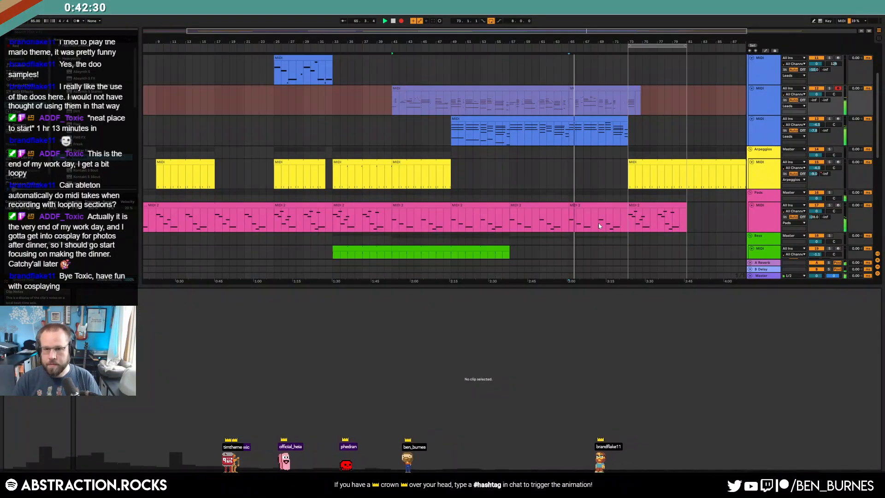
pyautogui.press('space')
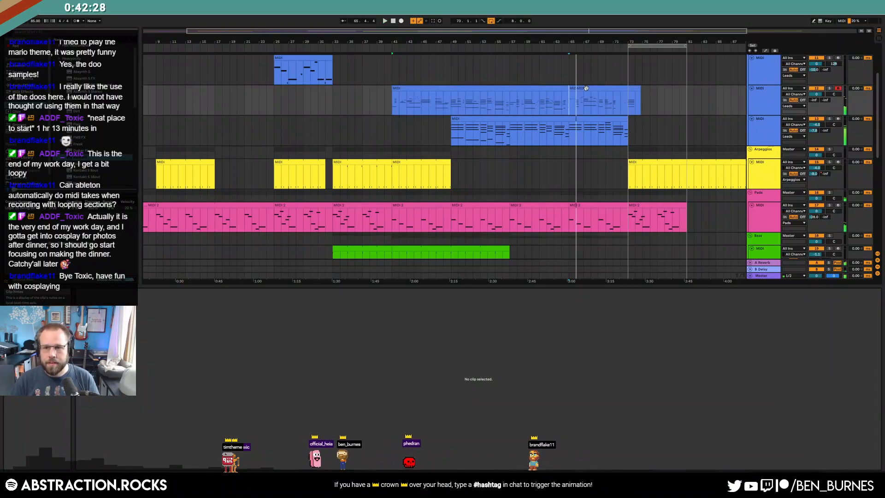
pyautogui.click(556, 89)
pyautogui.hotkey('ctrl', 'j')
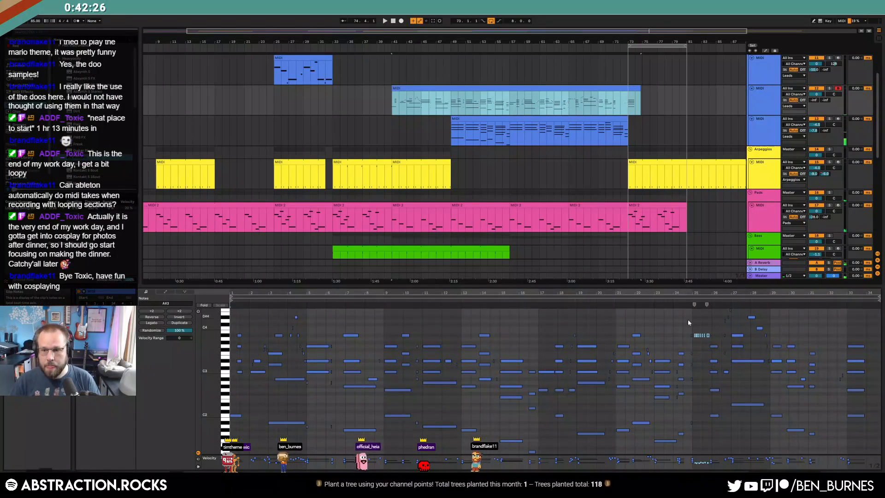
# - Lower the pitch of the last note in the newly recorded run of repeated lead notes
pyautogui.scroll(5, 730, 334)
pyautogui.click(656, 330)
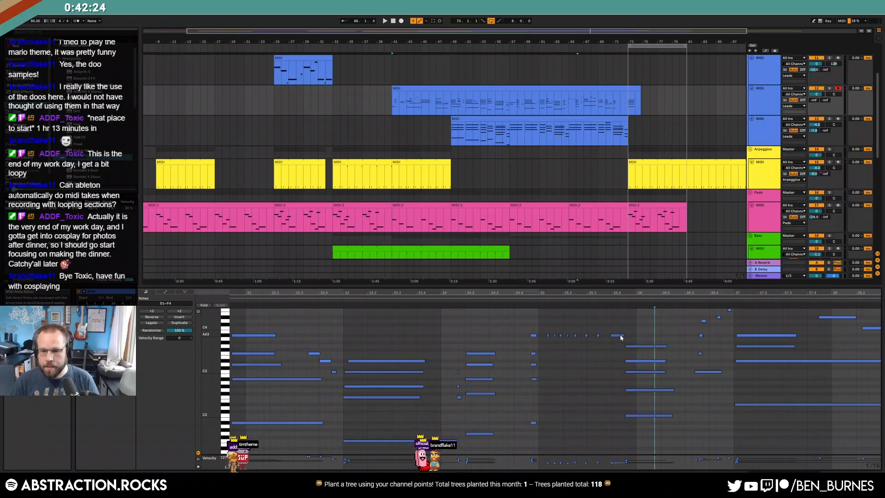
pyautogui.click(485, 299)
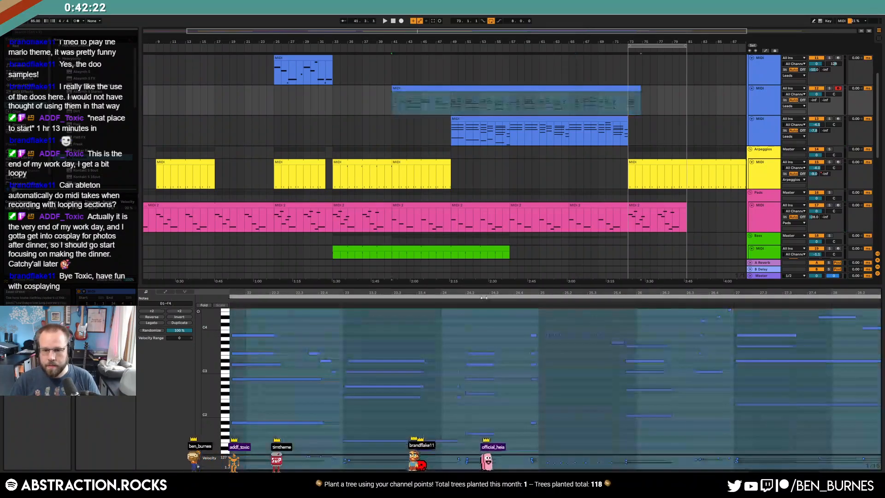
# - In the lead clip's MIDI Ctrl 64: Sustain envelope, draw the value 127 across the gap at the newly recorded notes
pyautogui.click(477, 299)
pyautogui.click(165, 292)
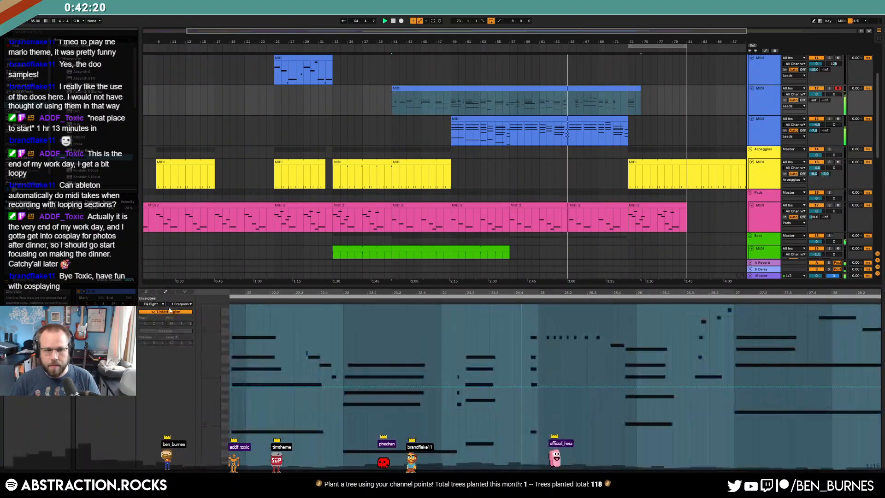
pyautogui.click(156, 304)
pyautogui.click(152, 315)
pyautogui.click(180, 303)
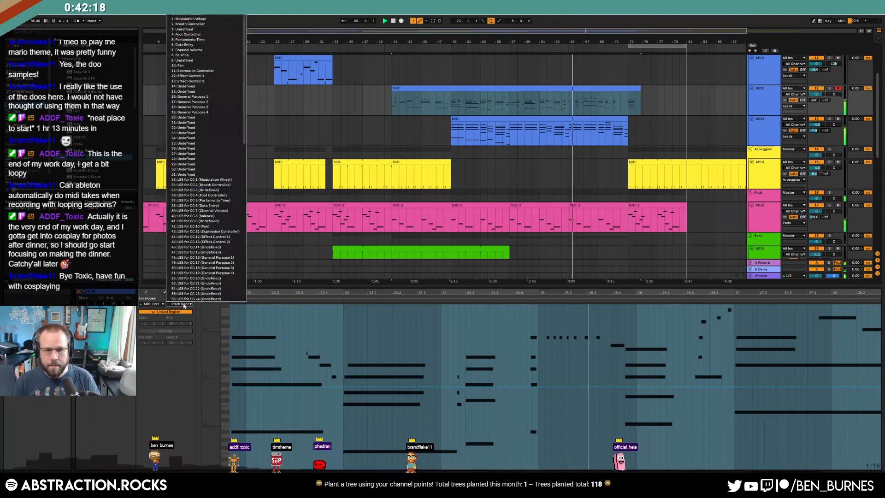
pyautogui.scroll(-1, 195, 293)
pyautogui.click(195, 293)
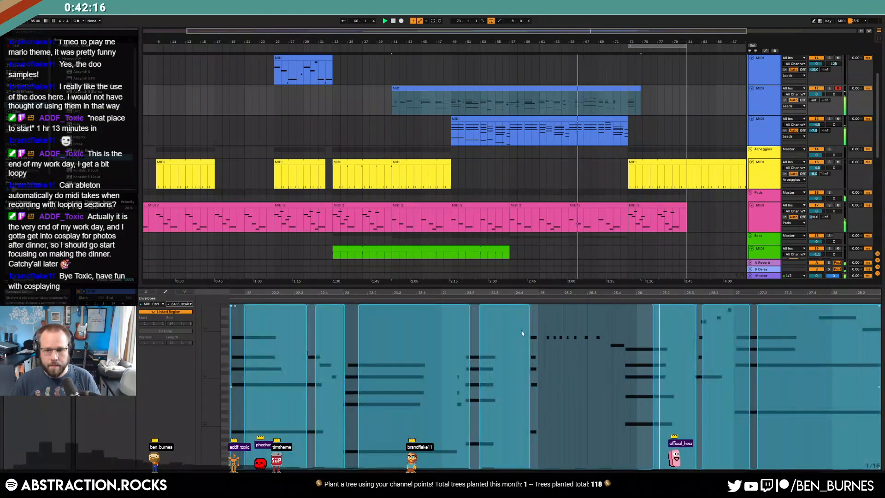
pyautogui.press('b')
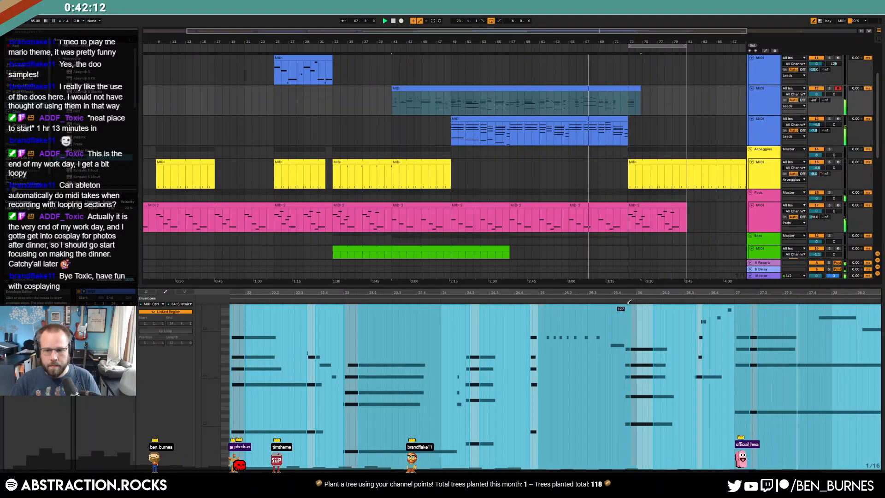
# - Delete the second bass track's notes from bar 57 onward
pyautogui.scroll(-6, 606, 217)
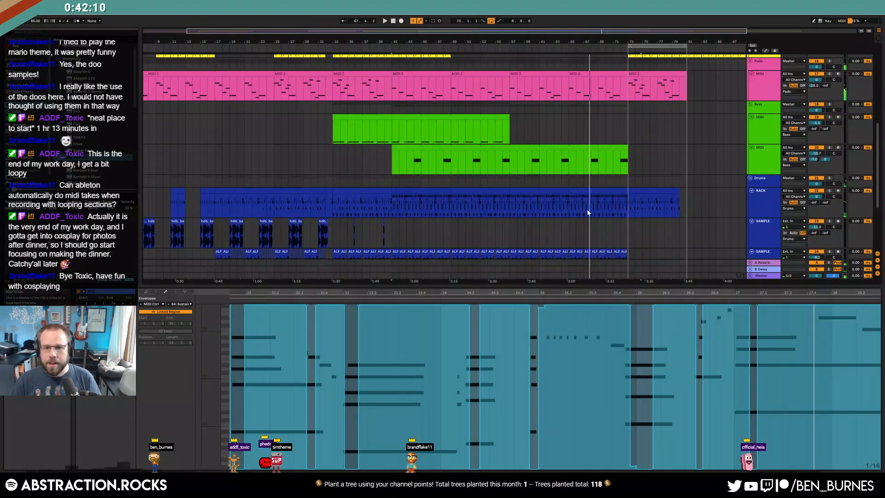
pyautogui.moveTo(508, 154); pyautogui.dragTo(656, 154)
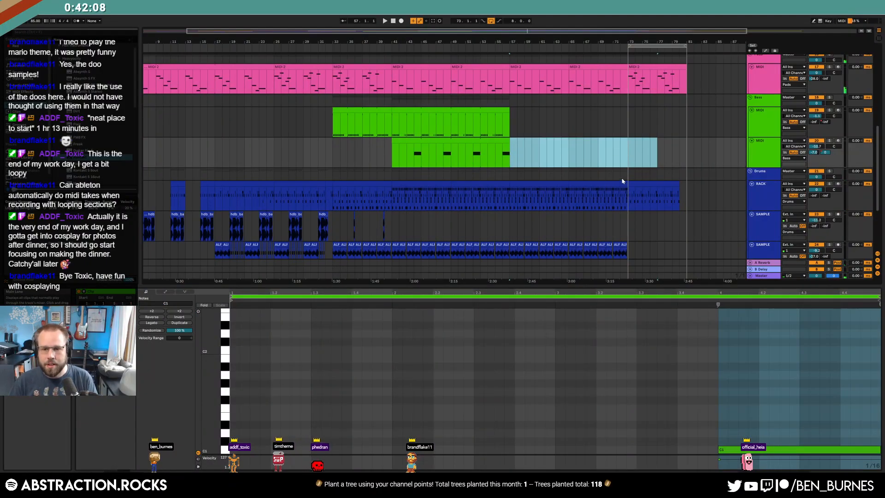
# - Replace the drum RACK pattern in bars 57 to 73 with two copies of the eight-bar pattern from bar 33
pyautogui.click(518, 185)
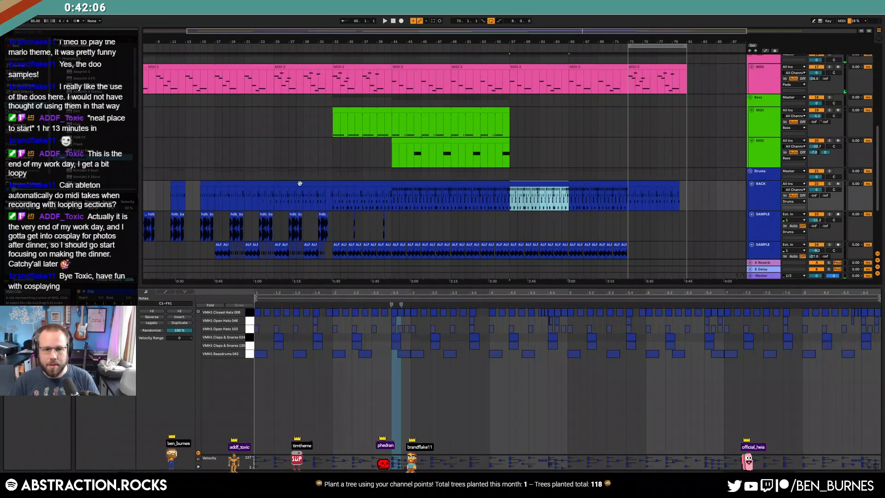
pyautogui.click(350, 185)
pyautogui.click(510, 203)
pyautogui.hotkey('ctrl', 'd')
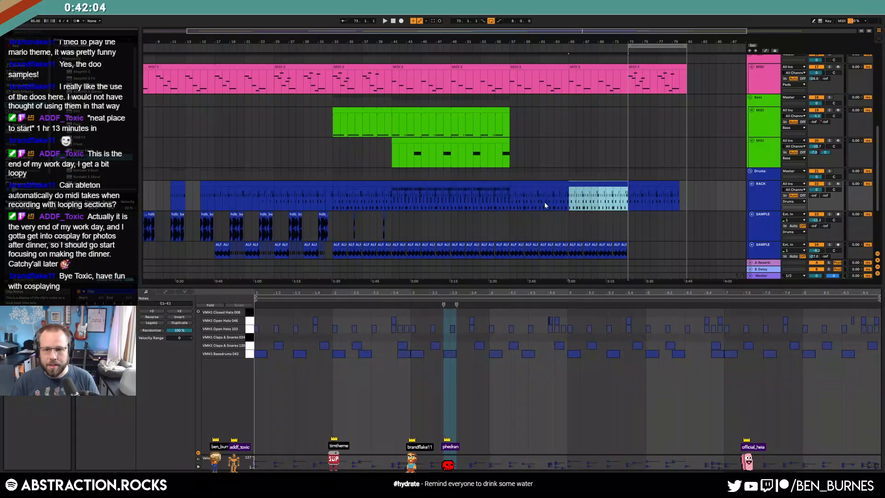
# - Play the arrangement from bar 40 to hear the edited section
pyautogui.click(539, 183)
pyautogui.click(386, 195)
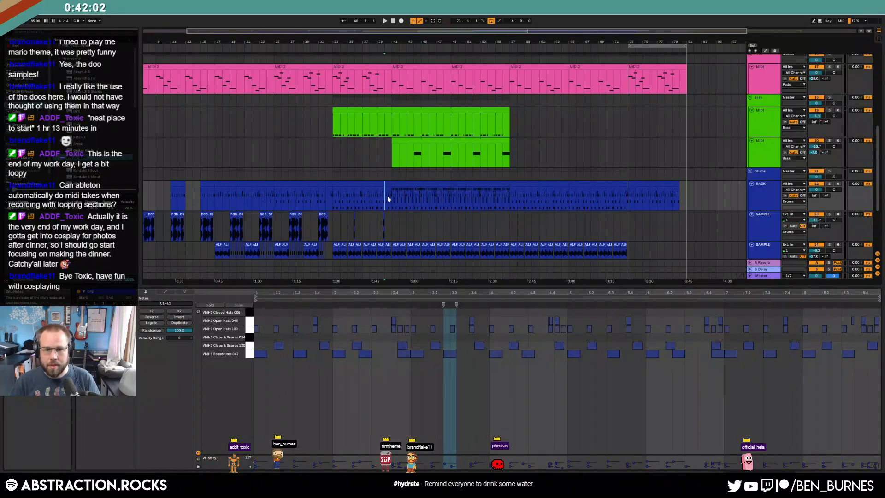
pyautogui.press('space')
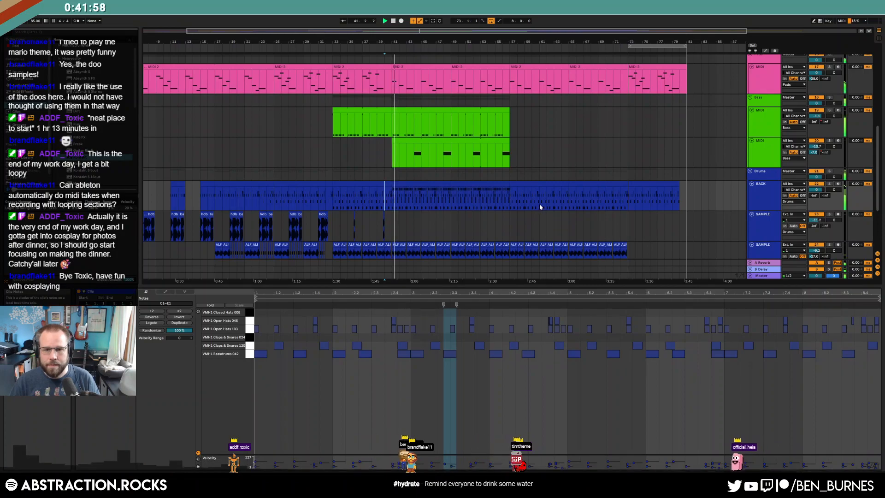
# - Duplicate bars 33 to 41 of the first drum SAMPLE track twice, filling it up to bar 57
pyautogui.scroll(-2, 537, 206)
pyautogui.moveTo(334, 201); pyautogui.dragTo(389, 198)
pyautogui.hotkey('ctrl', 'd')
pyautogui.hotkey('ctrl', 'd')
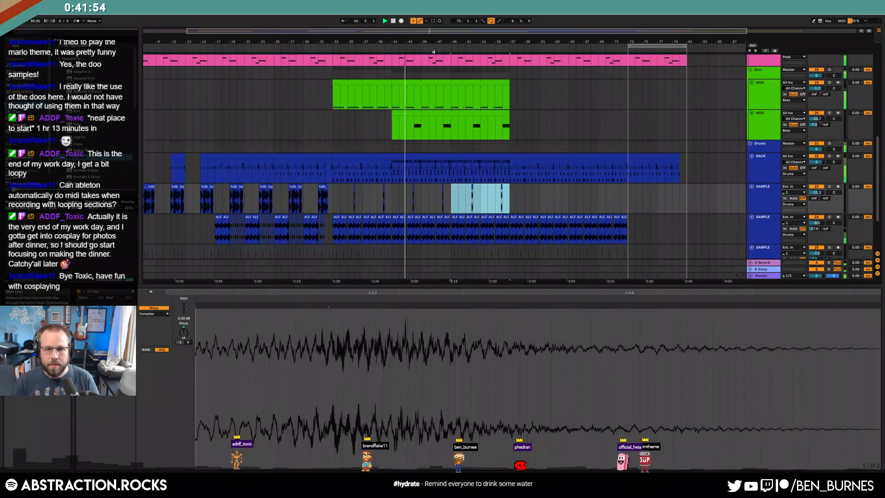
# - Copy the opening bars 1 to 11 of the first drum SAMPLE track and paste them at bar 57
pyautogui.moveTo(456, 33); pyautogui.dragTo(457, 18)
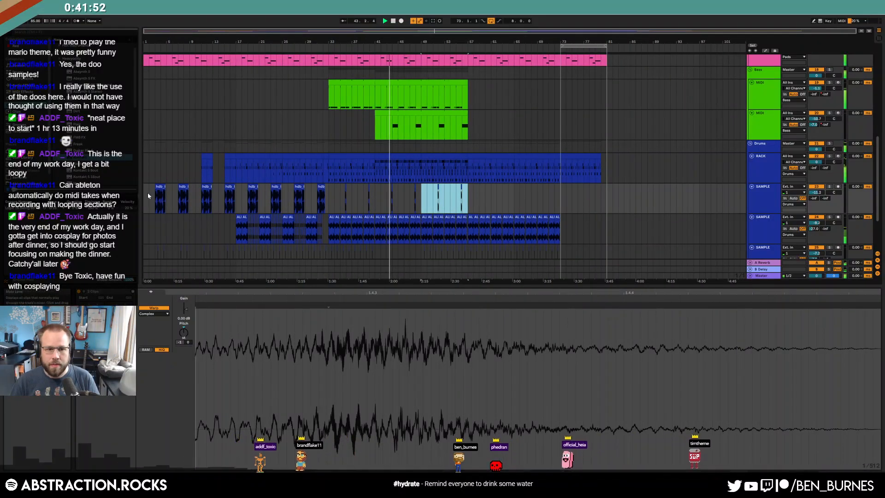
pyautogui.moveTo(143, 194); pyautogui.dragTo(200, 201)
pyautogui.click(468, 196)
pyautogui.hotkey('ctrl', 'v')
# - Try duplicating the pasted sample section twice, and undo both duplications
pyautogui.hotkey('ctrl', 'd')
pyautogui.hotkey('ctrl', 'd')
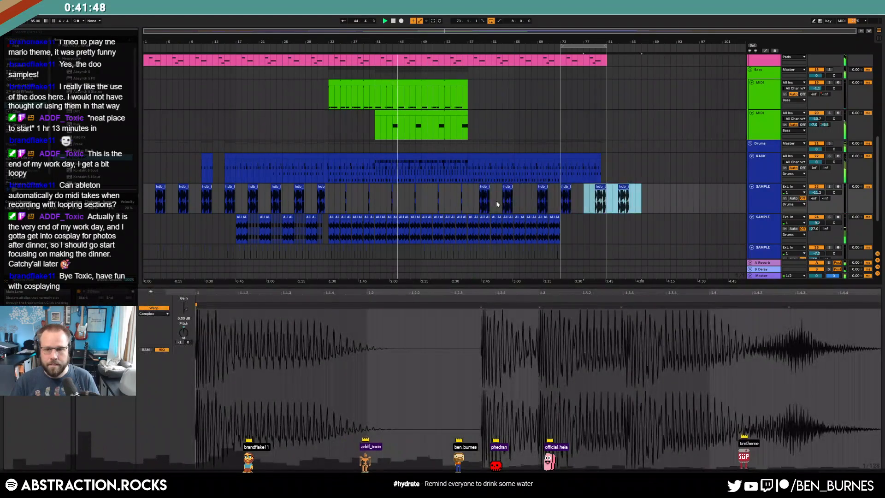
pyautogui.hotkey('ctrl', 'z')
pyautogui.hotkey('ctrl', 'z')
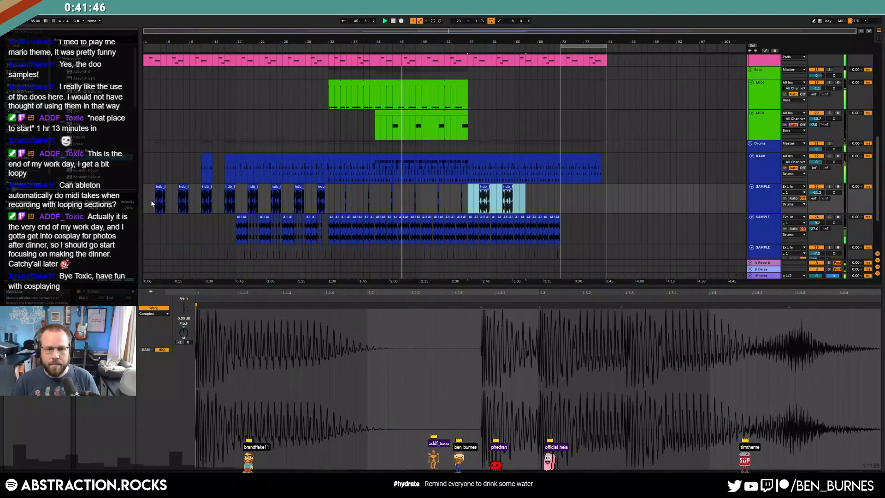
# - Copy bars 1 to 9 of the first drum SAMPLE track and paste them twice in a row from bar 65
pyautogui.moveTo(190, 197); pyautogui.dragTo(145, 198)
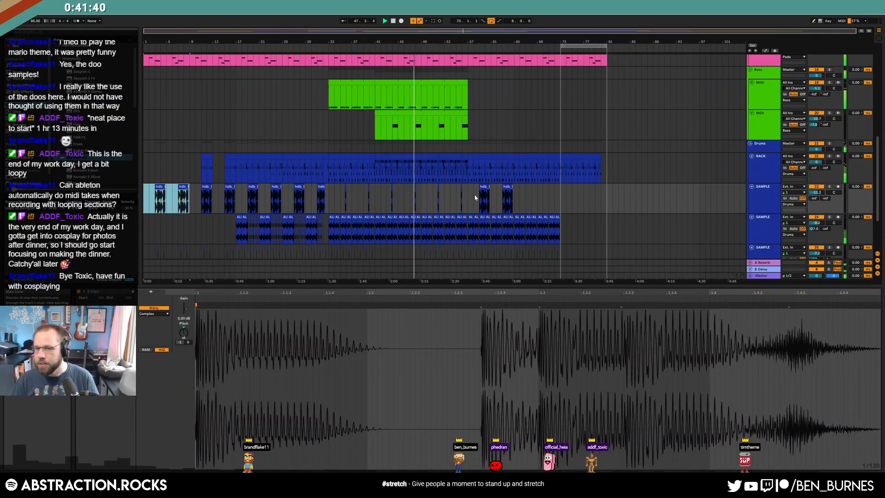
pyautogui.click(515, 193)
pyautogui.hotkey('ctrl', 'v')
pyautogui.hotkey('ctrl', 'v')
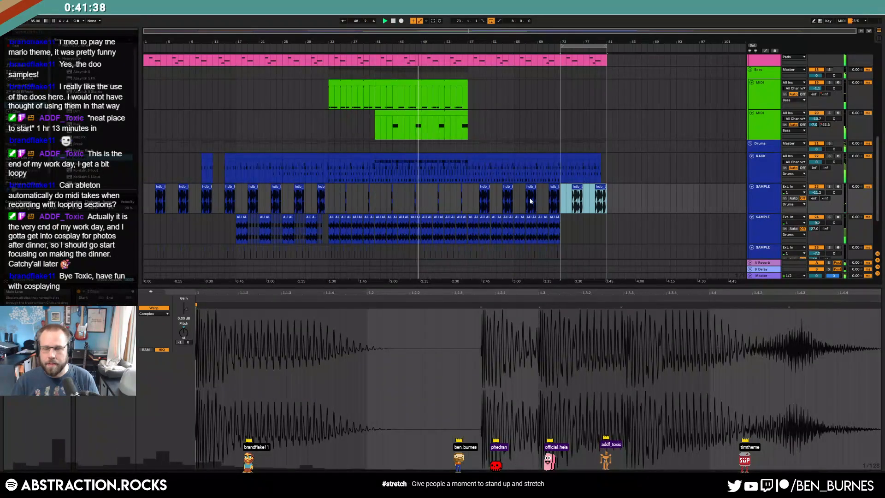
pyautogui.click(561, 204)
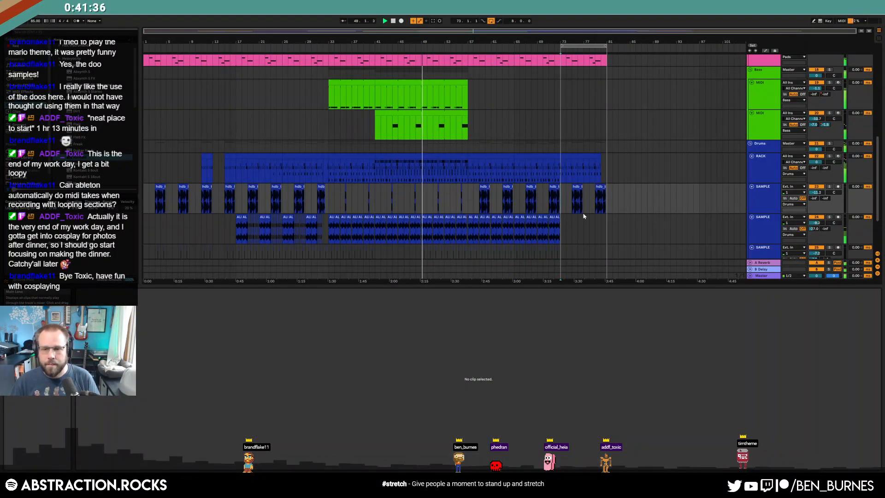
# - Examine the bass and drum tracks around the transition at bar 57, including the drum fill before it
pyautogui.scroll(2, 556, 213)
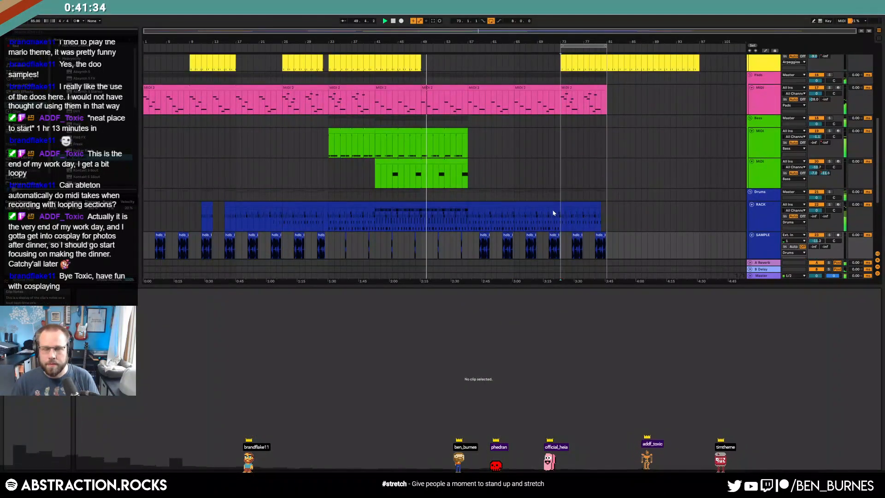
pyautogui.scroll(-3, 483, 191)
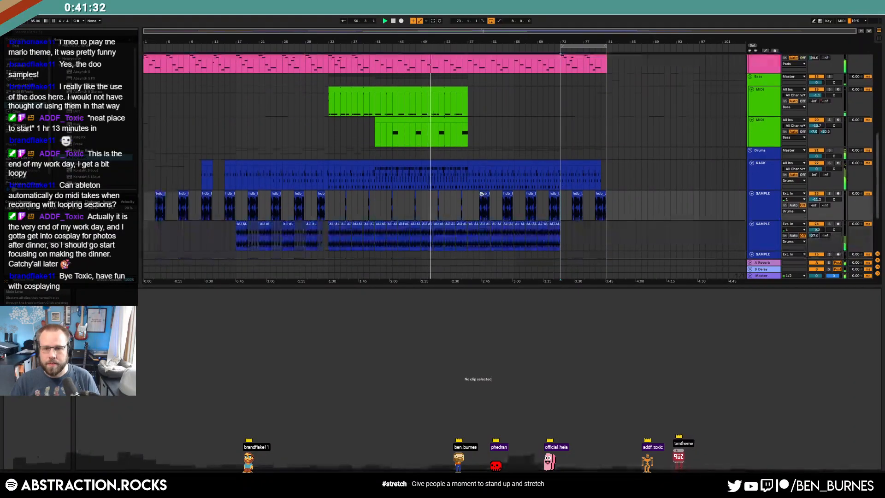
pyautogui.scroll(4, 485, 204)
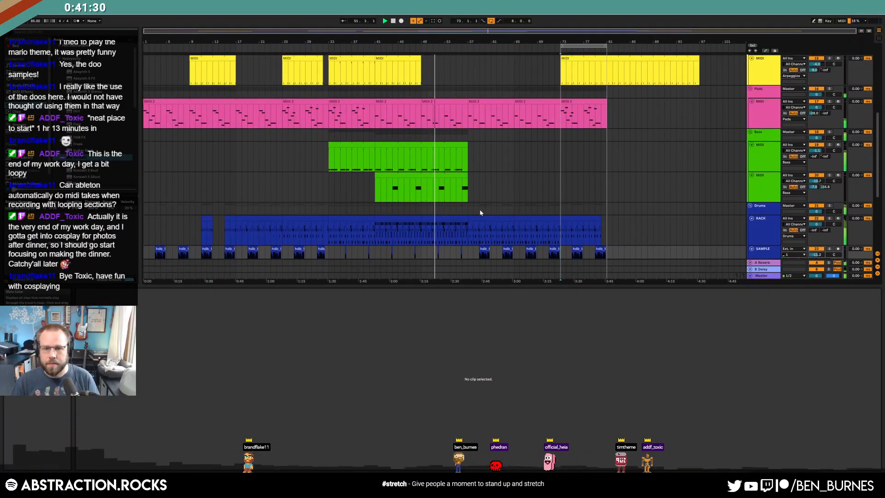
pyautogui.scroll(5, 479, 213)
pyautogui.click(438, 232)
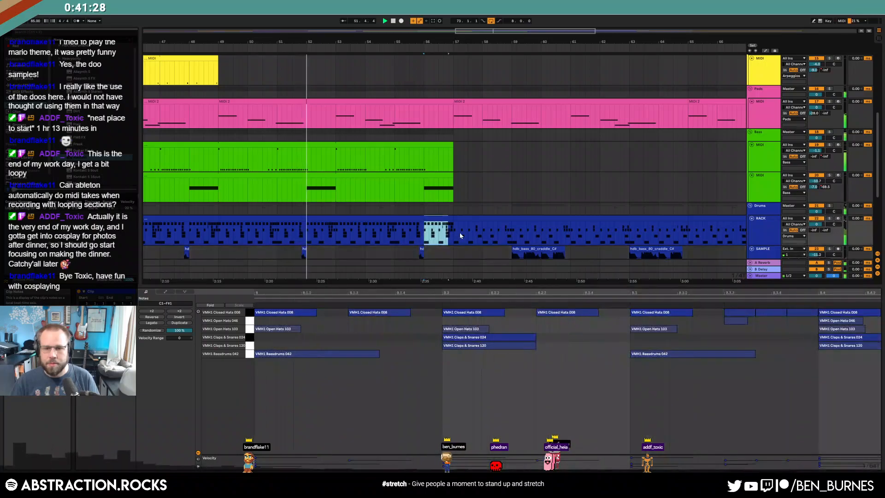
pyautogui.click(452, 228)
pyautogui.scroll(-2, 453, 233)
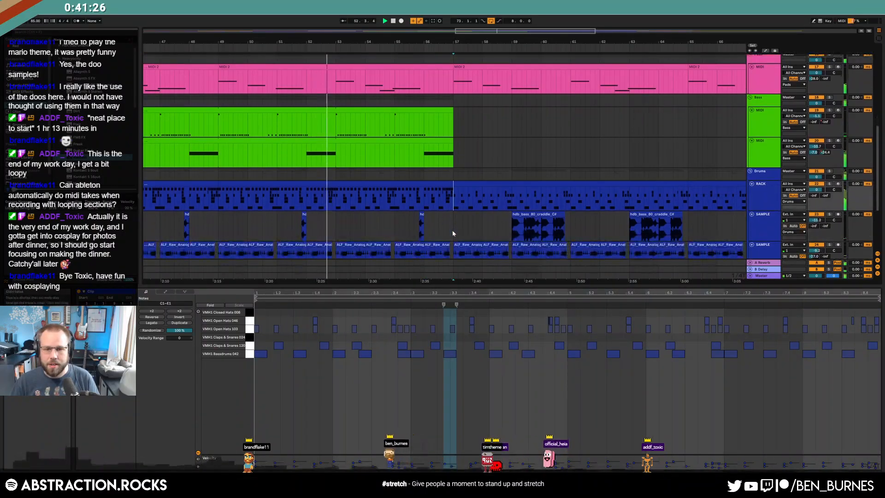
# - Delete the short sample hits between bars 41 and 57 on the first drum SAMPLE track
pyautogui.scroll(-5, 453, 233)
pyautogui.moveTo(386, 226); pyautogui.dragTo(462, 222)
pyautogui.press('Delete')
# - Inspect the clips on both bass tracks and show the second bass track's device chain
pyautogui.click(455, 151)
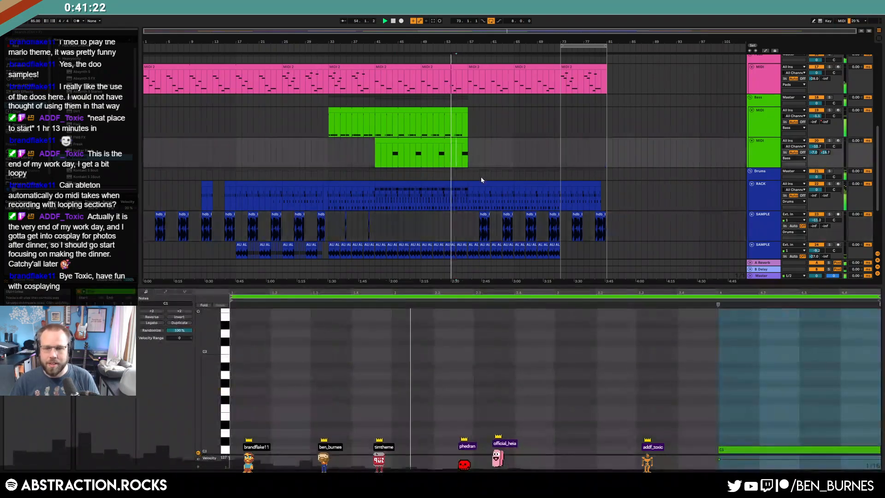
pyautogui.scroll(6, 480, 176)
pyautogui.click(410, 117)
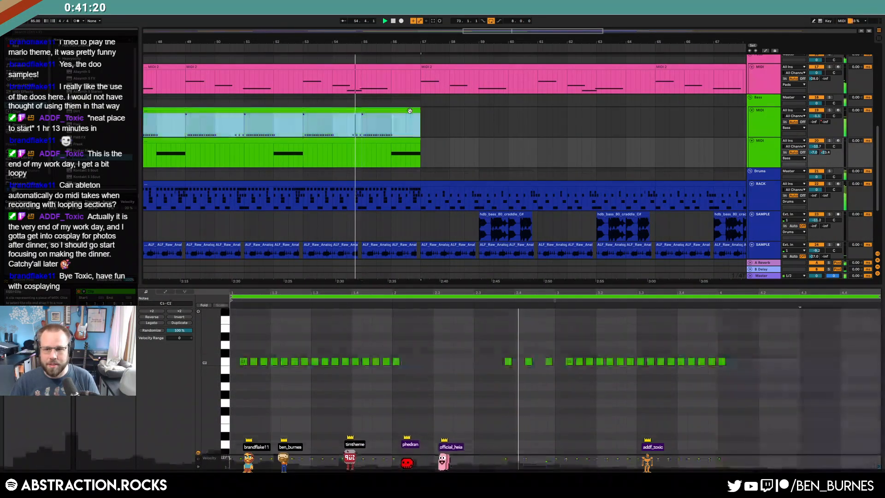
pyautogui.click(417, 148)
pyautogui.hotkey('shift', 'Tab')
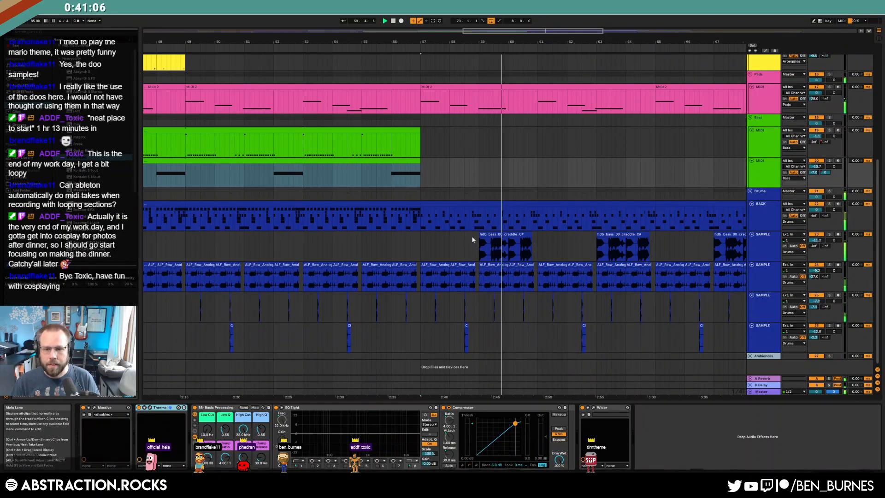
# - Delete all bass sample clips between bars 58 and 73 on the first drum SAMPLE track
pyautogui.moveTo(470, 240); pyautogui.dragTo(547, 244)
pyautogui.press('Delete')
pyautogui.scroll(-3, 606, 245)
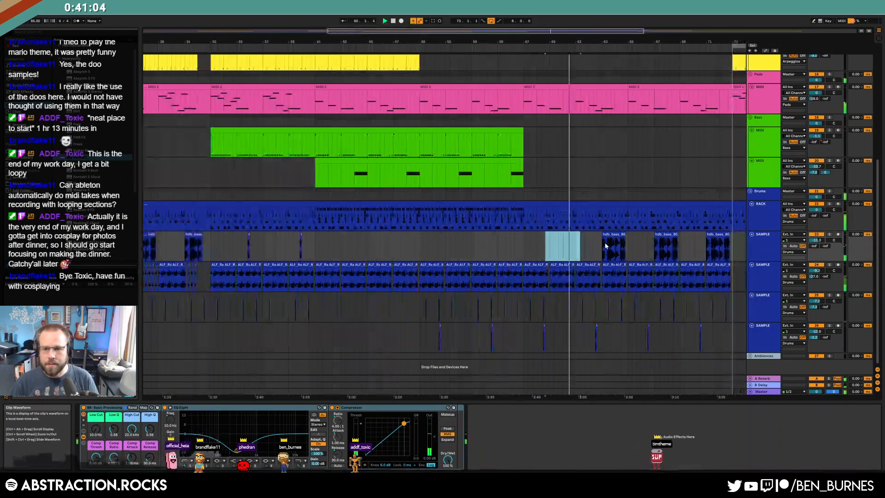
pyautogui.moveTo(611, 29); pyautogui.dragTo(700, 29)
pyautogui.moveTo(417, 244); pyautogui.dragTo(560, 249)
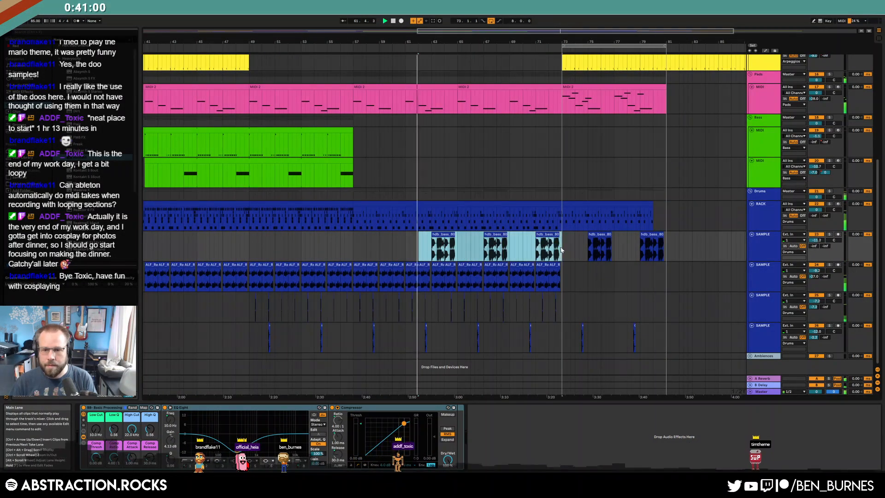
pyautogui.press('Delete')
pyautogui.click(514, 248)
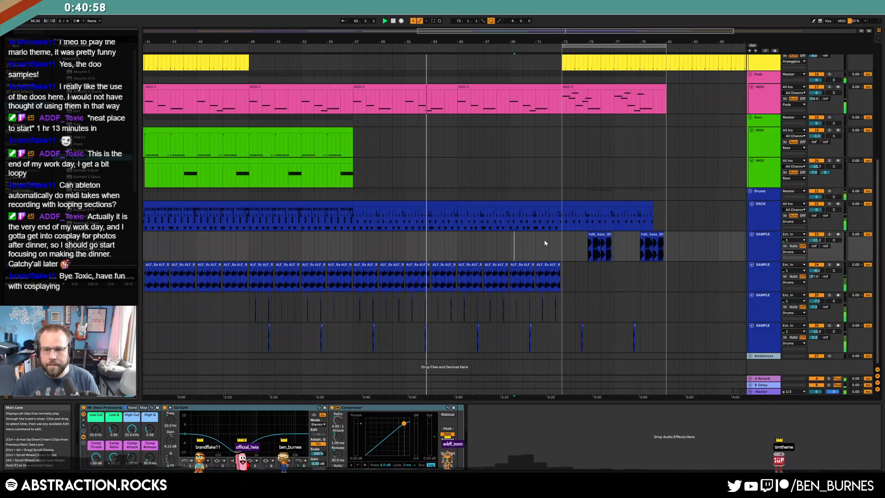
# - Copy the sample clips from bars 17 to 33 on the second drum SAMPLE track to bar 73, and delete the excess after bar 81
pyautogui.scroll(-4, 544, 243)
pyautogui.moveTo(235, 277); pyautogui.dragTo(328, 278)
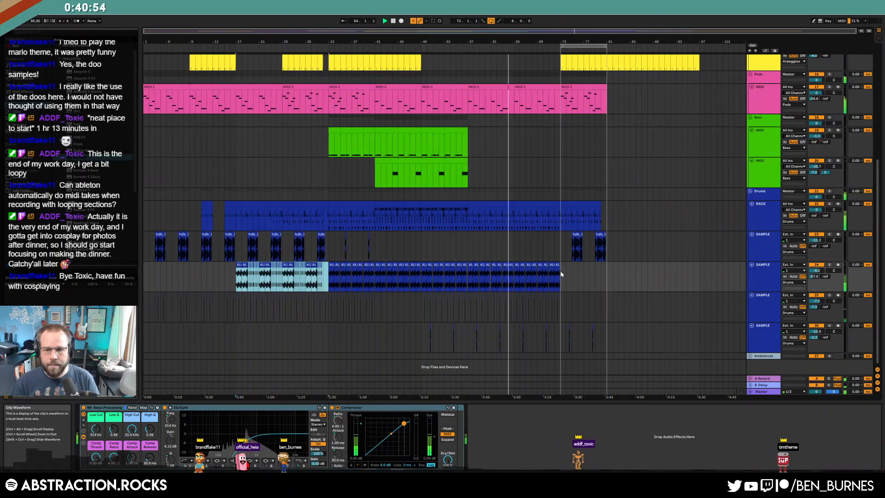
pyautogui.click(562, 274)
pyautogui.hotkey('ctrl', 'v')
pyautogui.moveTo(669, 277); pyautogui.dragTo(607, 275)
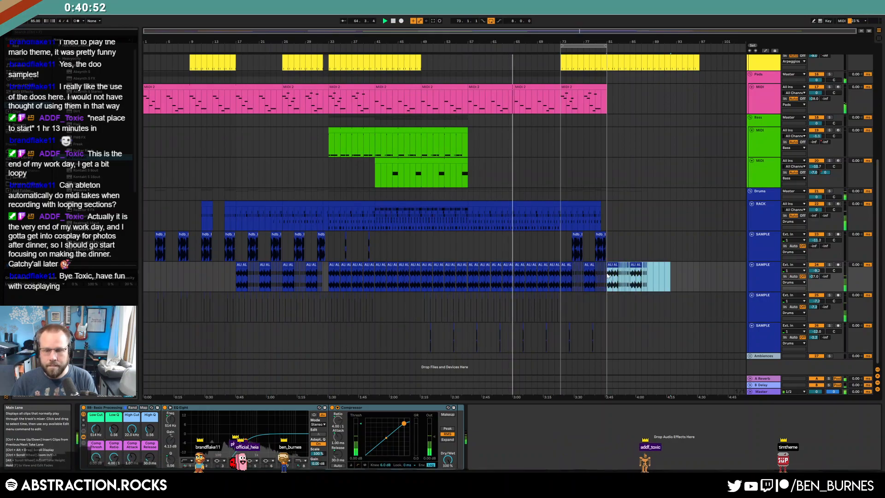
pyautogui.press('Delete')
# - Open the sustain pedal envelope of the third lead track's clip with Draw Mode on, and play it from around bar 64
pyautogui.scroll(4, 518, 261)
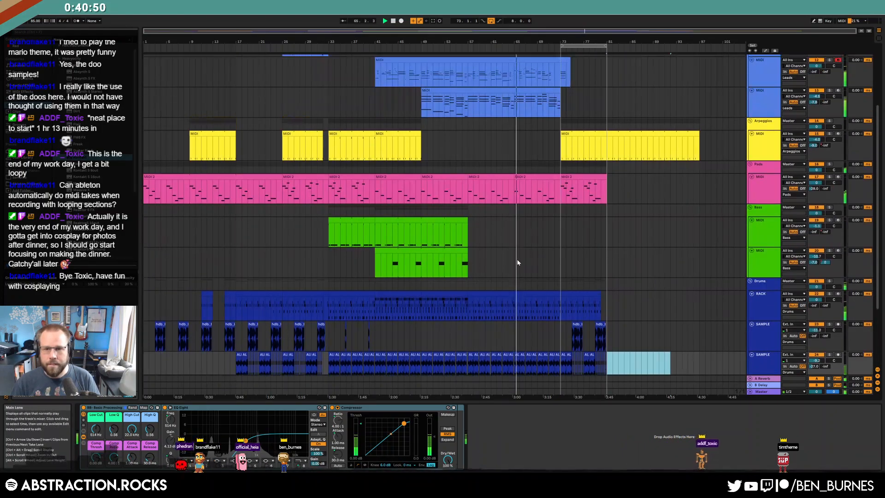
pyautogui.scroll(4, 518, 261)
pyautogui.scroll(6, 519, 208)
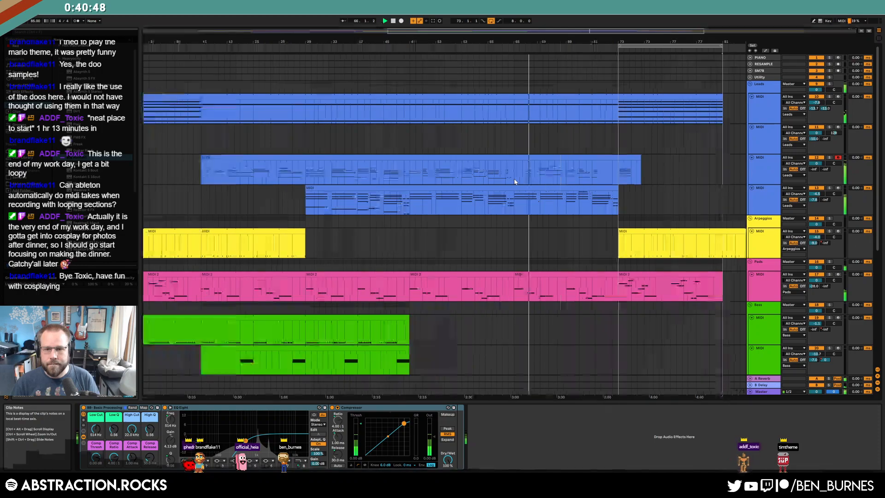
pyautogui.click(470, 156)
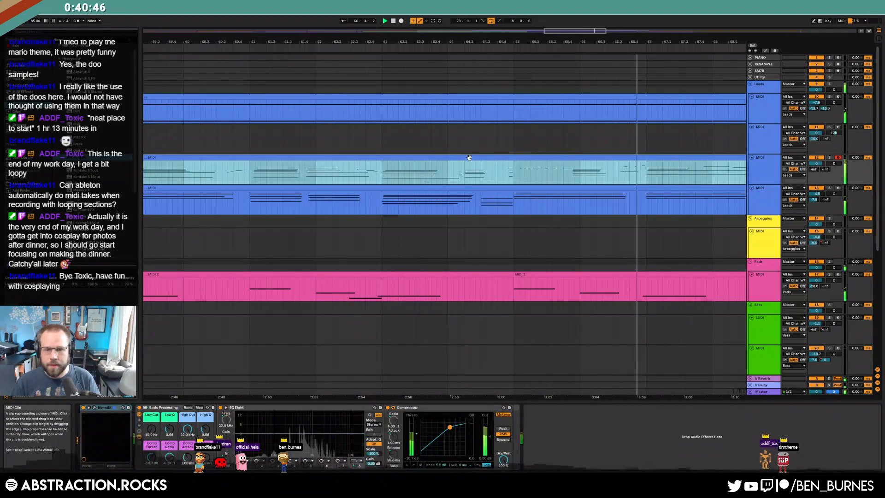
pyautogui.doubleClick(470, 155)
pyautogui.scroll(5, 724, 377)
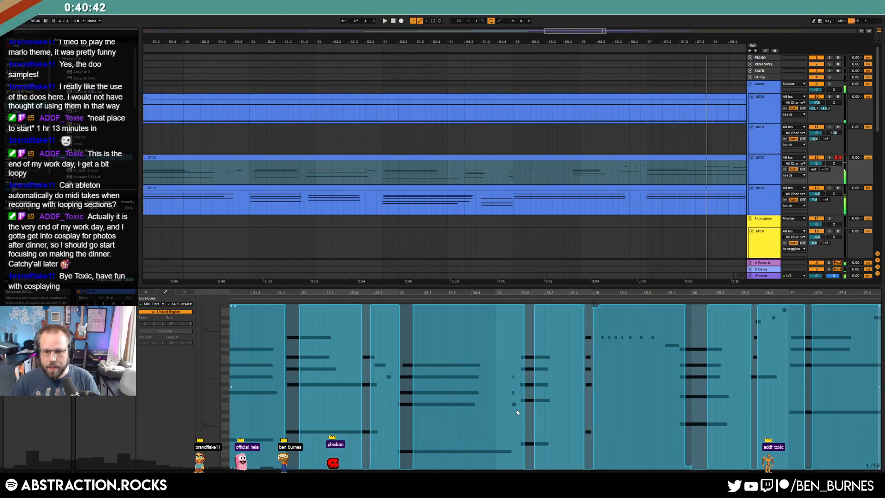
pyautogui.press('b')
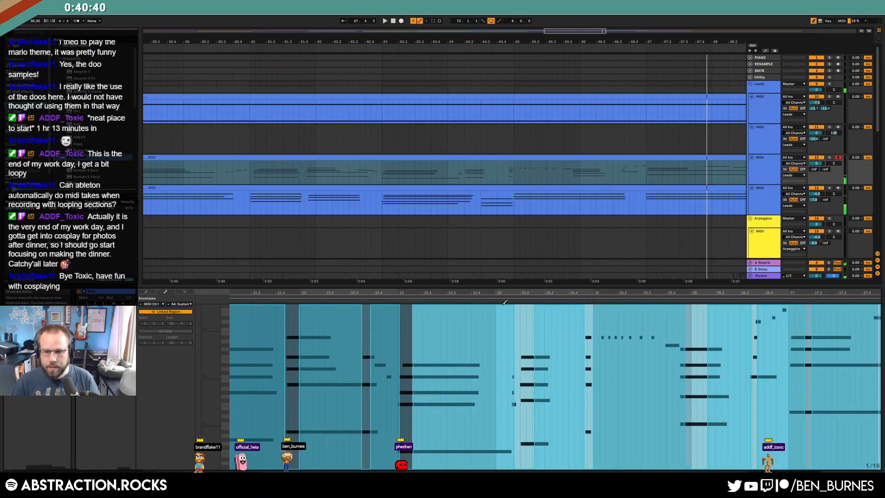
pyautogui.scroll(3, 530, 329)
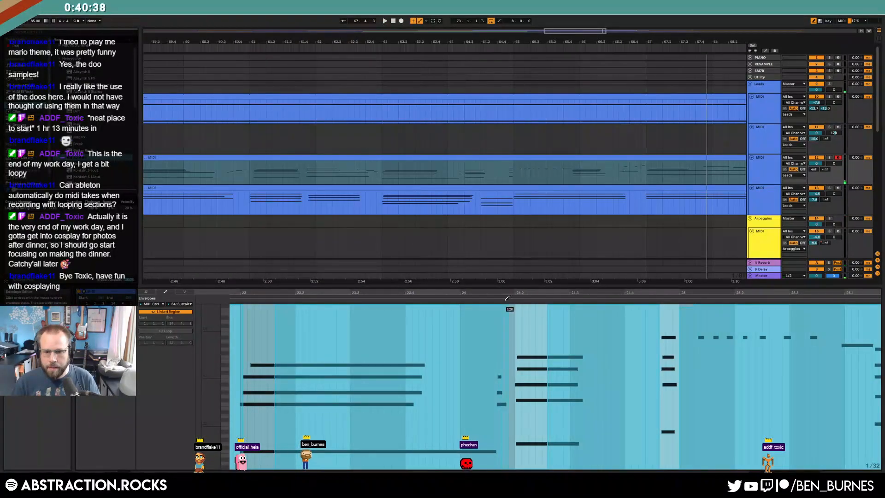
pyautogui.click(475, 305)
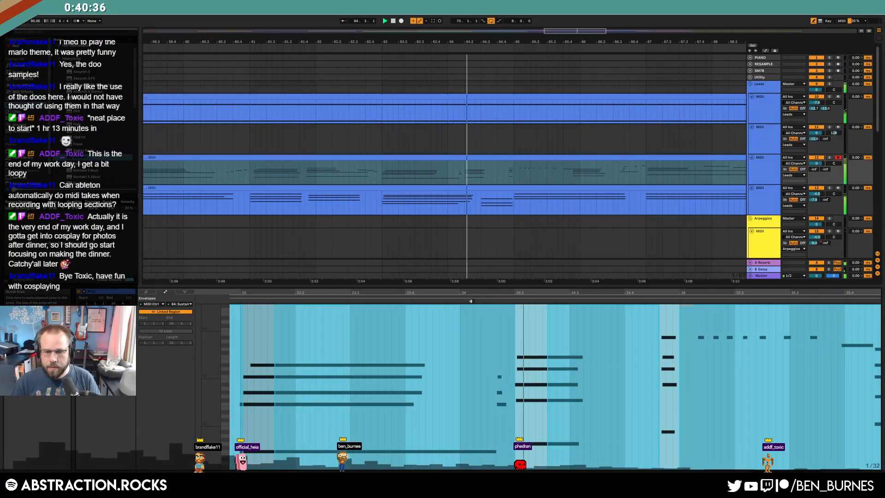
# - View the notes of the third and fourth lead tracks' clips together and return to the full arrangement
pyautogui.keyDown('shift'); pyautogui.click(475, 187); pyautogui.keyUp('shift')
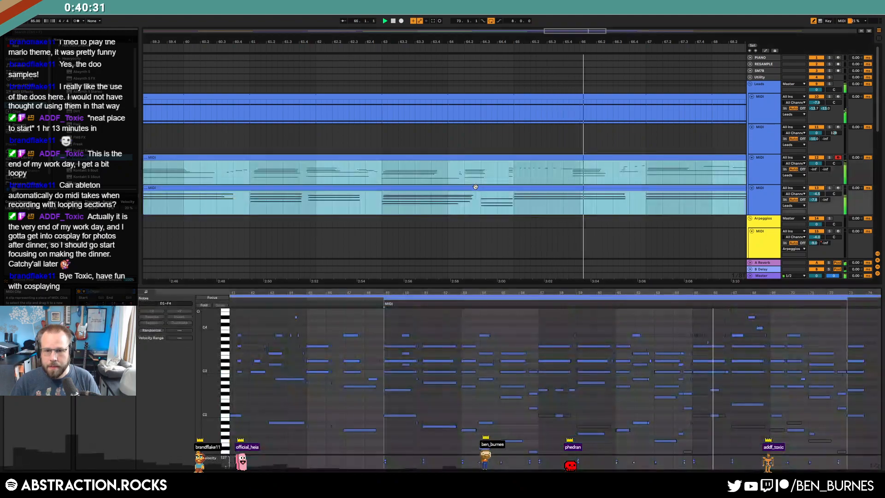
pyautogui.press('w')
pyautogui.hotkey('shift', 'Tab')
pyautogui.scroll(-3, 575, 224)
pyautogui.click(514, 208)
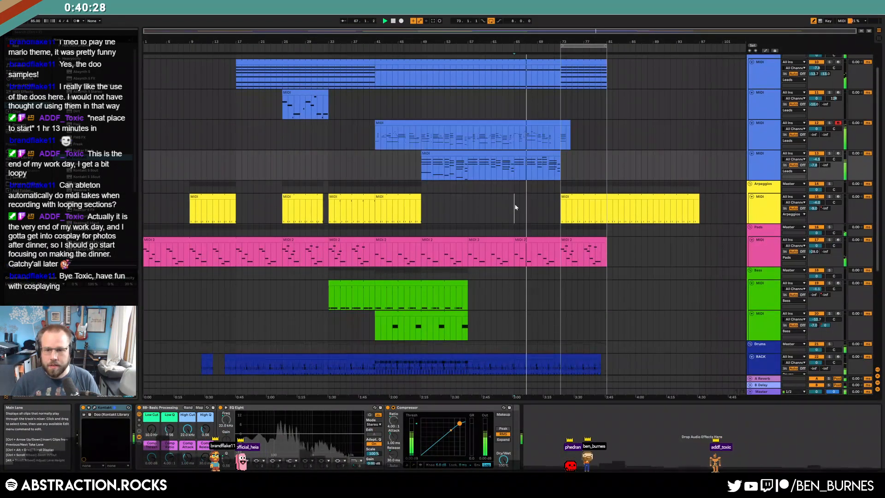
# - Transpose the top notes of the chords from bar 65 to bar 71 down an octave in the fourth lead track's clip
pyautogui.doubleClick(528, 152)
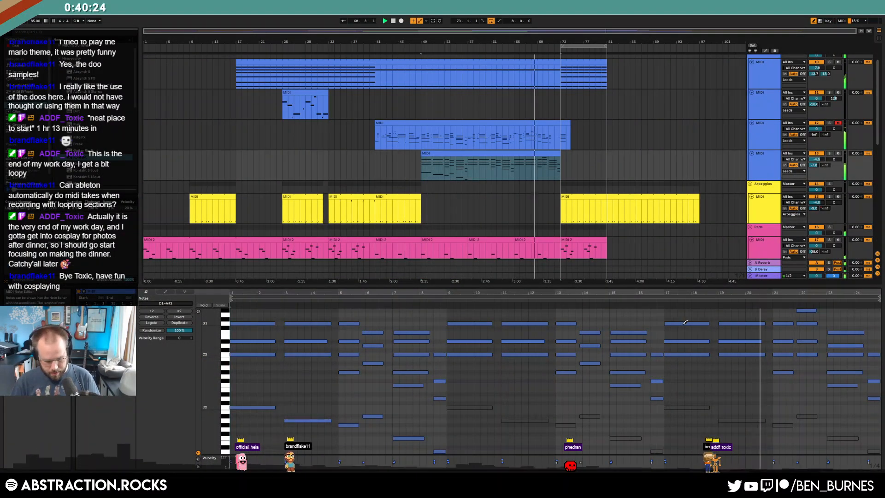
pyautogui.moveTo(677, 327); pyautogui.dragTo(783, 307)
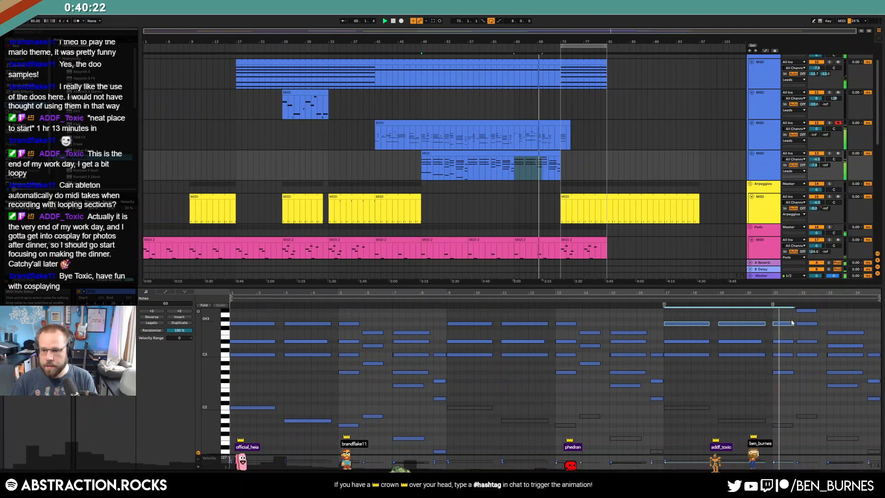
pyautogui.moveTo(850, 340); pyautogui.dragTo(868, 342)
pyautogui.hotkey('shift', 'Down')
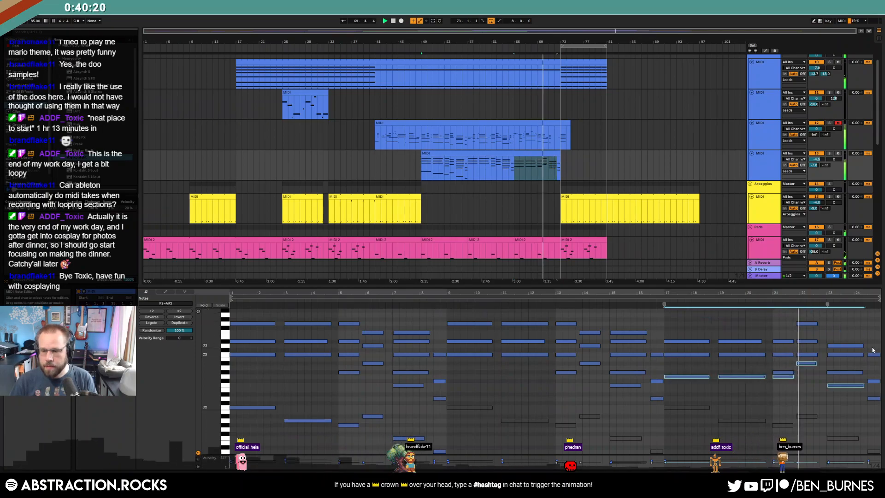
# - Delete the tiny stray C3 notes at the starts of the chords at bars 71 and 63 in the fourth lead clip
pyautogui.click(827, 356)
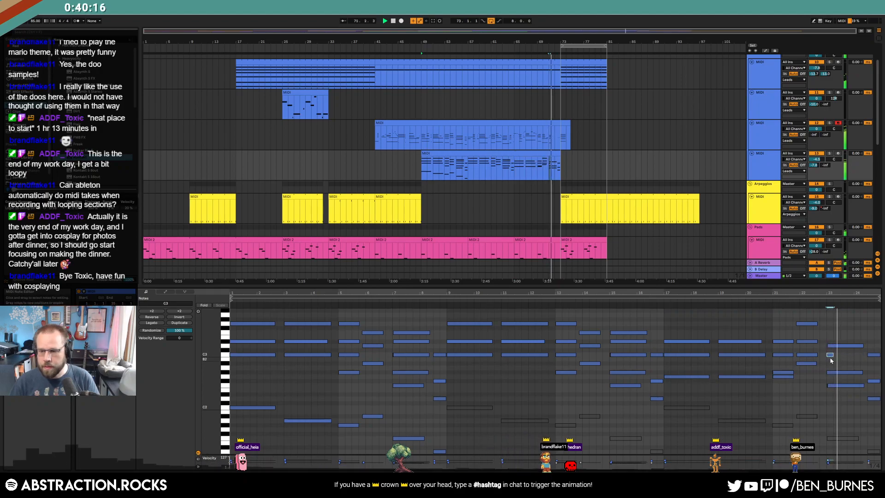
pyautogui.press('+')
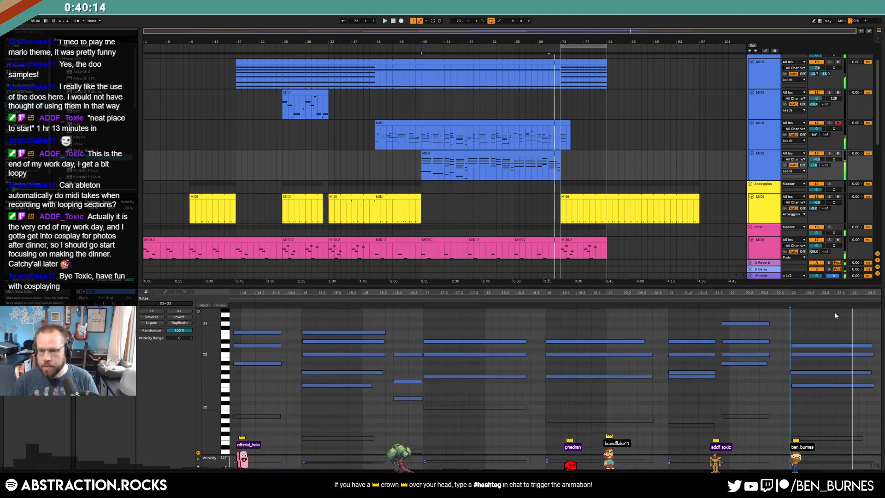
pyautogui.press('+')
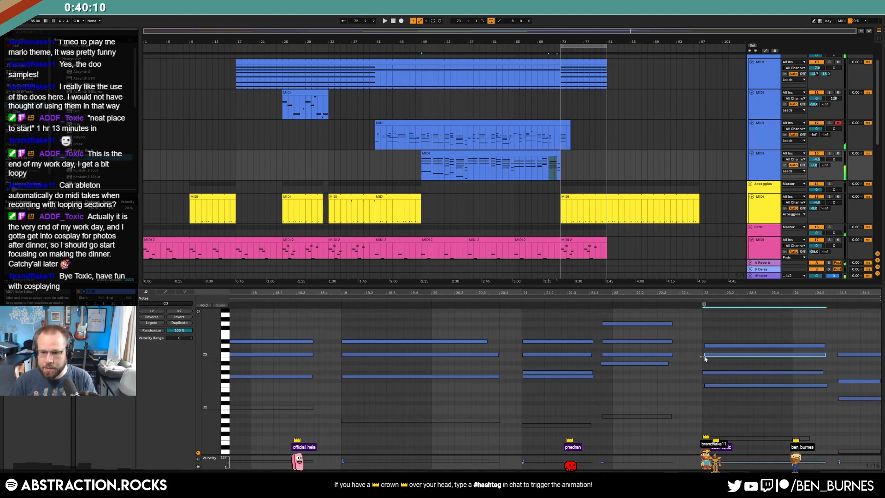
pyautogui.click(704, 354)
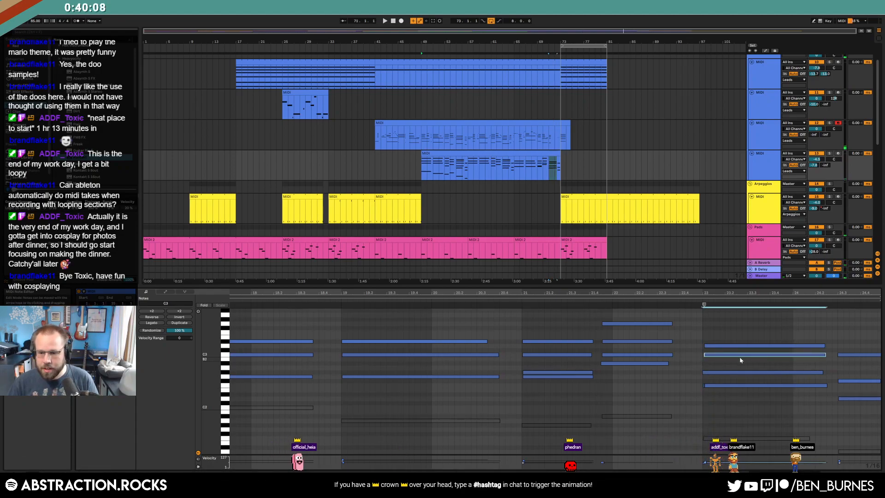
pyautogui.press('z')
pyautogui.click(286, 354)
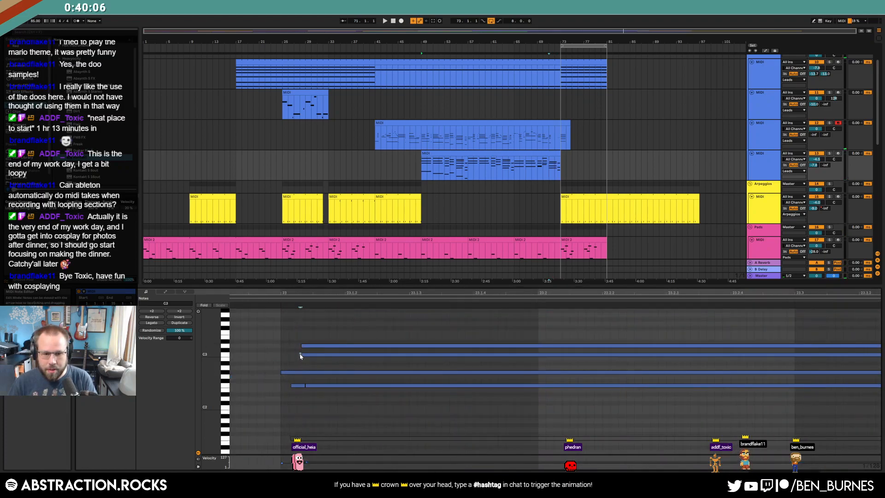
pyautogui.press('x')
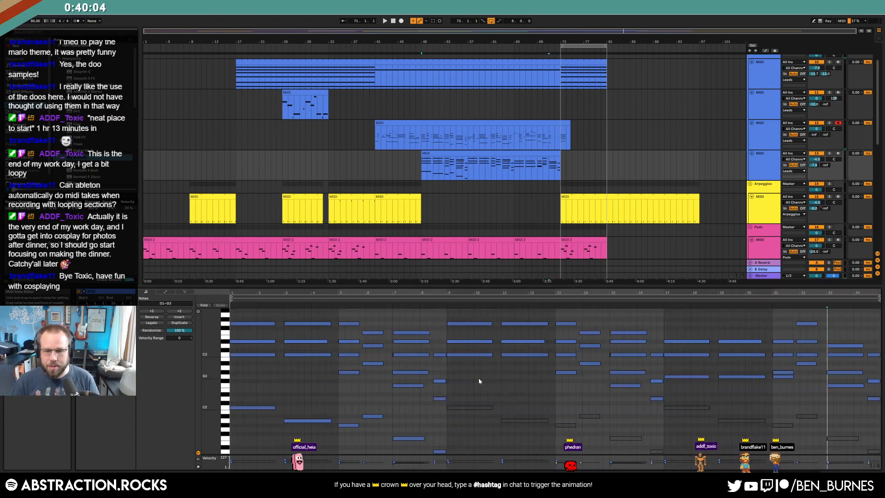
pyautogui.scroll(10, 671, 345)
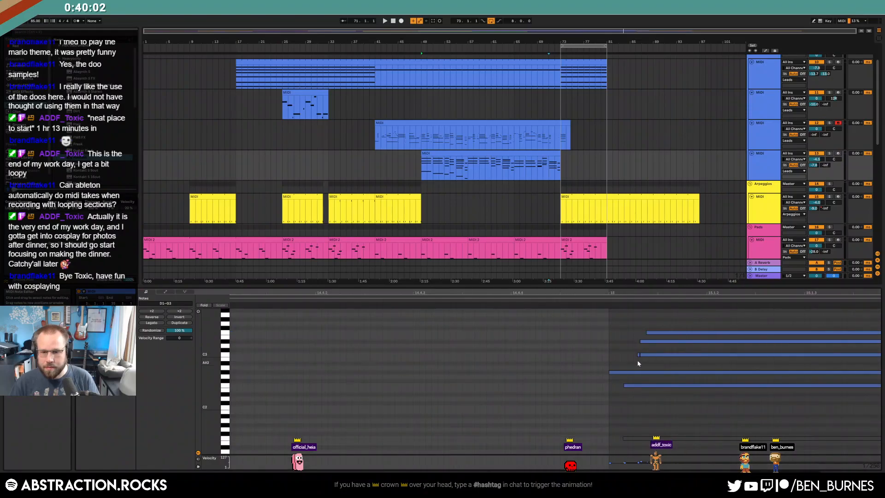
pyautogui.click(638, 355)
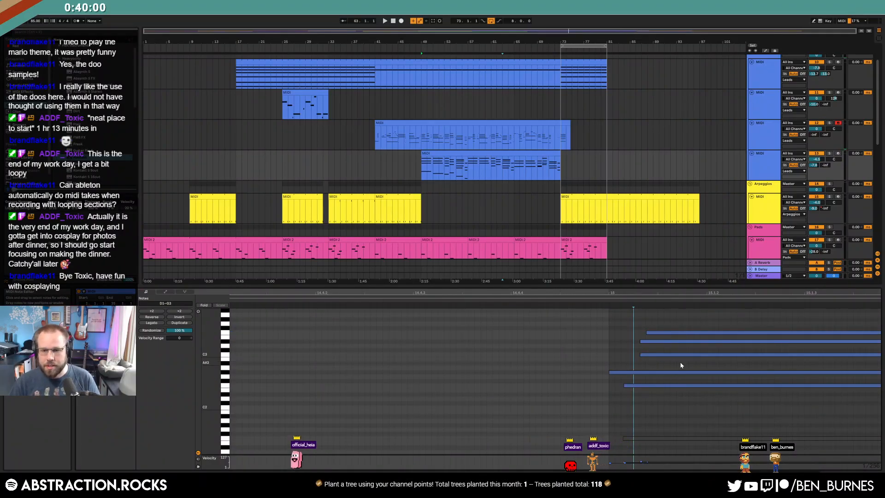
pyautogui.press('x')
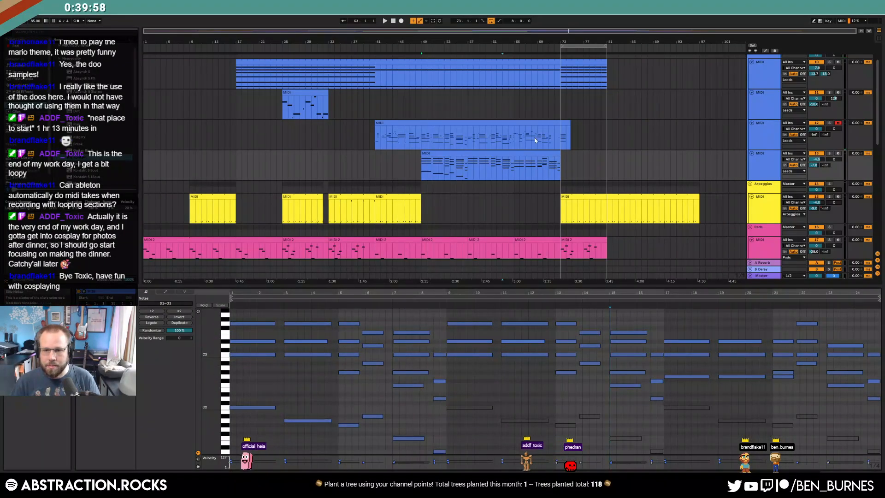
# - Recolour the fourth lead track's clip bright green
pyautogui.click(543, 153)
pyautogui.rightClick(503, 154)
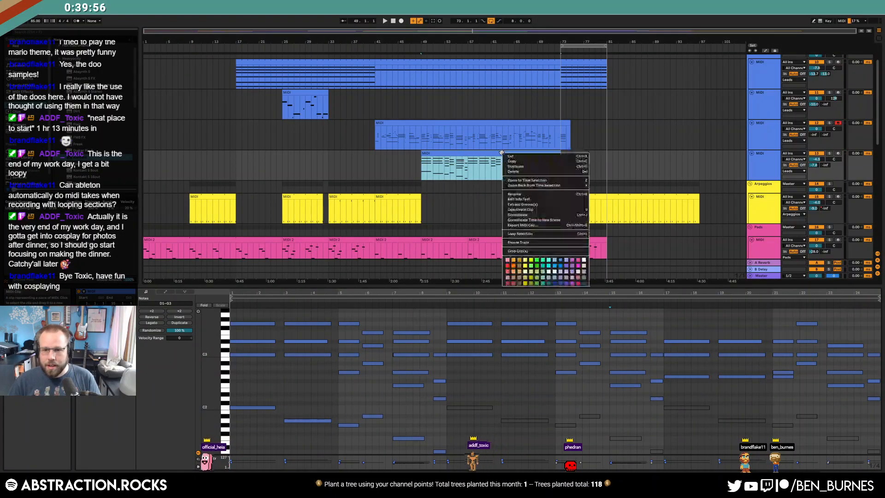
pyautogui.click(549, 261)
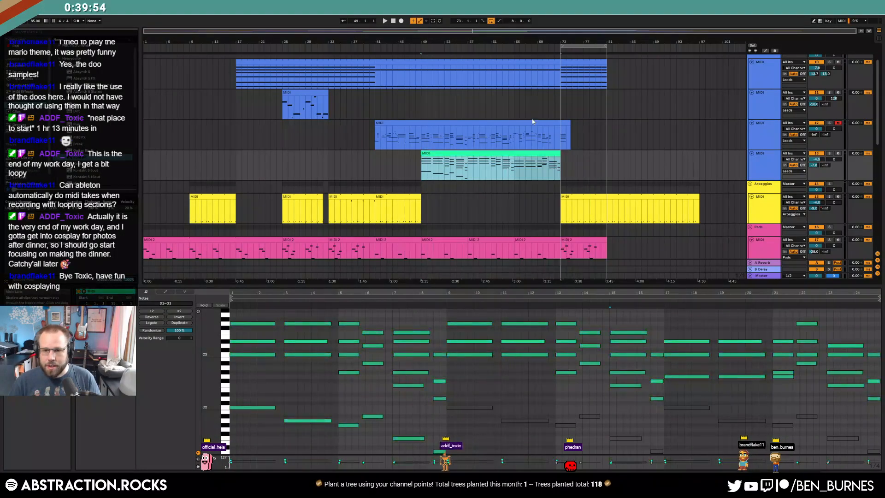
# - Show the notes of the blue and green lead clips together and play the passage around bar 62
pyautogui.keyDown('shift'); pyautogui.click(533, 122); pyautogui.keyUp('shift')
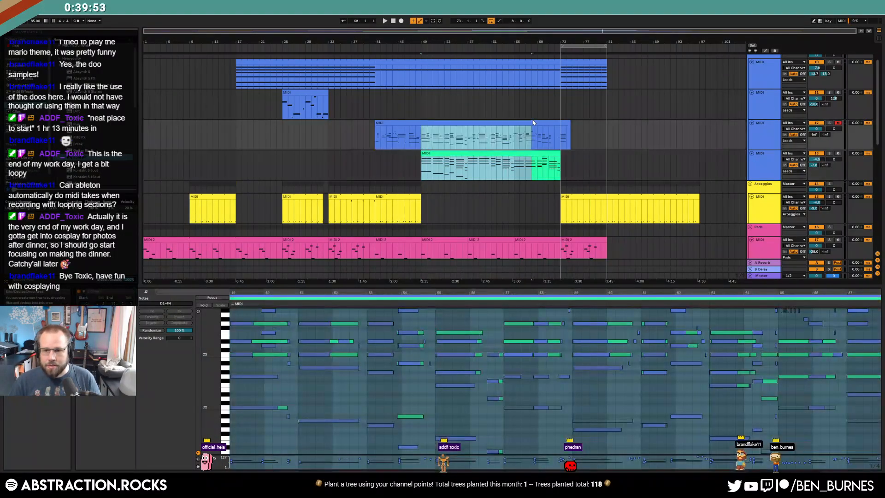
pyautogui.click(694, 304)
pyautogui.moveTo(718, 291); pyautogui.dragTo(766, 292)
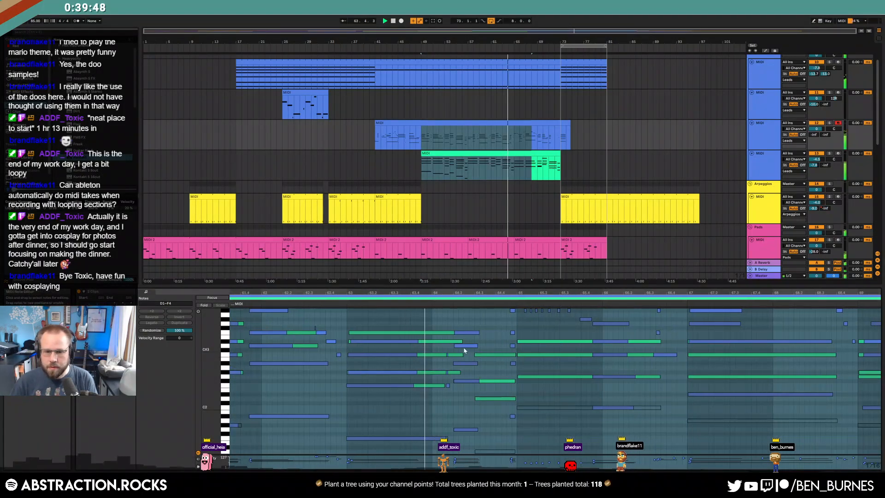
pyautogui.click(466, 345)
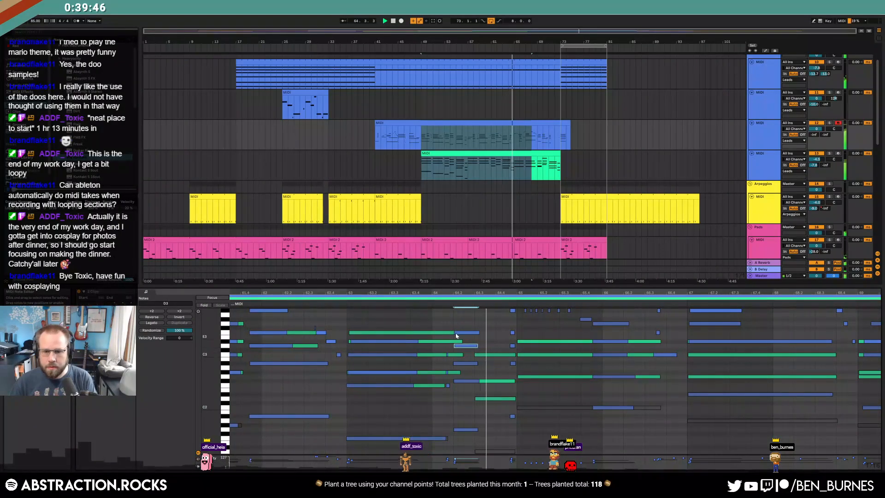
# - Shorten the green lead clip's chord notes at bar 63, with both lead clips displayed together in the note editor
pyautogui.click(518, 152)
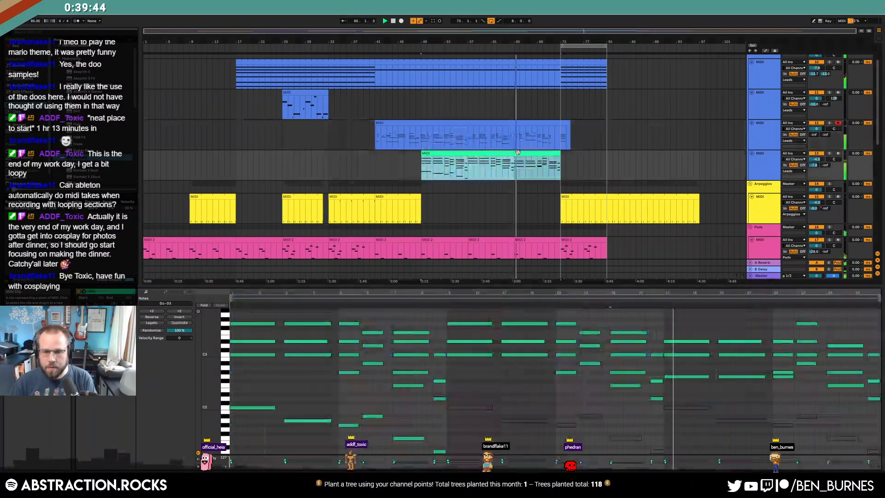
pyautogui.keyDown('shift'); pyautogui.click(523, 123); pyautogui.keyUp('shift')
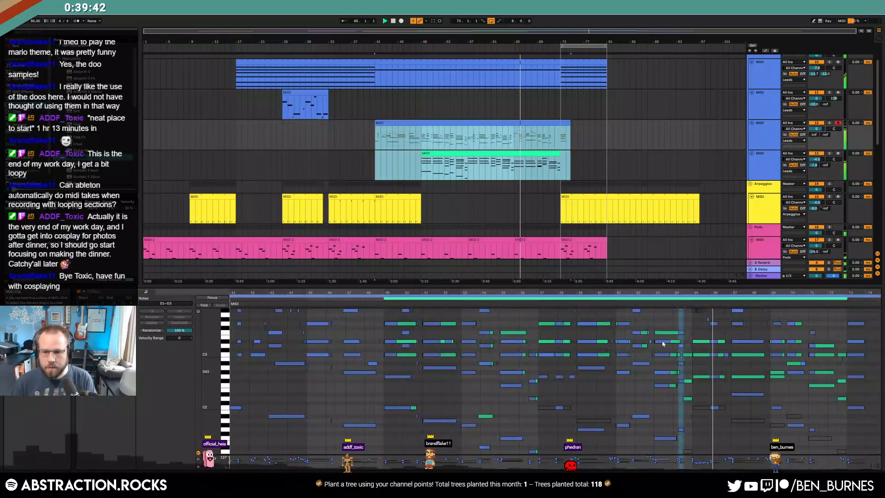
pyautogui.moveTo(674, 326); pyautogui.dragTo(672, 387)
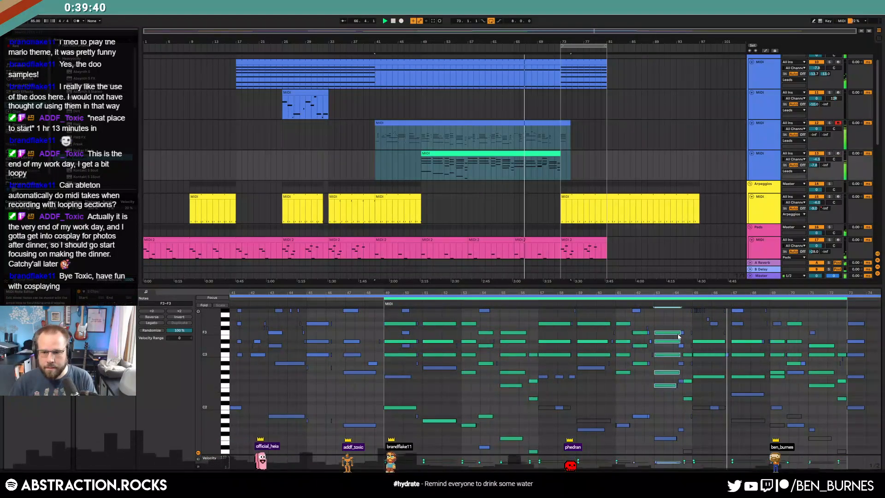
pyautogui.moveTo(681, 332); pyautogui.dragTo(674, 332)
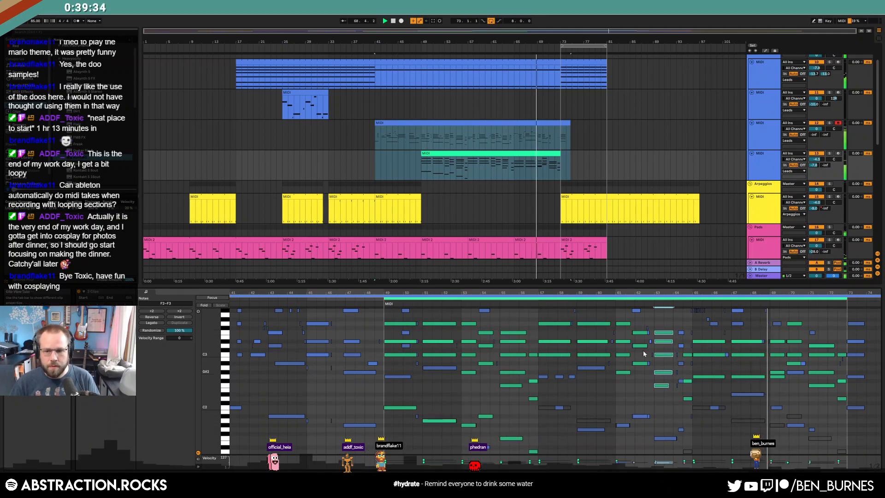
# - Show the fourth lead clip's MIDI controller envelope for 64: Sustain Pedal
pyautogui.click(523, 154)
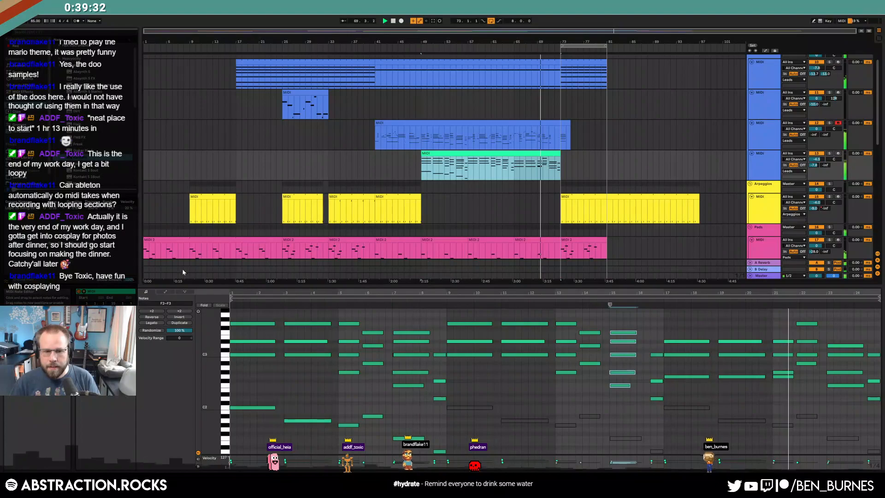
pyautogui.click(165, 292)
pyautogui.click(154, 304)
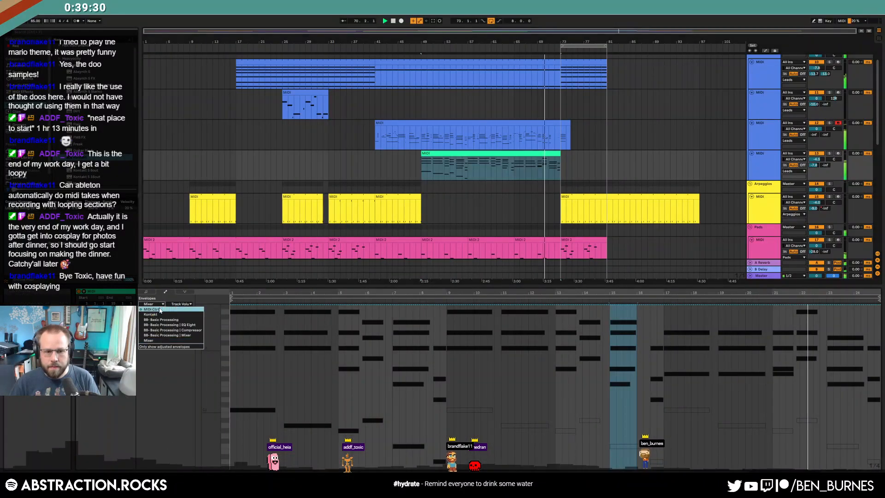
pyautogui.click(159, 309)
pyautogui.click(181, 304)
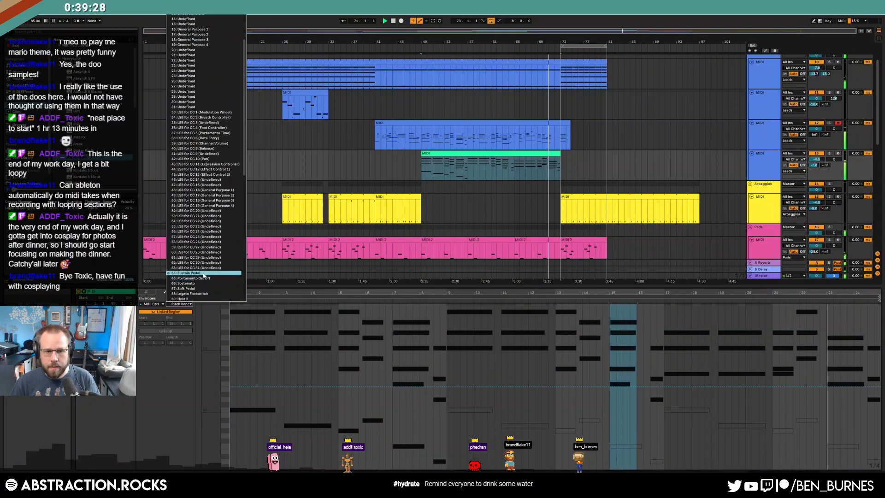
pyautogui.click(203, 273)
# - Draw the sustain pedal off in the gap just after the chord at bar 63
pyautogui.press('b')
pyautogui.moveTo(597, 467); pyautogui.dragTo(620, 467)
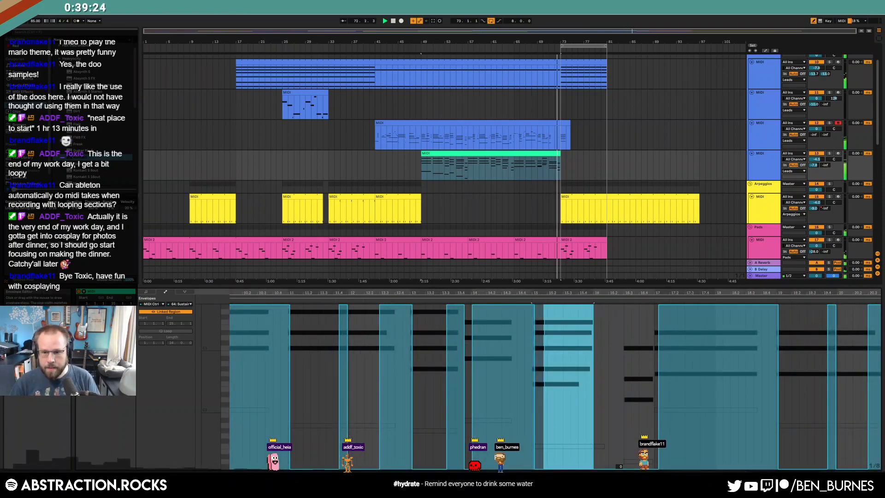
pyautogui.press('b')
pyautogui.press('a')
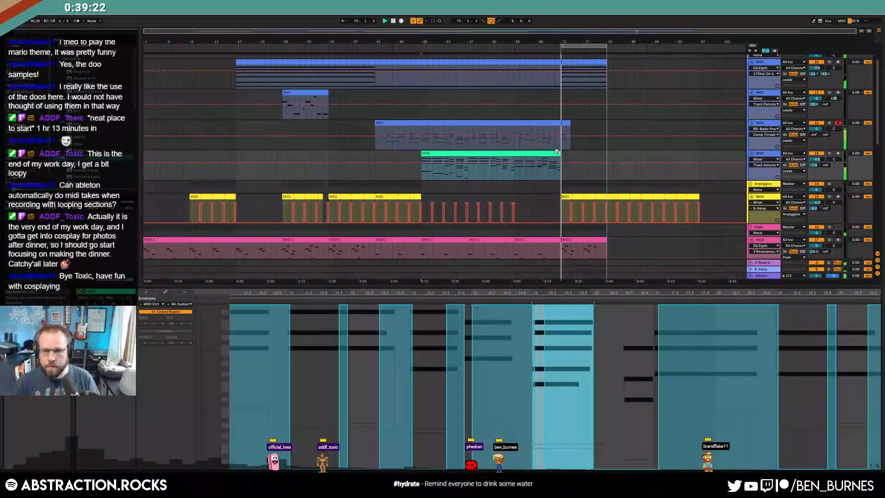
pyautogui.press('a')
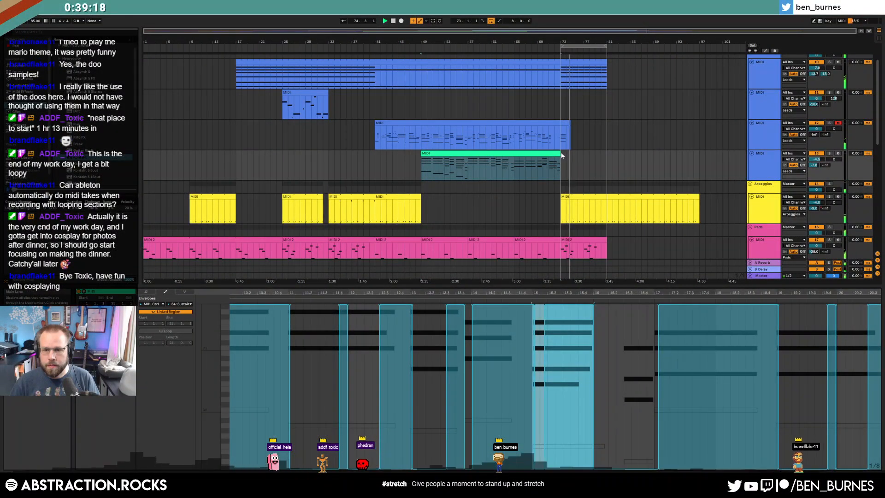
# - Extend the end of the fourth lead clip from bar 73 to about bar 75
pyautogui.click(561, 155)
pyautogui.moveTo(559, 154); pyautogui.dragTo(570, 153)
pyautogui.hotkey('ctrl', 'z')
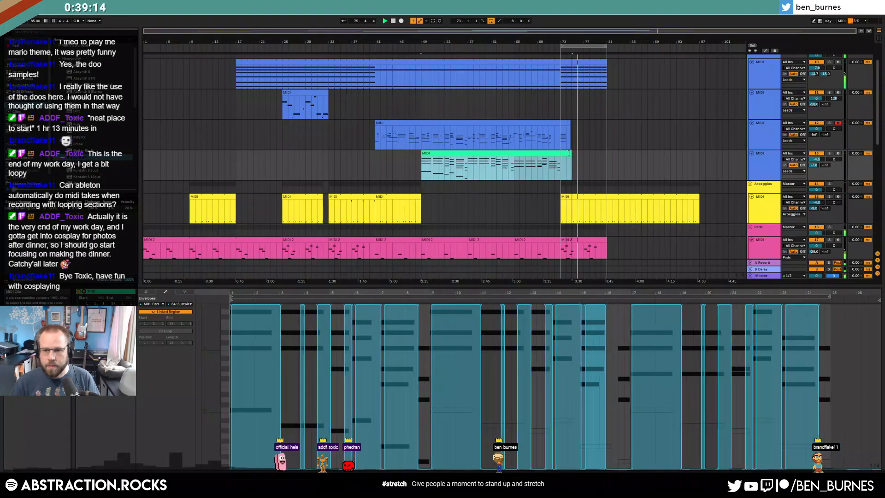
# - Add long C2 and C1 notes at bar 73 in the fourth lead clip and play the ending
pyautogui.click(145, 292)
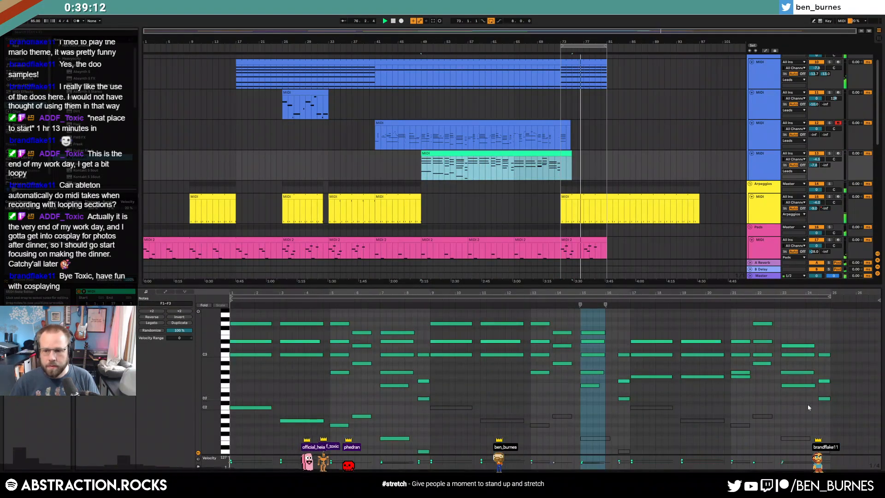
pyautogui.doubleClick(835, 408)
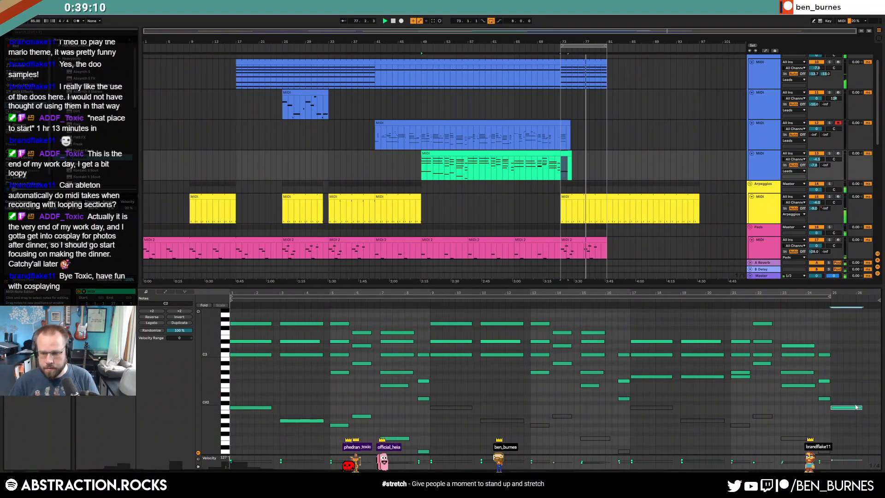
pyautogui.hotkey('shift', 'Right')
pyautogui.hotkey('shift', 'Down')
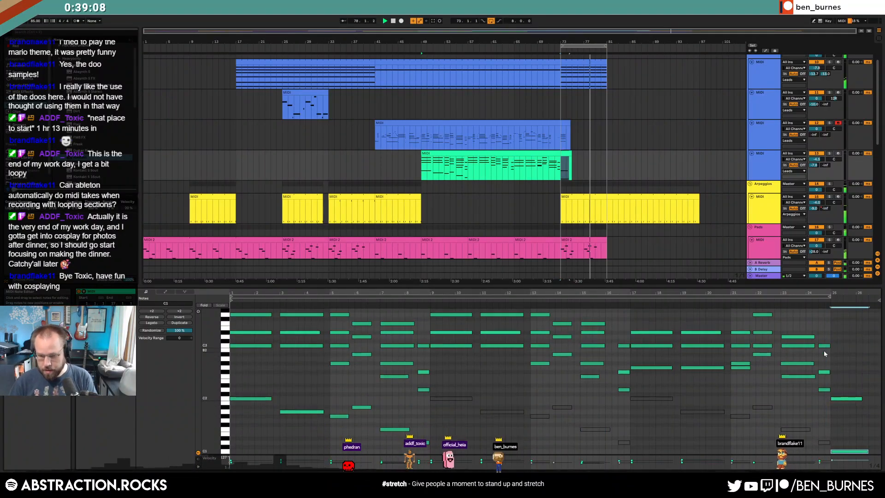
pyautogui.click(800, 299)
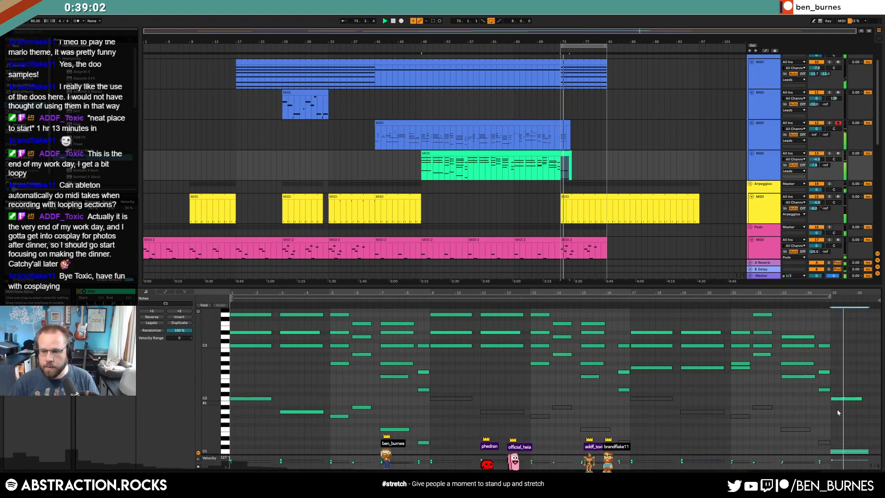
pyautogui.click(863, 399)
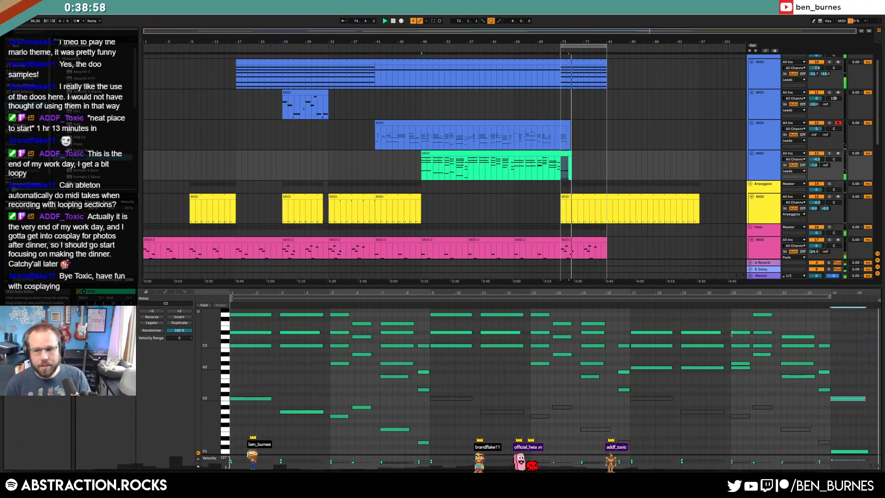
# - Trim the end of the last bass sample clip before bar 81 and remove the final percussion sample hit there
pyautogui.hotkey('shift', 'Tab')
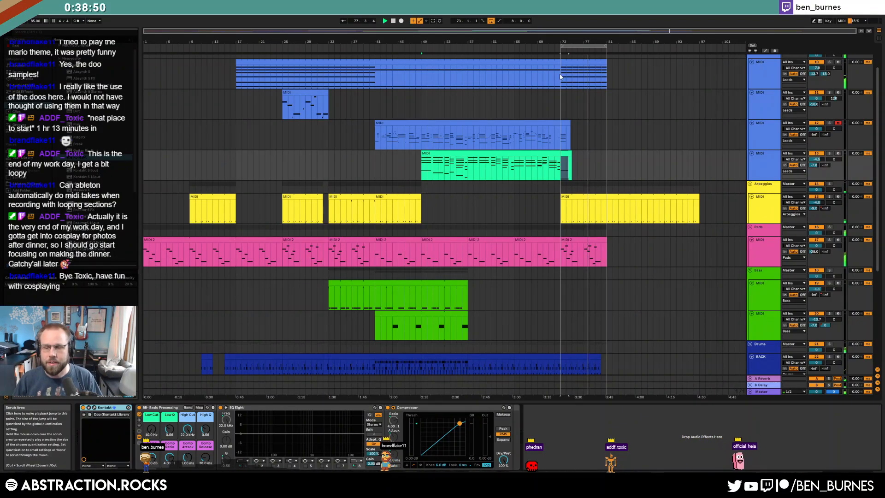
pyautogui.scroll(-10, 586, 280)
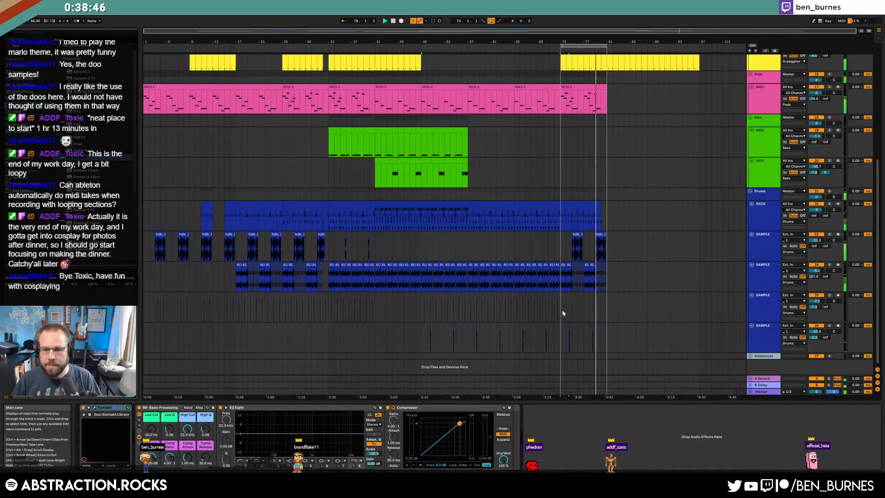
pyautogui.click(561, 310)
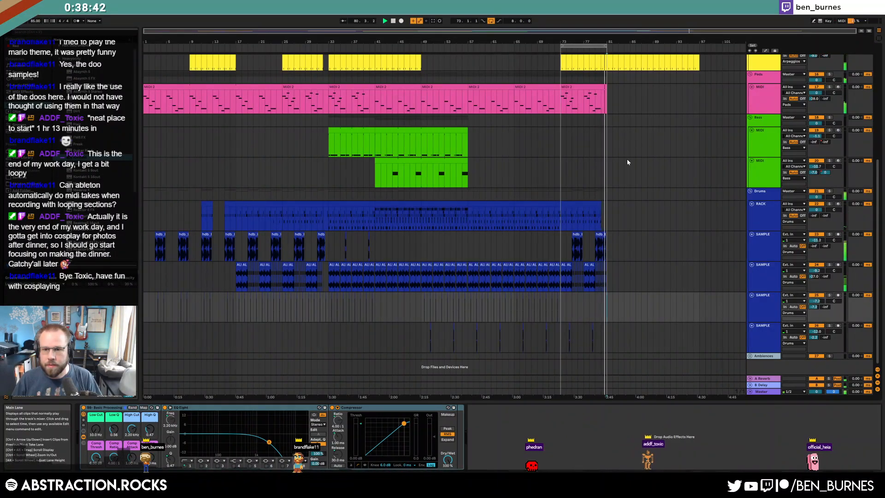
pyautogui.scroll(8, 603, 239)
pyautogui.click(559, 234)
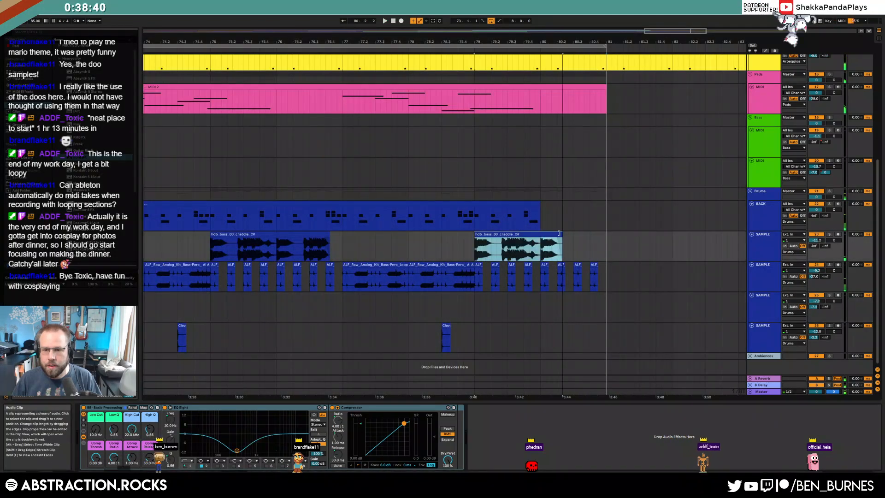
pyautogui.click(604, 270)
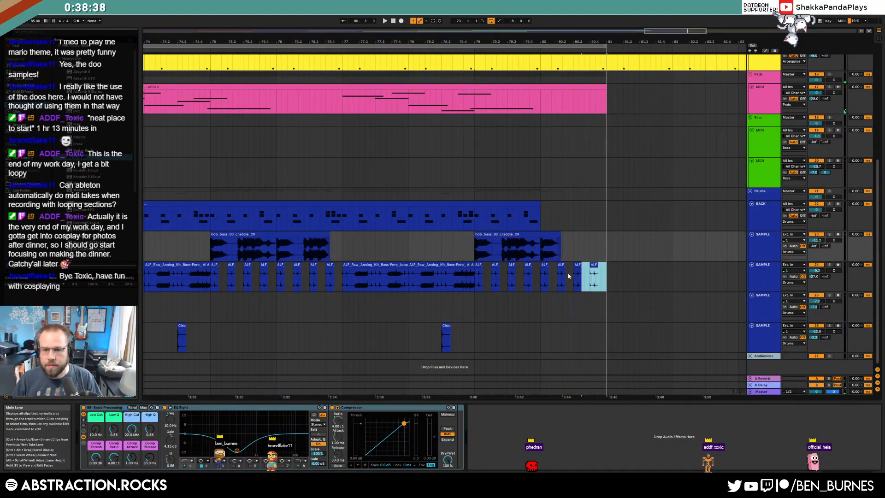
# - Duplicate the first lead's bar 73–81 section to bar 81, and recolour the fourth lead's clip to match its blue track
pyautogui.scroll(-8, 620, 239)
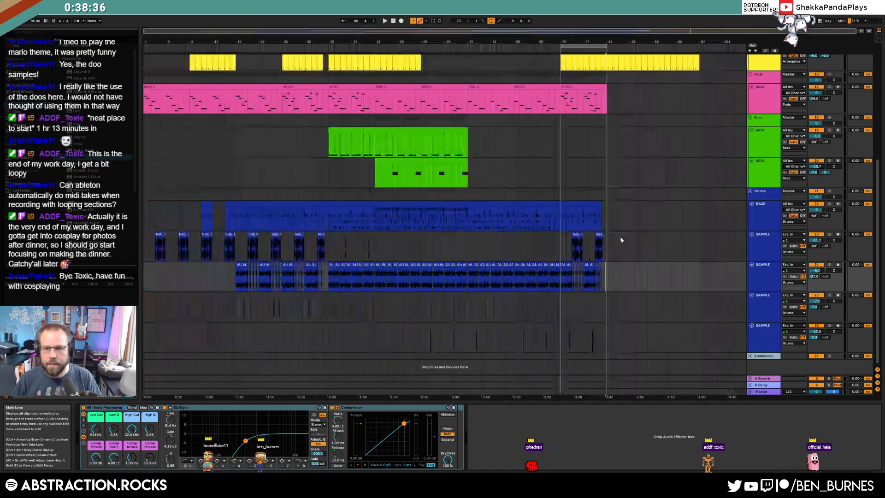
pyautogui.scroll(10, 638, 244)
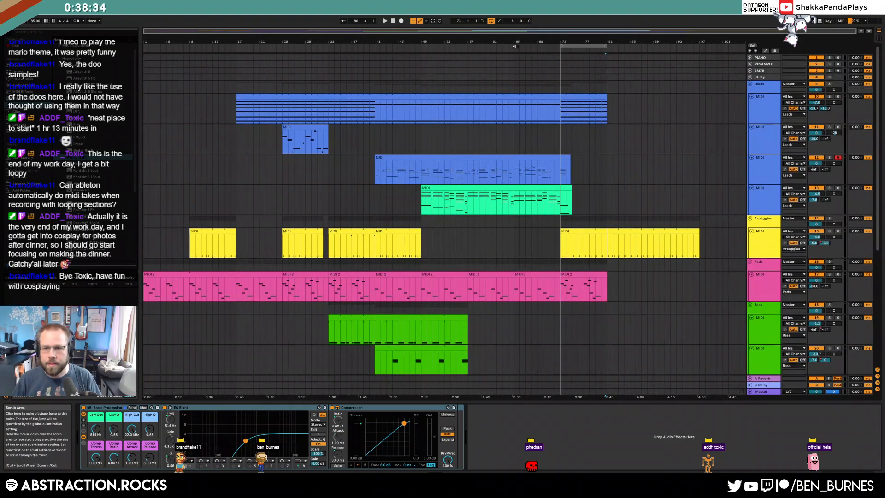
pyautogui.click(591, 103)
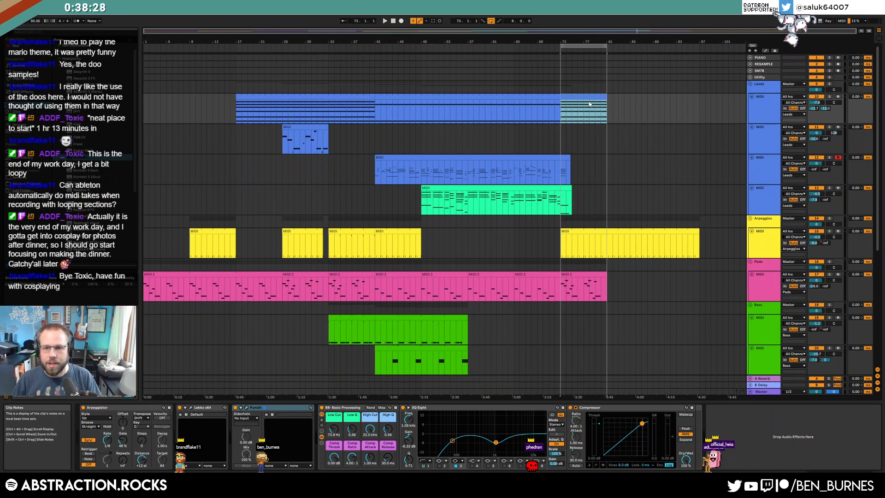
pyautogui.hotkey('ctrl', 'd')
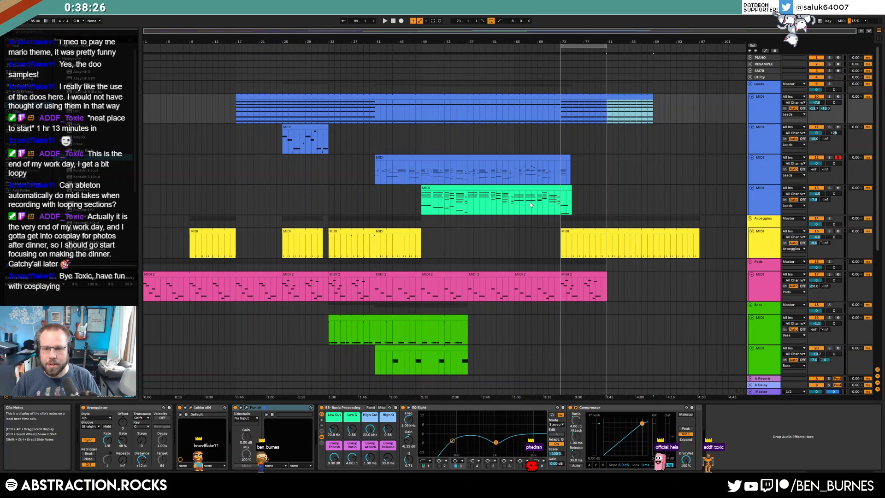
pyautogui.rightClick(764, 200)
pyautogui.click(789, 344)
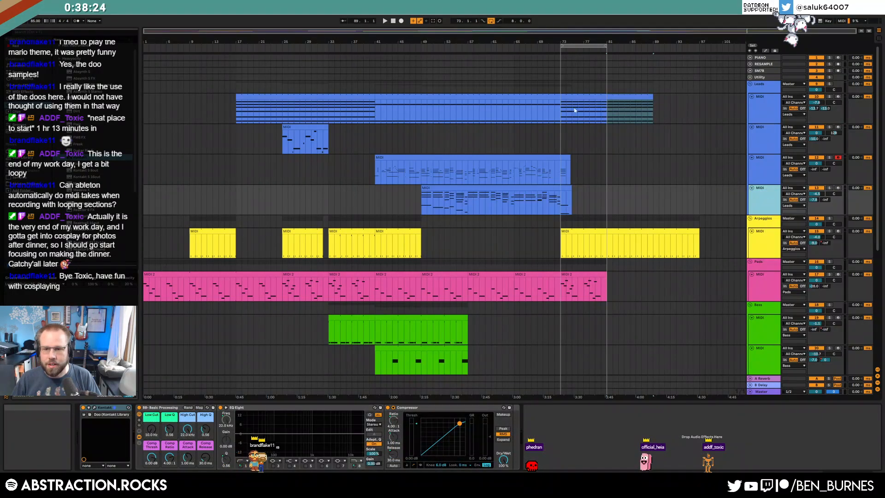
# - Lengthen the loop from bar 73 to bar 97 and continue the first lead up to bar 97
pyautogui.click(190, 111)
pyautogui.moveTo(209, 113); pyautogui.dragTo(561, 119)
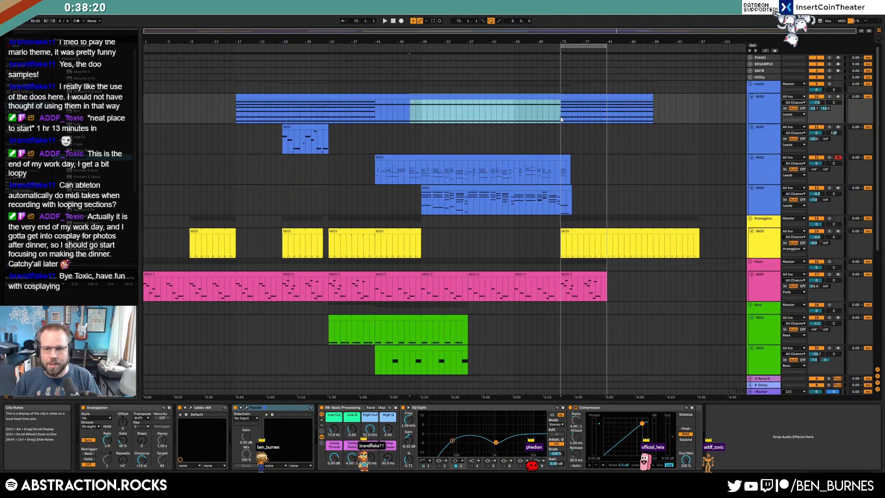
pyautogui.click(577, 119)
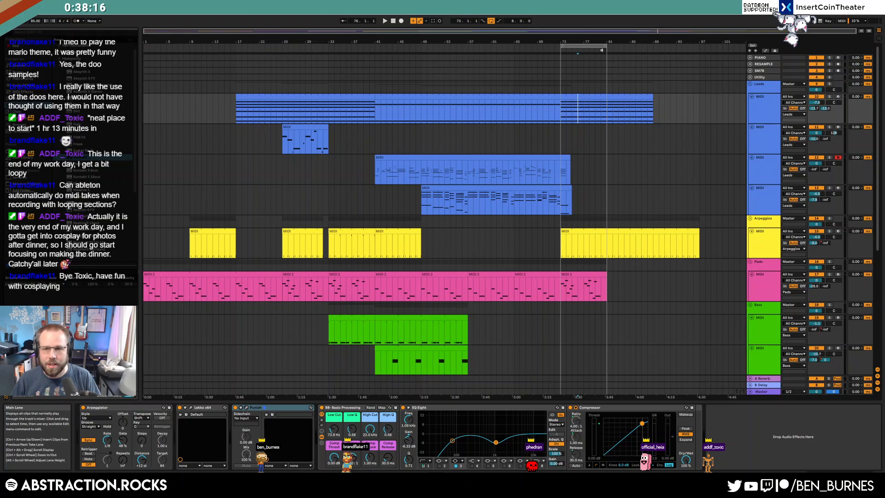
pyautogui.moveTo(606, 46); pyautogui.dragTo(699, 56)
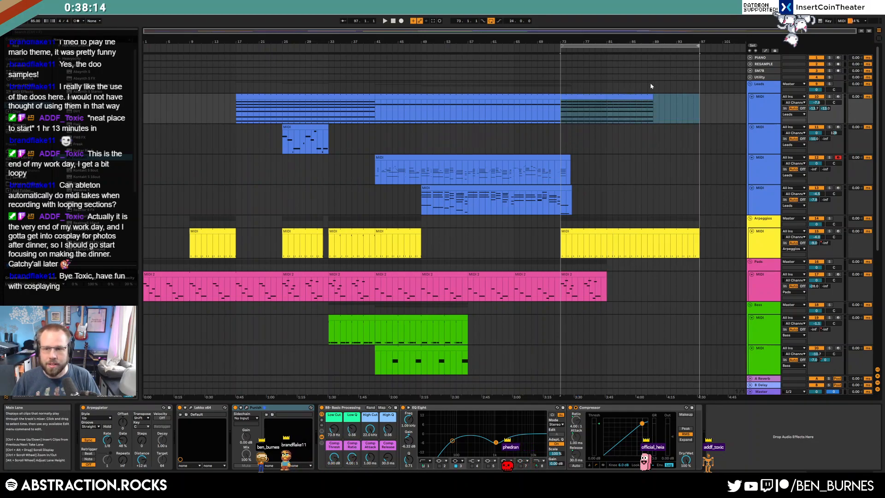
pyautogui.moveTo(561, 97); pyautogui.dragTo(698, 101)
# - Replace the arpeggio at bars 73–81 with a copy of the bar 33–41 clip, and extend the pads to bar 97
pyautogui.scroll(-2, 562, 235)
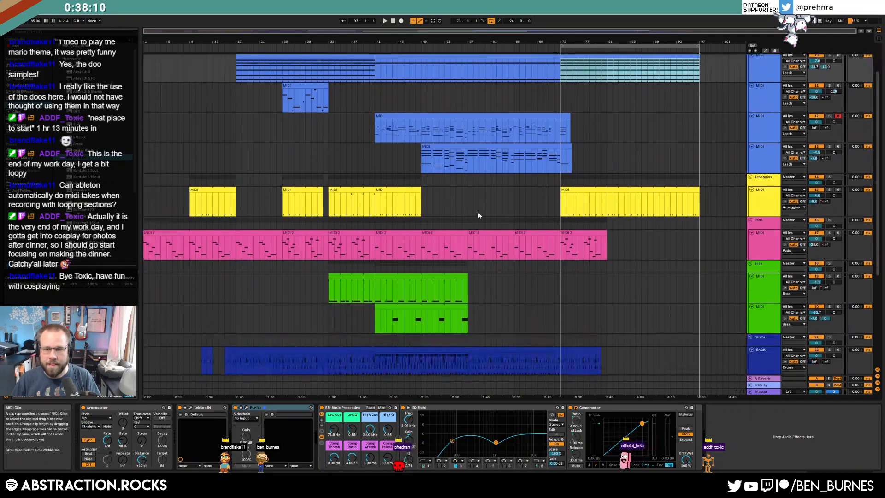
pyautogui.click(353, 189)
pyautogui.click(564, 200)
pyautogui.moveTo(564, 199); pyautogui.dragTo(603, 224)
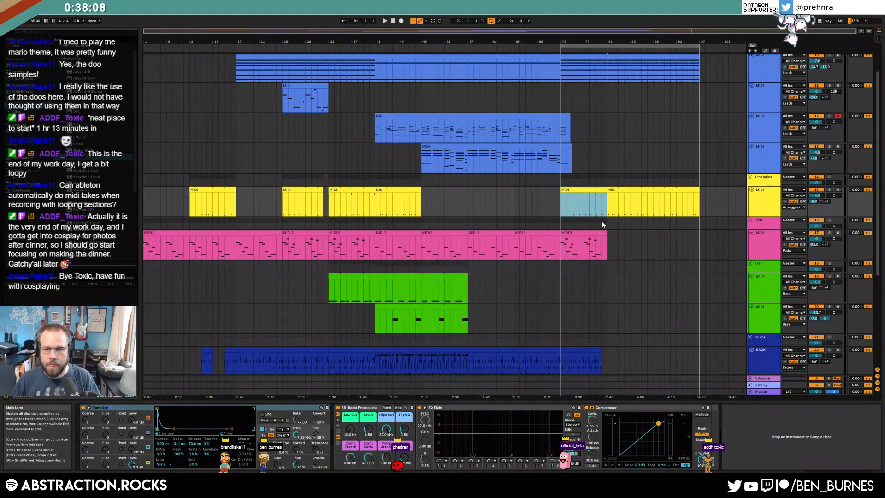
pyautogui.scroll(-3, 389, 237)
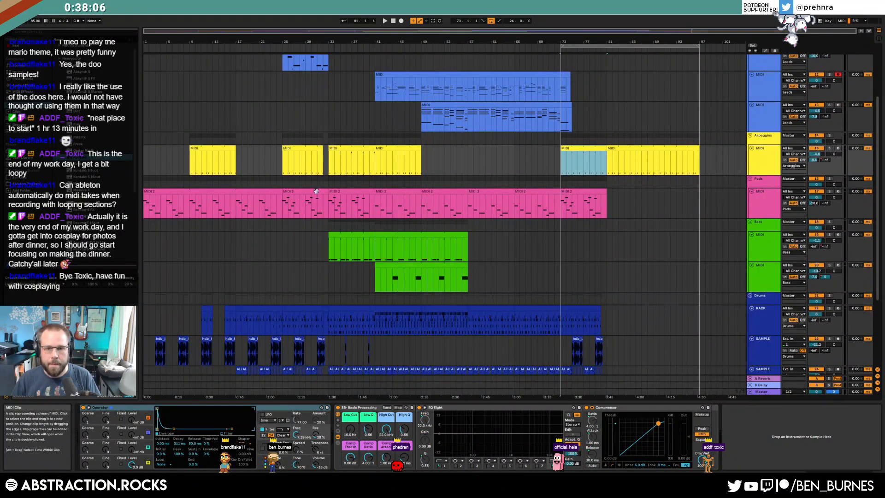
pyautogui.moveTo(562, 203); pyautogui.dragTo(701, 199)
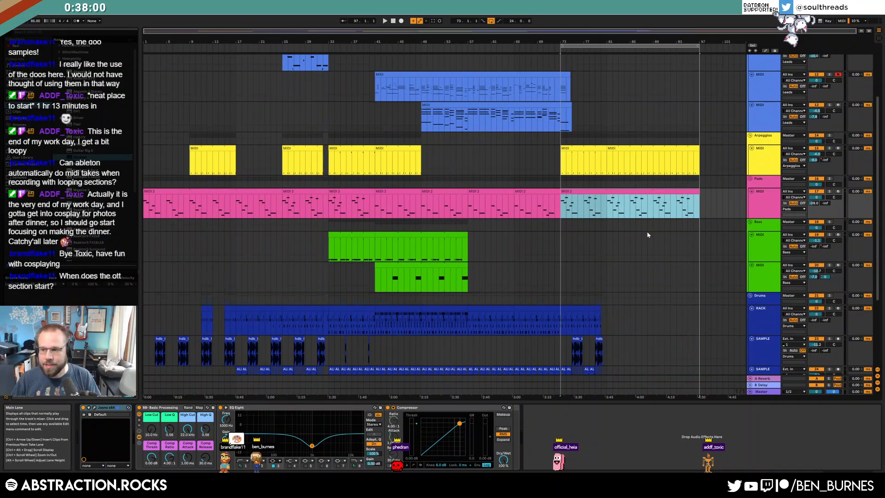
# - Duplicate the drum rack's bar 73–81 section to bar 81
pyautogui.scroll(-5, 647, 234)
pyautogui.click(606, 244)
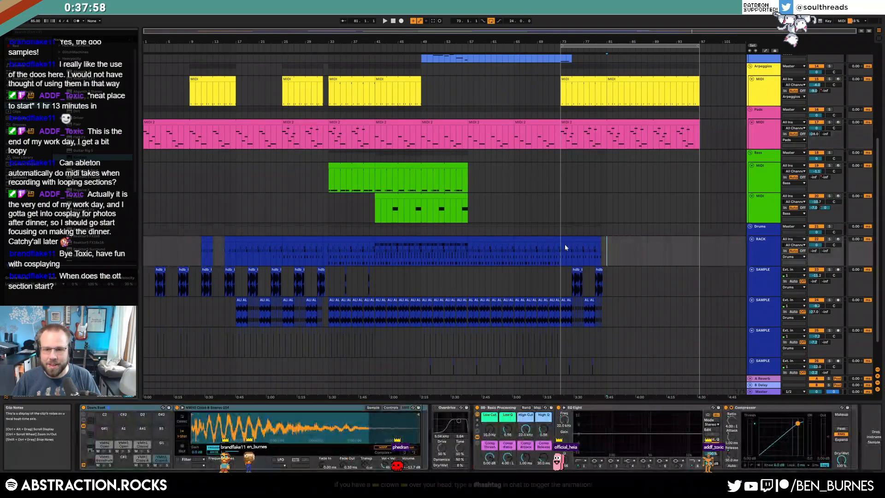
pyautogui.click(296, 238)
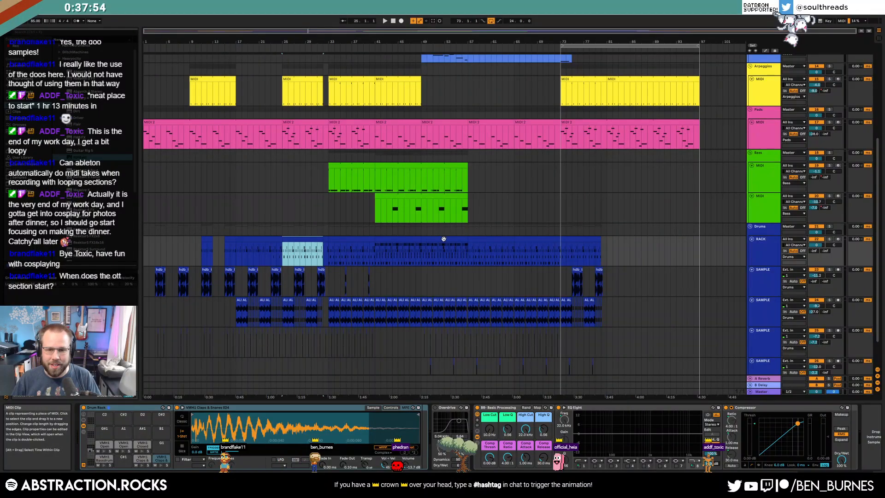
pyautogui.click(247, 233)
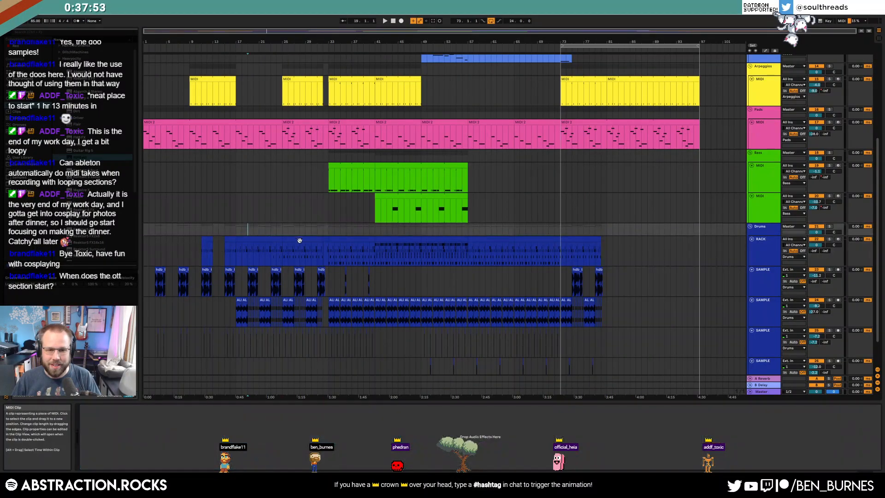
pyautogui.click(563, 246)
pyautogui.hotkey('ctrl', 'd')
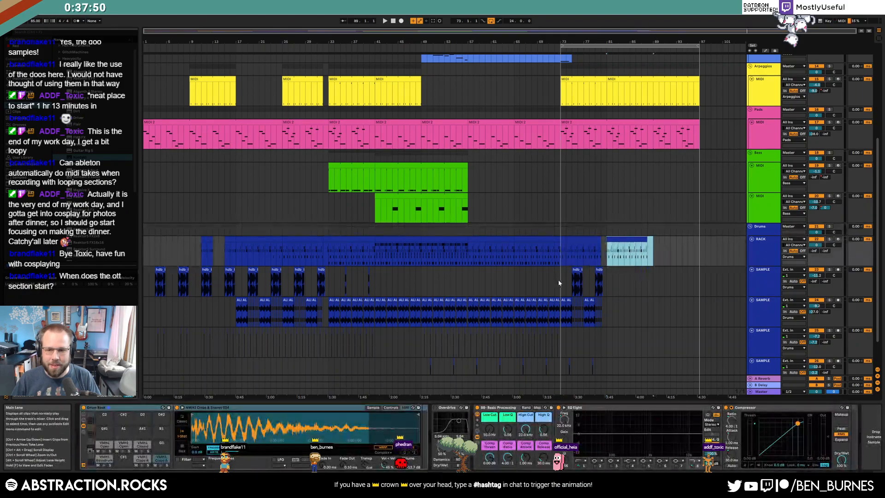
# - Duplicate the bar 73–81 clips on the first two drum sample tracks twice, filling both up to bar 97
pyautogui.hotkey('ctrl', 'd')
pyautogui.hotkey('ctrl', 'd')
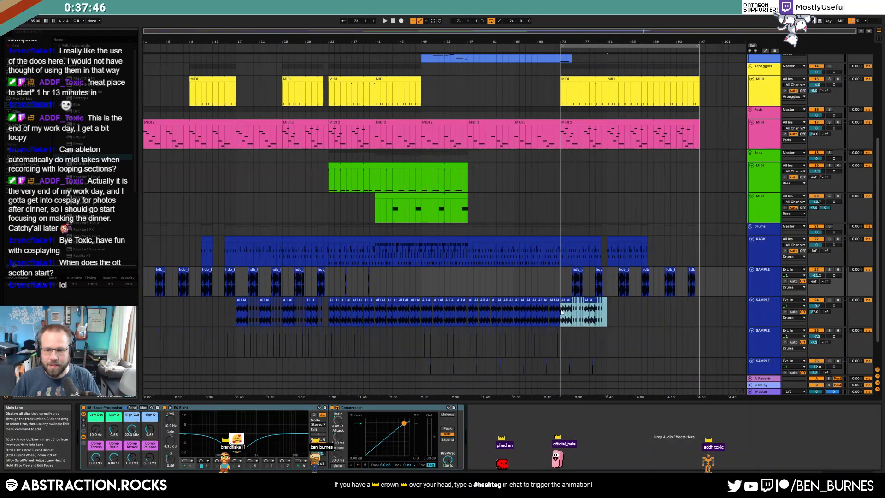
pyautogui.hotkey('ctrl', 'd')
pyautogui.hotkey('ctrl', 'd')
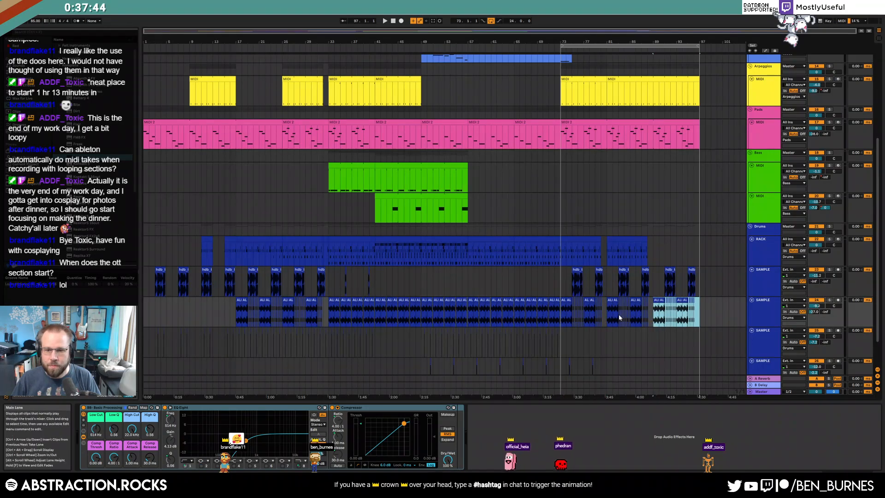
# - Undo the duplicated clips on the second drum sample track, keeping the first sample track's clips duplicated up to bar 97
pyautogui.hotkey('ctrl', 'z')
pyautogui.hotkey('ctrl', 'z')
pyautogui.hotkey('ctrl', 'z')
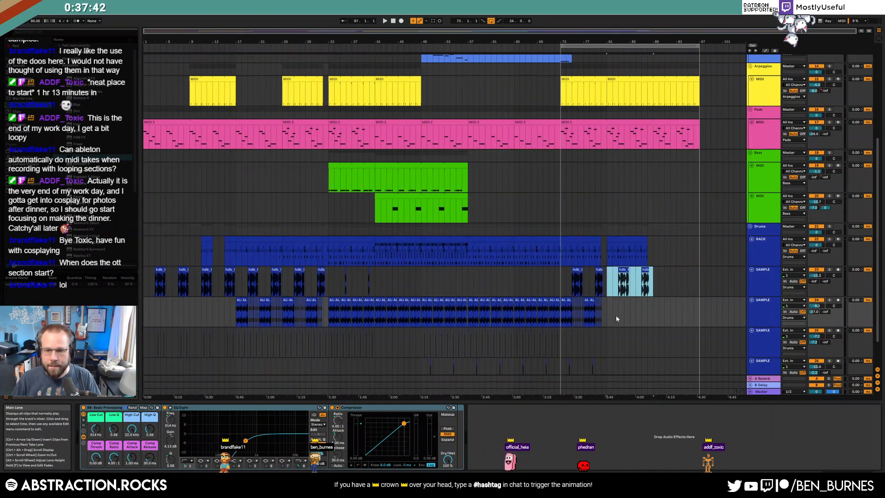
pyautogui.hotkey('ctrl', 'd')
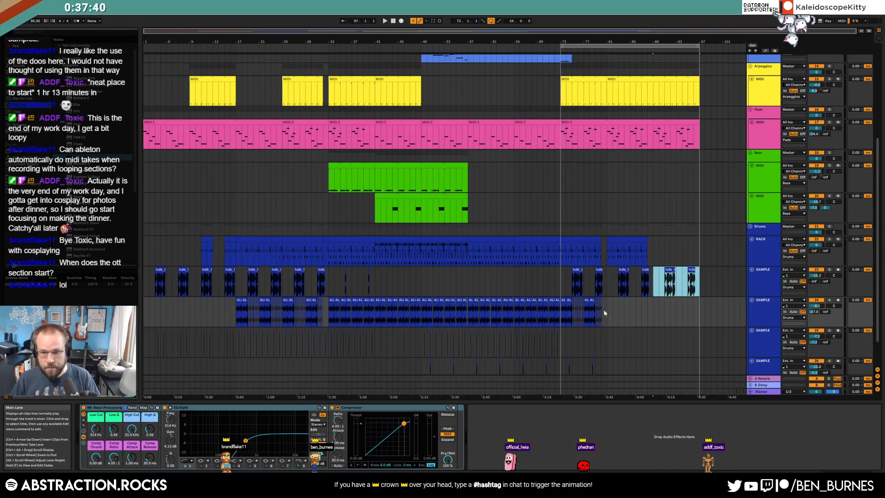
# - During playback from bar 73, duplicate the bar 73–81 section of the last drum sample track twice, up to bar 97
pyautogui.click(561, 308)
pyautogui.press('space')
pyautogui.scroll(-3, 603, 277)
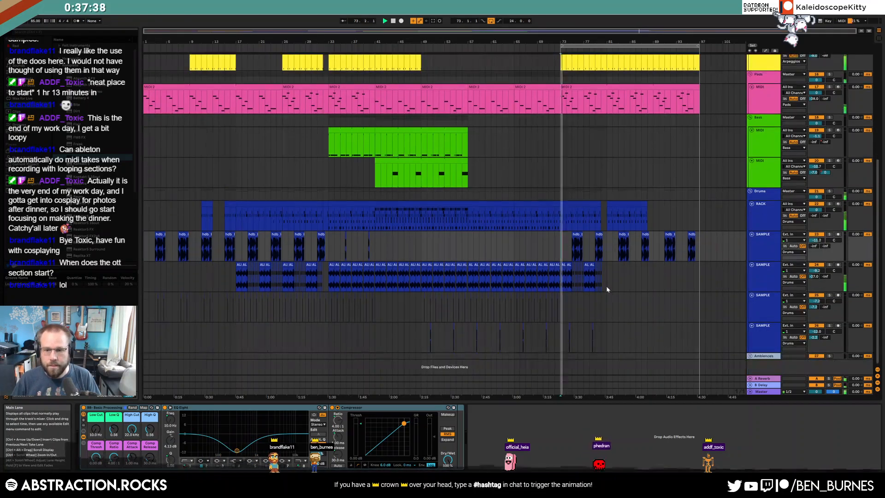
pyautogui.moveTo(600, 327); pyautogui.dragTo(562, 335)
pyautogui.hotkey('ctrl', 'd')
pyautogui.hotkey('ctrl', 'd')
pyautogui.scroll(2, 679, 331)
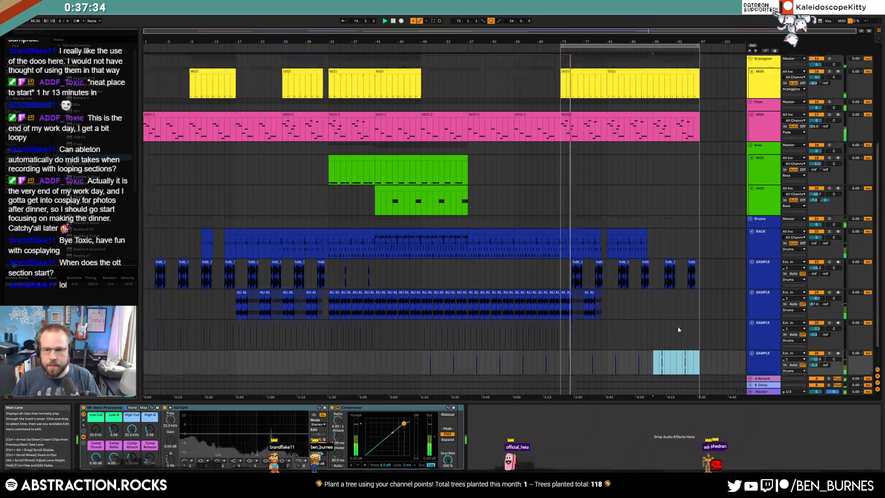
# - Arm the second lead track and record a new MIDI part on it from about bar 76 to bar 97
pyautogui.scroll(3, 686, 268)
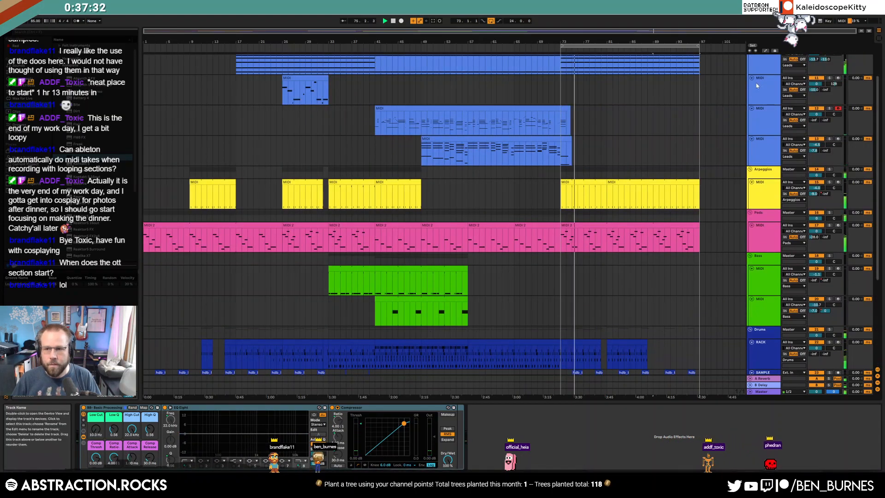
pyautogui.click(833, 80)
pyautogui.click(836, 78)
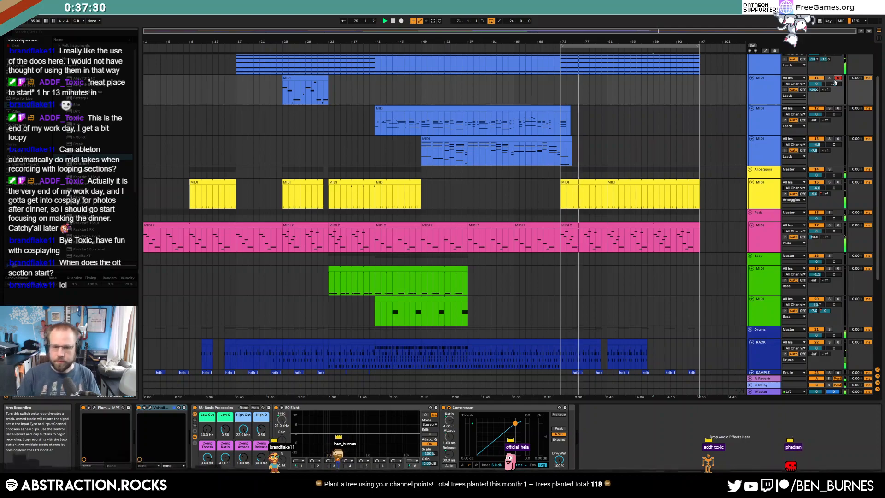
pyautogui.press('F9')
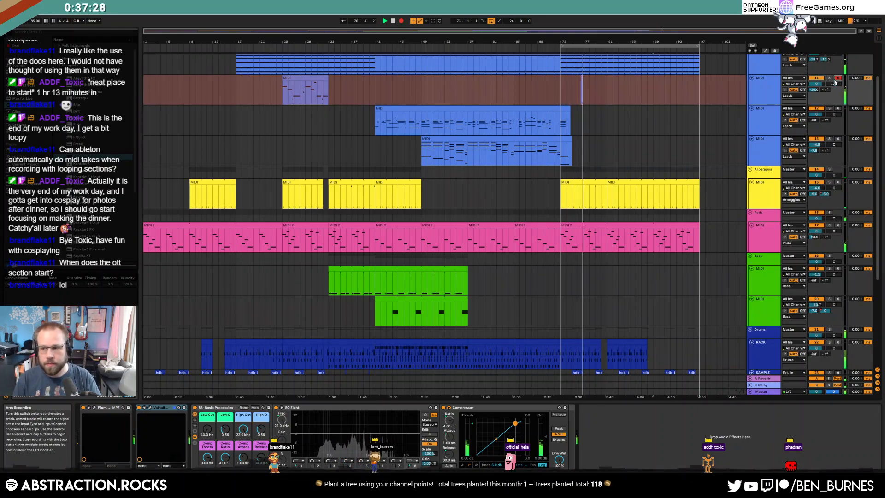
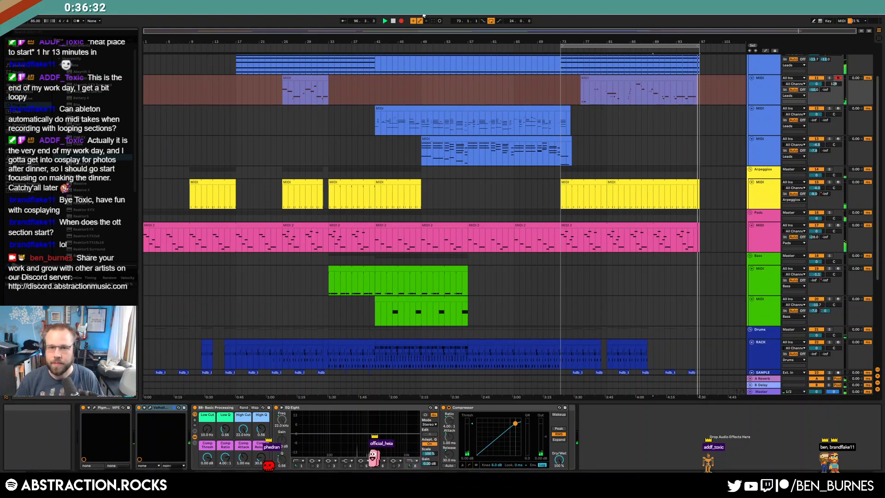
pyautogui.click(402, 21)
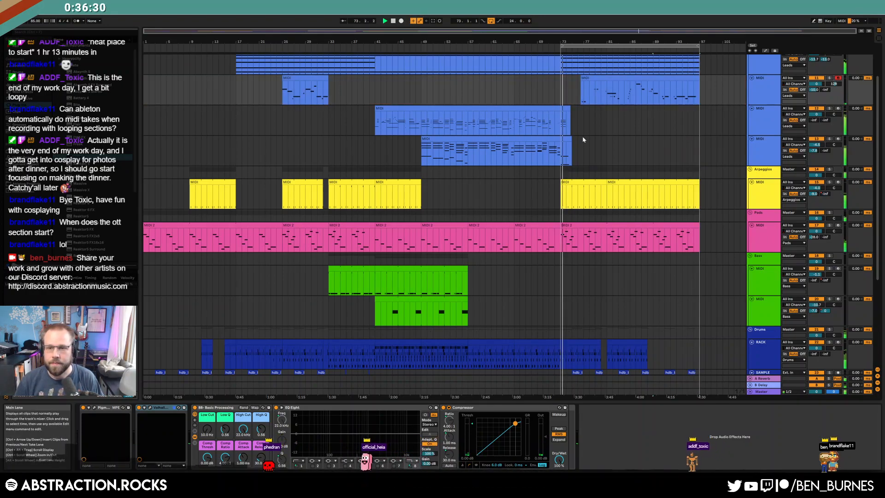
# - Arm the third lead track, record a MIDI part on it from about bar 76 to bar 97, and stop playback
pyautogui.click(561, 117)
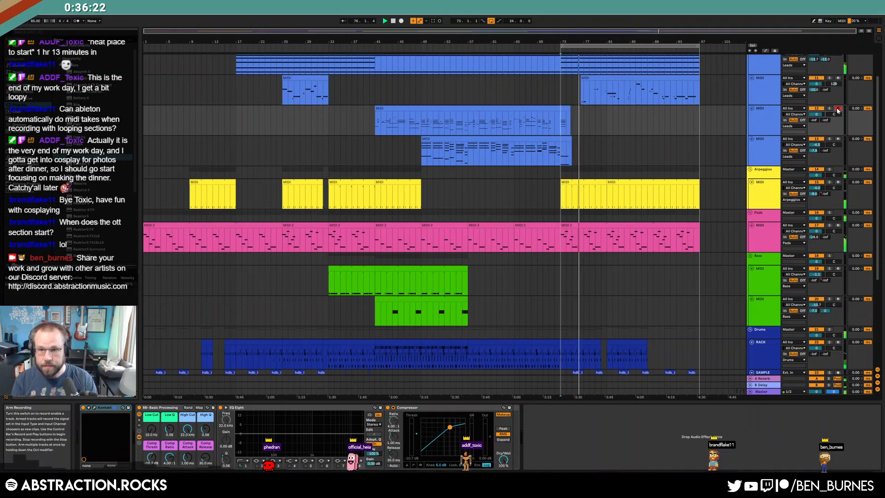
pyautogui.press('F9')
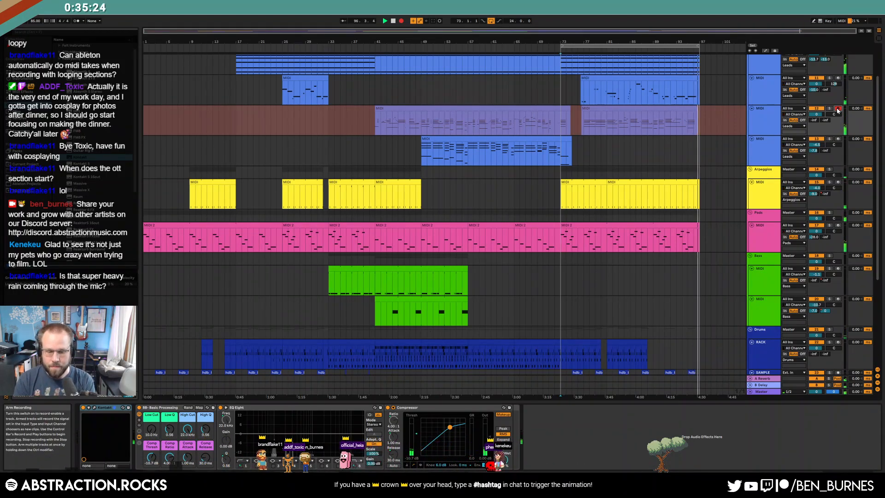
pyautogui.press('space')
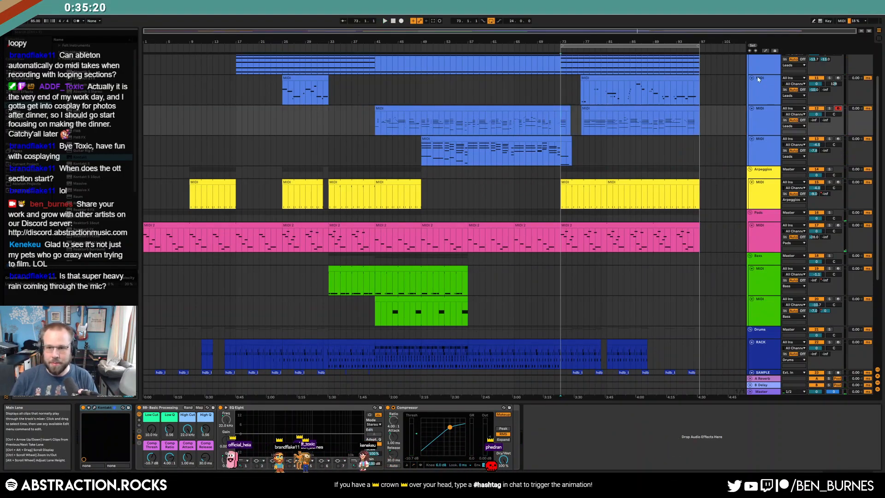
# - Arm the SM7B microphone track and record about five bars of audio on it from bar 97
pyautogui.scroll(1, 731, 135)
pyautogui.scroll(5, 731, 135)
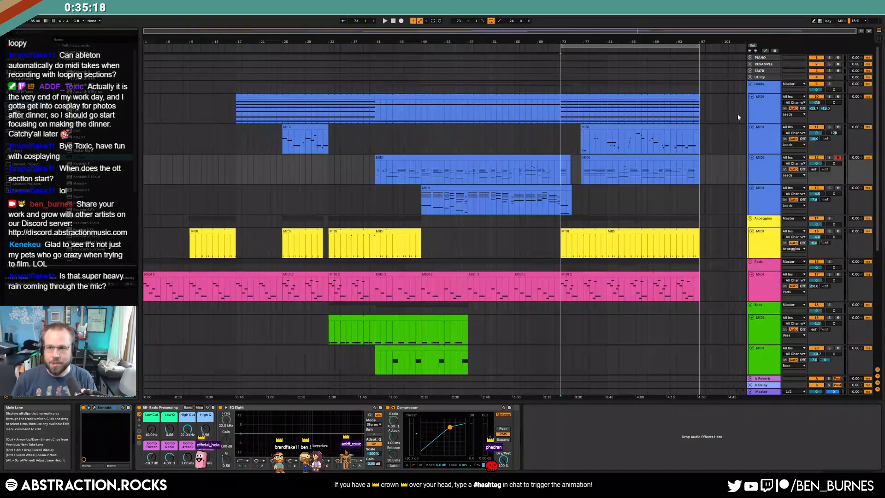
pyautogui.click(756, 82)
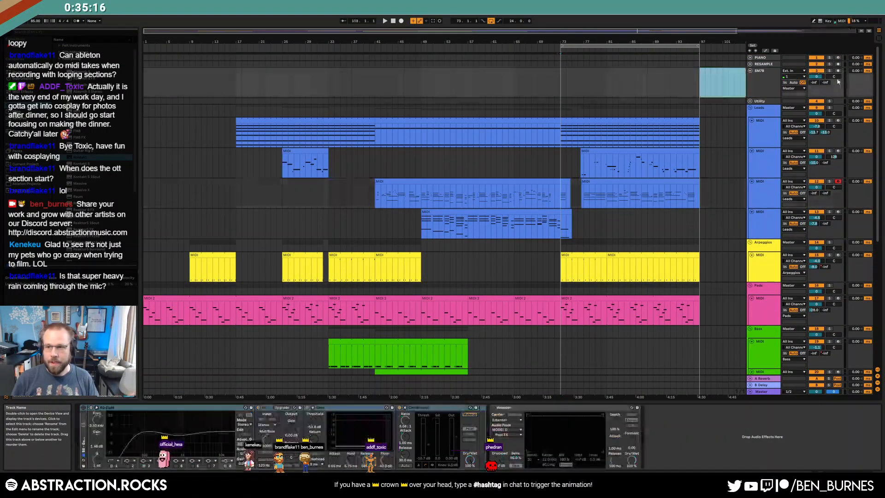
pyautogui.click(838, 71)
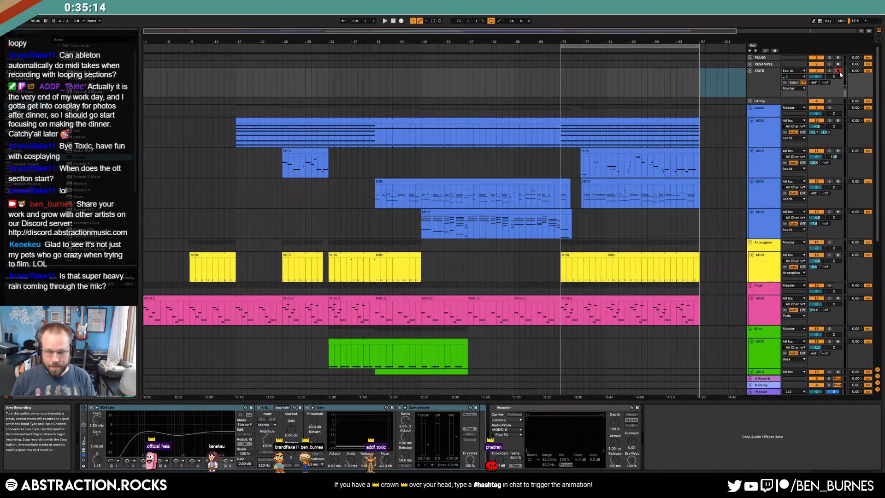
pyautogui.press('F9')
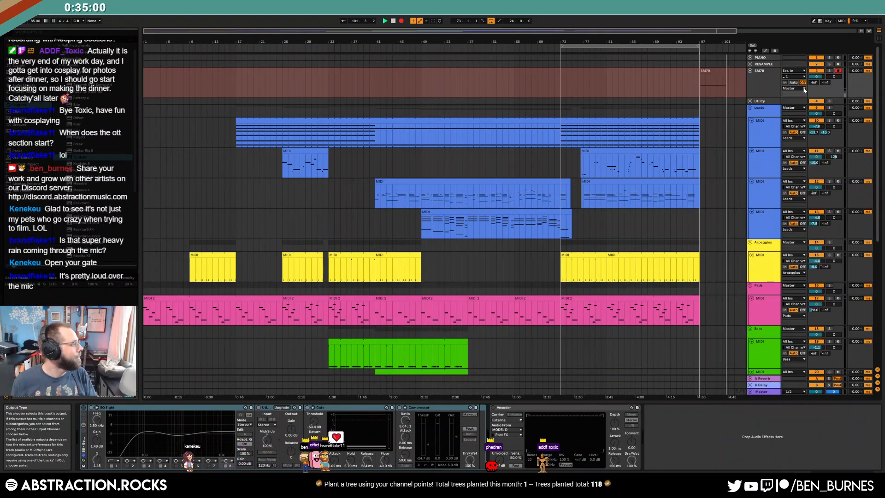
pyautogui.press('space')
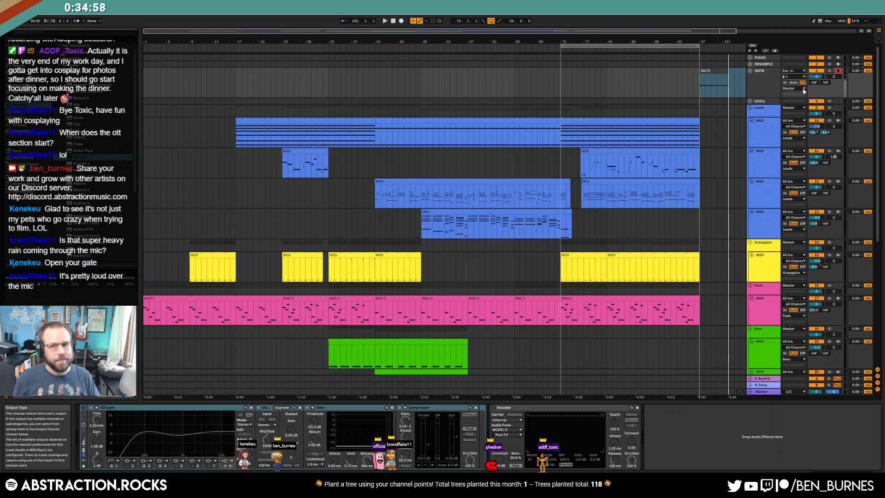
# - Turn on the SM7B track's EQ Eight, Utility, Gate and Compressor, and play back the new microphone recording
pyautogui.click(716, 70)
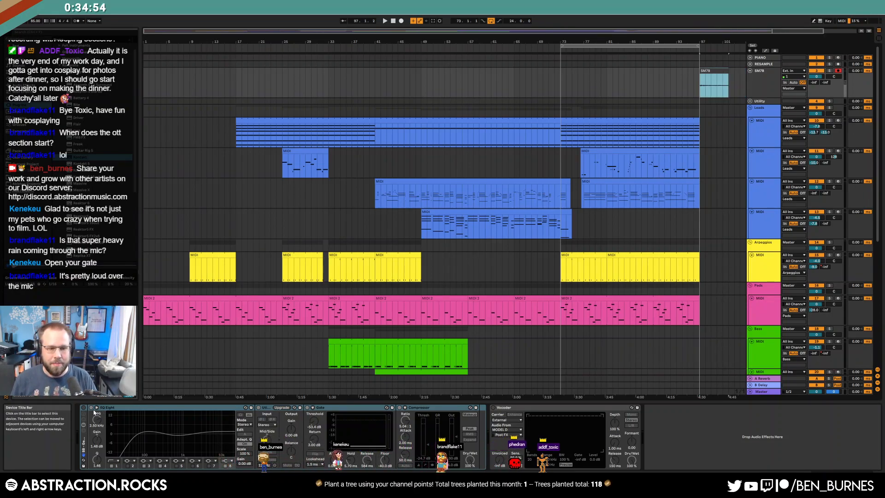
pyautogui.click(337, 411)
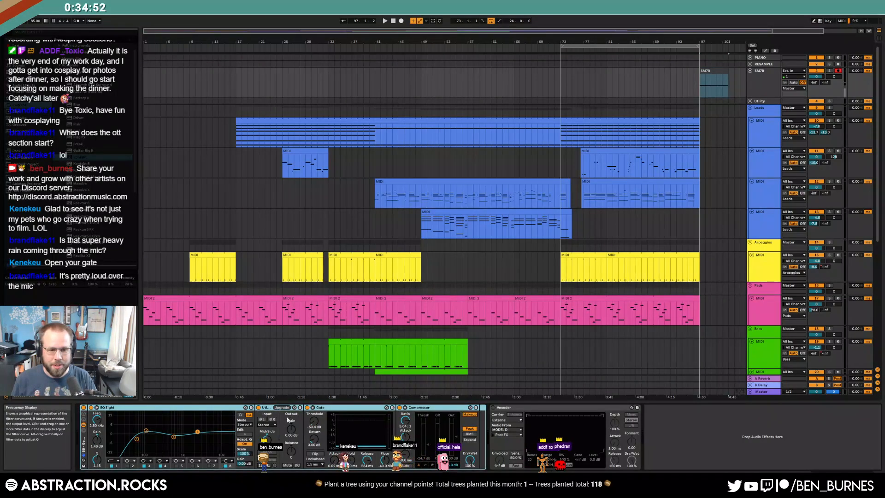
pyautogui.press('space')
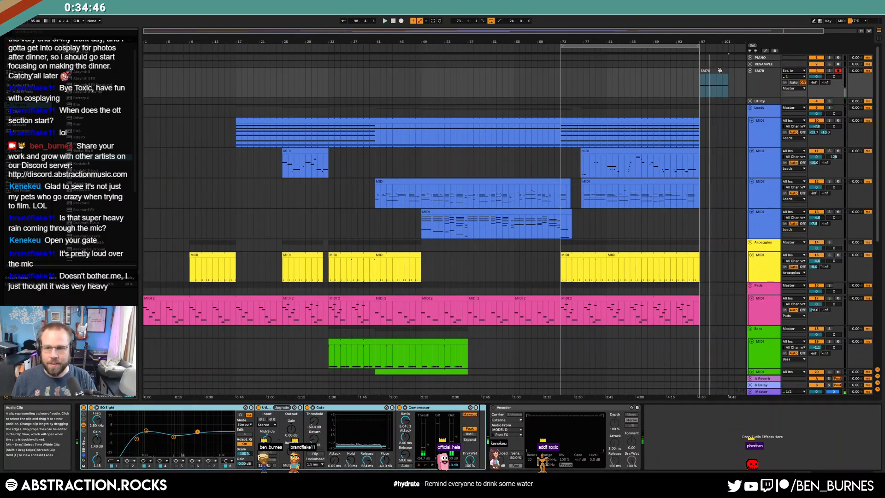
# - Unfold the Ambiences group and its sample track, and move the SM7B recording there, starting at bar 73
pyautogui.scroll(-1, 657, 121)
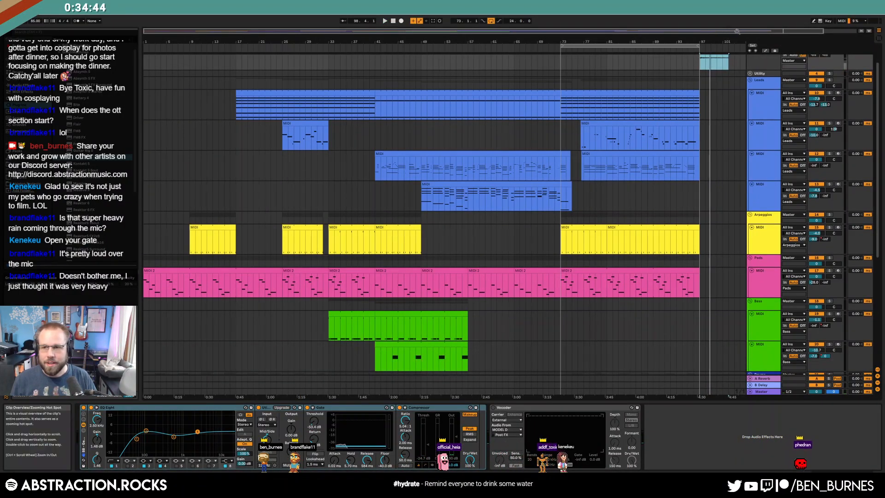
pyautogui.moveTo(737, 31); pyautogui.dragTo(743, 24)
pyautogui.scroll(1, 699, 92)
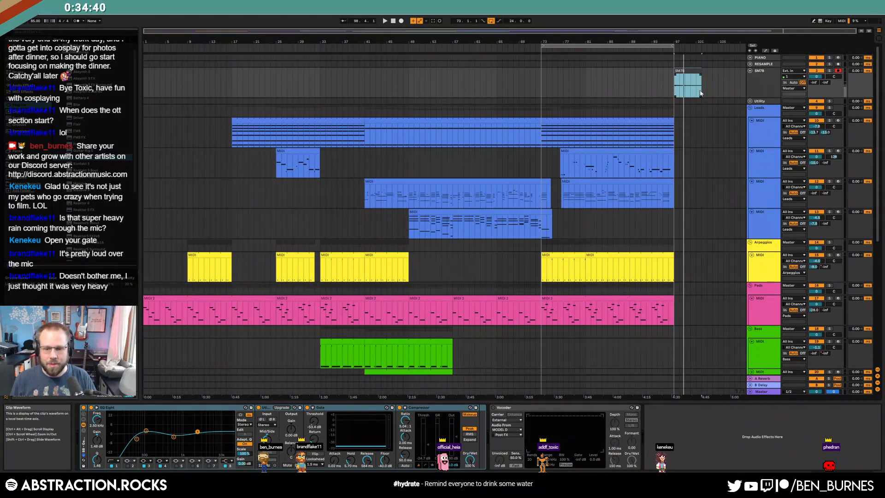
pyautogui.scroll(-2, 743, 247)
pyautogui.scroll(-6, 743, 247)
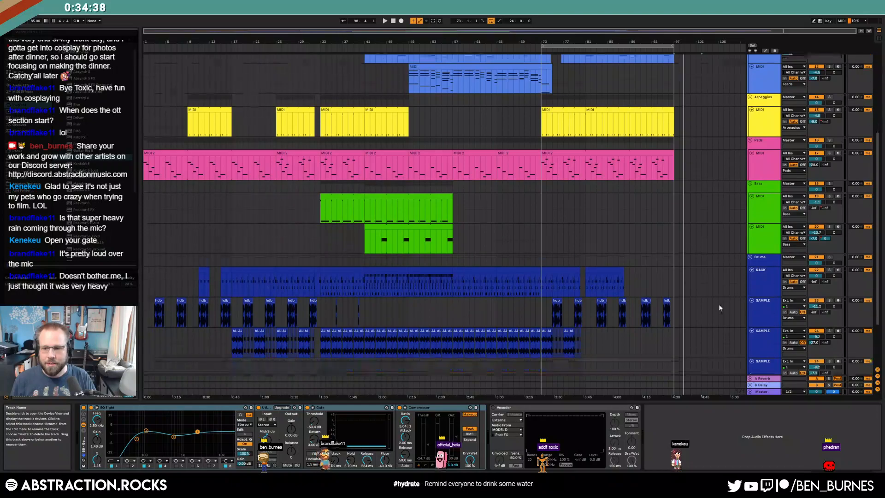
pyautogui.click(749, 356)
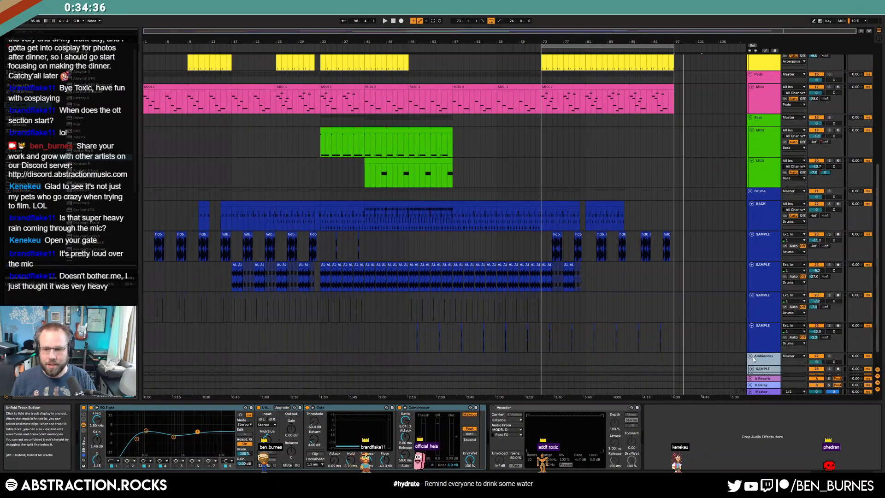
pyautogui.scroll(-1, 750, 356)
pyautogui.click(751, 349)
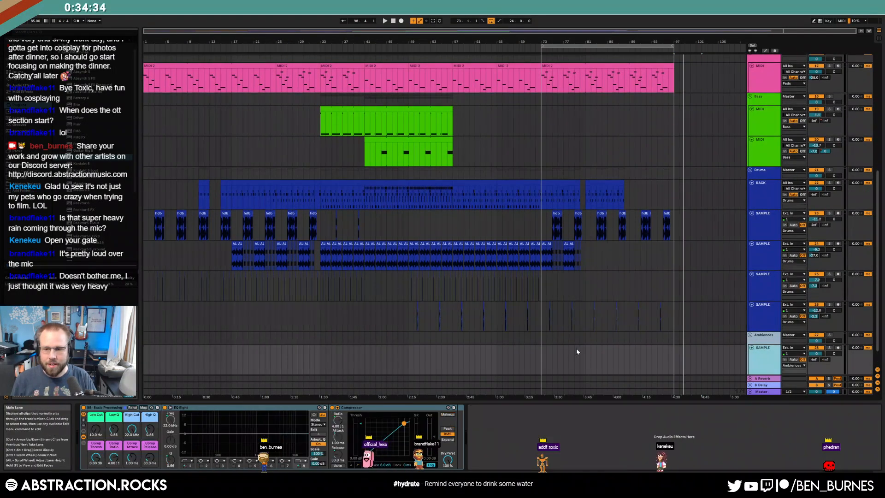
pyautogui.scroll(8, 619, 267)
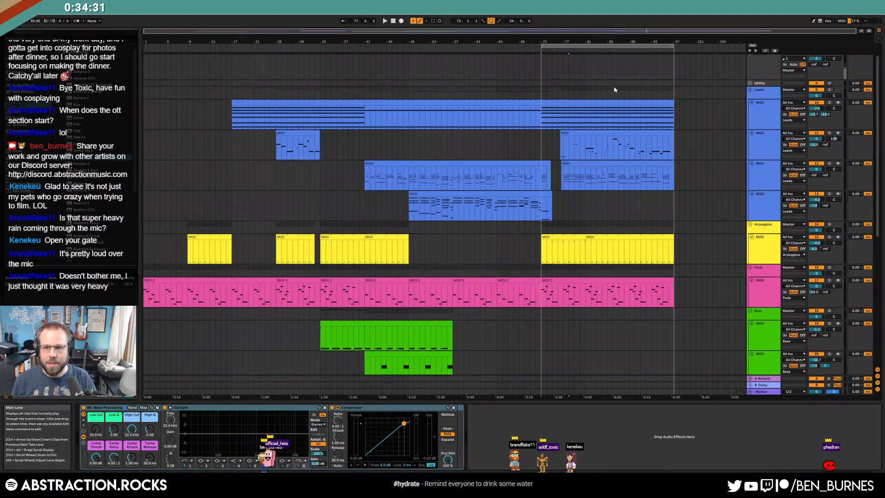
# - Copy the Compressor from the SM7B track to the end of the Ambiences sample track's effect chain
pyautogui.click(753, 65)
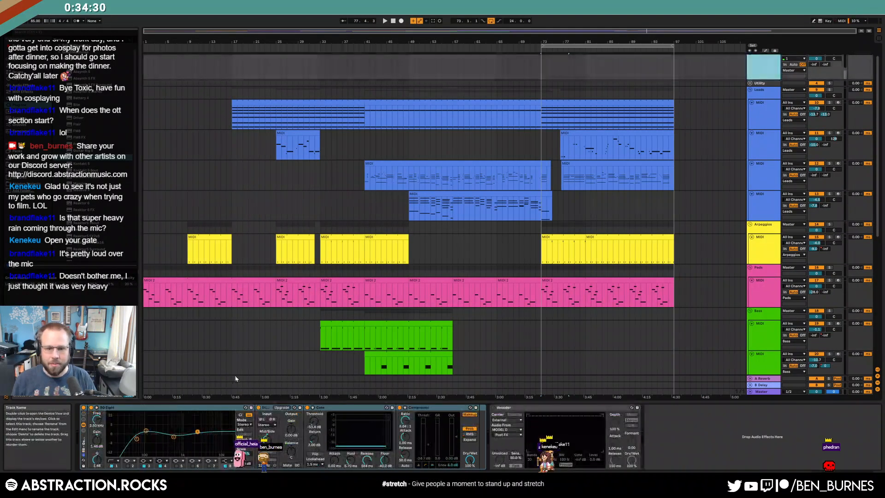
pyautogui.click(207, 408)
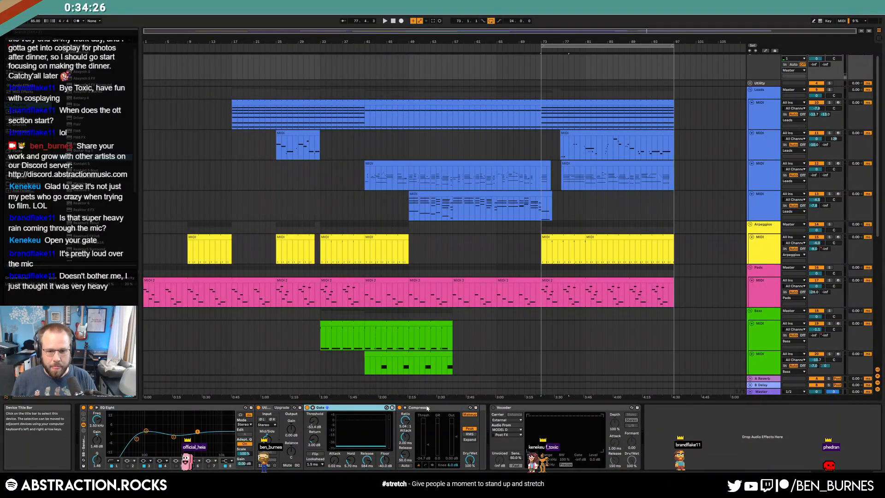
pyautogui.press('Right')
pyautogui.scroll(-10, 713, 342)
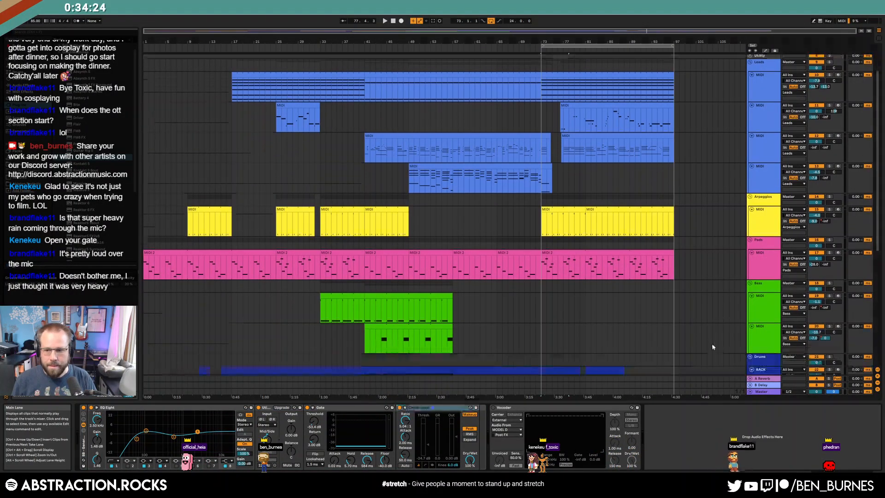
pyautogui.scroll(-1, 605, 341)
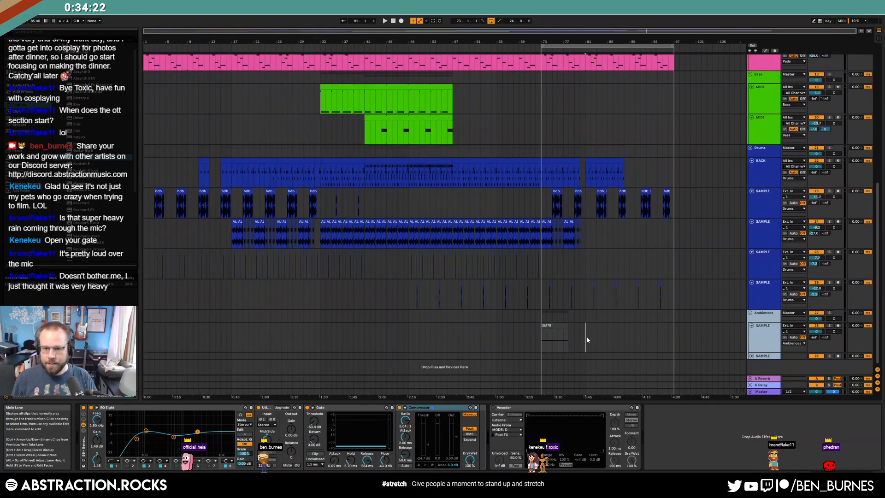
pyautogui.click(587, 336)
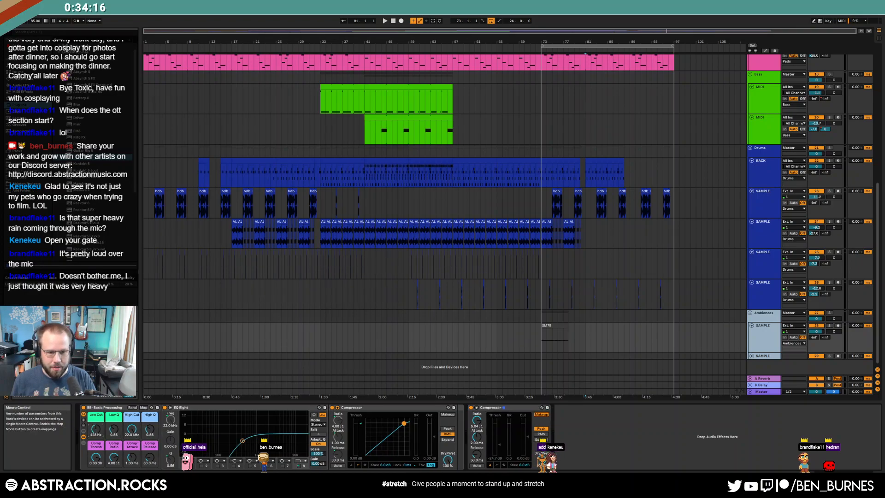
# - While playing from bar 73, shape the ambience in its effect chain with a 246 Hz low cut and a high cut near 6.74 kHz
pyautogui.press('space')
pyautogui.click(556, 326)
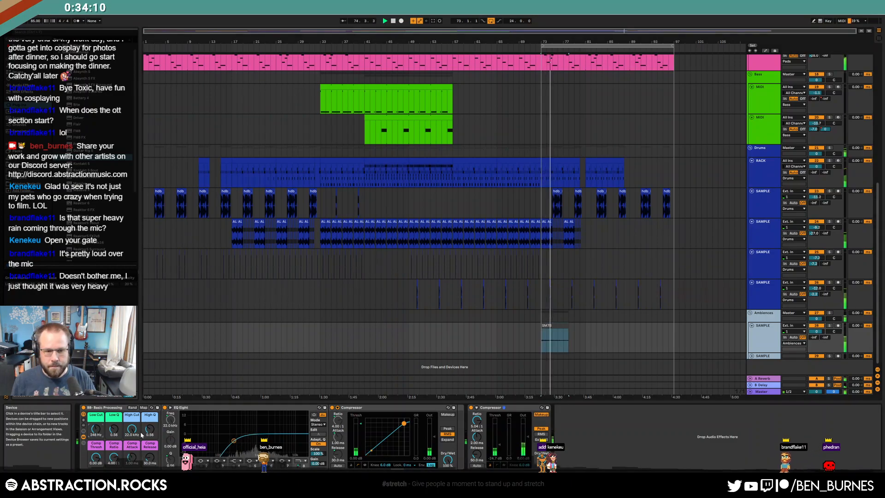
pyautogui.click(252, 463)
pyautogui.moveTo(236, 439); pyautogui.dragTo(271, 446)
pyautogui.moveTo(219, 433); pyautogui.dragTo(285, 445)
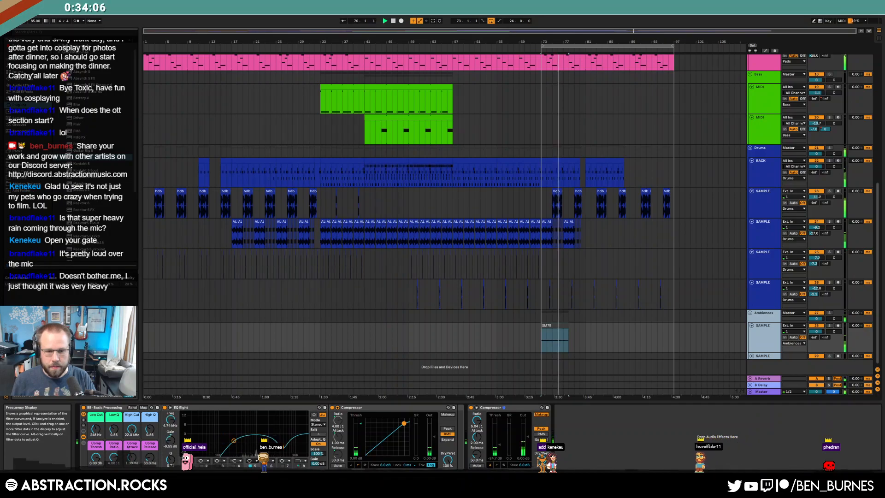
# - Extend the SM7B ambience clip to bar 97, lower its track volume to about -3.1 dB and raise its send to -24 dB
pyautogui.scroll(3, 567, 326)
pyautogui.doubleClick(563, 326)
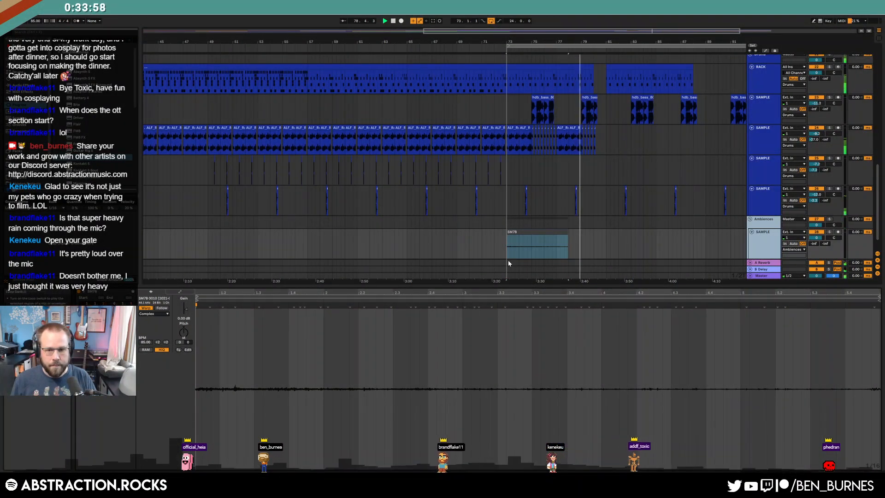
pyautogui.moveTo(566, 232); pyautogui.dragTo(745, 232)
pyautogui.scroll(-3, 675, 241)
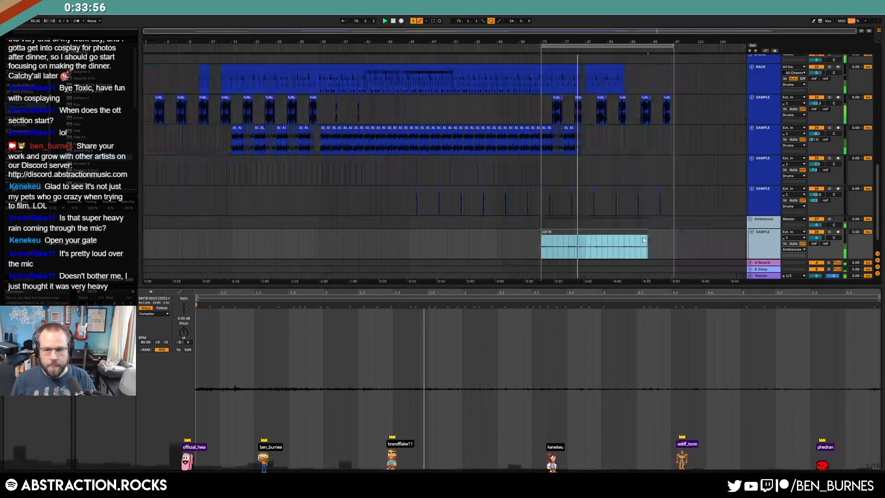
pyautogui.moveTo(644, 232); pyautogui.dragTo(670, 240)
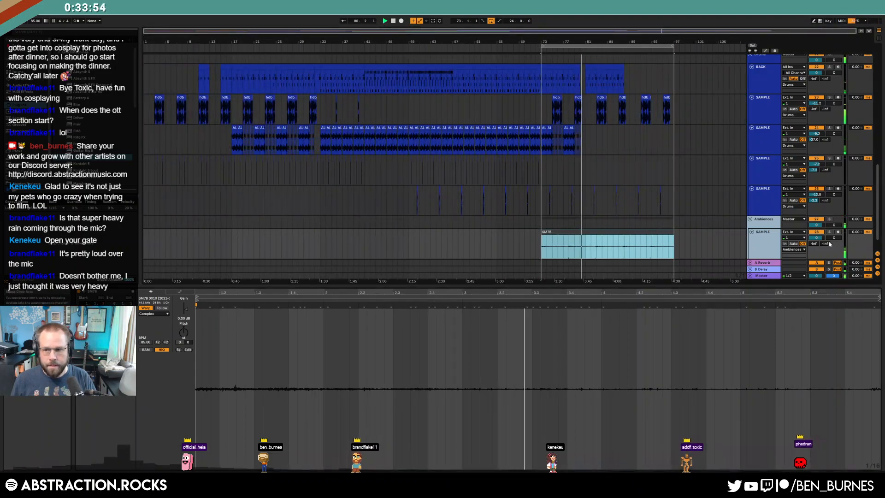
pyautogui.moveTo(816, 237); pyautogui.dragTo(814, 240)
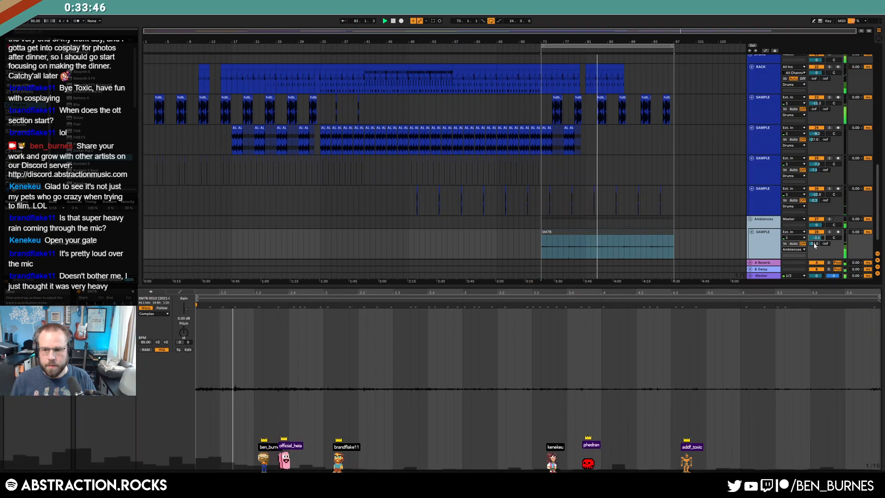
# - Trim one bar off the start of the SM7B clip and its loop, and move it back to fill bars 73 to 97
pyautogui.scroll(5, 543, 245)
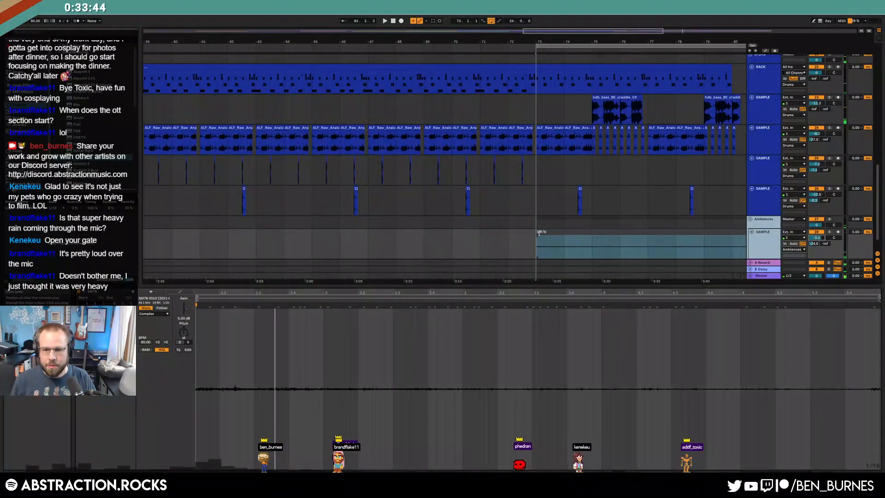
pyautogui.click(540, 232)
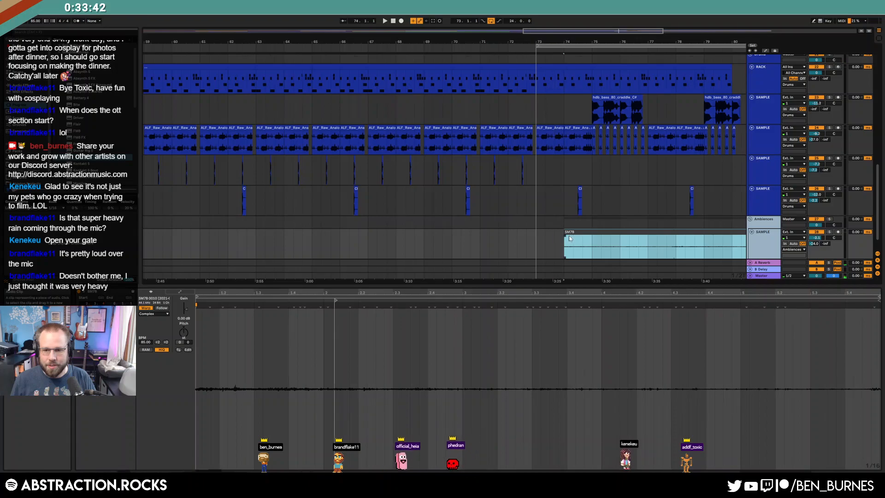
pyautogui.click(330, 298)
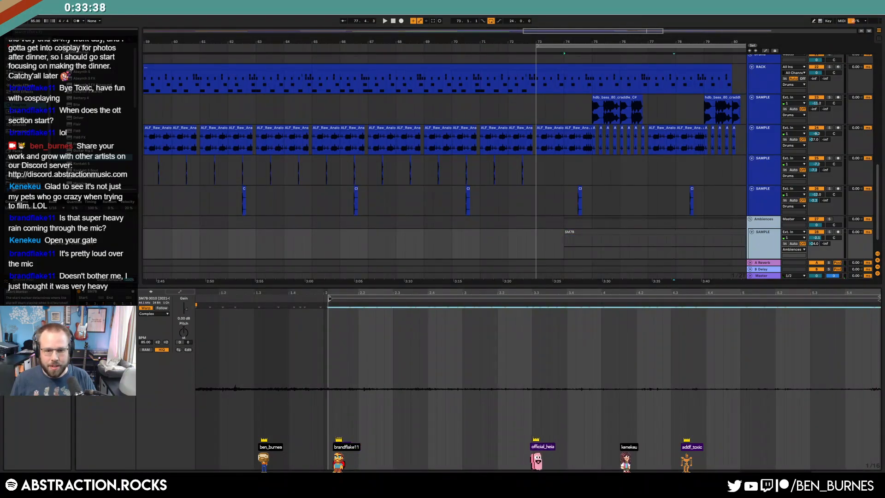
pyautogui.moveTo(582, 231); pyautogui.dragTo(554, 236)
pyautogui.press('w')
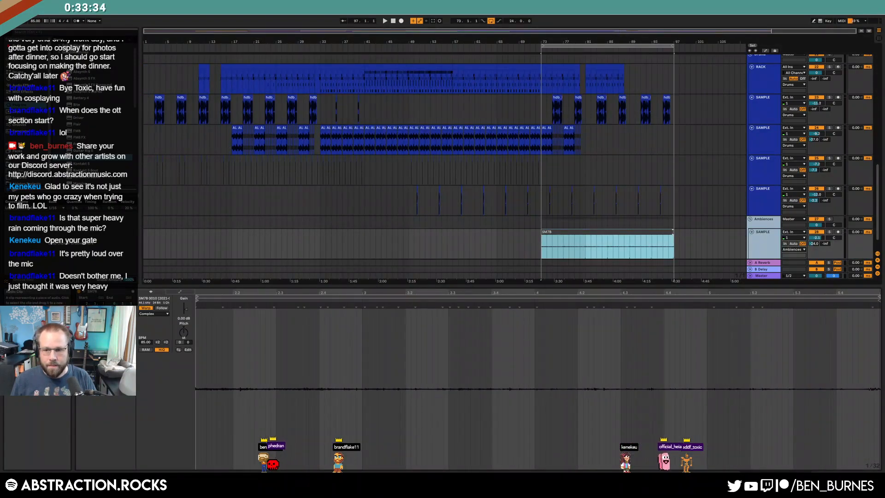
# - Play the ambience from bar 73 and assign the Ambiences sample track's colour to its clip
pyautogui.click(529, 249)
pyautogui.press('space')
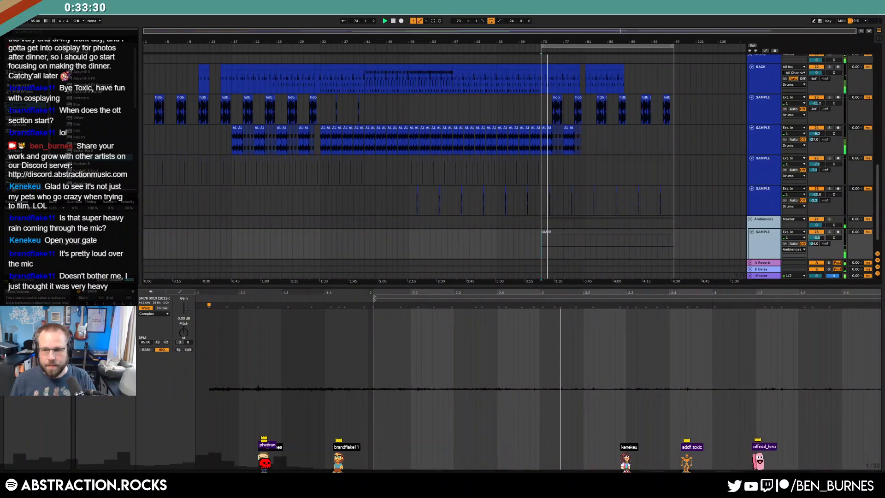
pyautogui.hotkey('shift', 'Tab')
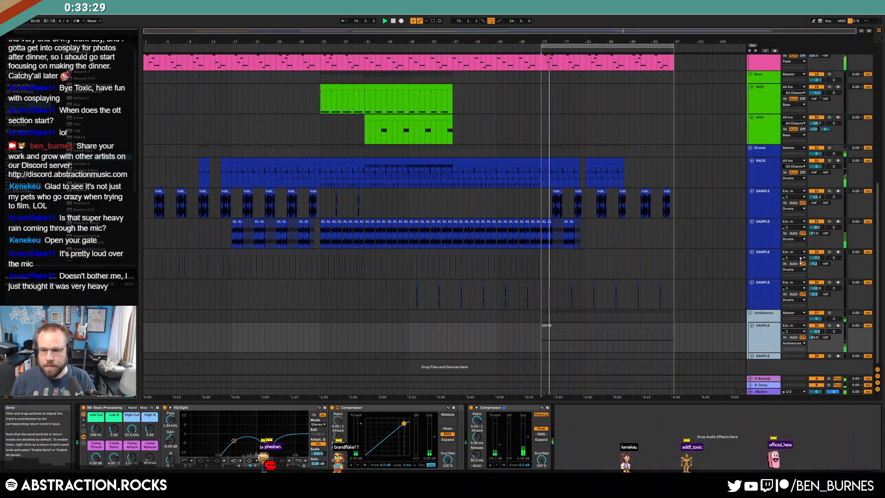
pyautogui.rightClick(768, 333)
pyautogui.click(793, 323)
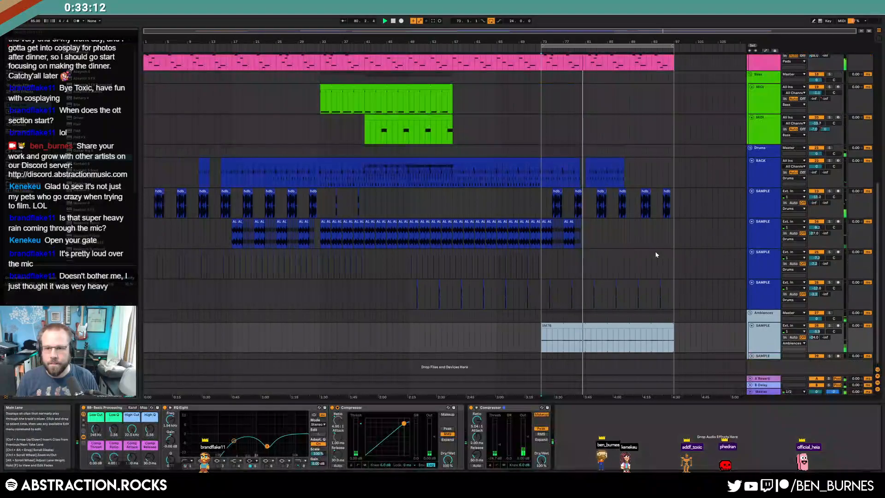
# - Copy bars 17 to 25 of the drum RACK track to bars 89 to 97
pyautogui.scroll(2, 656, 254)
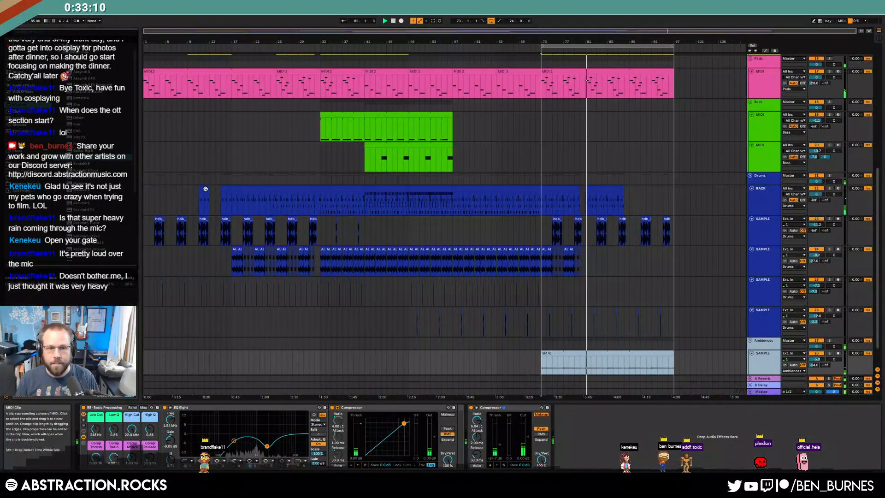
pyautogui.moveTo(245, 188); pyautogui.dragTo(276, 197)
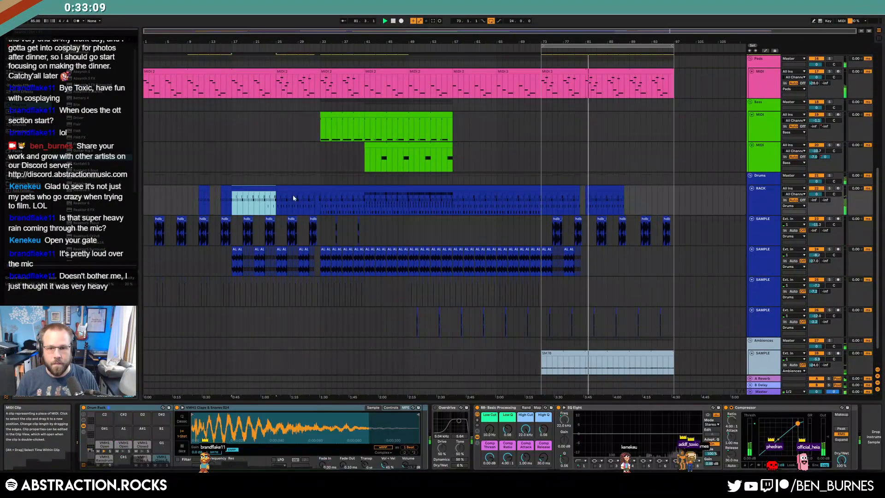
pyautogui.click(624, 189)
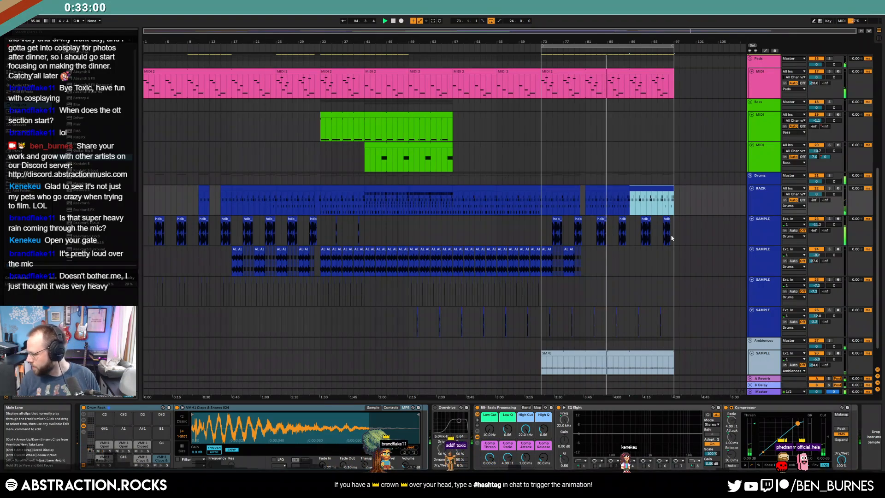
# - Automate the Compressor Output Gain on the second Leads MIDI track so it drops slightly from bar 73 onward
pyautogui.scroll(6, 671, 238)
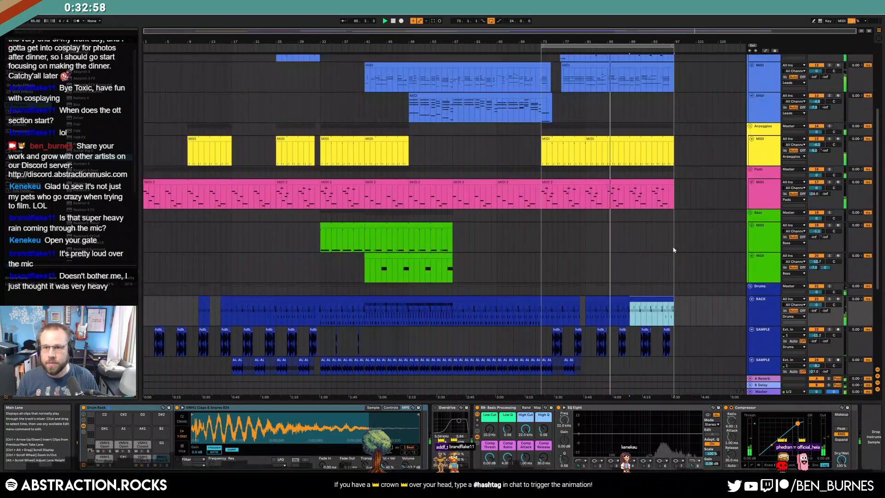
pyautogui.scroll(1, 671, 248)
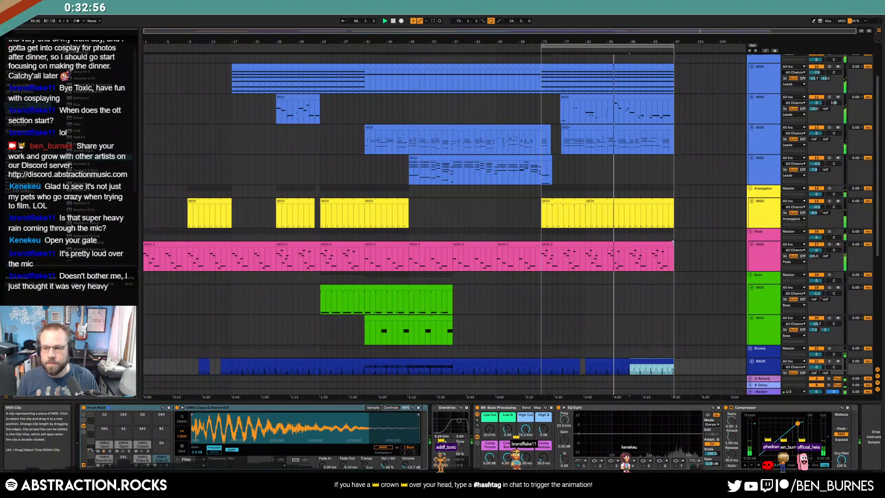
pyautogui.scroll(-3, 673, 242)
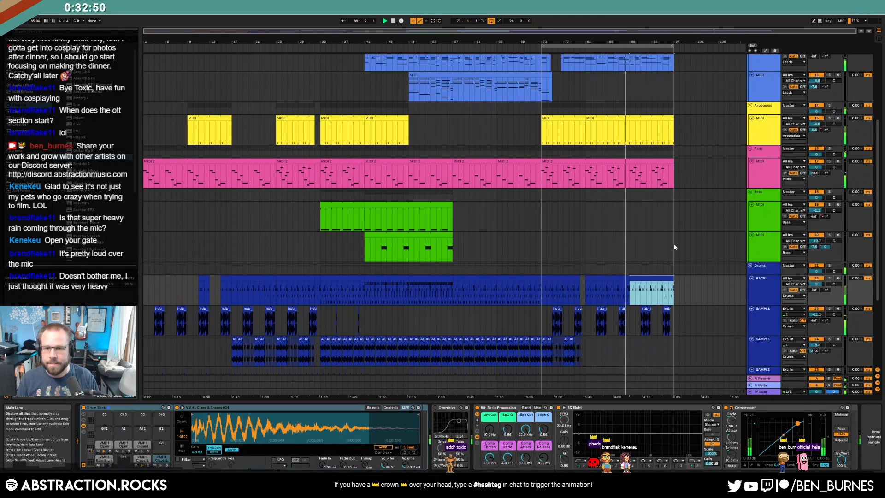
pyautogui.scroll(5, 674, 246)
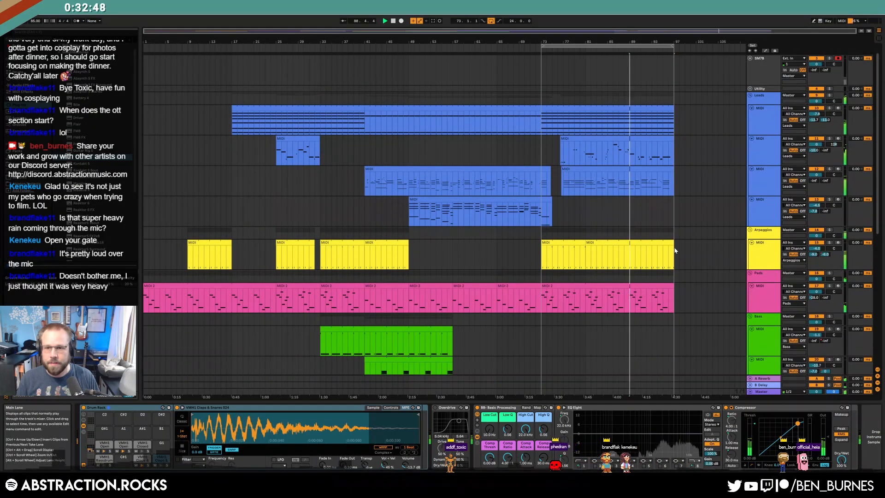
pyautogui.click(757, 155)
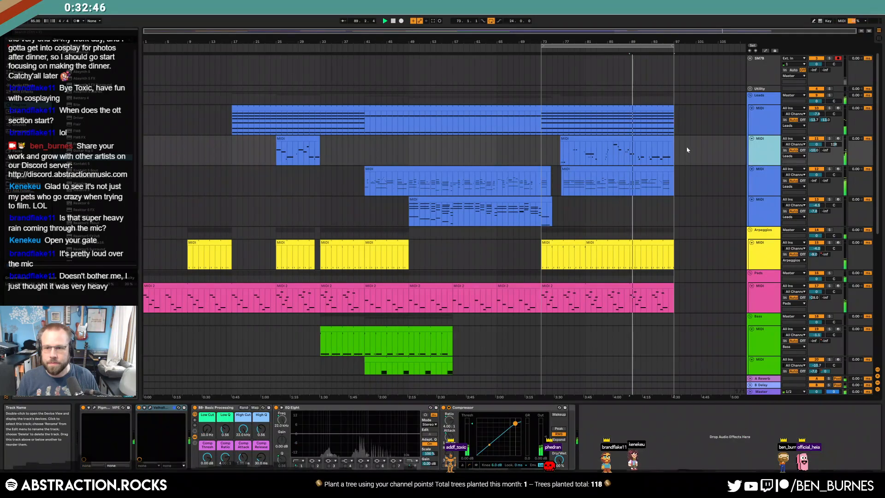
pyautogui.click(652, 137)
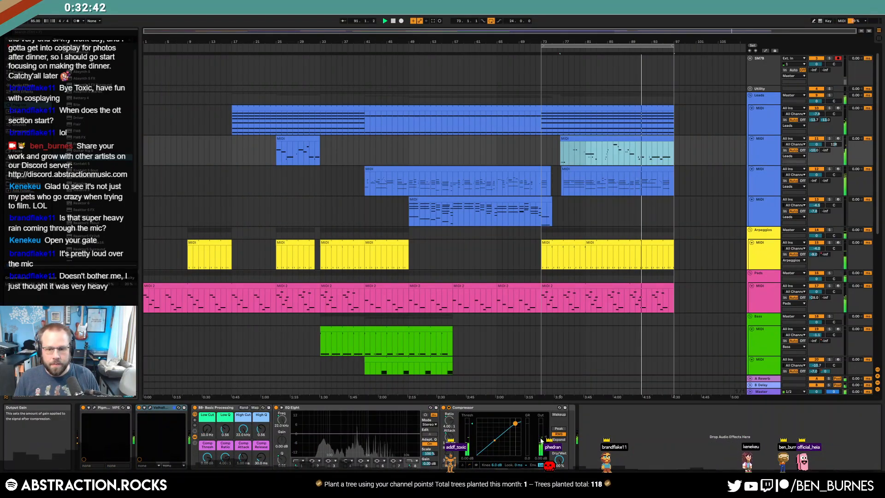
pyautogui.press('a')
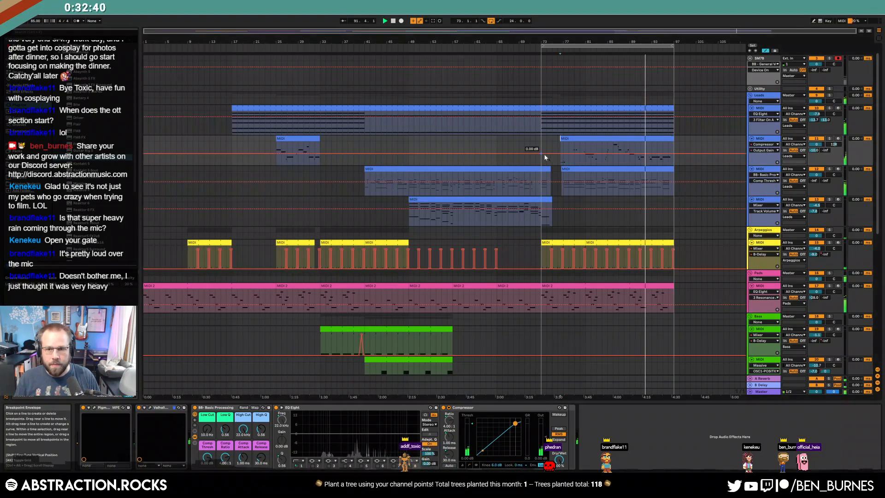
pyautogui.click(542, 153)
pyautogui.moveTo(540, 156); pyautogui.dragTo(542, 157)
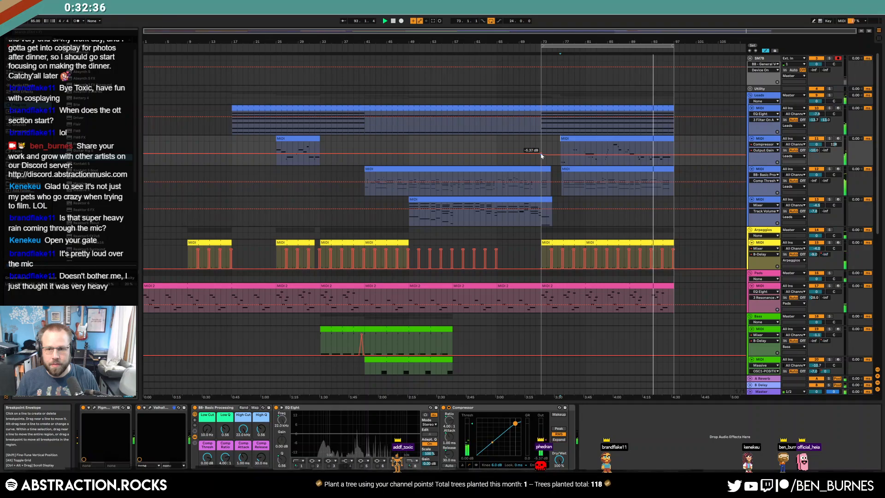
pyautogui.press('a')
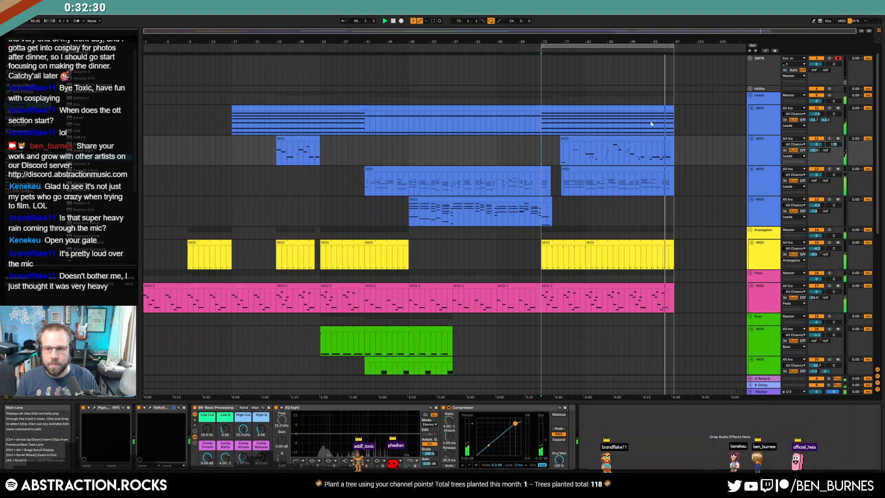
# - Extend the top Leads MIDI clip from bar 97 to bar 107 and turn off loop playback
pyautogui.click(622, 106)
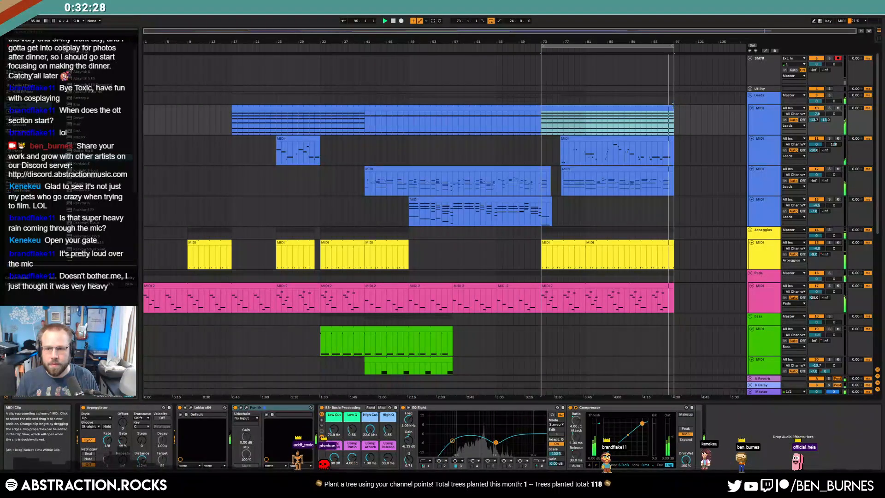
pyautogui.moveTo(674, 108); pyautogui.dragTo(729, 109)
pyautogui.click(705, 107)
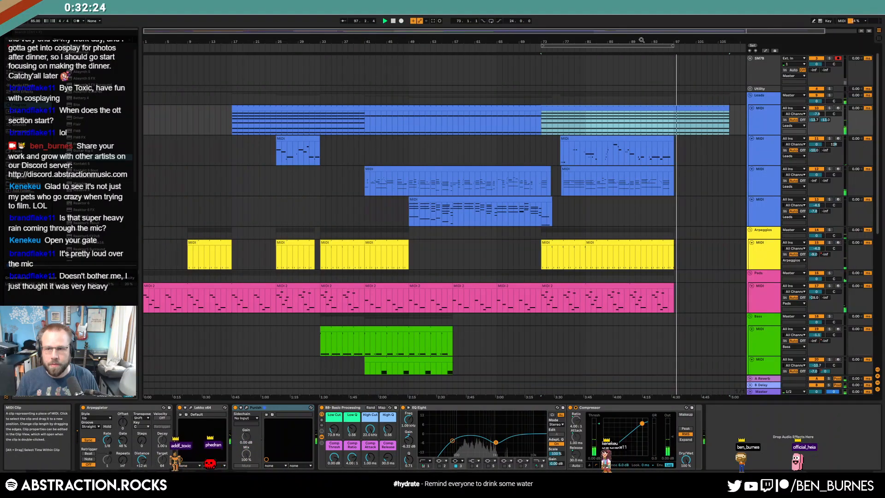
# - Open the SM7B ambience clip and move its loop start forward to about 2.2
pyautogui.moveTo(677, 41); pyautogui.dragTo(571, 62)
pyautogui.scroll(-5, 618, 277)
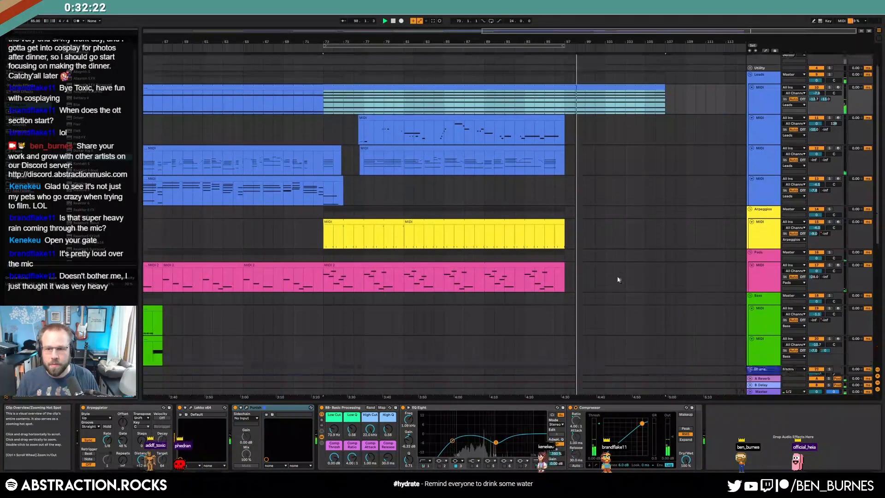
pyautogui.scroll(-3, 568, 309)
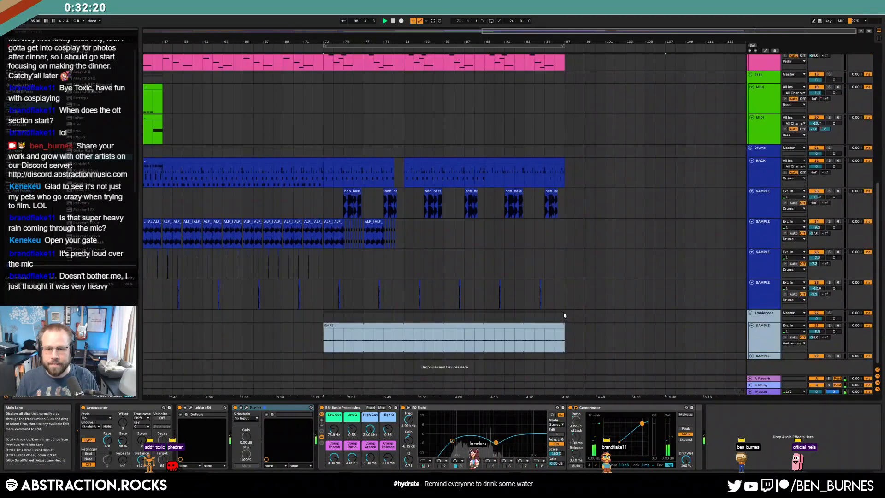
pyautogui.doubleClick(334, 330)
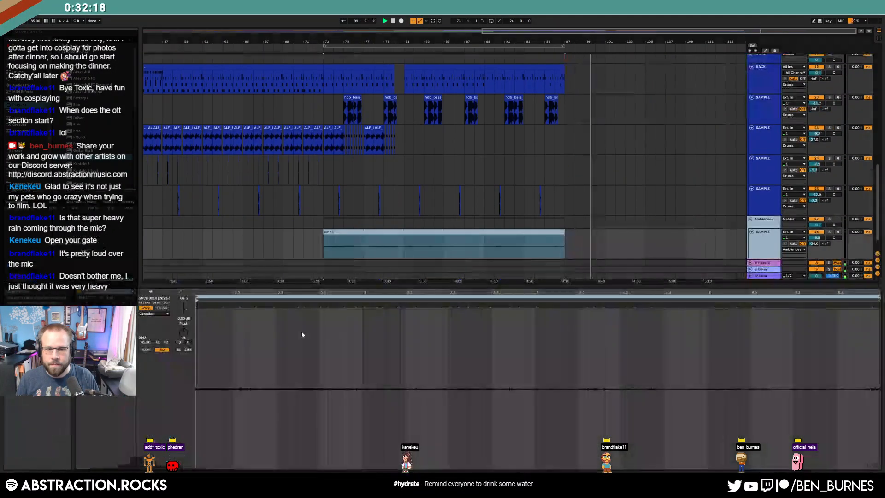
pyautogui.moveTo(197, 299); pyautogui.dragTo(232, 295)
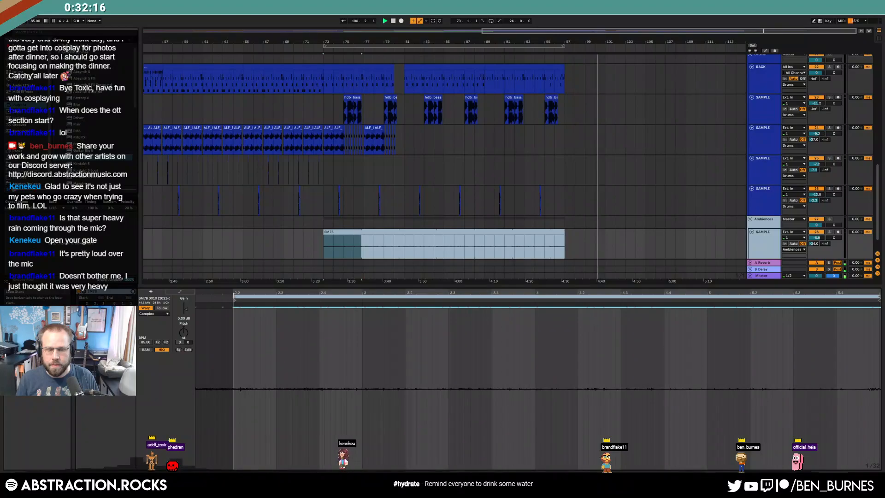
pyautogui.scroll(-3, 626, 219)
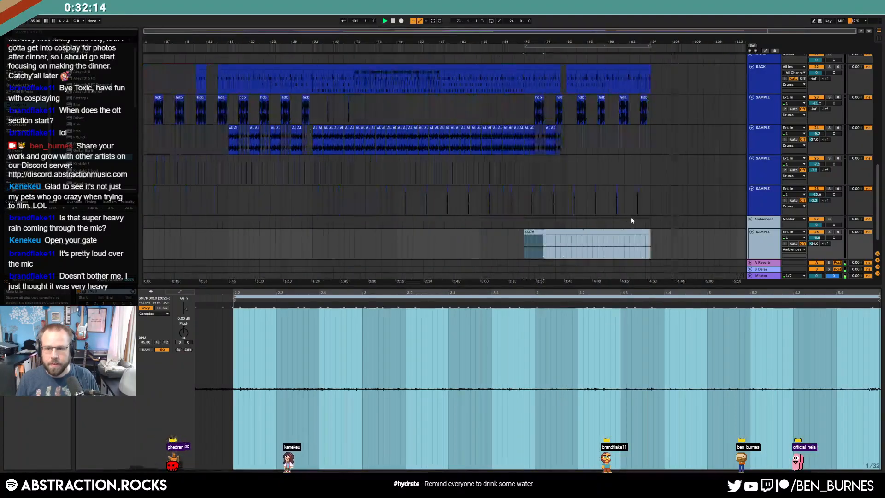
# - Extend the SM7B ambience clip to bar 106 with a fade-out at its end
pyautogui.hotkey('shift', 'Tab')
pyautogui.scroll(4, 674, 239)
pyautogui.scroll(5, 654, 261)
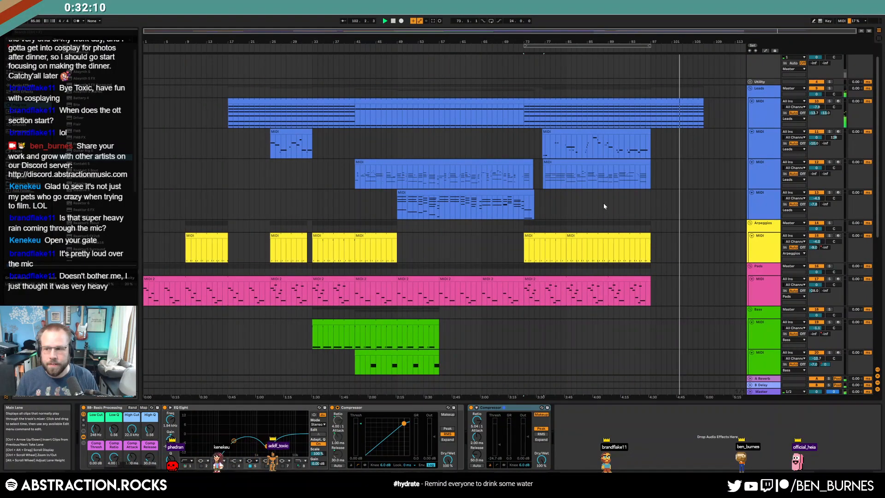
pyautogui.scroll(-3, 650, 339)
pyautogui.scroll(-7, 648, 338)
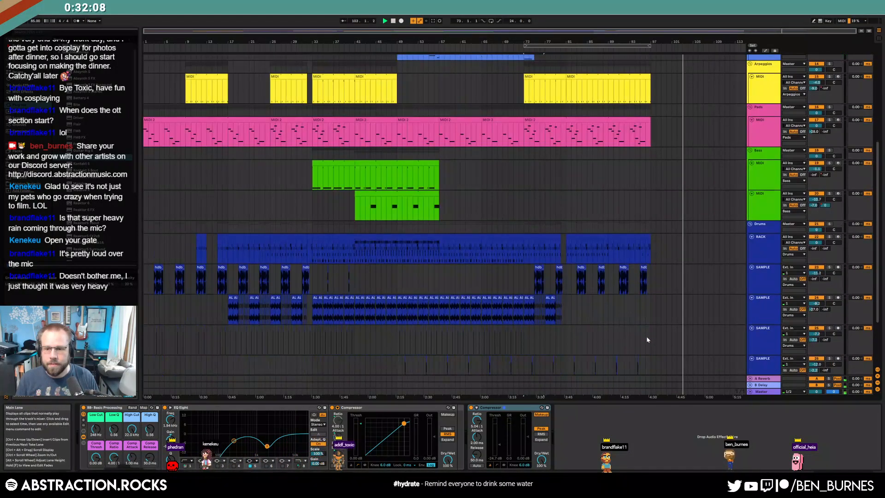
pyautogui.moveTo(649, 323); pyautogui.dragTo(698, 328)
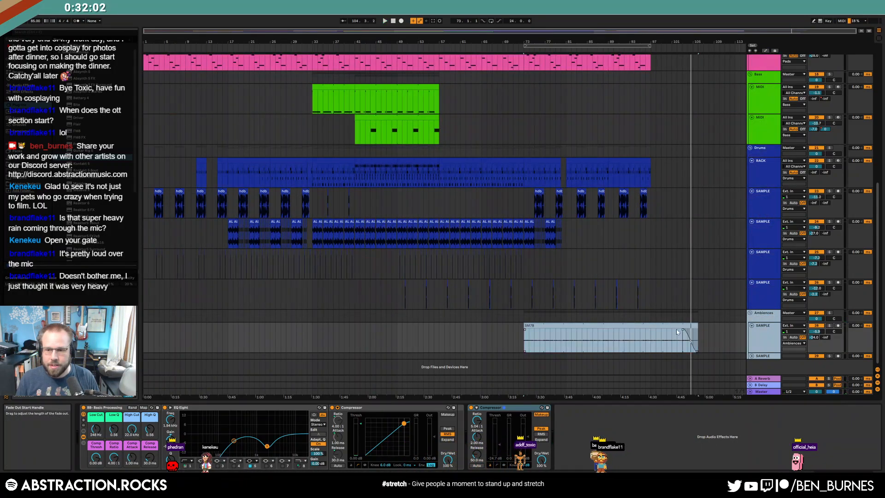
# - Shorten the top Leads MIDI clip to end at bar 106, level with the ambience clip
pyautogui.scroll(4, 676, 329)
pyautogui.scroll(7, 685, 312)
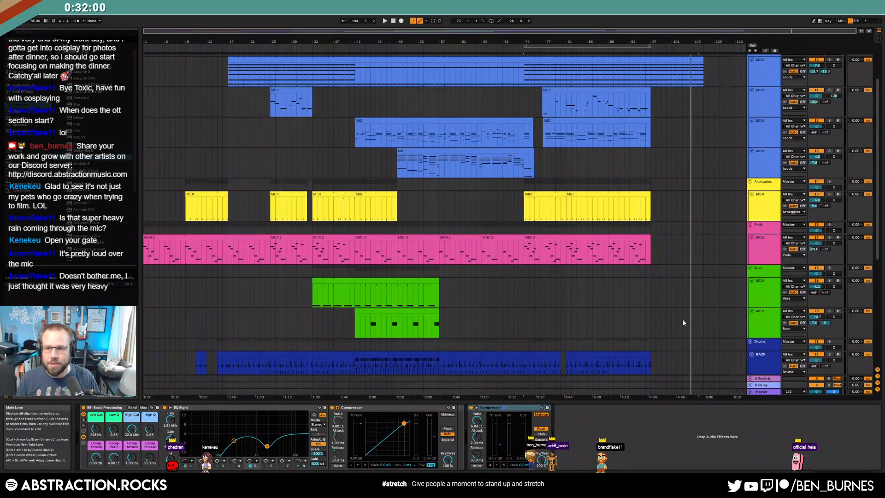
pyautogui.moveTo(702, 121); pyautogui.dragTo(697, 122)
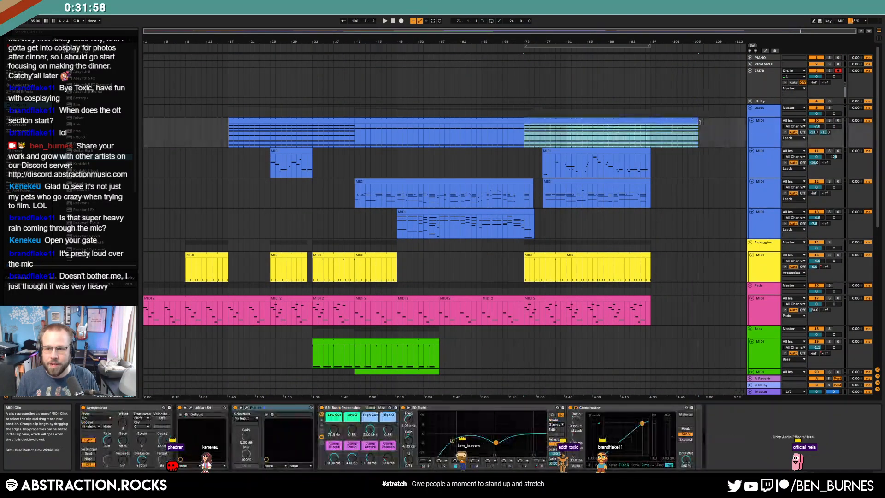
# - Play back the ending from about bar 102 and shorten the top Leads MIDI clip to end at bar 105
pyautogui.click(679, 138)
pyautogui.press('space')
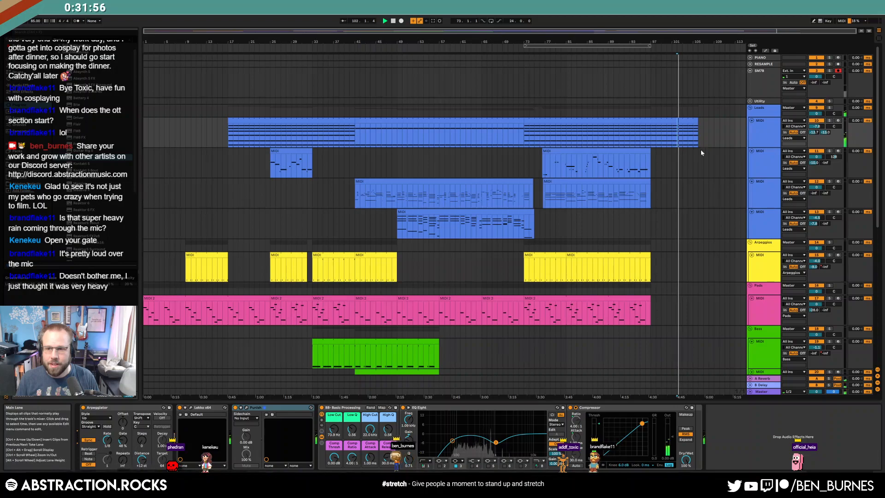
pyautogui.scroll(5, 709, 143)
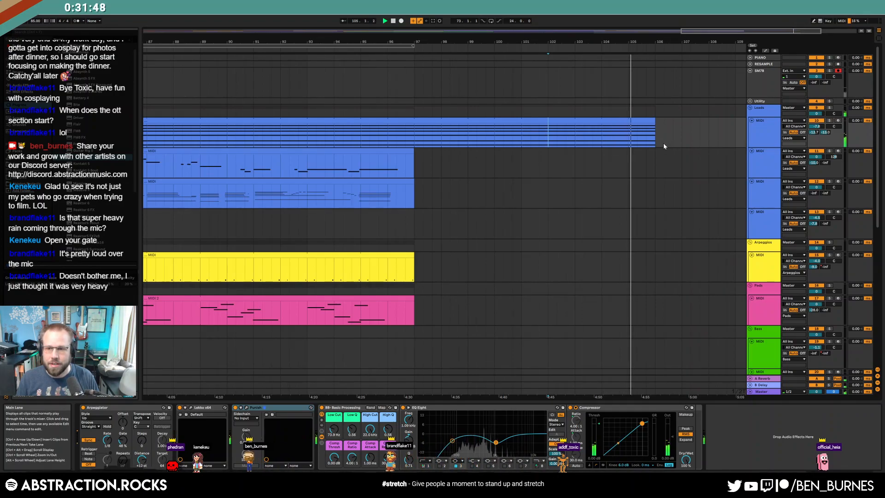
pyautogui.press('space')
pyautogui.moveTo(655, 124)
pyautogui.mouseDown()
pyautogui.moveTo(666, 124)
pyautogui.moveTo(628, 124)
pyautogui.mouseUp()
# - Shorten the SM7B ambience clip so that it ends at about bar 103
pyautogui.scroll(-10, 612, 250)
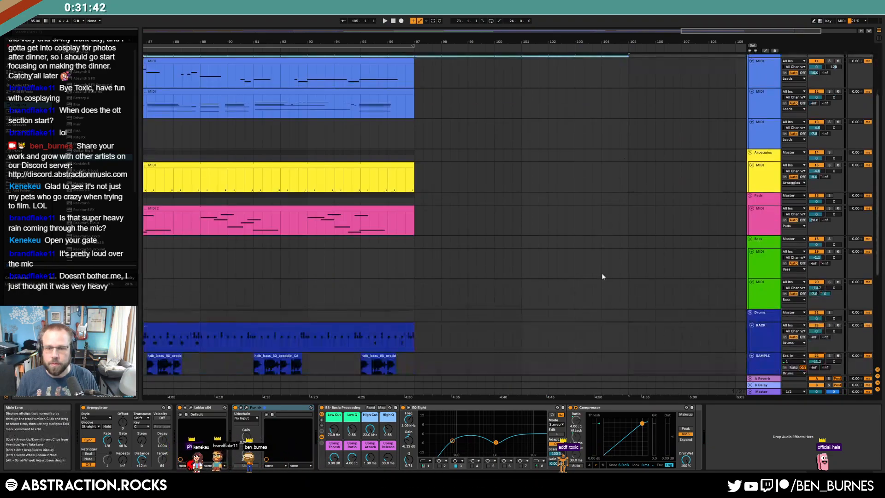
pyautogui.click(594, 295)
pyautogui.press('w')
pyautogui.scroll(-4, 594, 297)
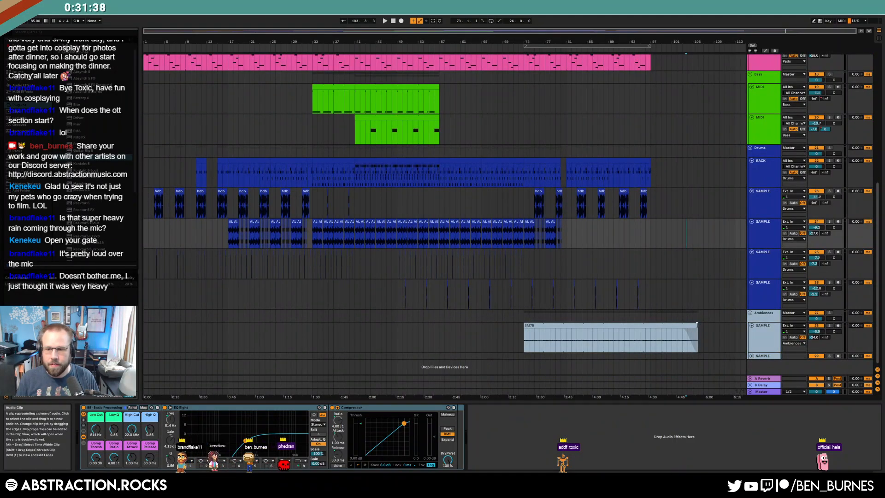
pyautogui.moveTo(698, 328); pyautogui.dragTo(681, 324)
pyautogui.click(692, 286)
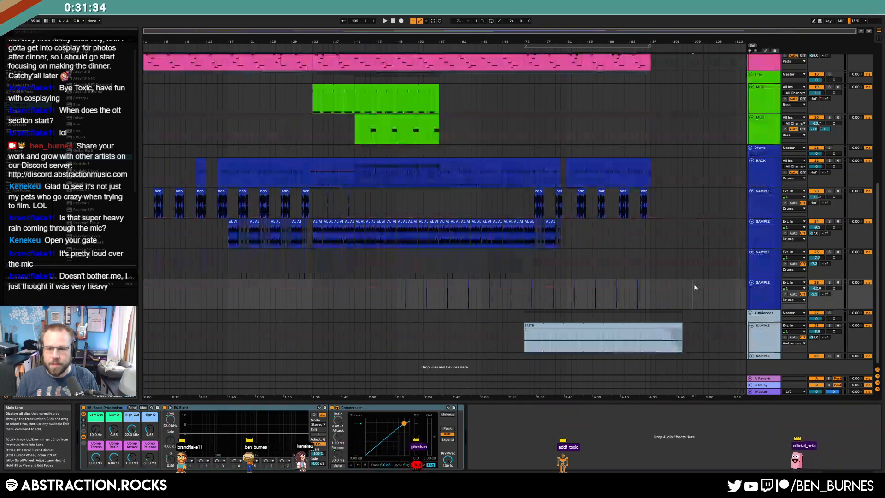
# - Copy bars 41 to 45 of the upper Bass MIDI clip to bar 89 and repeat them up to bar 97
pyautogui.scroll(5, 691, 292)
pyautogui.scroll(3, 688, 298)
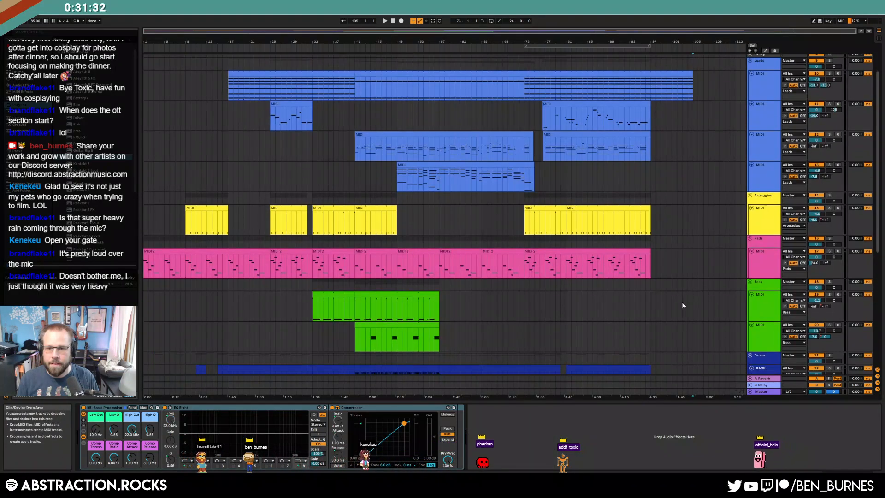
pyautogui.scroll(-4, 681, 302)
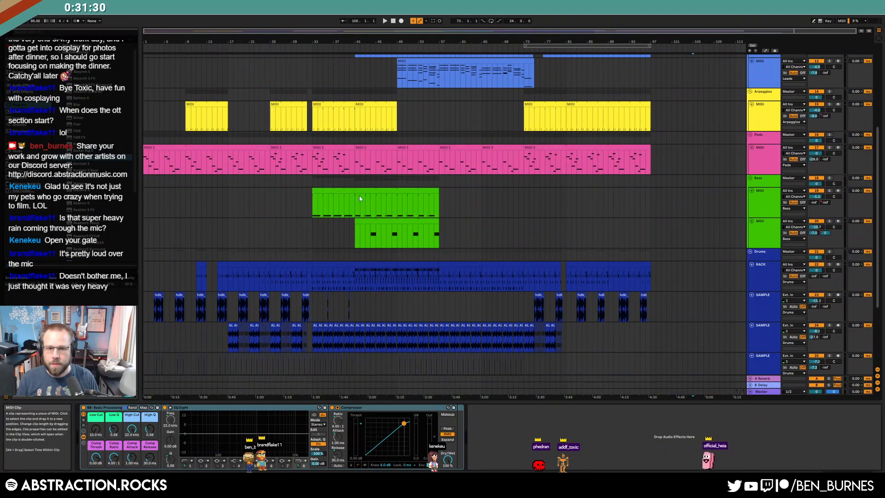
pyautogui.moveTo(358, 200); pyautogui.dragTo(375, 201)
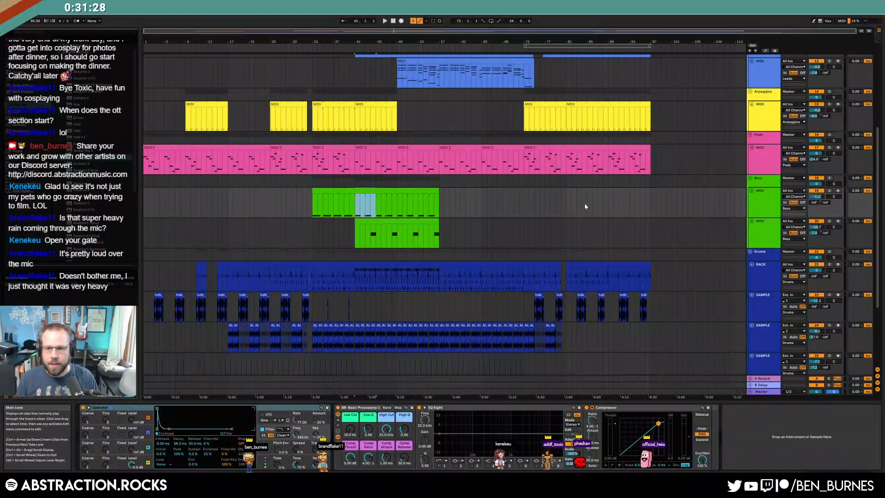
pyautogui.click(608, 210)
pyautogui.hotkey('ctrl', 'v')
pyautogui.moveTo(629, 191); pyautogui.dragTo(650, 194)
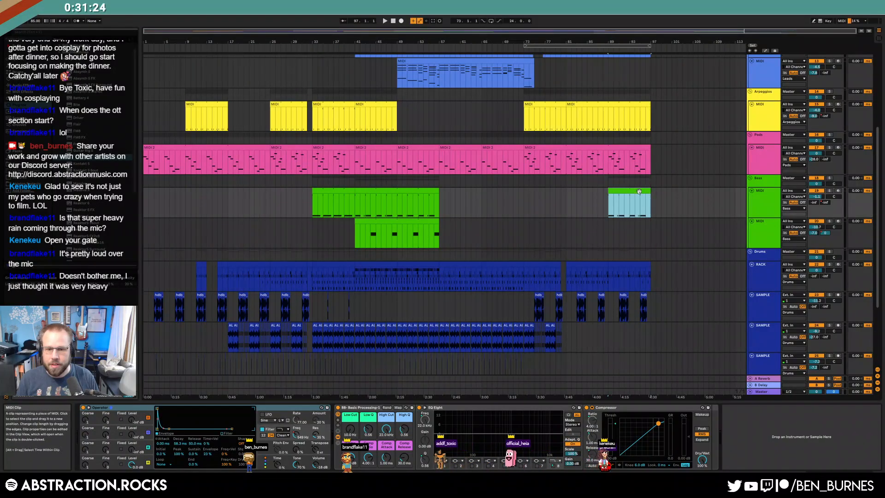
# - Lower the Operator Ae Decay automation of the upper Bass track from just before bar 89 and play the result
pyautogui.doubleClick(642, 190)
pyautogui.hotkey('shift', 'Tab')
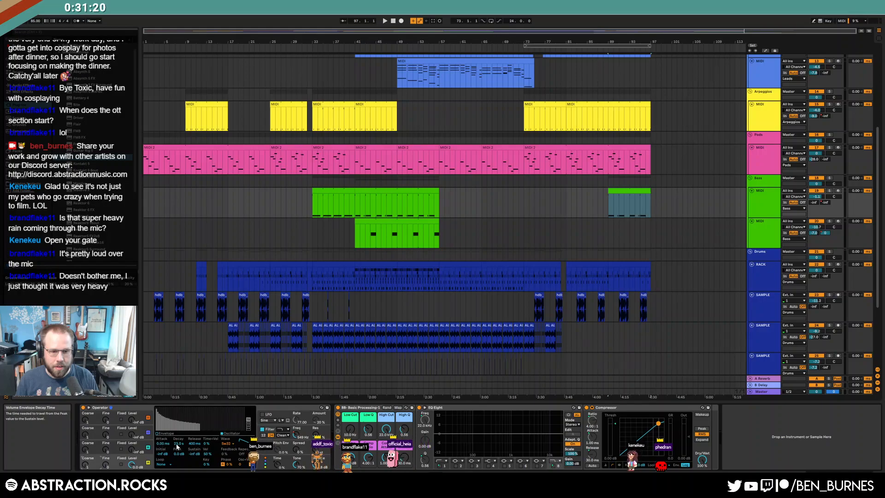
pyautogui.click(160, 433)
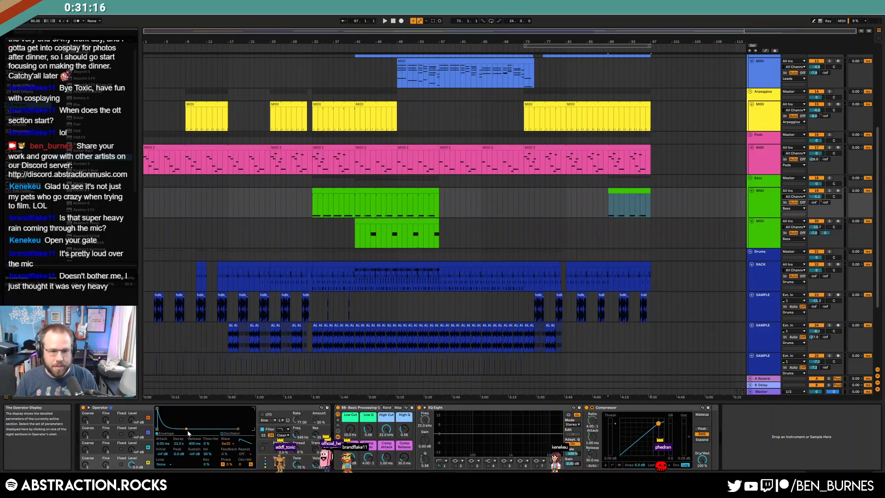
pyautogui.scroll(6, 651, 198)
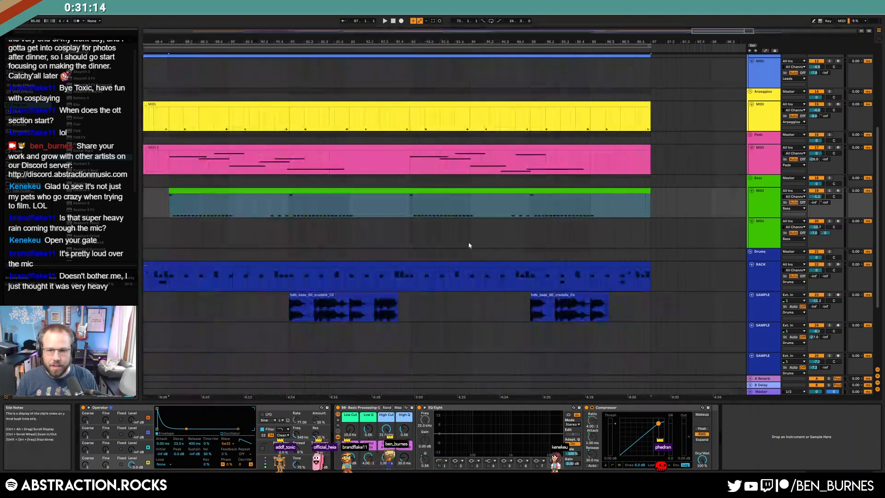
pyautogui.press('a')
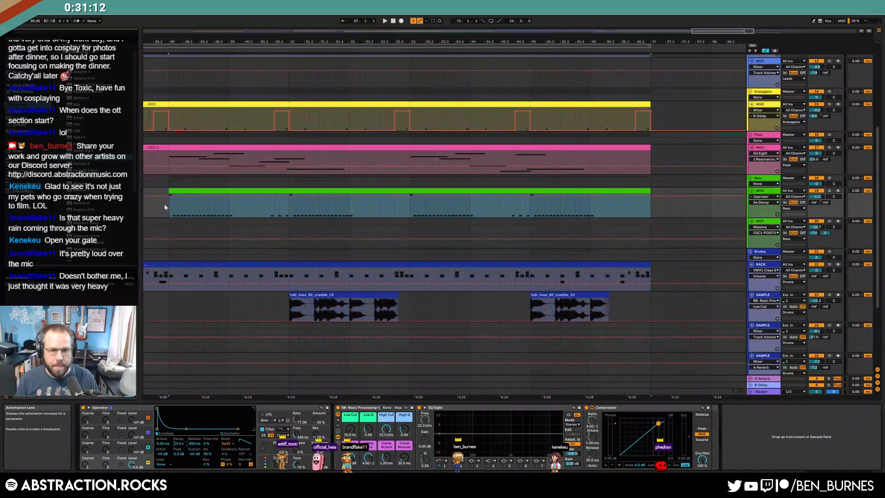
pyautogui.moveTo(158, 196)
pyautogui.mouseDown()
pyautogui.moveTo(154, 203)
pyautogui.moveTo(162, 202)
pyautogui.mouseUp()
pyautogui.press('space')
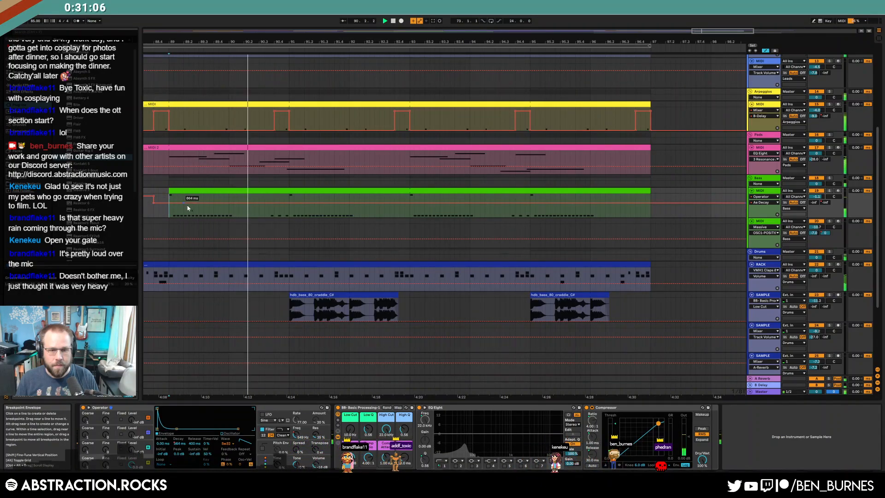
pyautogui.press('a')
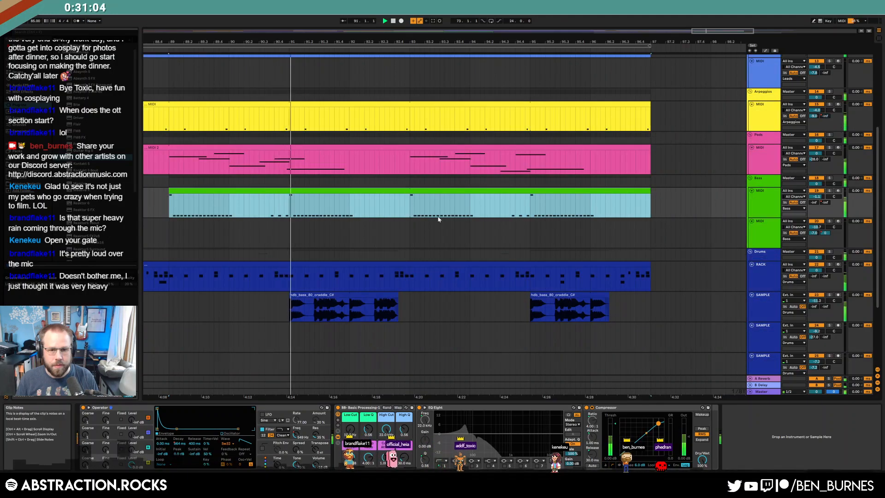
# - Delete the short C1 notes leading into bar 91 from the bass clip and cut out its section from bar 91 to just past bar 92
pyautogui.doubleClick(290, 189)
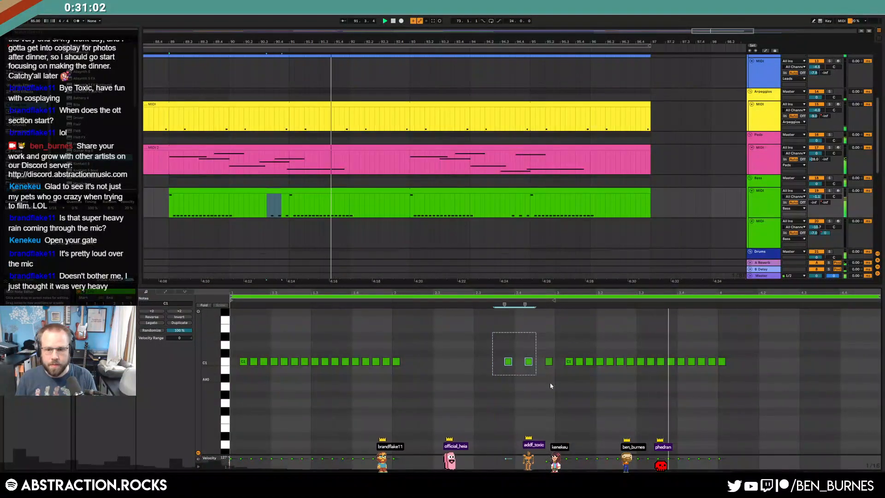
pyautogui.hotkey('shift', 'Tab')
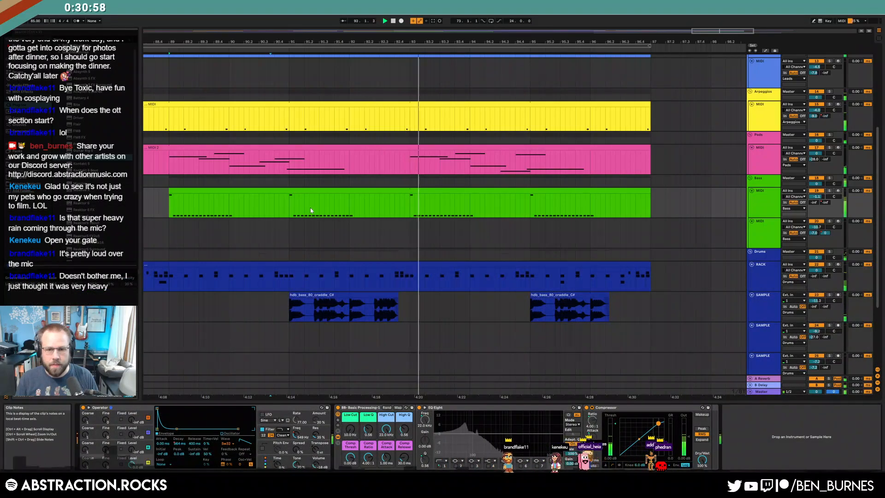
pyautogui.moveTo(315, 200); pyautogui.dragTo(291, 199)
pyautogui.moveTo(350, 203); pyautogui.dragTo(360, 203)
pyautogui.press('Delete')
# - Remove the bass from bar 95 onward, and trim the remaining two clips to end just before bar 91 and start at bar 93
pyautogui.moveTo(531, 201); pyautogui.dragTo(610, 203)
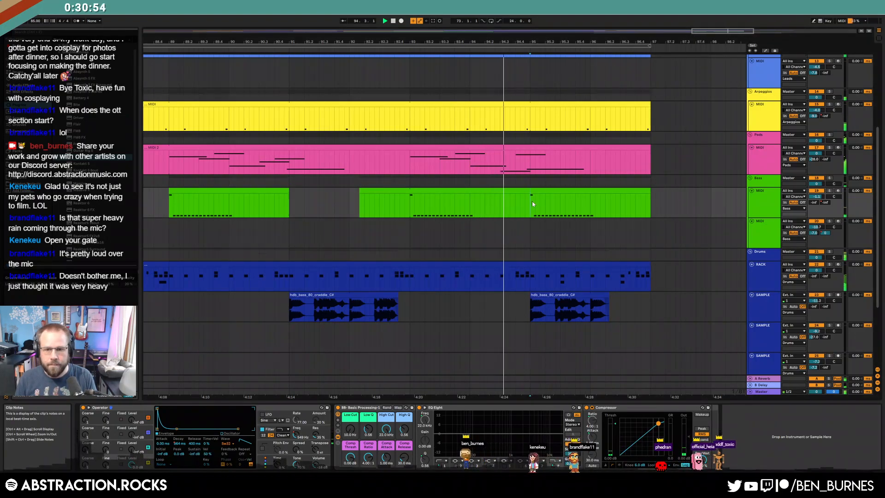
pyautogui.press('Delete')
pyautogui.click(675, 203)
pyautogui.click(647, 201)
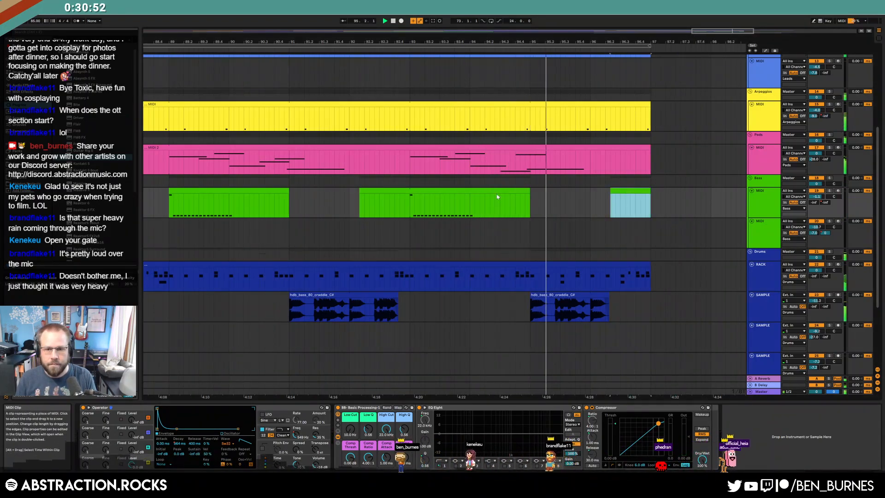
pyautogui.moveTo(286, 189); pyautogui.dragTo(284, 189)
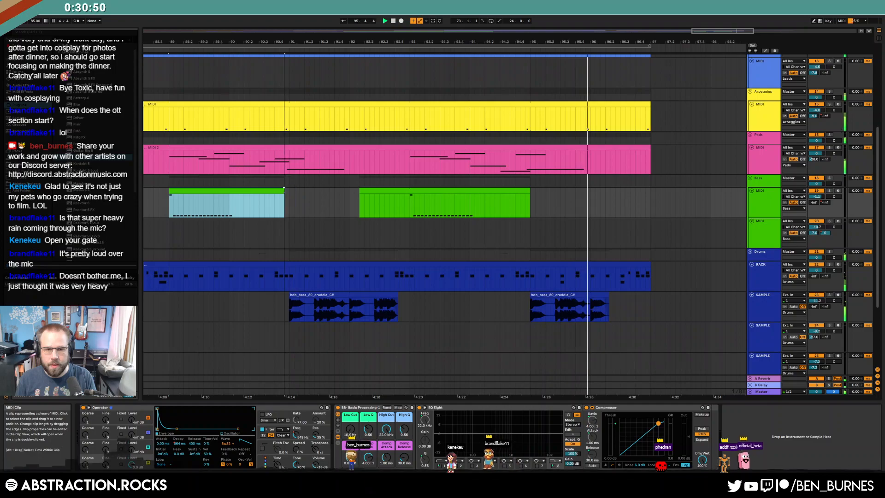
pyautogui.moveTo(361, 192); pyautogui.dragTo(410, 194)
# - Arm the third Leads MIDI track and record a new ending phrase from bar 96 past bar 98
pyautogui.scroll(5, 633, 199)
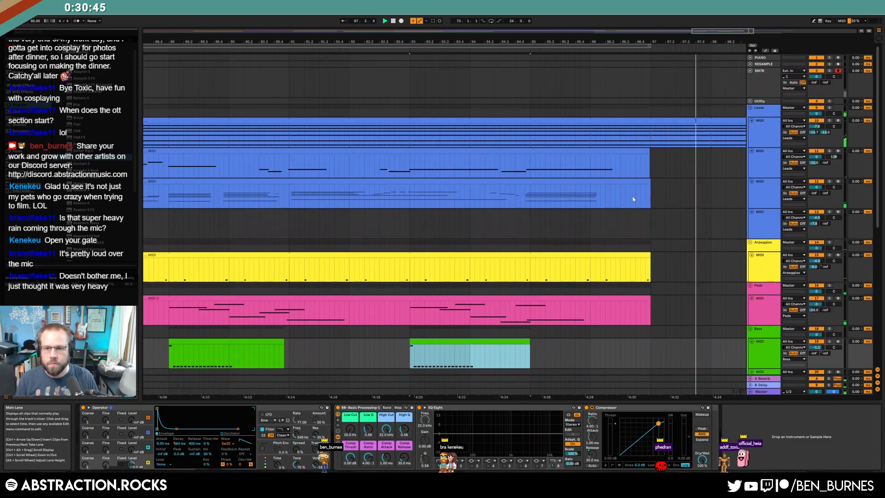
pyautogui.click(653, 185)
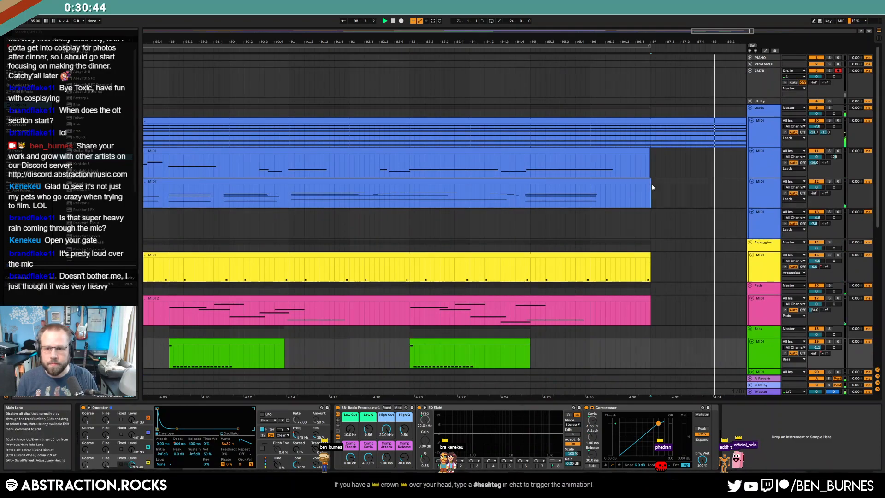
pyautogui.click(767, 190)
pyautogui.click(618, 195)
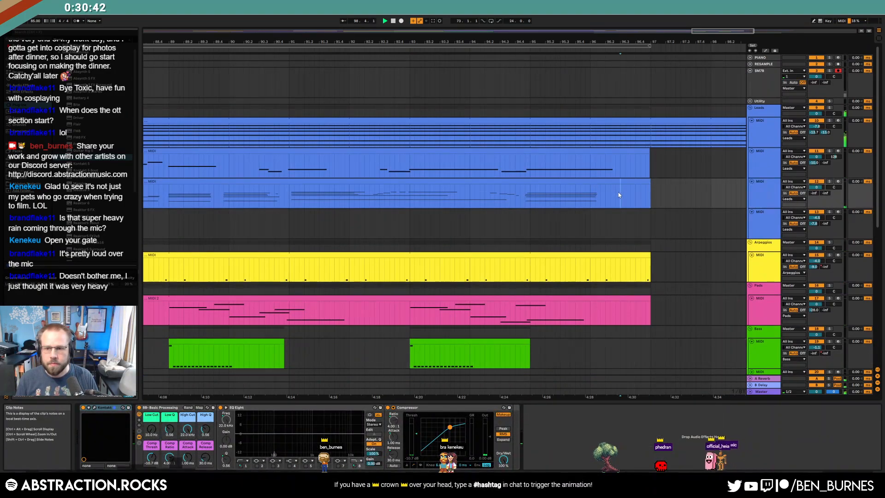
pyautogui.click(837, 181)
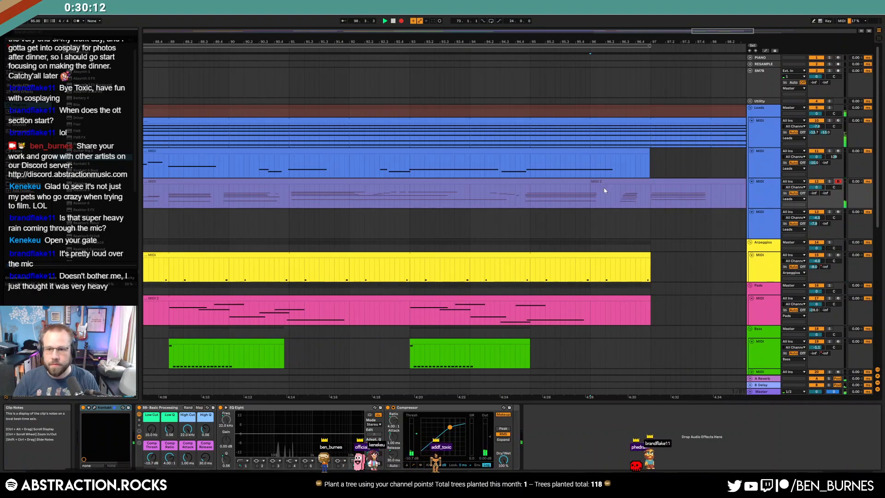
pyautogui.press('space')
# - Consolidate the recorded Leads clip with the MIDI clip before it and play it back from its start
pyautogui.click(588, 182)
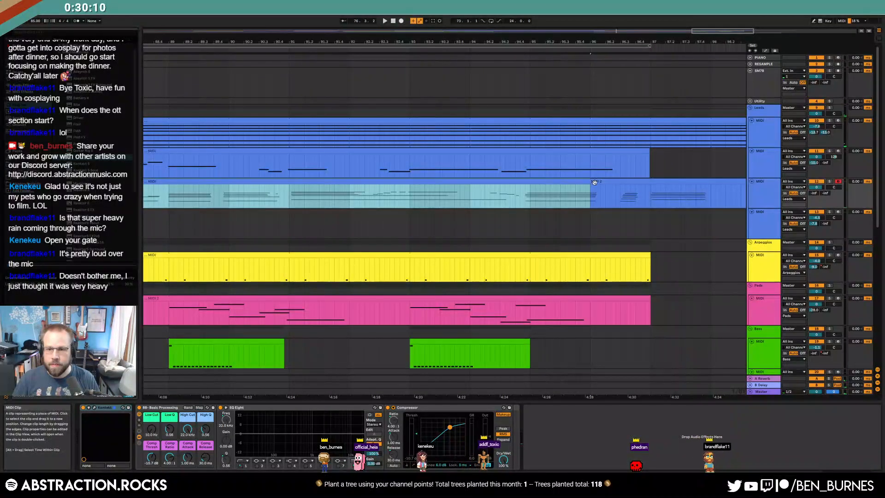
pyautogui.keyDown('shift'); pyautogui.click(594, 182); pyautogui.keyUp('shift')
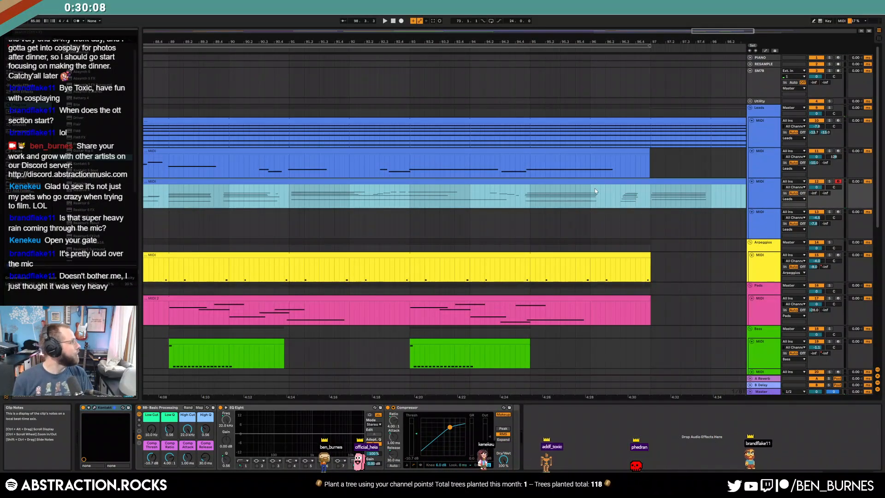
pyautogui.scroll(-5, 643, 190)
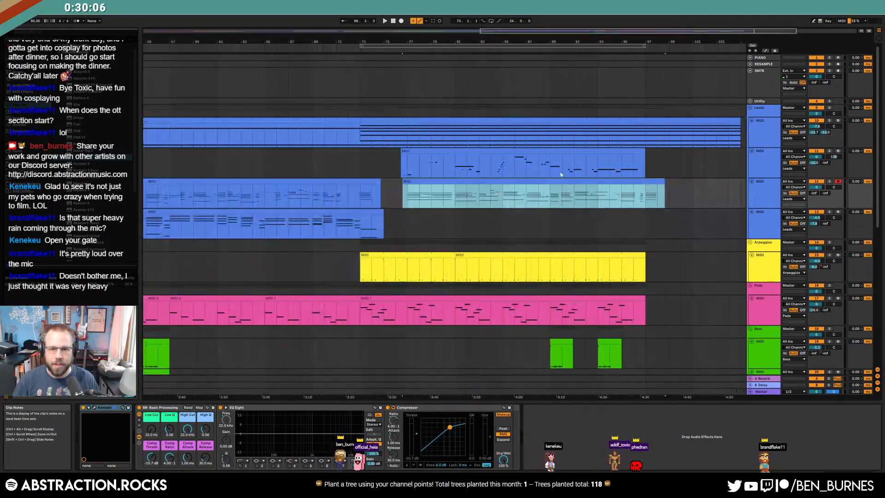
pyautogui.click(408, 189)
pyautogui.press('space')
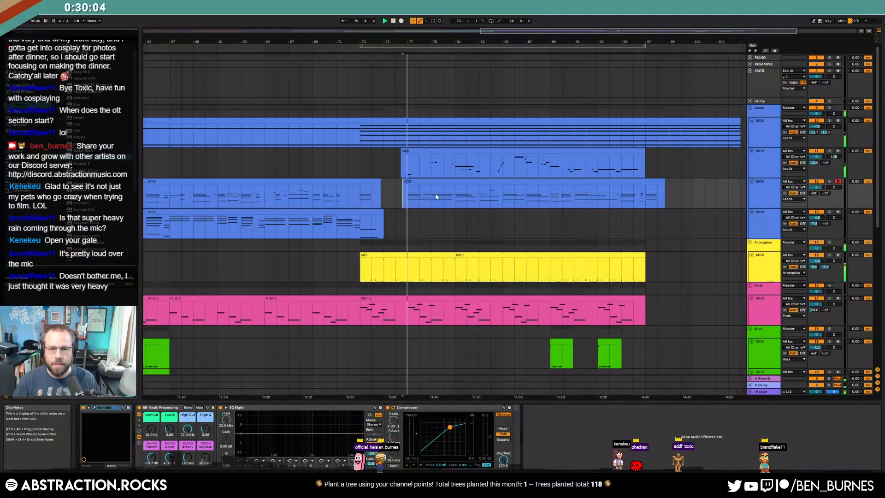
# - Add a fade-in of about one bar at the start of the SM7B ambience clip
pyautogui.moveTo(600, 34); pyautogui.dragTo(579, 212)
pyautogui.scroll(-10, 579, 203)
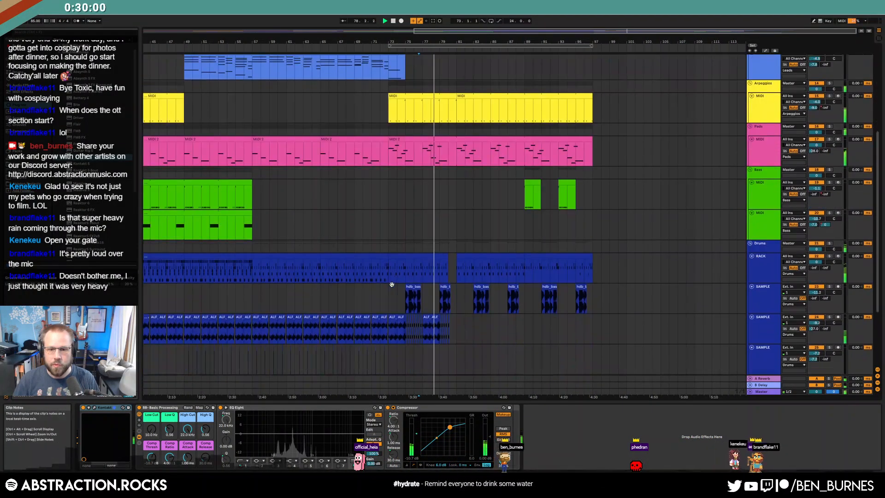
pyautogui.scroll(-2, 393, 308)
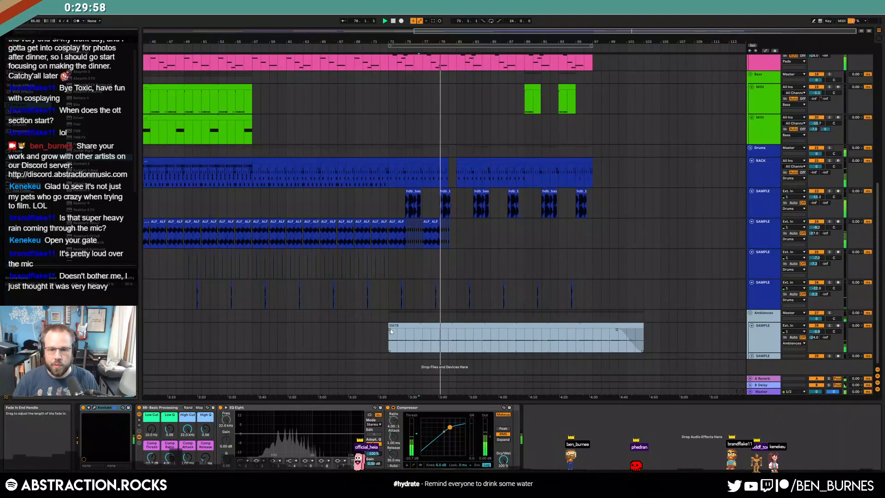
pyautogui.click(389, 328)
pyautogui.moveTo(399, 330); pyautogui.dragTo(400, 329)
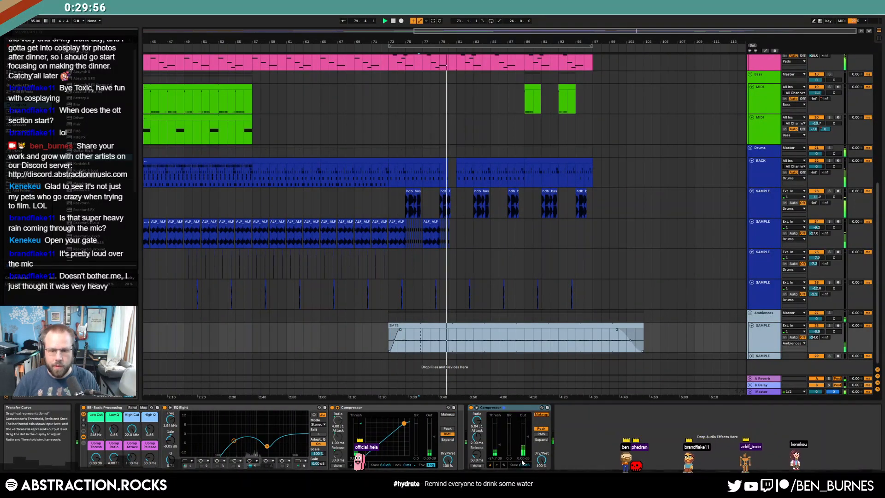
# - Lower the second Compressor's threshold and the track volume on the ambience SAMPLE track
pyautogui.moveTo(500, 442); pyautogui.dragTo(500, 444)
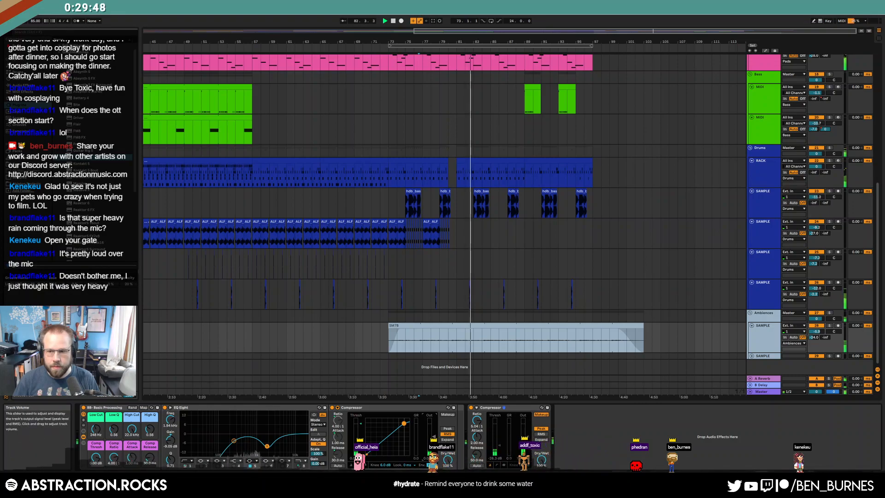
pyautogui.moveTo(816, 331); pyautogui.dragTo(816, 335)
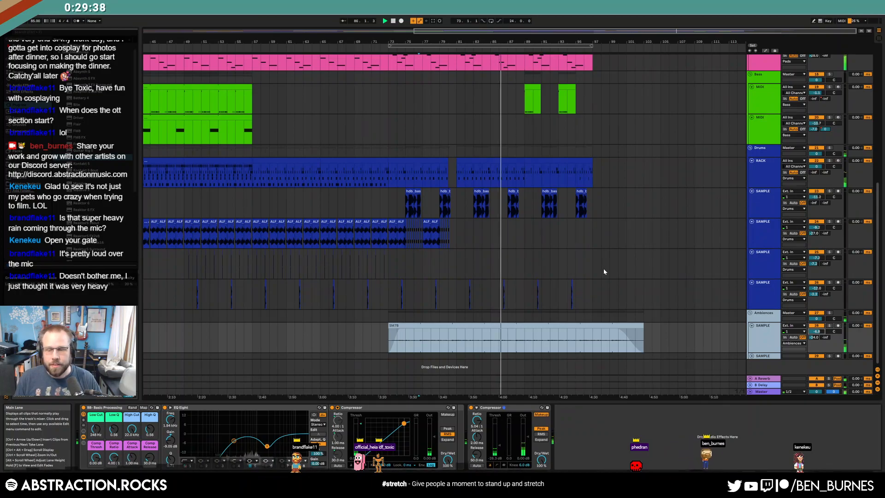
# - Duplicate the two-bar clip at bar 89 on the first Bass MIDI track to bar 85
pyautogui.scroll(2, 617, 289)
pyautogui.scroll(2, 617, 292)
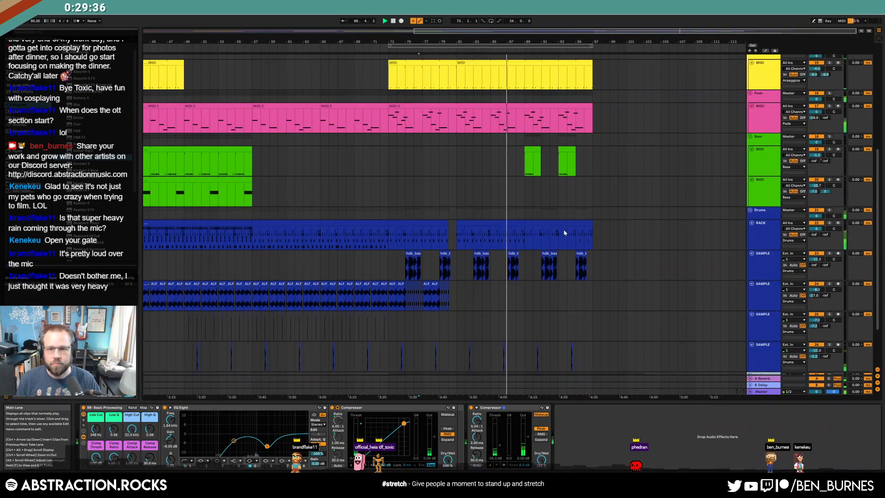
pyautogui.click(535, 148)
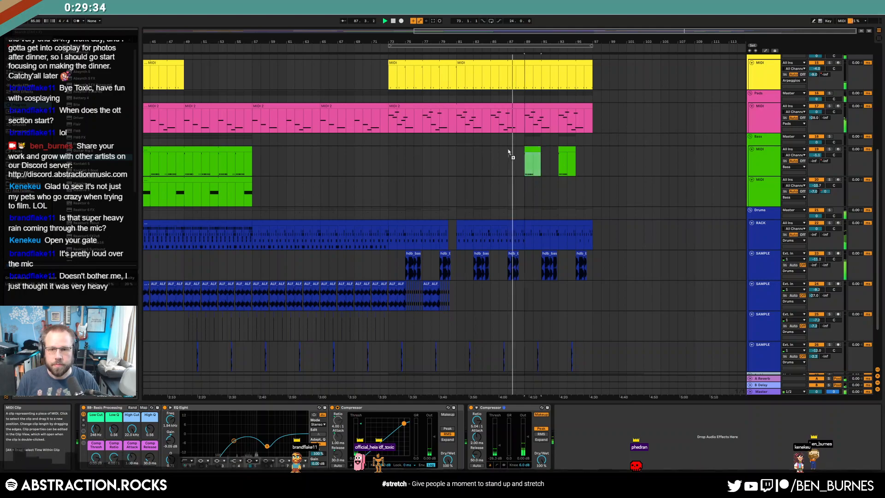
pyautogui.click(501, 149)
pyautogui.scroll(2, 533, 206)
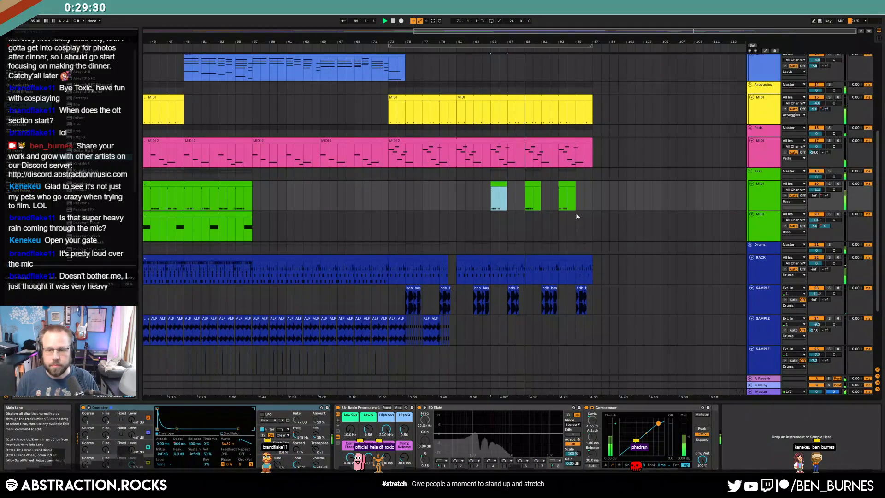
pyautogui.hotkey('shift', 'Tab')
pyautogui.hotkey('shift', 'Tab')
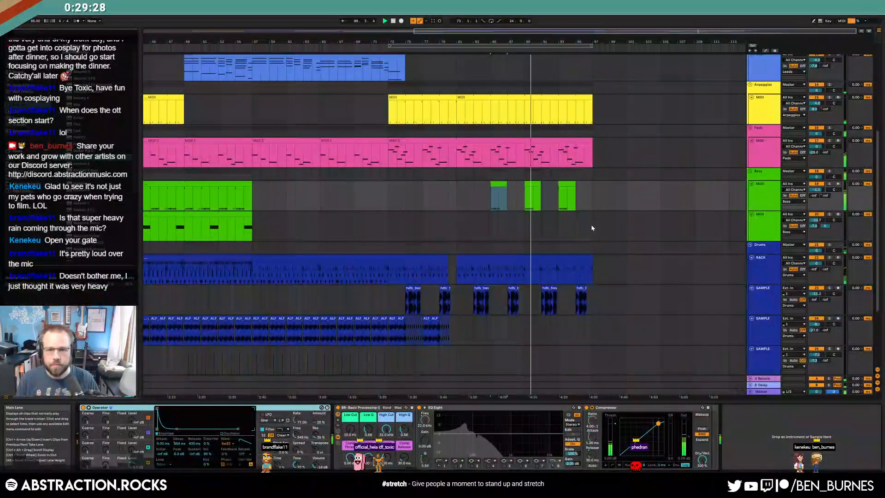
# - Automate the first Leads track's volume to rise from about bar 96 and curve down to silence by bar 105
pyautogui.scroll(-2, 594, 233)
pyautogui.scroll(1, 610, 259)
pyautogui.scroll(5, 612, 261)
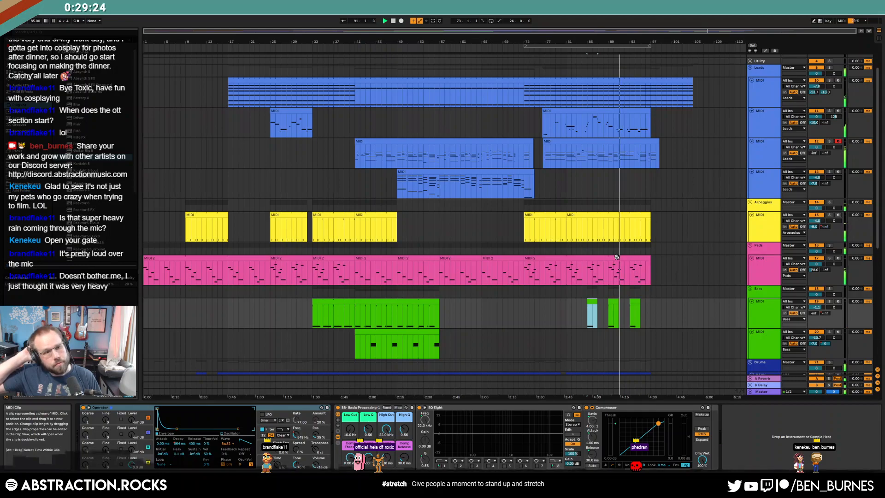
pyautogui.click(653, 96)
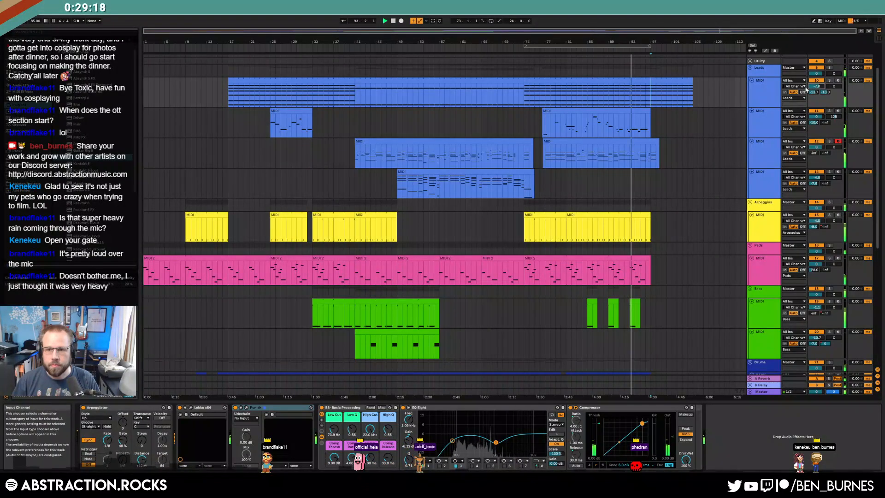
pyautogui.scroll(5, 662, 148)
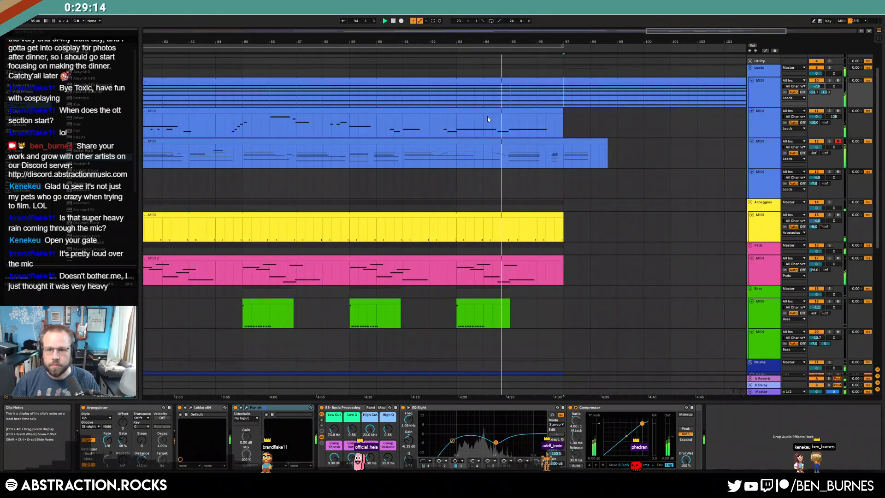
pyautogui.click(775, 89)
pyautogui.press('a')
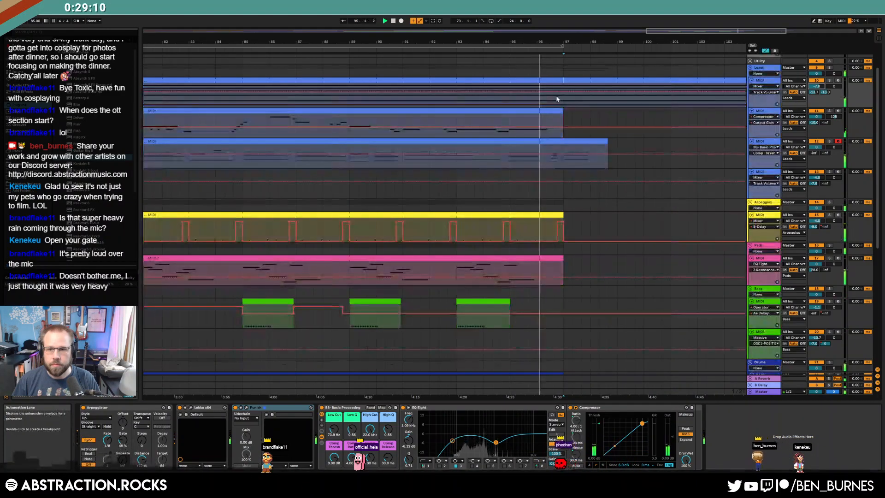
pyautogui.click(538, 94)
pyautogui.moveTo(615, 92); pyautogui.dragTo(671, 88)
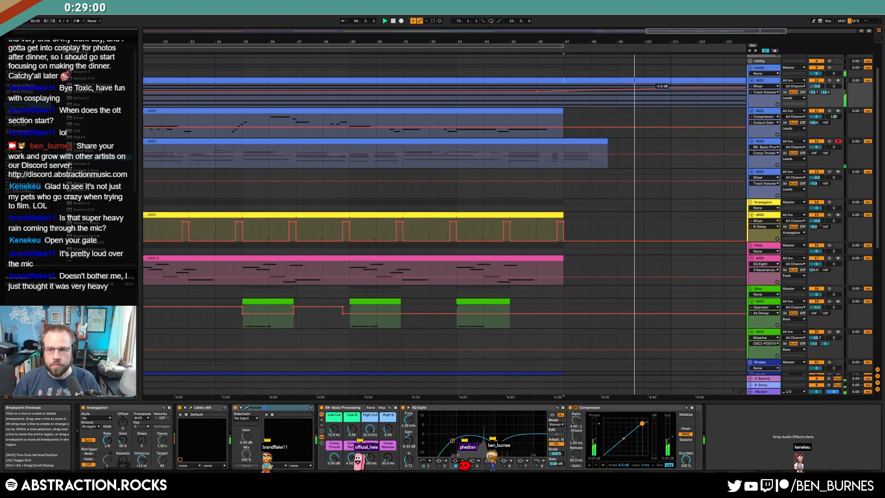
pyautogui.scroll(-3, 679, 104)
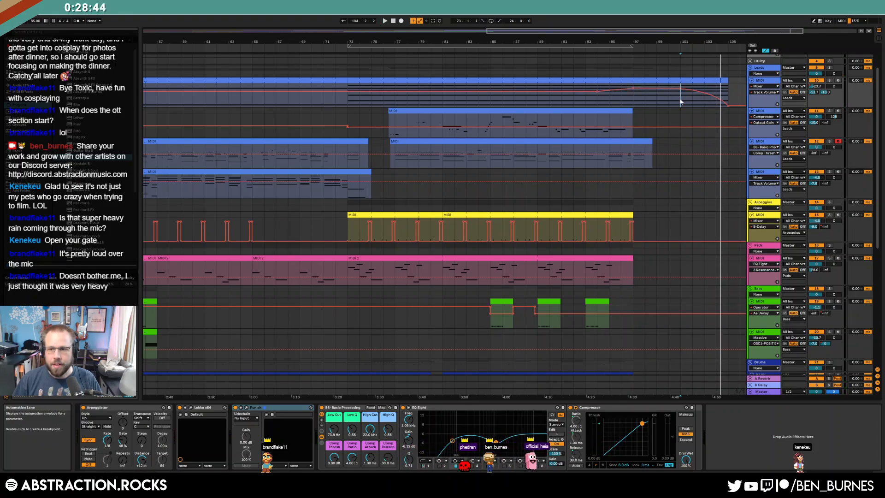
# - Play from about bar 89 and automate the first Leads track's A-Reverb send to rise towards the ending at about bar 99
pyautogui.scroll(-3, 680, 102)
pyautogui.click(610, 101)
pyautogui.press('space')
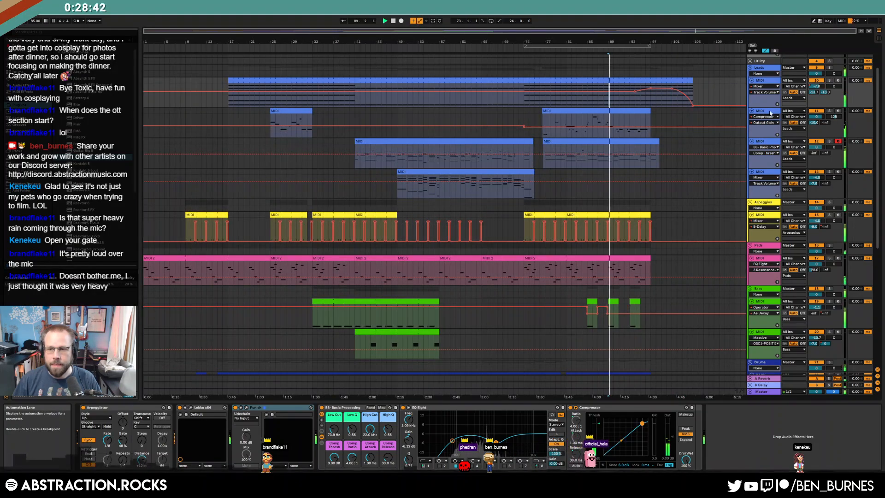
pyautogui.click(814, 92)
pyautogui.press('a')
pyautogui.press('a')
pyautogui.moveTo(647, 95); pyautogui.dragTo(647, 88)
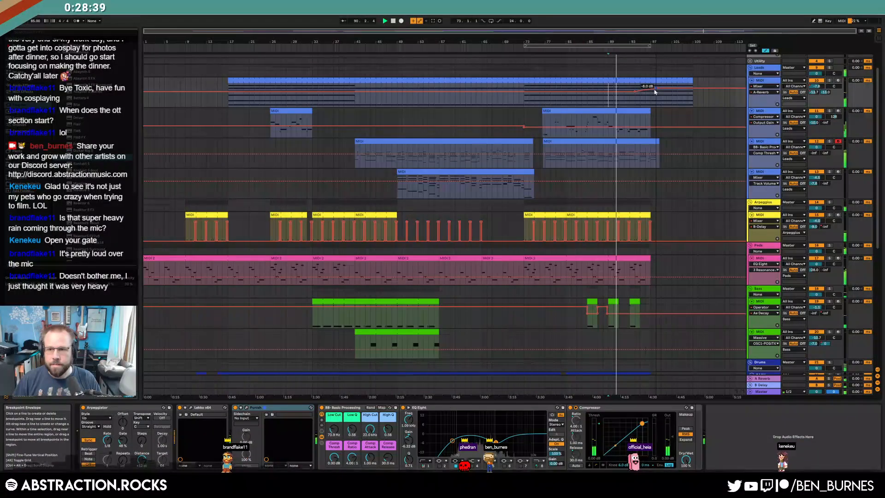
pyautogui.click(824, 92)
pyautogui.click(814, 93)
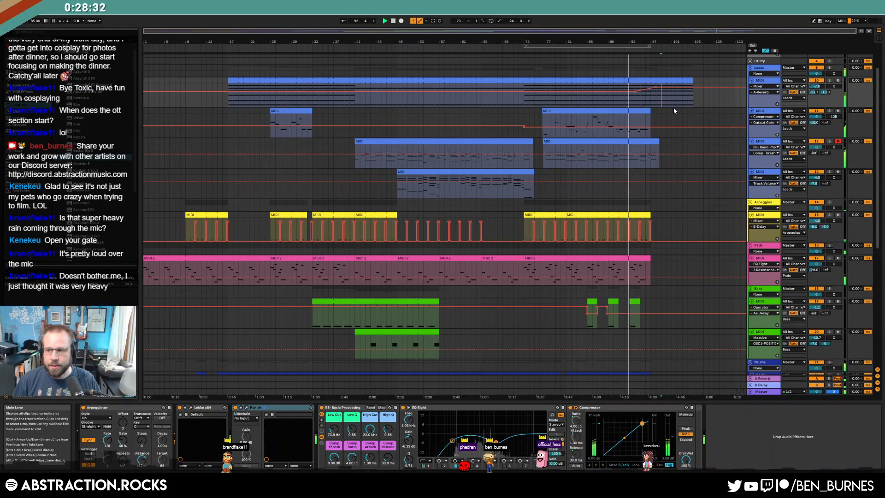
pyautogui.press('a')
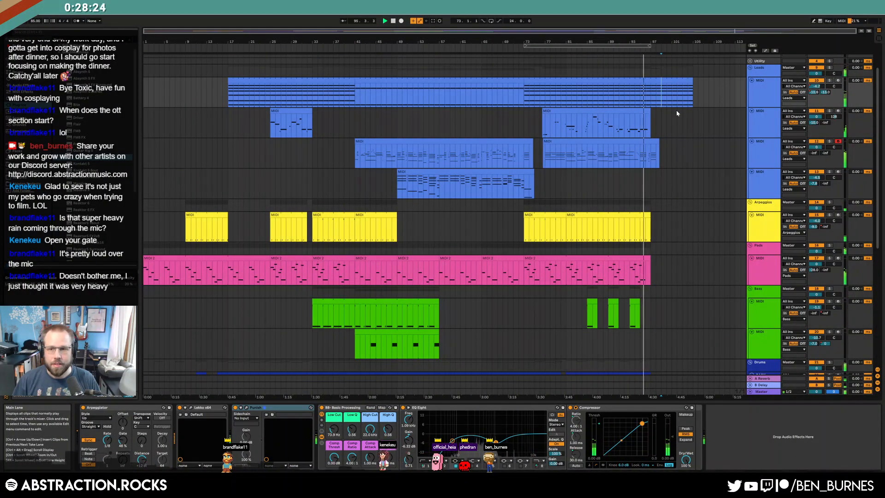
# - Move the SM7B ambience clip's start point forward in its sample and extend the clip's end to about bar 105
pyautogui.scroll(-3, 668, 199)
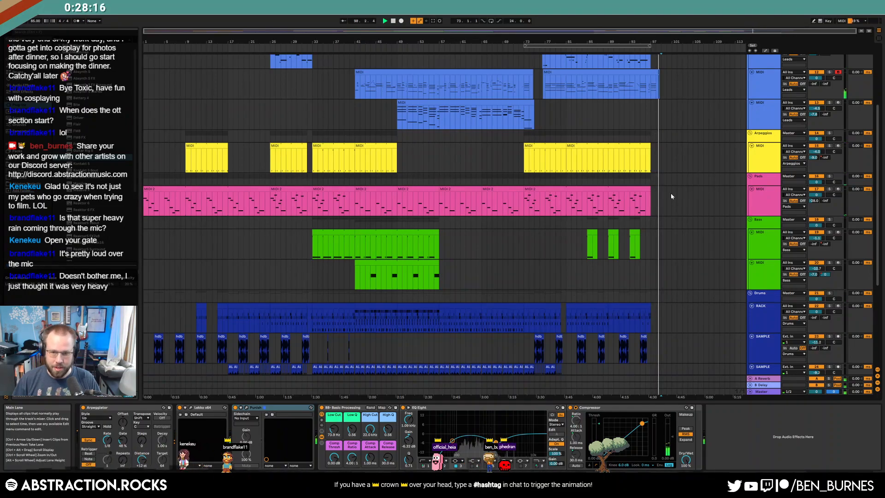
pyautogui.scroll(-3, 672, 195)
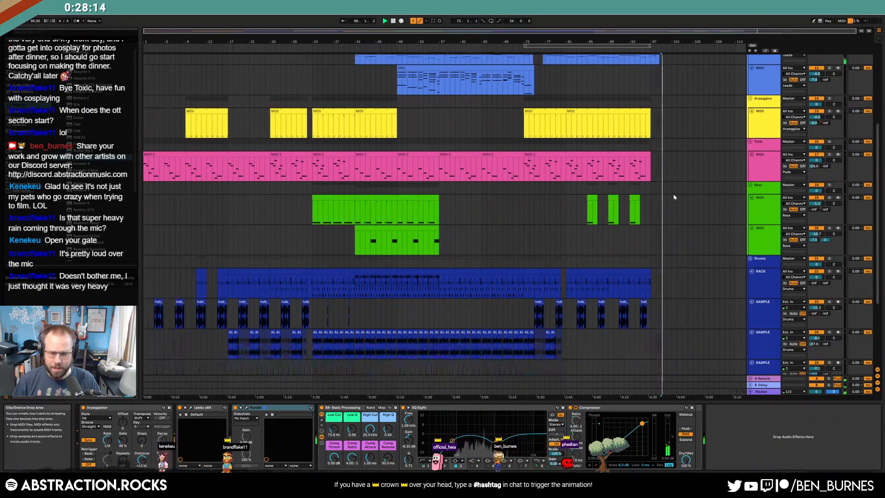
pyautogui.scroll(-3, 673, 195)
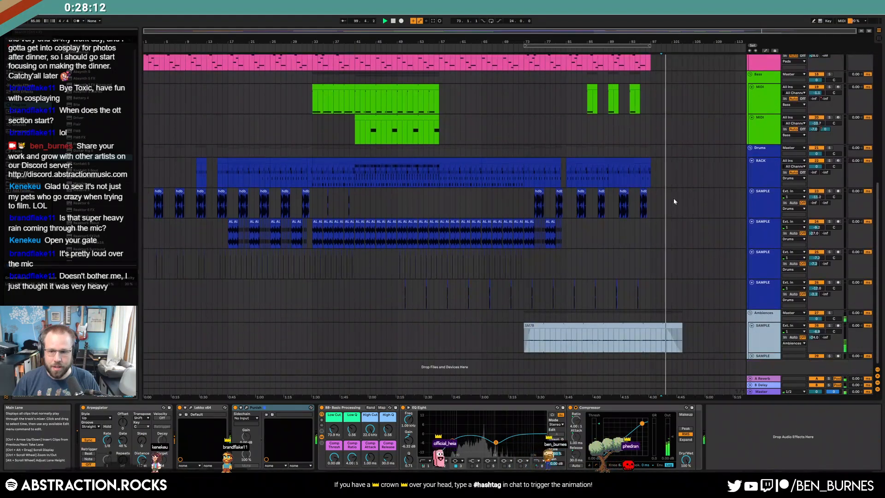
pyautogui.scroll(3, 665, 339)
pyautogui.click(666, 339)
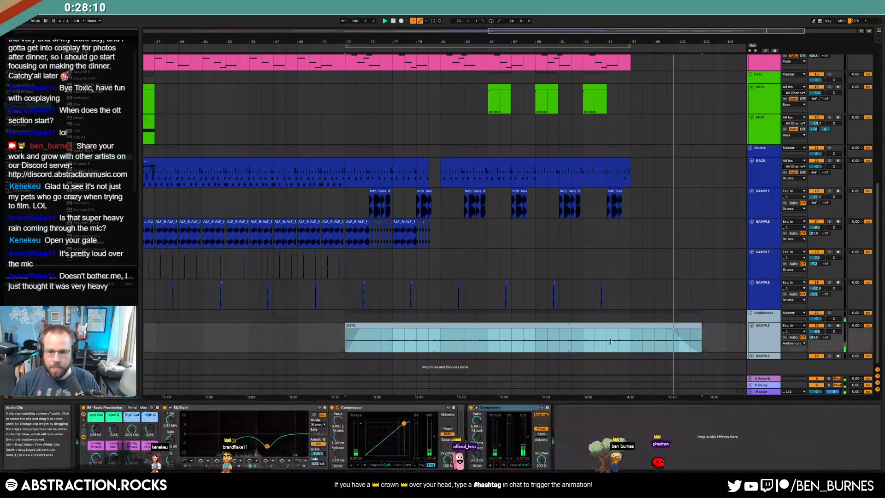
pyautogui.doubleClick(347, 324)
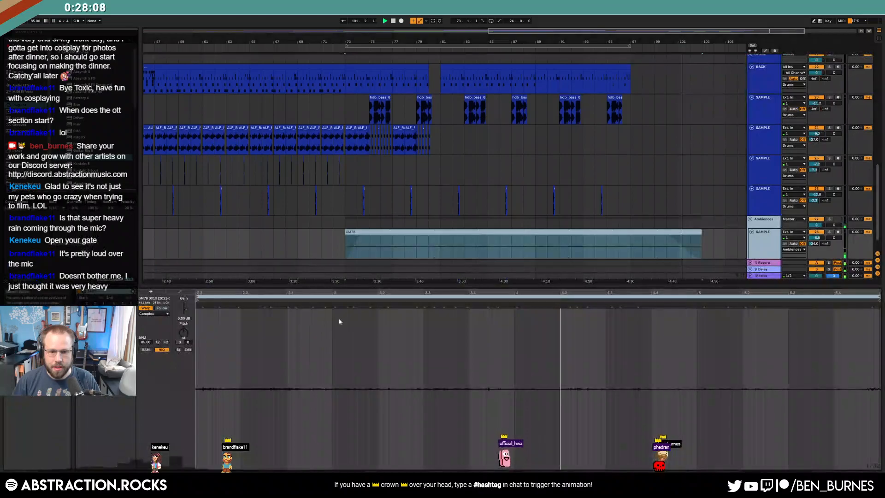
pyautogui.moveTo(203, 297); pyautogui.dragTo(420, 302)
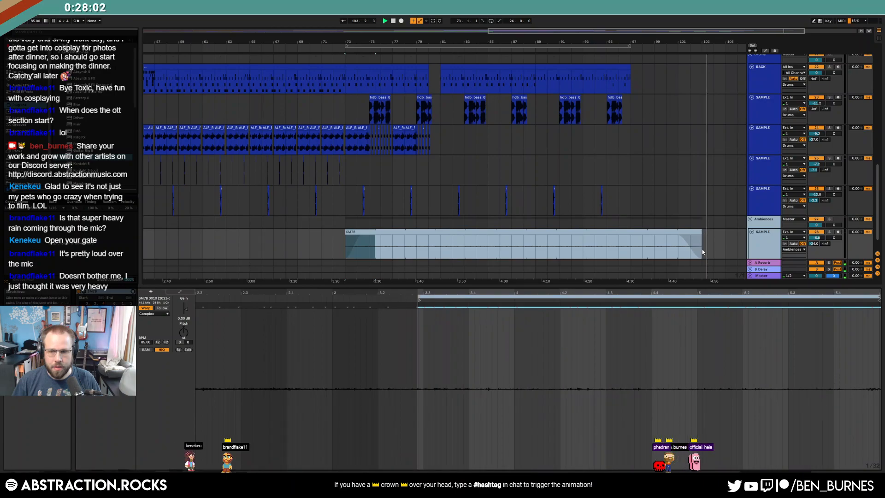
pyautogui.moveTo(700, 234); pyautogui.dragTo(725, 233)
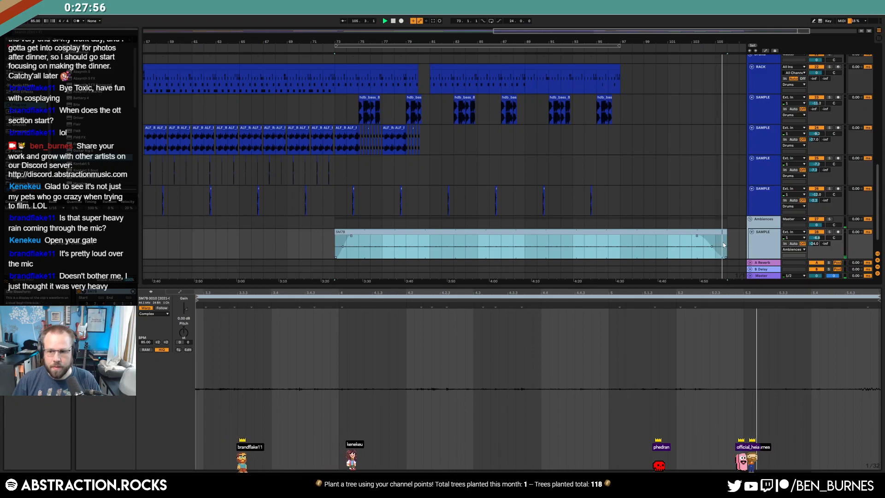
pyautogui.click(726, 245)
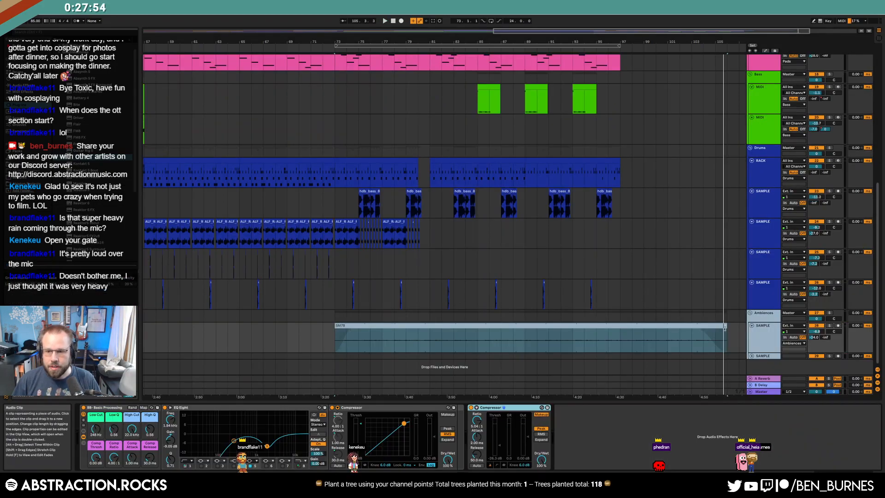
pyautogui.moveTo(726, 327); pyautogui.dragTo(719, 327)
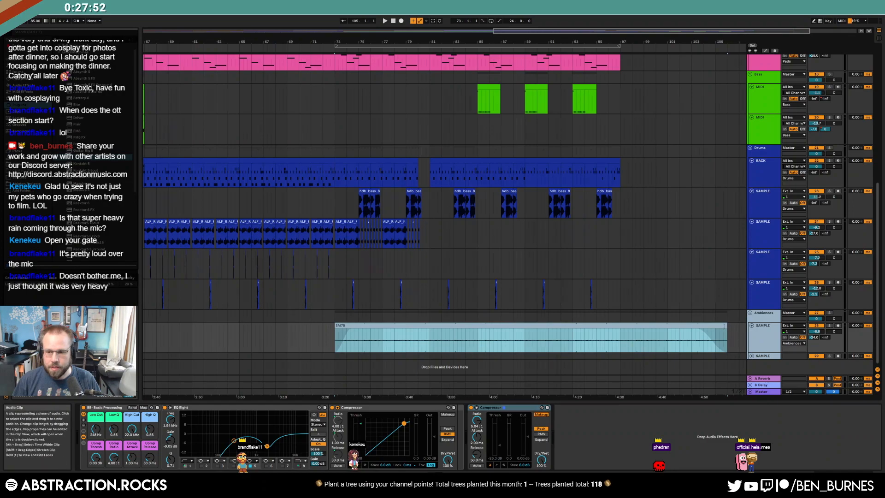
# - Insert an empty MIDI clip on the PIANO track from the song start to about bar 105
pyautogui.scroll(8, 722, 313)
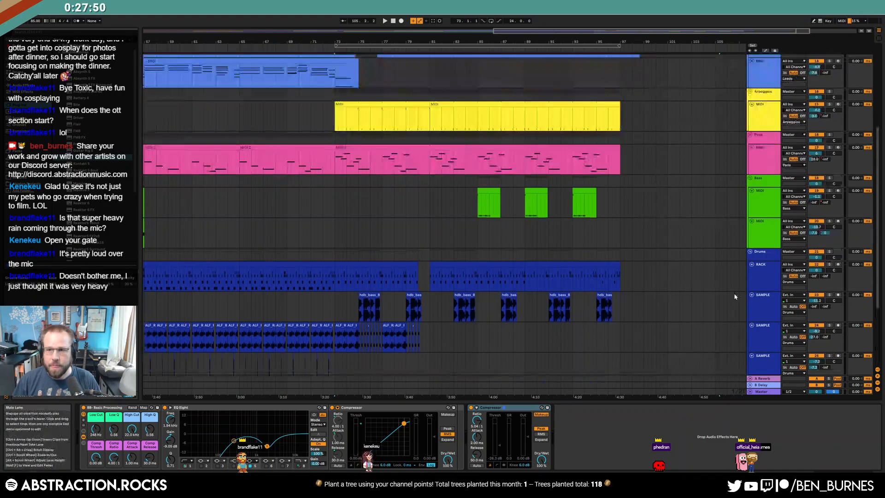
pyautogui.scroll(2, 723, 303)
pyautogui.click(719, 57)
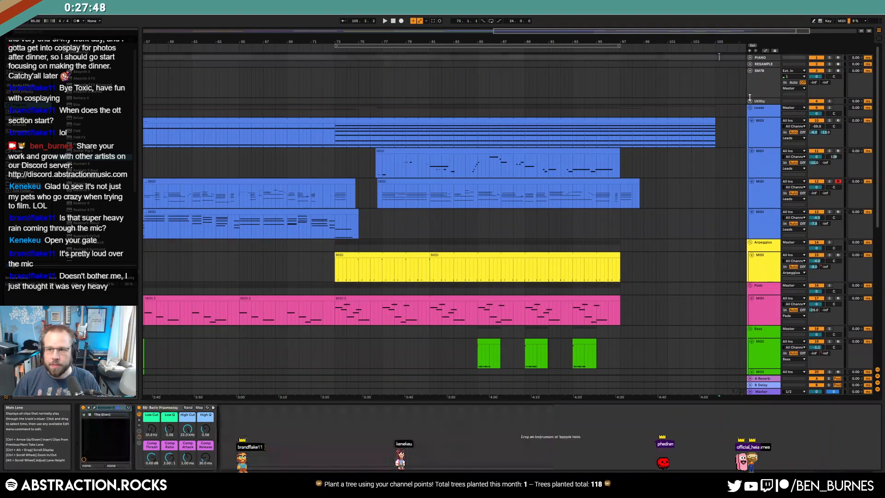
pyautogui.hotkey('shift', 'Home')
pyautogui.hotkey('ctrl', 'shift', 'm')
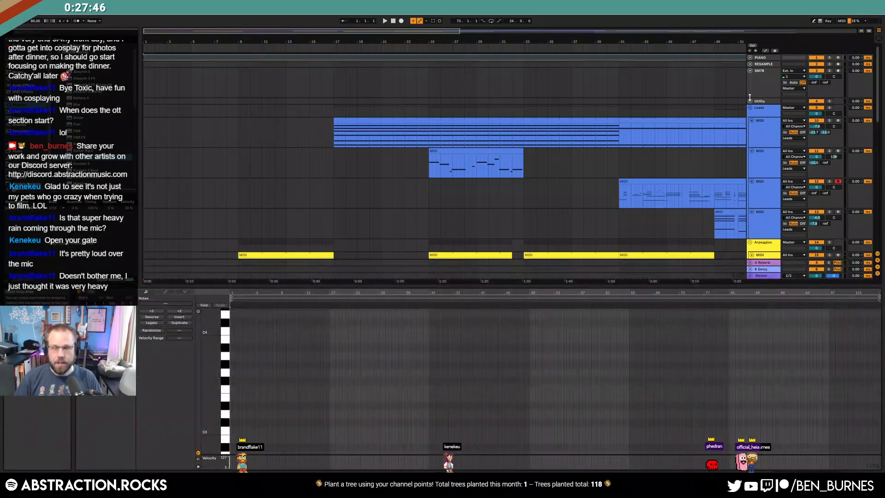
# - Turn off MIDI arrangement overdub, fit the whole arrangement in view and play it from the beginning
pyautogui.click(393, 21)
pyautogui.click(414, 22)
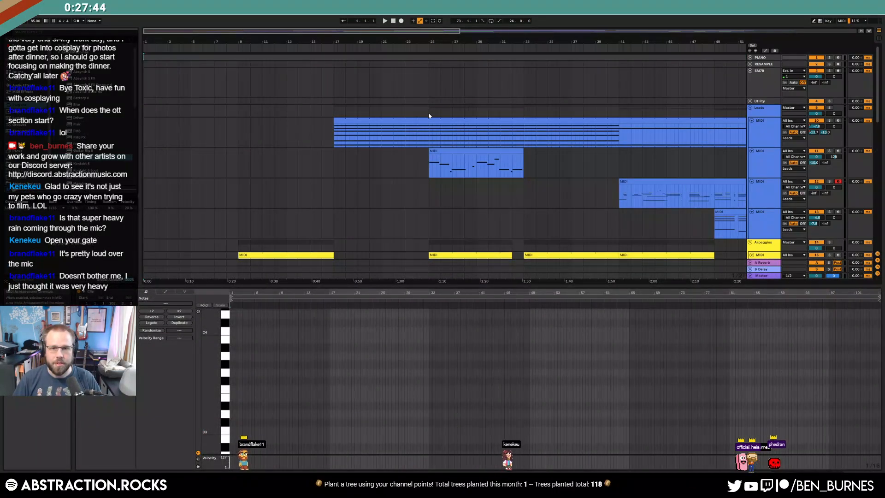
pyautogui.press('w')
pyautogui.hotkey('shift', 'Tab')
pyautogui.press('space')
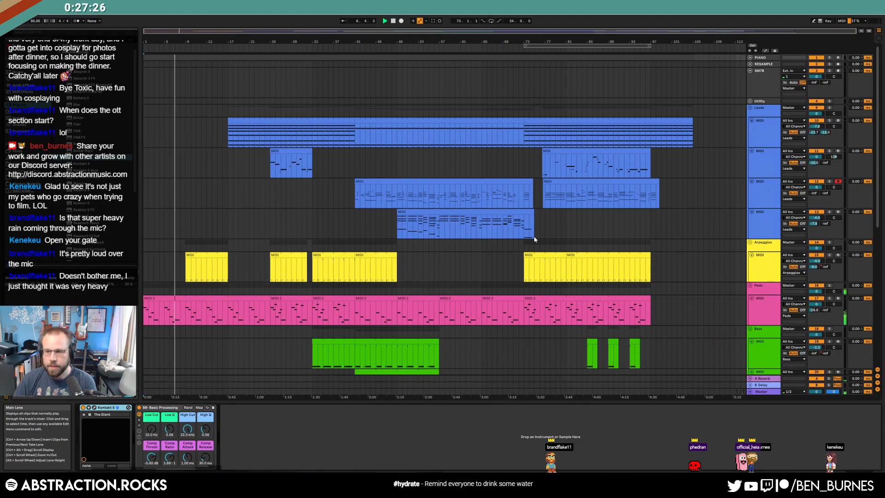
# - Open the Youlean Loudness Meter on the Master track and place its window over the upper arrangement to monitor levels
pyautogui.click(765, 303)
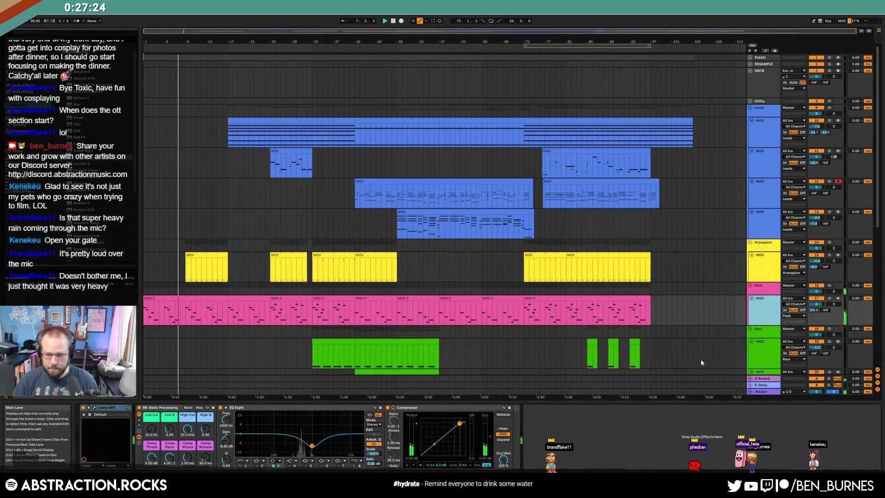
pyautogui.scroll(-3, 704, 364)
pyautogui.click(742, 391)
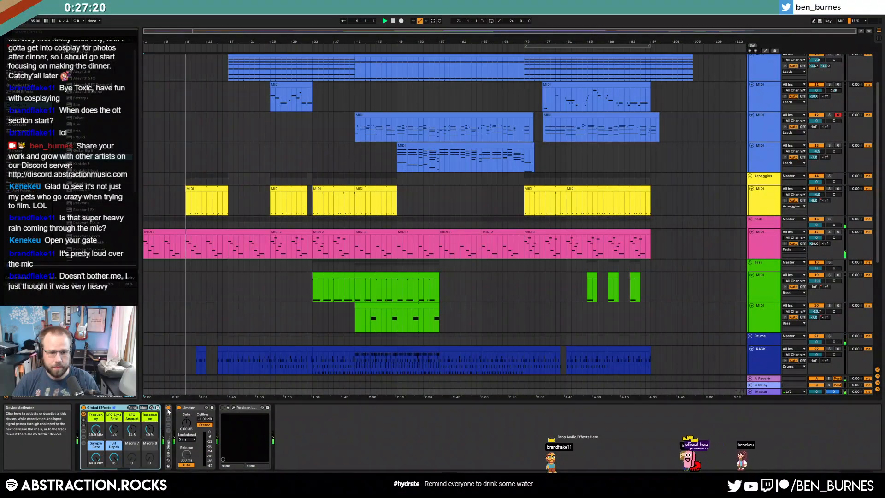
pyautogui.click(223, 408)
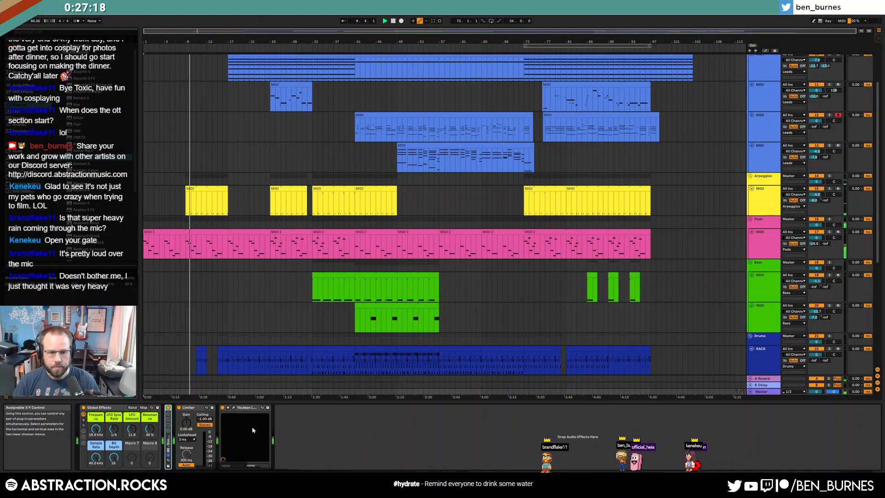
pyautogui.click(234, 407)
pyautogui.moveTo(441, 131); pyautogui.dragTo(698, 34)
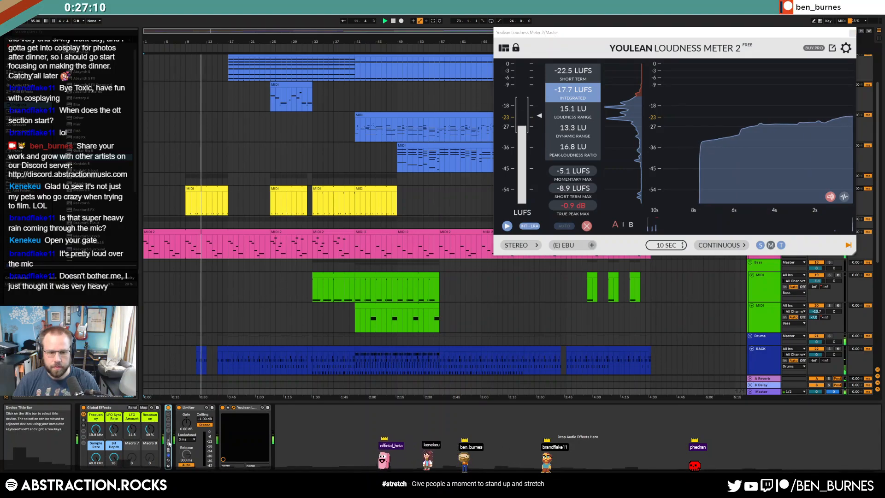
# - Expand the Master's processing rack, fine-tune the Glue Compressor's makeup gain and slightly adjust EQ Eight's high band
pyautogui.doubleClick(171, 444)
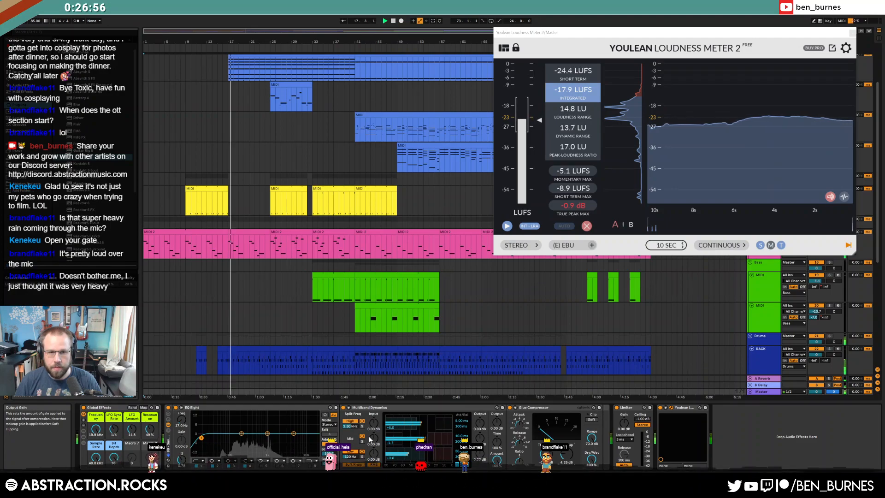
pyautogui.moveTo(567, 455); pyautogui.dragTo(567, 451)
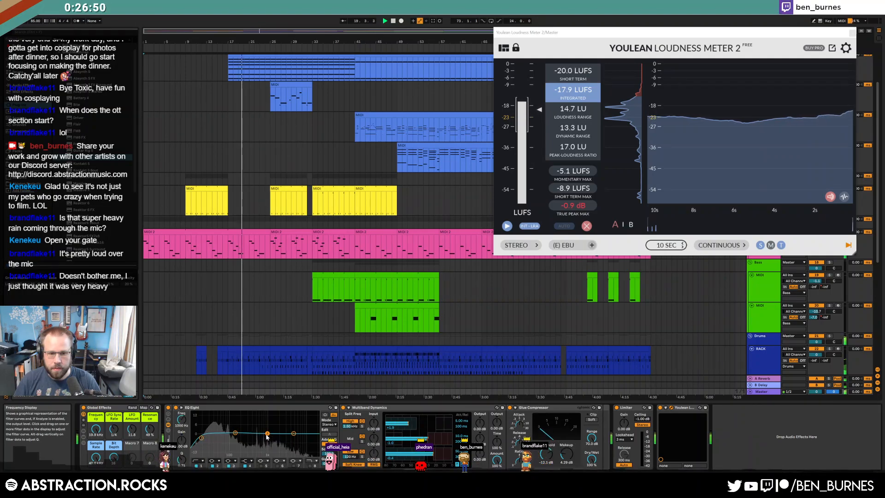
pyautogui.click(293, 433)
pyautogui.moveTo(293, 434); pyautogui.dragTo(295, 431)
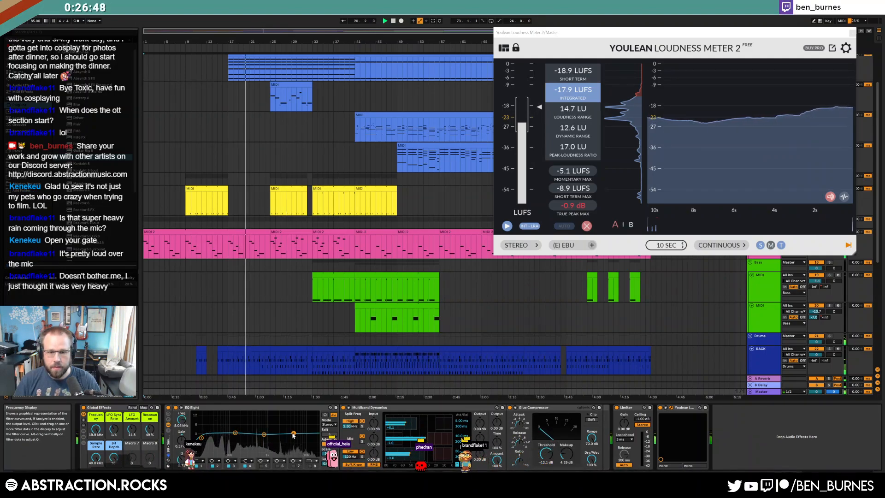
# - Raise the makeup gain on the Master's Glue Compressor slightly
pyautogui.moveTo(566, 454); pyautogui.dragTo(566, 451)
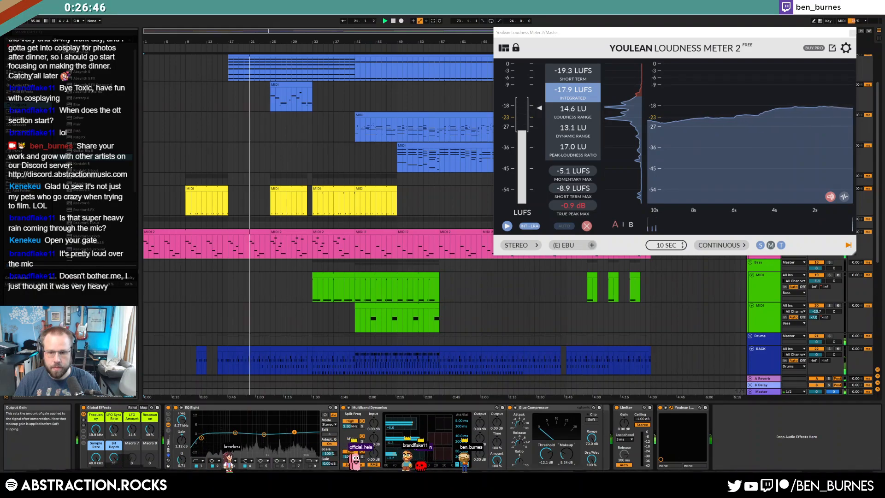
# - Open the drum RACK track's Drum Rack, select the Open Hats pad and adjust its Simpler output volume
pyautogui.scroll(-3, 481, 362)
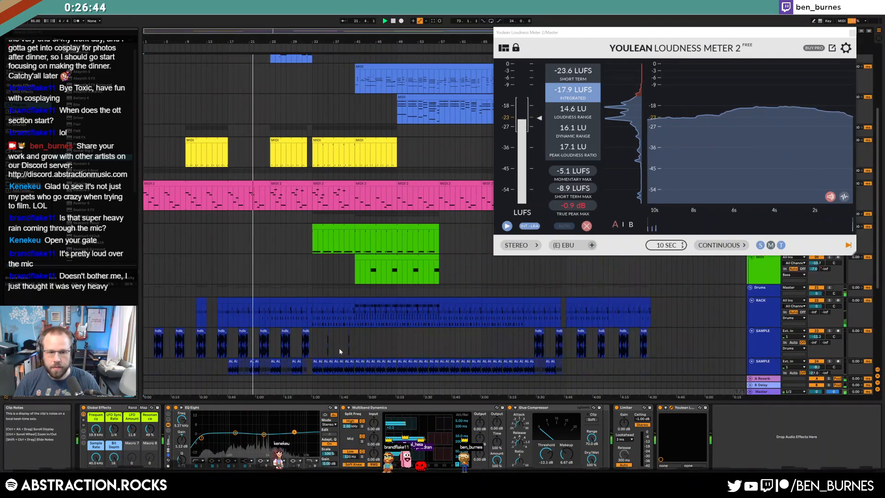
pyautogui.click(767, 305)
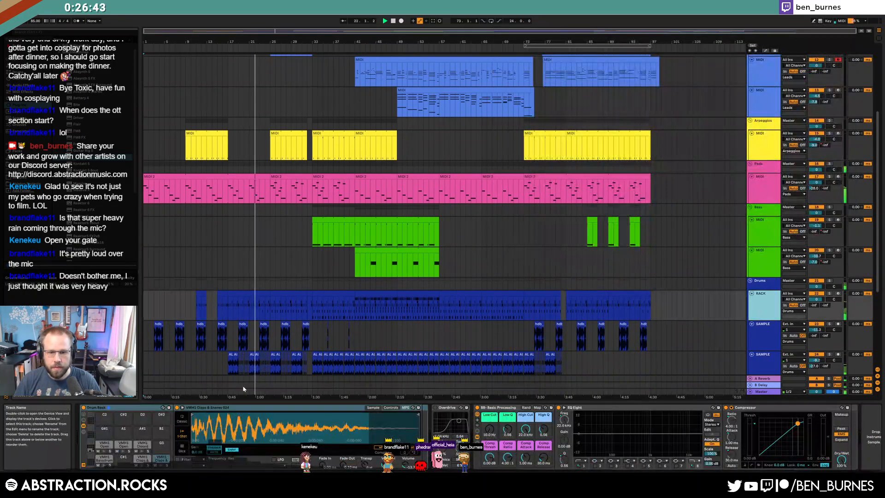
pyautogui.click(106, 445)
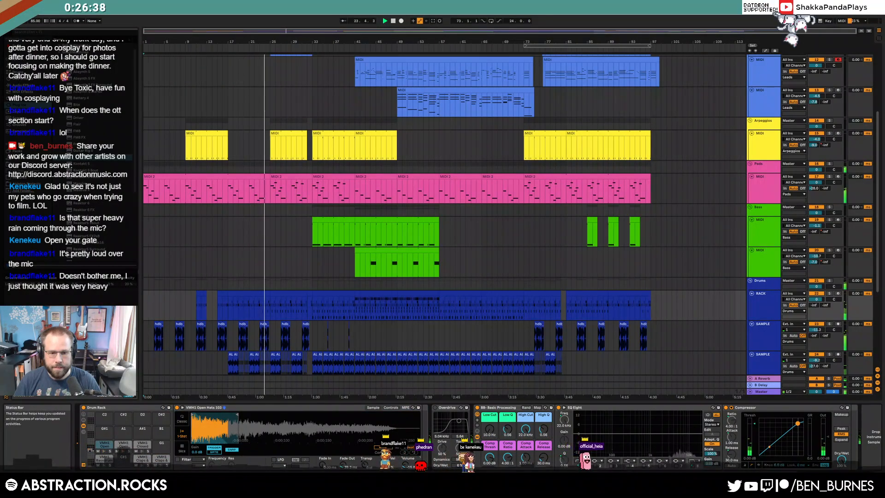
pyautogui.click(128, 445)
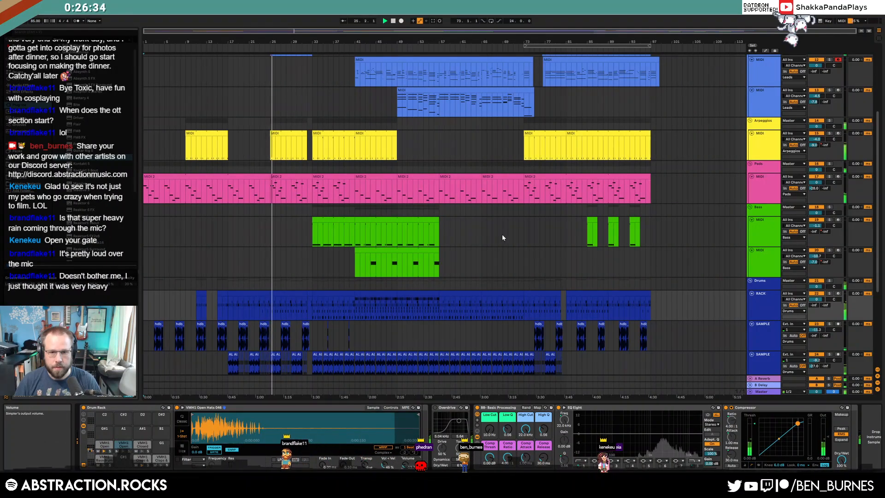
# - Select the second Leads track's clip at bar 25, show the automation lanes and lower that track's volume slightly
pyautogui.scroll(5, 469, 250)
pyautogui.click(299, 155)
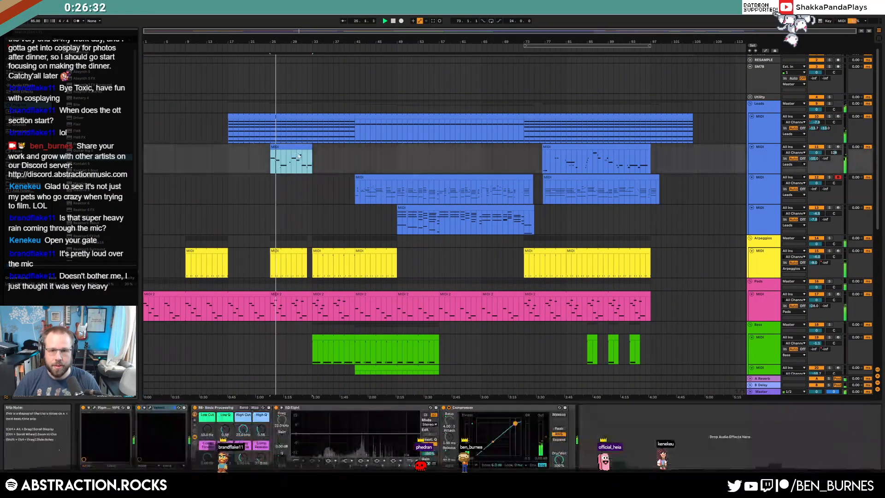
pyautogui.press('a')
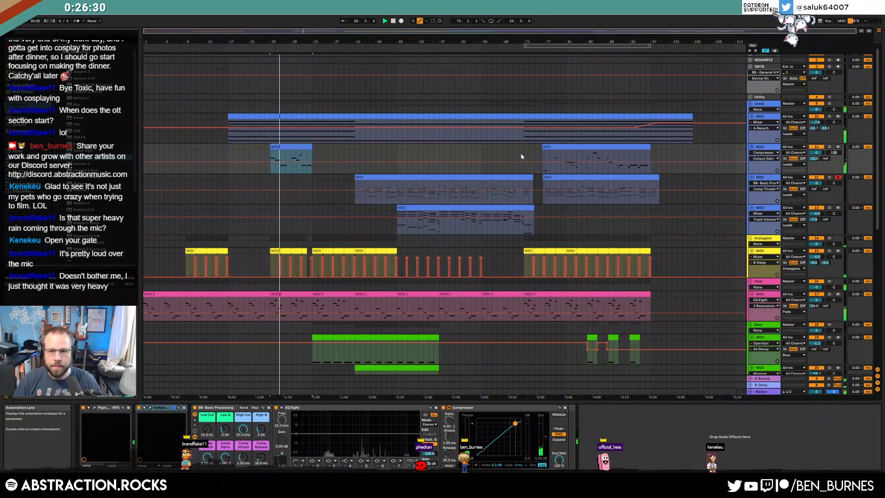
pyautogui.moveTo(816, 152); pyautogui.dragTo(816, 156)
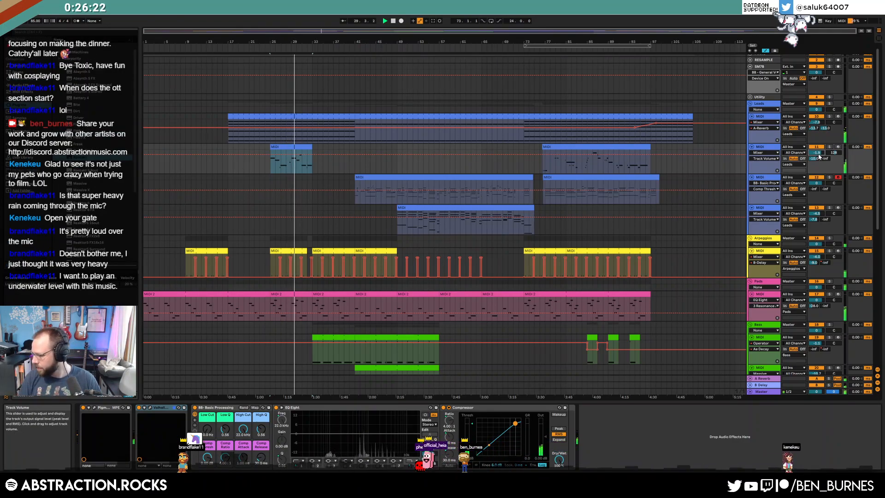
# - Delete the leftover B-Delay send automation on the Arpeggios track in the empty gap after bar 49
pyautogui.moveTo(496, 270); pyautogui.dragTo(407, 272)
pyautogui.click(423, 272)
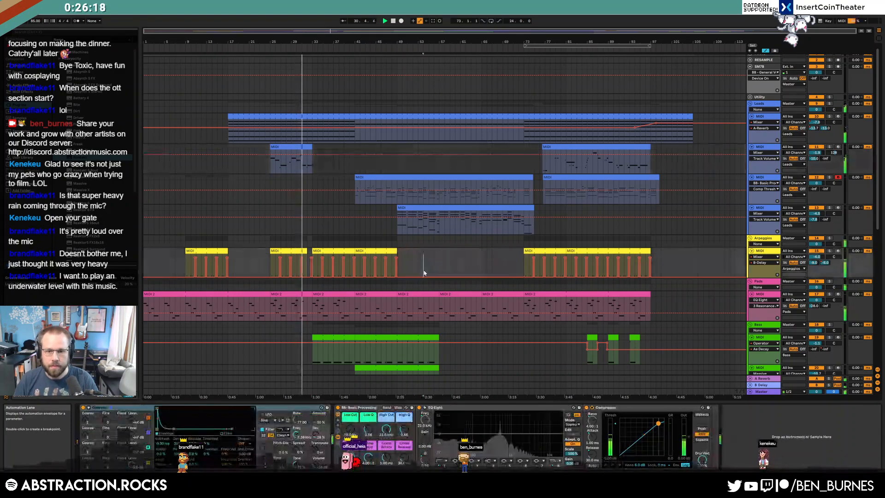
# - Flatten the first Bass track's Operator Ae Decay automation around bars 85 to 89, hide automation and lower the track's volume
pyautogui.scroll(-5, 479, 306)
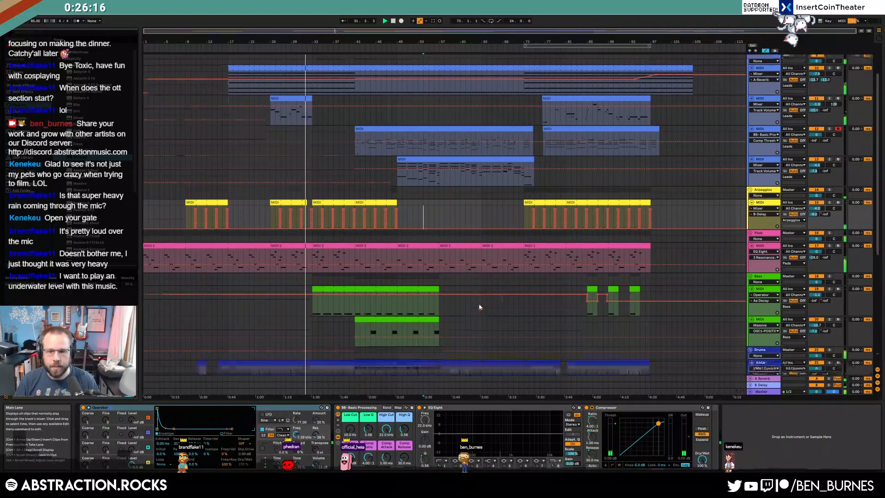
pyautogui.scroll(-2, 474, 316)
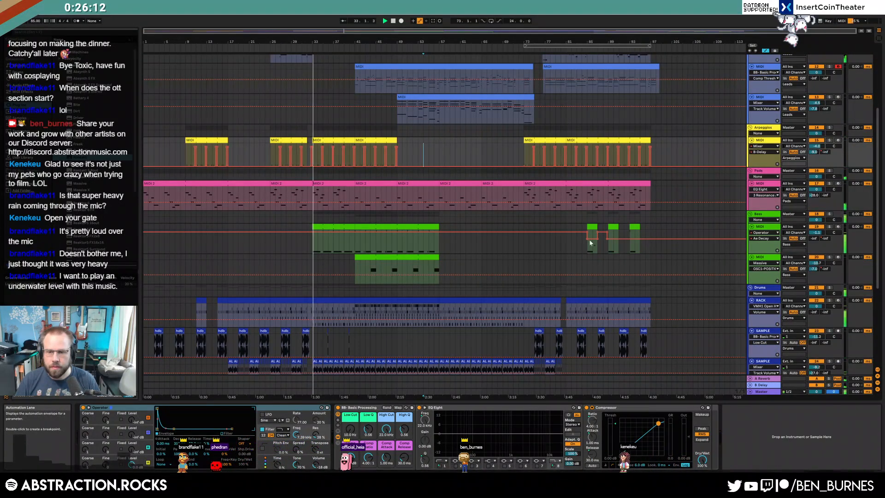
pyautogui.click(605, 234)
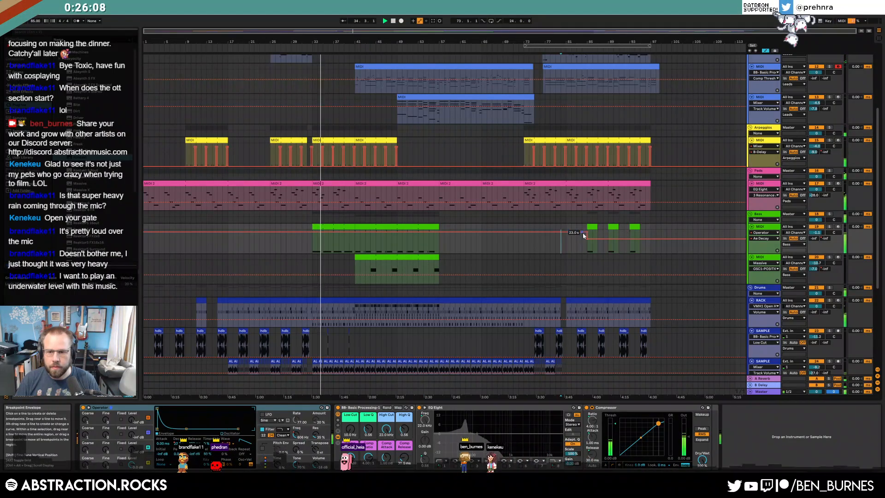
pyautogui.press('a')
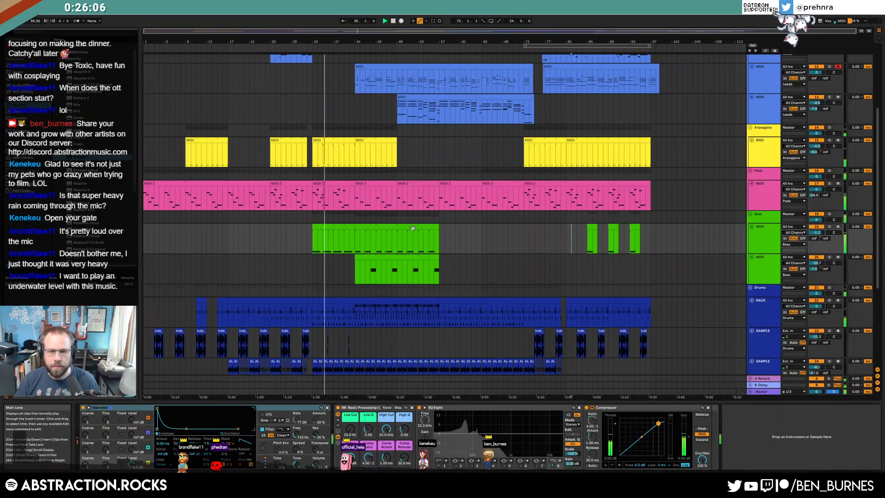
pyautogui.click(342, 227)
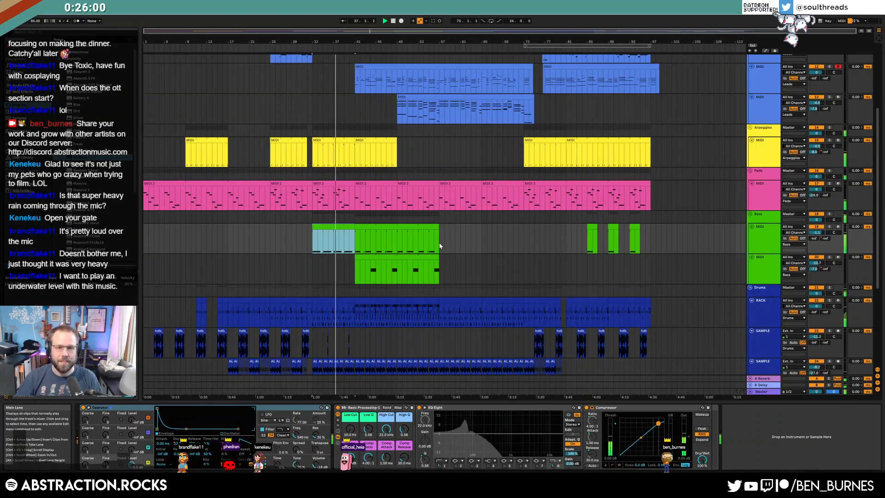
pyautogui.moveTo(816, 237); pyautogui.dragTo(816, 240)
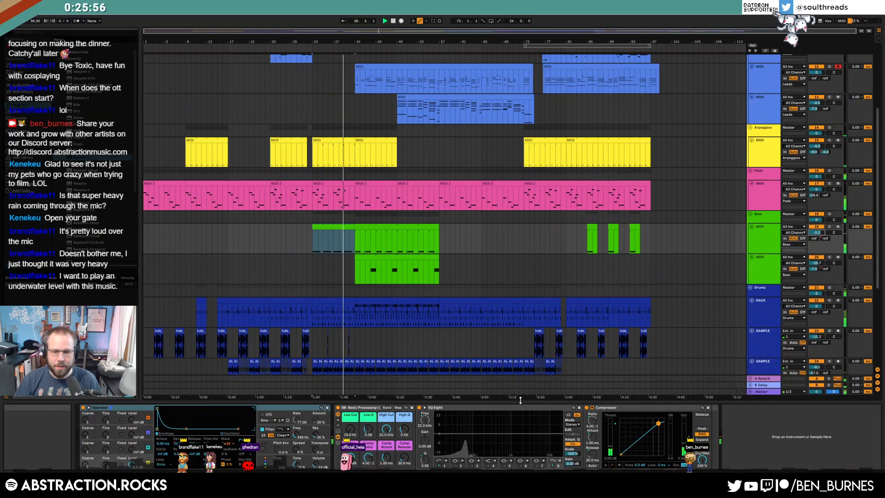
# - Check the drop's loudness in the Master's Youlean Loudness Meter and close the meter window
pyautogui.click(763, 392)
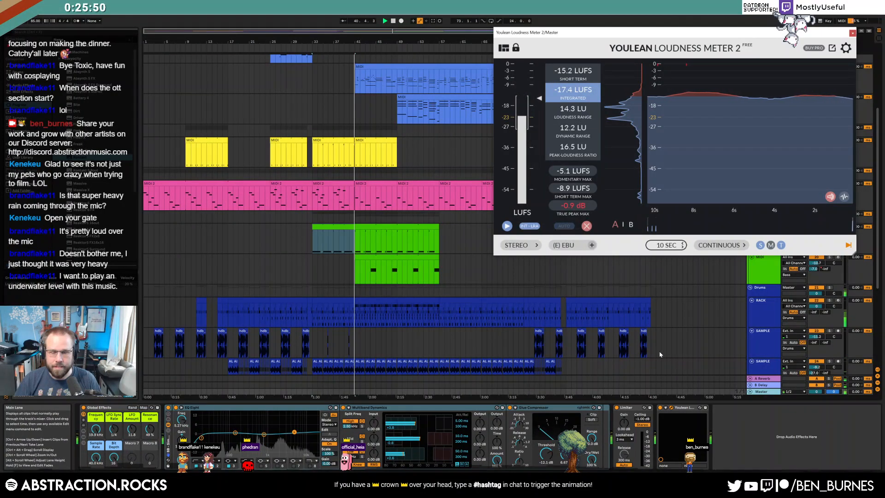
pyautogui.moveTo(701, 82)
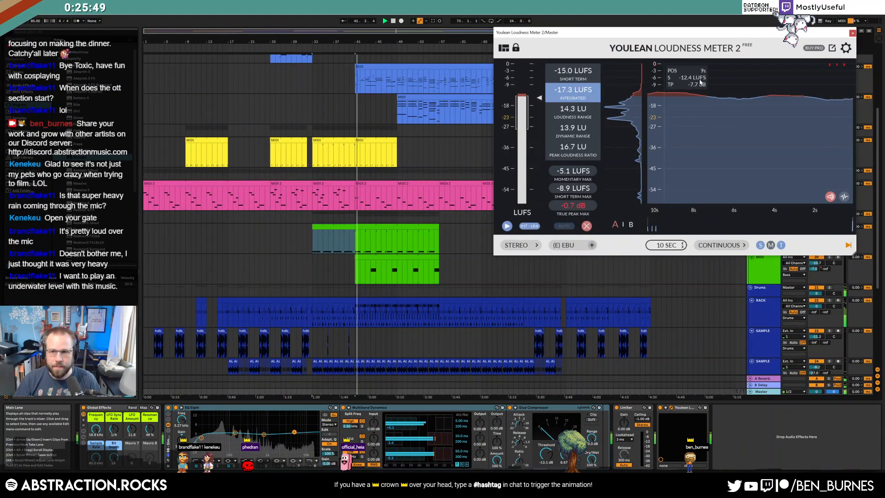
pyautogui.click(852, 33)
# - Select the RACK track's drum clip at bar 41 and adjust the Closed Hats pad's Simpler output volume
pyautogui.scroll(-2, 351, 294)
pyautogui.click(378, 275)
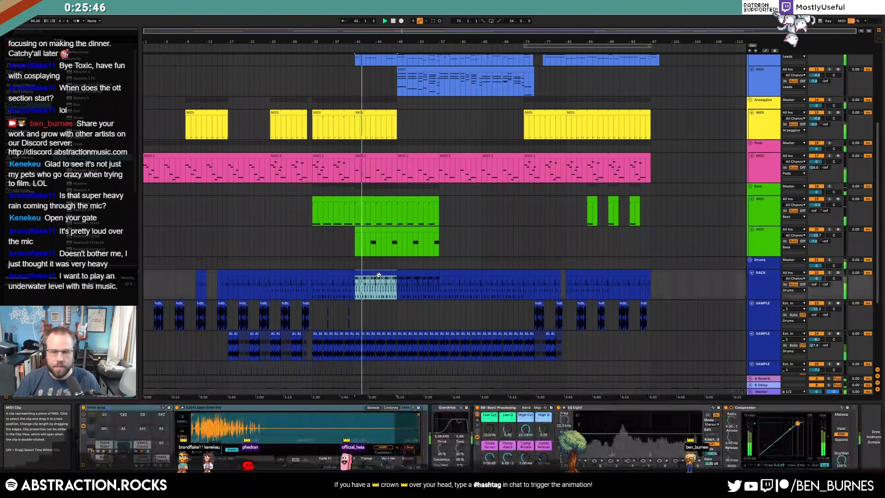
pyautogui.click(159, 459)
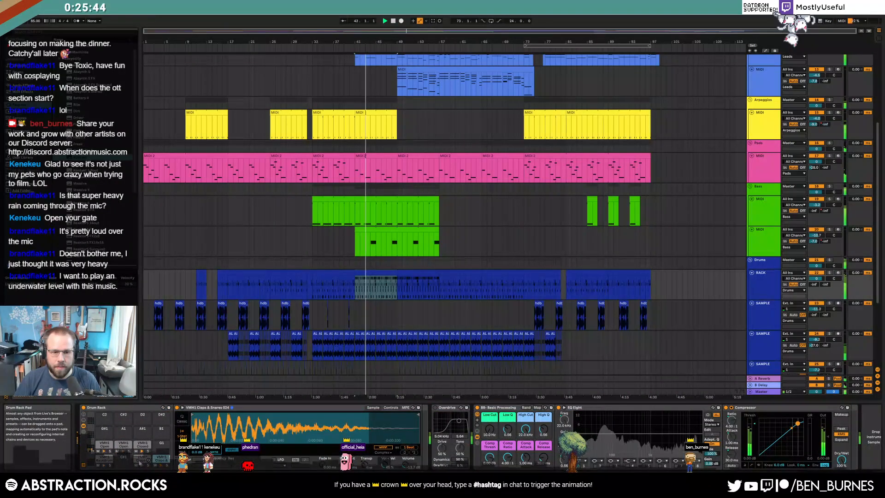
pyautogui.click(143, 444)
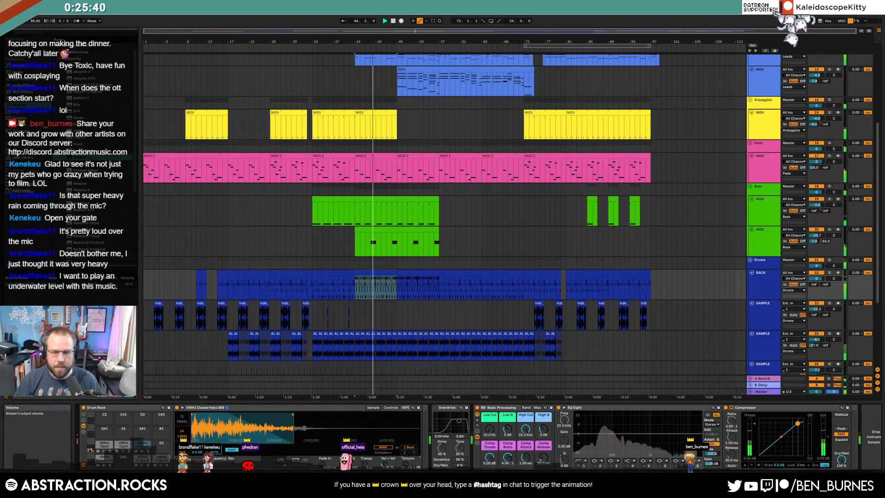
# - Lower the second Bass track's volume and open its Thermal plug-in with the automation lanes shown
pyautogui.moveTo(816, 235); pyautogui.dragTo(816, 246)
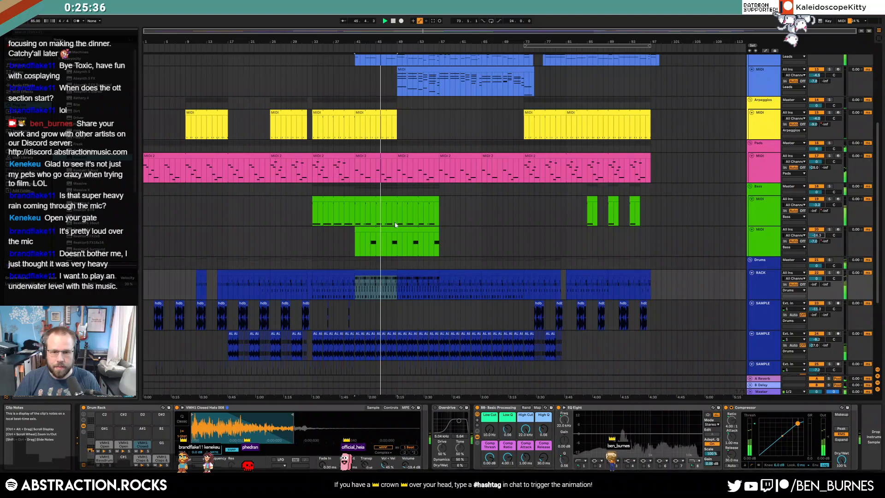
pyautogui.click(413, 226)
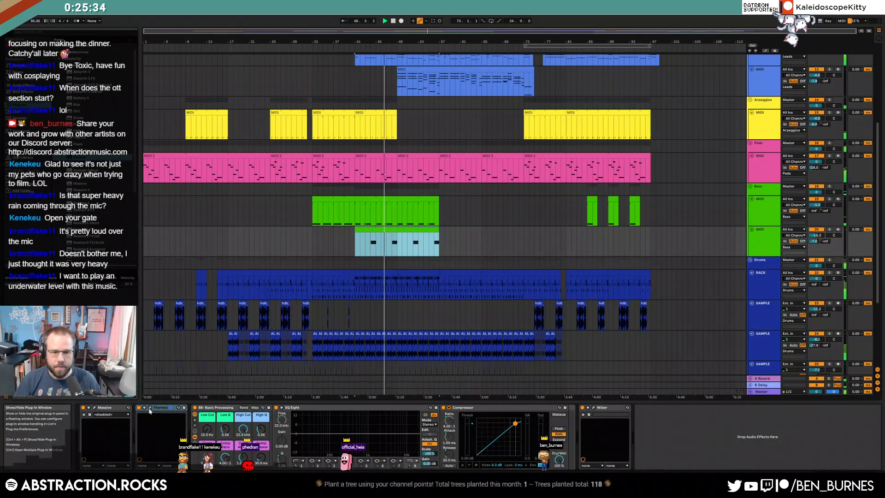
pyautogui.moveTo(445, 63); pyautogui.dragTo(494, 274)
pyautogui.press('a')
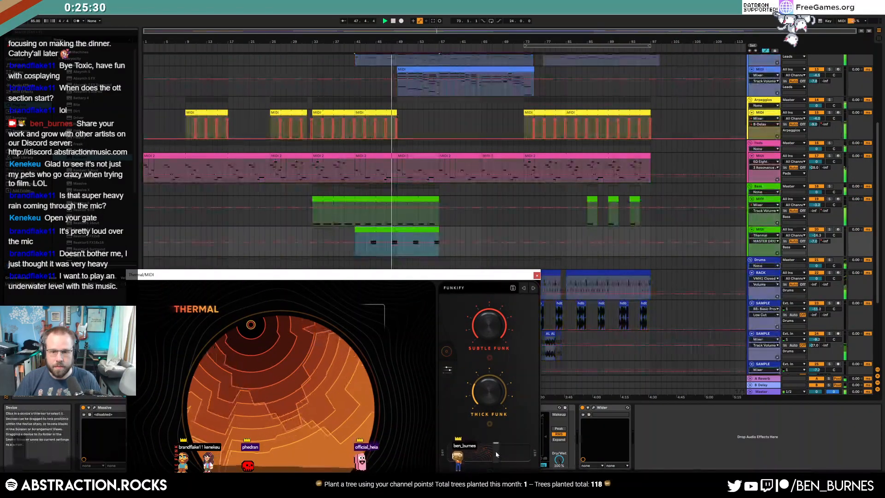
# - Draw a Thermal master dry/wet automation ramp on the second Bass track from 28% near bar 41 to 88% near bar 56
pyautogui.click(355, 241)
pyautogui.moveTo(354, 241); pyautogui.dragTo(354, 246)
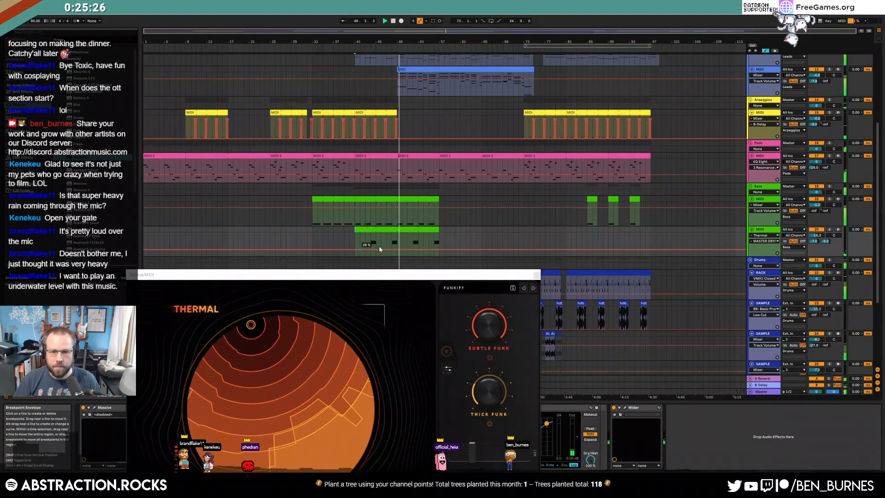
pyautogui.moveTo(433, 248); pyautogui.dragTo(434, 234)
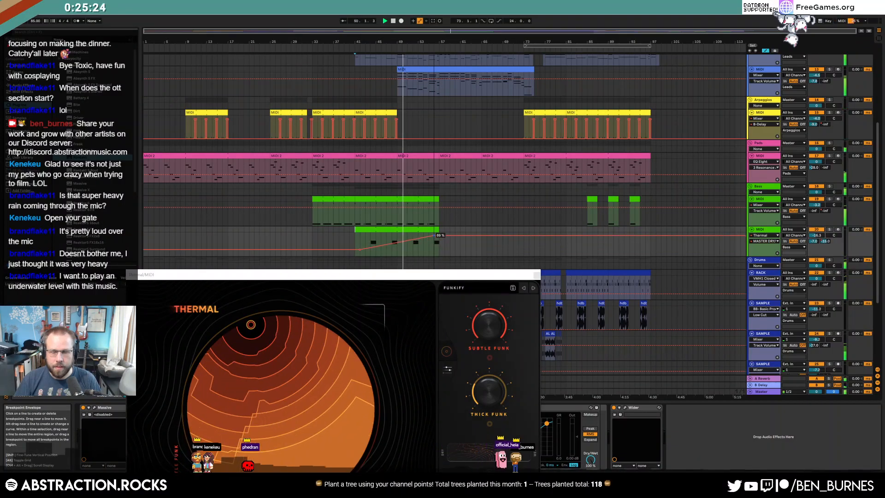
# - Close the Thermal window, return to the device chain and lower the second Bass track's volume to -17.7 dB
pyautogui.hotkey('shift', 'Tab')
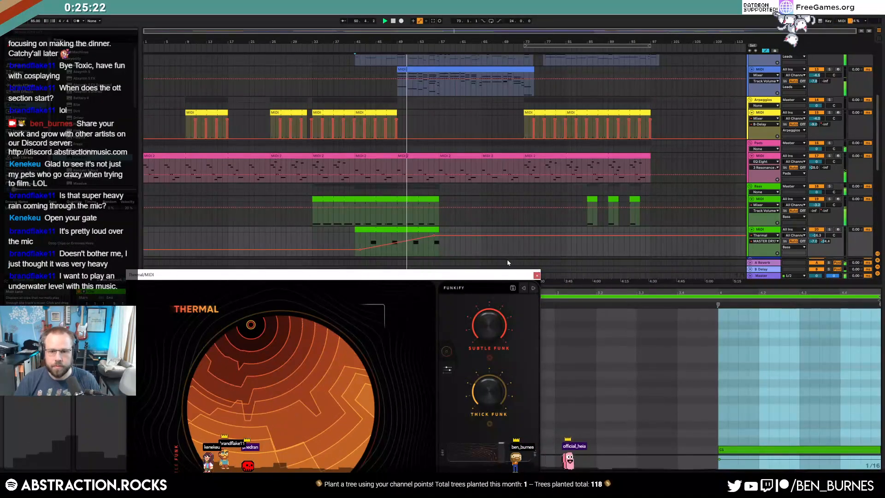
pyautogui.click(536, 275)
pyautogui.click(494, 250)
pyautogui.hotkey('shift', 'Tab')
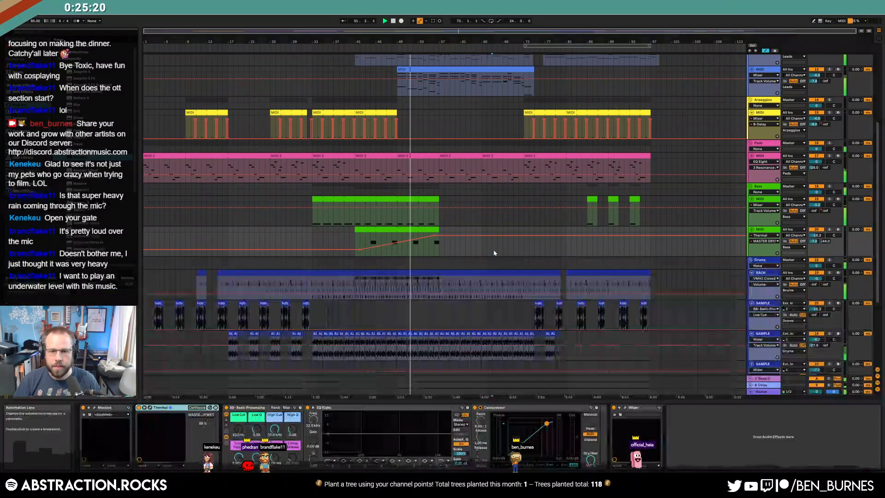
pyautogui.click(473, 245)
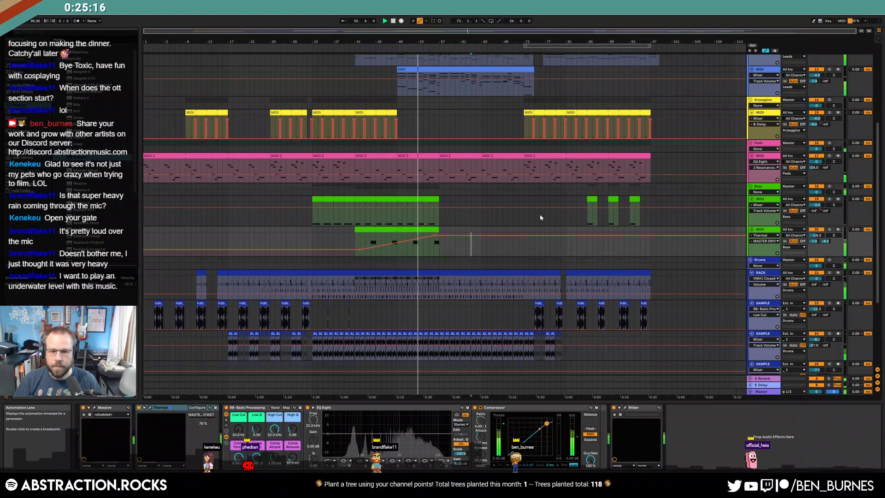
pyautogui.click(816, 235)
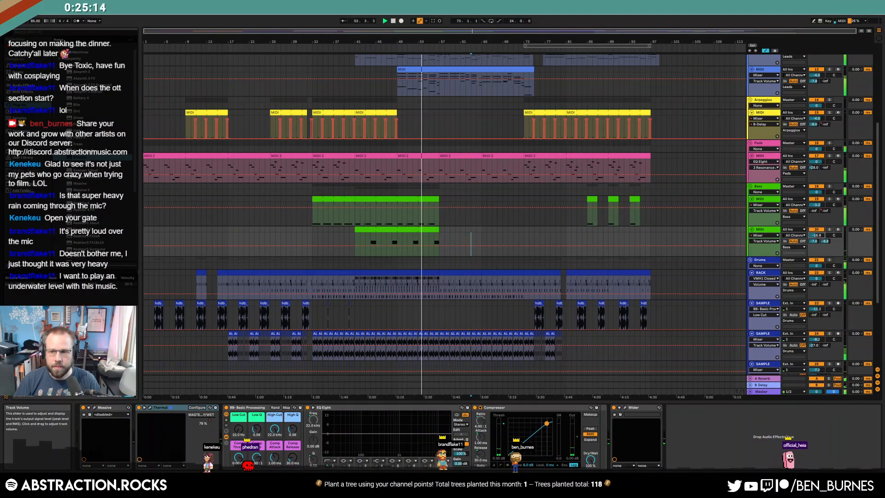
# - Examine the notes of the lowest Leads track's MIDI clip around bars 51 to 61 in the note editor
pyautogui.scroll(3, 467, 102)
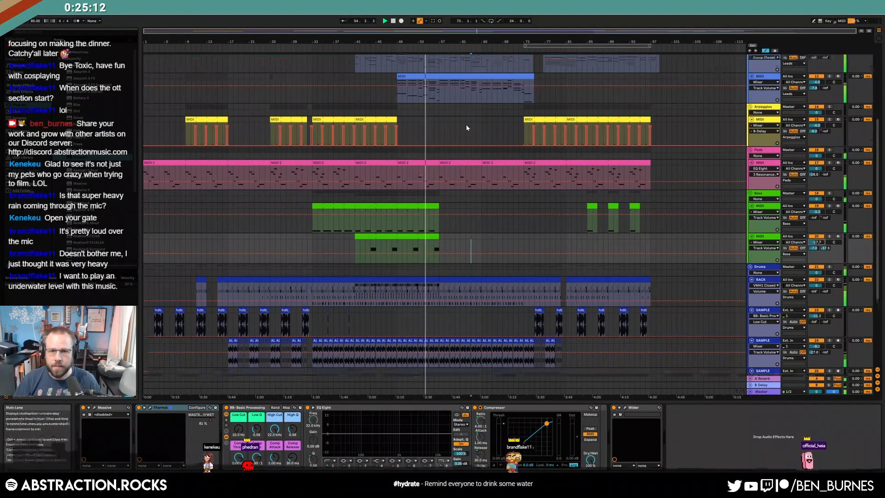
pyautogui.click(426, 124)
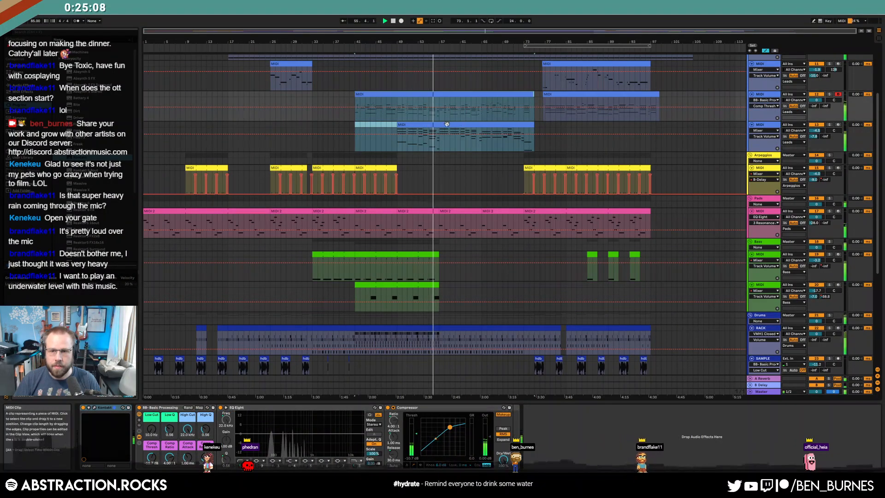
pyautogui.scroll(5, 434, 126)
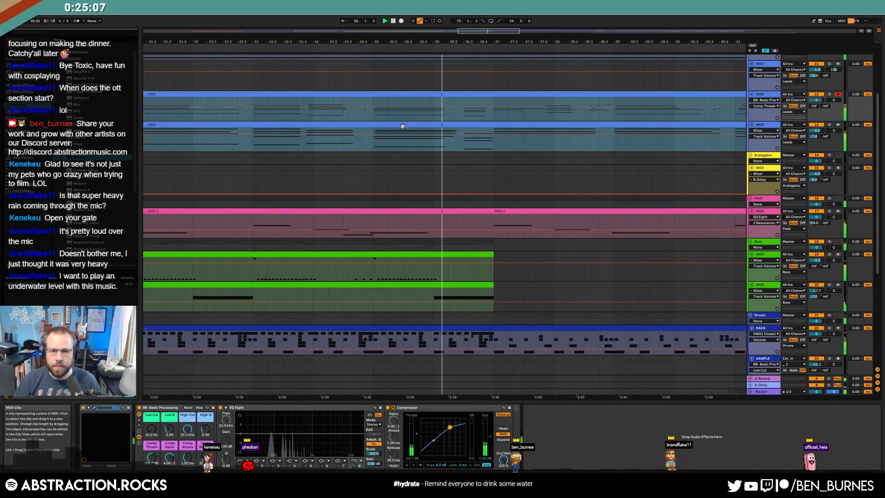
pyautogui.doubleClick(329, 125)
pyautogui.click(423, 332)
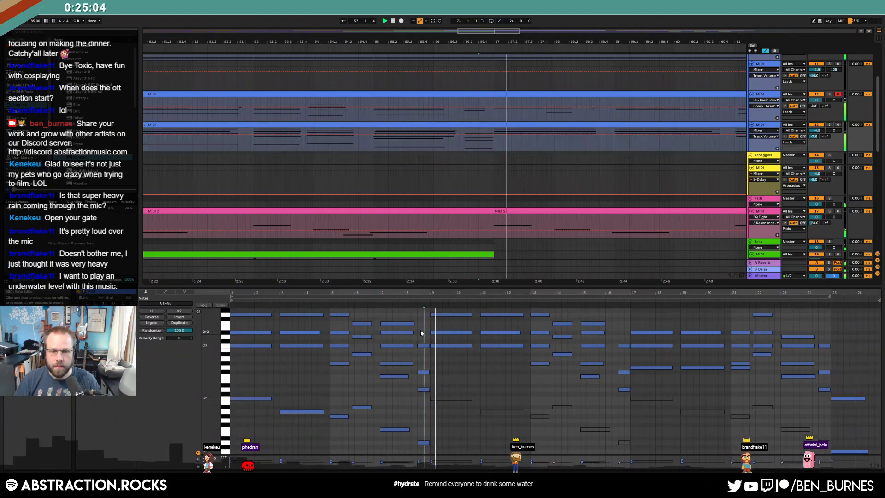
pyautogui.hotkey('shift', 'Tab')
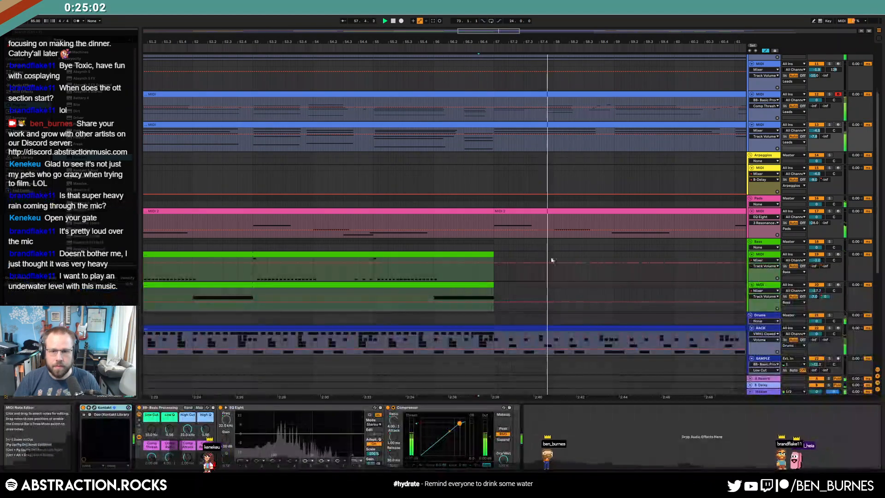
pyautogui.scroll(-3, 617, 197)
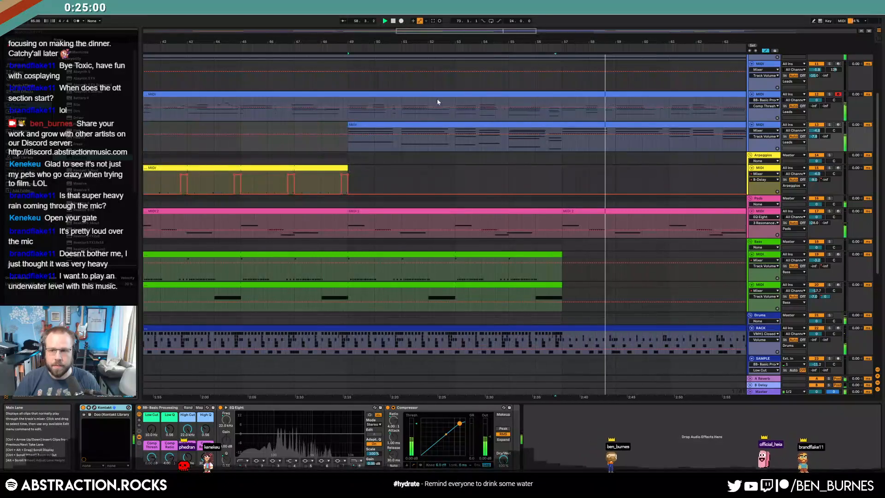
# - Adjust the timing of the short C3 and G3 notes around bar 18.4 in the third Leads track's long MIDI clip
pyautogui.click(524, 32)
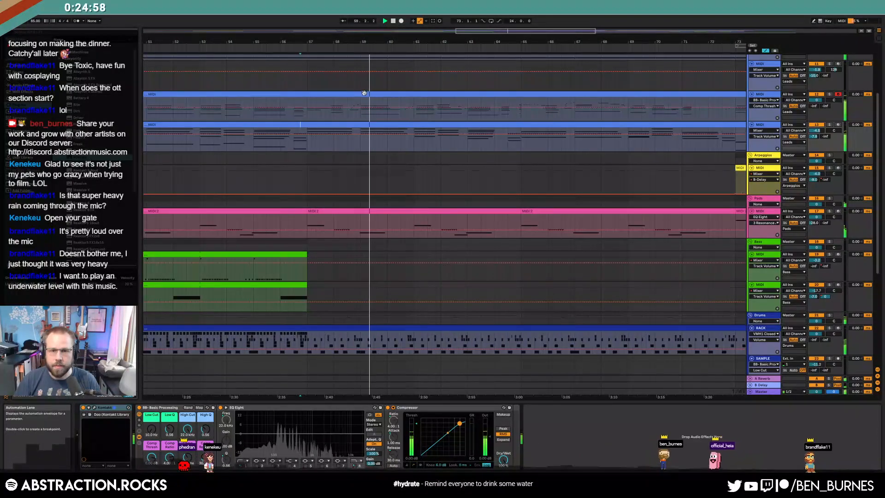
pyautogui.click(364, 94)
pyautogui.doubleClick(364, 94)
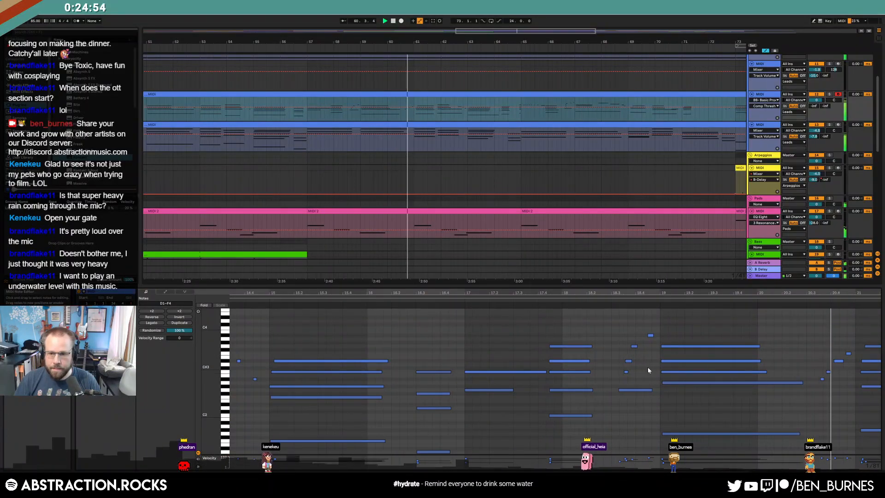
pyautogui.click(626, 371)
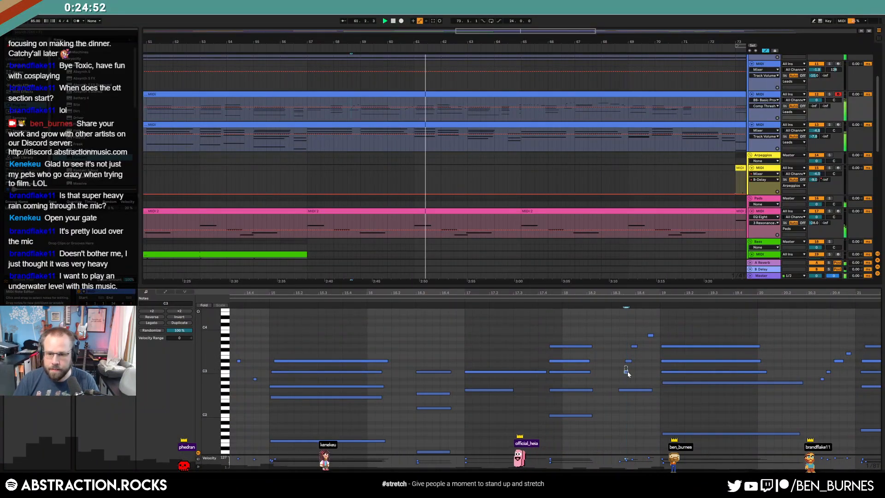
pyautogui.click(634, 346)
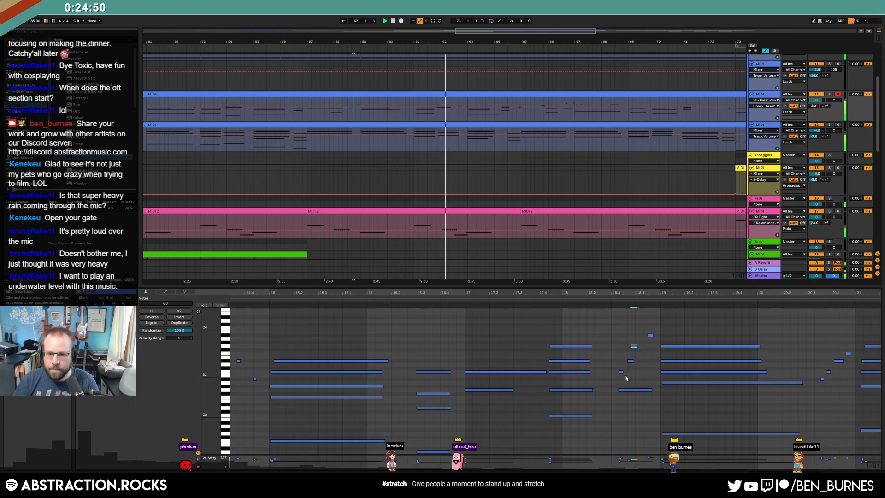
pyautogui.click(624, 371)
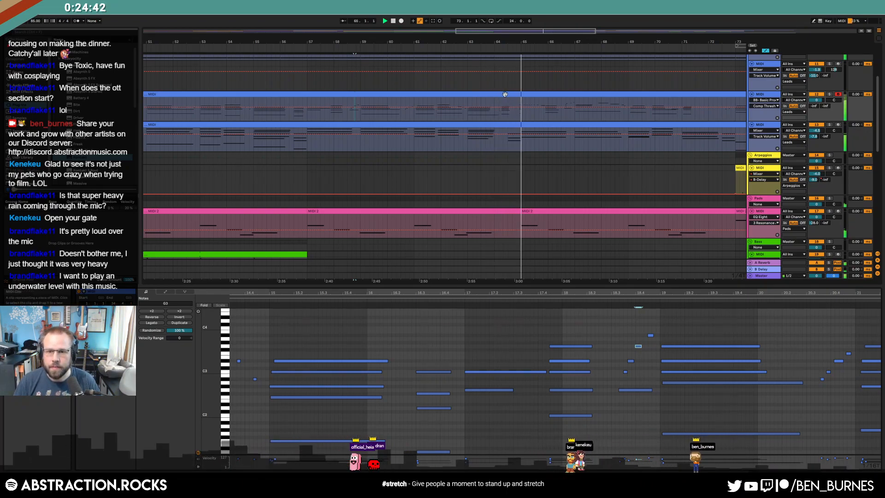
# - Adjust the velocities of the rapid A#3 notes near clip bar 25 in the third Leads clip and return to the device chain
pyautogui.click(523, 125)
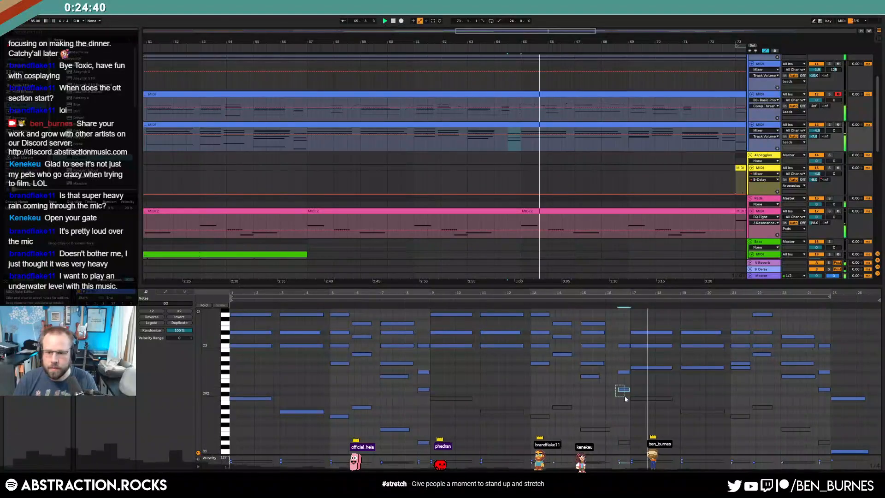
pyautogui.click(509, 96)
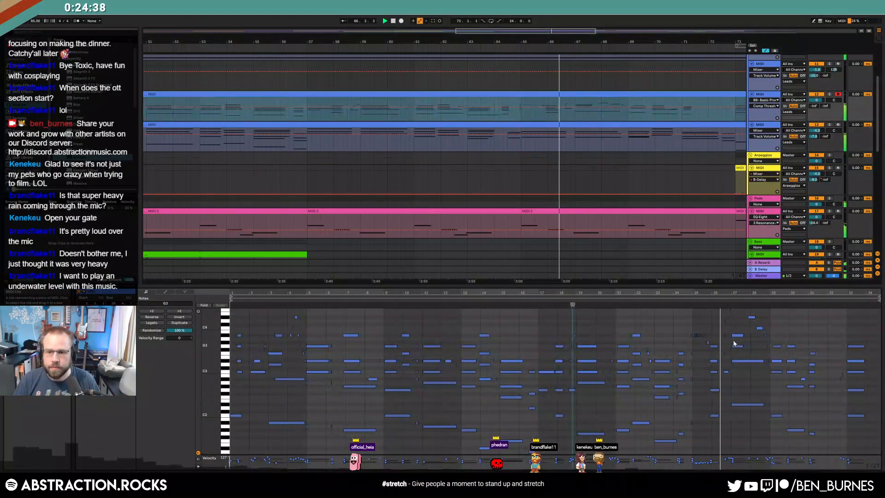
pyautogui.moveTo(690, 332); pyautogui.dragTo(705, 339)
pyautogui.click(699, 357)
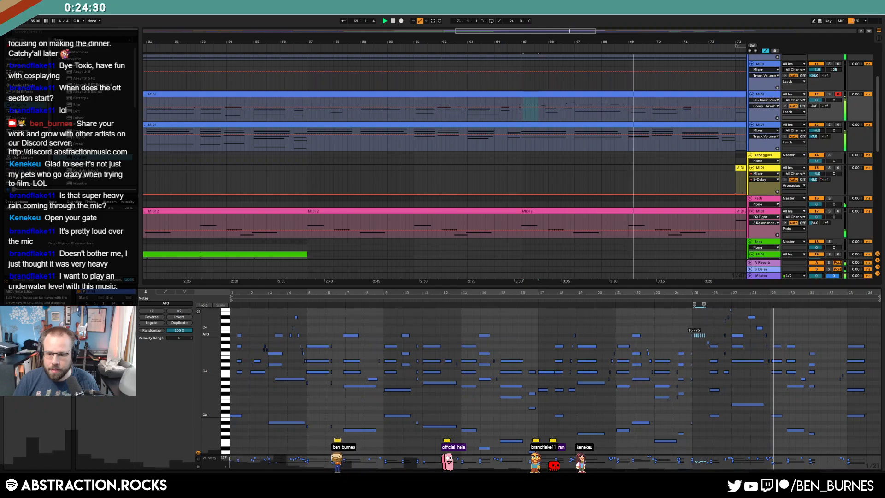
pyautogui.click(698, 324)
pyautogui.hotkey('shift', 'Tab')
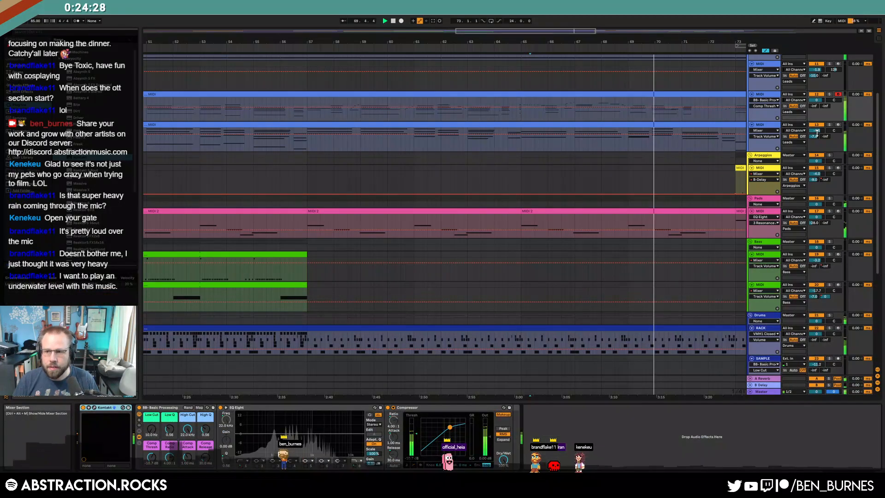
# - Slightly lower the volume of the last Drums sample track and hide the automation lanes
pyautogui.moveTo(635, 39); pyautogui.dragTo(516, 21)
pyautogui.scroll(-4, 590, 272)
pyautogui.scroll(-4, 565, 315)
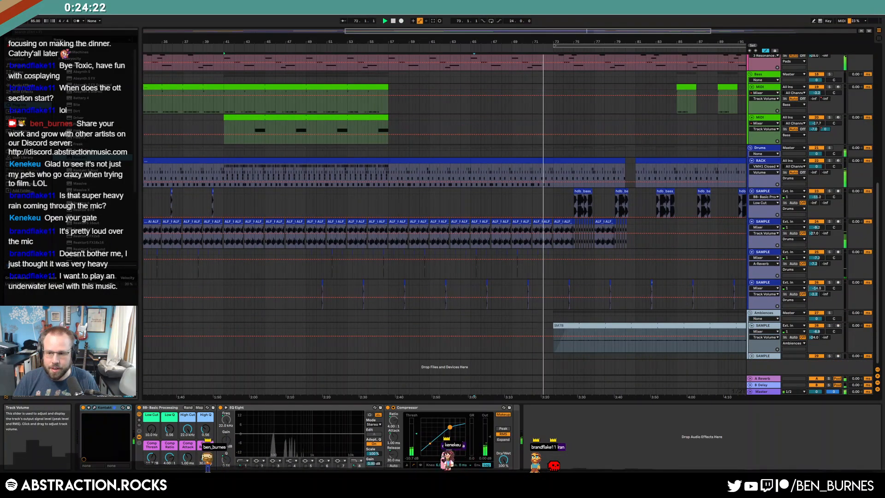
pyautogui.moveTo(814, 293); pyautogui.dragTo(813, 297)
pyautogui.hotkey('ctrl', 'a')
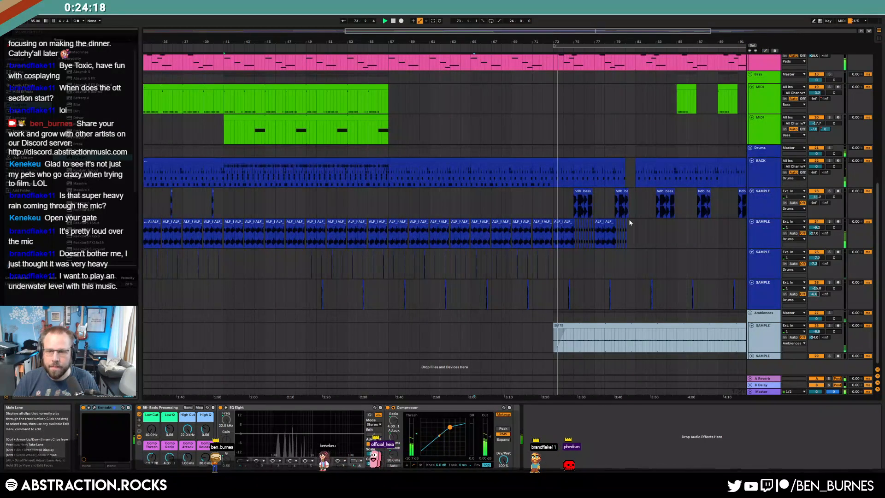
# - Open the lowest Leads track's long MIDI clip and copy its final long C2 note up to C3
pyautogui.scroll(8, 629, 233)
pyautogui.scroll(2, 628, 236)
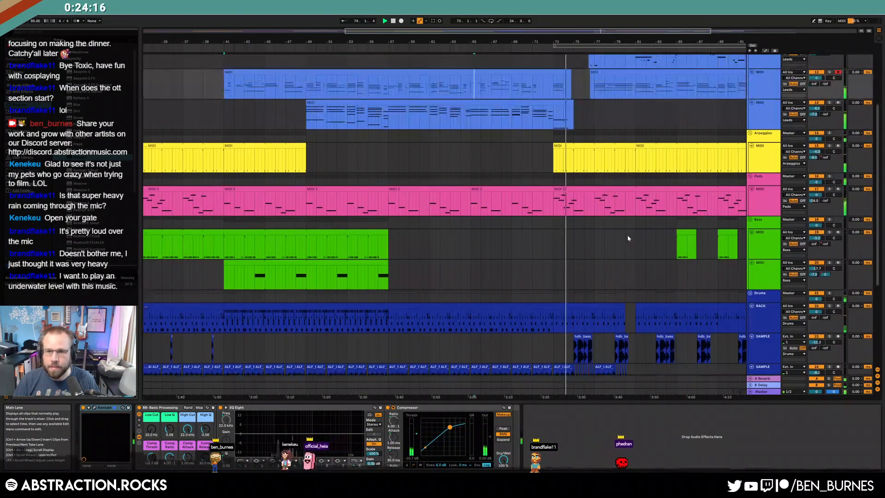
pyautogui.click(556, 100)
pyautogui.doubleClick(555, 100)
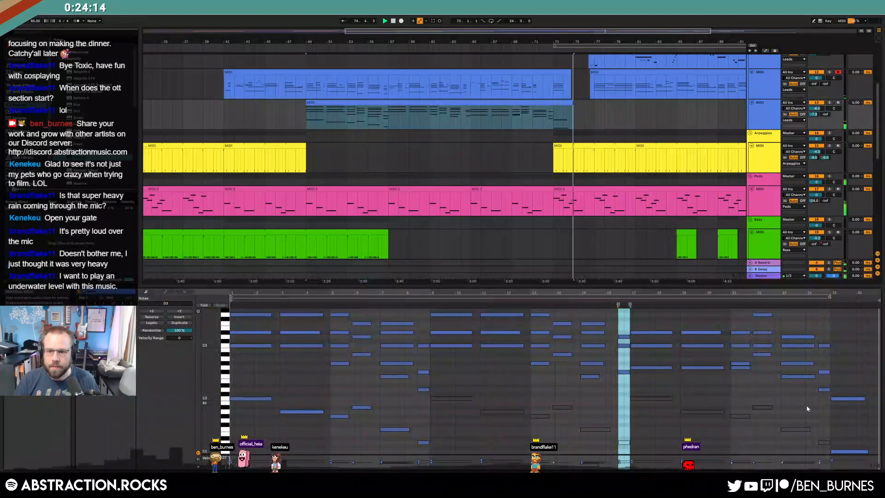
pyautogui.click(848, 398)
pyautogui.moveTo(848, 399); pyautogui.dragTo(847, 345)
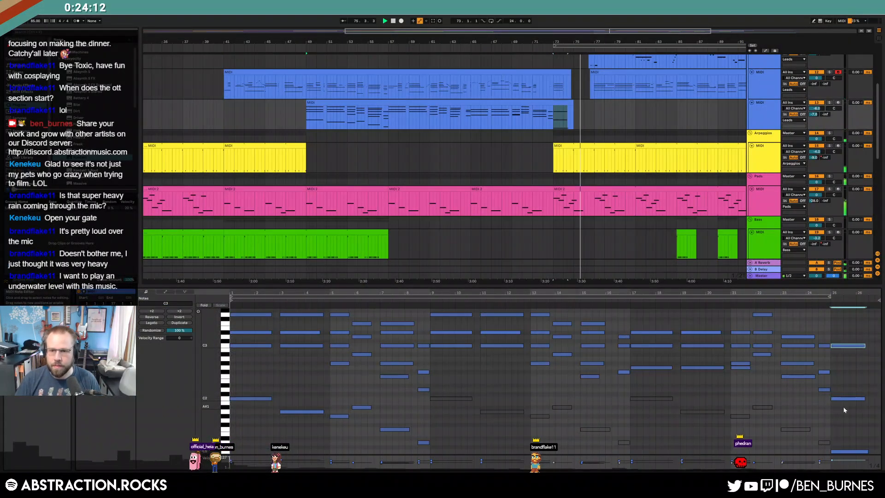
# - Duplicate bars 73 to 77 of the lowest Leads track so the copy starts at bar 77
pyautogui.moveTo(582, 114); pyautogui.dragTo(592, 112)
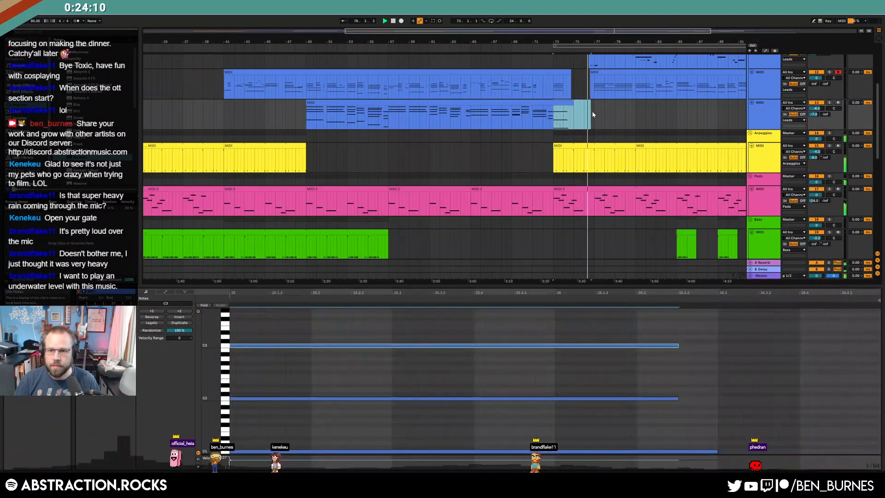
pyautogui.hotkey('ctrl', 'd')
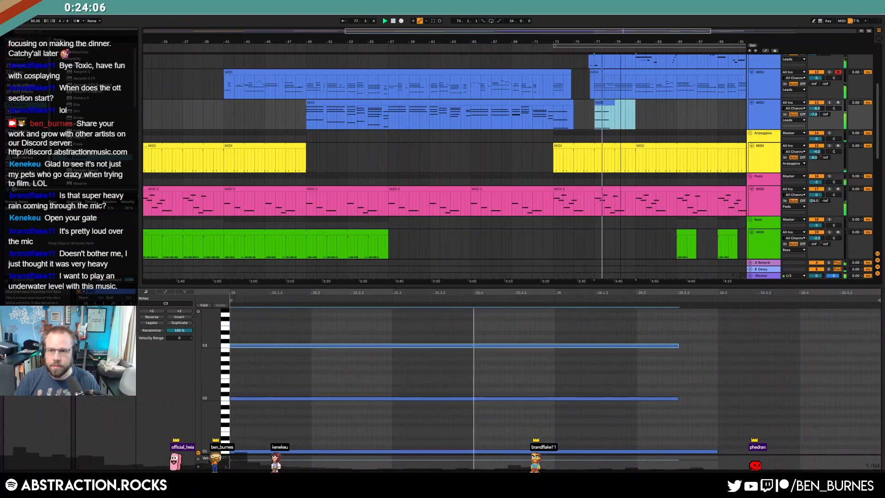
pyautogui.hotkey('ctrl', 'd')
pyautogui.hotkey('ctrl', 'd')
pyautogui.hotkey('ctrl', 'd')
pyautogui.hotkey('ctrl', 'd')
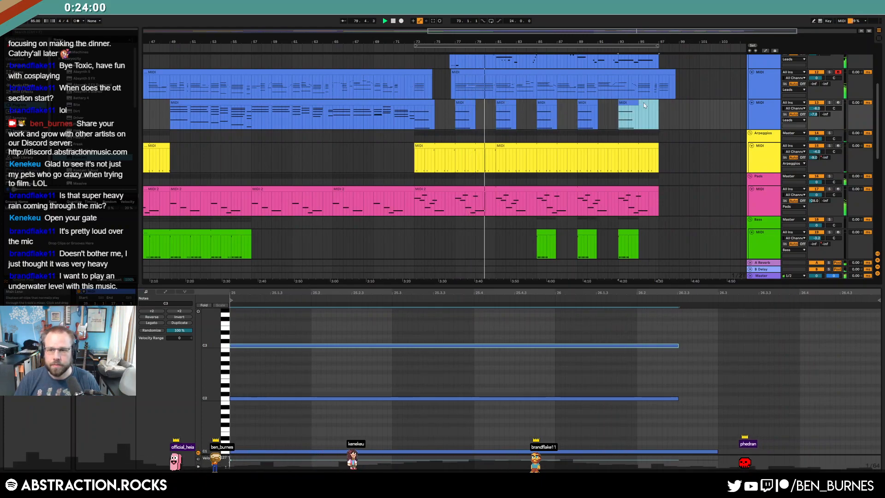
pyautogui.hotkey('ctrl', 'd')
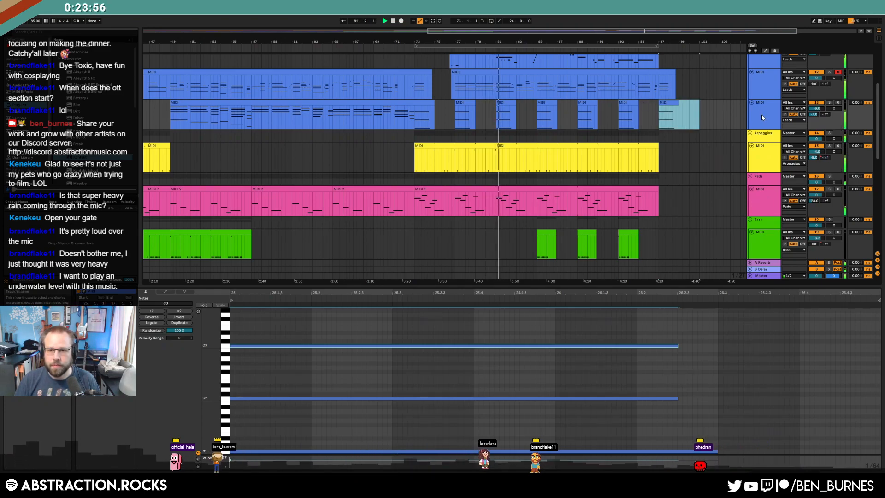
pyautogui.moveTo(492, 116); pyautogui.dragTo(697, 117)
pyautogui.press('Delete')
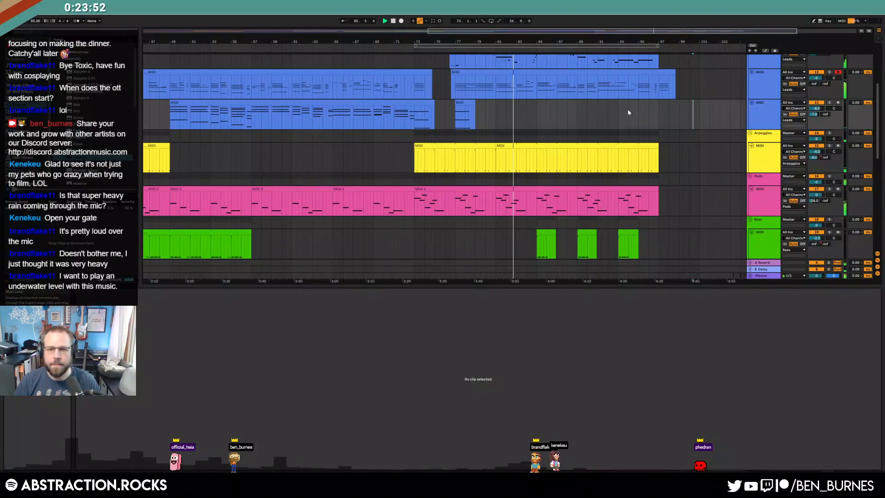
# - Add a Glue Compressor from the audio effects to the Drums group track
pyautogui.press('-')
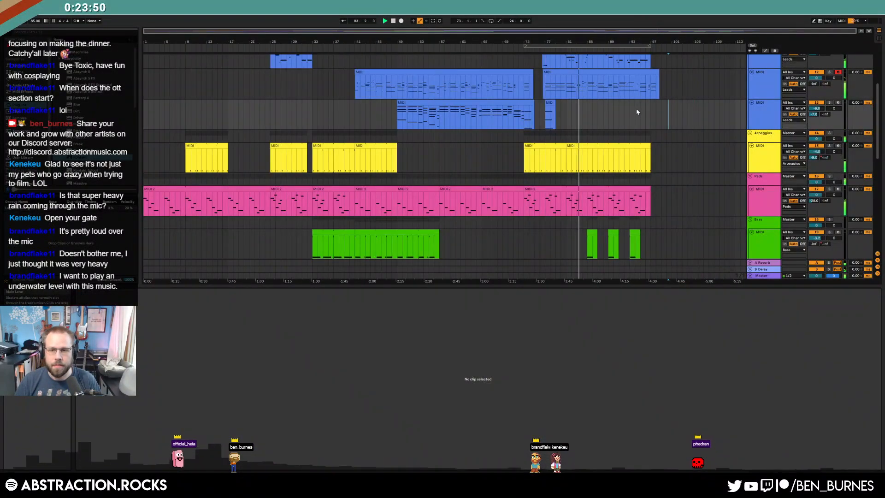
pyautogui.scroll(-2, 615, 115)
pyautogui.scroll(-5, 618, 118)
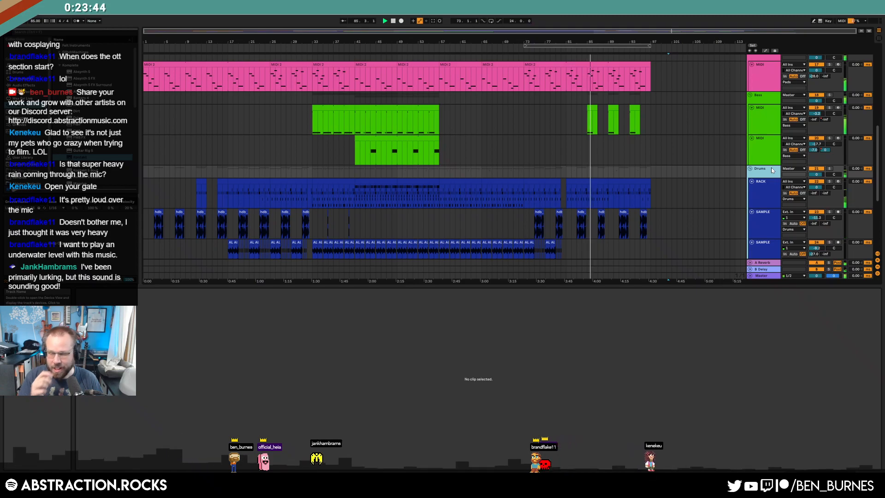
pyautogui.click(758, 197)
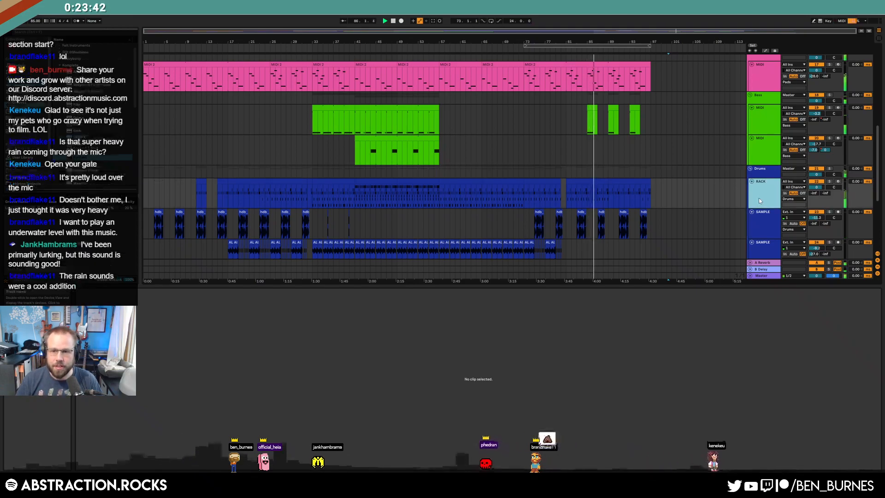
pyautogui.scroll(-5, 670, 193)
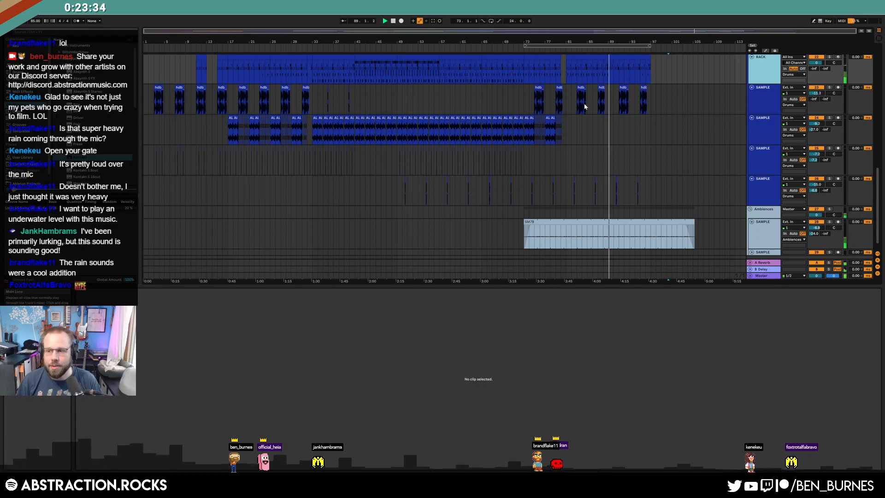
pyautogui.scroll(5, 609, 139)
pyautogui.hotkey('shift', 'Tab')
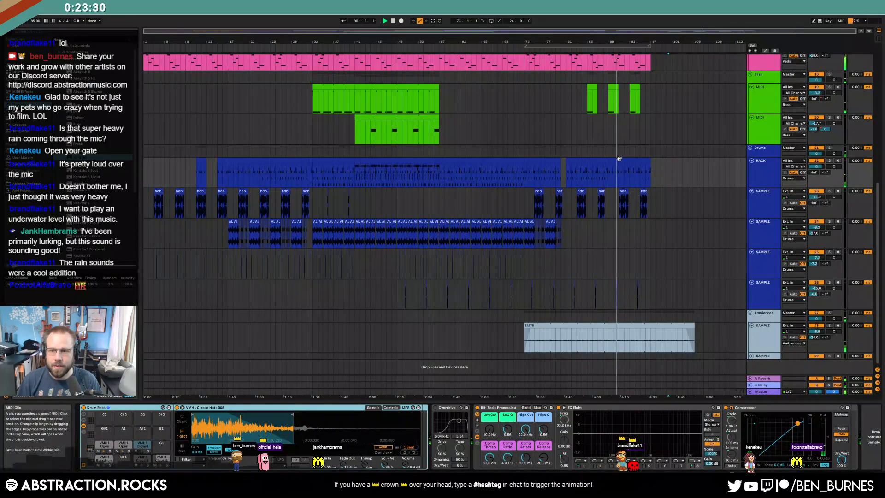
pyautogui.click(764, 146)
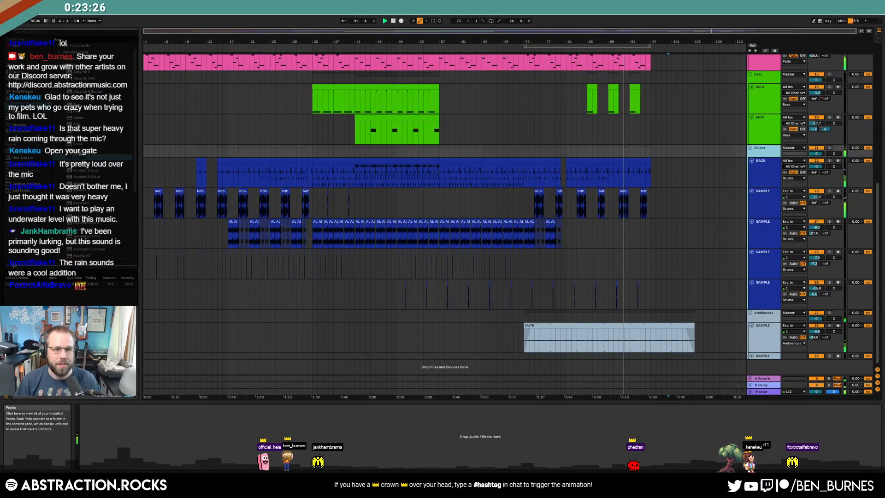
pyautogui.click(23, 86)
pyautogui.moveTo(121, 190); pyautogui.dragTo(120, 473)
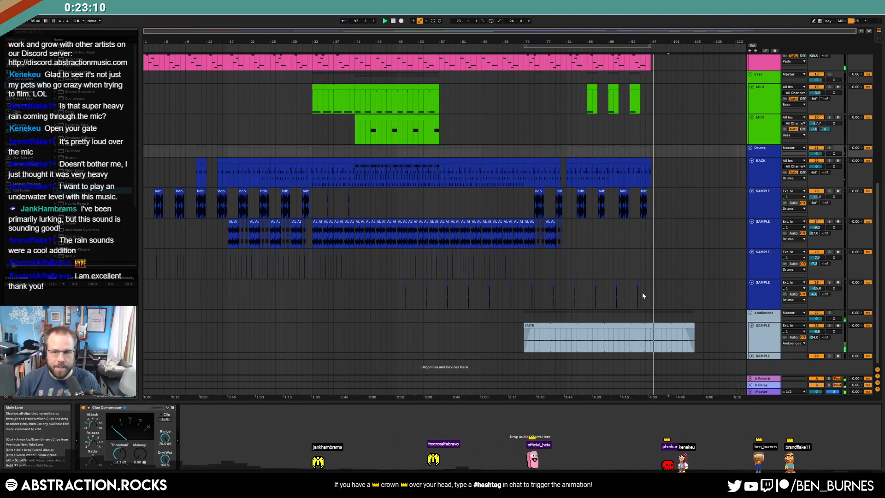
# - Arm the PIANO track for recording
pyautogui.scroll(6, 654, 299)
pyautogui.scroll(7, 656, 302)
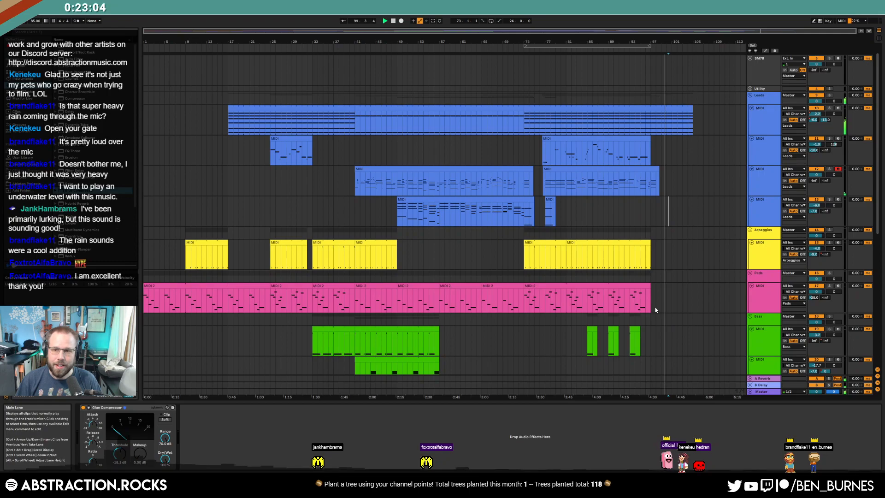
pyautogui.click(525, 152)
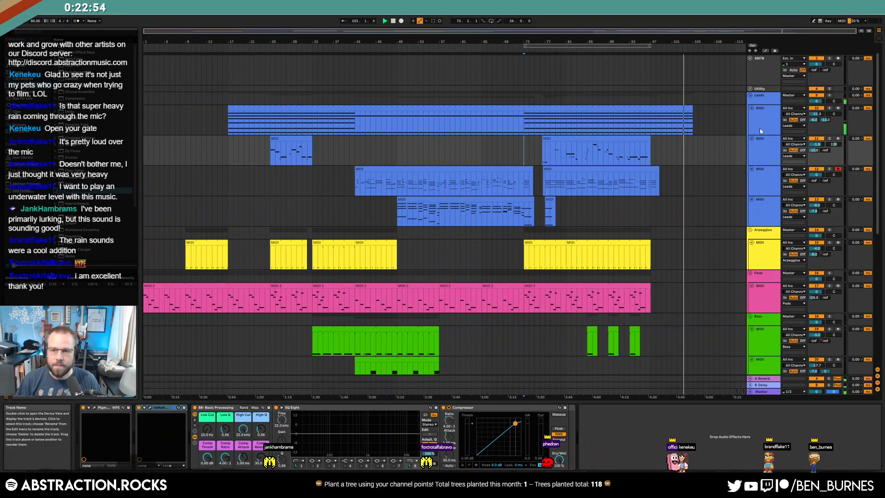
pyautogui.scroll(1, 694, 150)
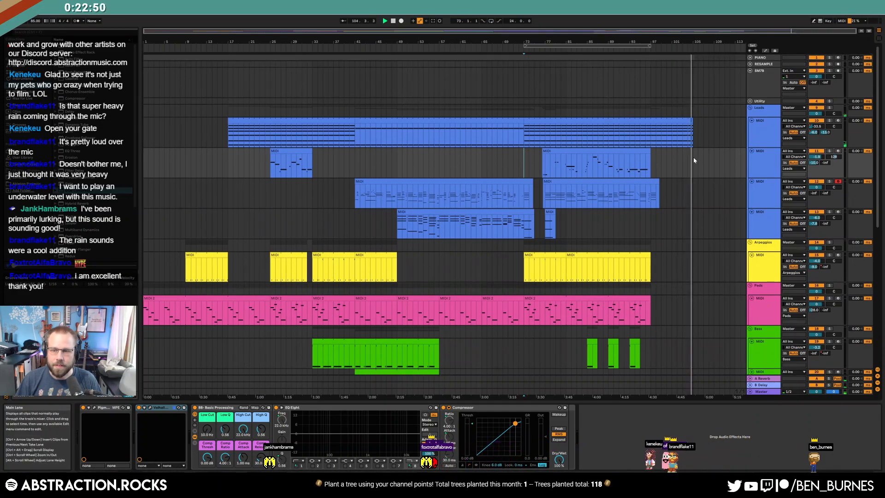
pyautogui.click(837, 58)
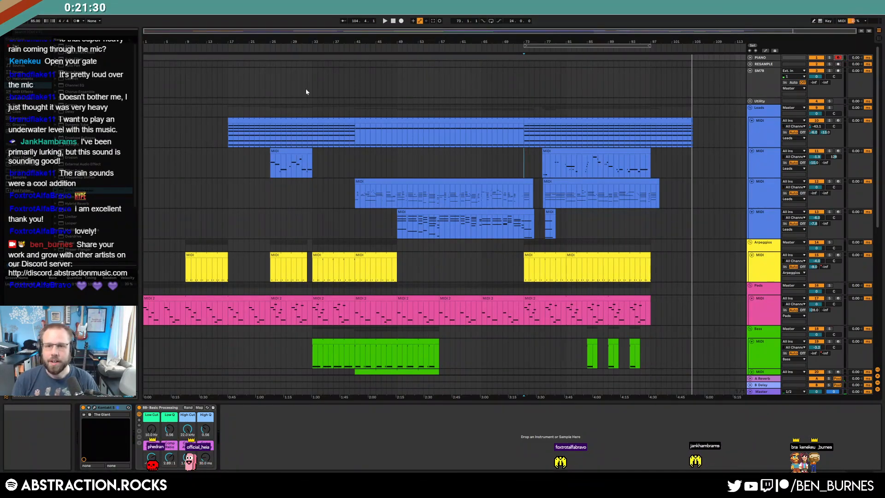
# - Compare the overlapping clips on the third and fourth Leads tracks and play the arrangement from bar 49
pyautogui.click(349, 131)
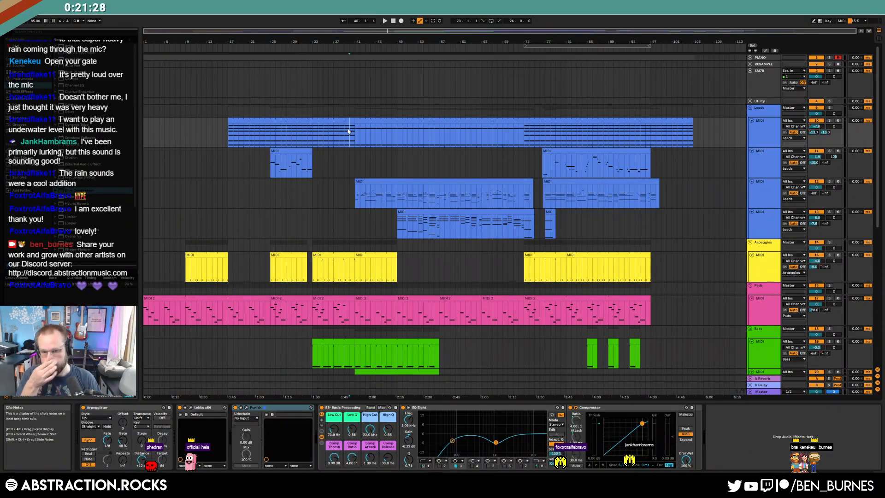
pyautogui.click(382, 198)
pyautogui.click(490, 214)
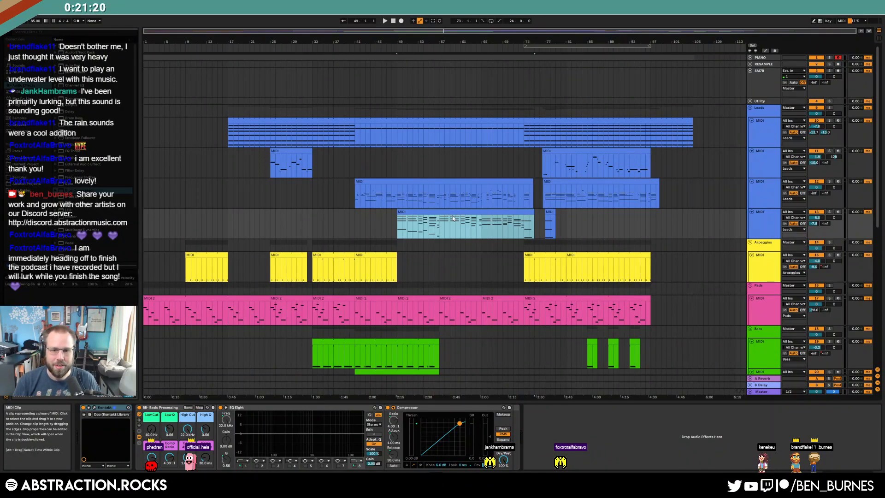
pyautogui.click(466, 196)
pyautogui.click(422, 223)
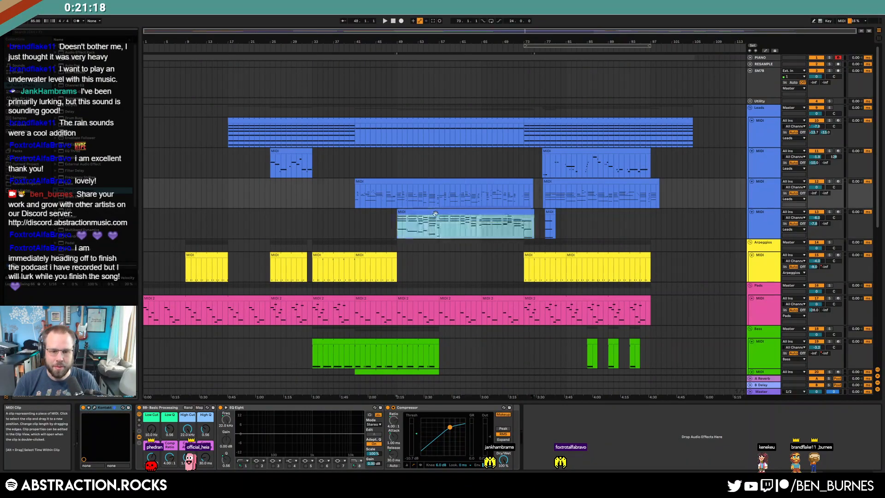
pyautogui.click(398, 197)
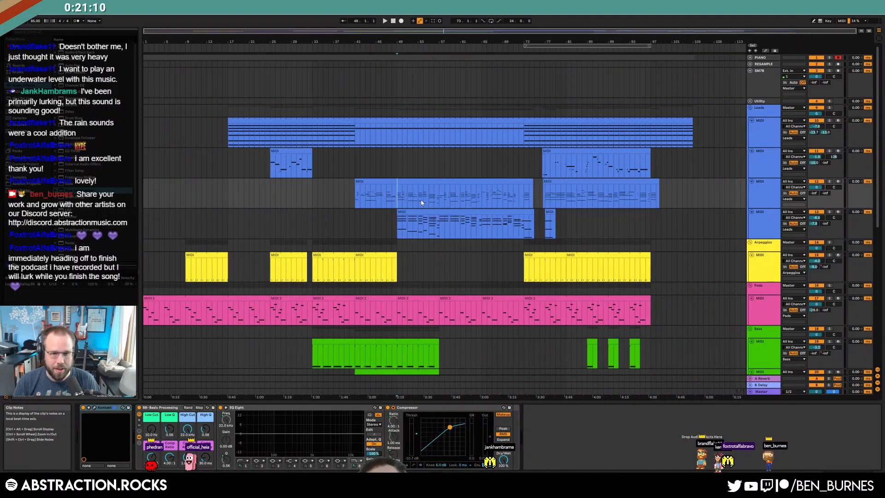
pyautogui.press('space')
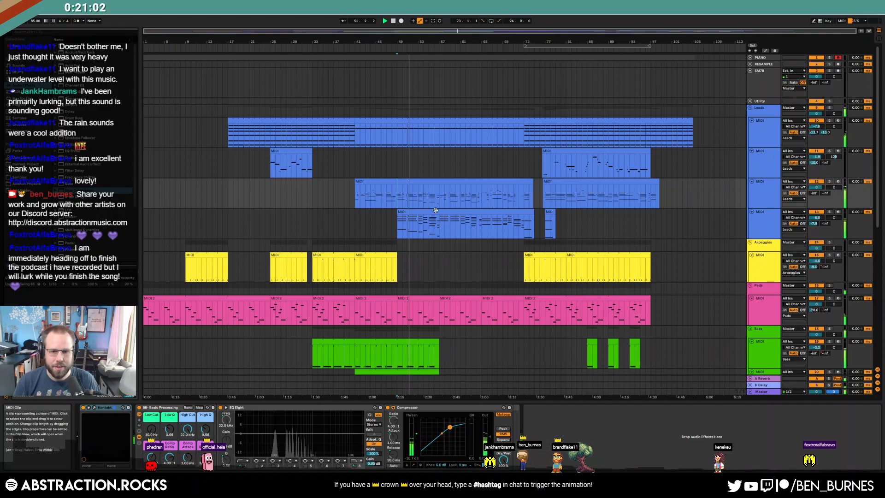
# - Cut about 8 dB near 400 Hz with EQ Eight on the fourth Leads track
pyautogui.click(452, 236)
pyautogui.click(257, 465)
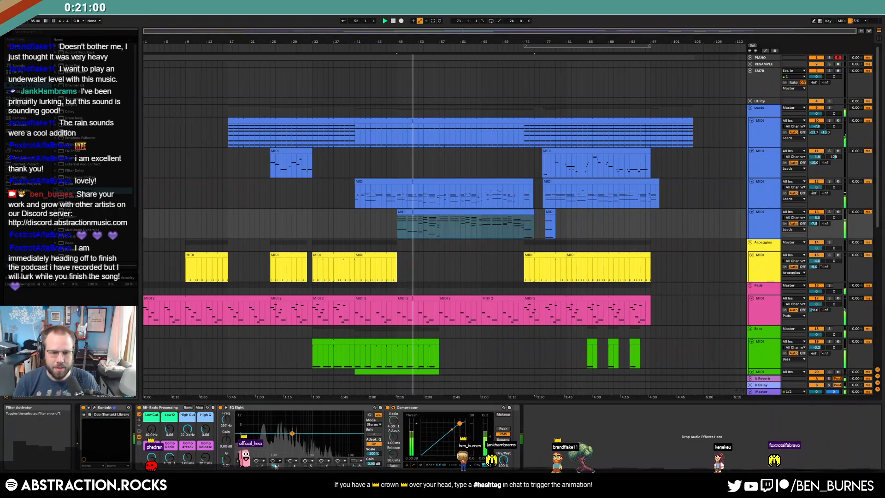
pyautogui.moveTo(297, 433); pyautogui.dragTo(298, 445)
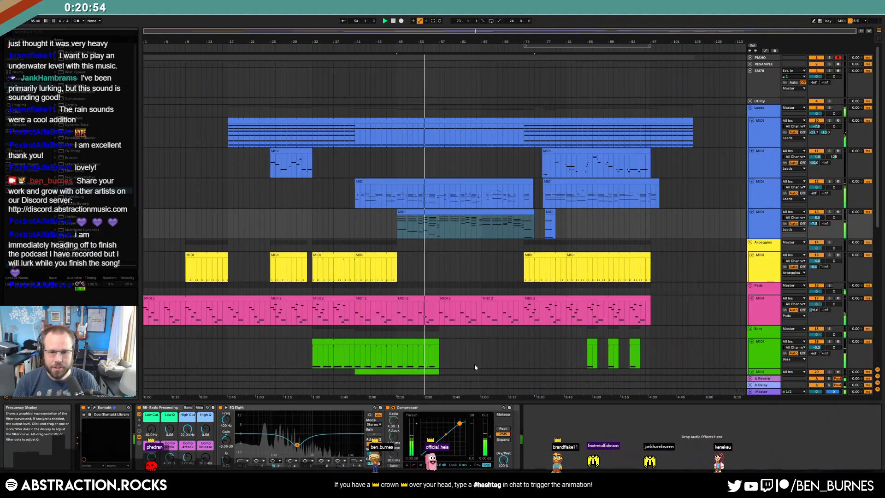
# - Look over the lower tracks during playback and inspect the Kontakt instrument on the fourth Leads track
pyautogui.scroll(-3, 556, 317)
pyautogui.scroll(-3, 556, 317)
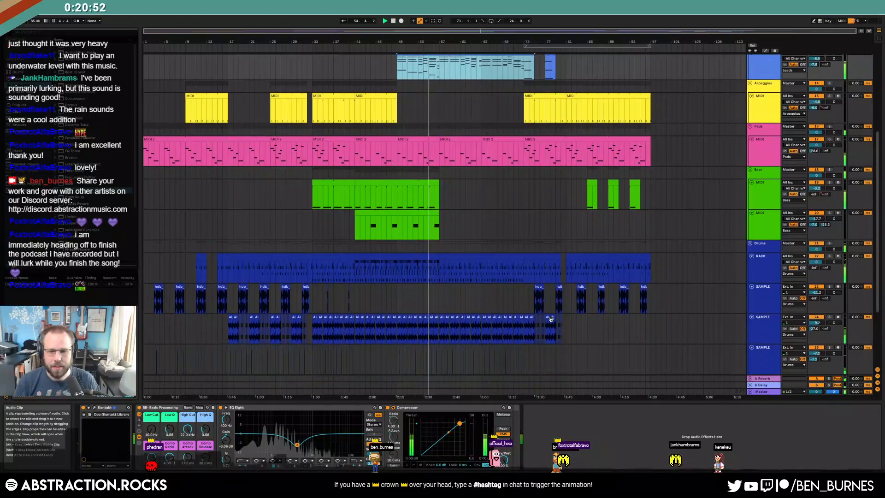
pyautogui.scroll(3, 521, 303)
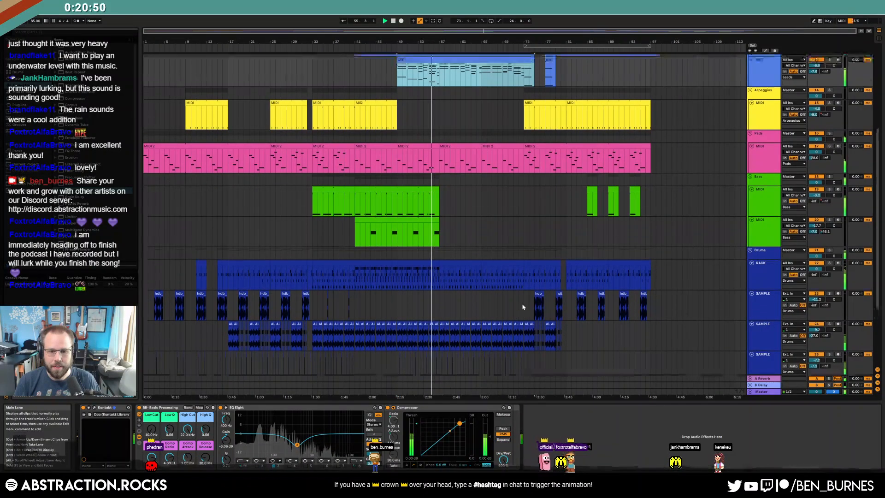
pyautogui.click(104, 407)
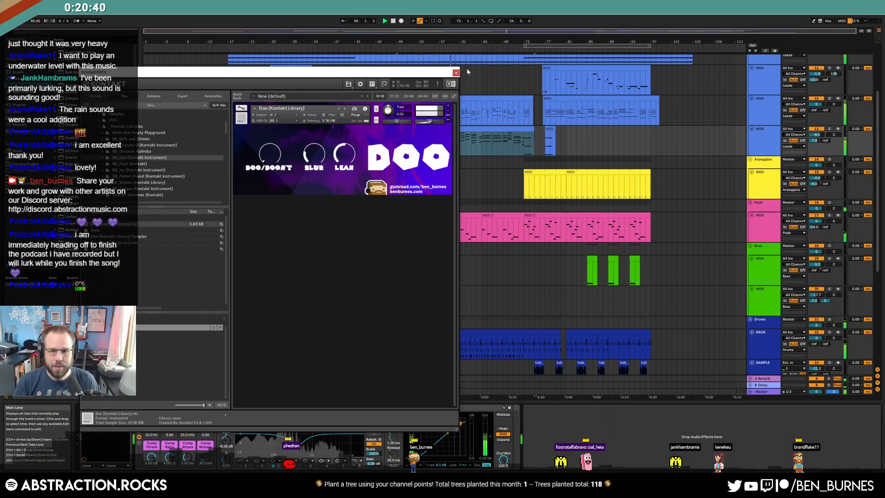
pyautogui.click(455, 73)
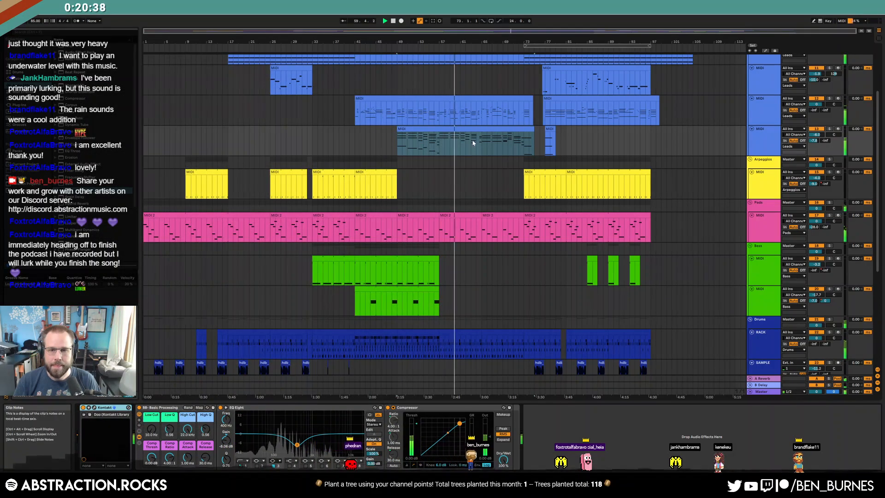
# - Lower the highs about 4 dB from 1.74 kHz in EQ Eight on the third Leads track and raise its Comp Thresh macro slightly
pyautogui.click(476, 99)
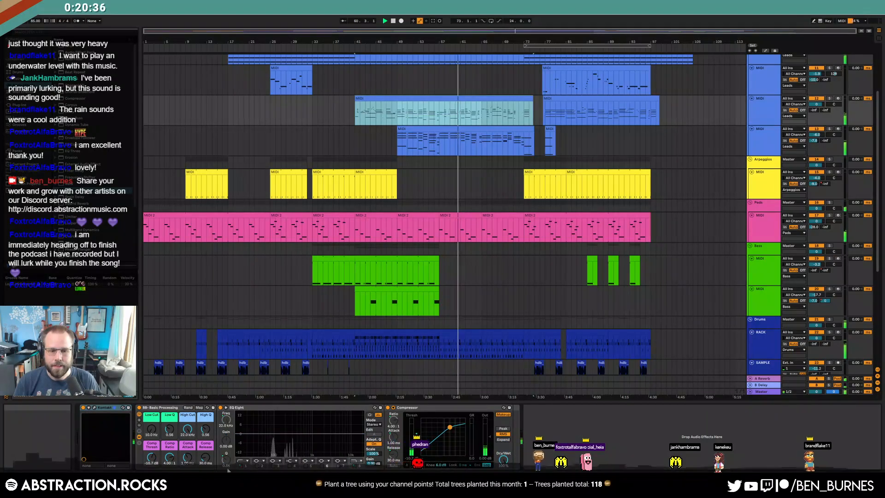
pyautogui.moveTo(325, 437); pyautogui.dragTo(321, 439)
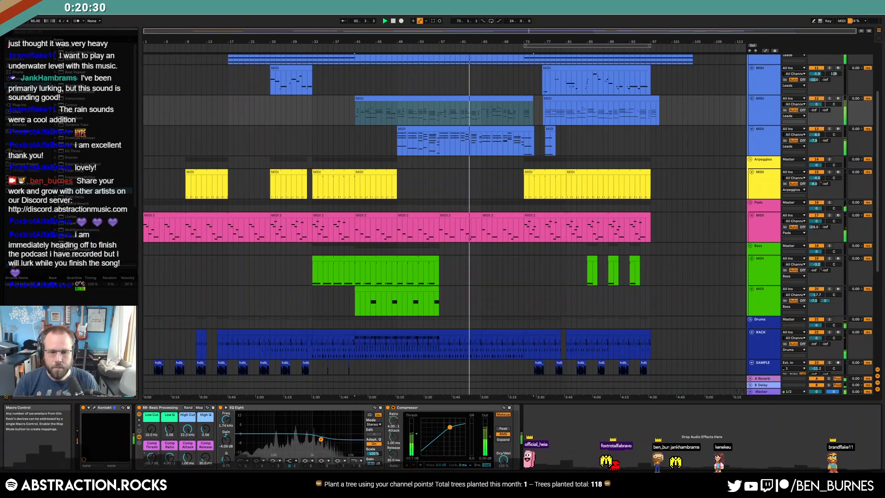
pyautogui.moveTo(151, 457); pyautogui.dragTo(151, 454)
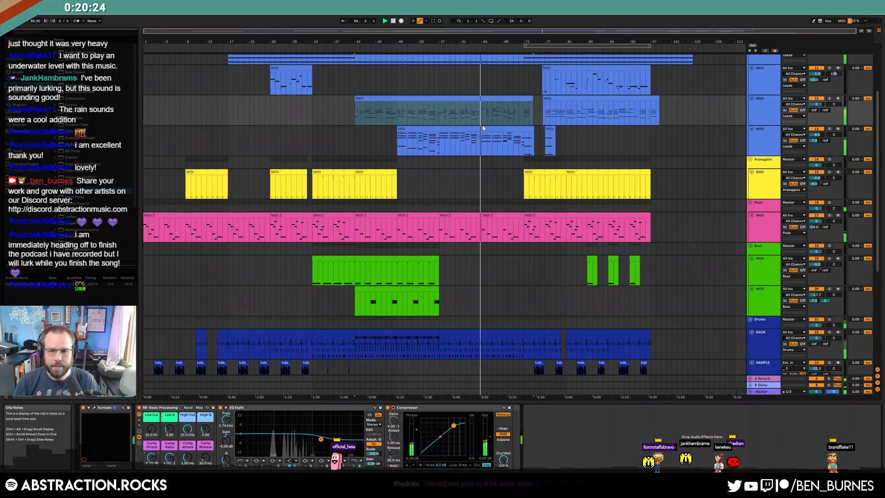
# - Open the third Leads track's bar 41 clip and try lengthening the short D3 and A#2 notes near bar 65
pyautogui.doubleClick(486, 98)
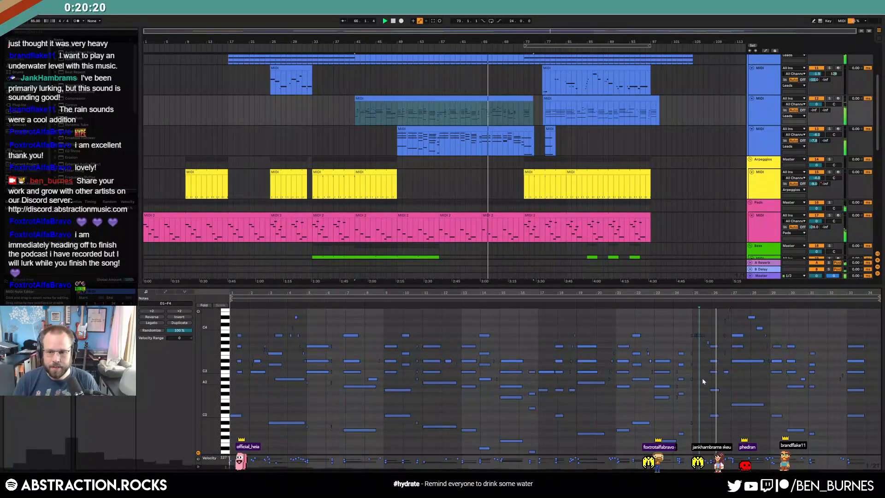
pyautogui.scroll(5, 697, 375)
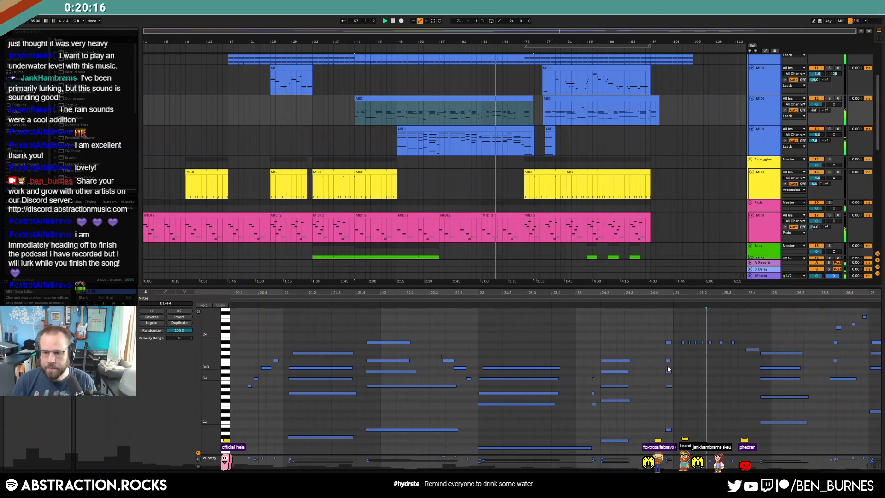
pyautogui.moveTo(668, 369); pyautogui.dragTo(717, 393)
pyautogui.click(643, 300)
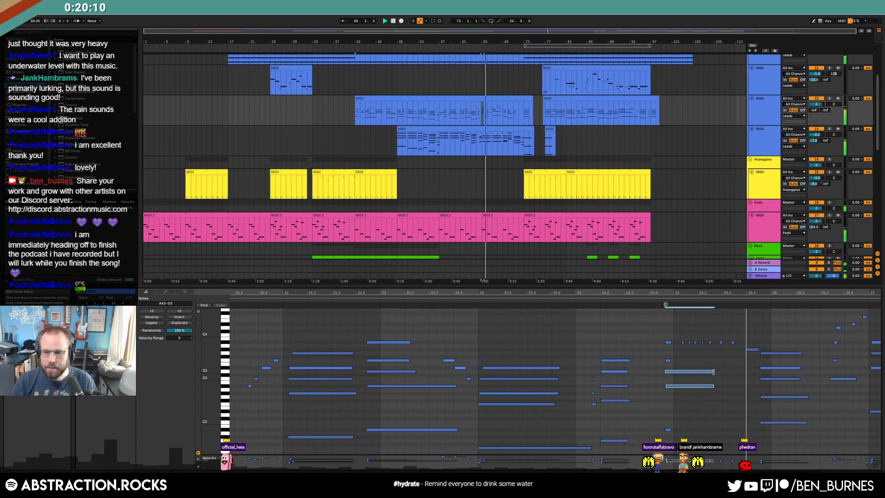
pyautogui.moveTo(716, 372); pyautogui.dragTo(698, 353)
# - Add a short G3 note near bar 65 in the third Leads track's clip and transpose it down to E3
pyautogui.click(676, 355)
pyautogui.doubleClick(677, 353)
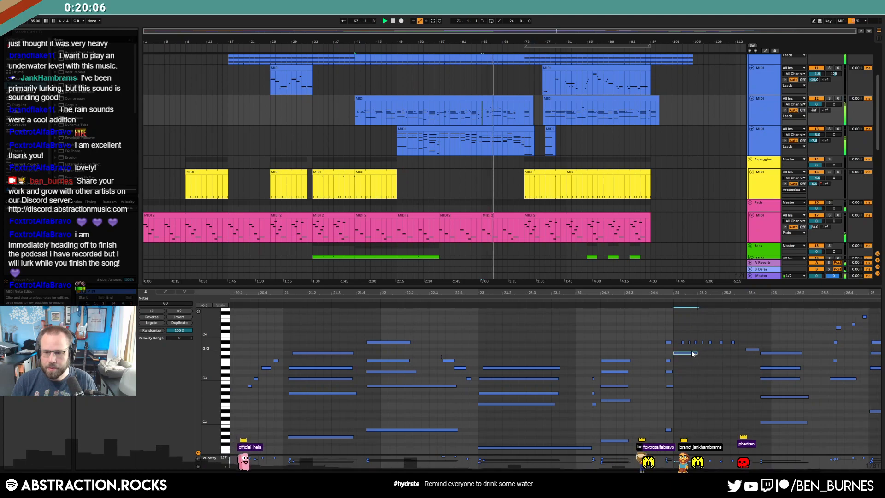
pyautogui.press('Down')
pyautogui.press('Down')
pyautogui.press('Down')
pyautogui.press('Down')
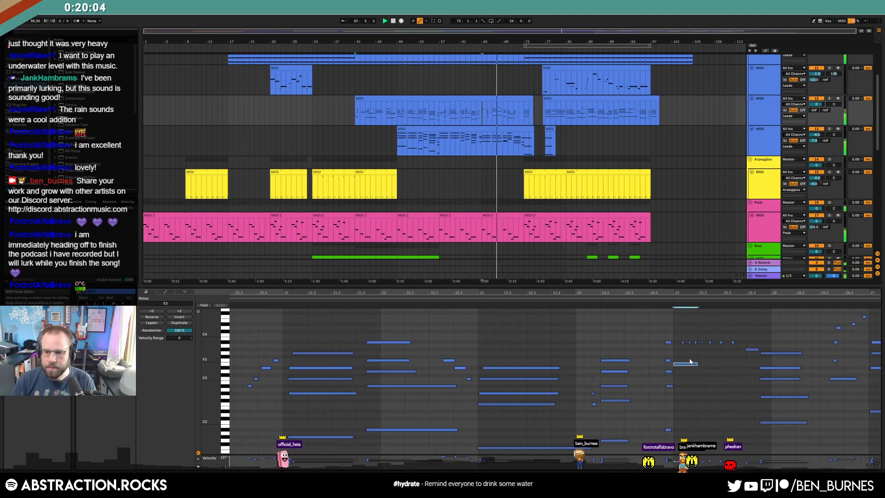
pyautogui.click(729, 363)
# - Transpose the G2 note at bar 67 in the fourth Leads track's clip up to A2 and play that passage
pyautogui.click(511, 135)
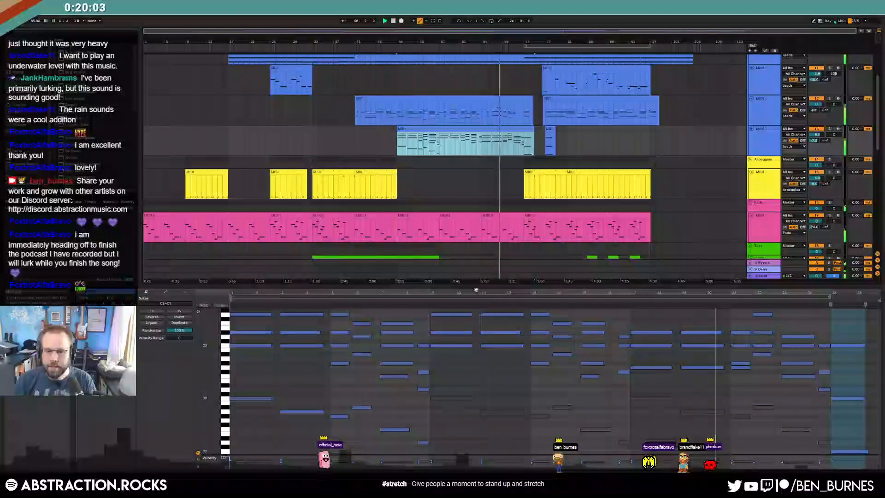
pyautogui.click(701, 367)
pyautogui.press('Up')
pyautogui.press('Up')
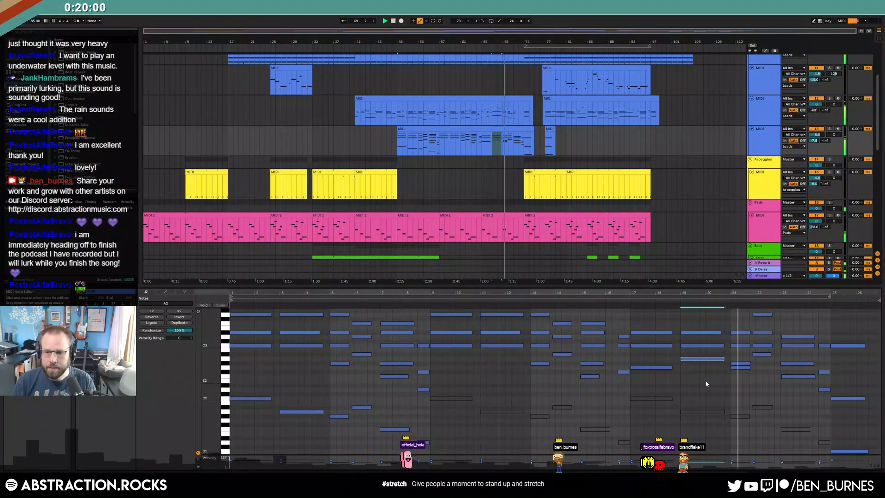
pyautogui.scroll(2, 709, 381)
pyautogui.click(622, 298)
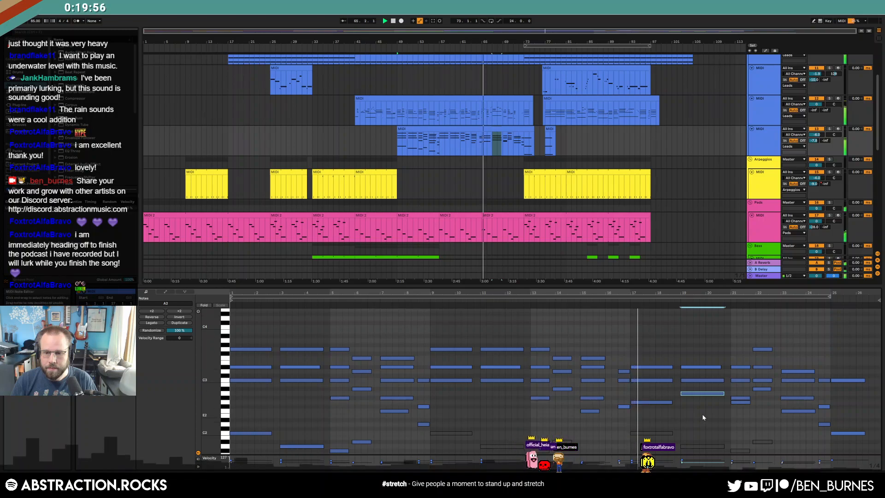
pyautogui.scroll(-2, 703, 417)
pyautogui.scroll(3, 774, 394)
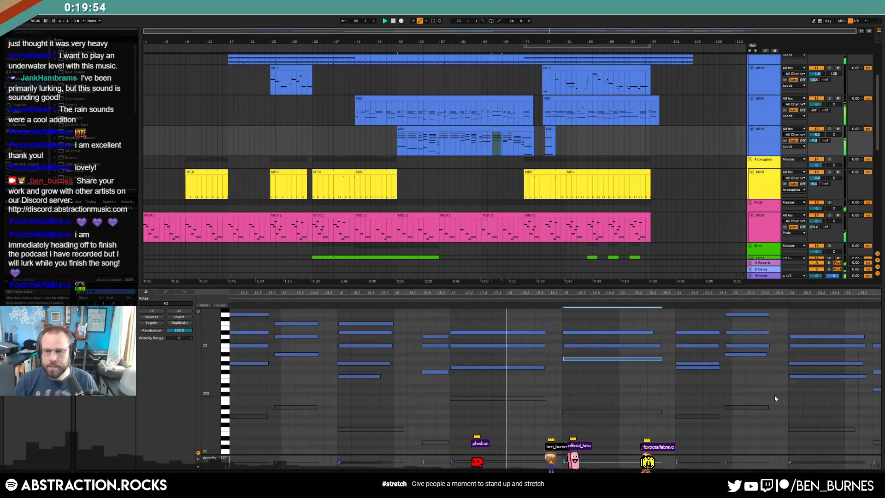
pyautogui.hscroll(1, 665, 292)
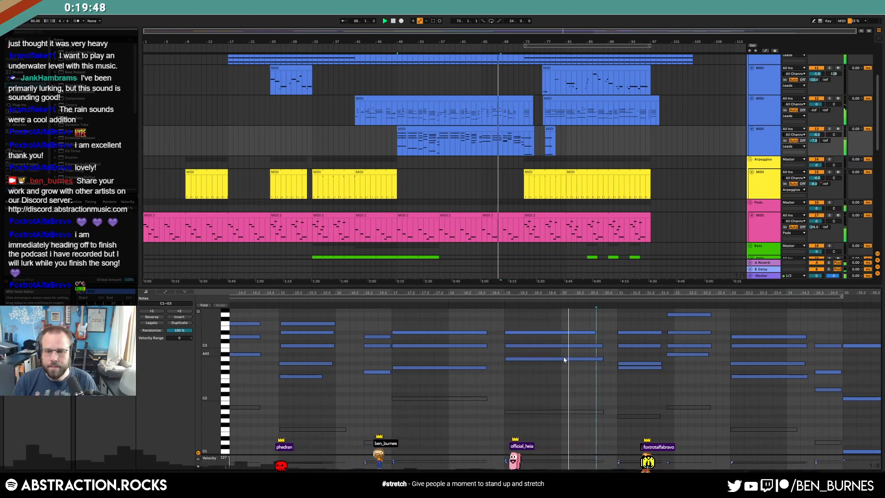
# - Compare the ending notes of the third and fourth Leads clips and delete the G#2 note at bar 71 of the fourth
pyautogui.click(502, 104)
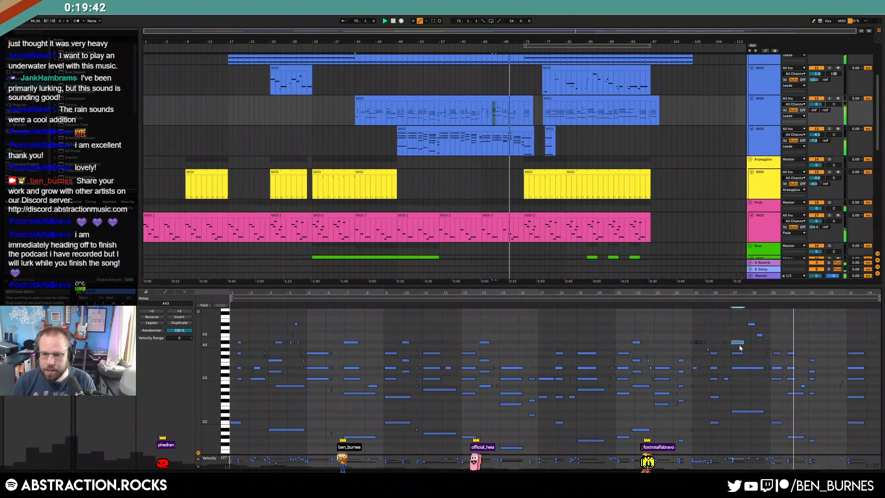
pyautogui.scroll(1, 783, 371)
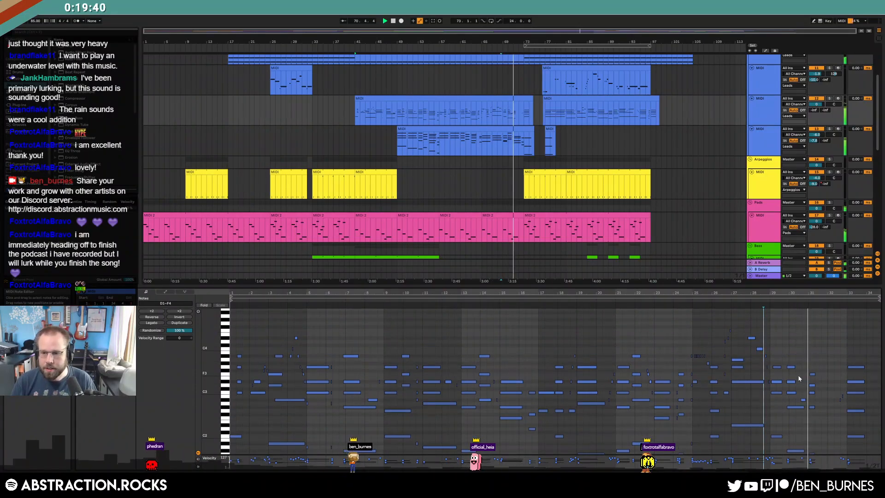
pyautogui.click(519, 129)
pyautogui.click(794, 345)
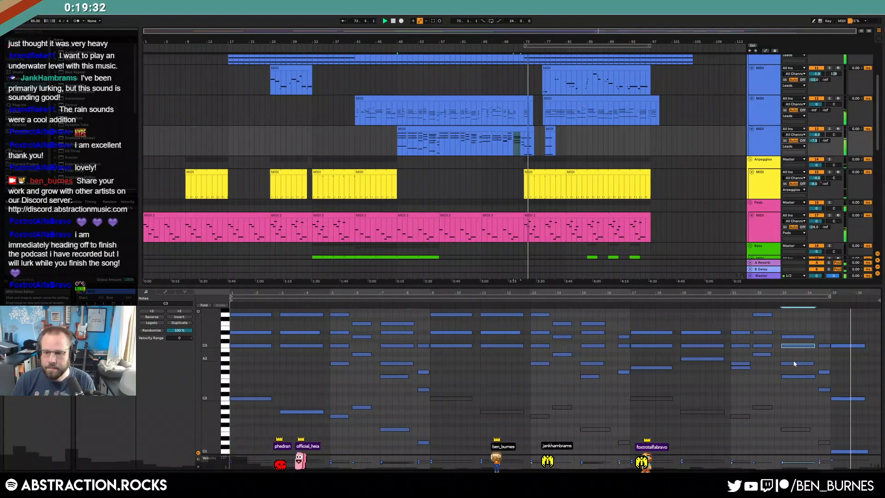
pyautogui.click(795, 363)
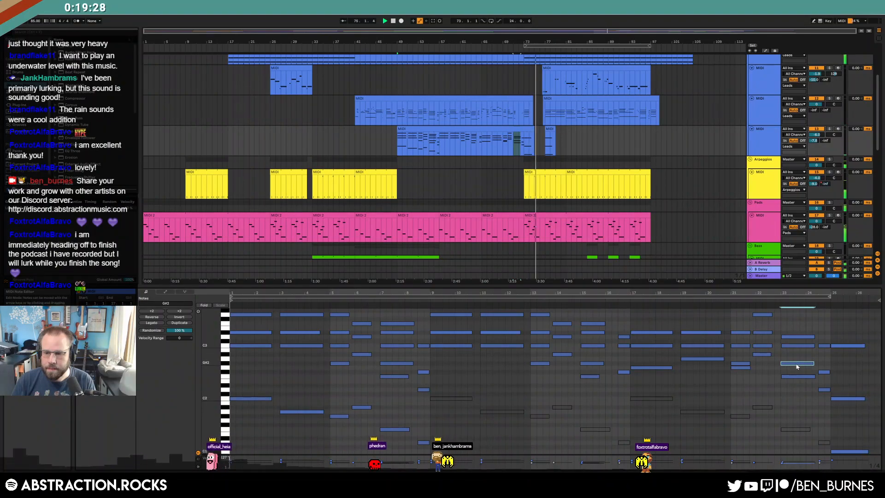
pyautogui.click(798, 368)
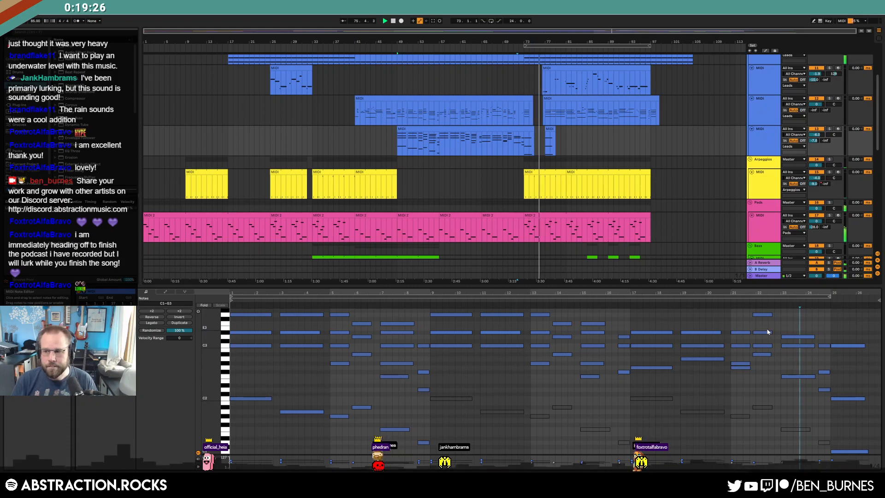
# - Delete the short clip at bar 77 on the fourth Leads track and return to its device view
pyautogui.click(549, 128)
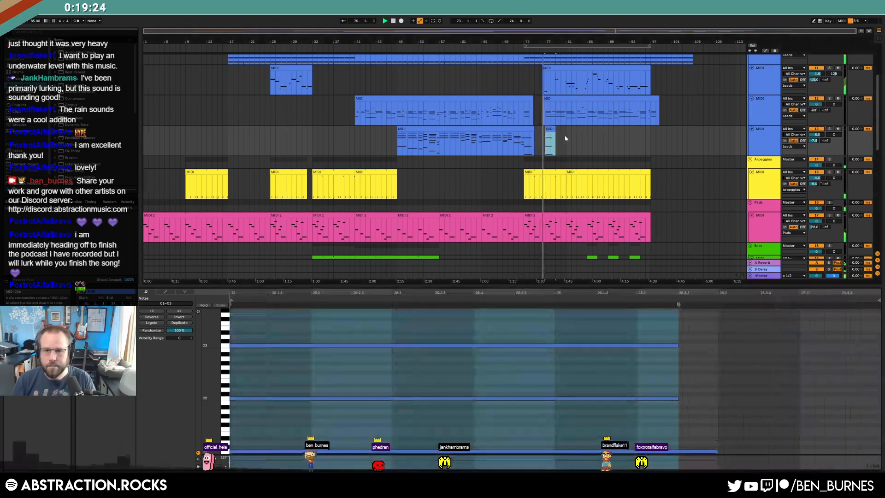
pyautogui.press('Delete')
pyautogui.hotkey('shift', 'Tab')
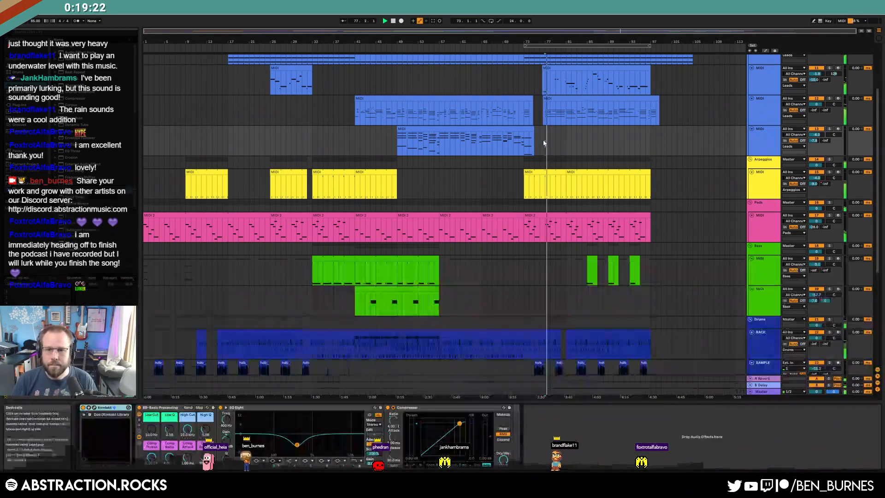
# - Copy the Pads clip that starts at bar 65 and paste it at bar 89 on the same track
pyautogui.scroll(-3, 666, 166)
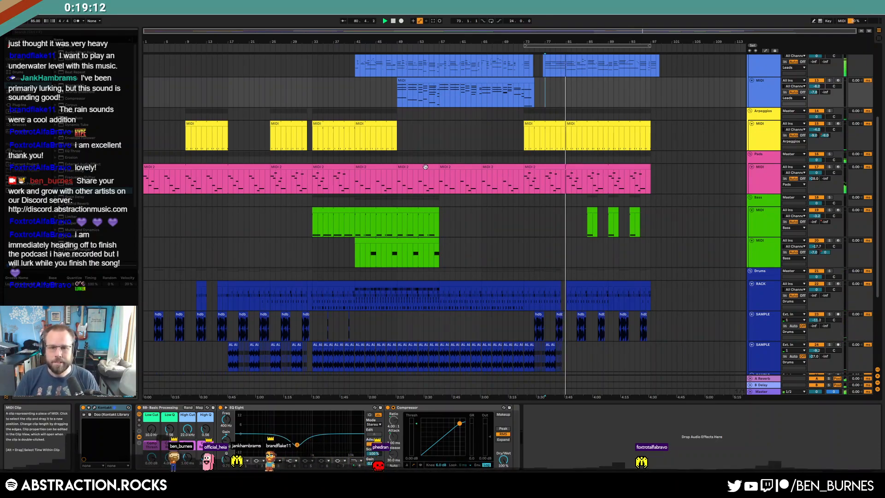
pyautogui.click(459, 166)
pyautogui.keyDown('shift'); pyautogui.click(488, 167); pyautogui.keyUp('shift')
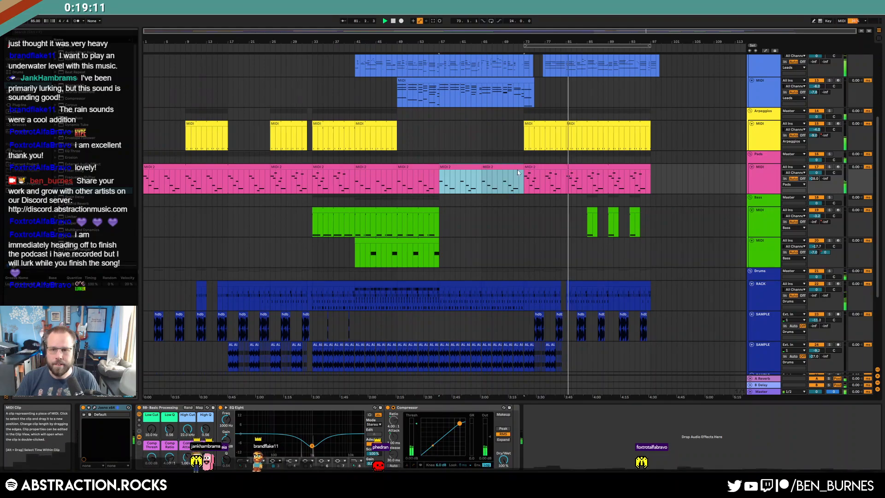
pyautogui.click(490, 167)
pyautogui.click(603, 182)
pyautogui.click(610, 180)
pyautogui.hotkey('ctrl', 'v')
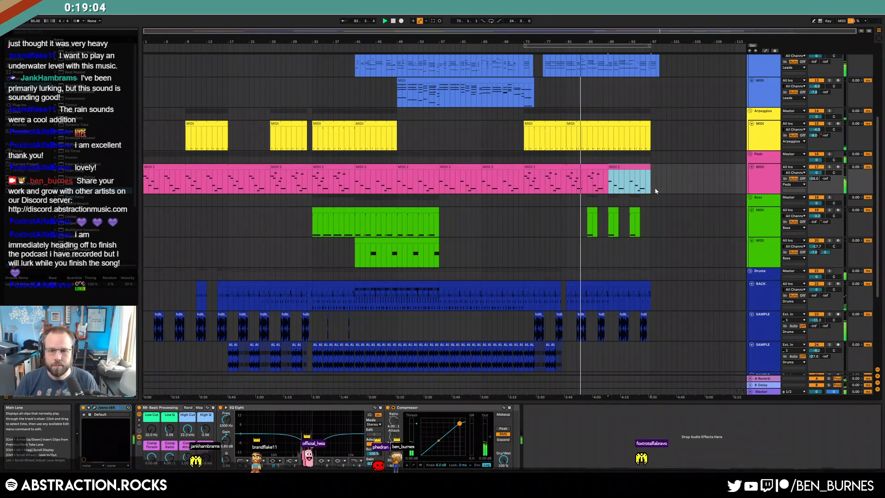
pyautogui.click(682, 193)
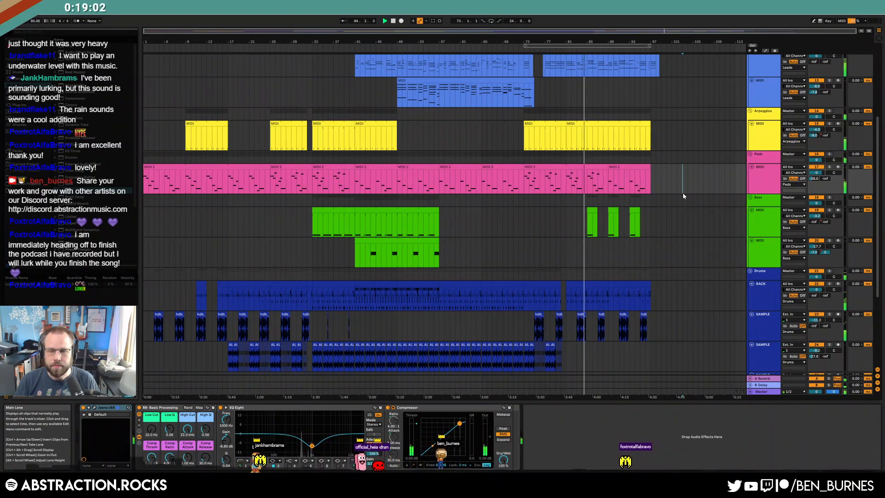
# - Show the Operator filter frequency automation on the first Bass track, check it around bars 81 to 93, and hide automation again
pyautogui.scroll(-2, 682, 192)
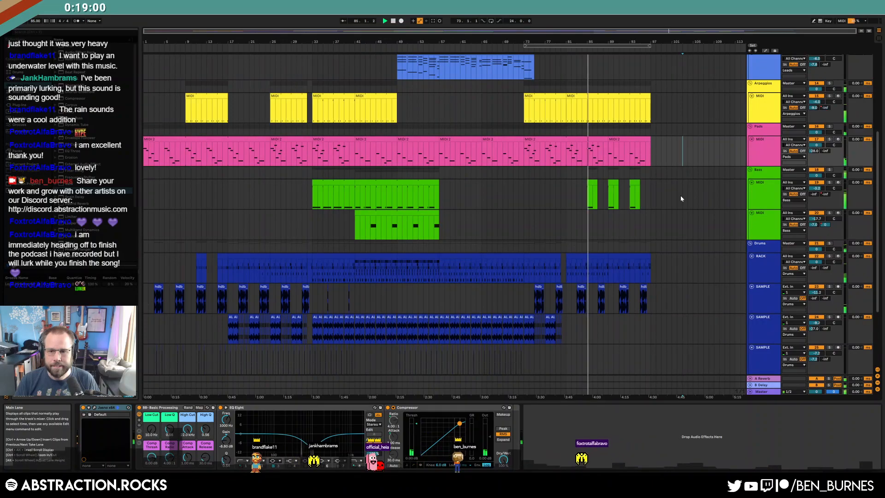
pyautogui.scroll(2, 655, 198)
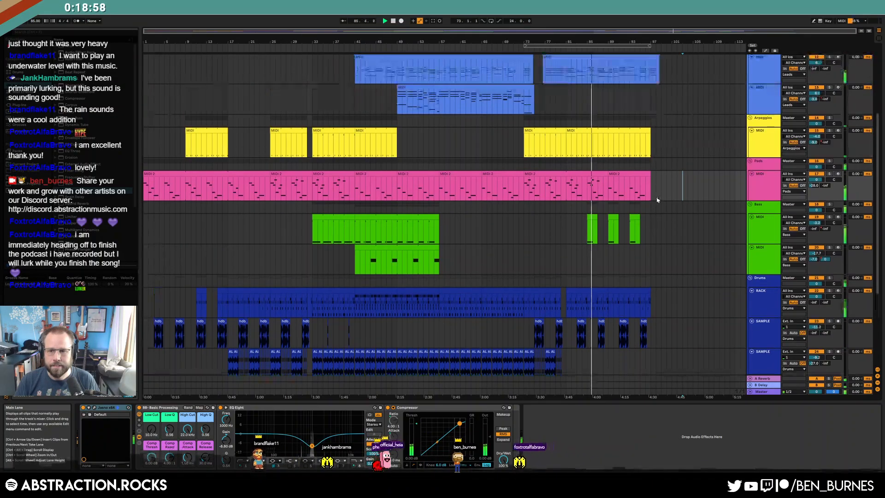
pyautogui.scroll(3, 657, 199)
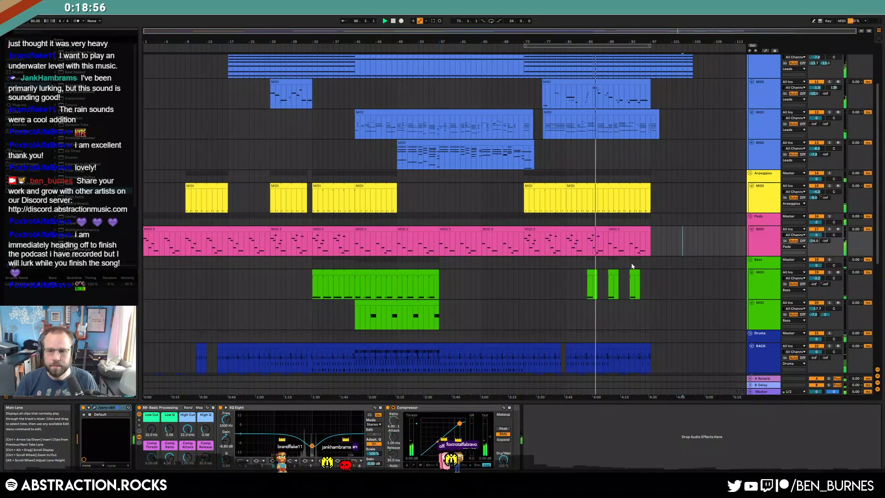
pyautogui.press('a')
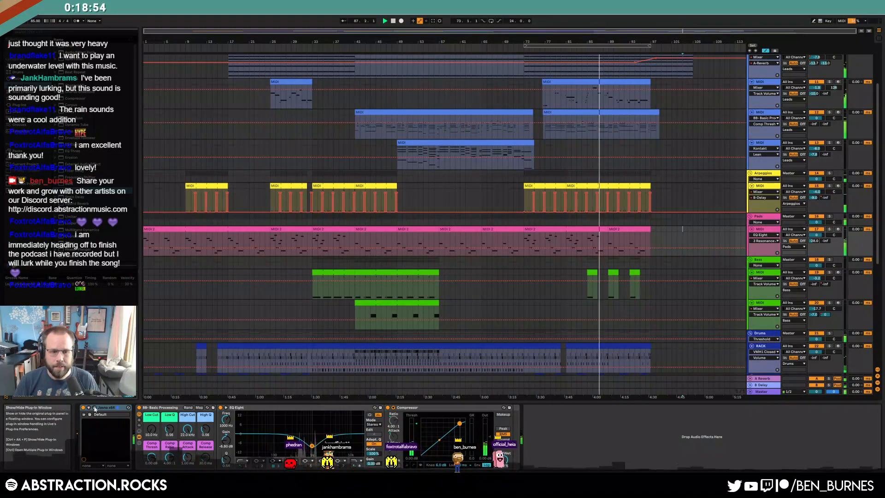
pyautogui.click(555, 286)
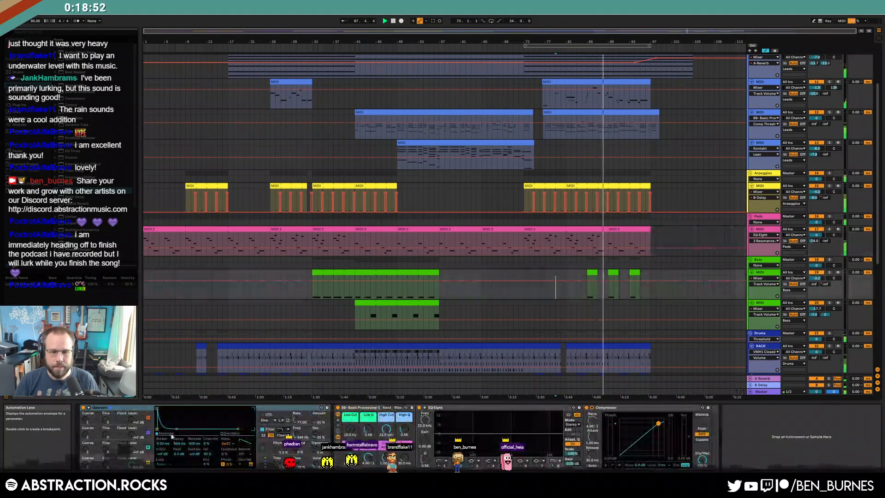
pyautogui.click(295, 434)
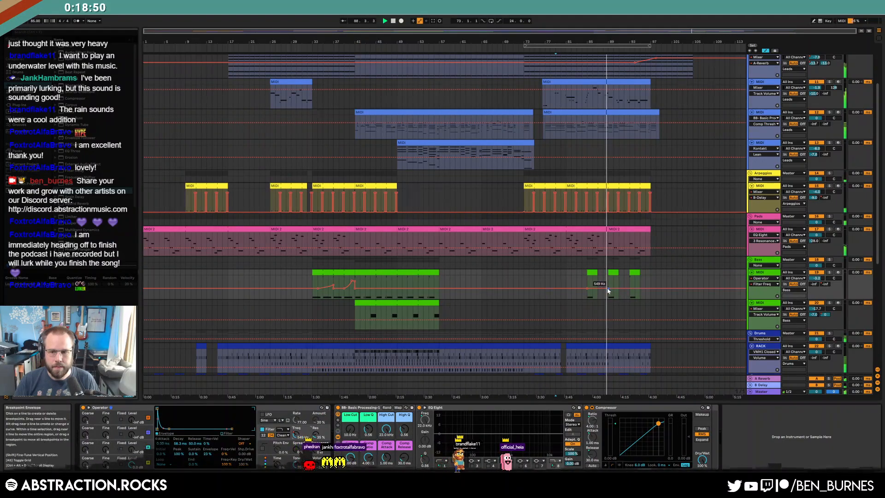
pyautogui.click(571, 286)
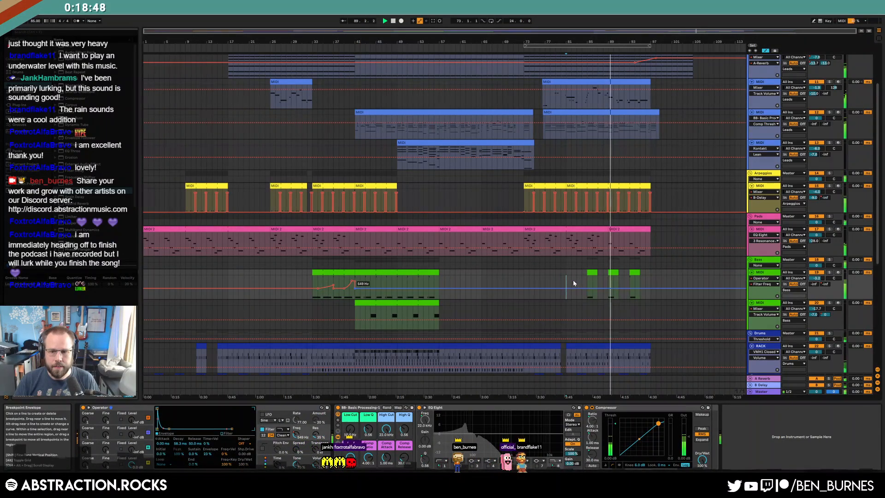
pyautogui.press('a')
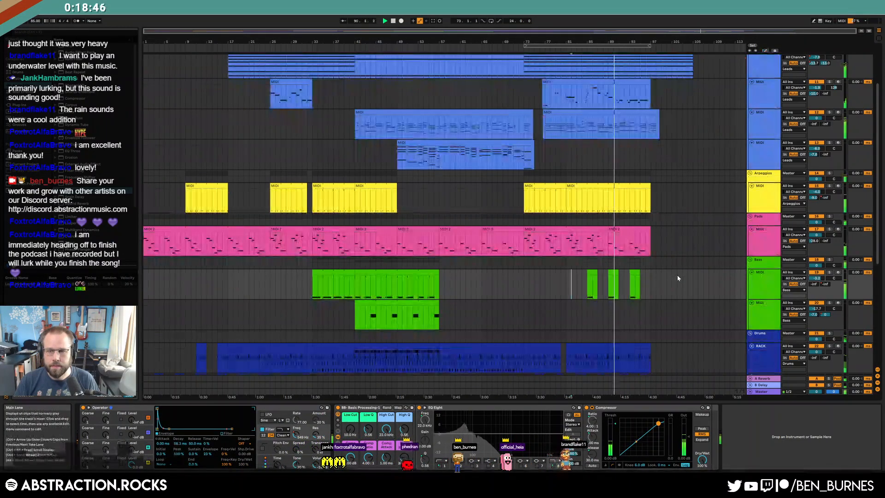
# - Duplicate the ending of the third Leads track's clip, bars 97 to 99, three times so it extends to bar 105
pyautogui.scroll(3, 678, 281)
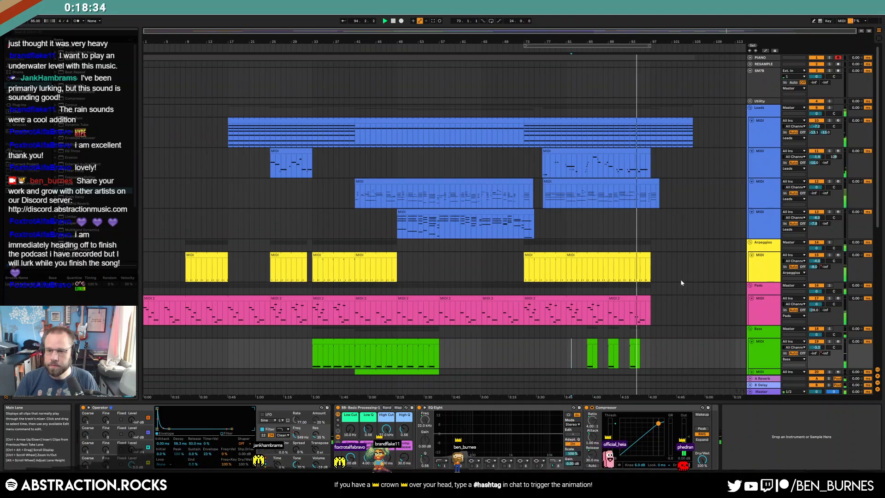
pyautogui.scroll(-3, 641, 297)
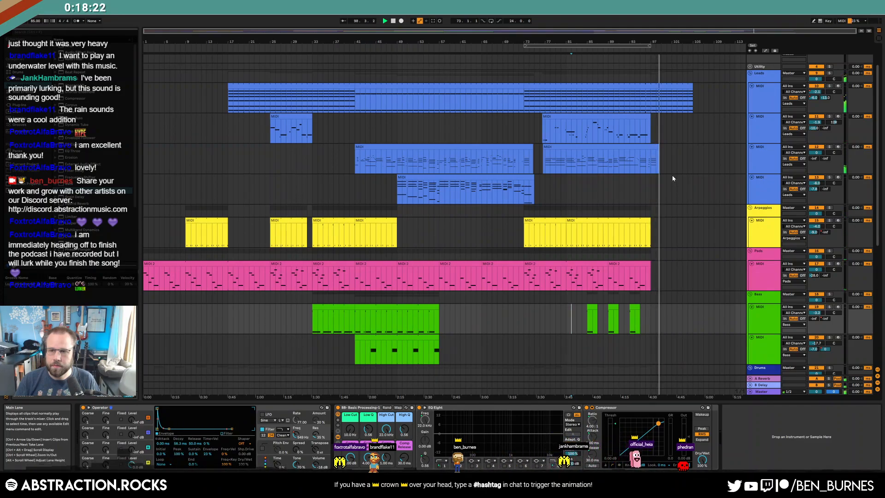
pyautogui.moveTo(651, 159); pyautogui.dragTo(662, 161)
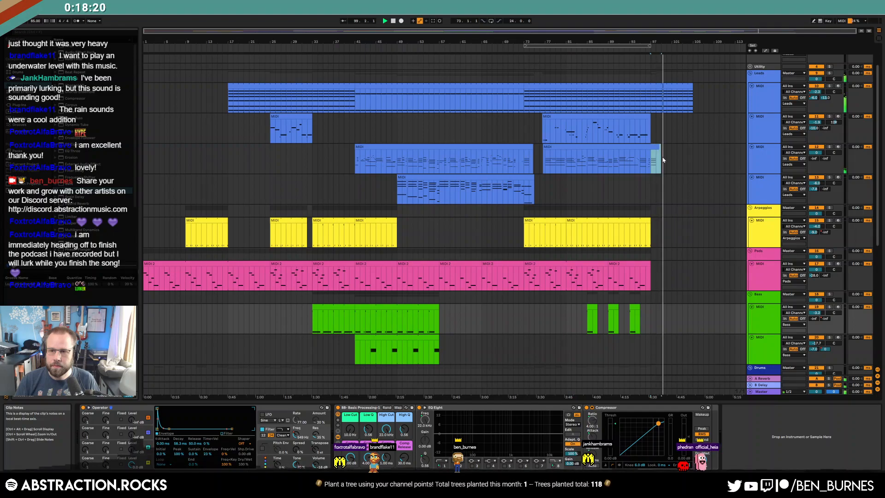
pyautogui.hotkey('ctrl', 'd')
pyautogui.hotkey('ctrl', 'd')
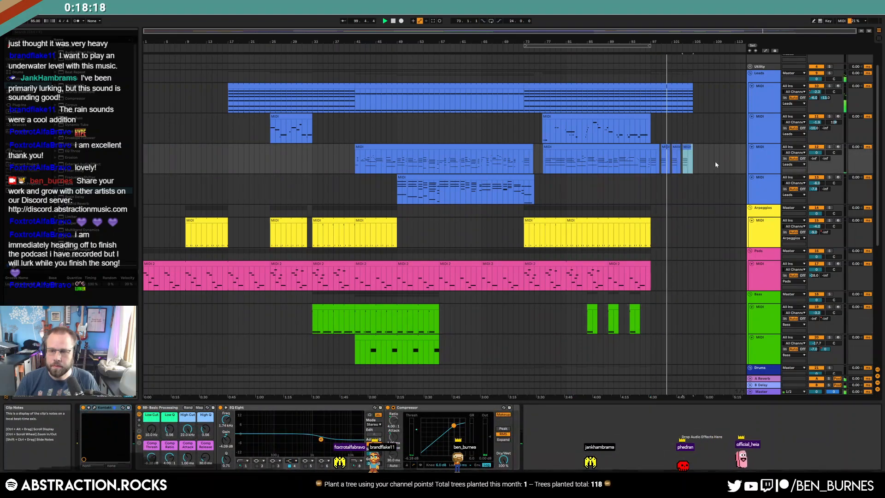
pyautogui.hotkey('ctrl', 'd')
# - Draw a curved volume fade-out on the third Leads track from bar 97 down to silence at bar 105
pyautogui.press('a')
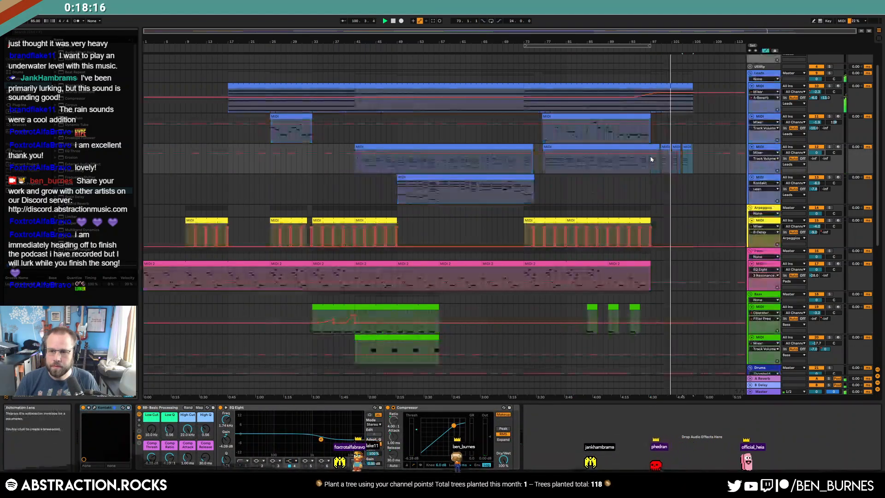
pyautogui.moveTo(689, 156)
pyautogui.mouseDown()
pyautogui.moveTo(691, 174)
pyautogui.moveTo(674, 157)
pyautogui.moveTo(692, 173)
pyautogui.mouseUp()
pyautogui.click(697, 168)
pyautogui.click(693, 167)
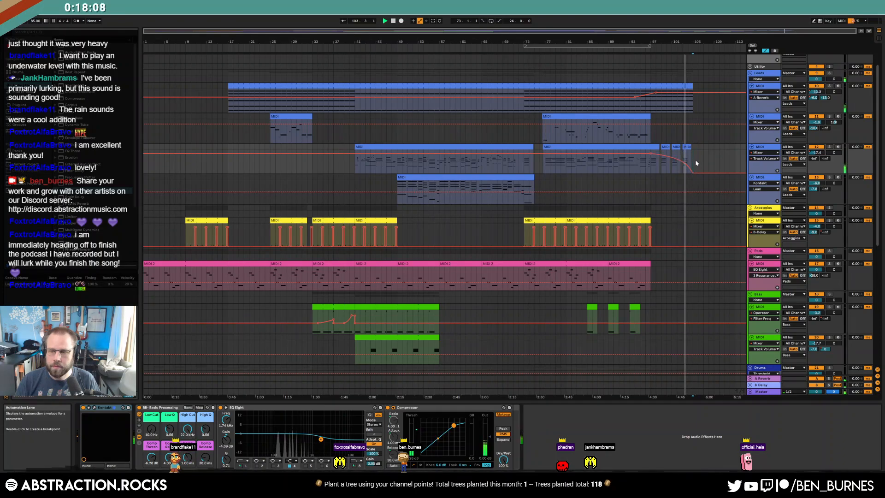
pyautogui.click(698, 167)
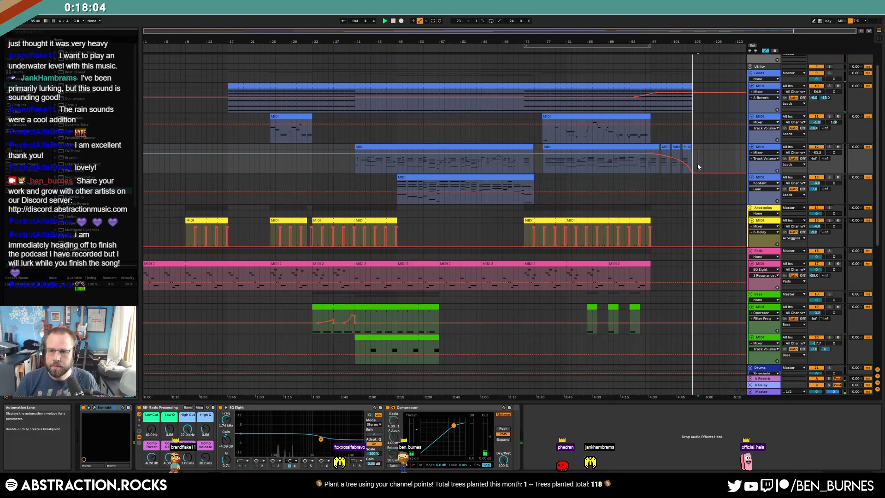
# - Hide automation and fold all the Leads, Arpeggios and Pads tracks in the arrangement
pyautogui.scroll(-7, 689, 256)
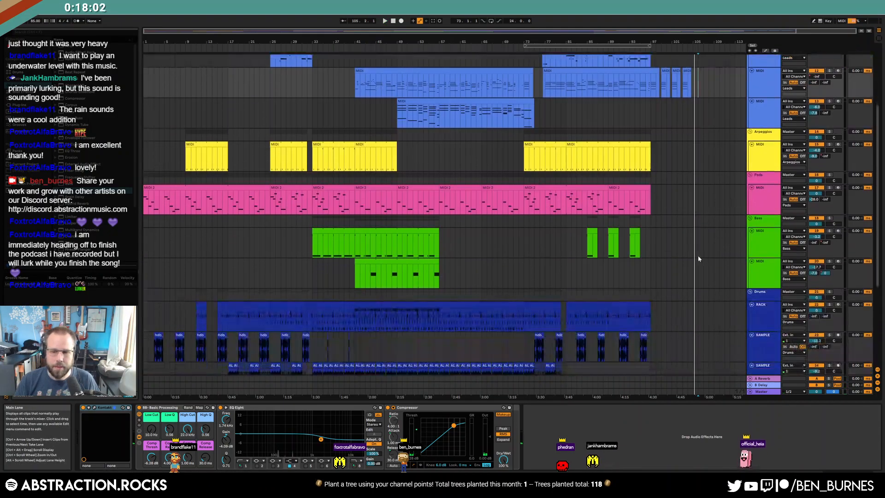
pyautogui.scroll(-1, 689, 256)
pyautogui.scroll(5, 691, 276)
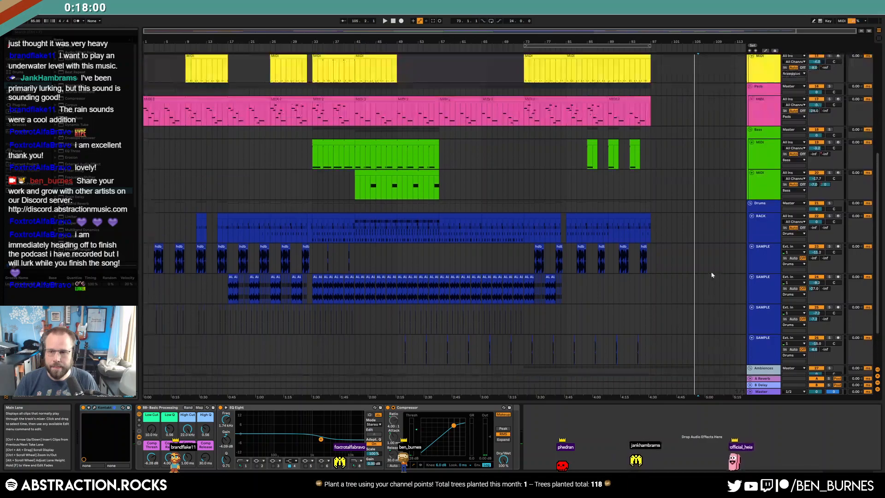
pyautogui.scroll(4, 688, 283)
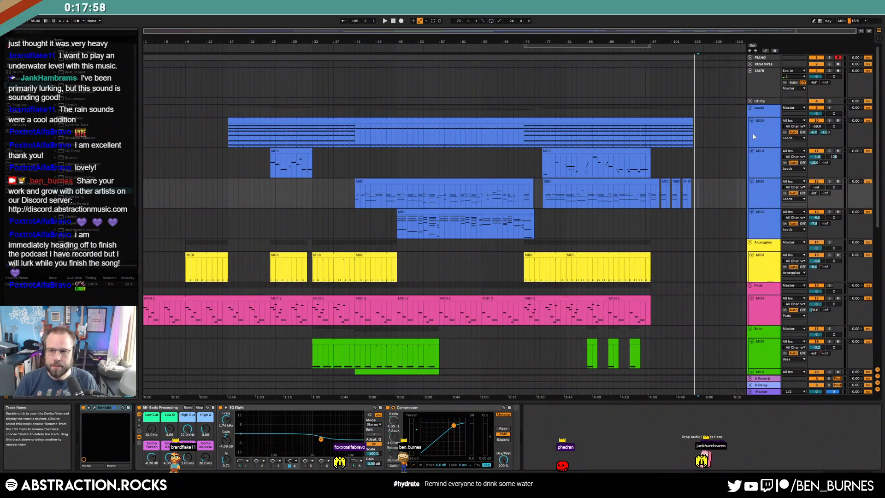
pyautogui.click(751, 134)
pyautogui.keyDown('shift'); pyautogui.click(764, 218); pyautogui.keyUp('shift')
pyautogui.click(751, 121)
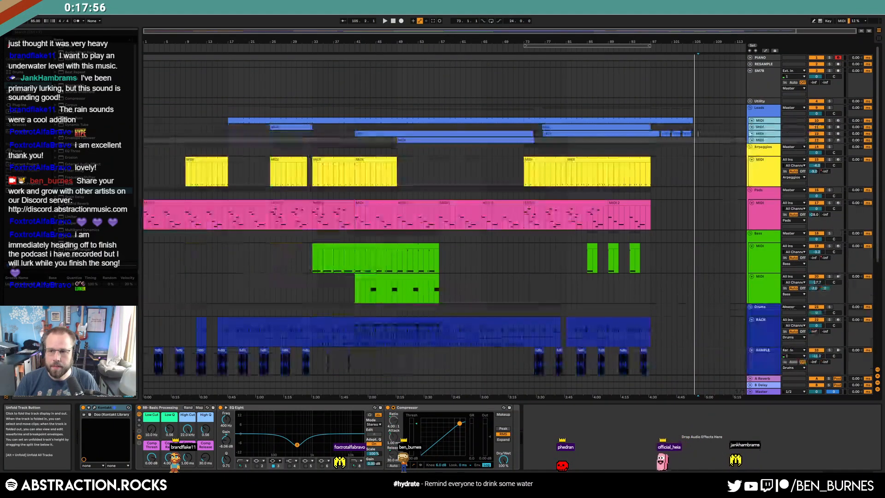
pyautogui.click(752, 160)
pyautogui.click(751, 178)
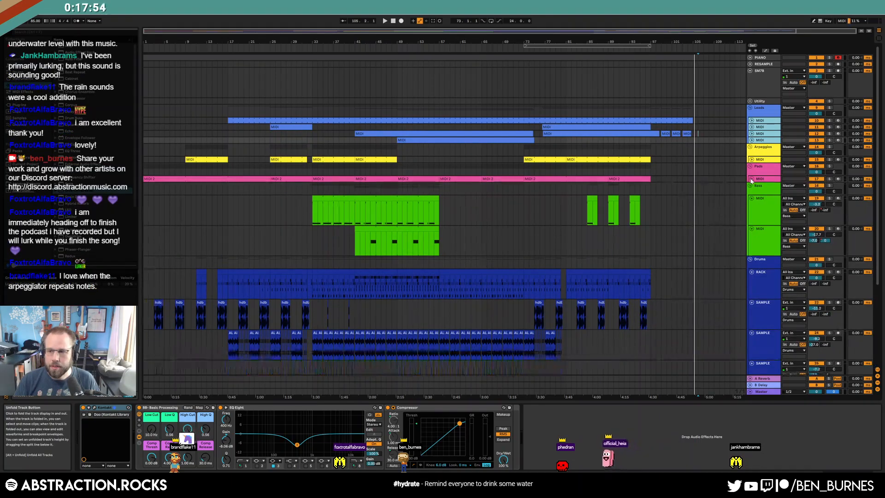
# - Fold both Bass tracks, all the Drums tracks and the Ambiences sample tracks
pyautogui.click(767, 207)
pyautogui.keyDown('shift'); pyautogui.click(759, 236); pyautogui.keyUp('shift')
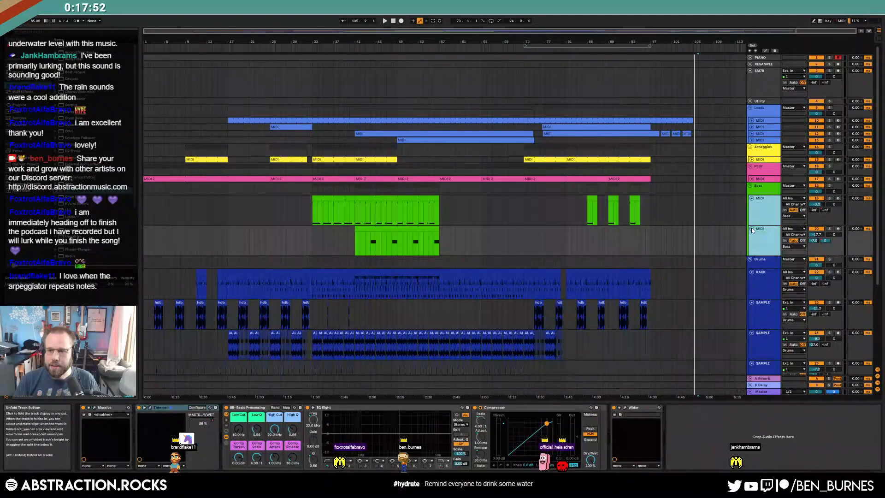
pyautogui.click(751, 228)
pyautogui.click(761, 242)
pyautogui.keyDown('shift'); pyautogui.click(765, 357); pyautogui.keyUp('shift')
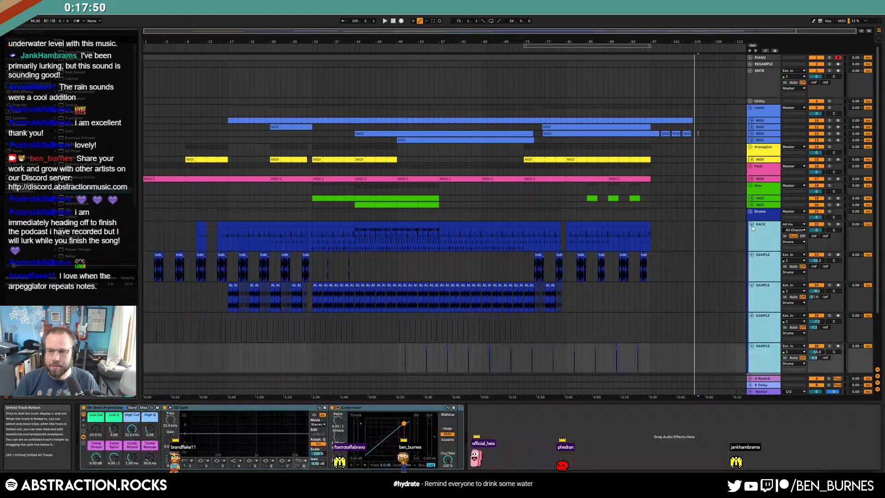
pyautogui.click(751, 225)
pyautogui.click(752, 270)
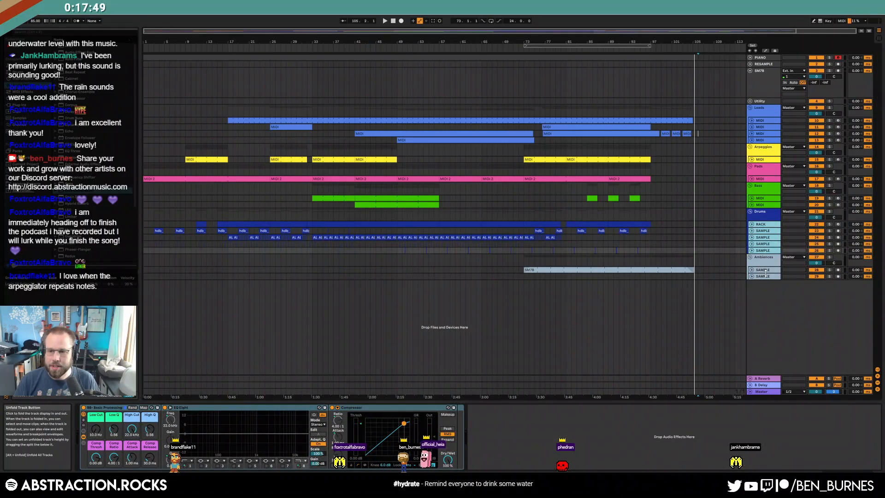
# - Open the first Leads track's clip at bar 73 in the note editor and show the Chance lane below its notes
pyautogui.doubleClick(685, 119)
pyautogui.keyDown('super'); pyautogui.click(302, 383); pyautogui.keyUp('super')
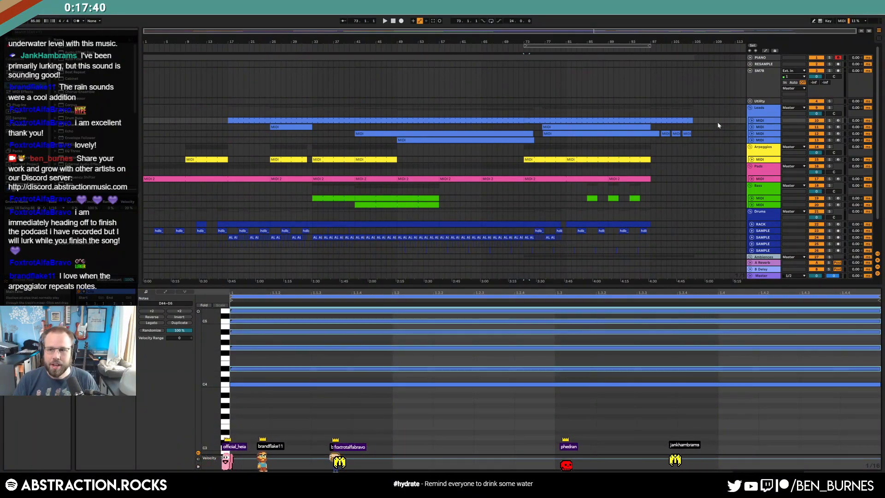
pyautogui.keyDown('shift'); pyautogui.click(689, 120); pyautogui.keyUp('shift')
pyautogui.click(232, 307)
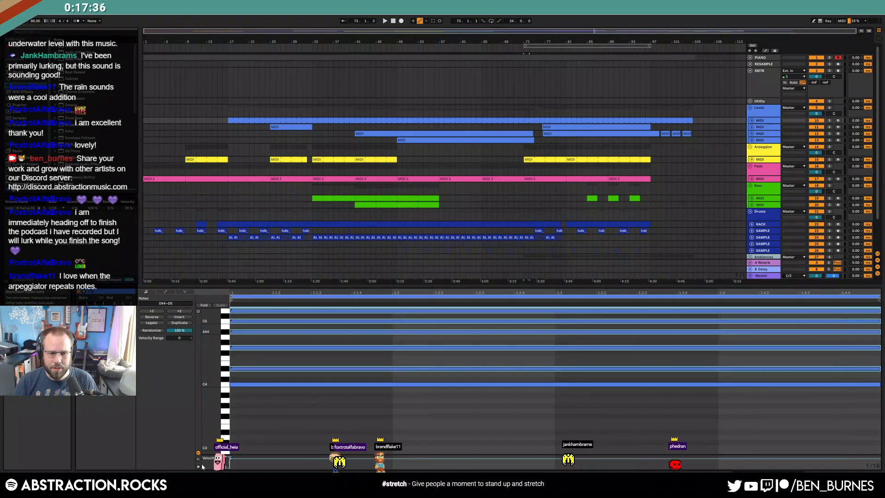
pyautogui.click(229, 458)
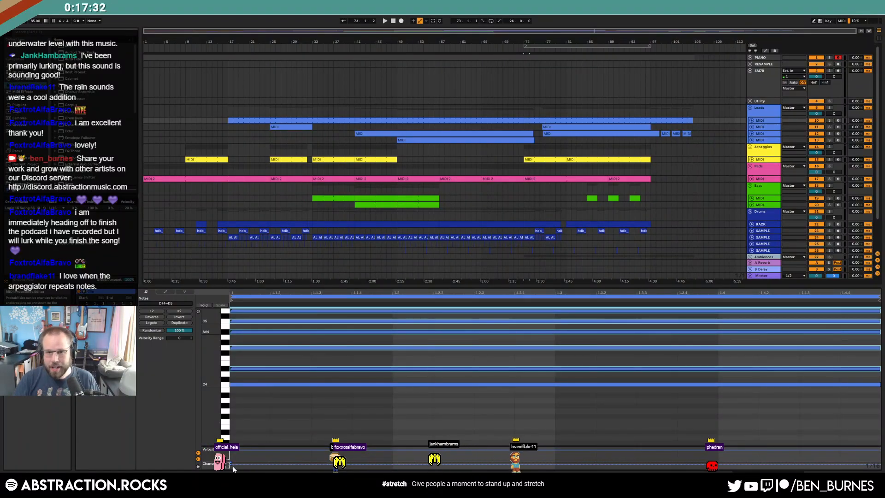
# - Unfold the first Leads track, view the notes of all its clips from bar 17 to 105 together, and return to the device view
pyautogui.click(751, 122)
pyautogui.moveTo(698, 126)
pyautogui.mouseDown()
pyautogui.moveTo(229, 130)
pyautogui.moveTo(694, 133)
pyautogui.mouseUp()
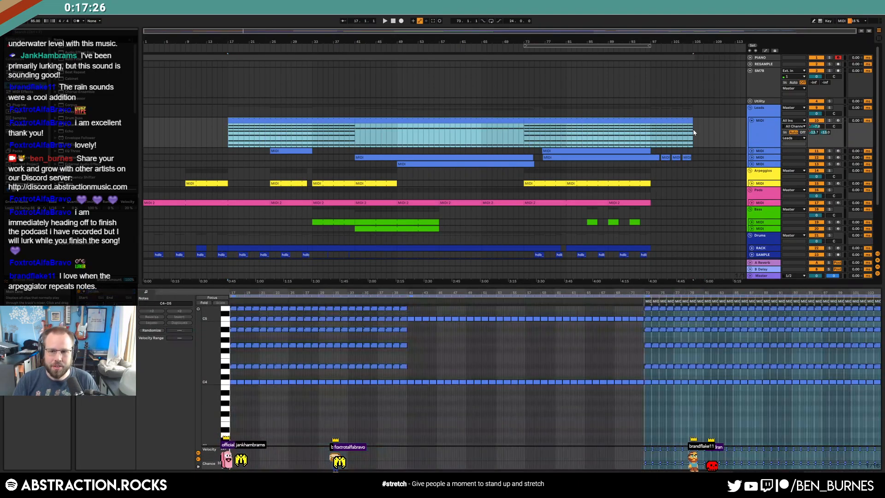
pyautogui.click(488, 355)
pyautogui.click(380, 362)
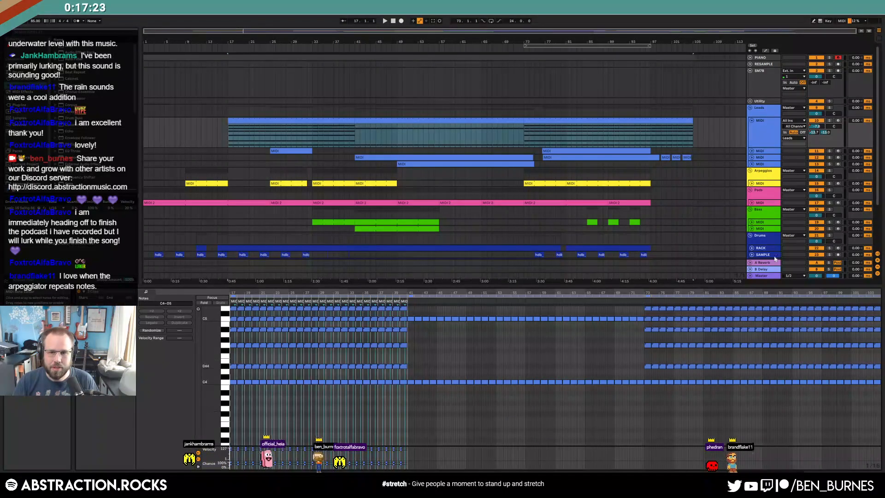
pyautogui.click(702, 134)
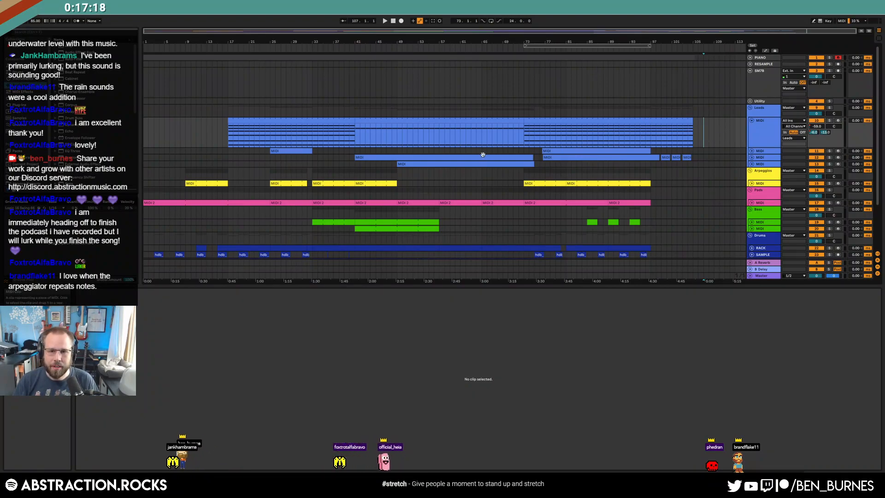
pyautogui.hotkey('shift', 'Tab')
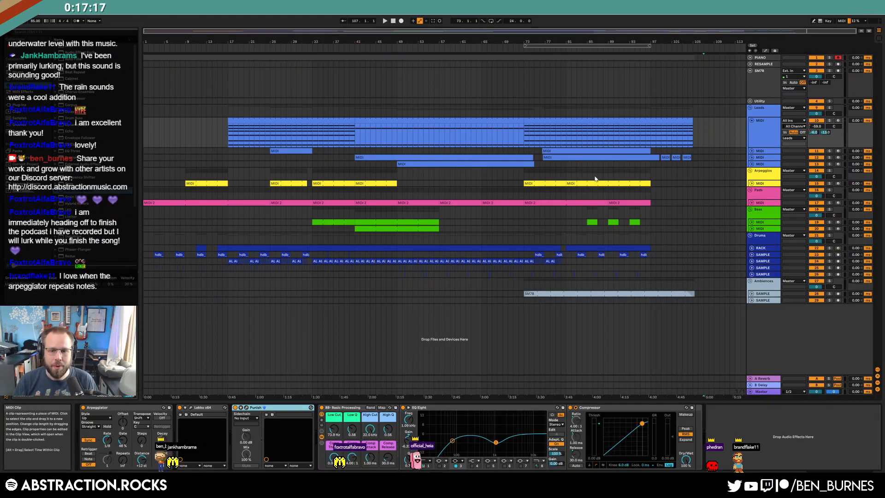
# - Delete the empty second sample track in the Ambiences group and fold the SM7B track
pyautogui.click(761, 300)
pyautogui.press('Delete')
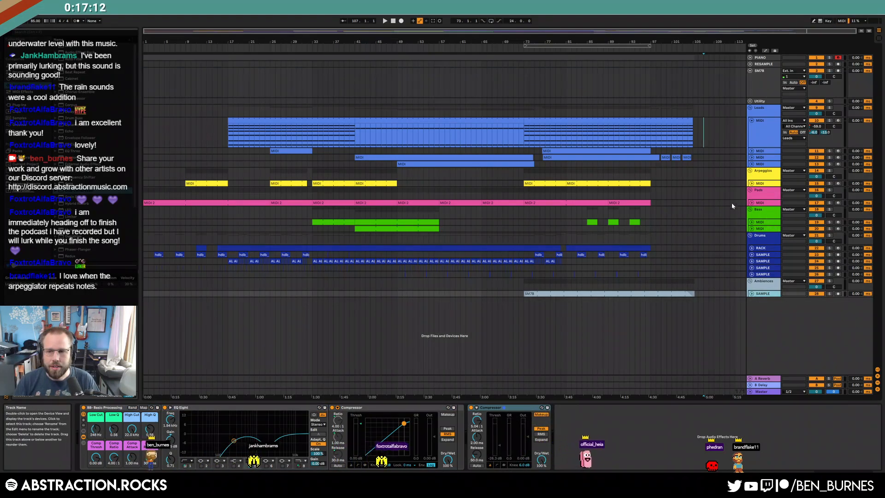
pyautogui.click(751, 71)
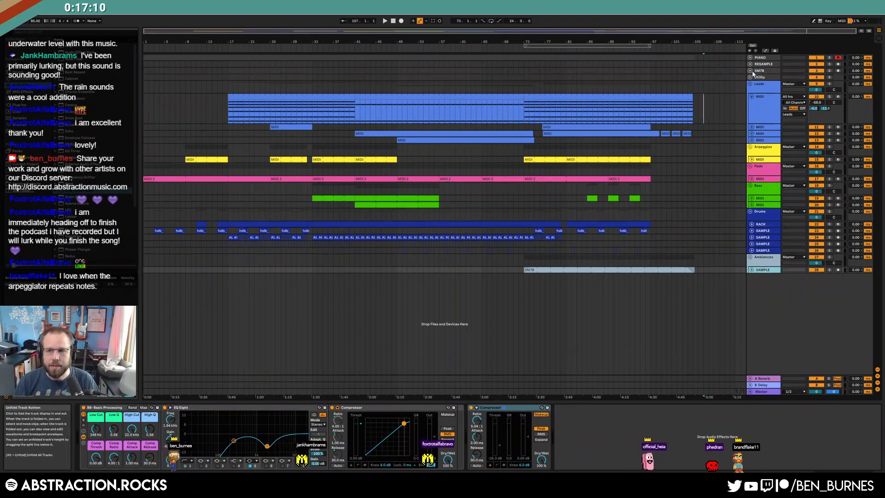
pyautogui.click(763, 65)
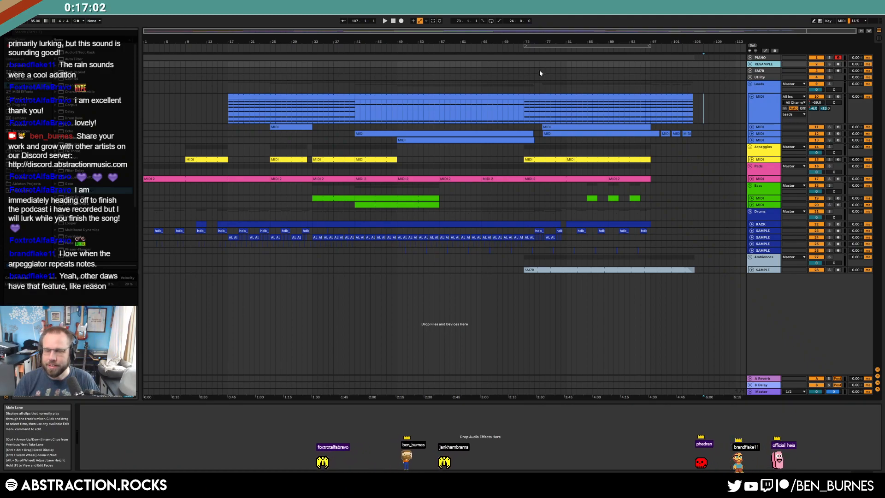
pyautogui.click(627, 116)
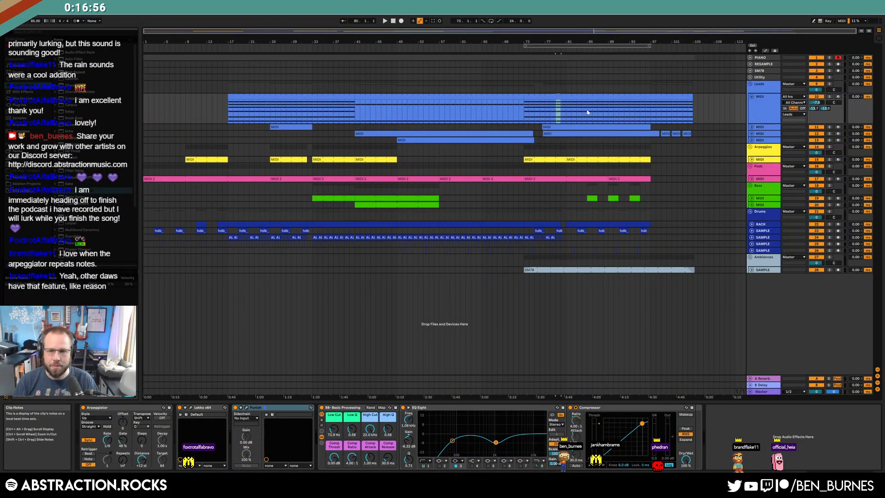
pyautogui.moveTo(556, 110); pyautogui.dragTo(655, 112)
pyautogui.moveTo(584, 115); pyautogui.dragTo(619, 116)
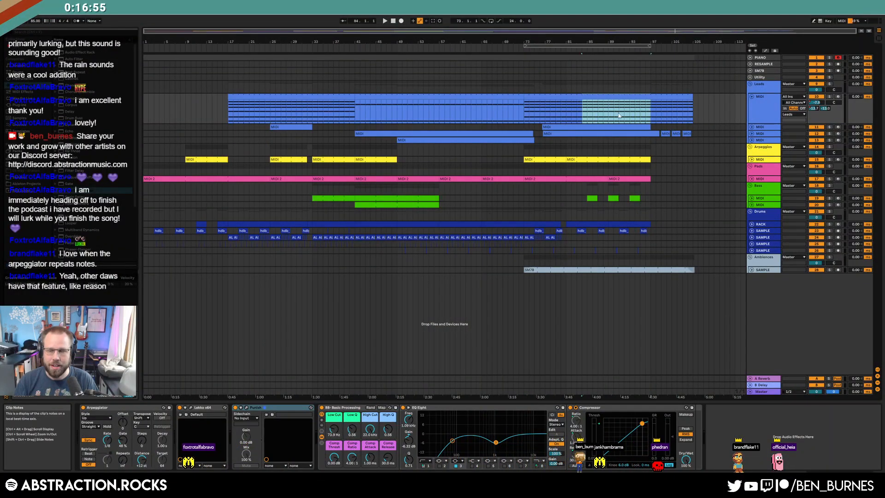
pyautogui.click(593, 115)
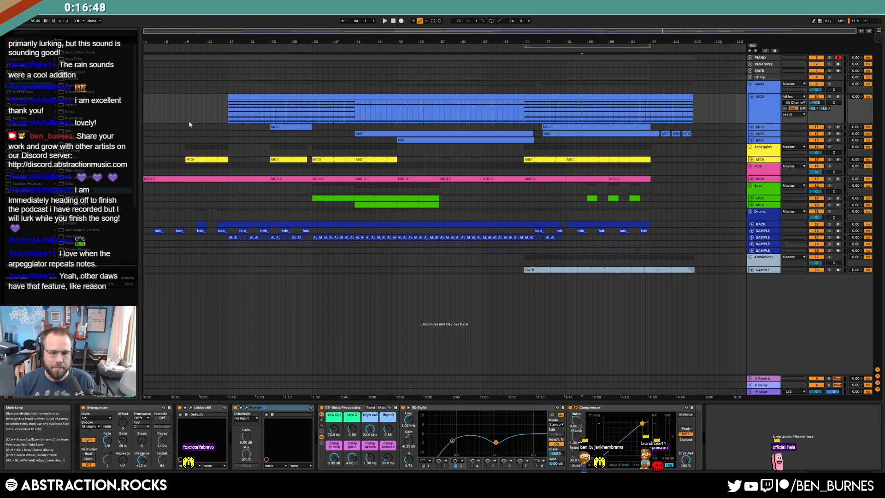
pyautogui.click(230, 119)
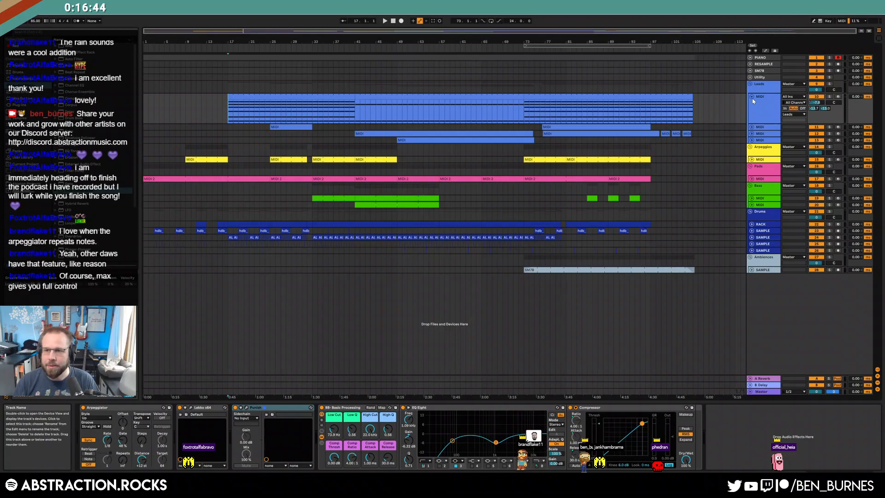
# - Collapse the first Leads track to minimum height
pyautogui.moveTo(763, 122); pyautogui.dragTo(764, 98)
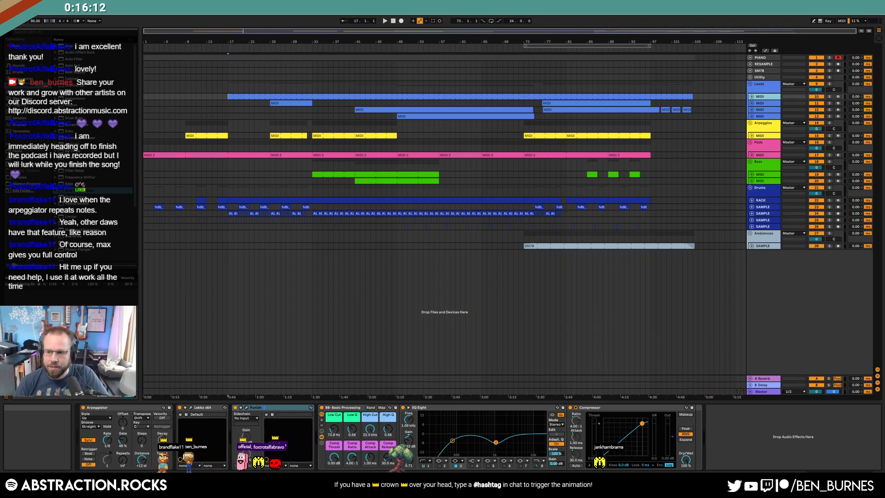
pyautogui.press('u')
pyautogui.press('u')
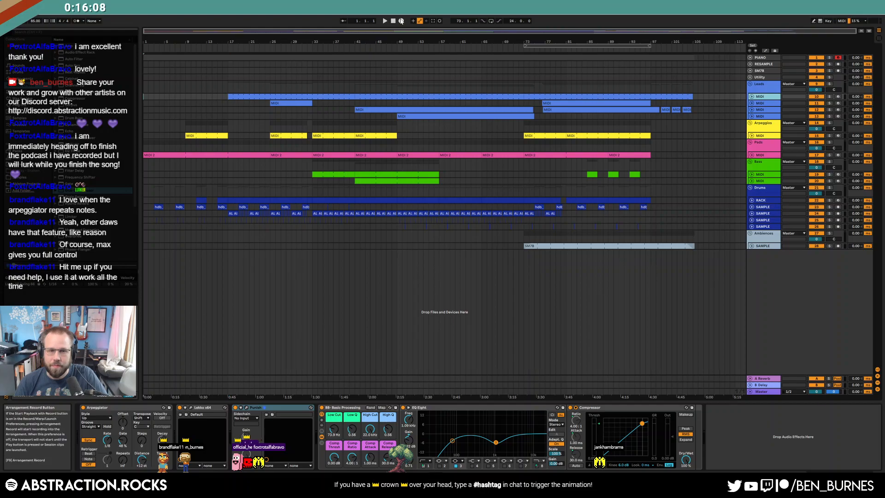
# - Export the Master from bar 1 to the end of the Ambiences clip as a WAV on the Desktop, with MP3 encoding off
pyautogui.click(684, 59)
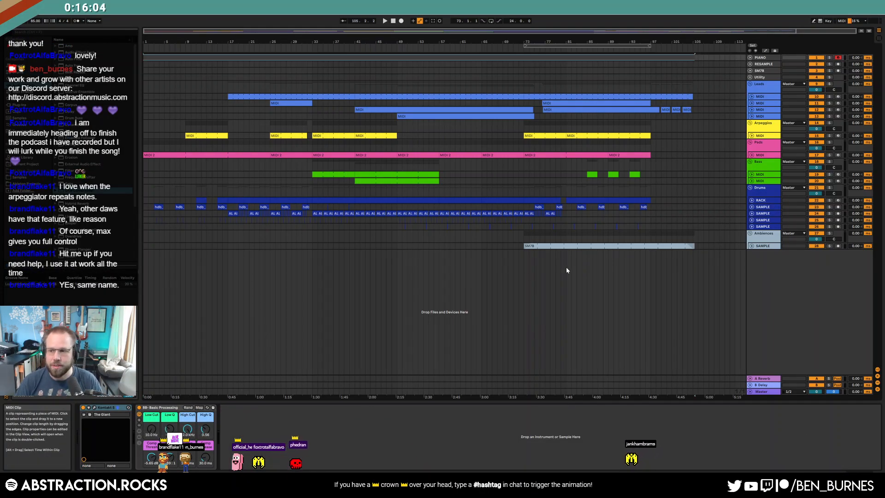
pyautogui.hotkey('ctrl', 'shift', 'r')
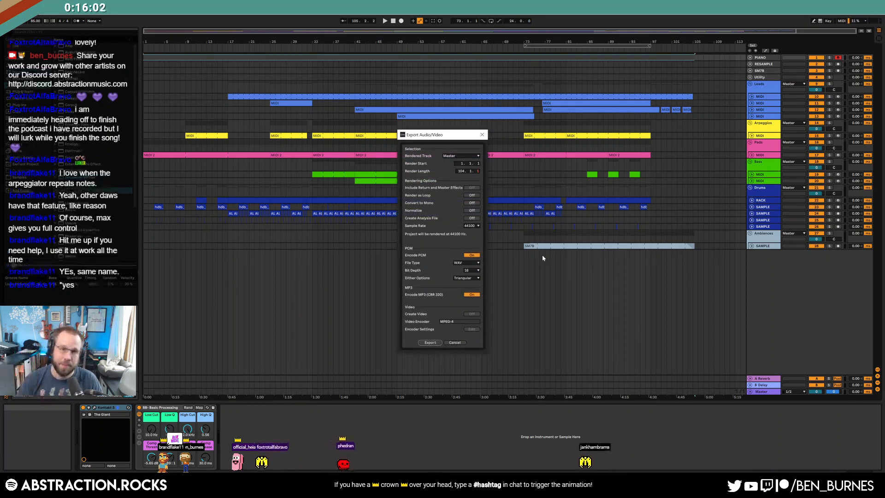
pyautogui.click(475, 296)
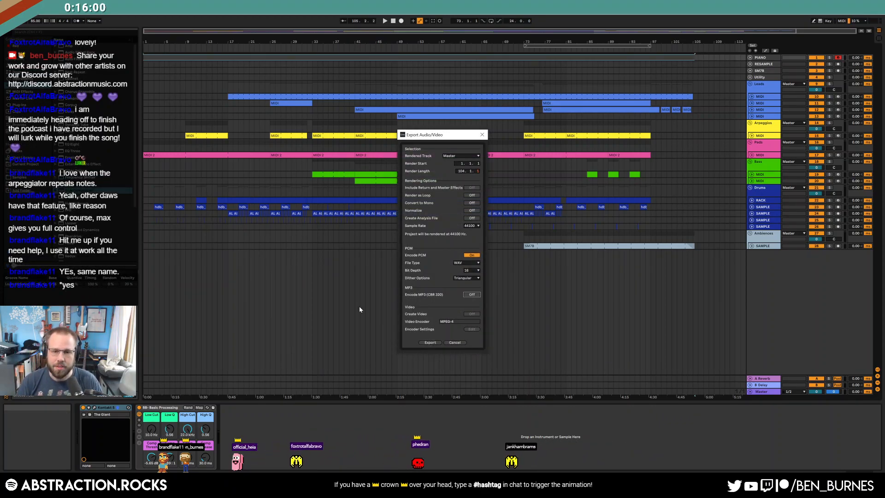
pyautogui.click(431, 343)
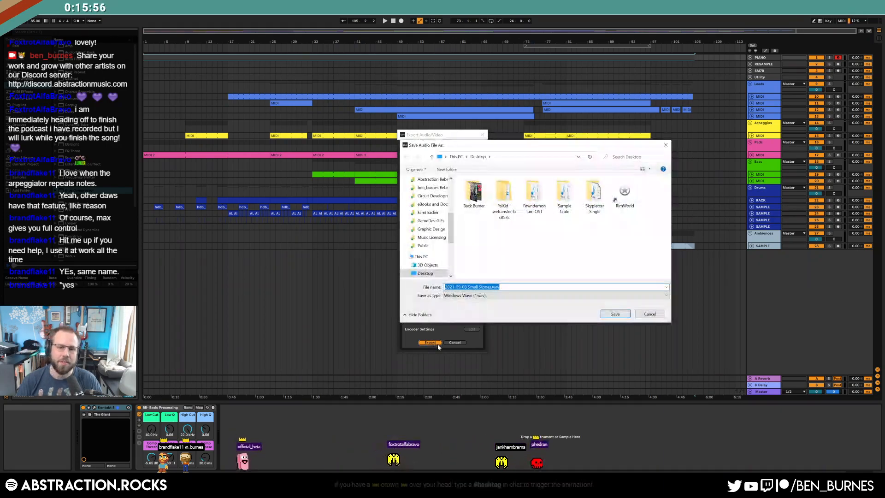
pyautogui.click(607, 312)
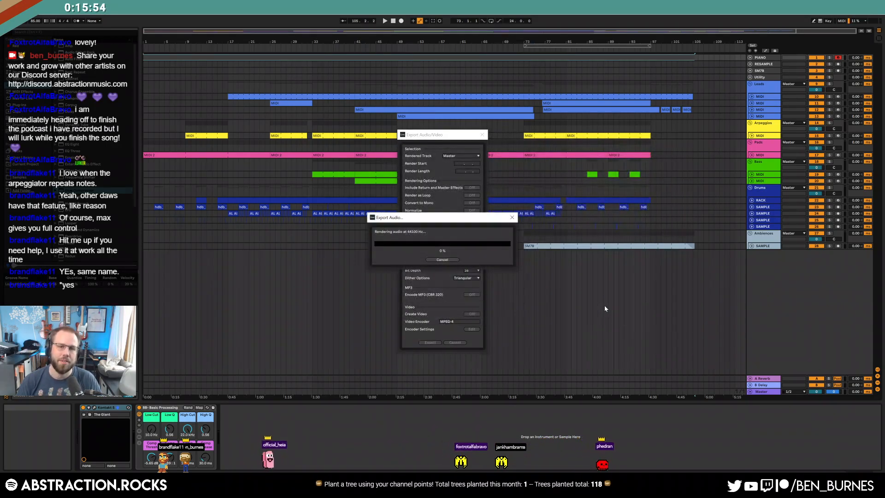